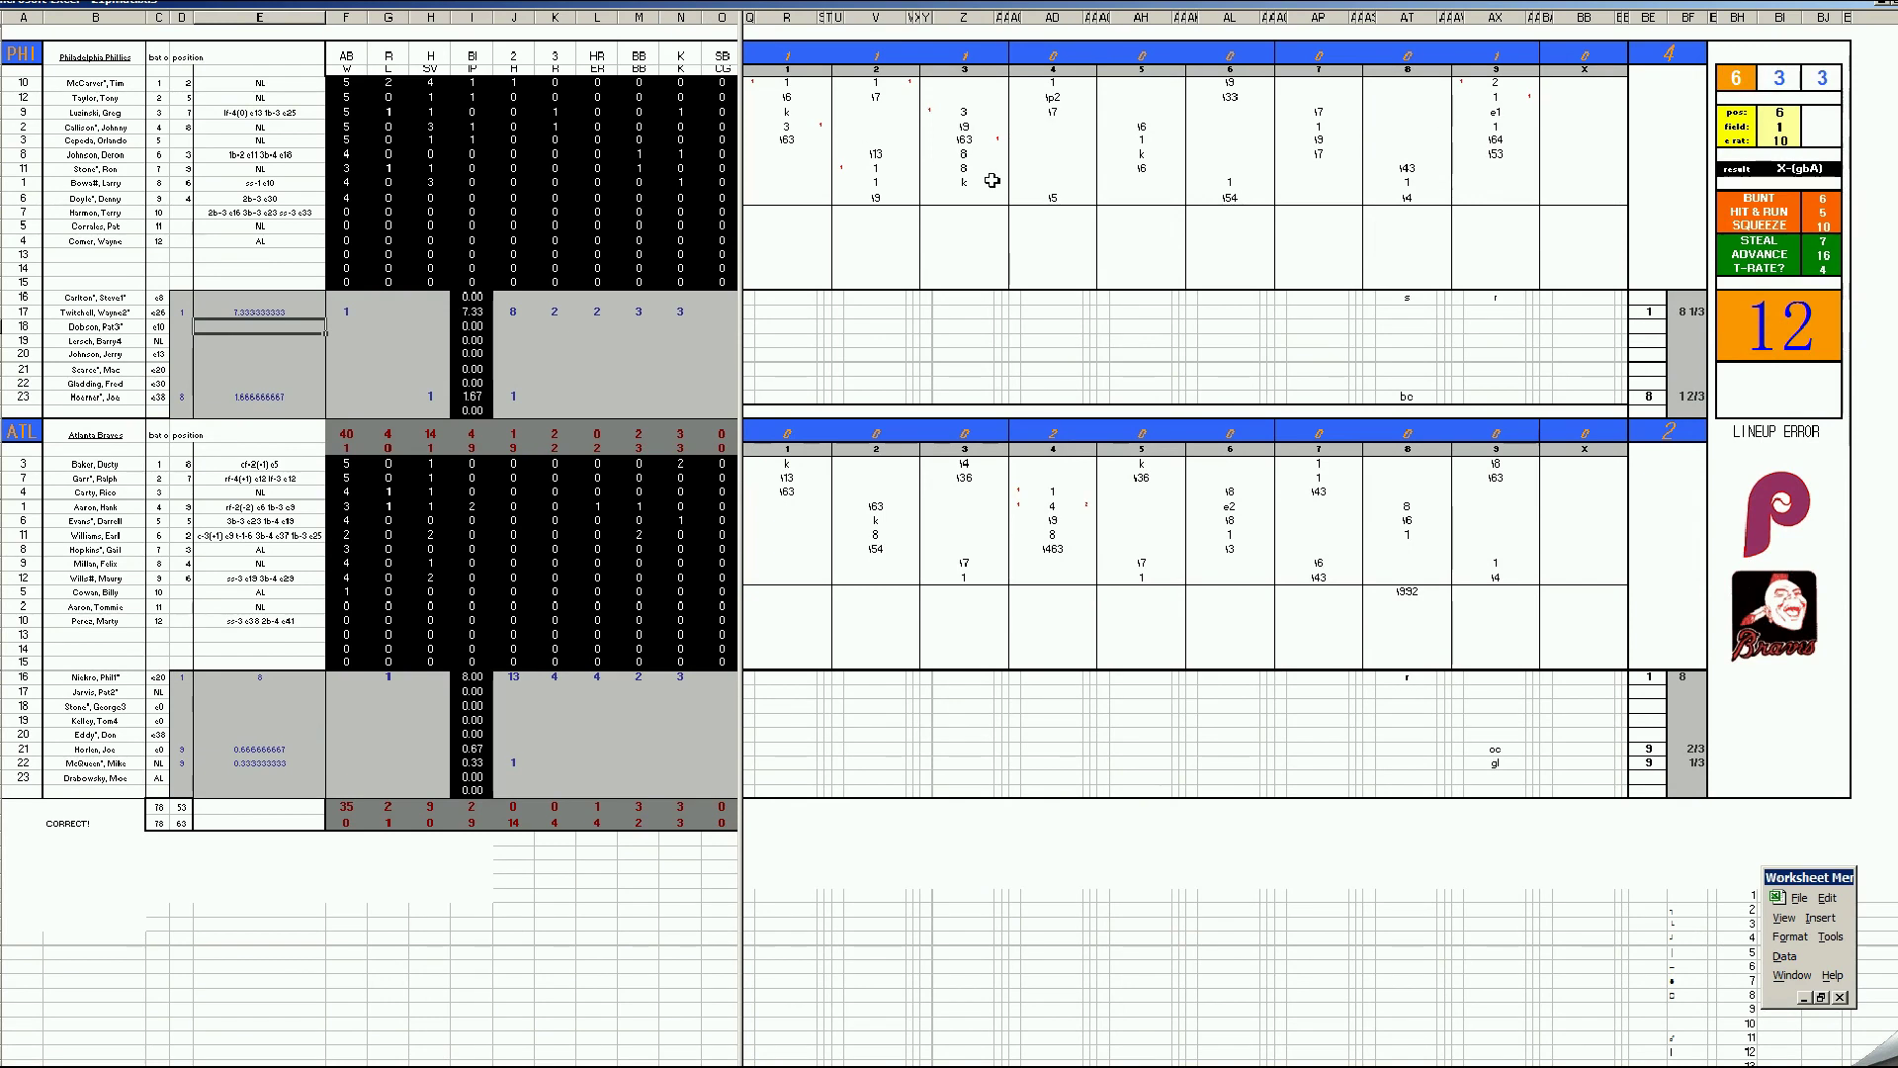
Step: Select the Braves' inning-4 entry, then bring up the Excel window's taskbar options
left_click(1050, 511)
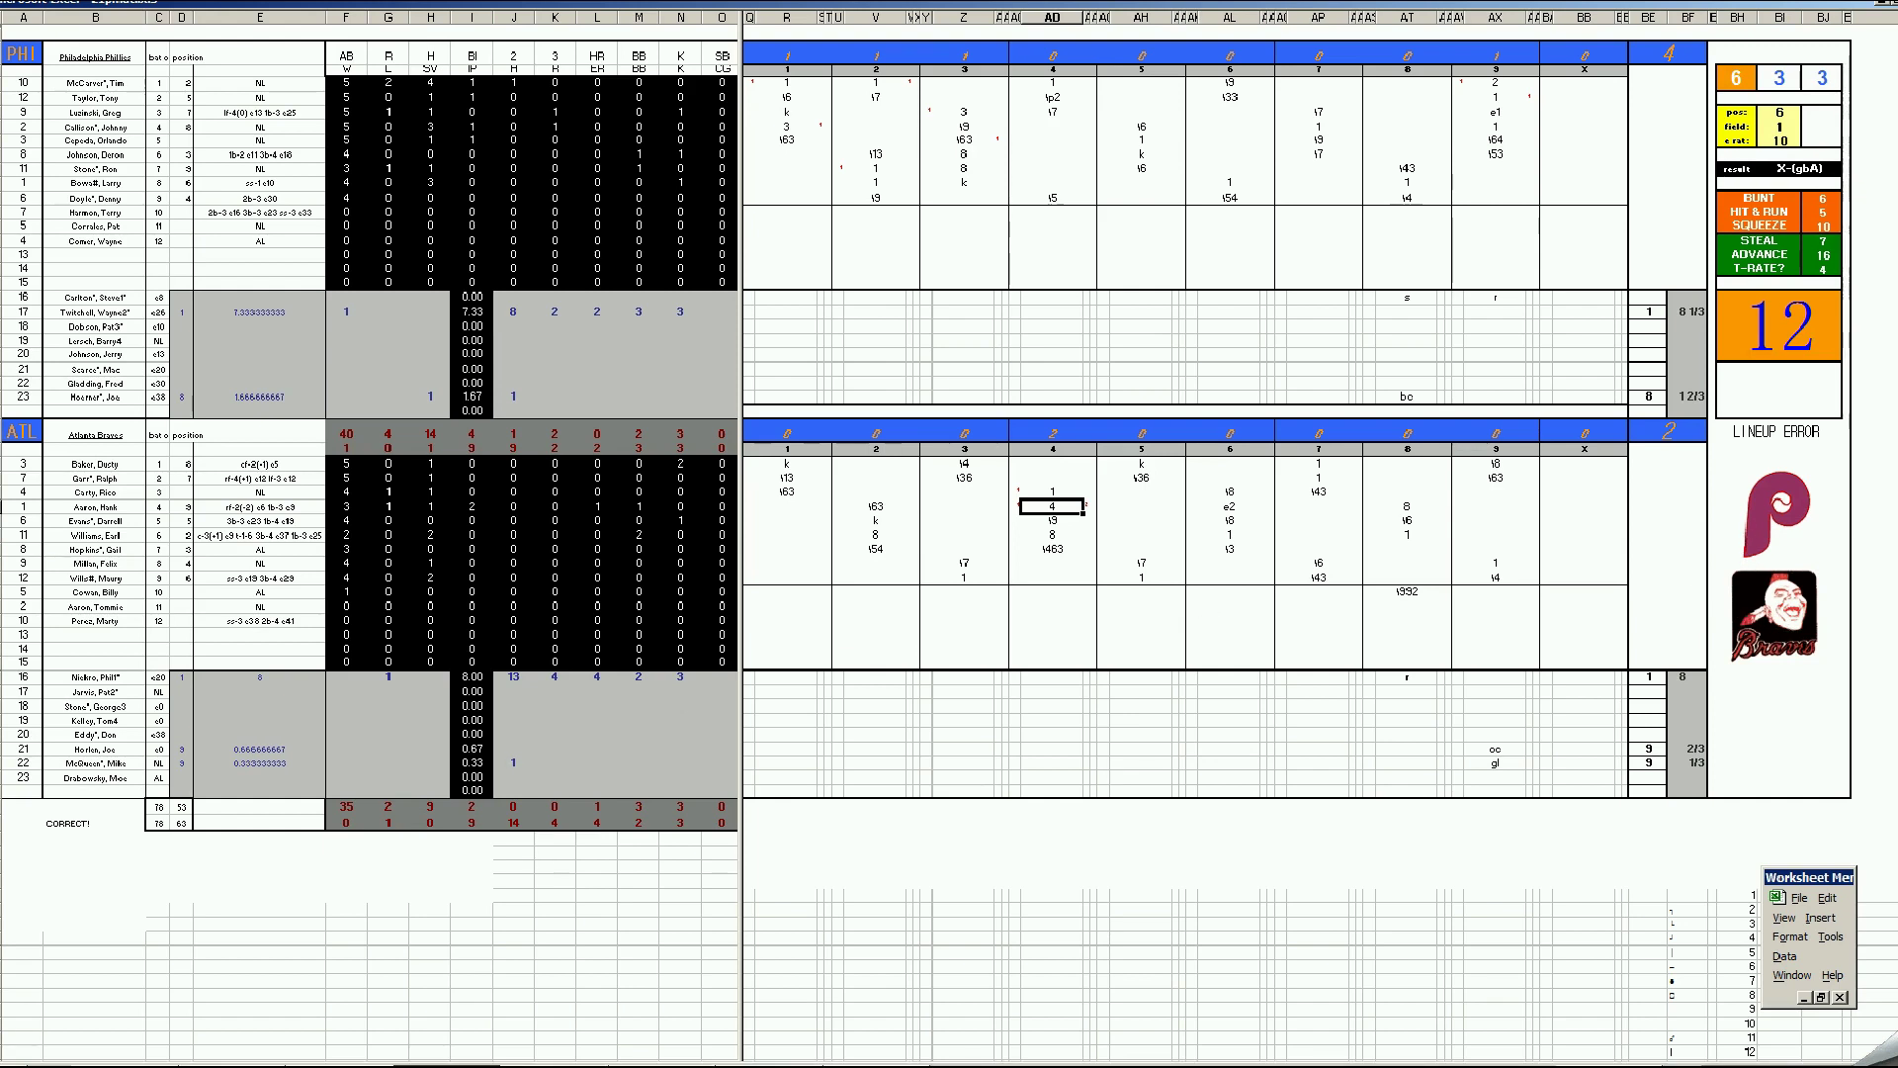
right_click(448, 1066)
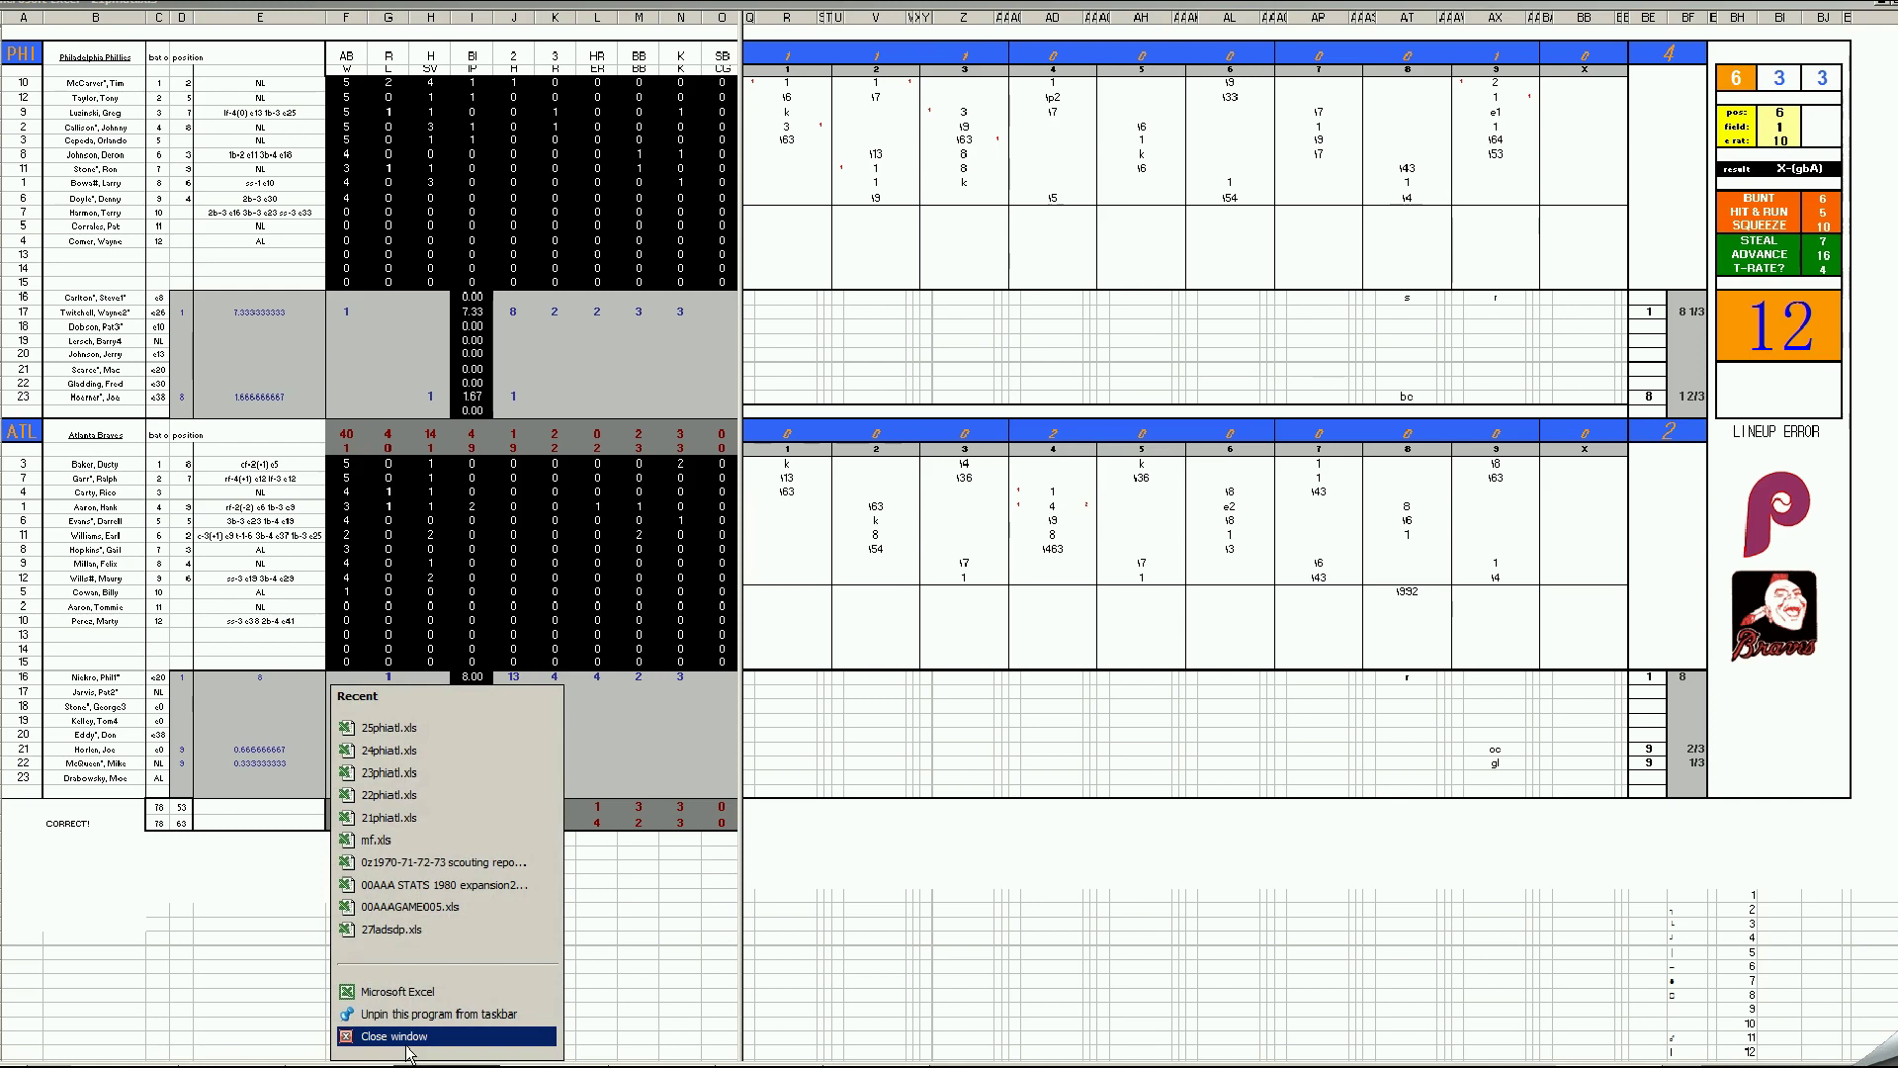
Step: Close the earlier scoresheet without saving and check the 4 entries in innings 5 and 6
left_click(405, 1045)
left_click(953, 594)
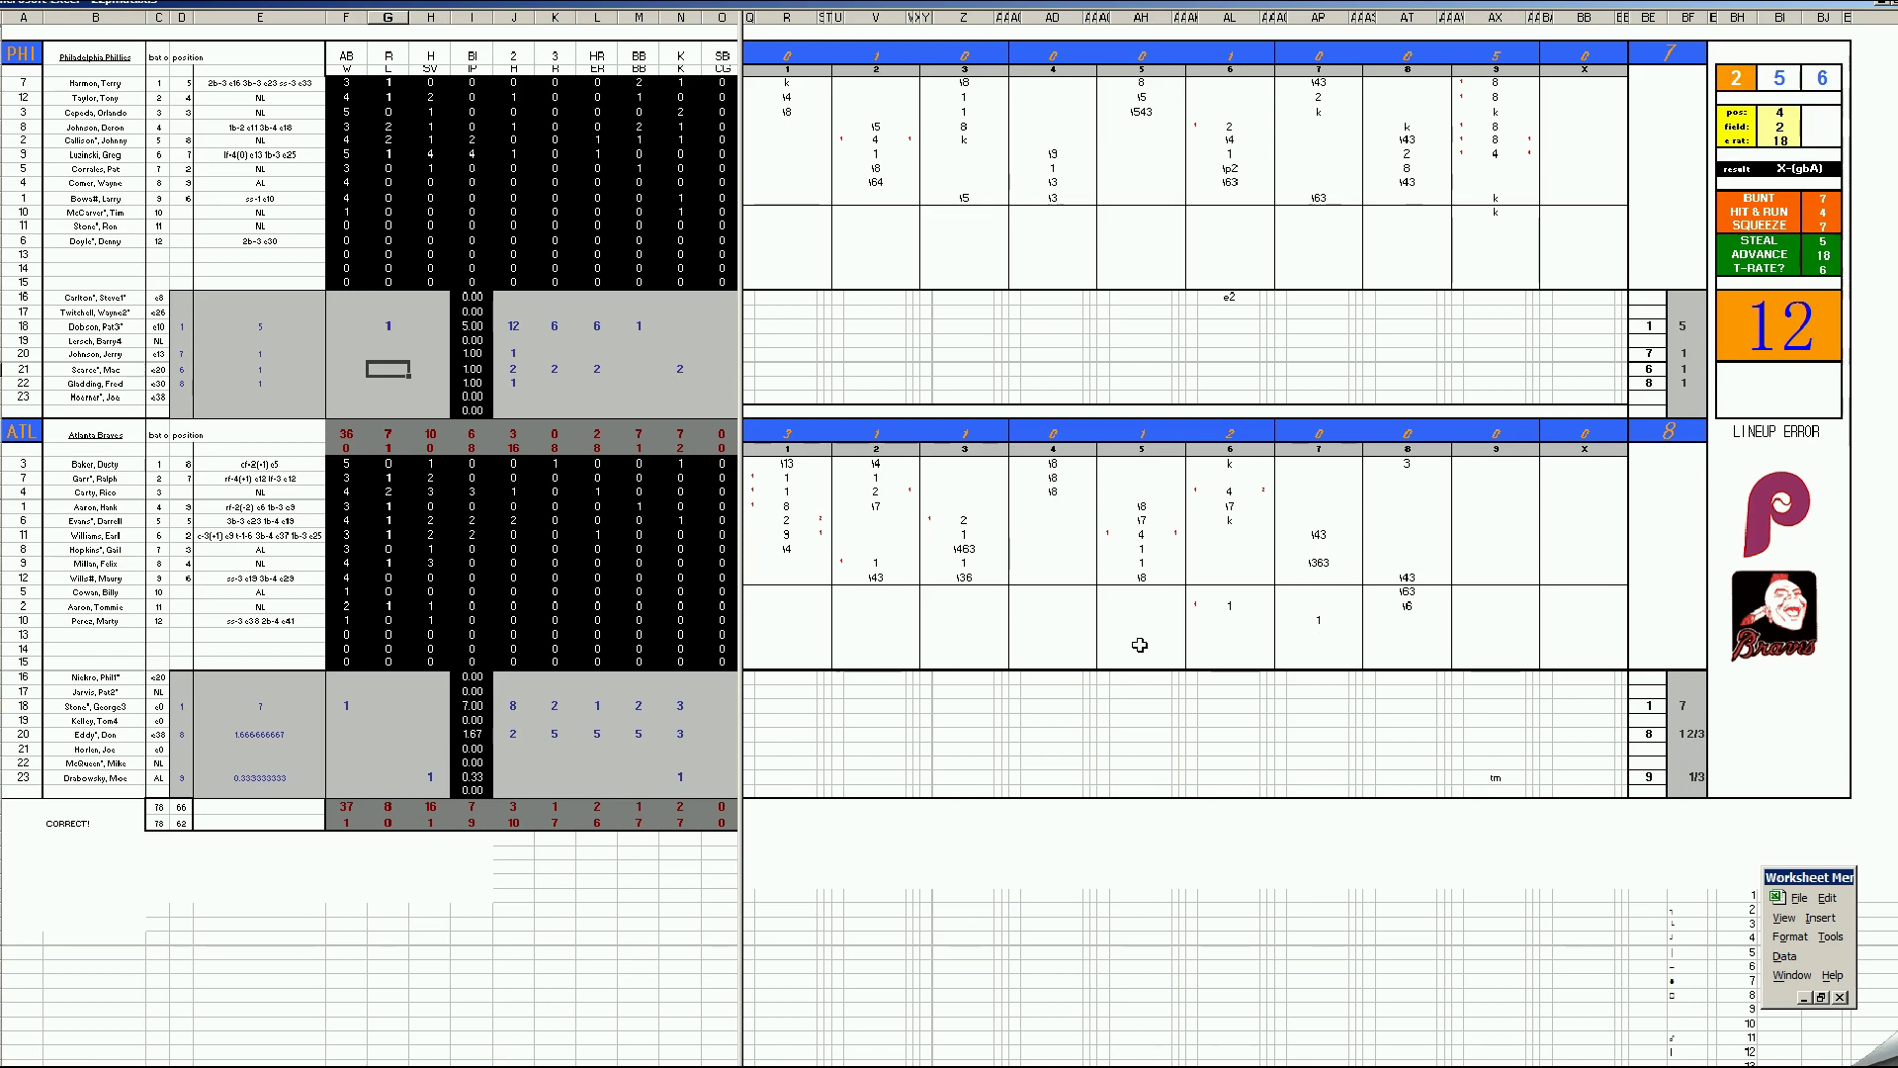
left_click(1155, 539)
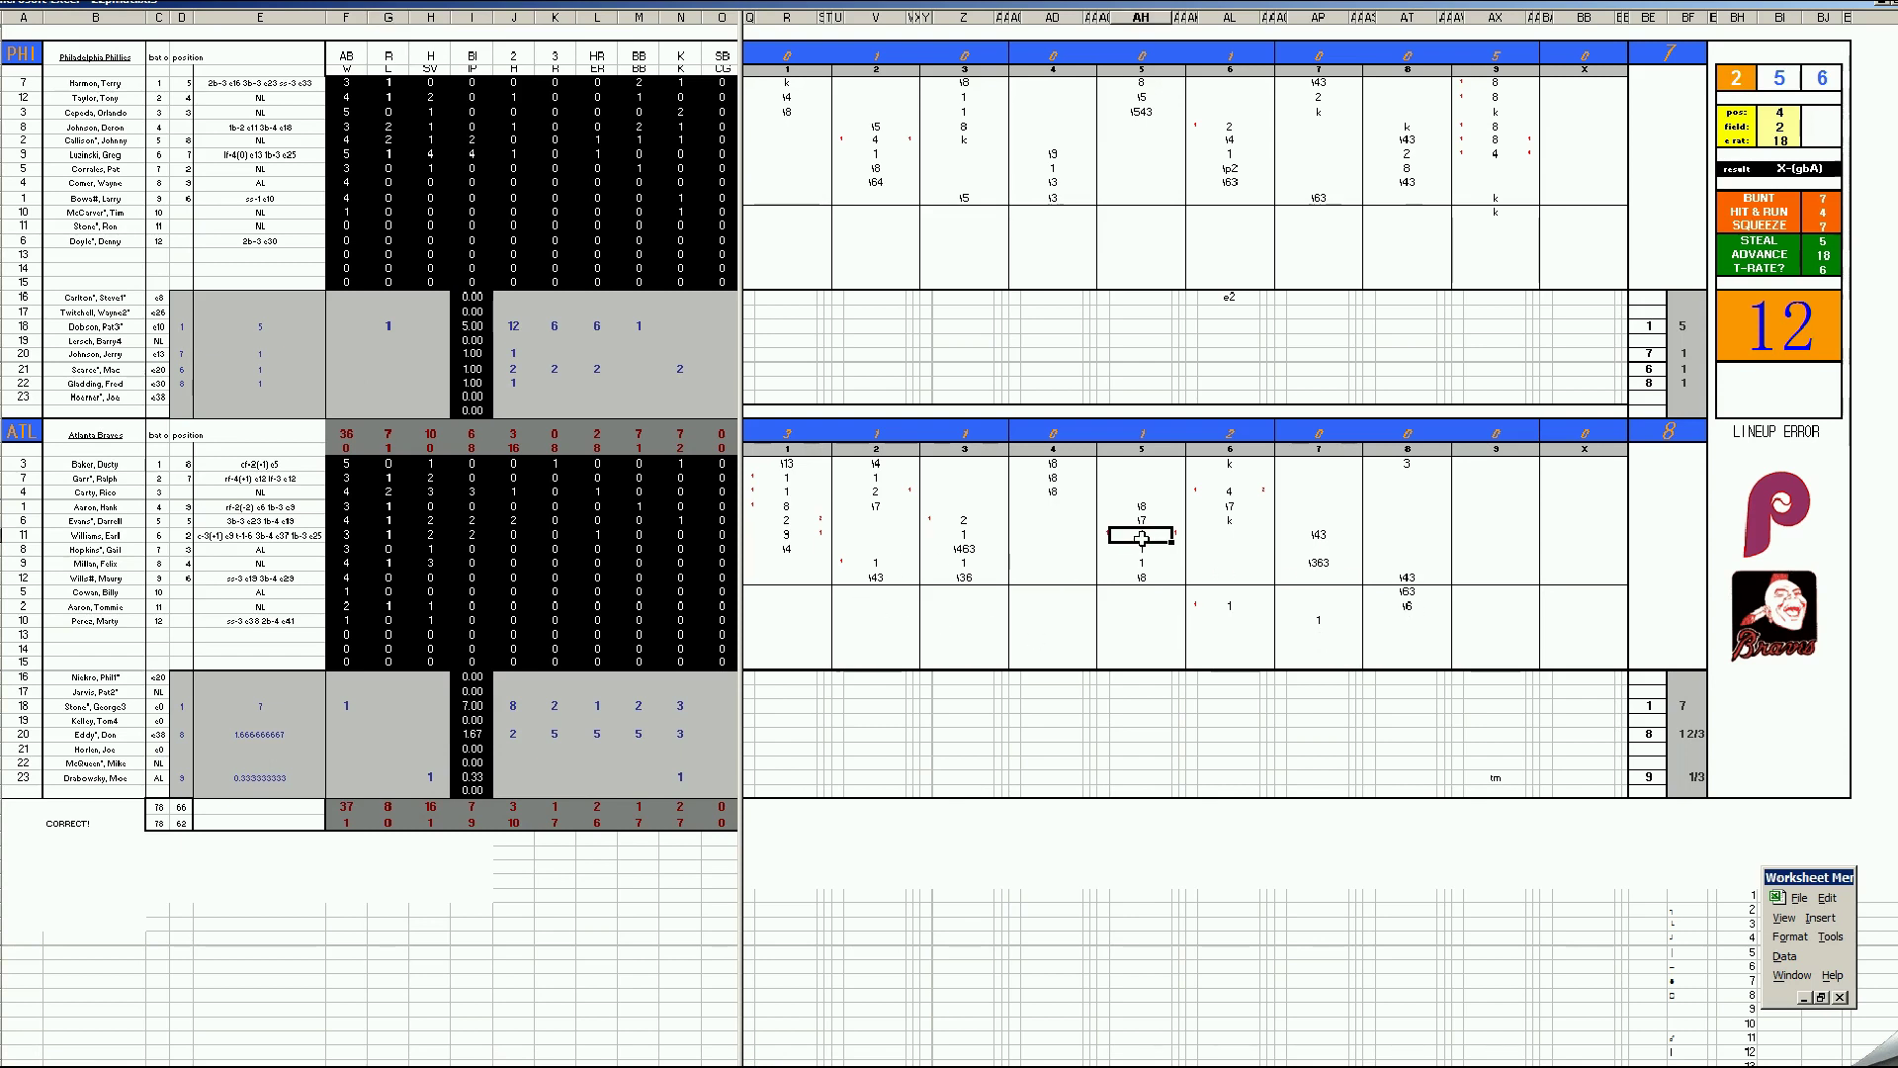
left_click(1231, 494)
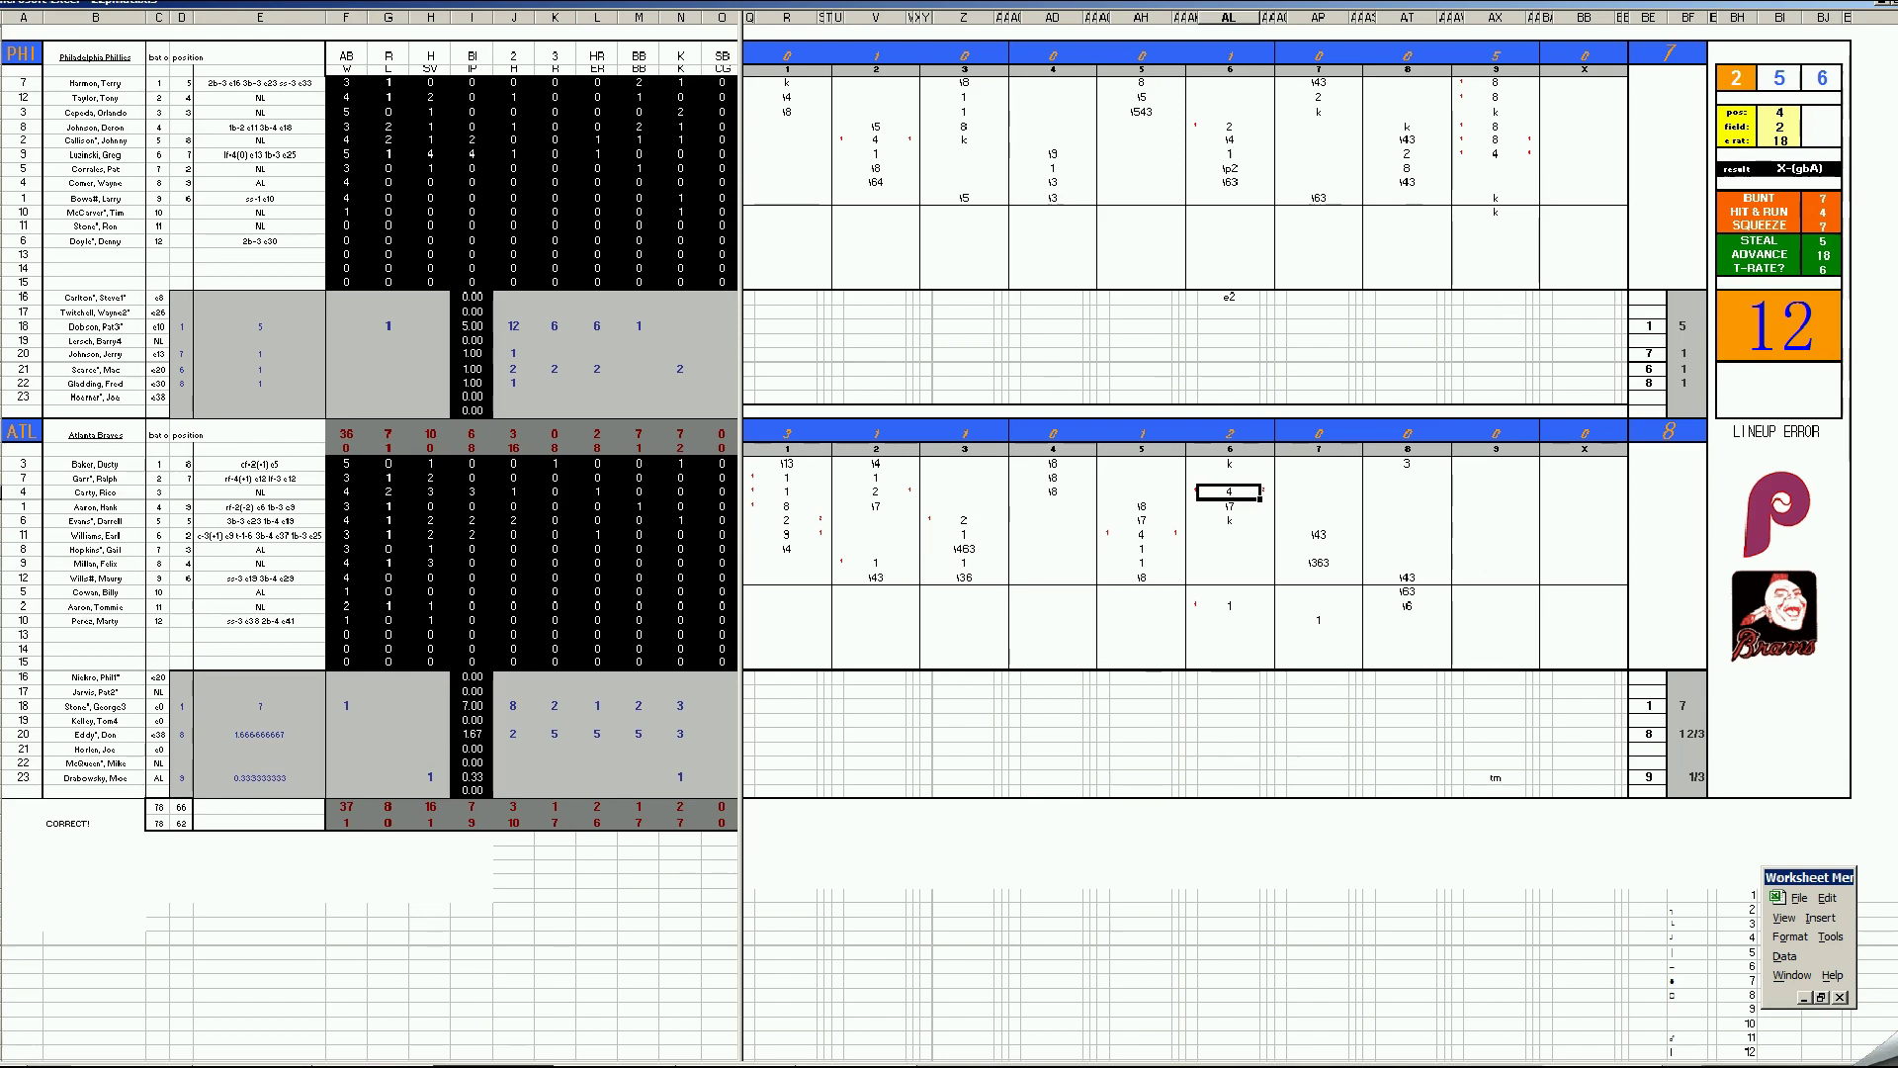
Step: Bring up the taskbar close options for the 22phiatl.xls window
right_click(494, 1064)
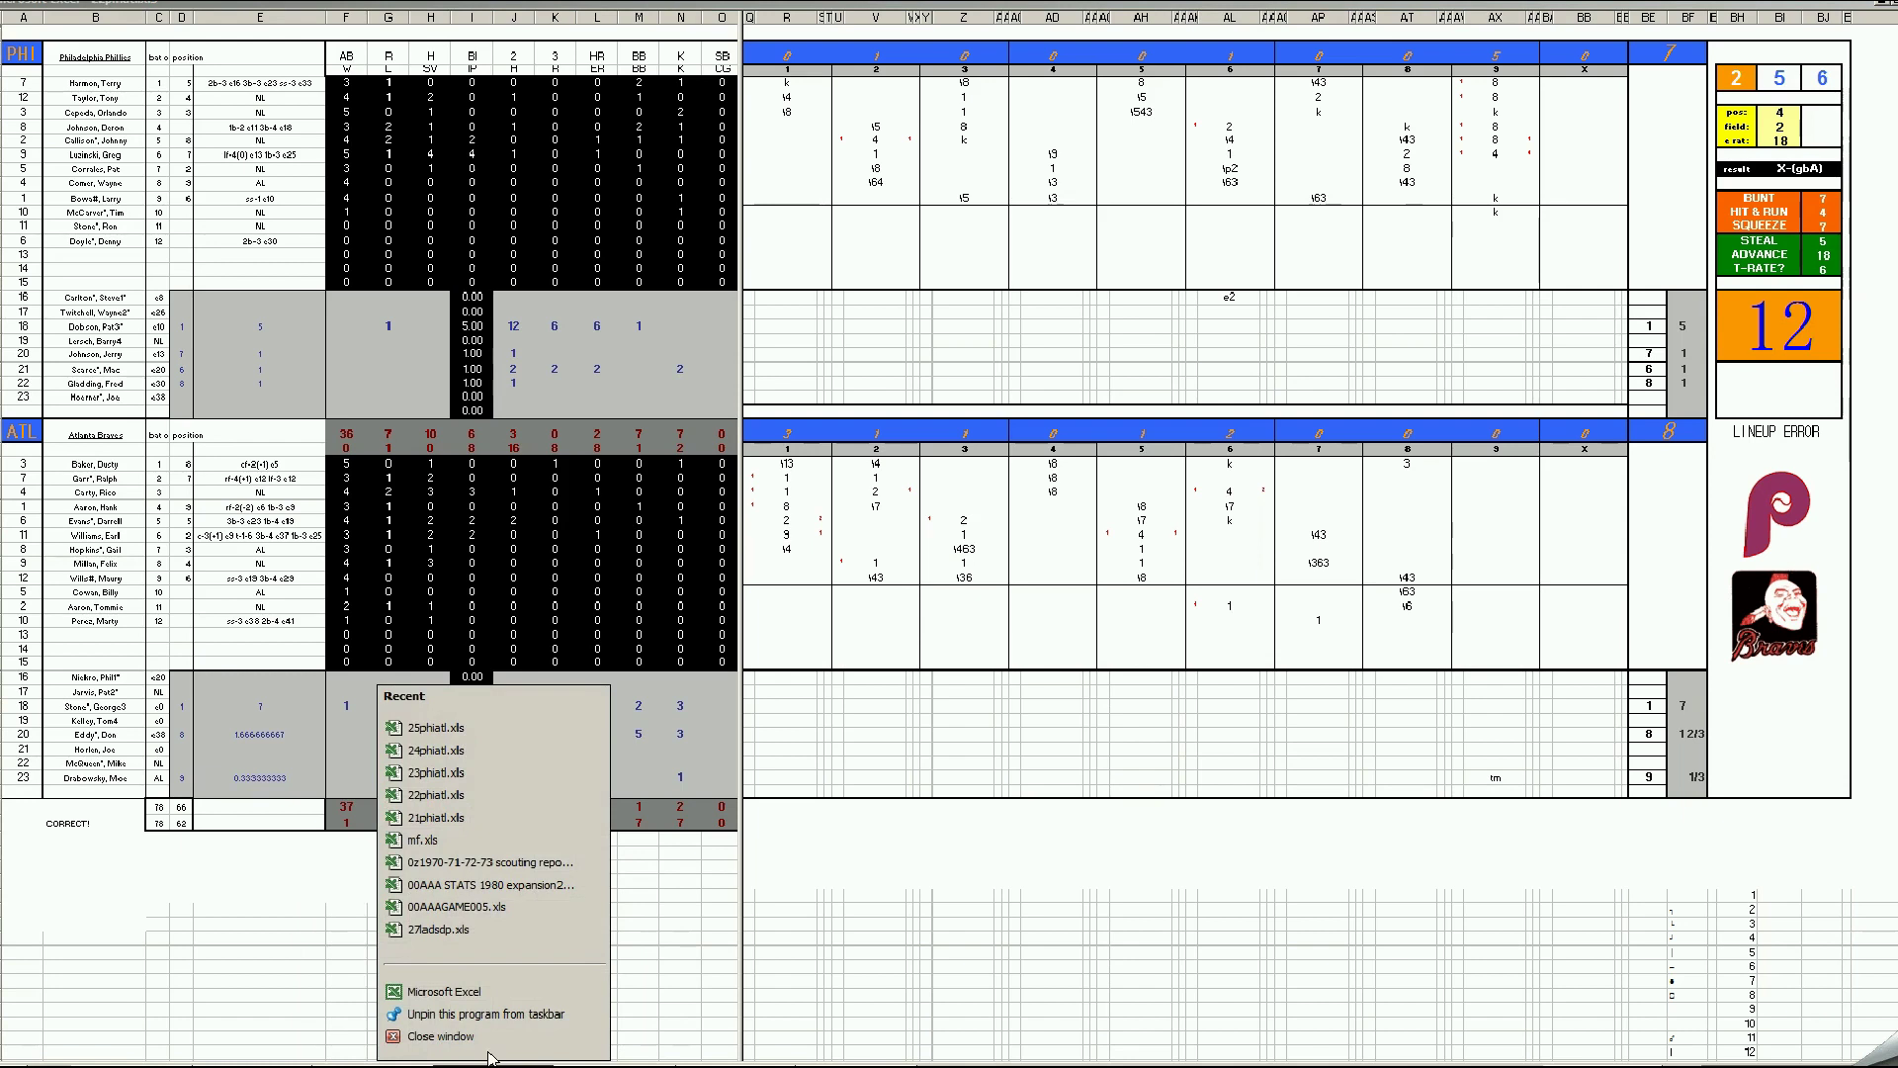
left_click(473, 1017)
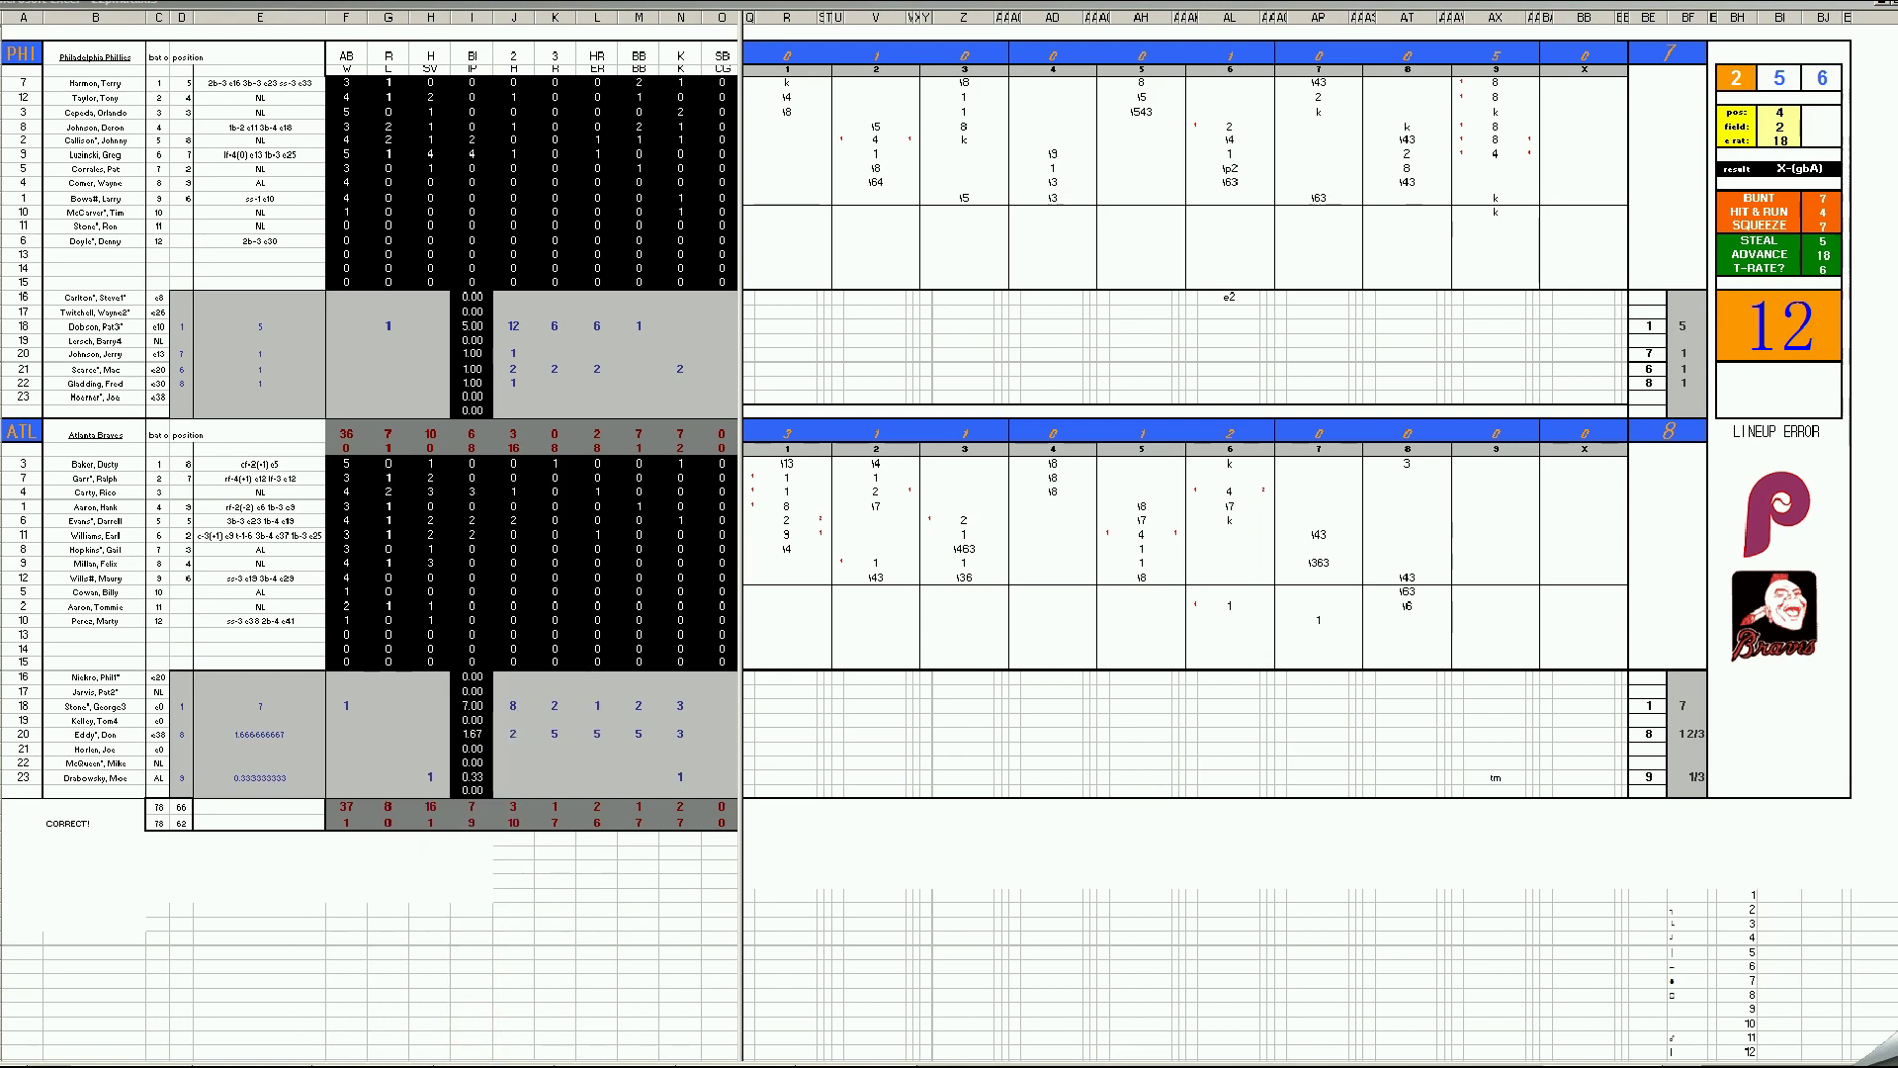
right_click(490, 1064)
Step: Discard 22phiatl.xls, check the inning 3 and 5 entries on 23phiatl.xls, then close it
left_click(474, 1038)
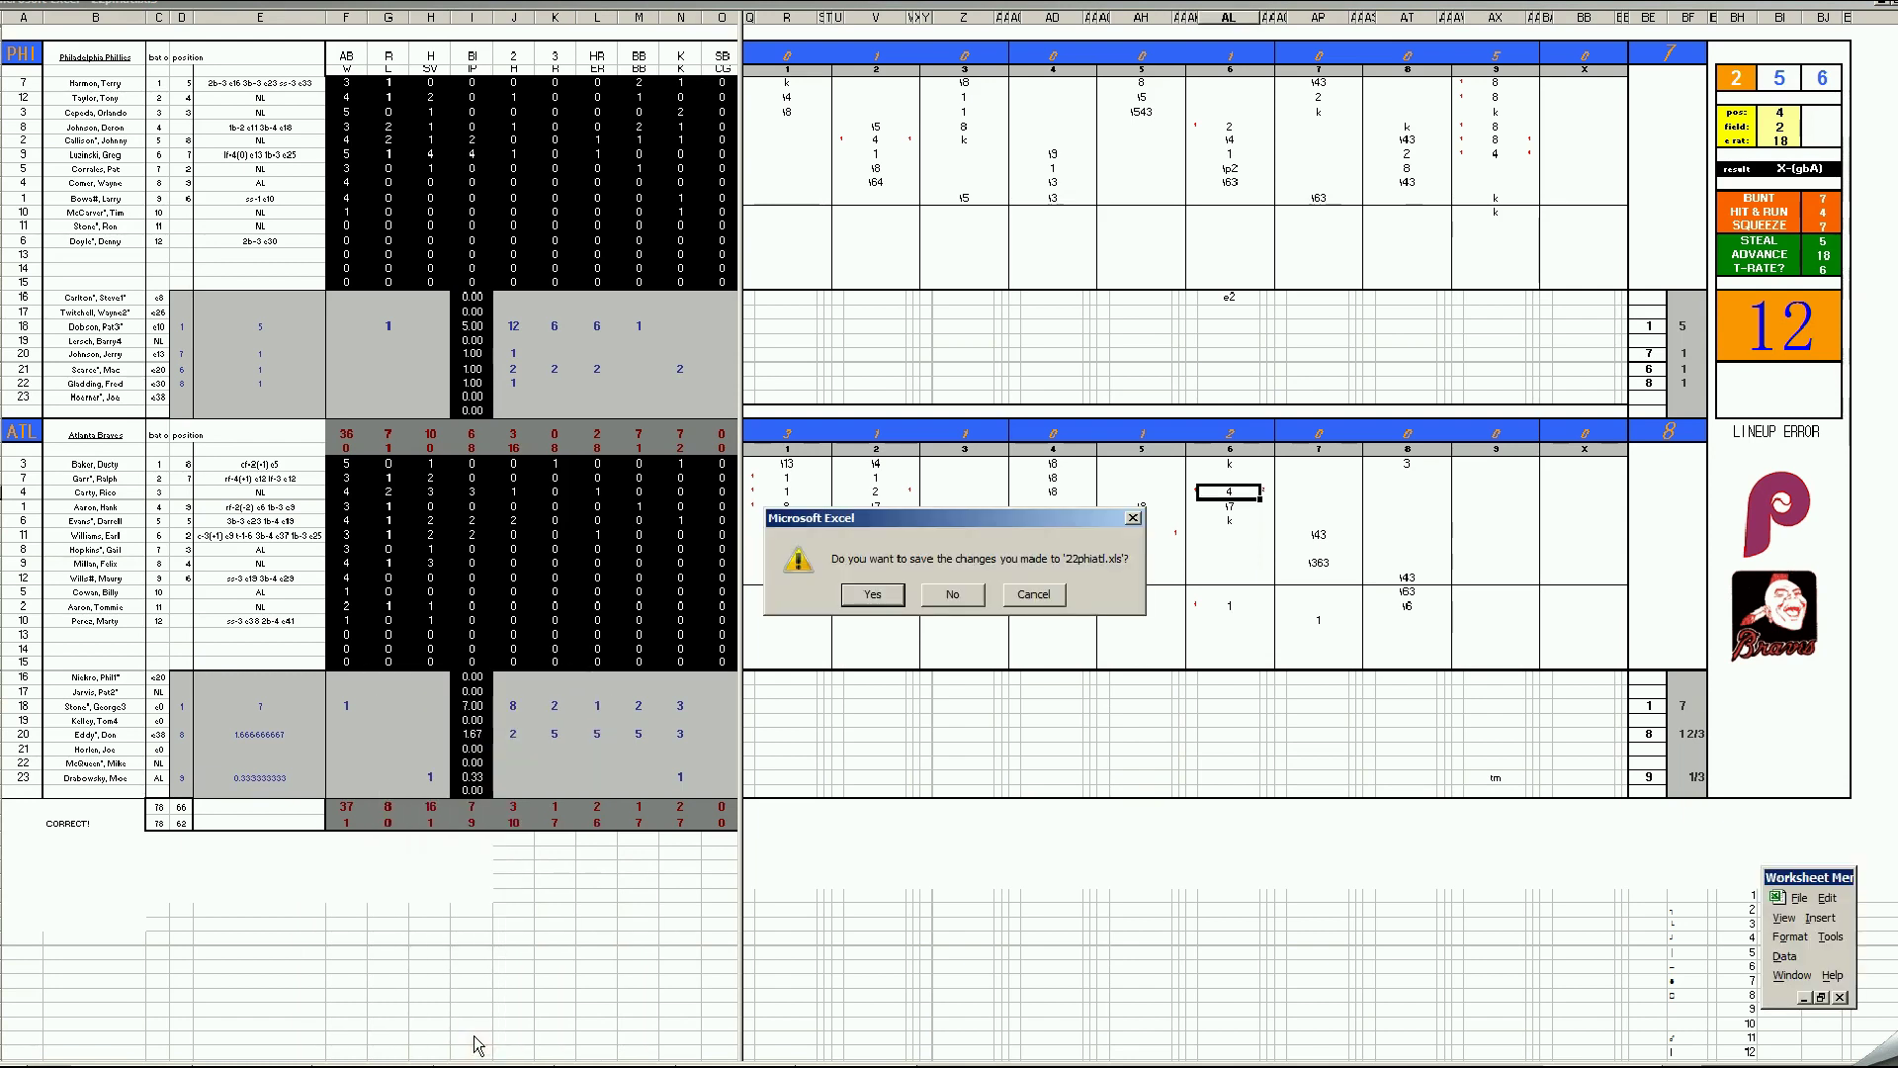
left_click(954, 596)
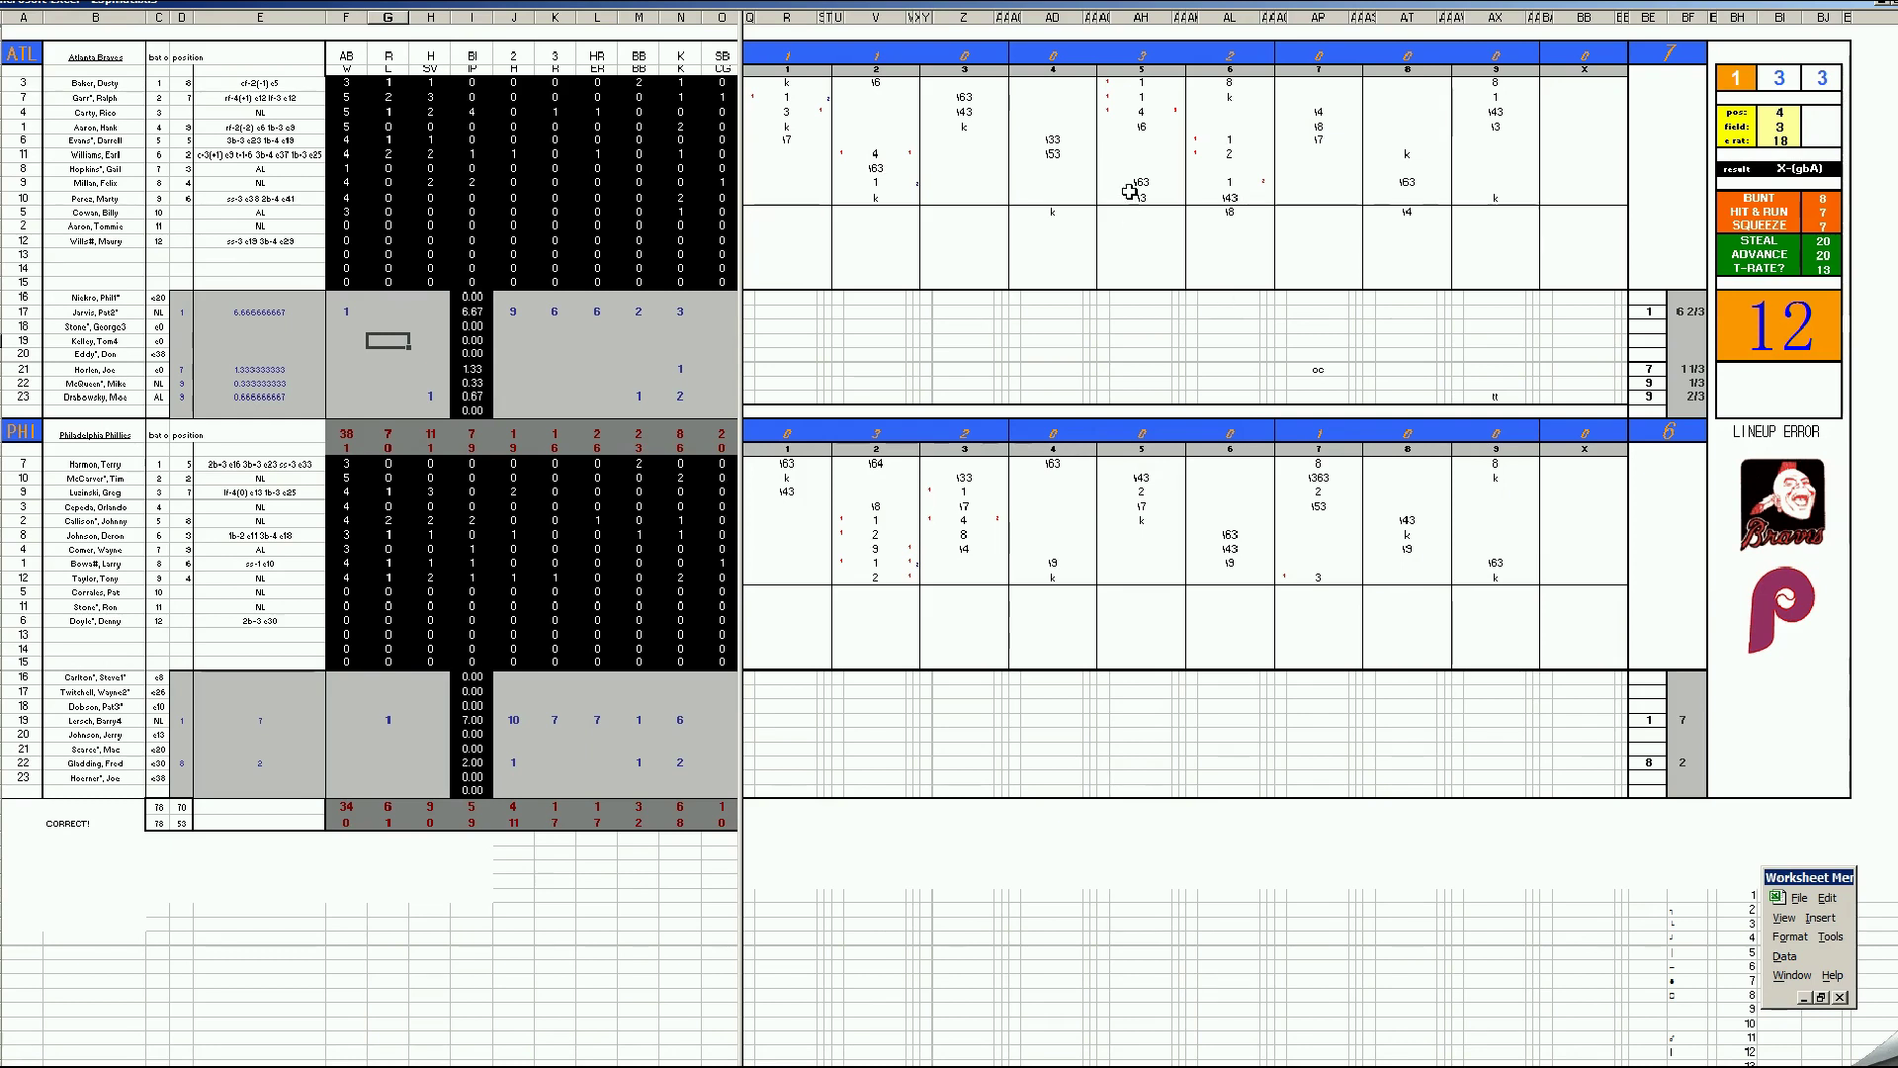
left_click(1139, 115)
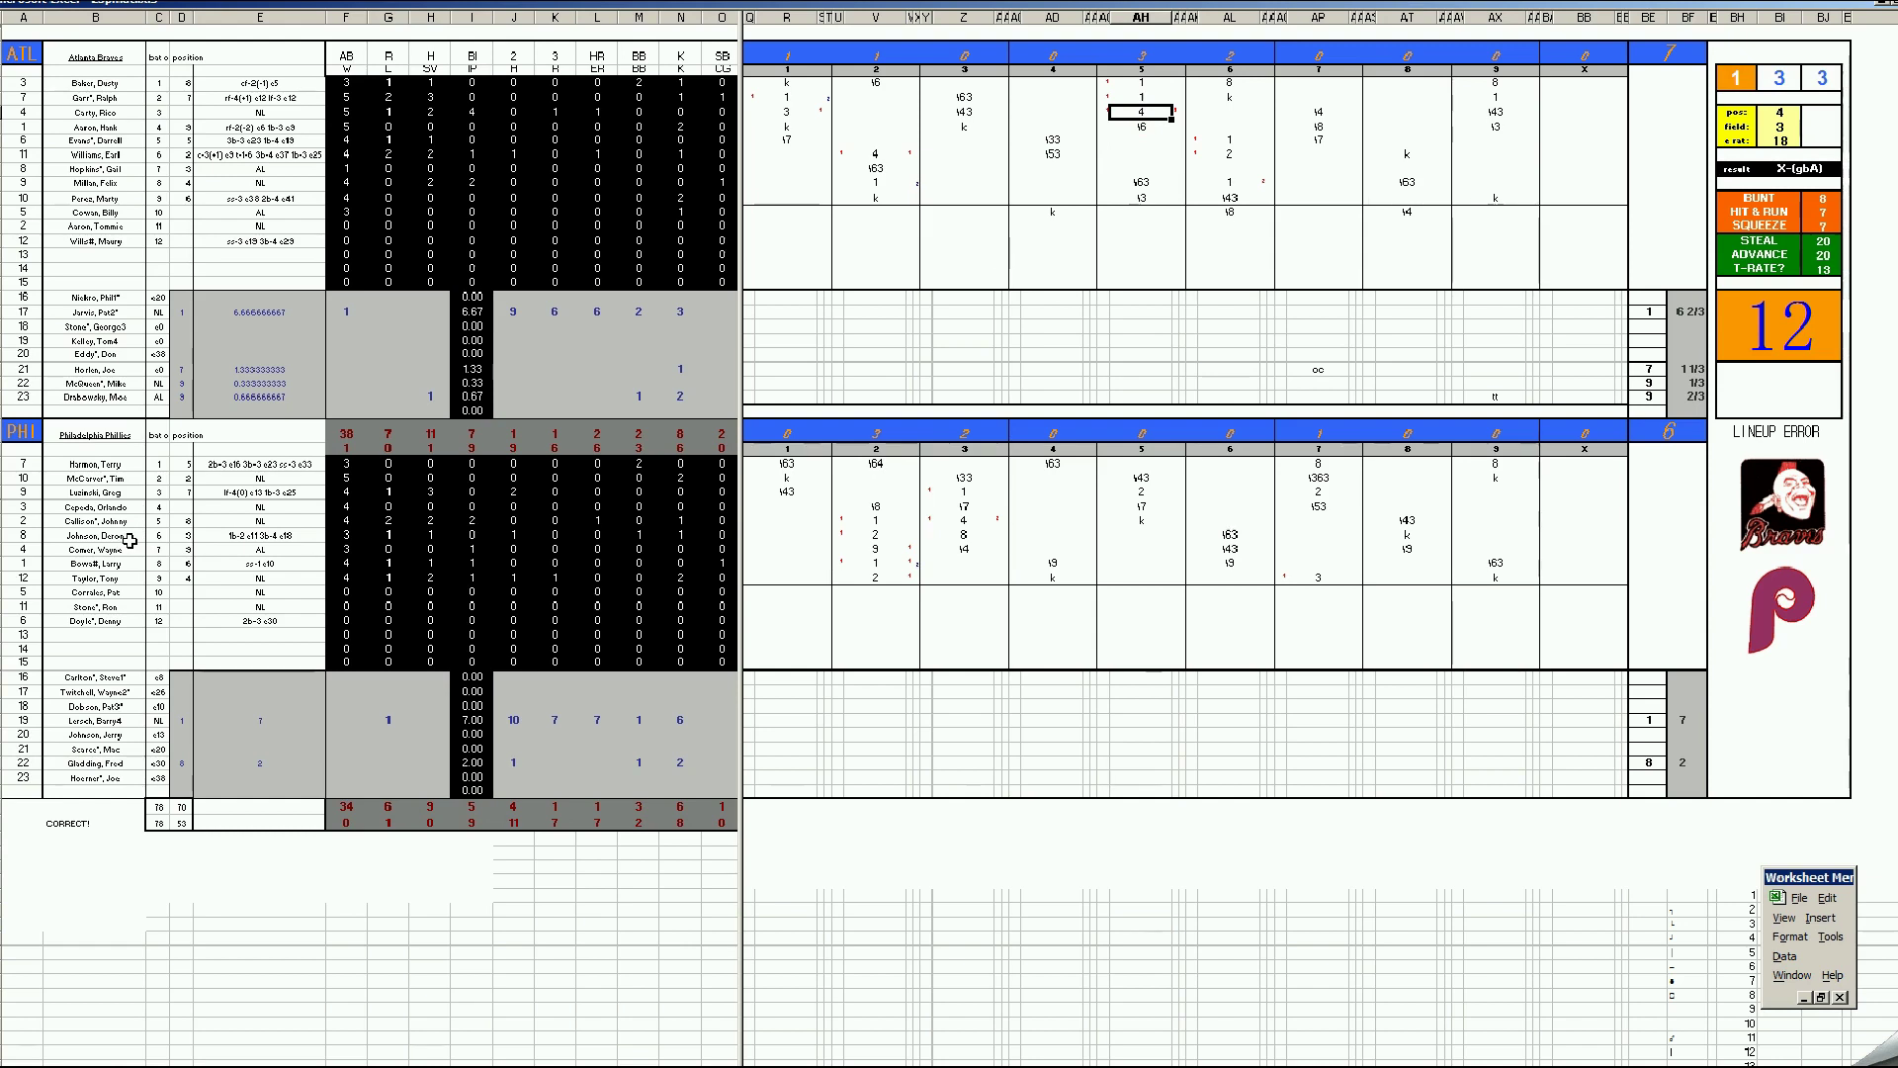
left_click(971, 519)
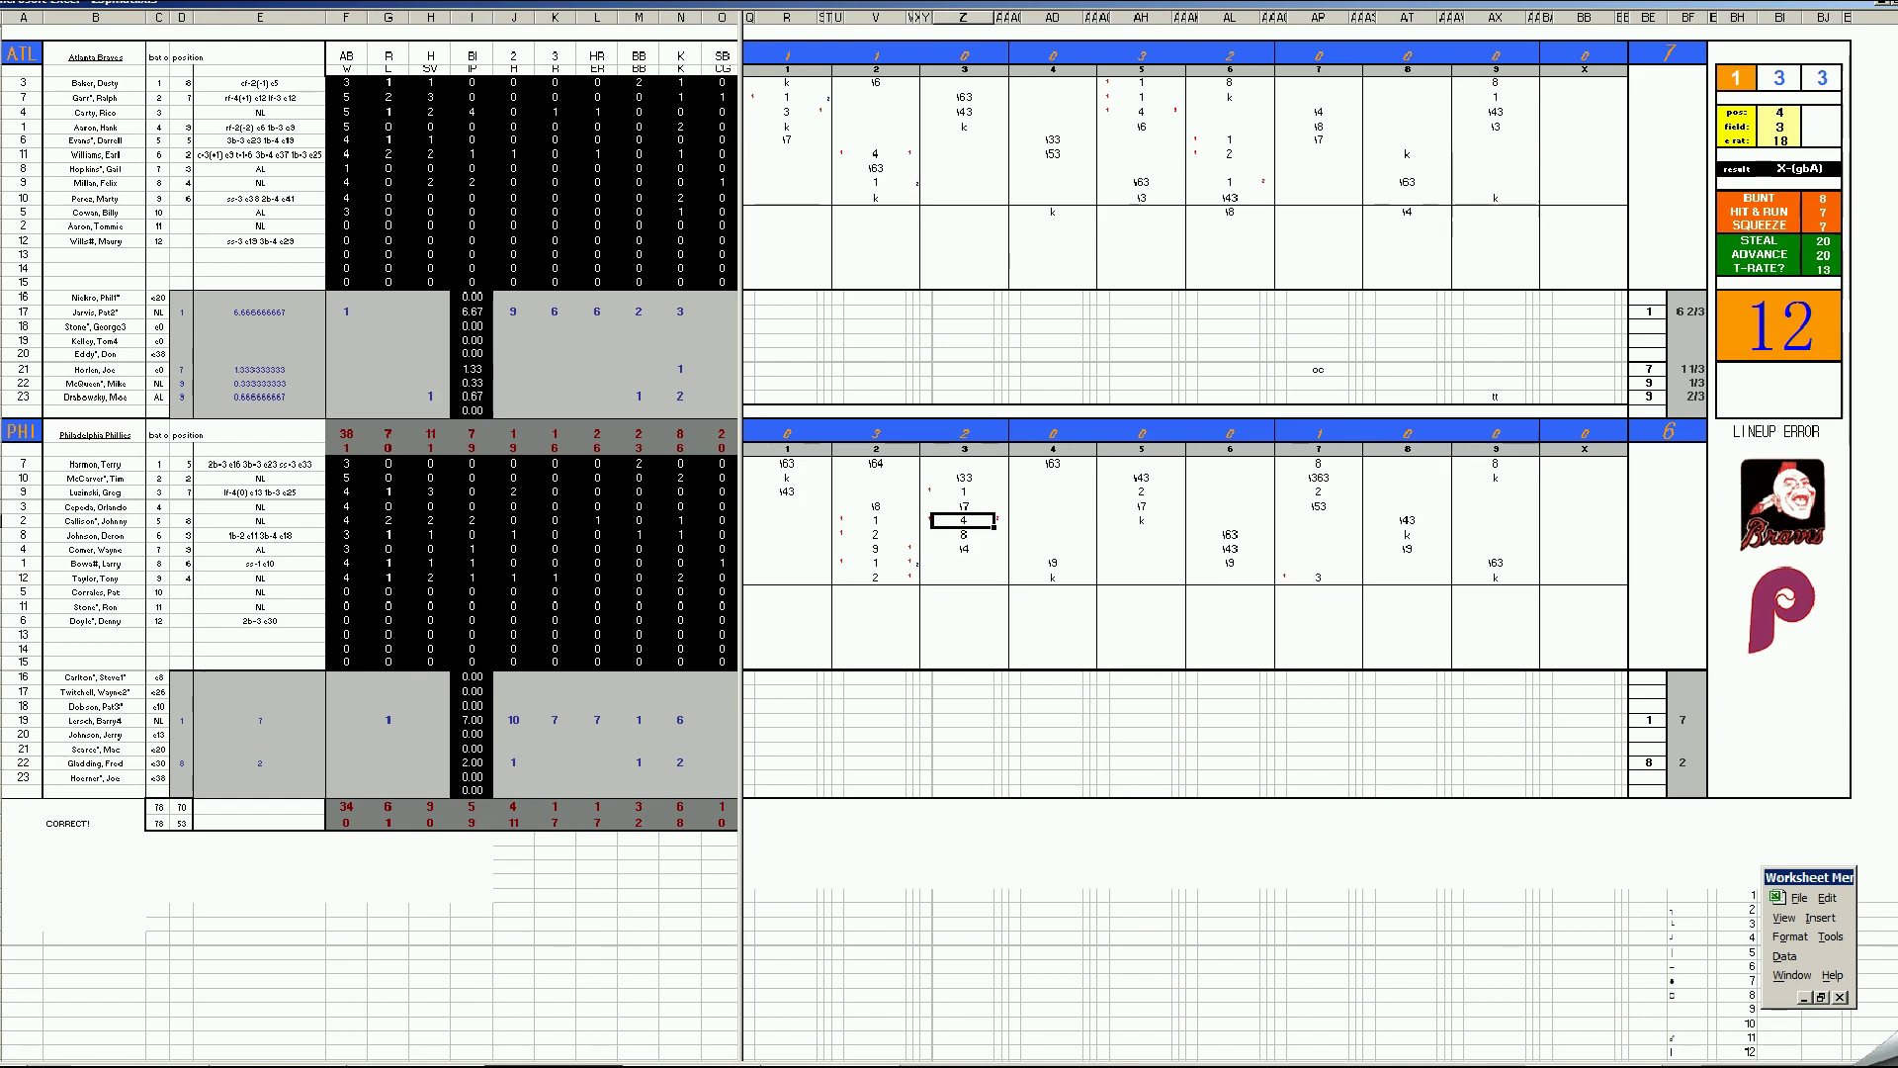
right_click(555, 1065)
left_click(502, 1036)
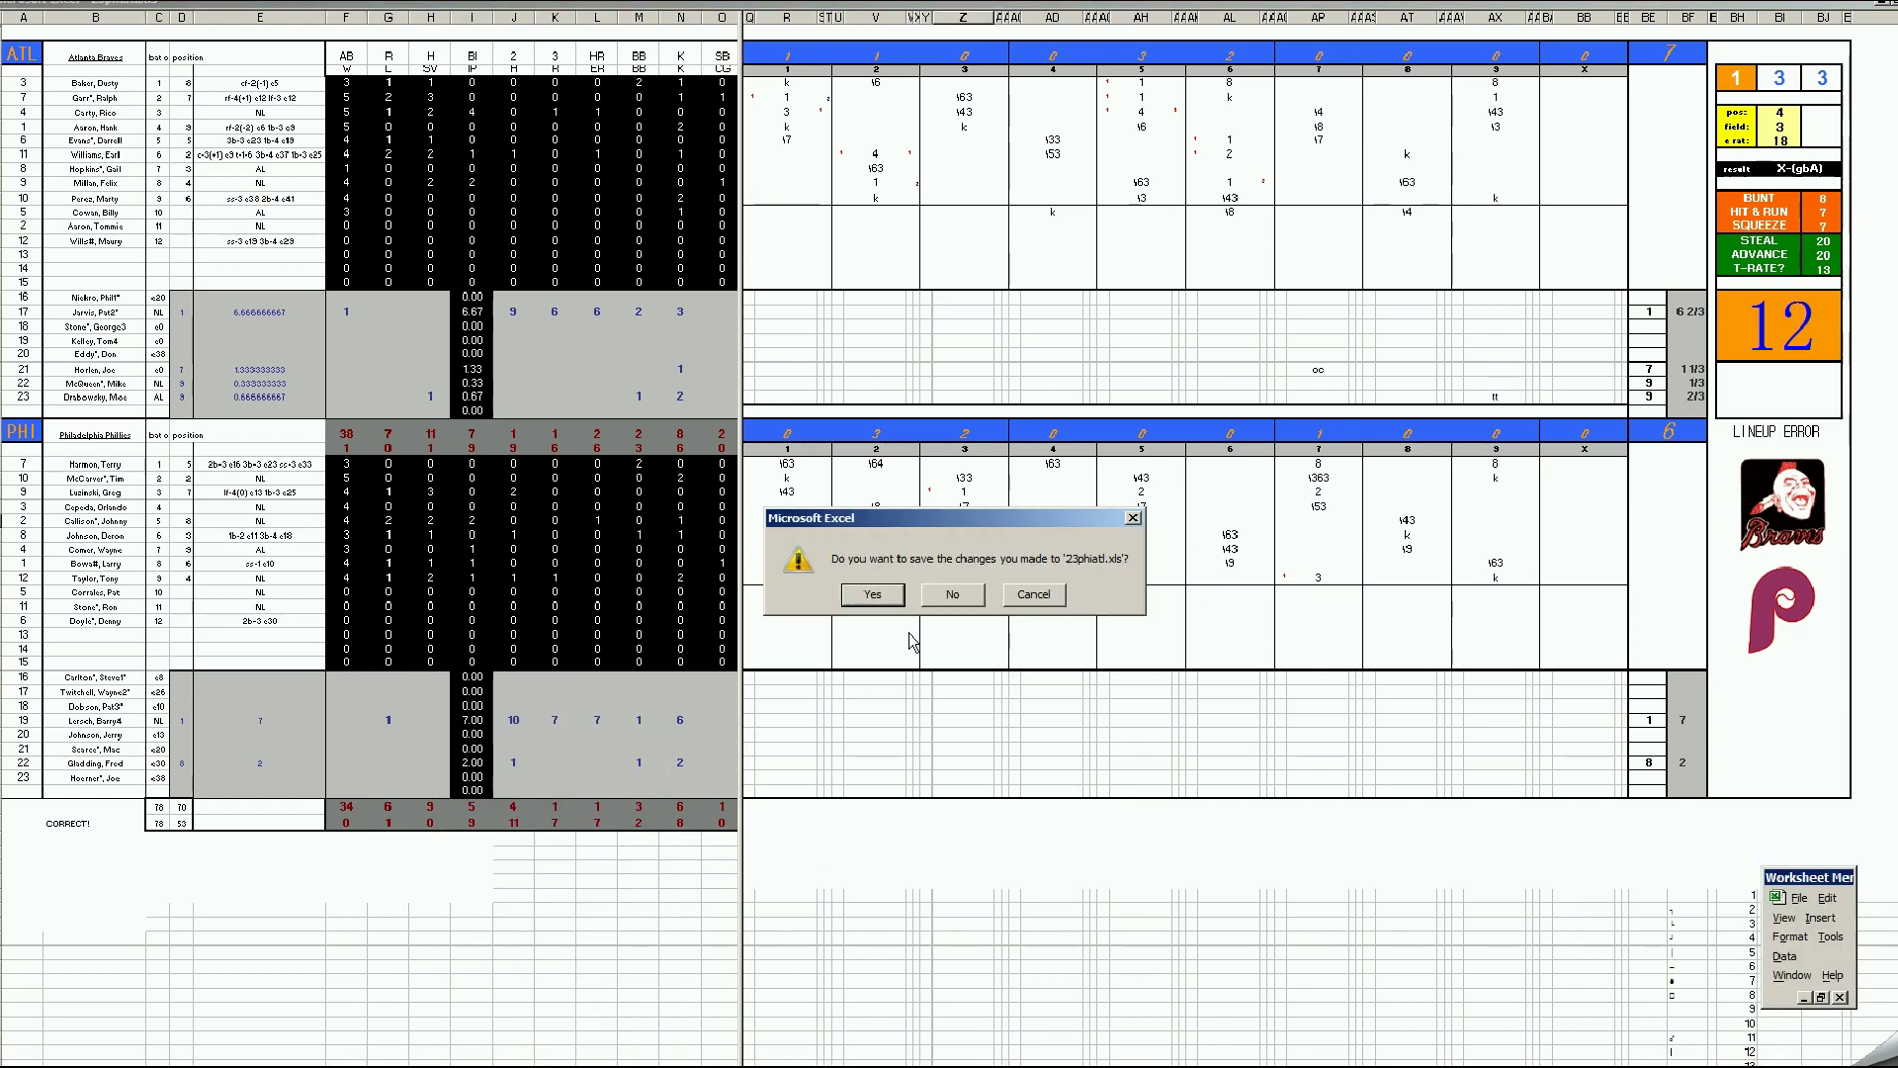
Step: Discard 23phiatl.xls, check cell F16 on 24phiatl.xls, then close that window
left_click(982, 606)
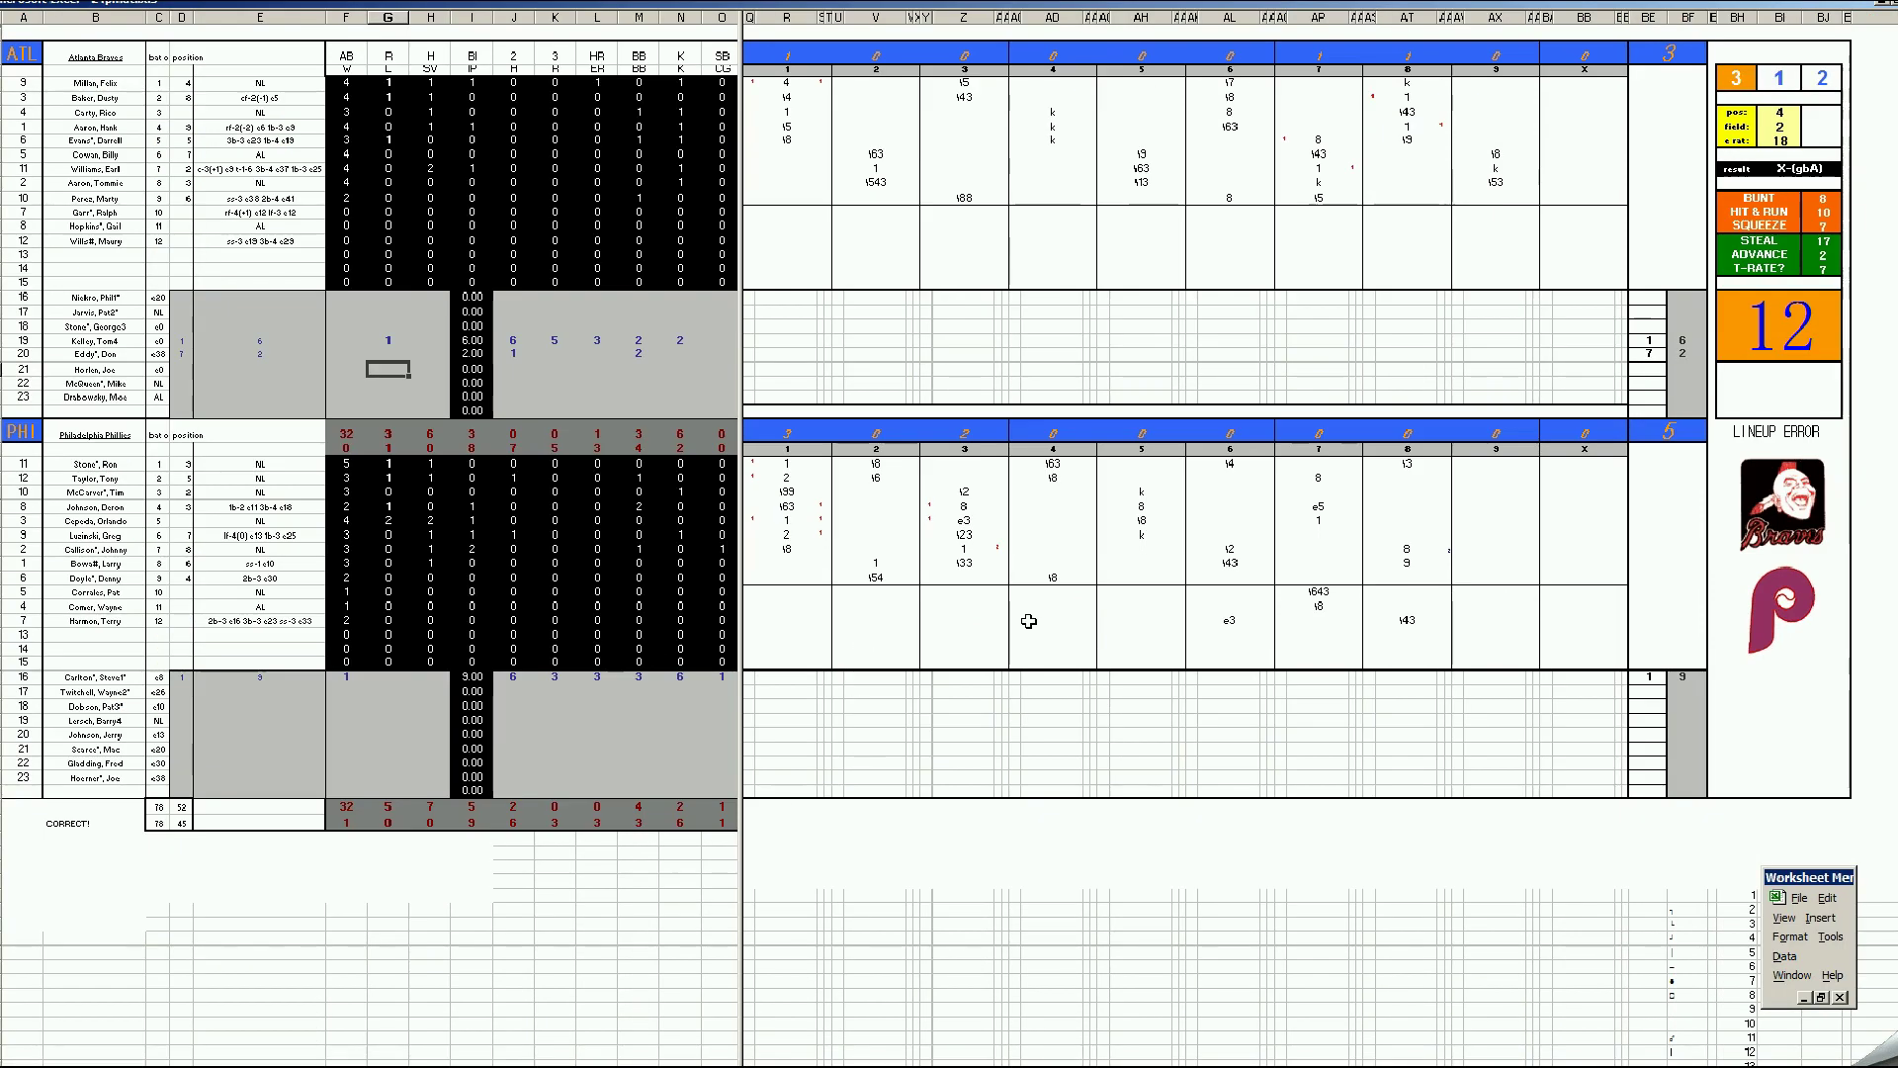
left_click(348, 682)
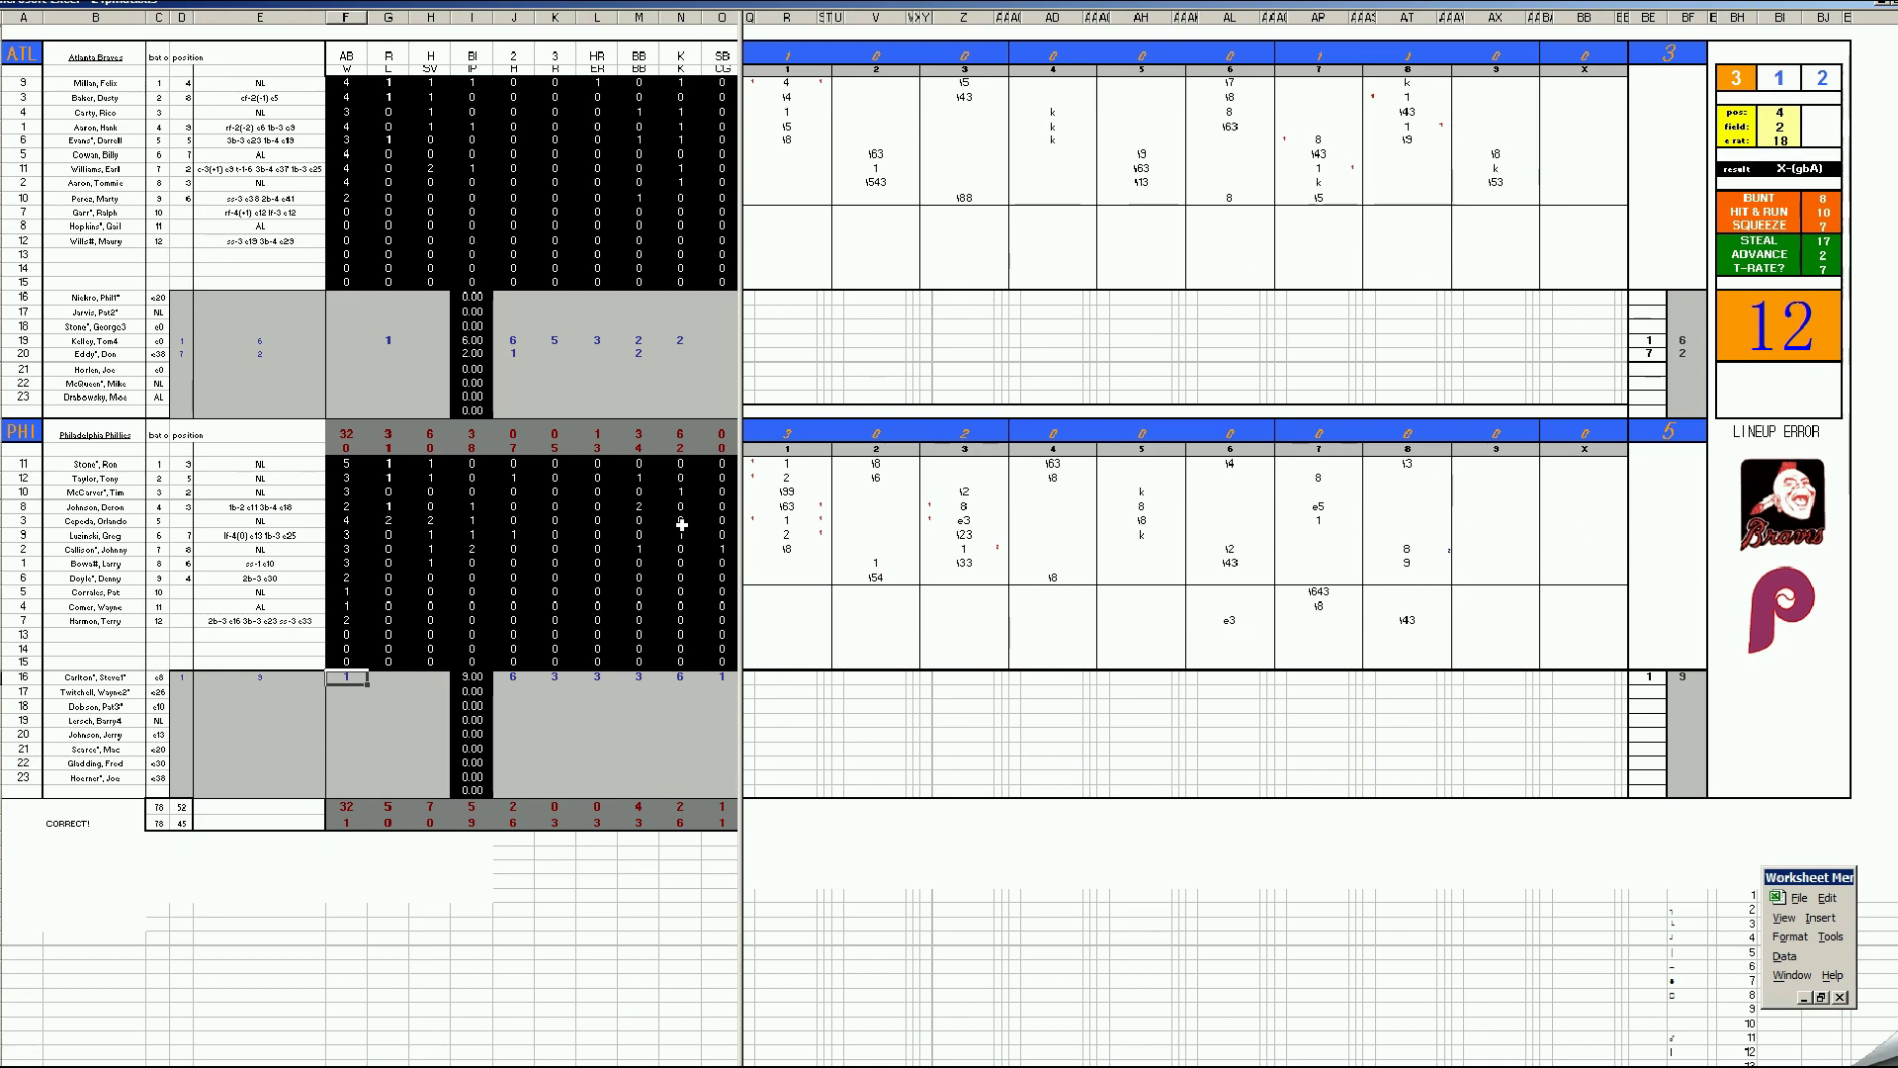
right_click(534, 1063)
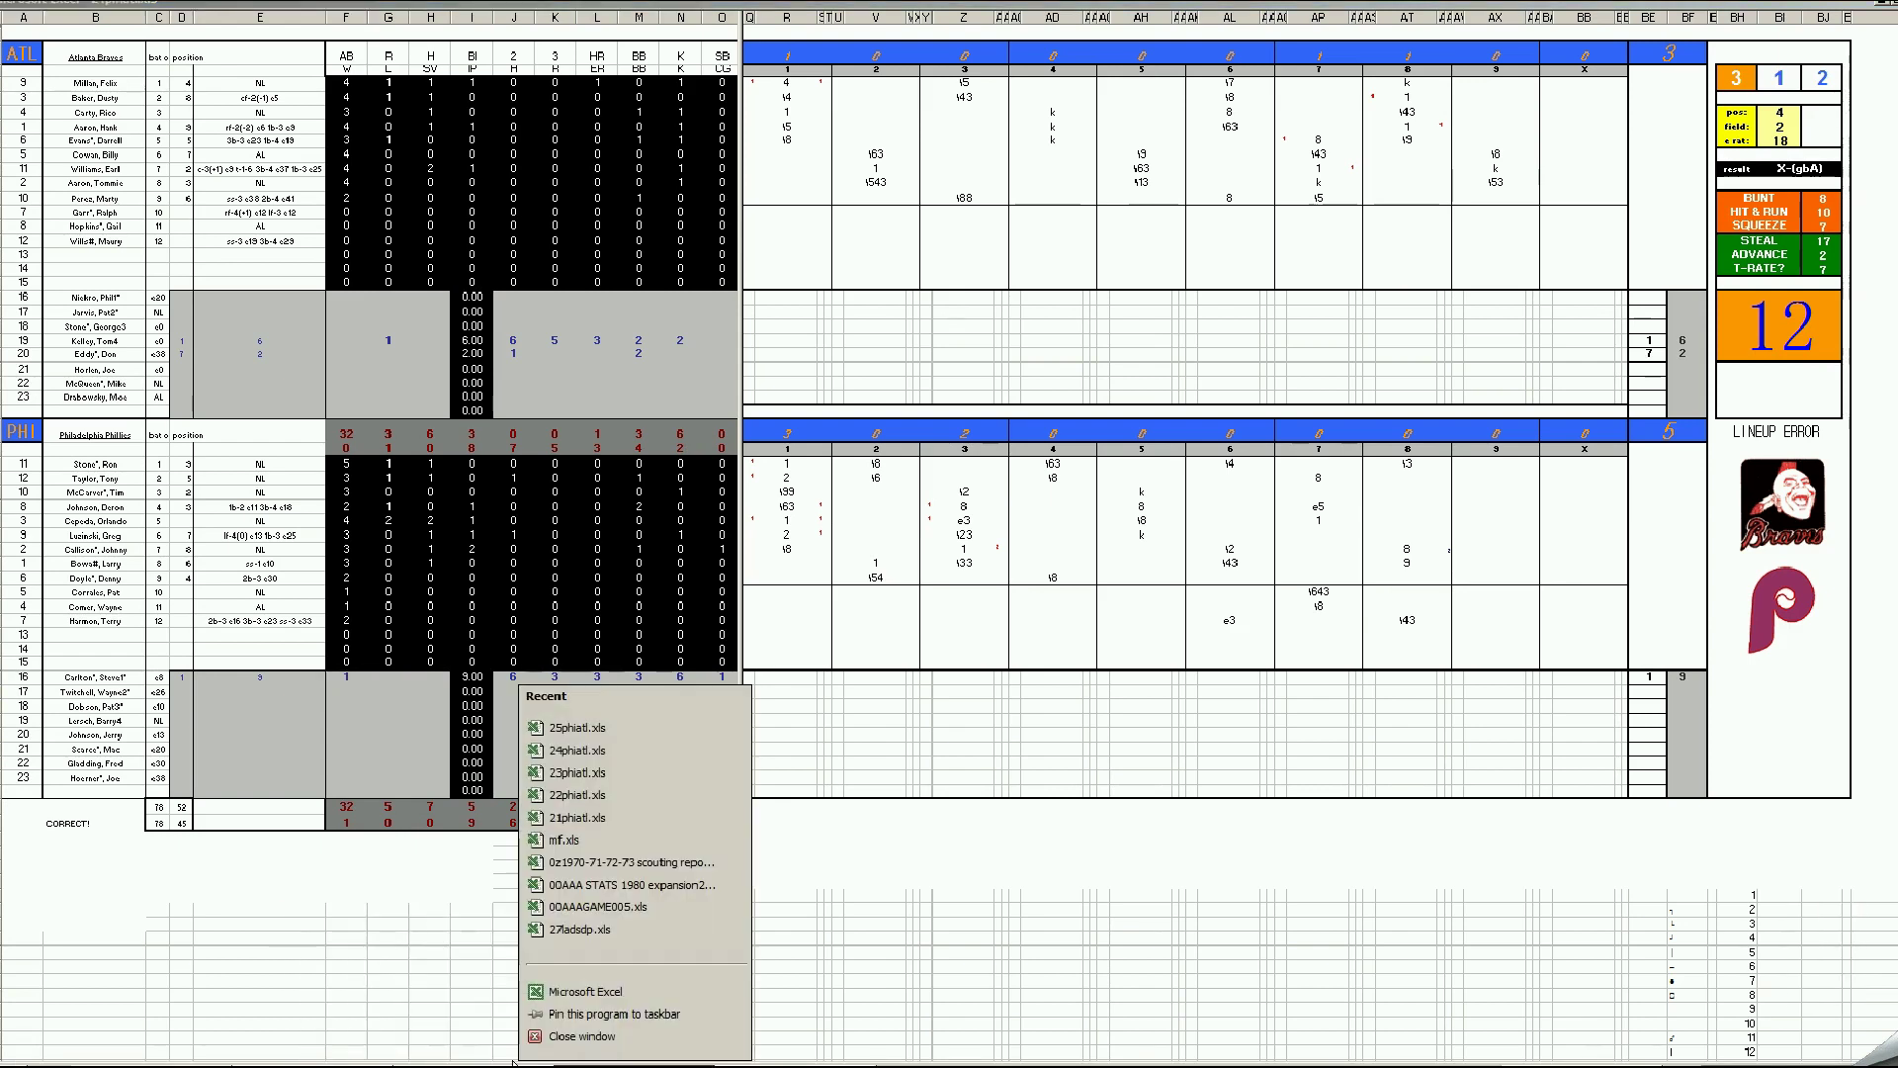
left_click(572, 1037)
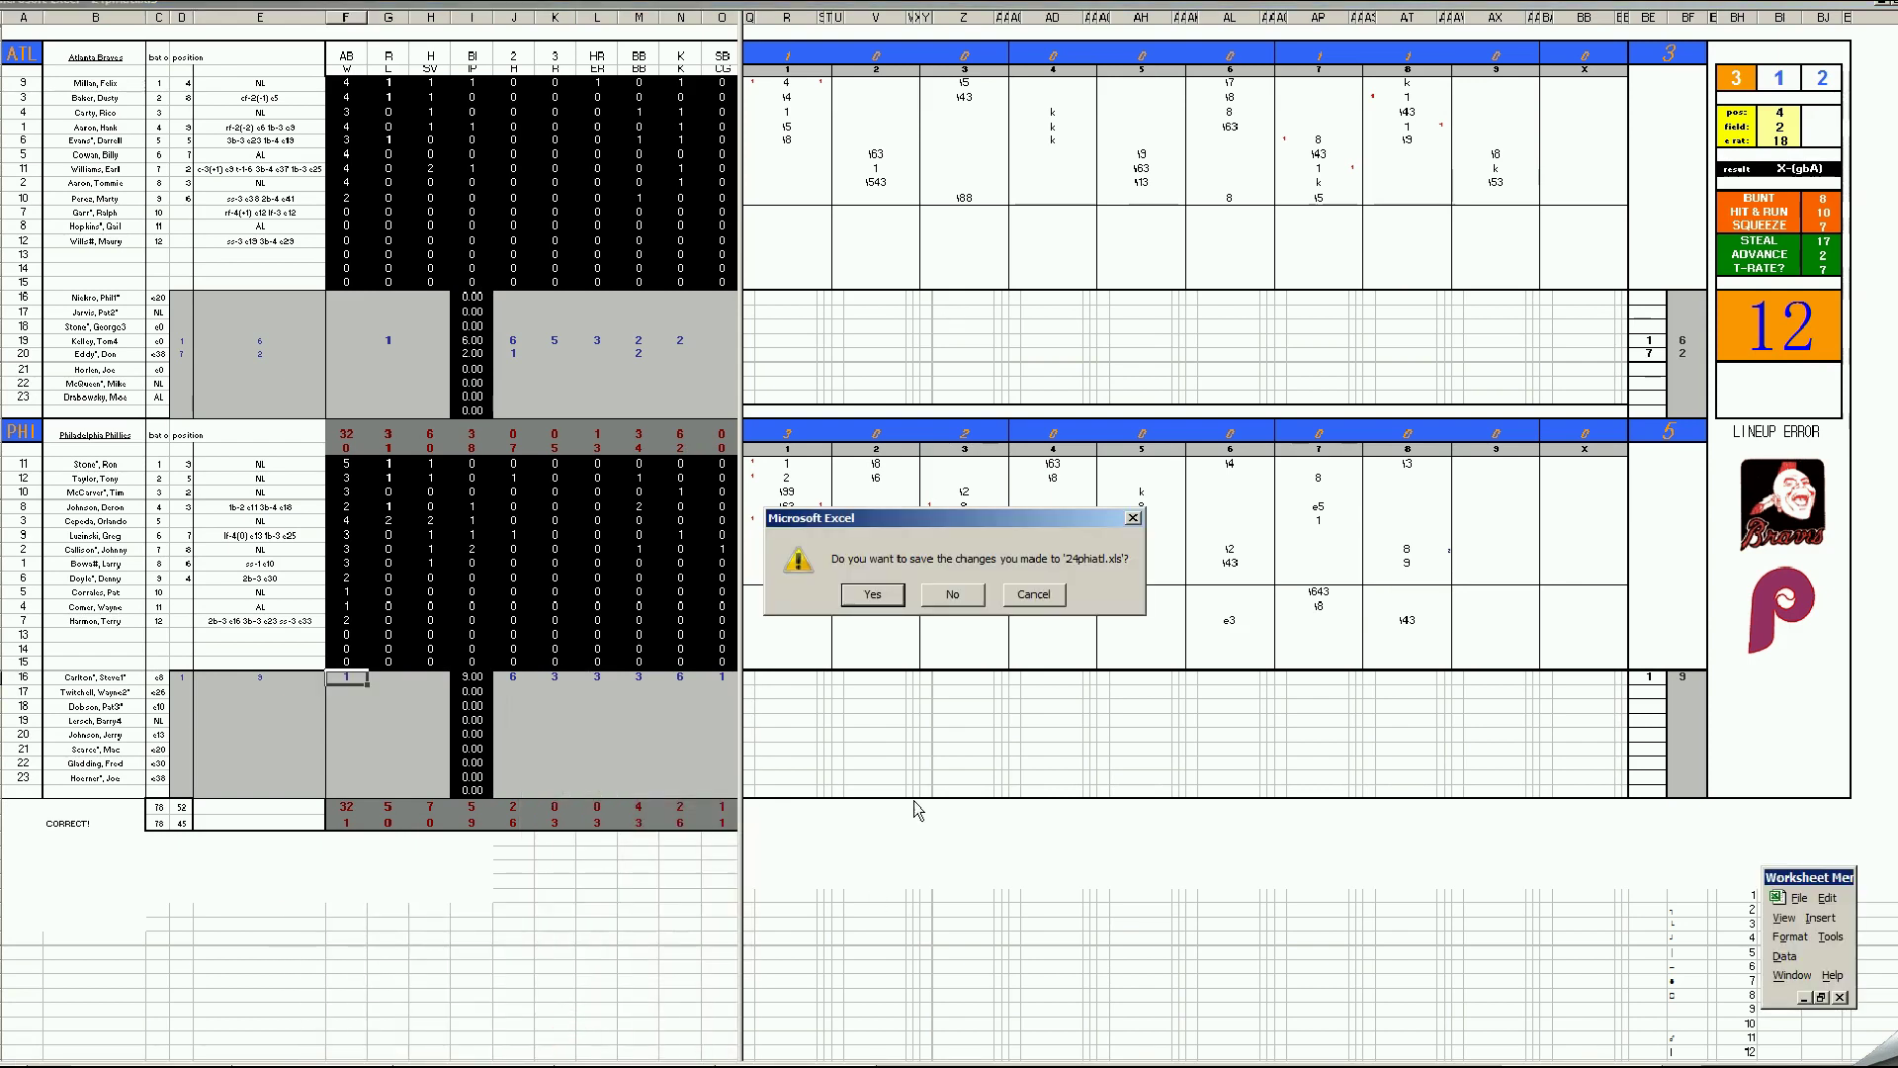
Step: Discard 24phiatl.xls and check the Game 105 inning 1, 5 and 6 entries and cell J16
left_click(964, 591)
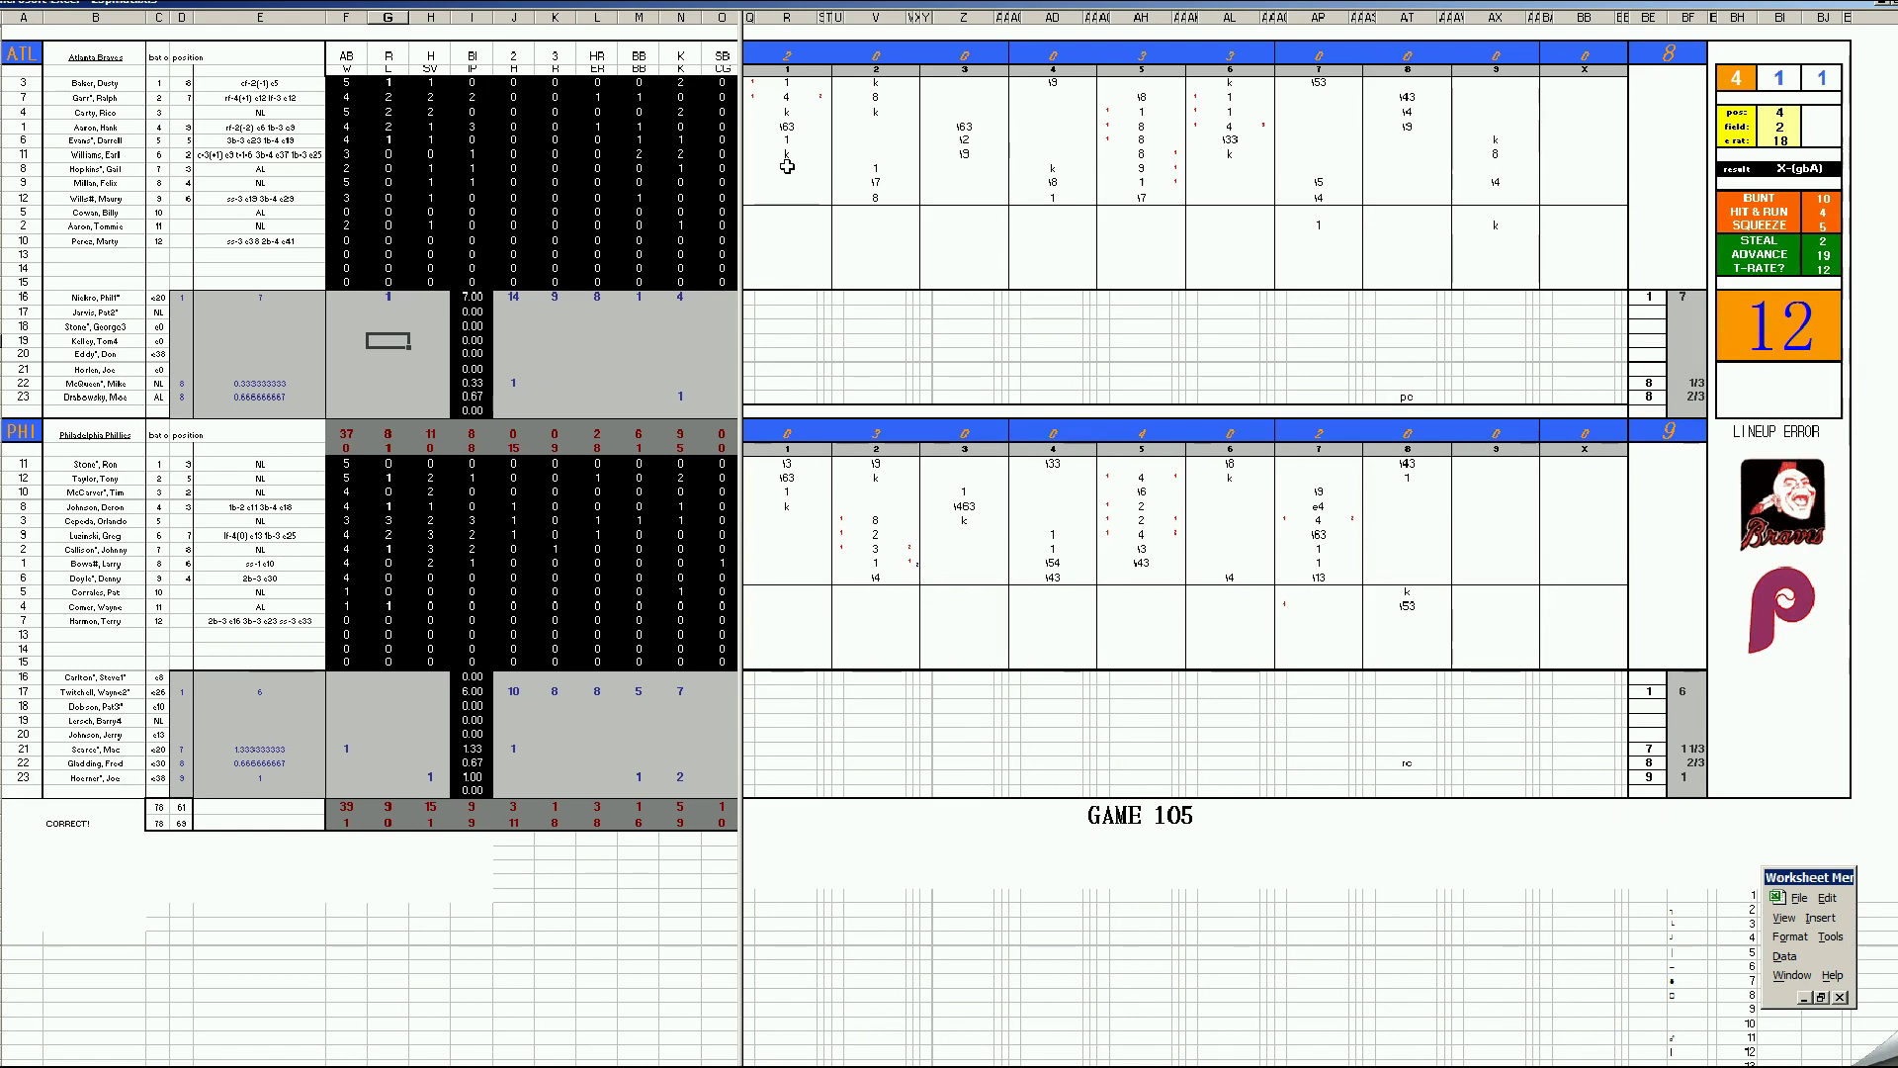
left_click(786, 97)
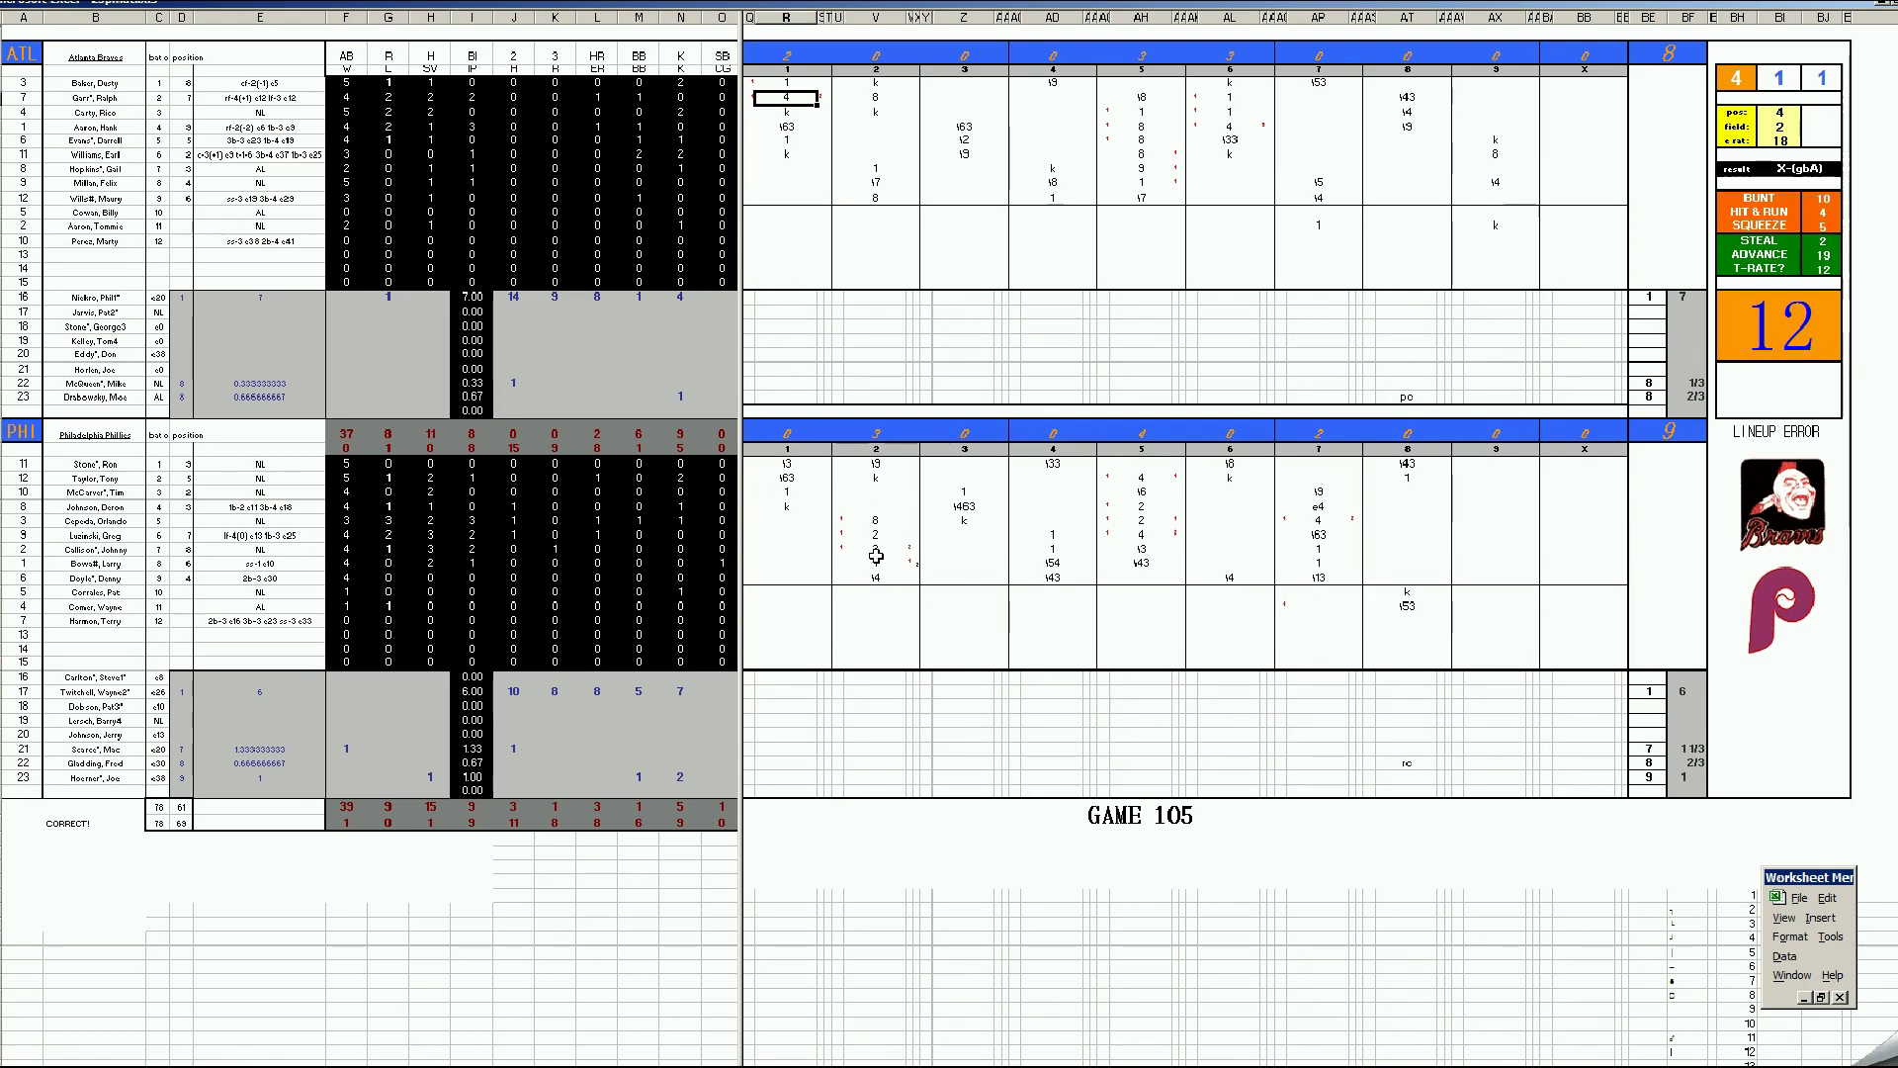
left_click(1139, 480)
left_click(1144, 535)
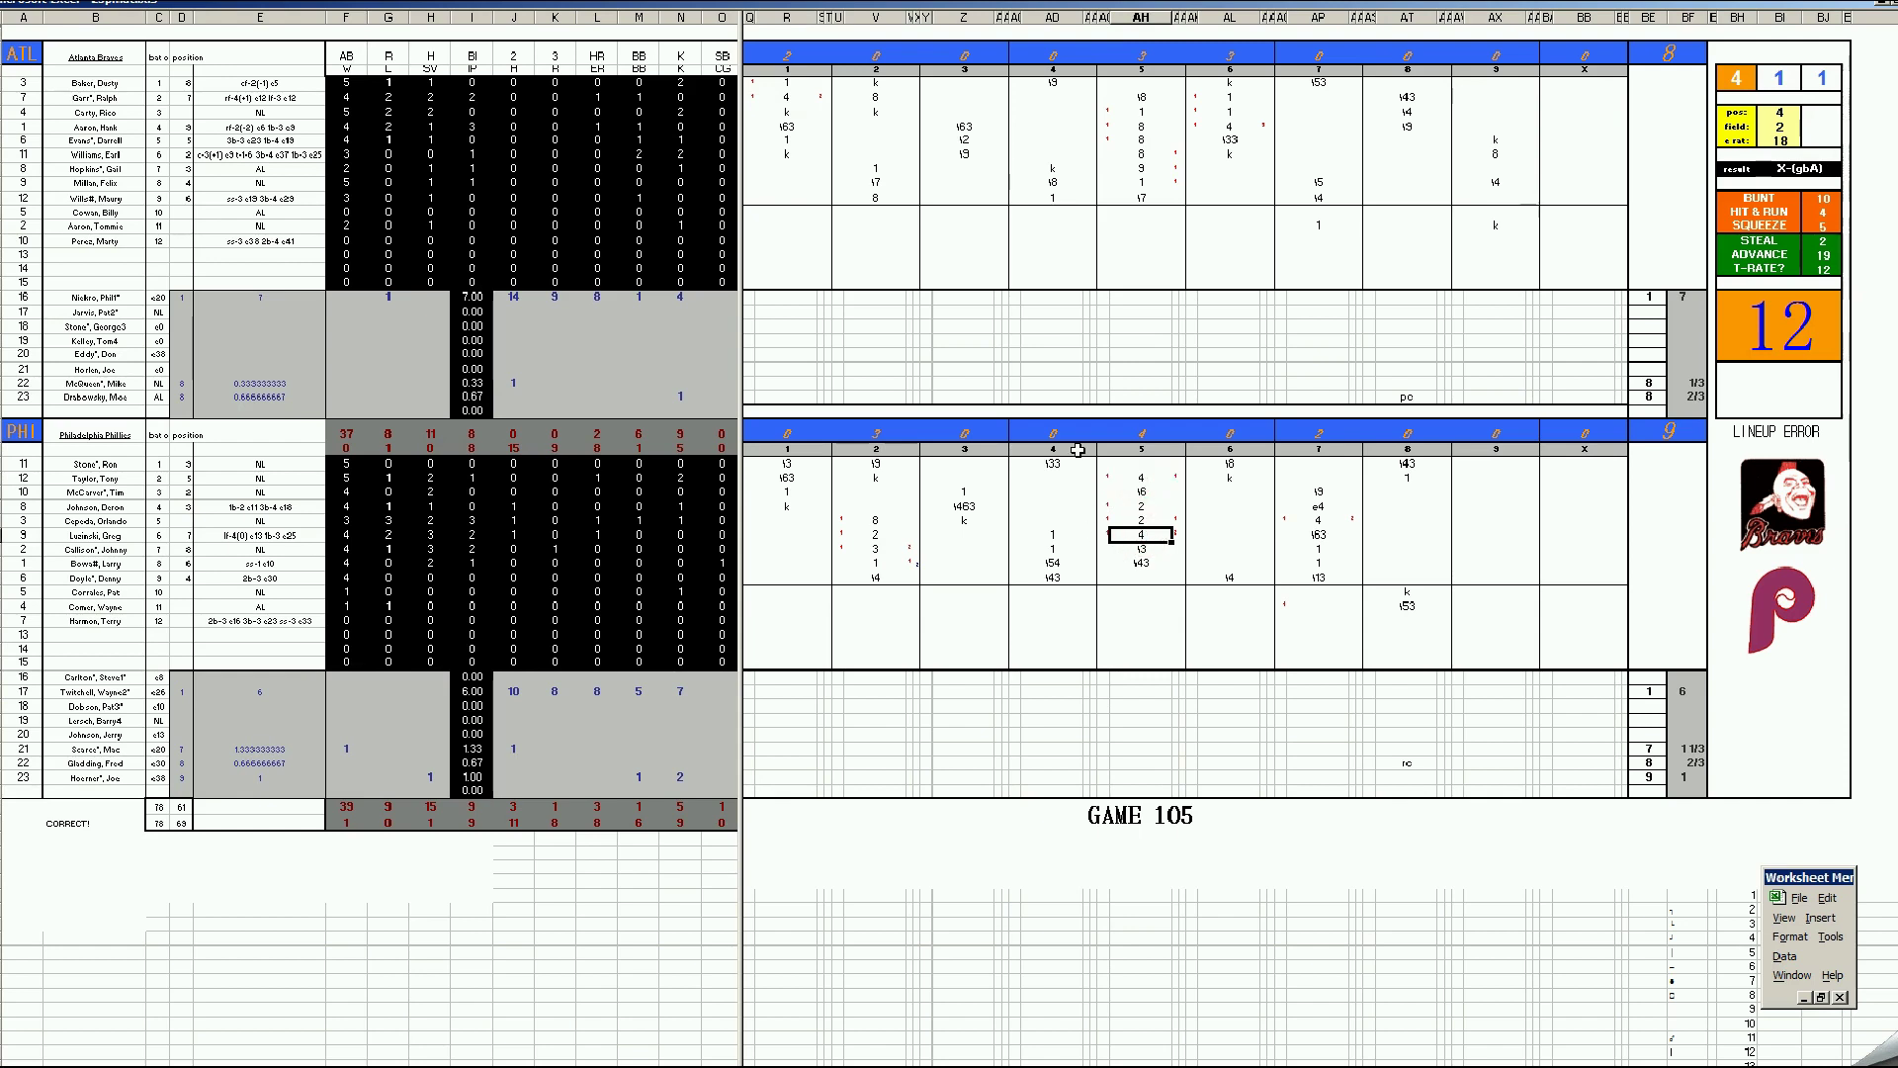
left_click(1242, 127)
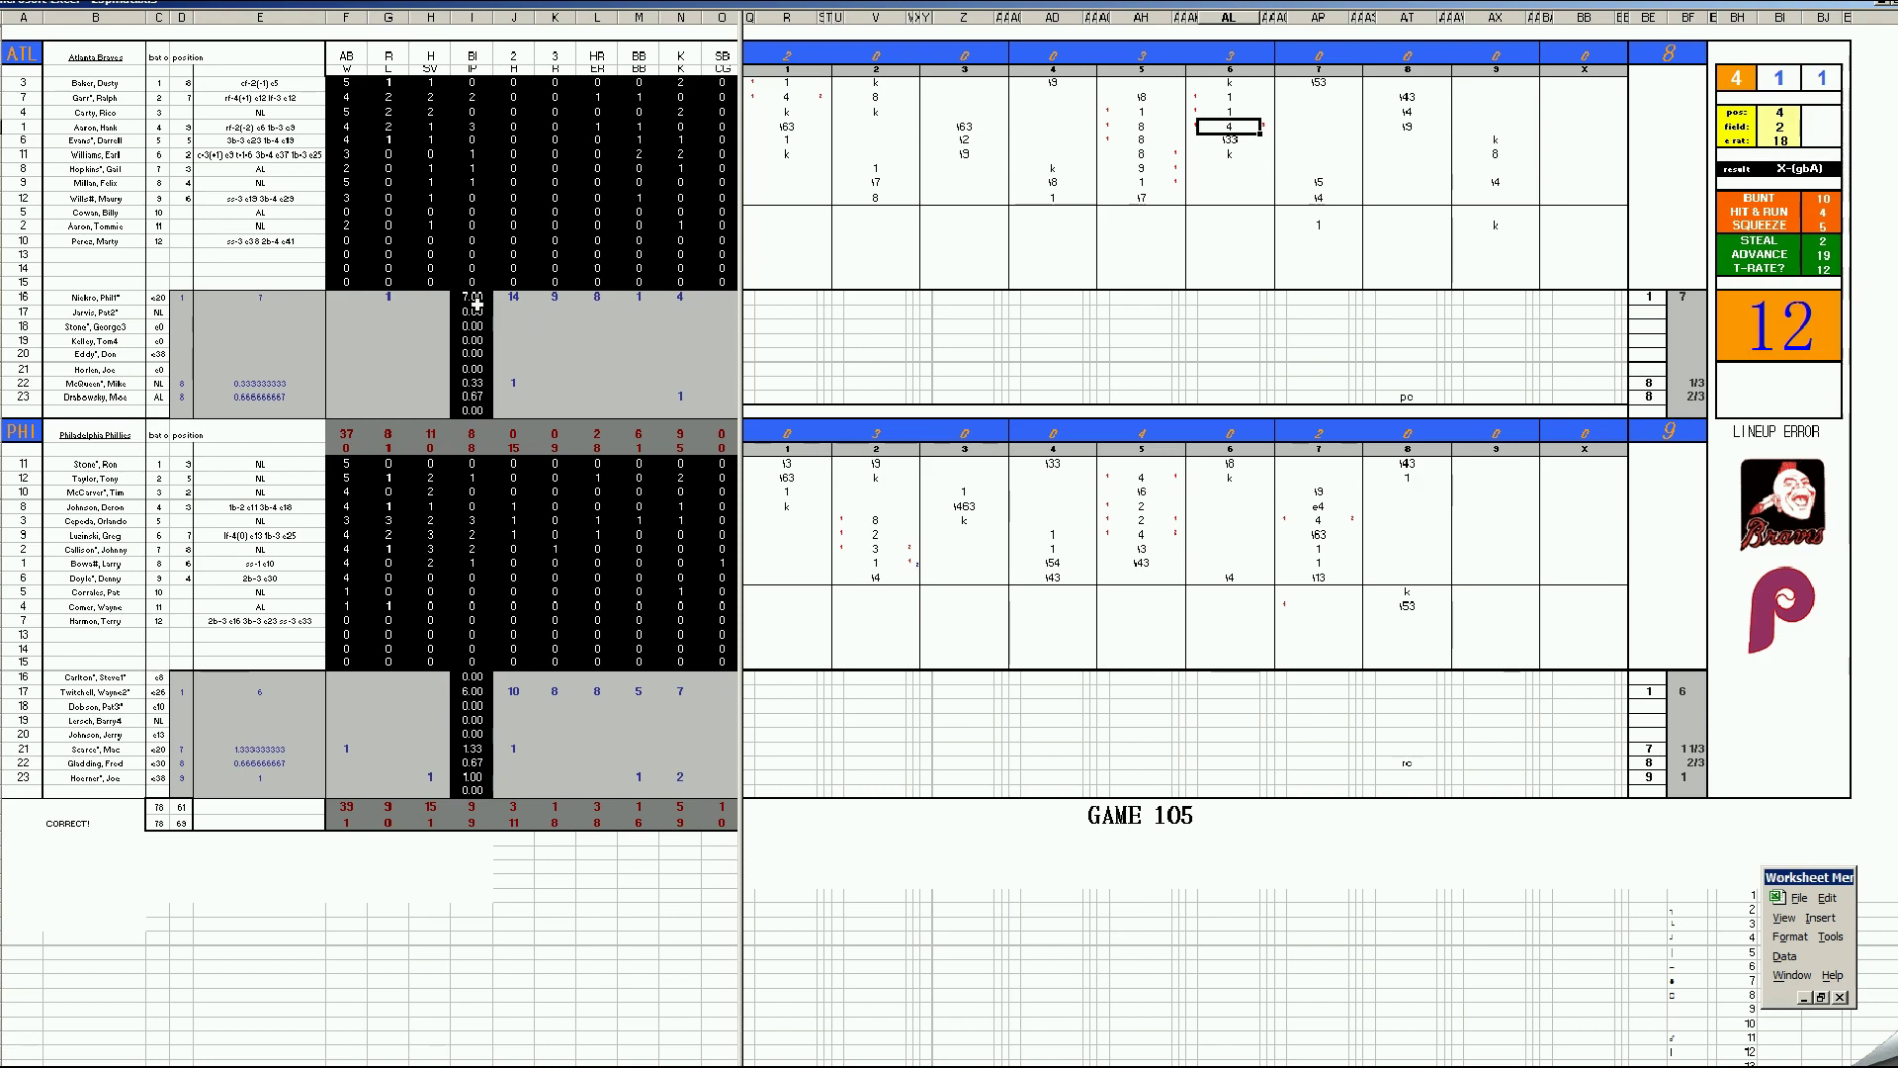
left_click(514, 296)
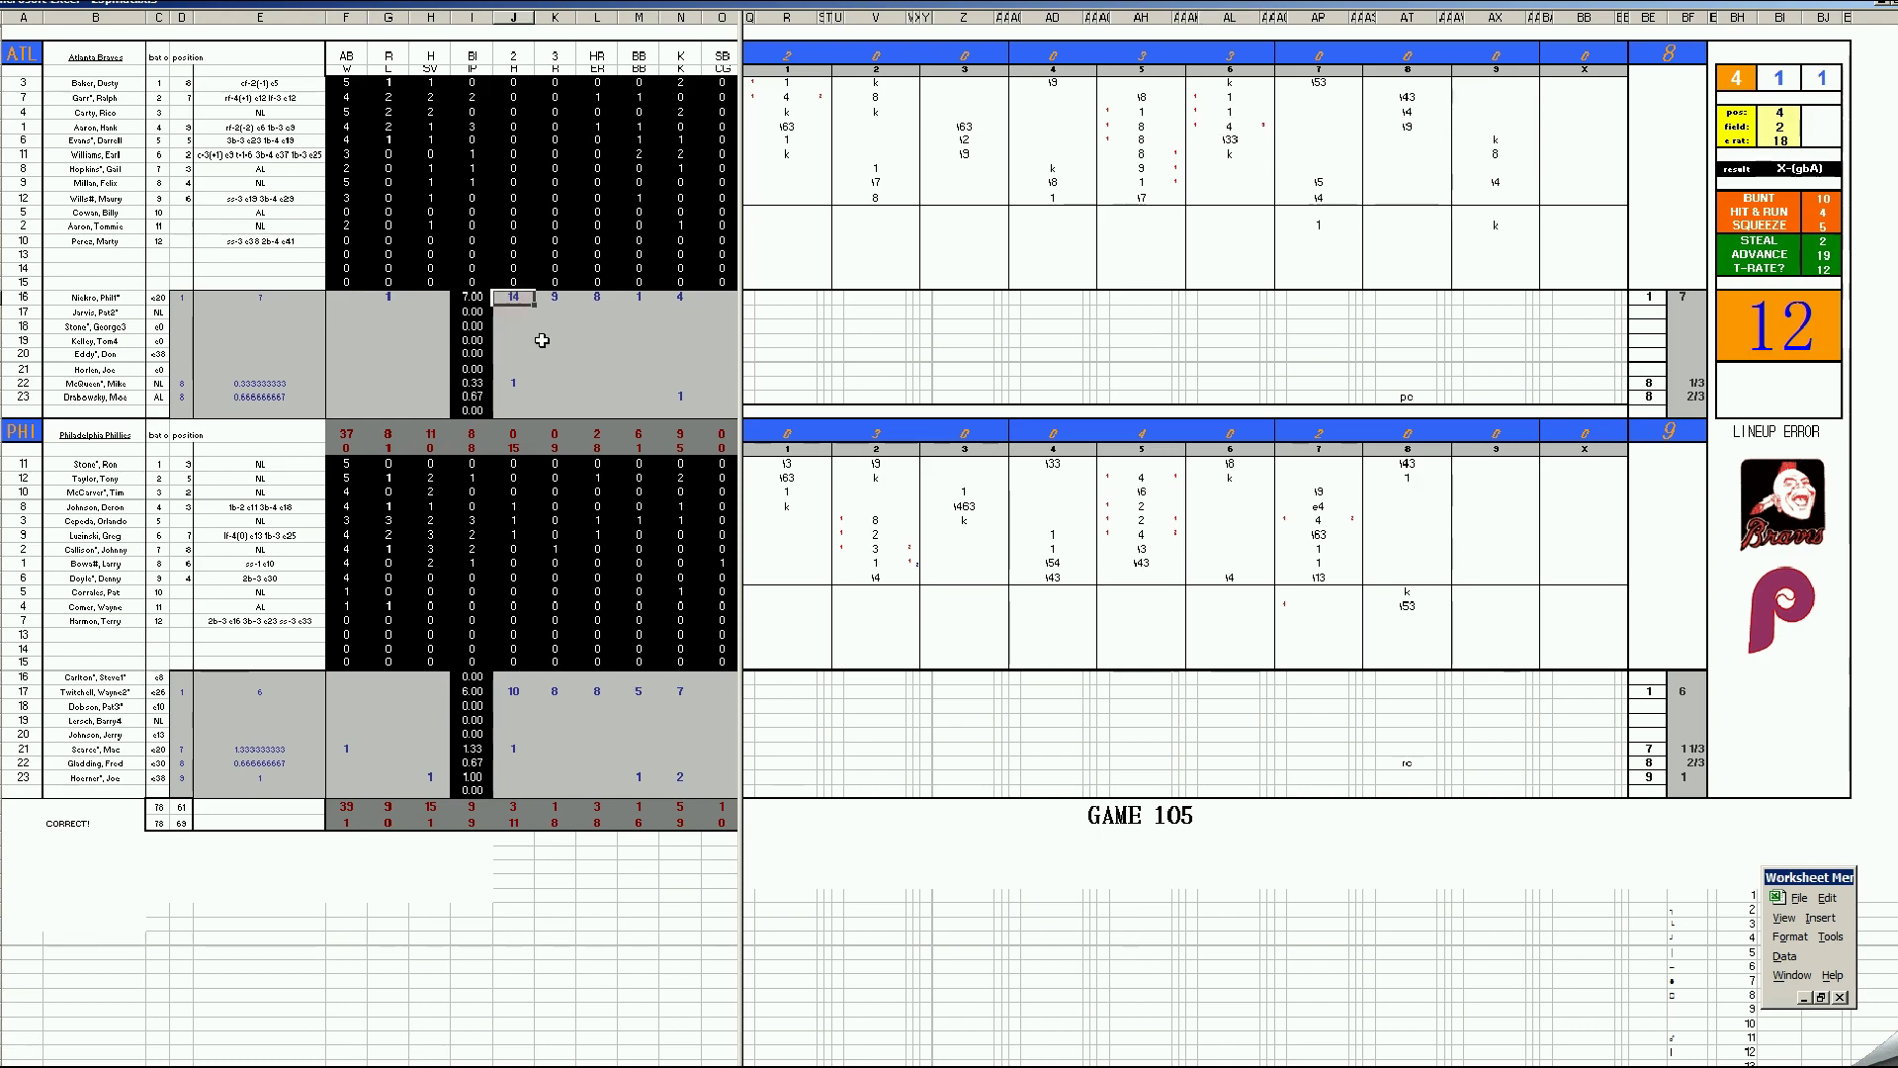
Step: Check the Phillies and Braves lineup names, then close the 25phiatl.xls window
left_click(123, 511)
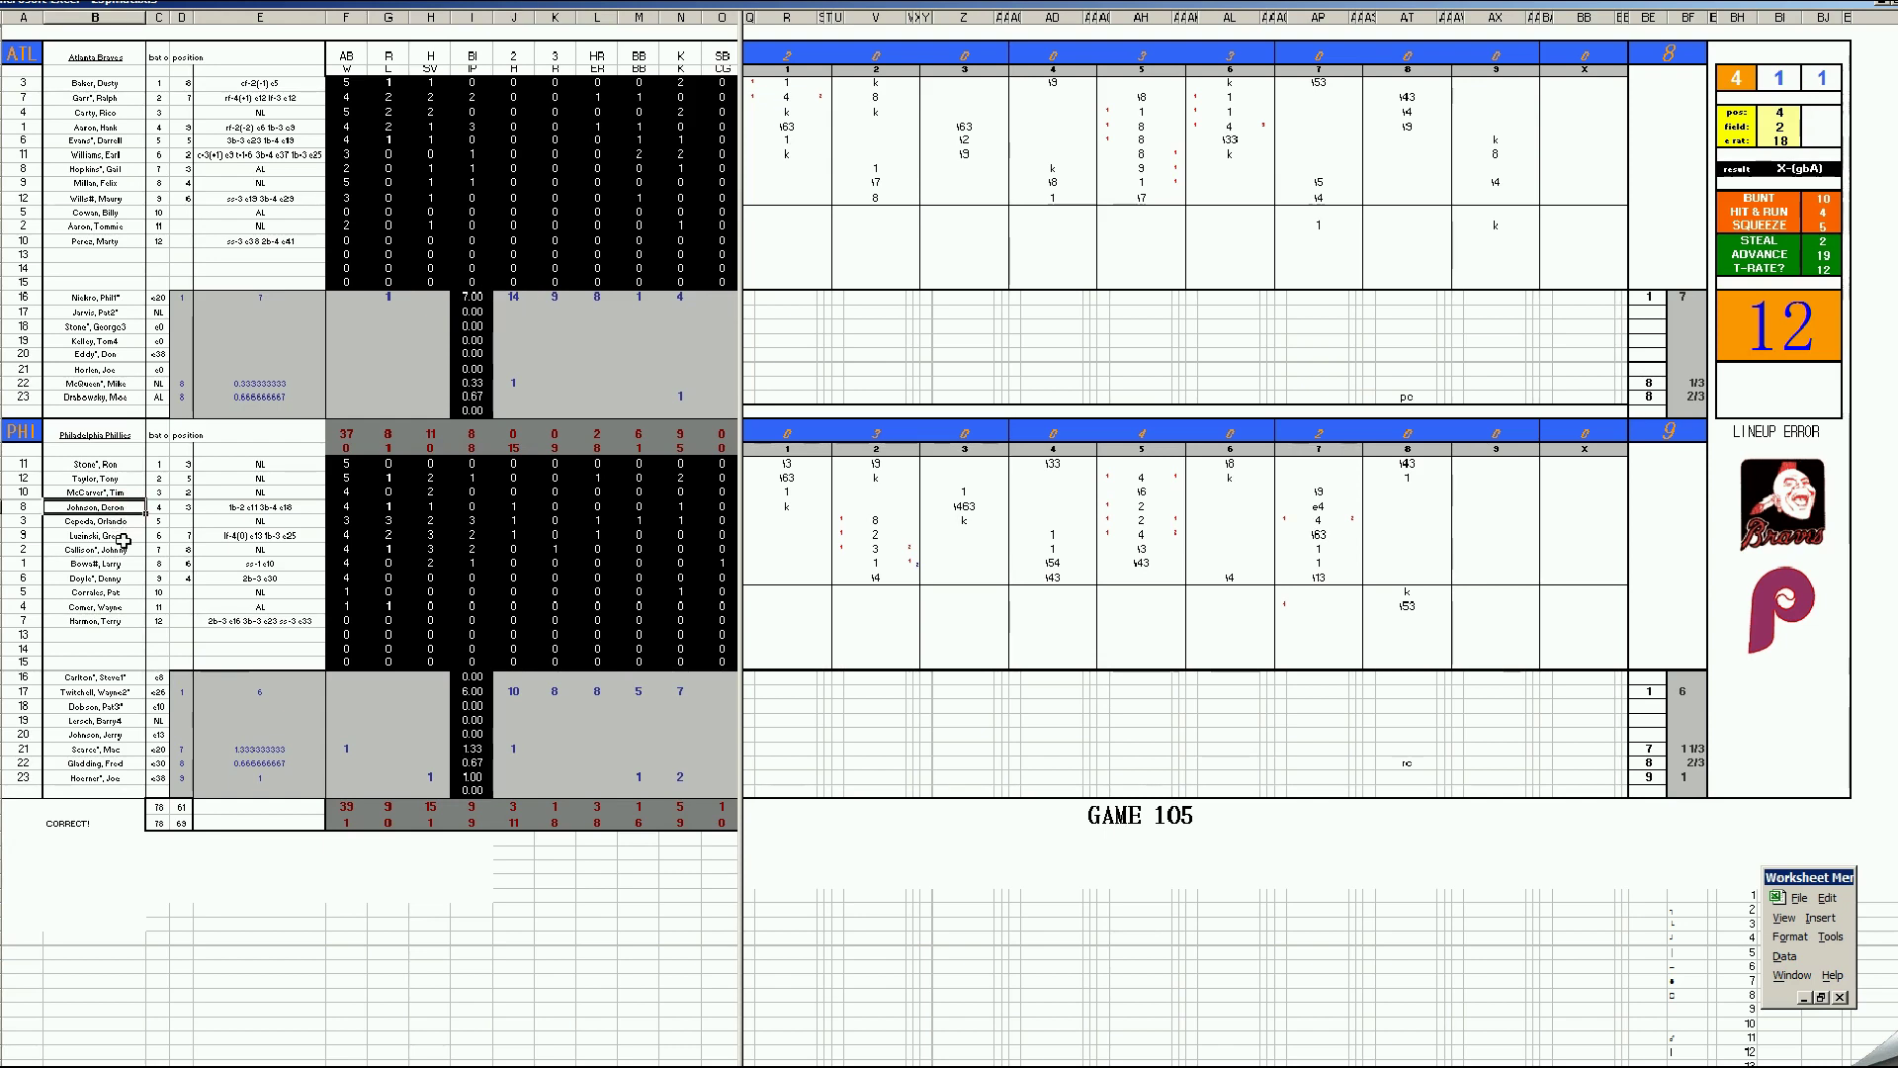
left_click(123, 550)
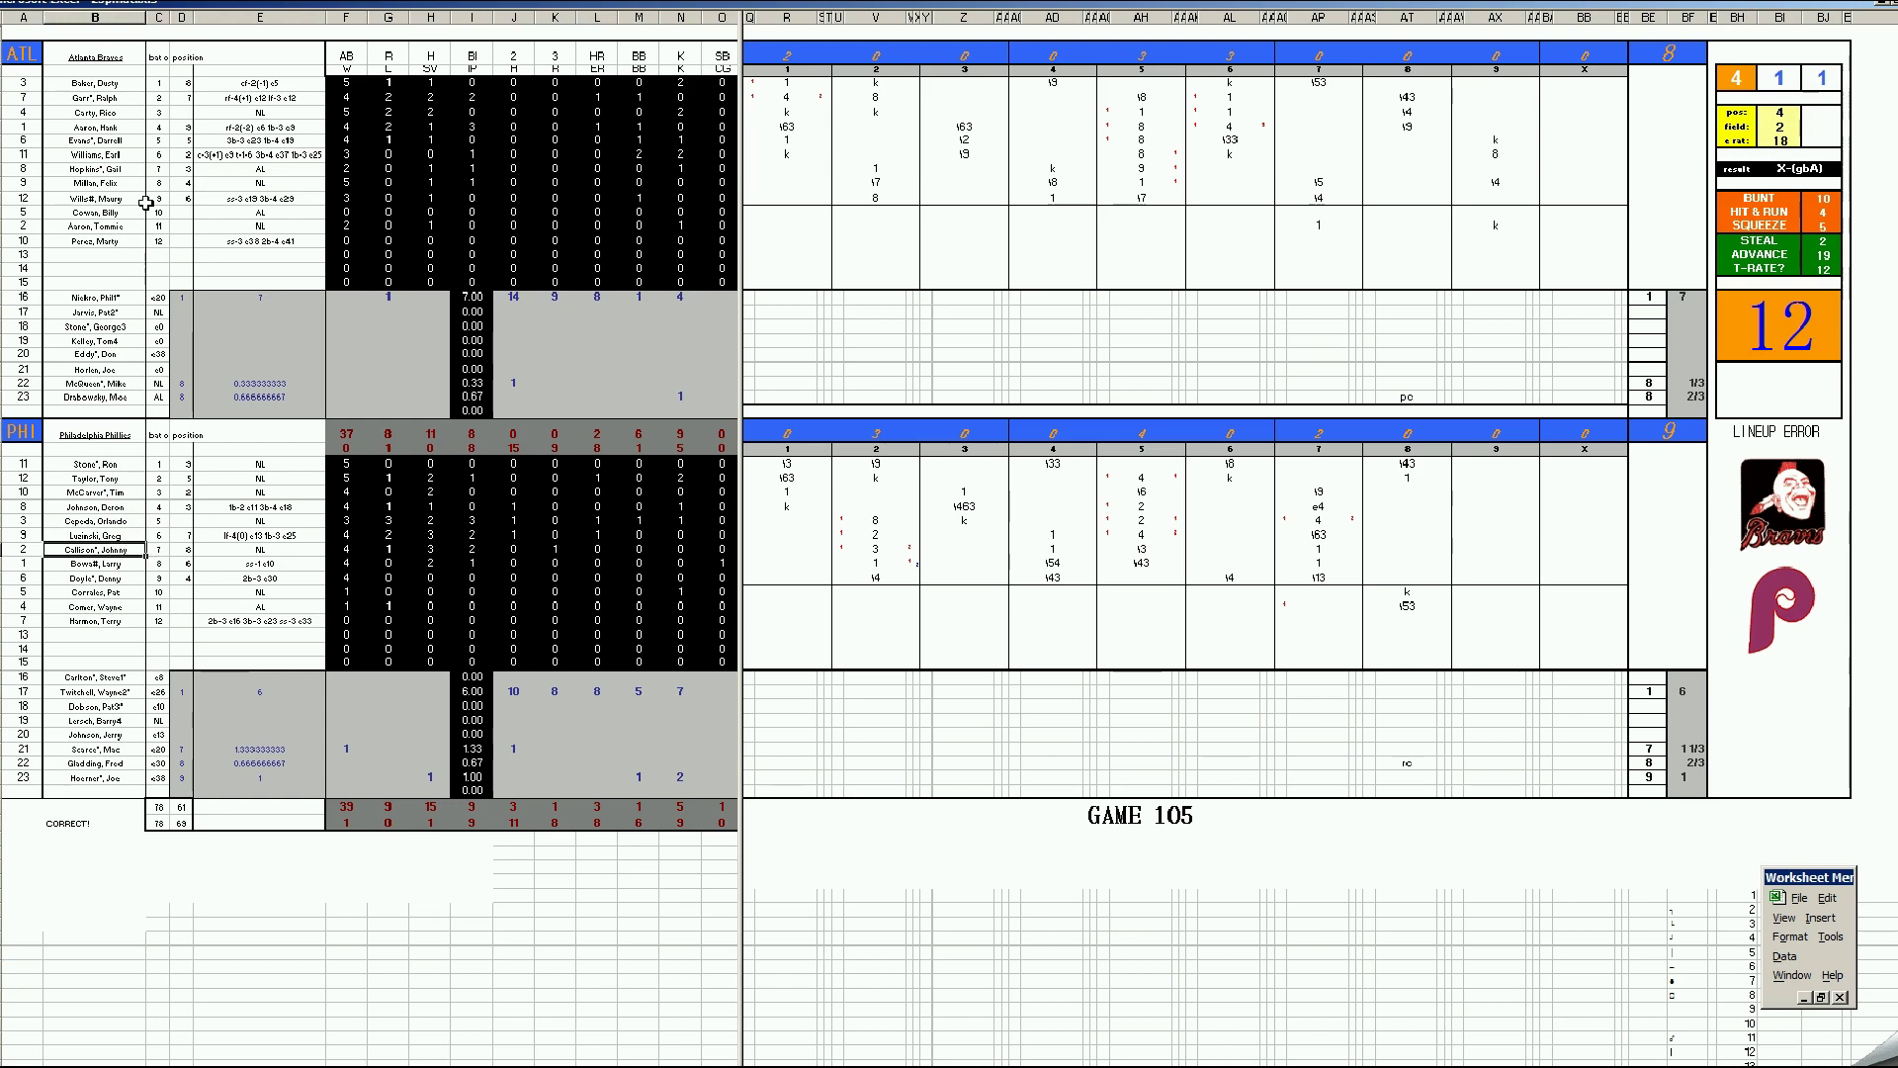
left_click(132, 154)
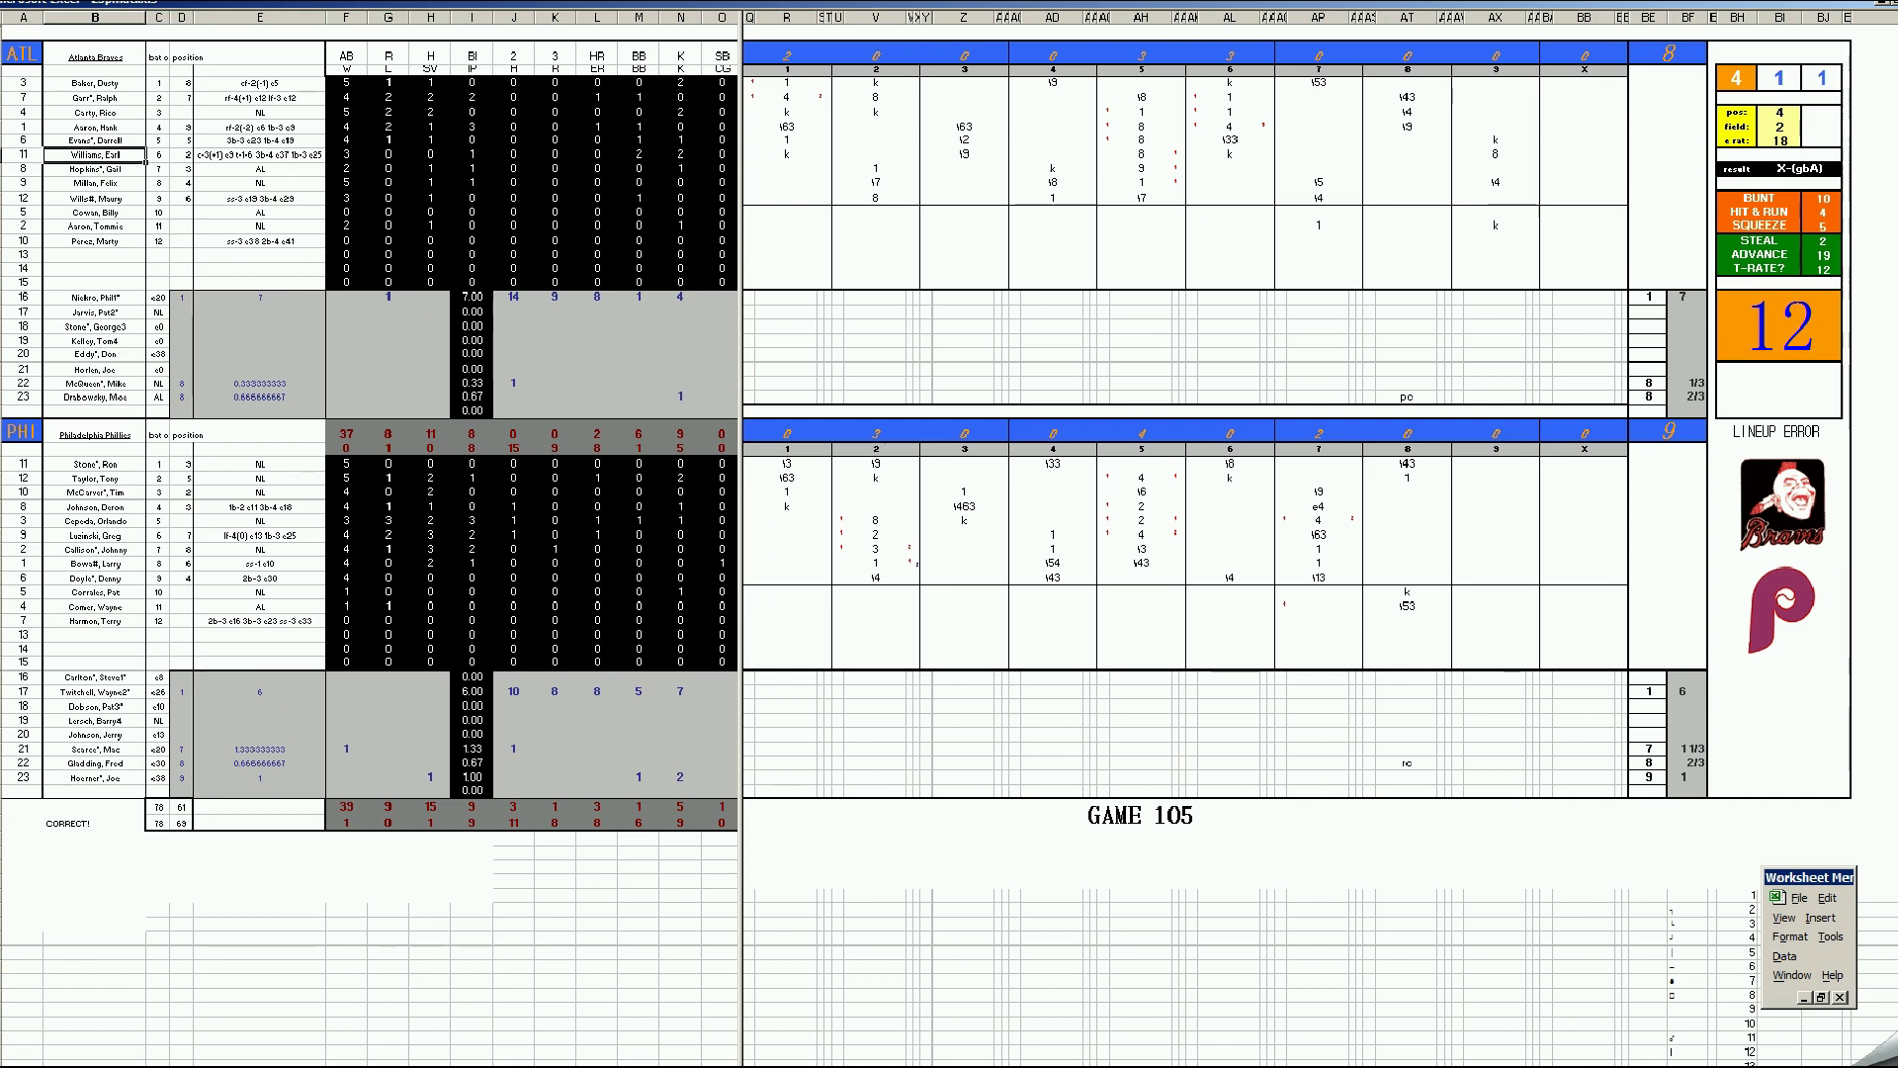
right_click(613, 1066)
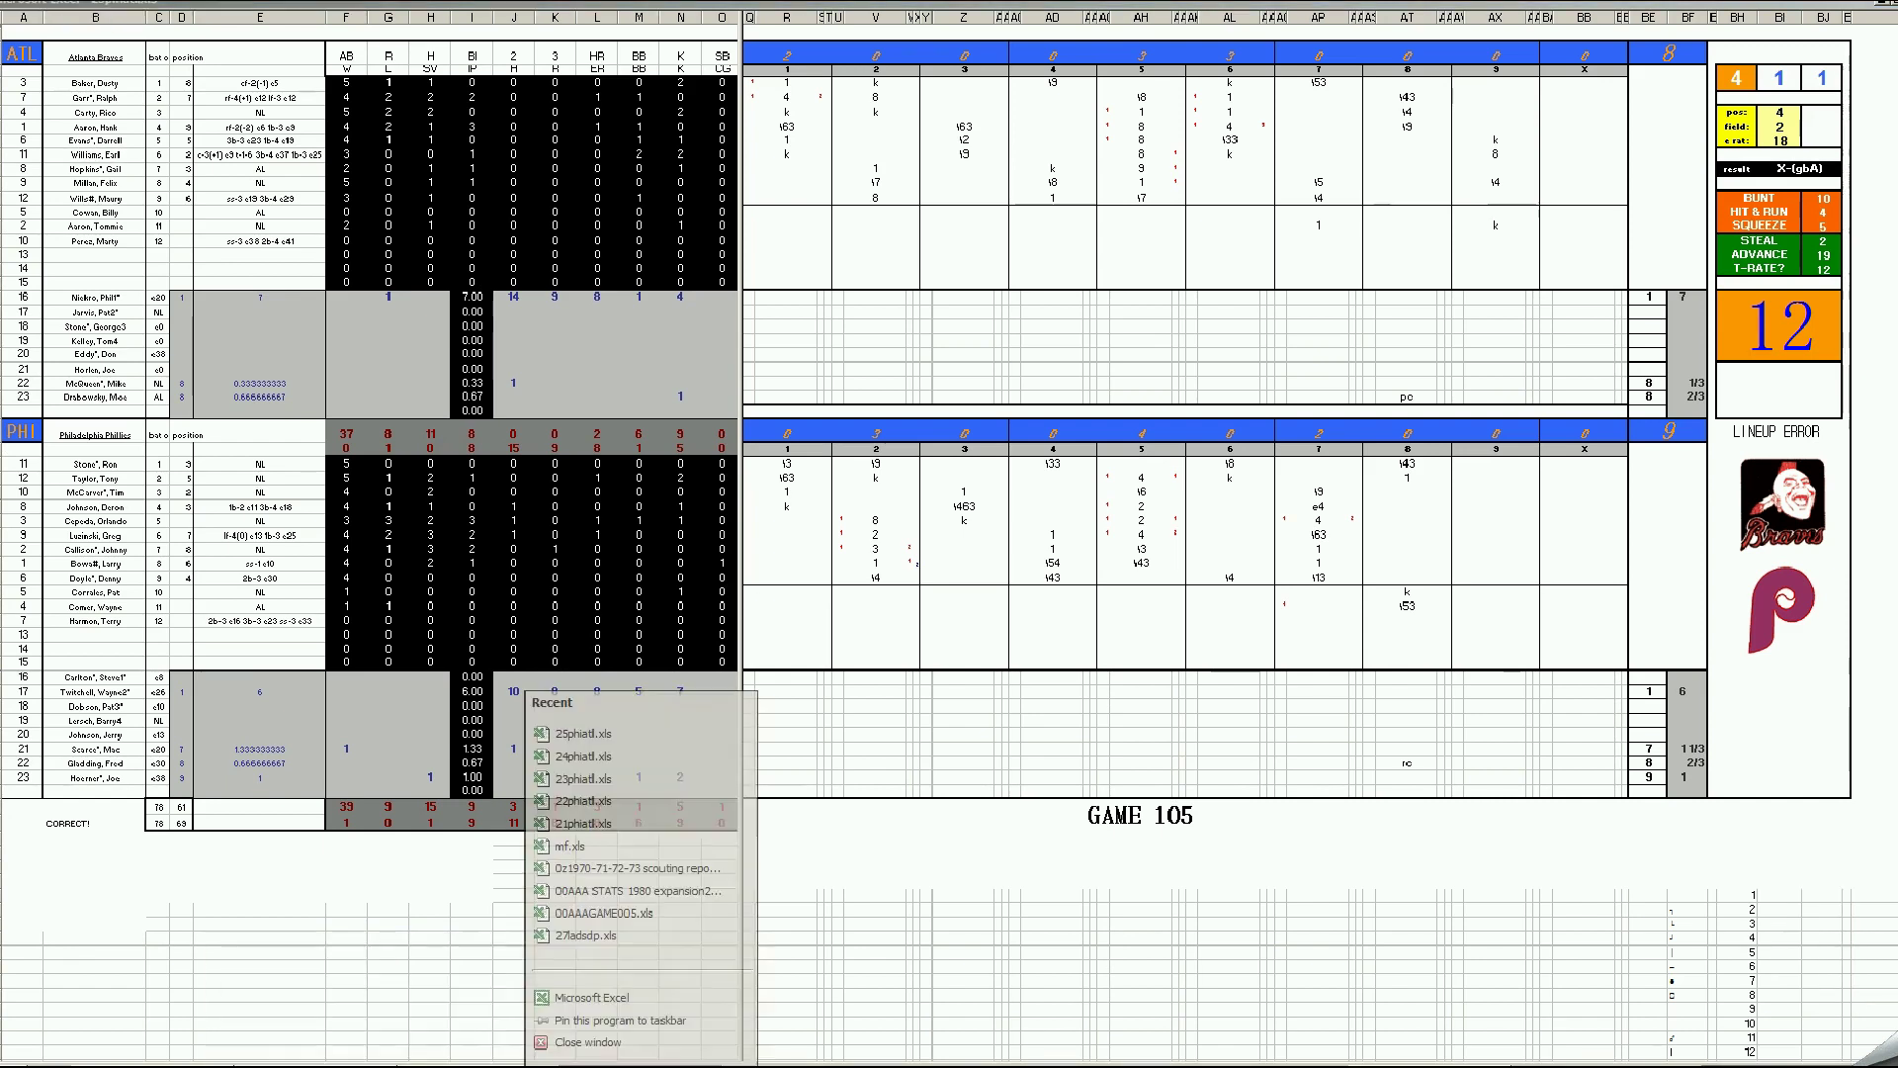
left_click(593, 1033)
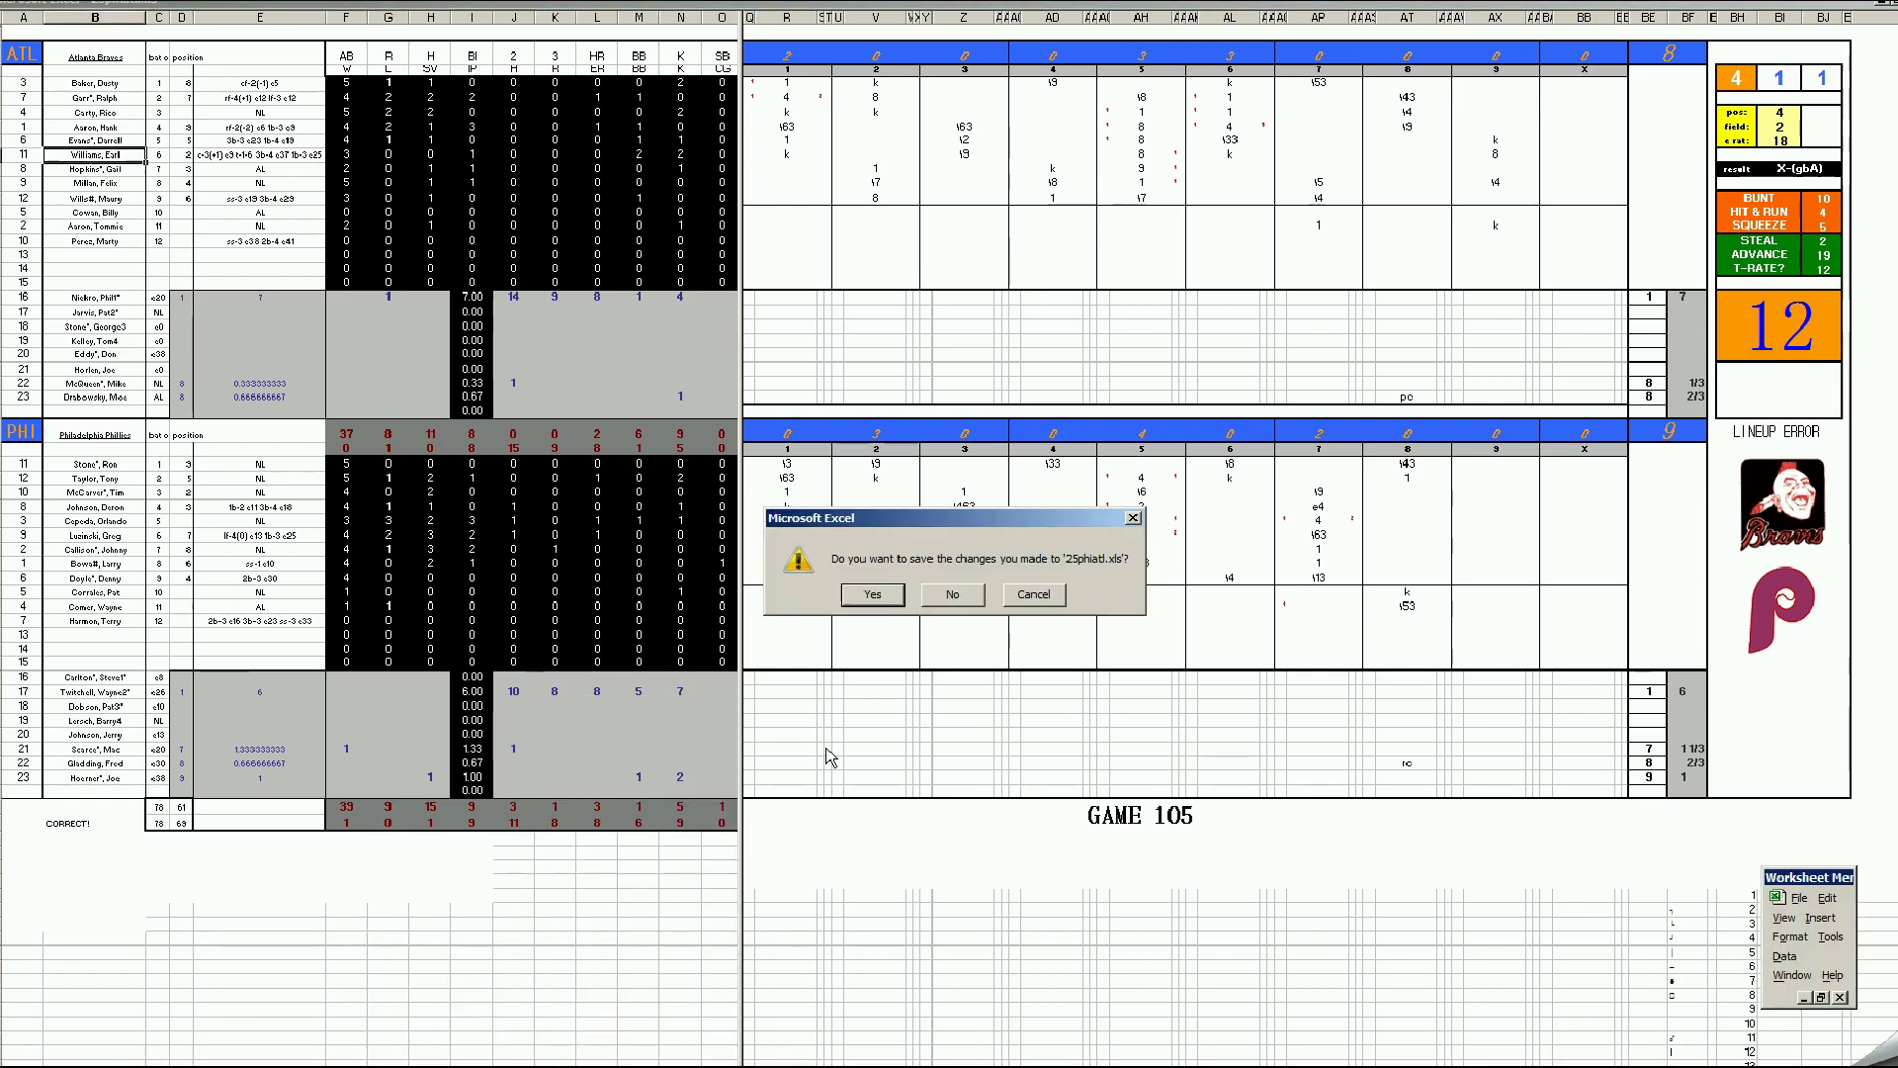
Step: Decline saving 25phiatl.xls, leaving the Game 106 scoresheet on screen
left_click(953, 596)
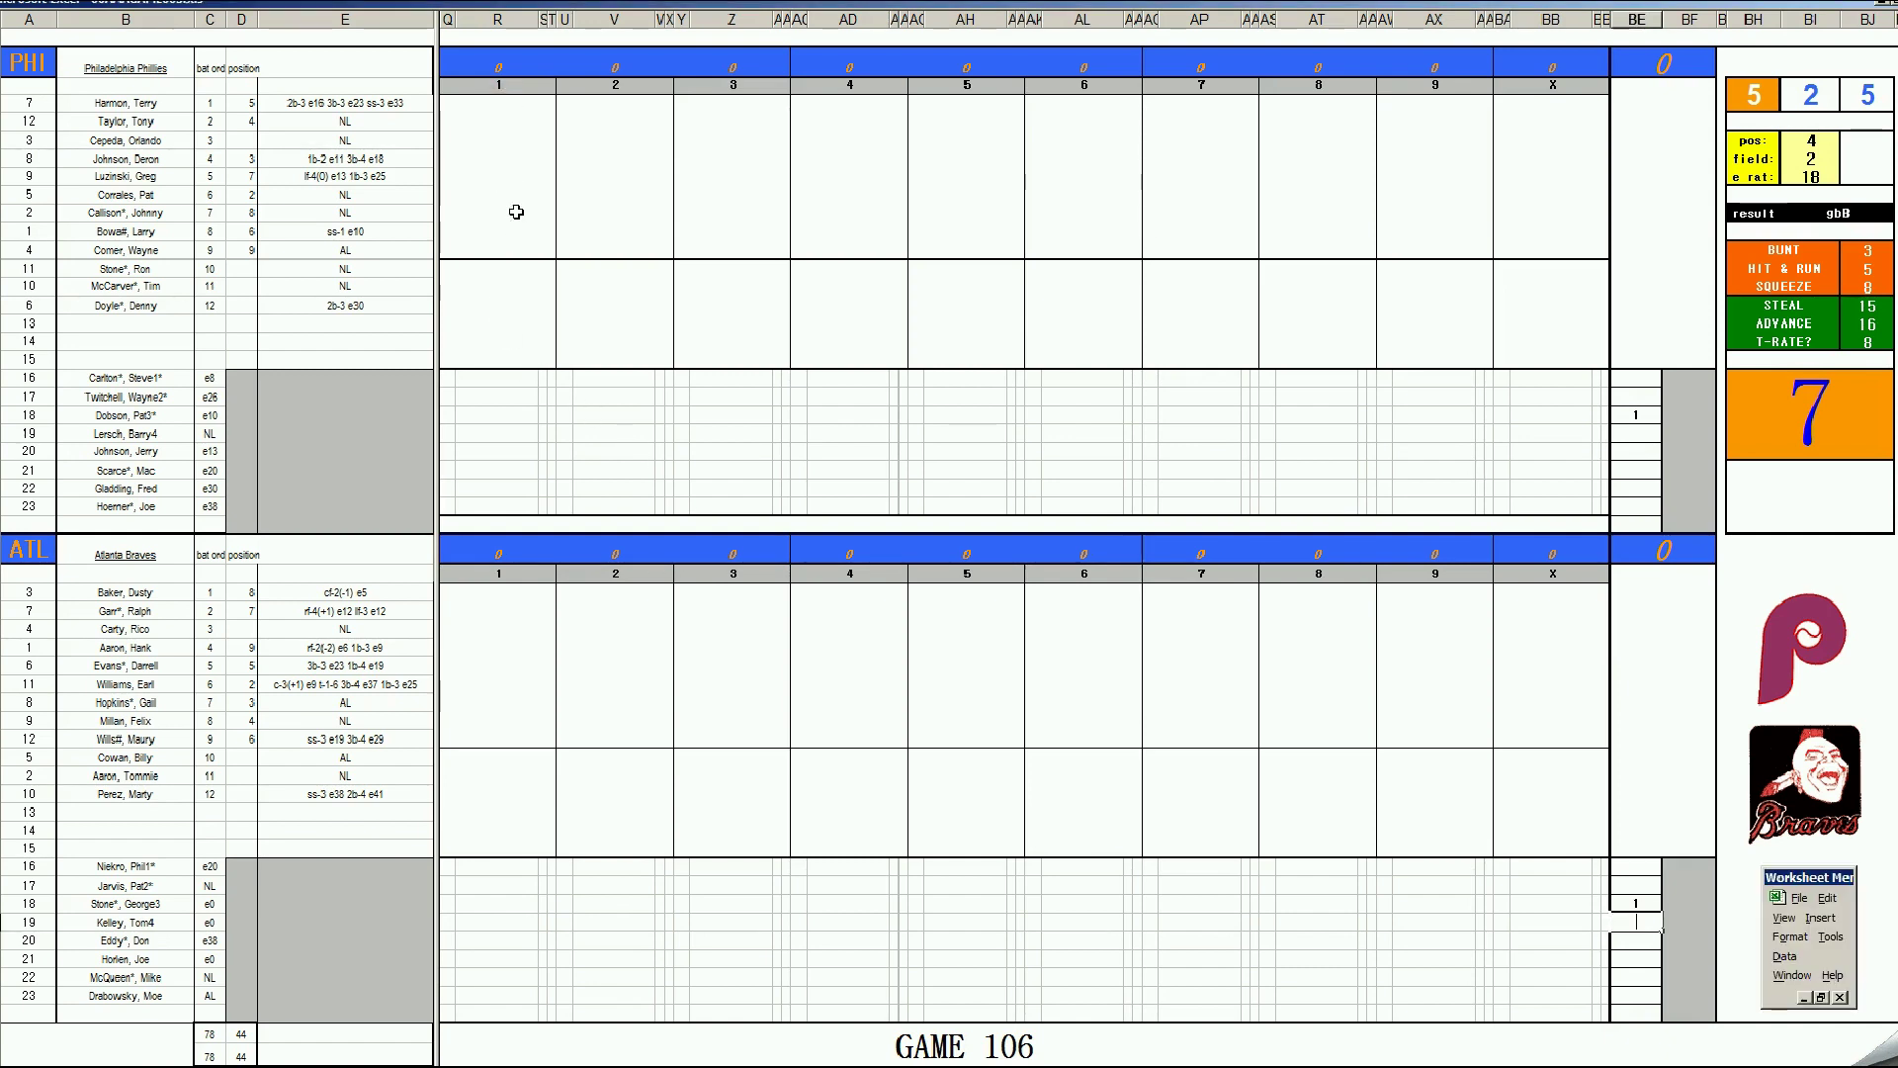
Step: Enter #5 for the Phillies leadoff batter and set pos 5, field 3, e rat 23
left_click(499, 105)
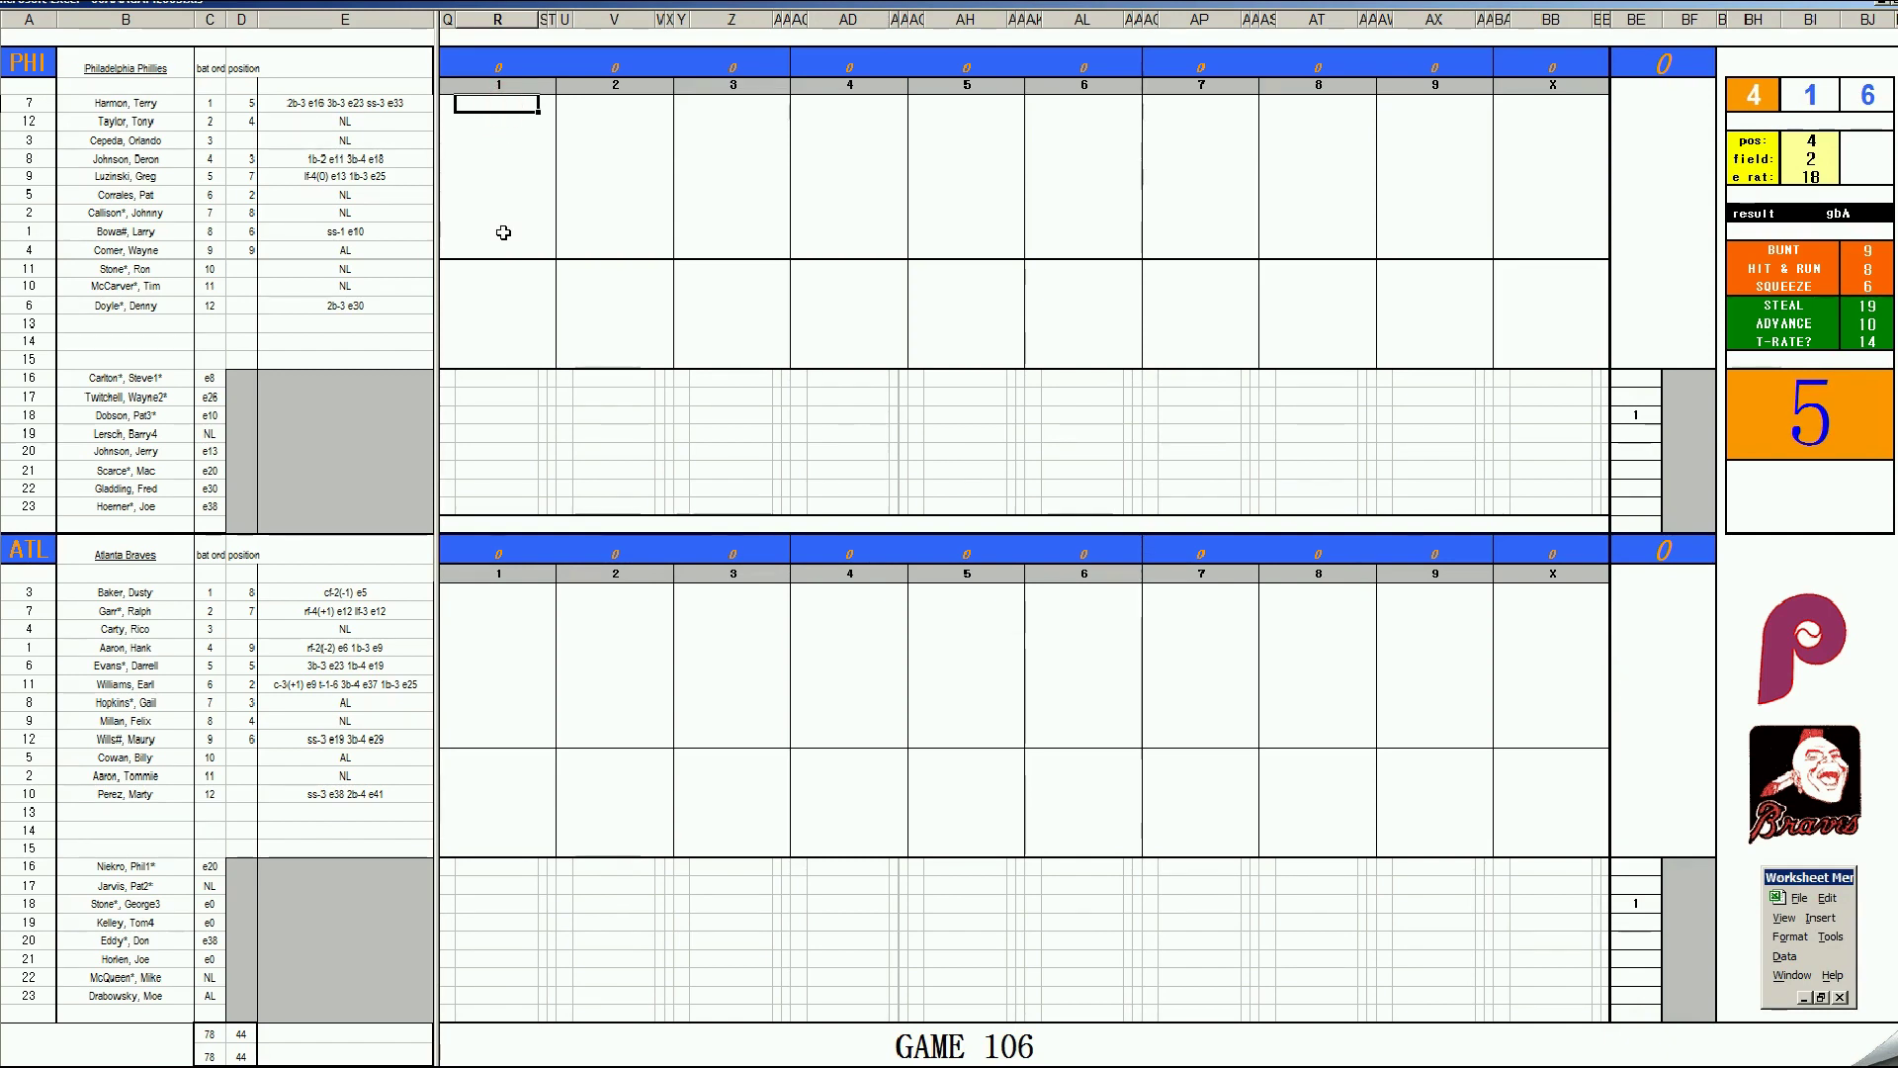
type("#5")
key("Return")
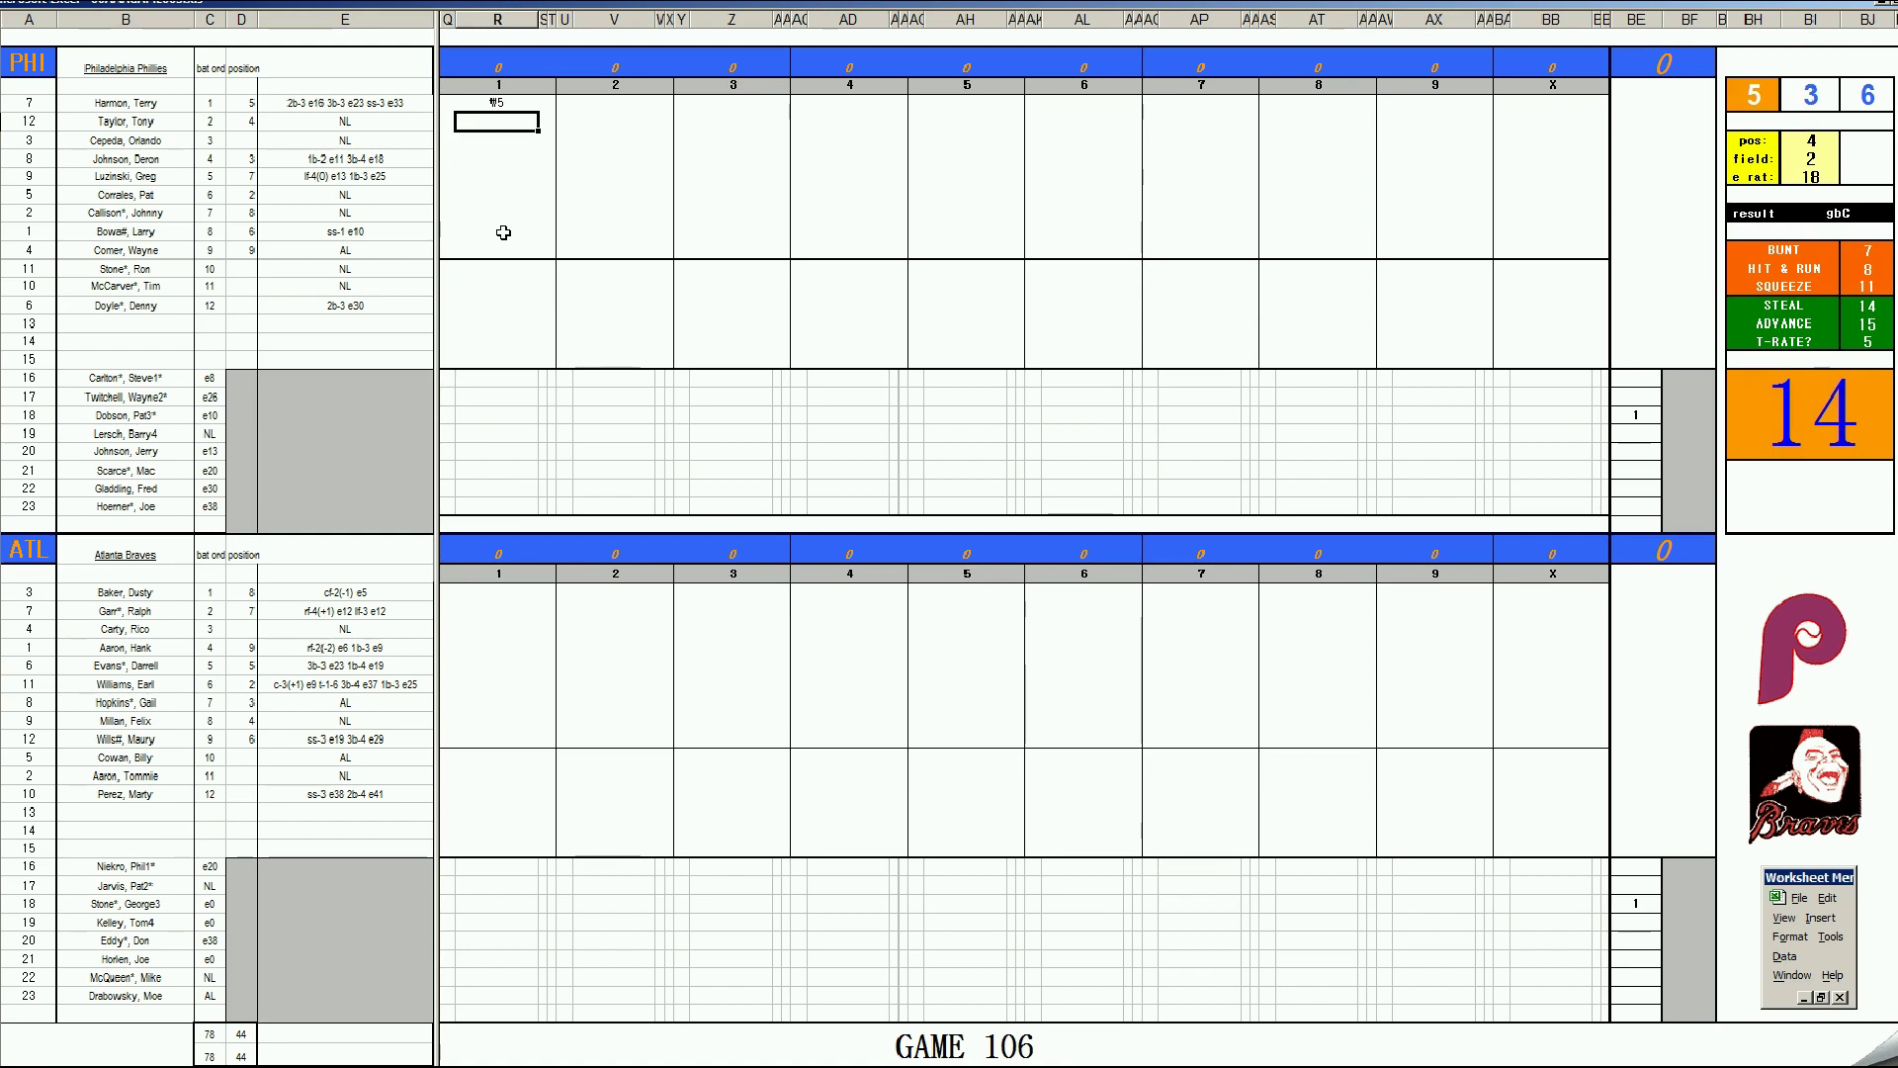
type("#9")
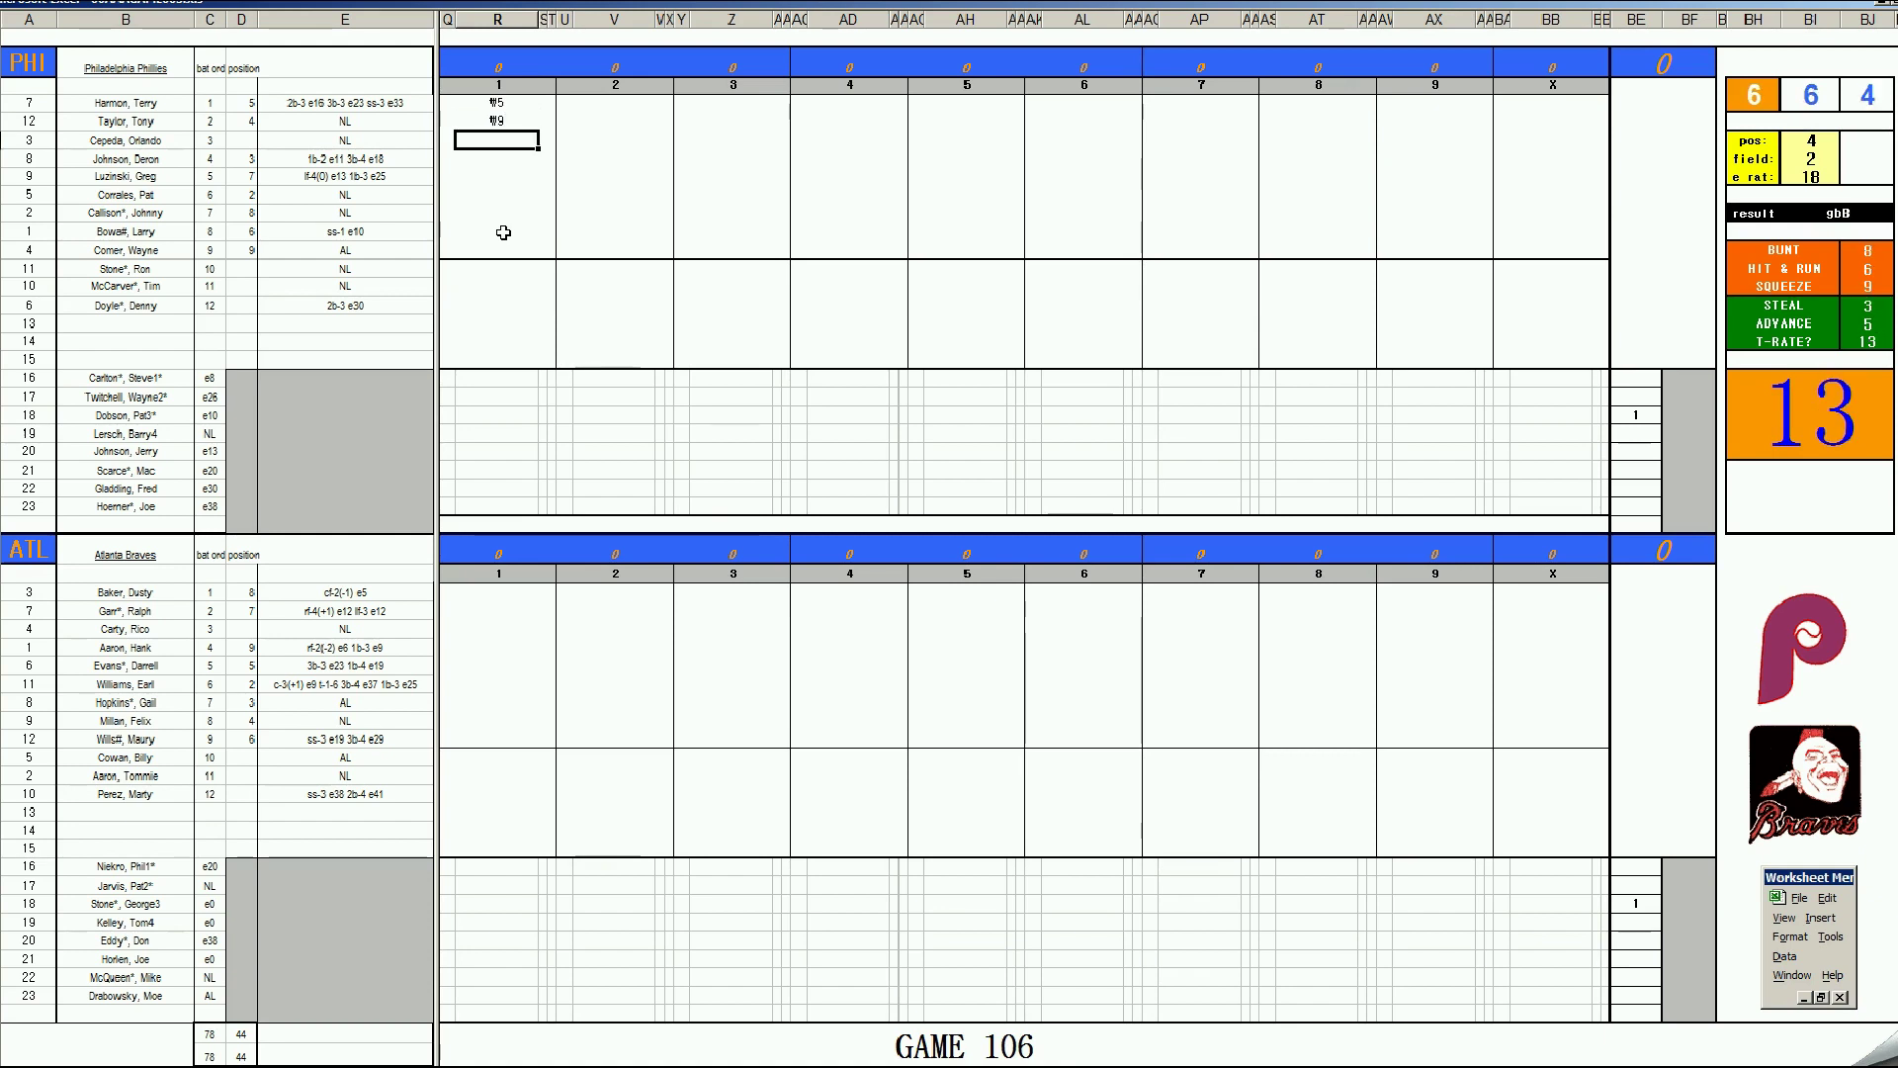
key("Return")
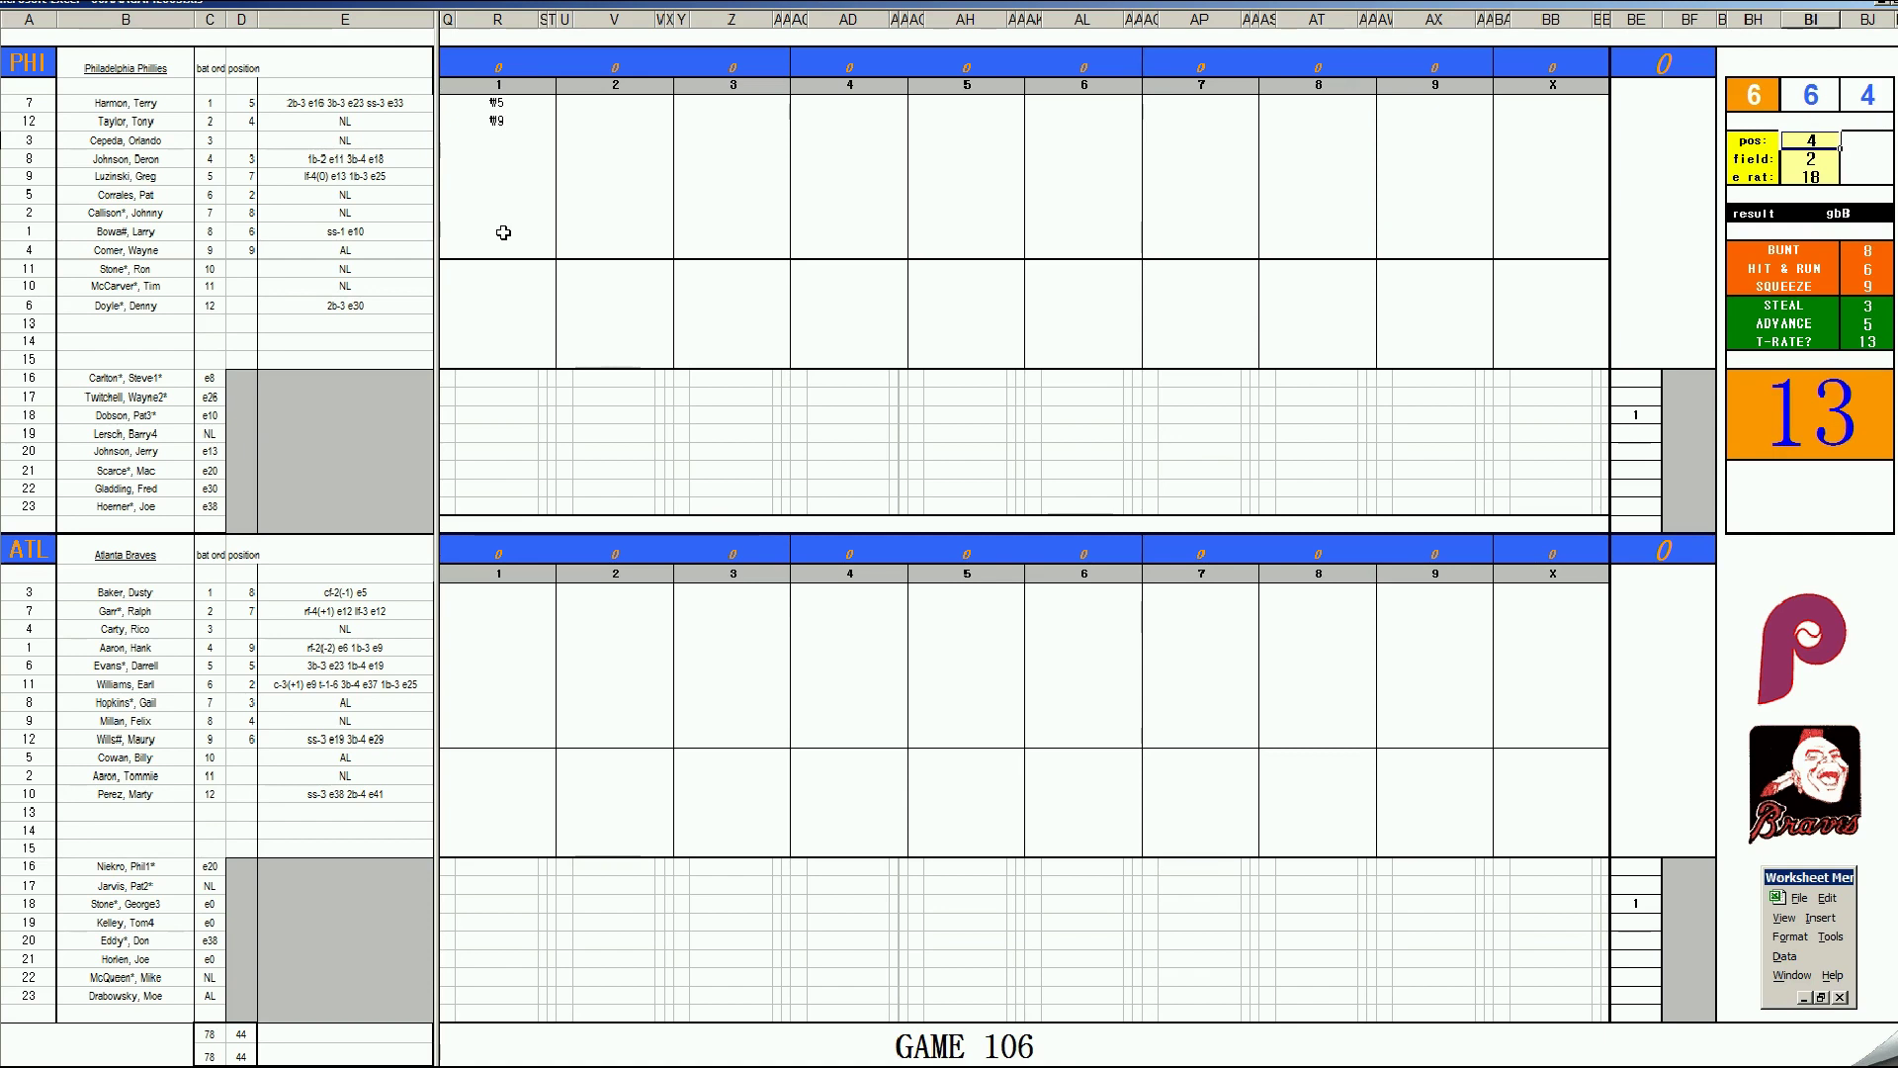
type("5")
key("Return")
type("3")
key("Return")
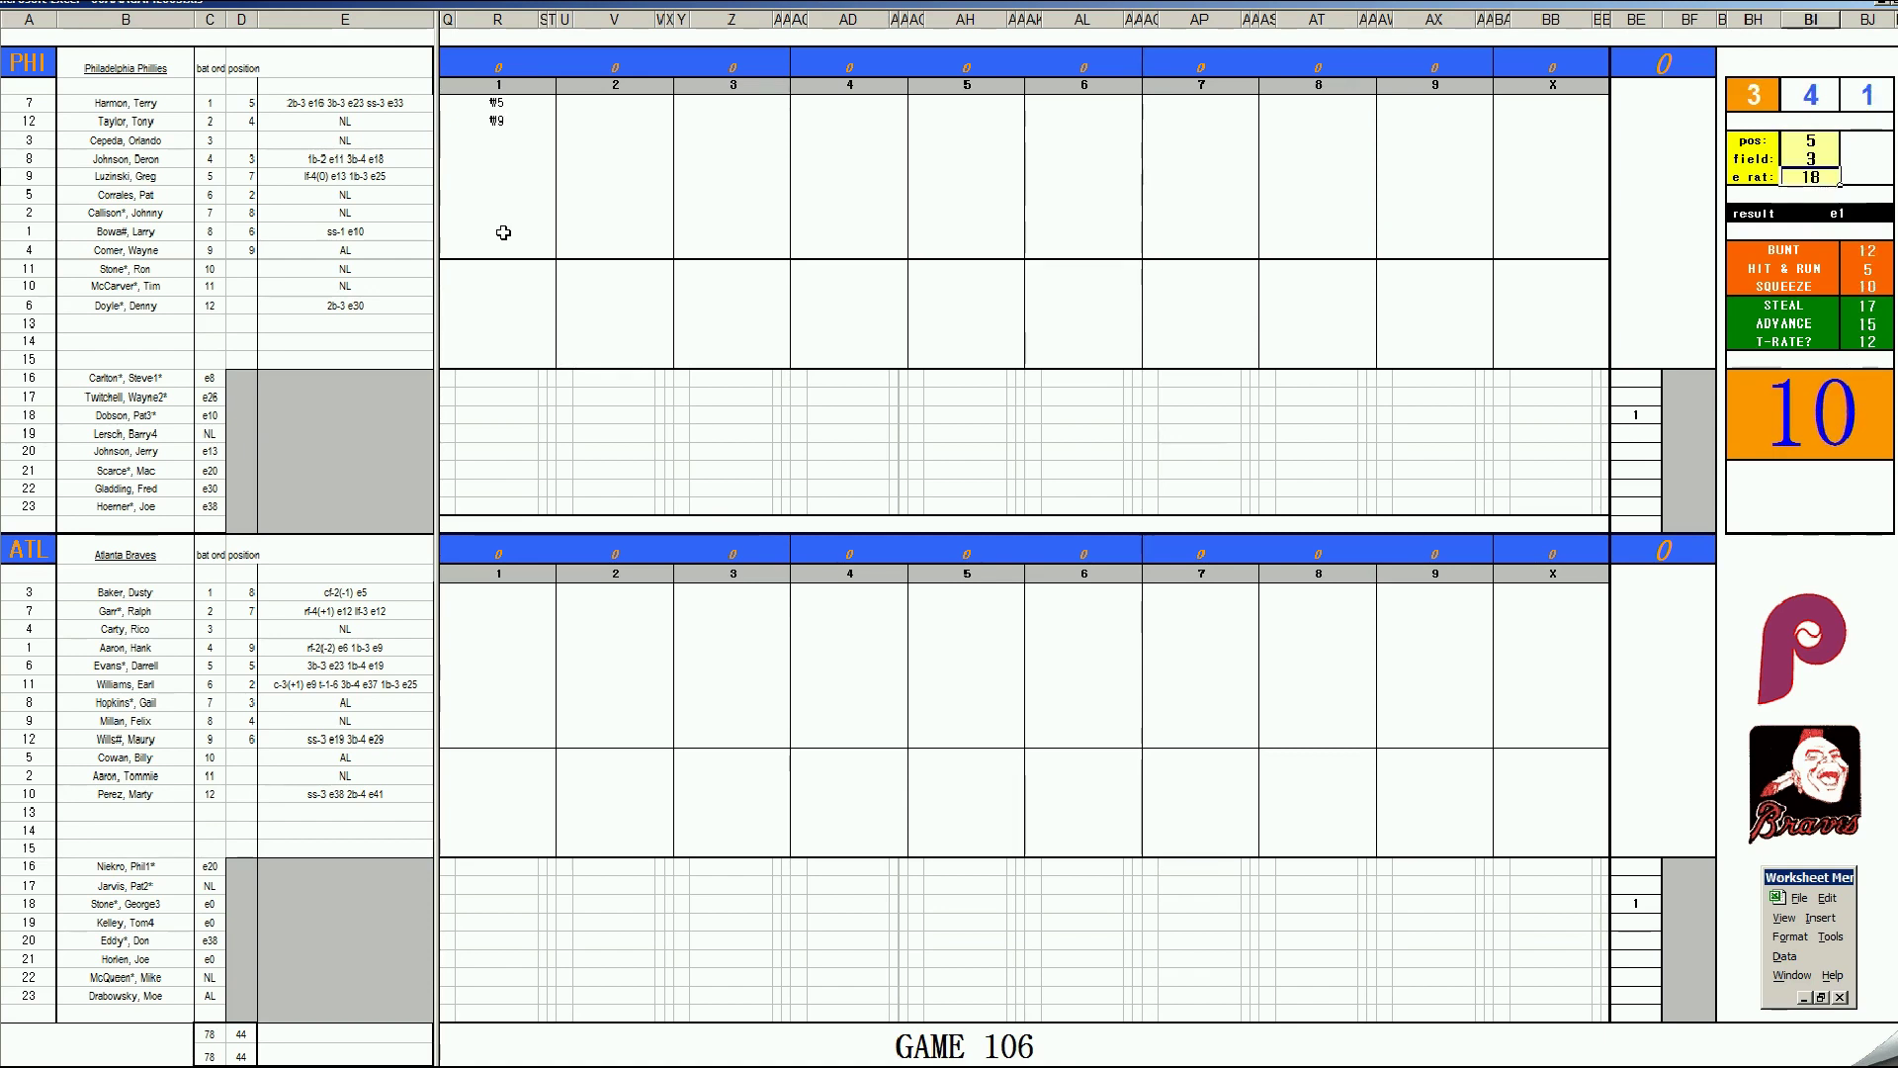
type("23")
key("Return")
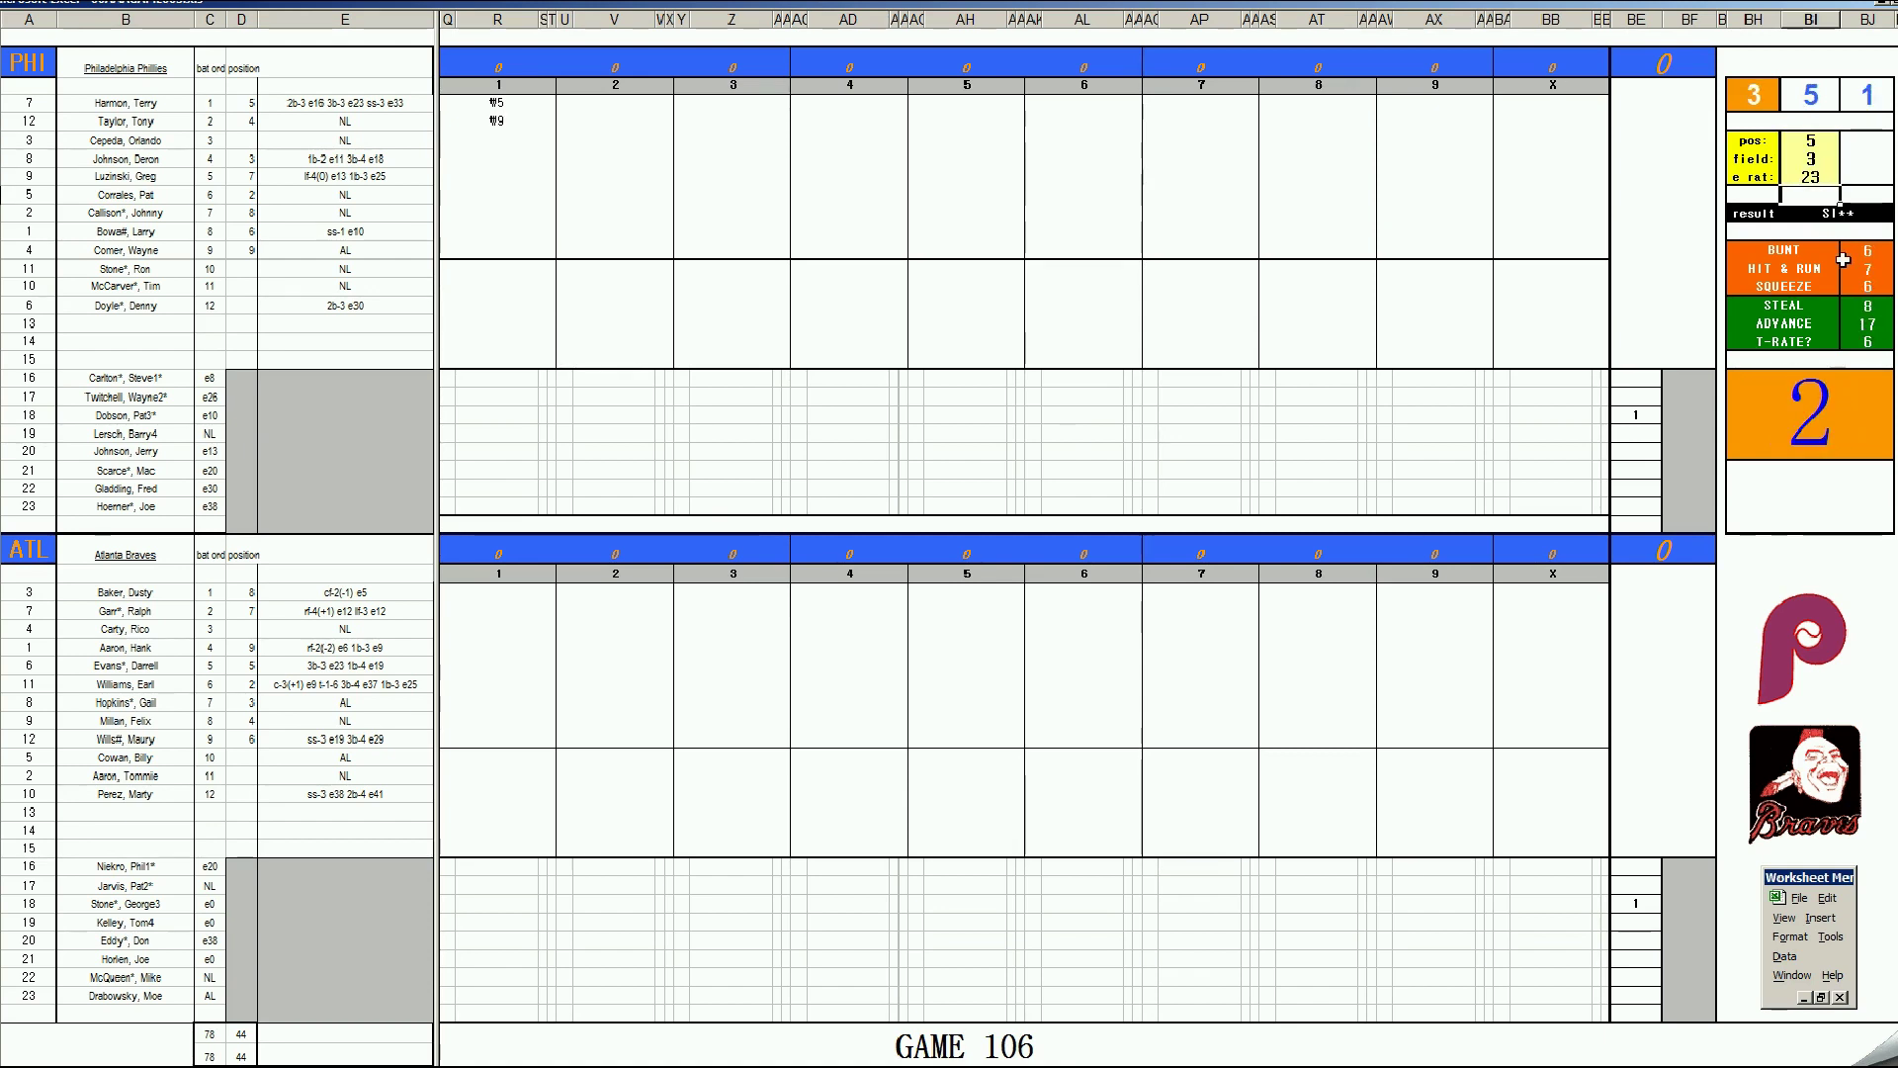
Step: Enter 1, 8 and #5 for the remaining Phillies batters in inning 1
left_click(518, 141)
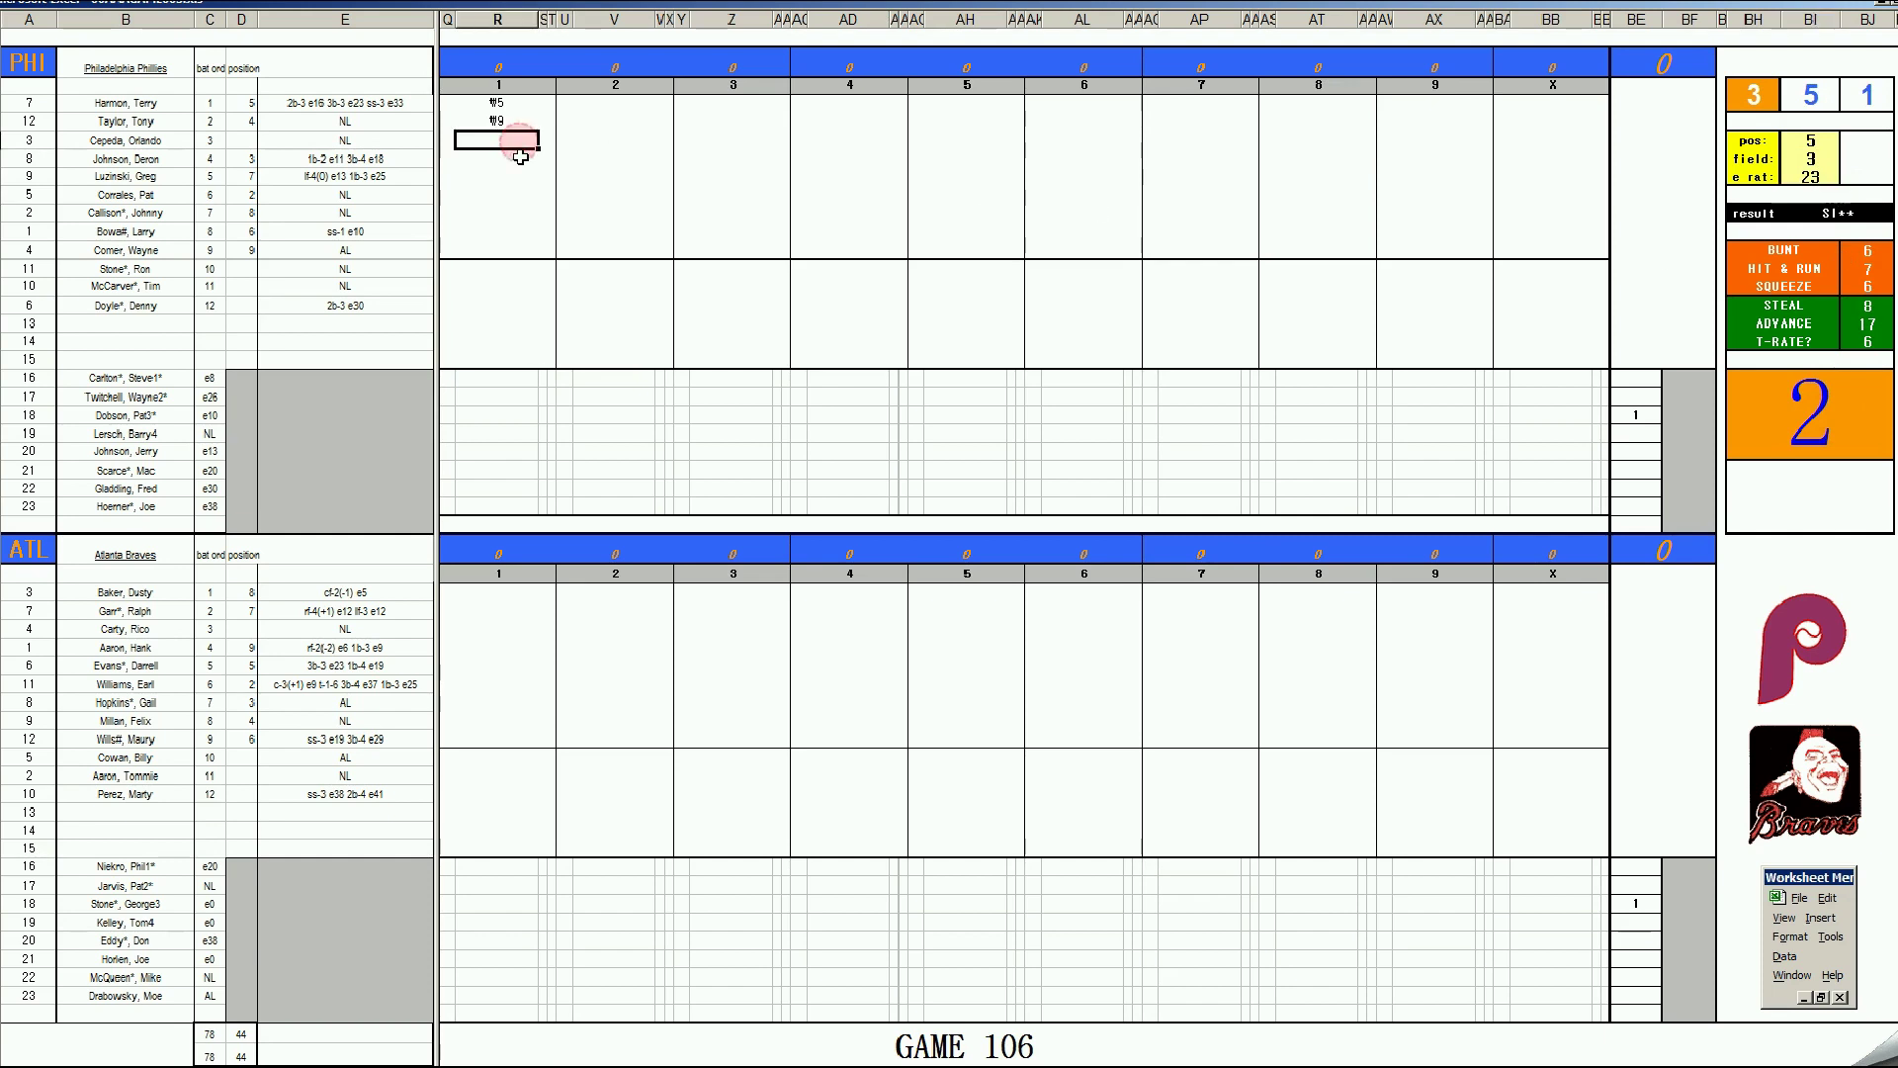
type("1")
key("Return")
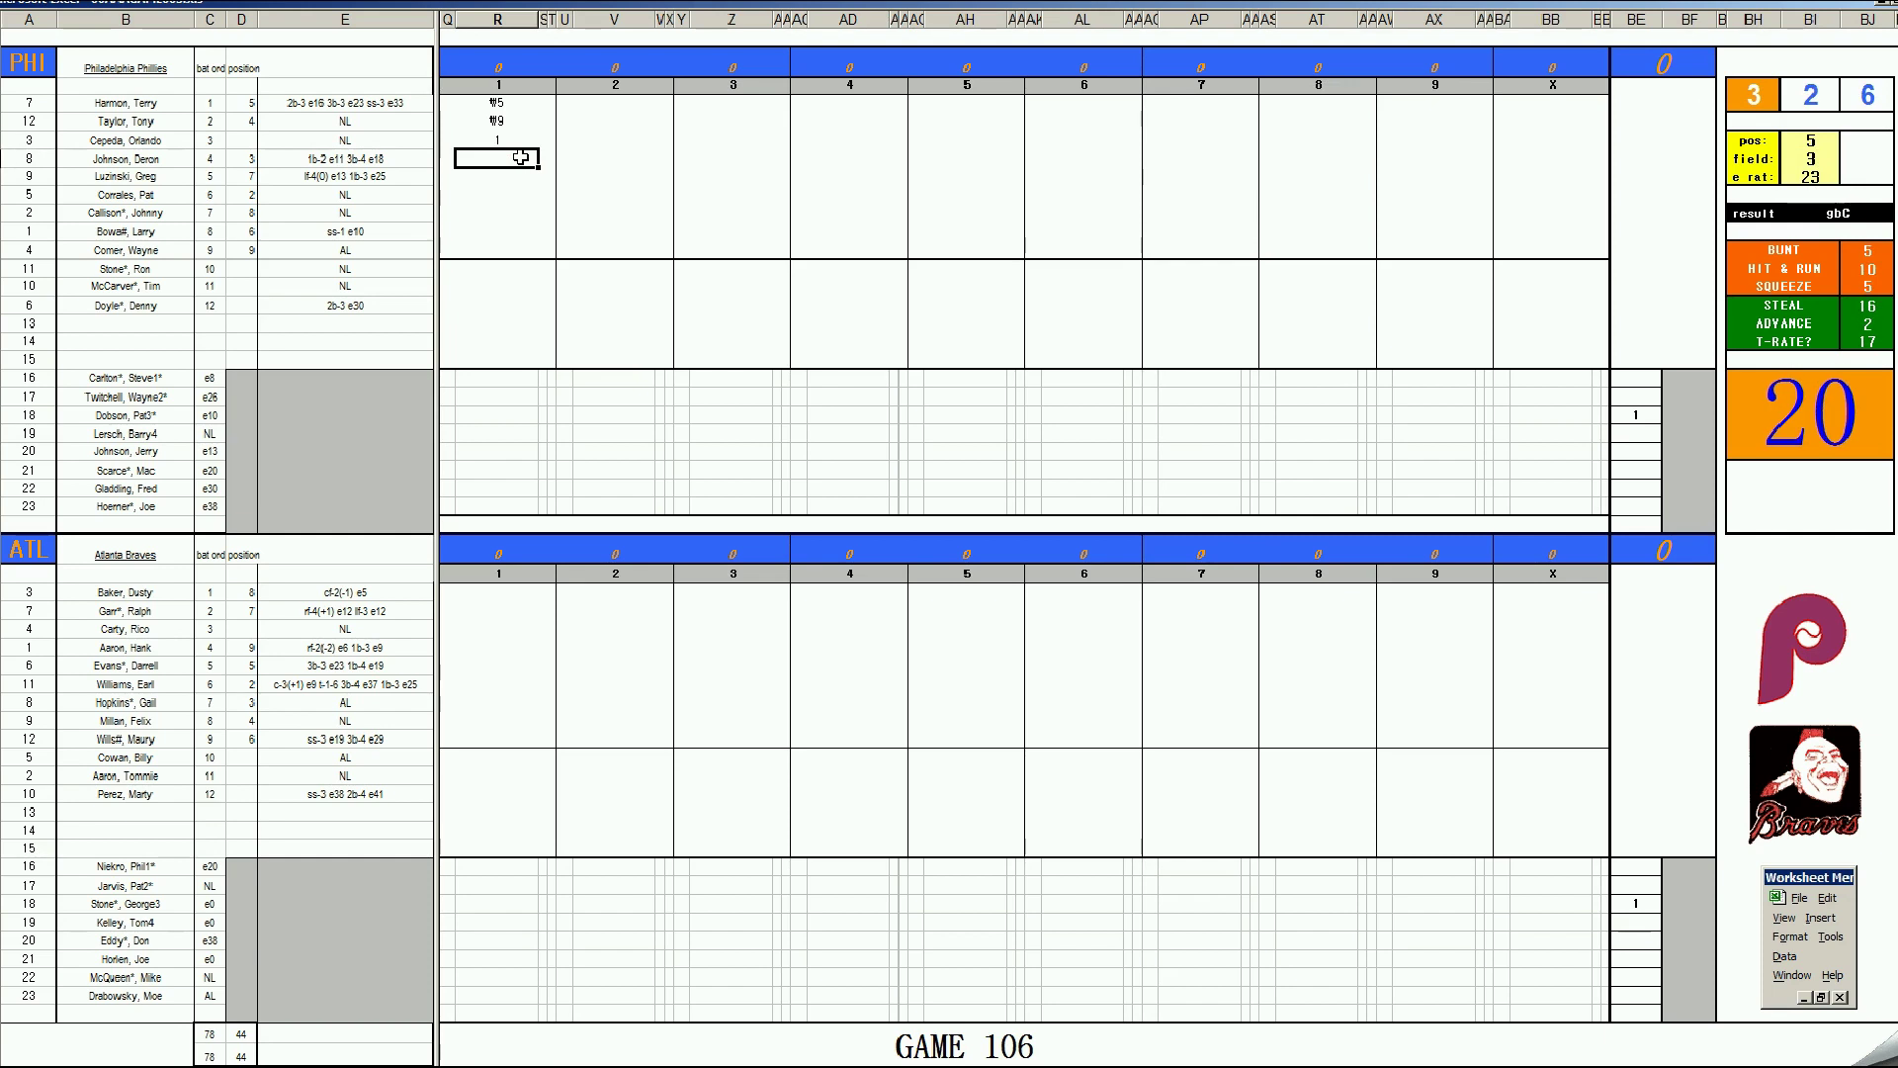
type("8")
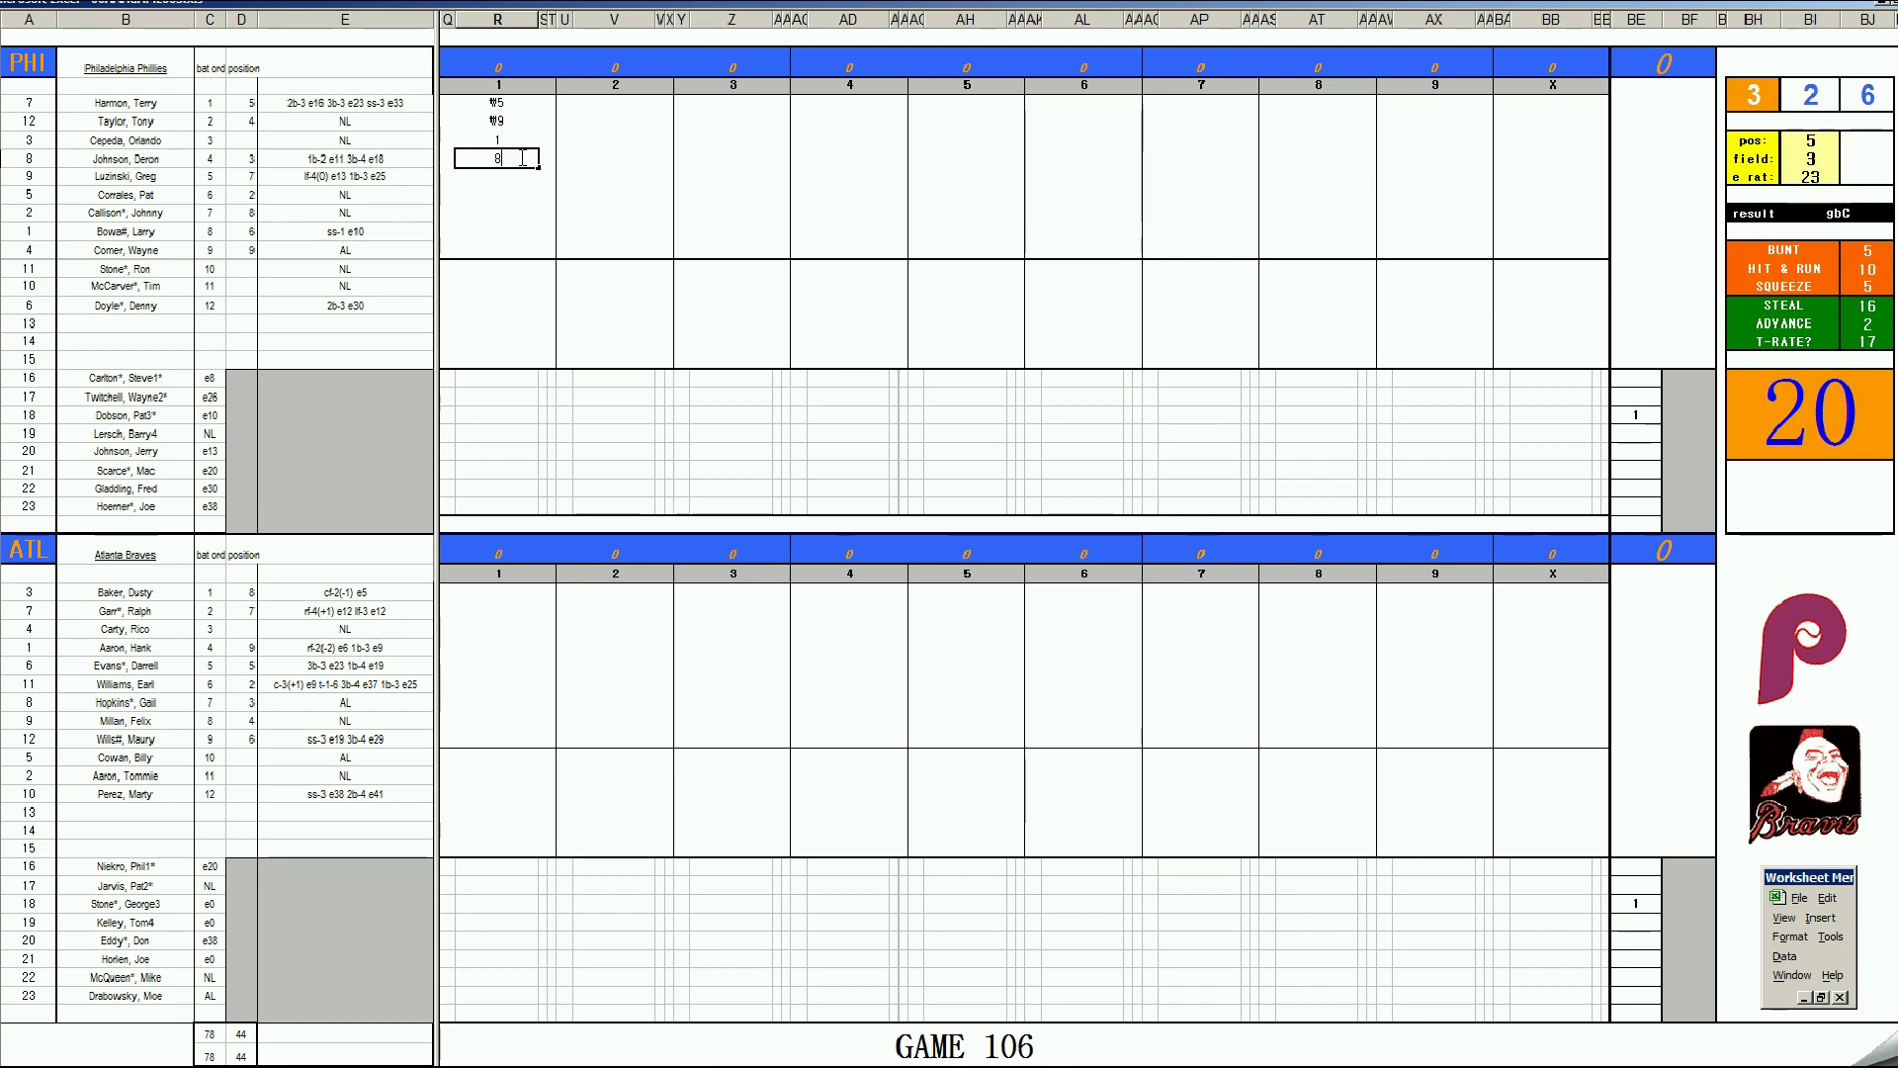
key("Return")
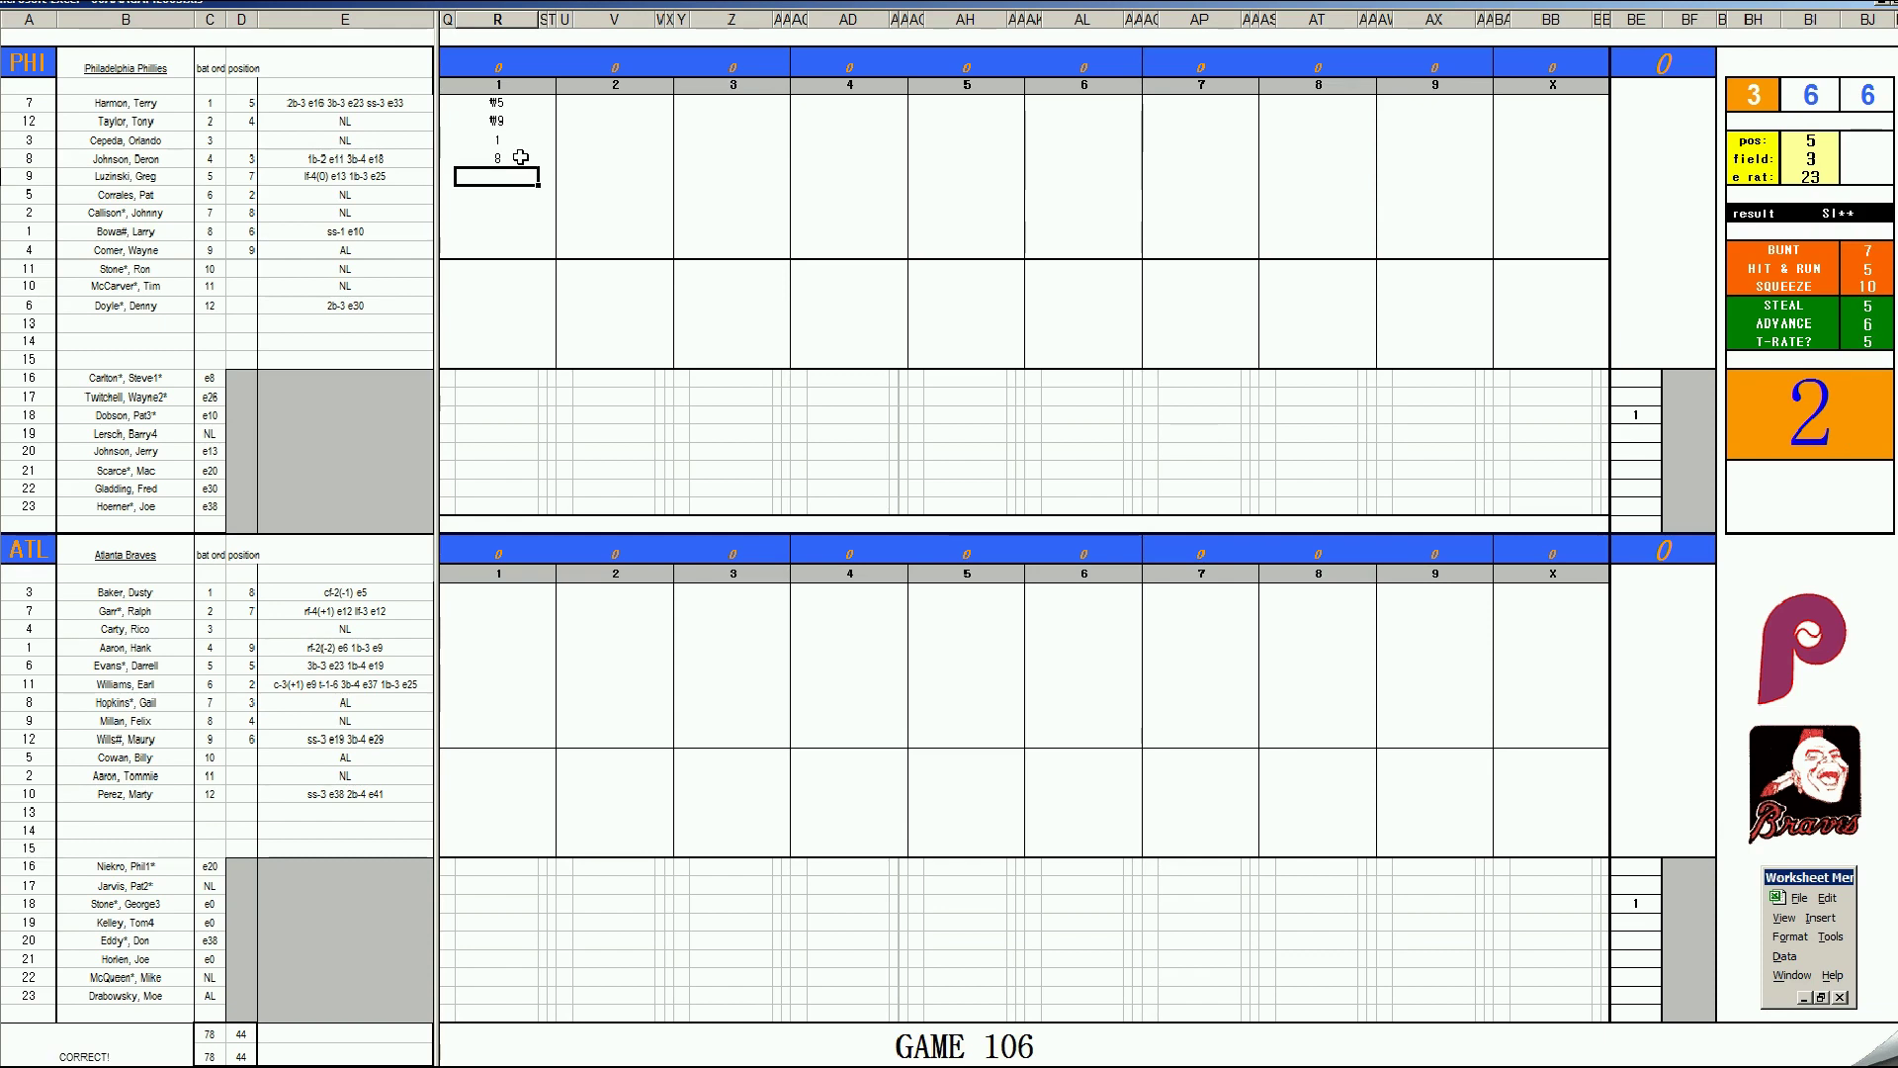
type("#5")
left_click(505, 594)
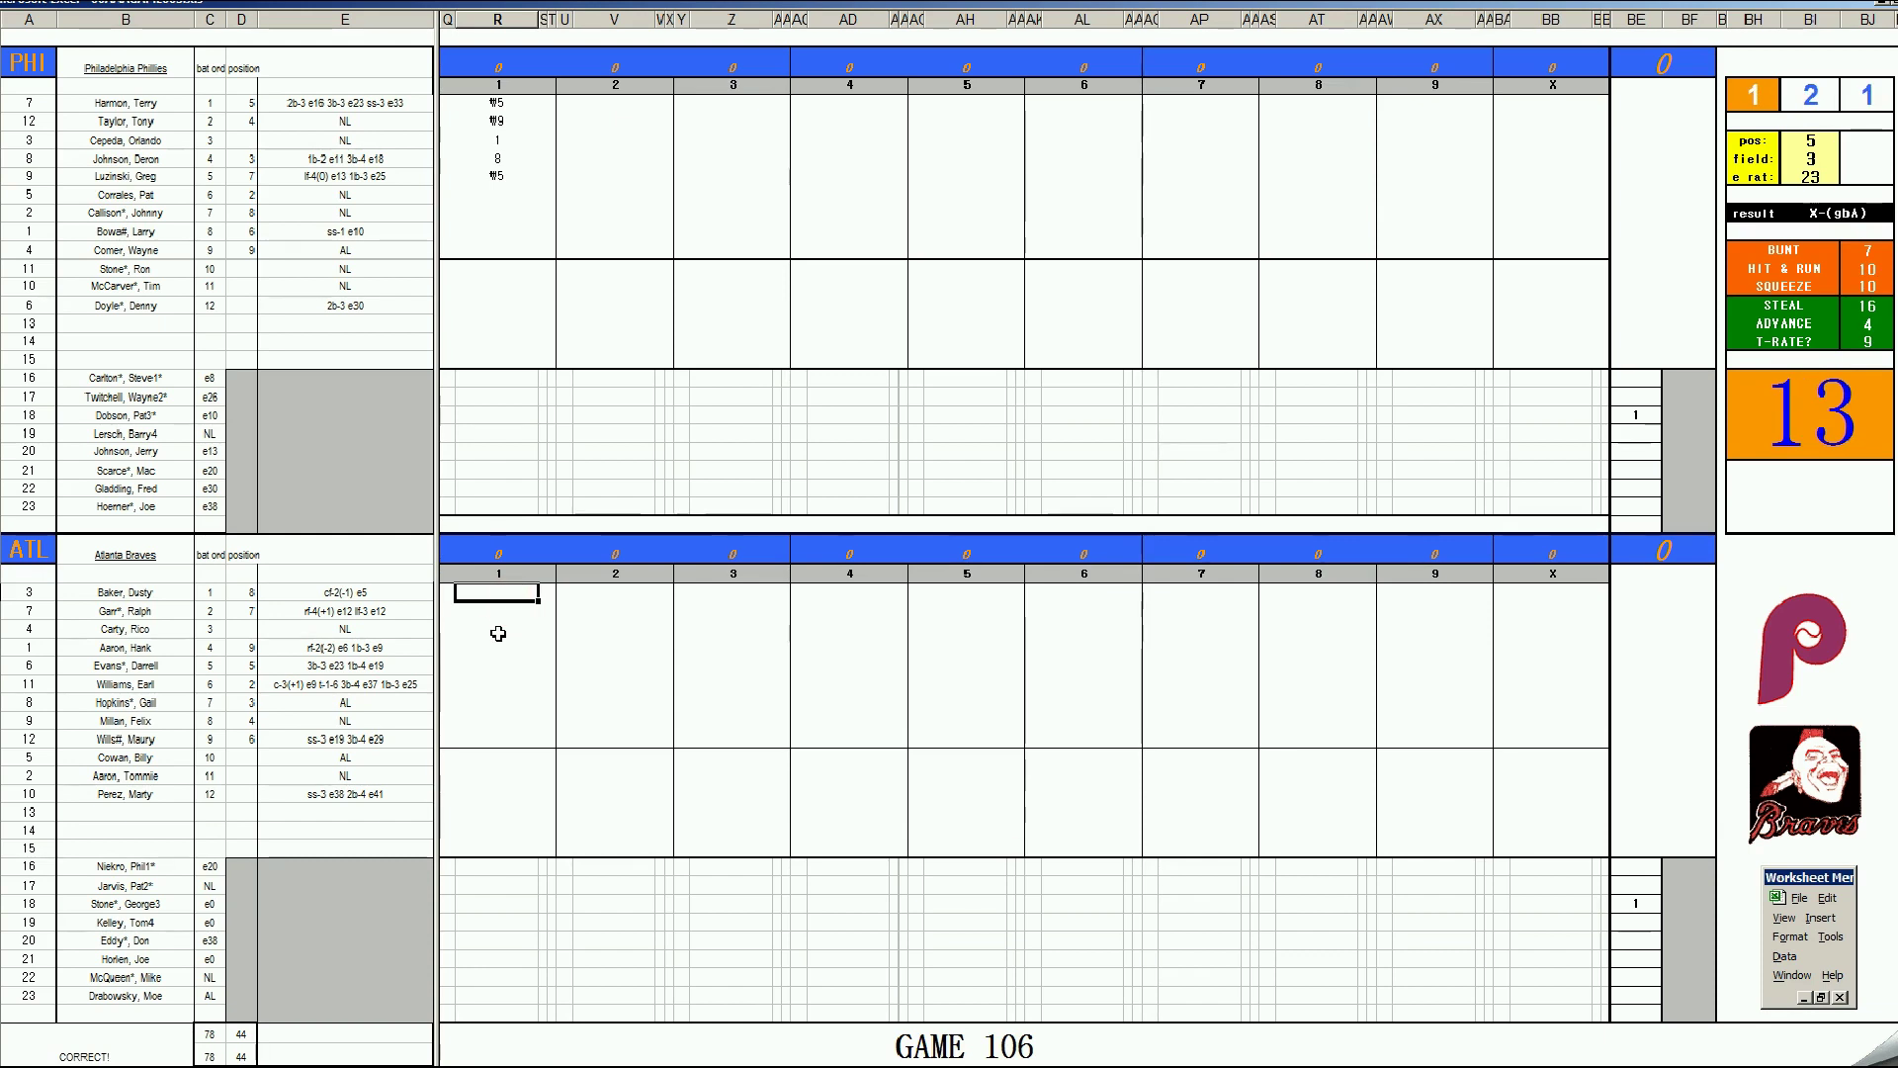
Step: Enter 8, 2, 8 and #643 for the first Braves batters, marking Atlanta's first run
type("8")
key("Return")
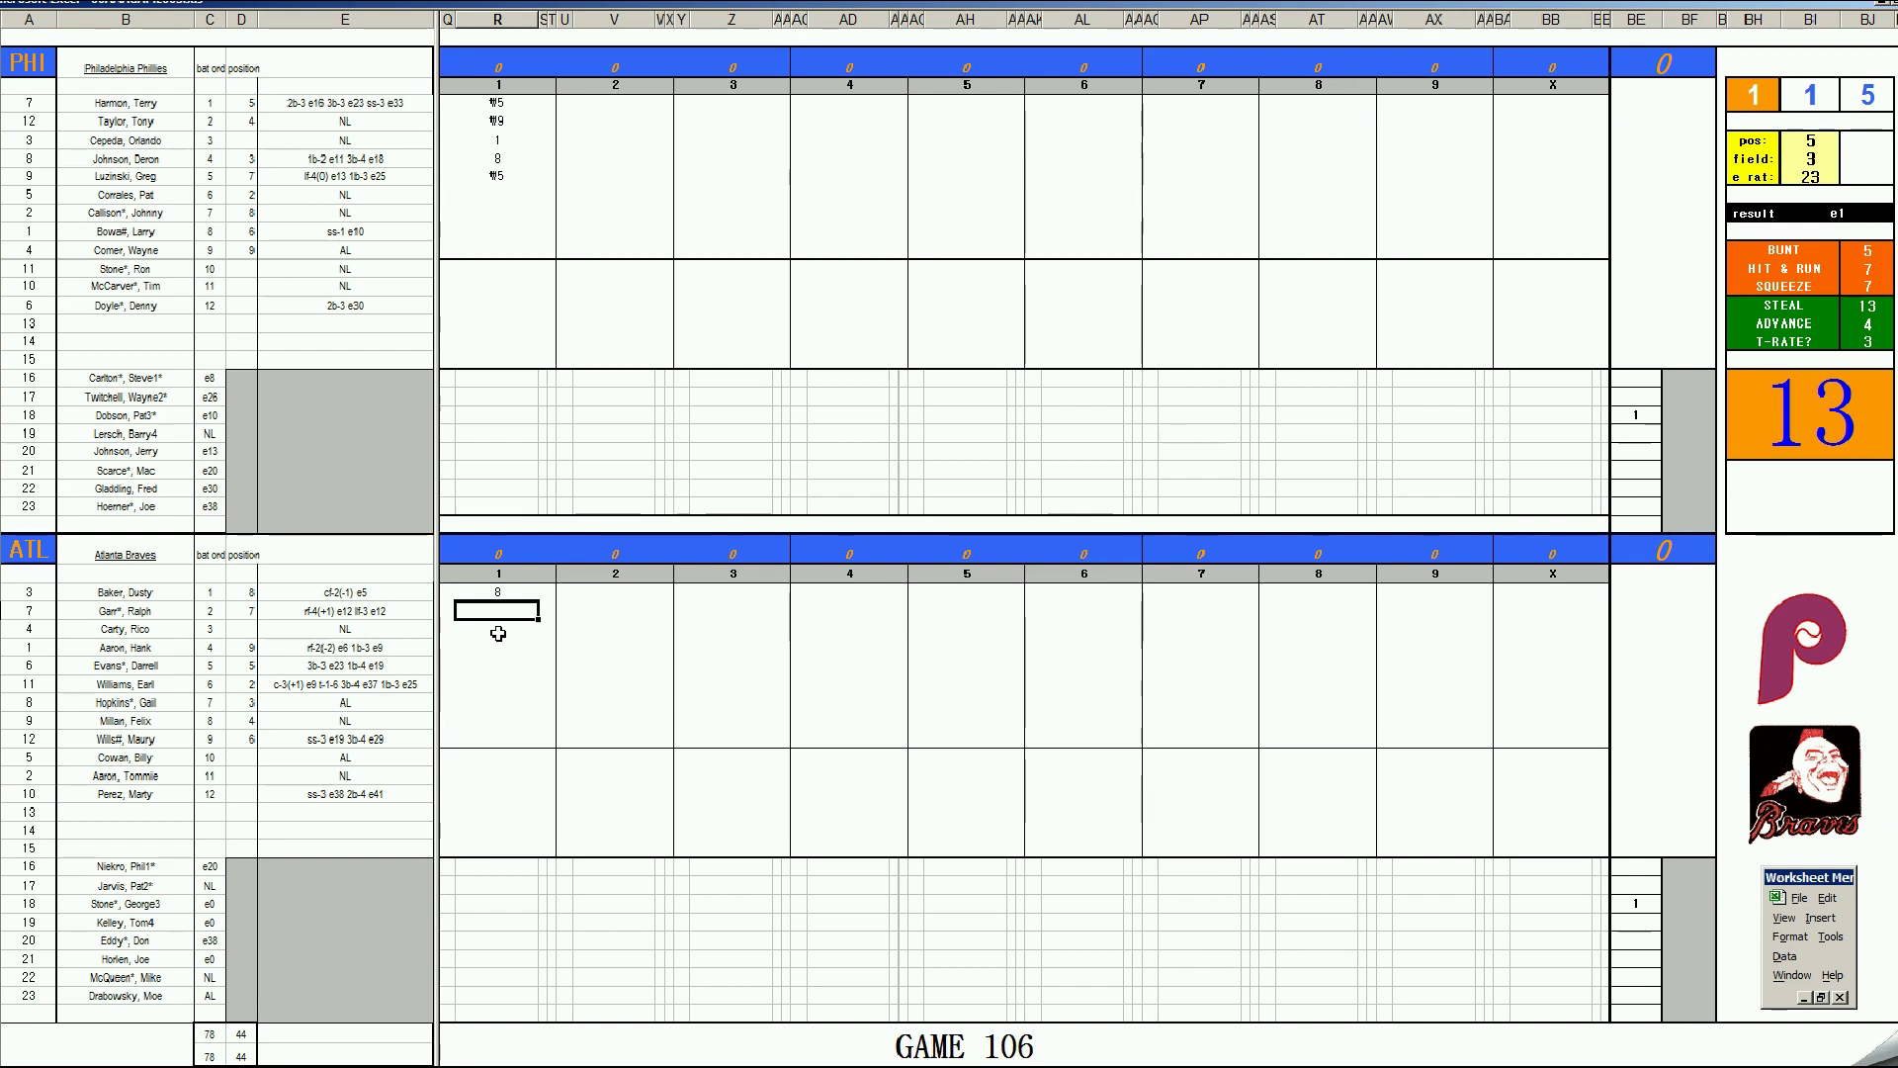
type("2")
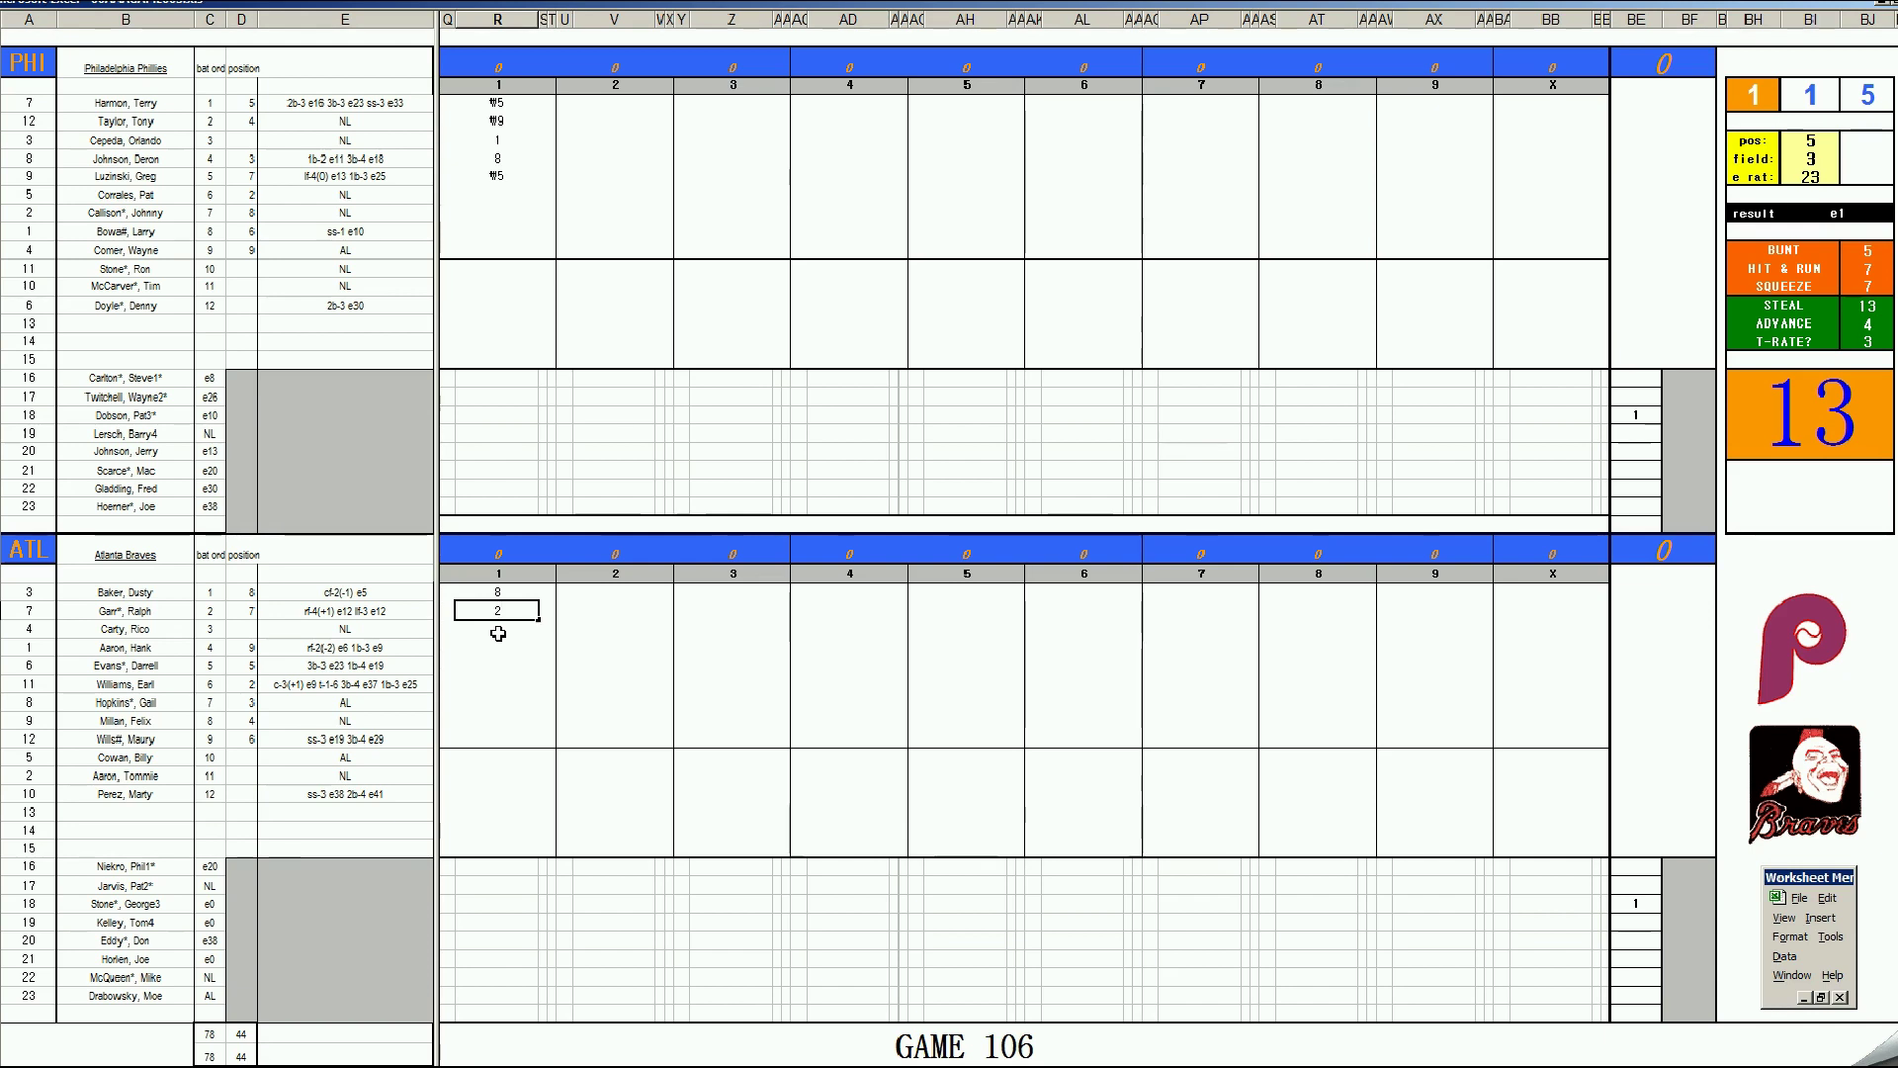
key("Return")
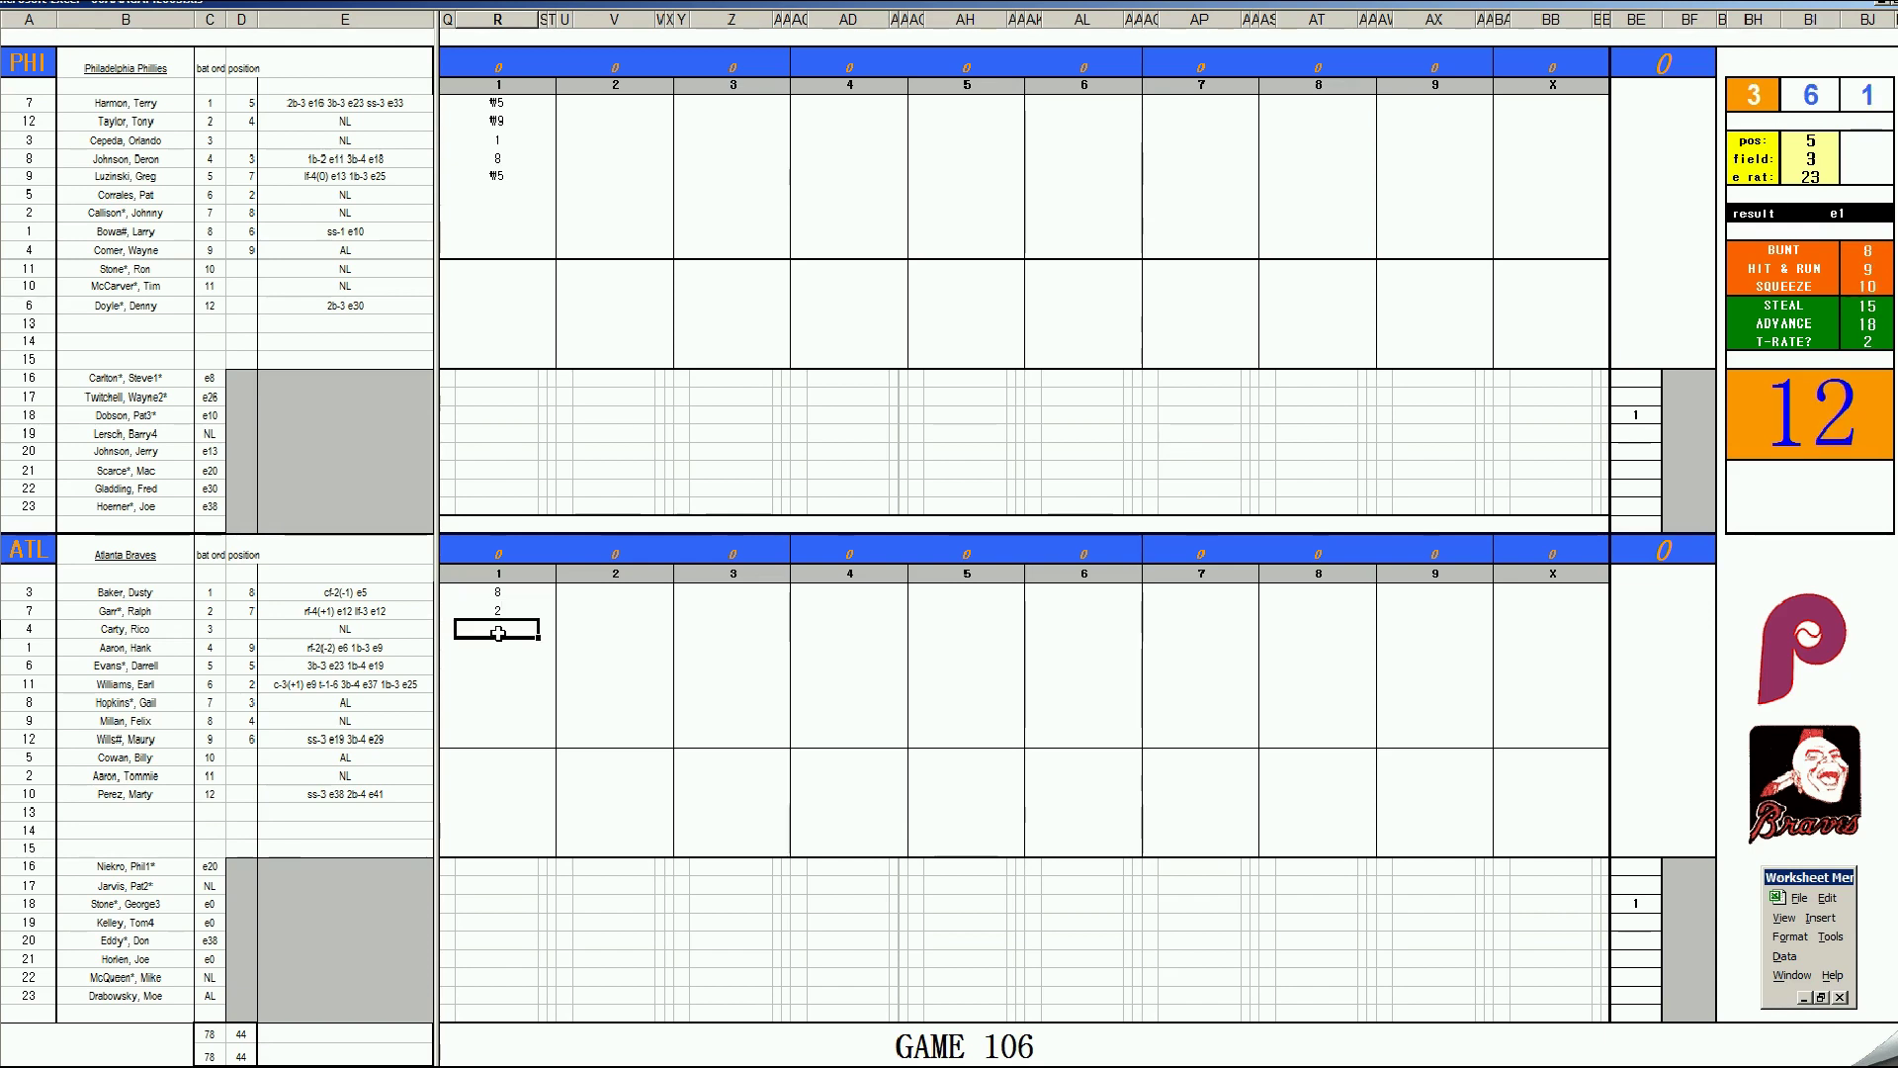
type("8")
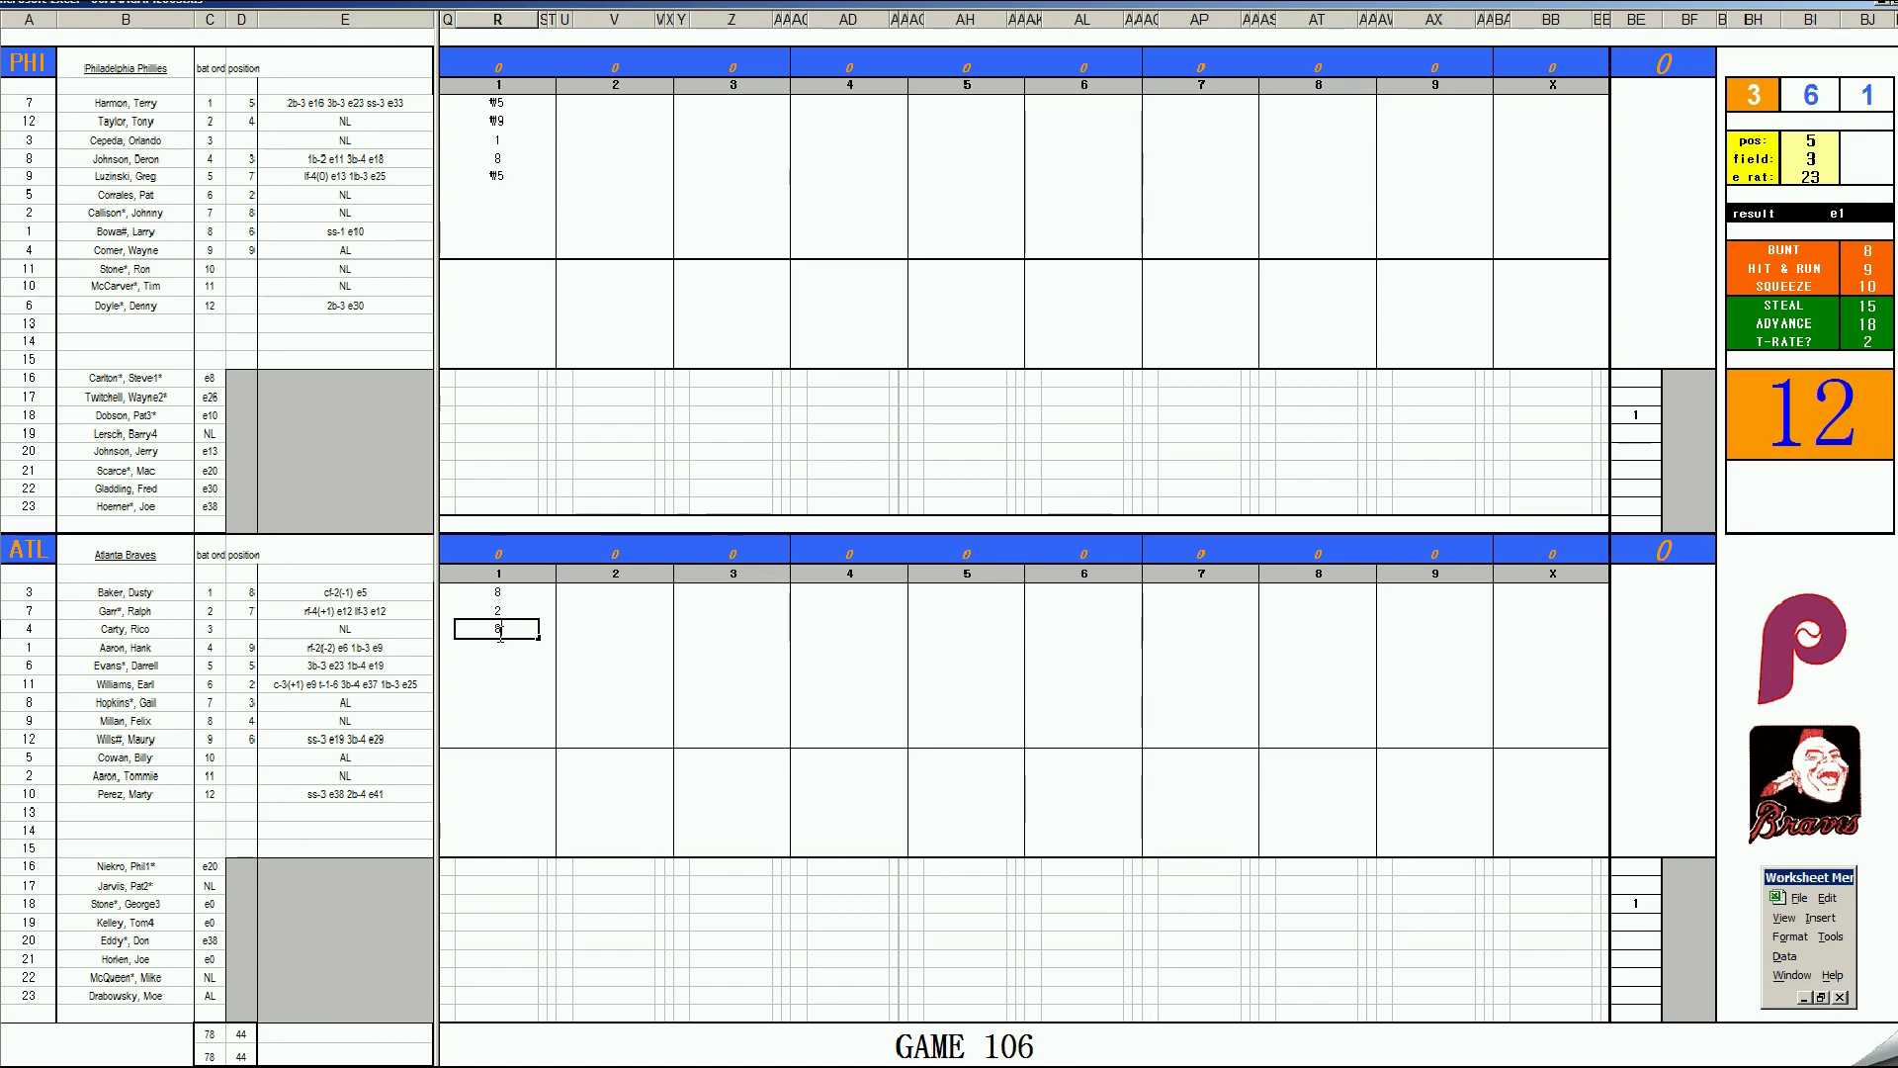
key("Return")
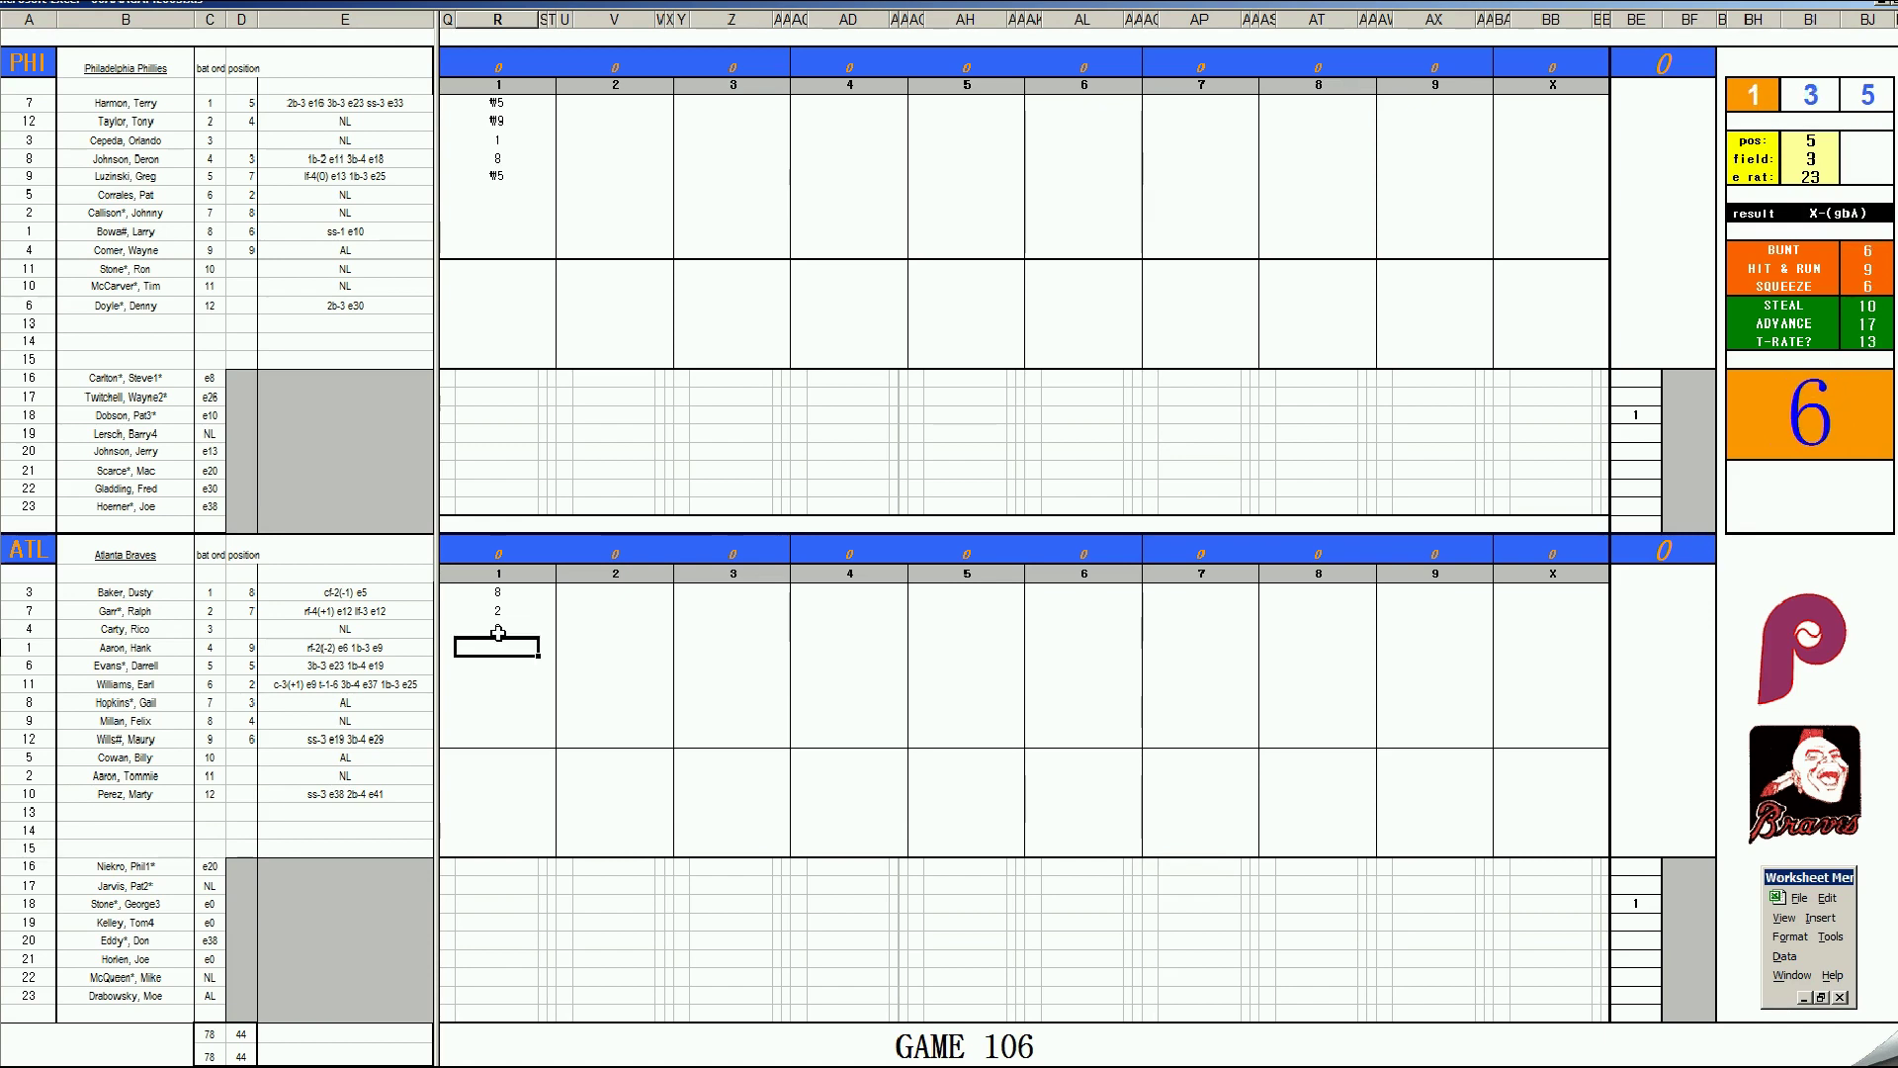
type("#643")
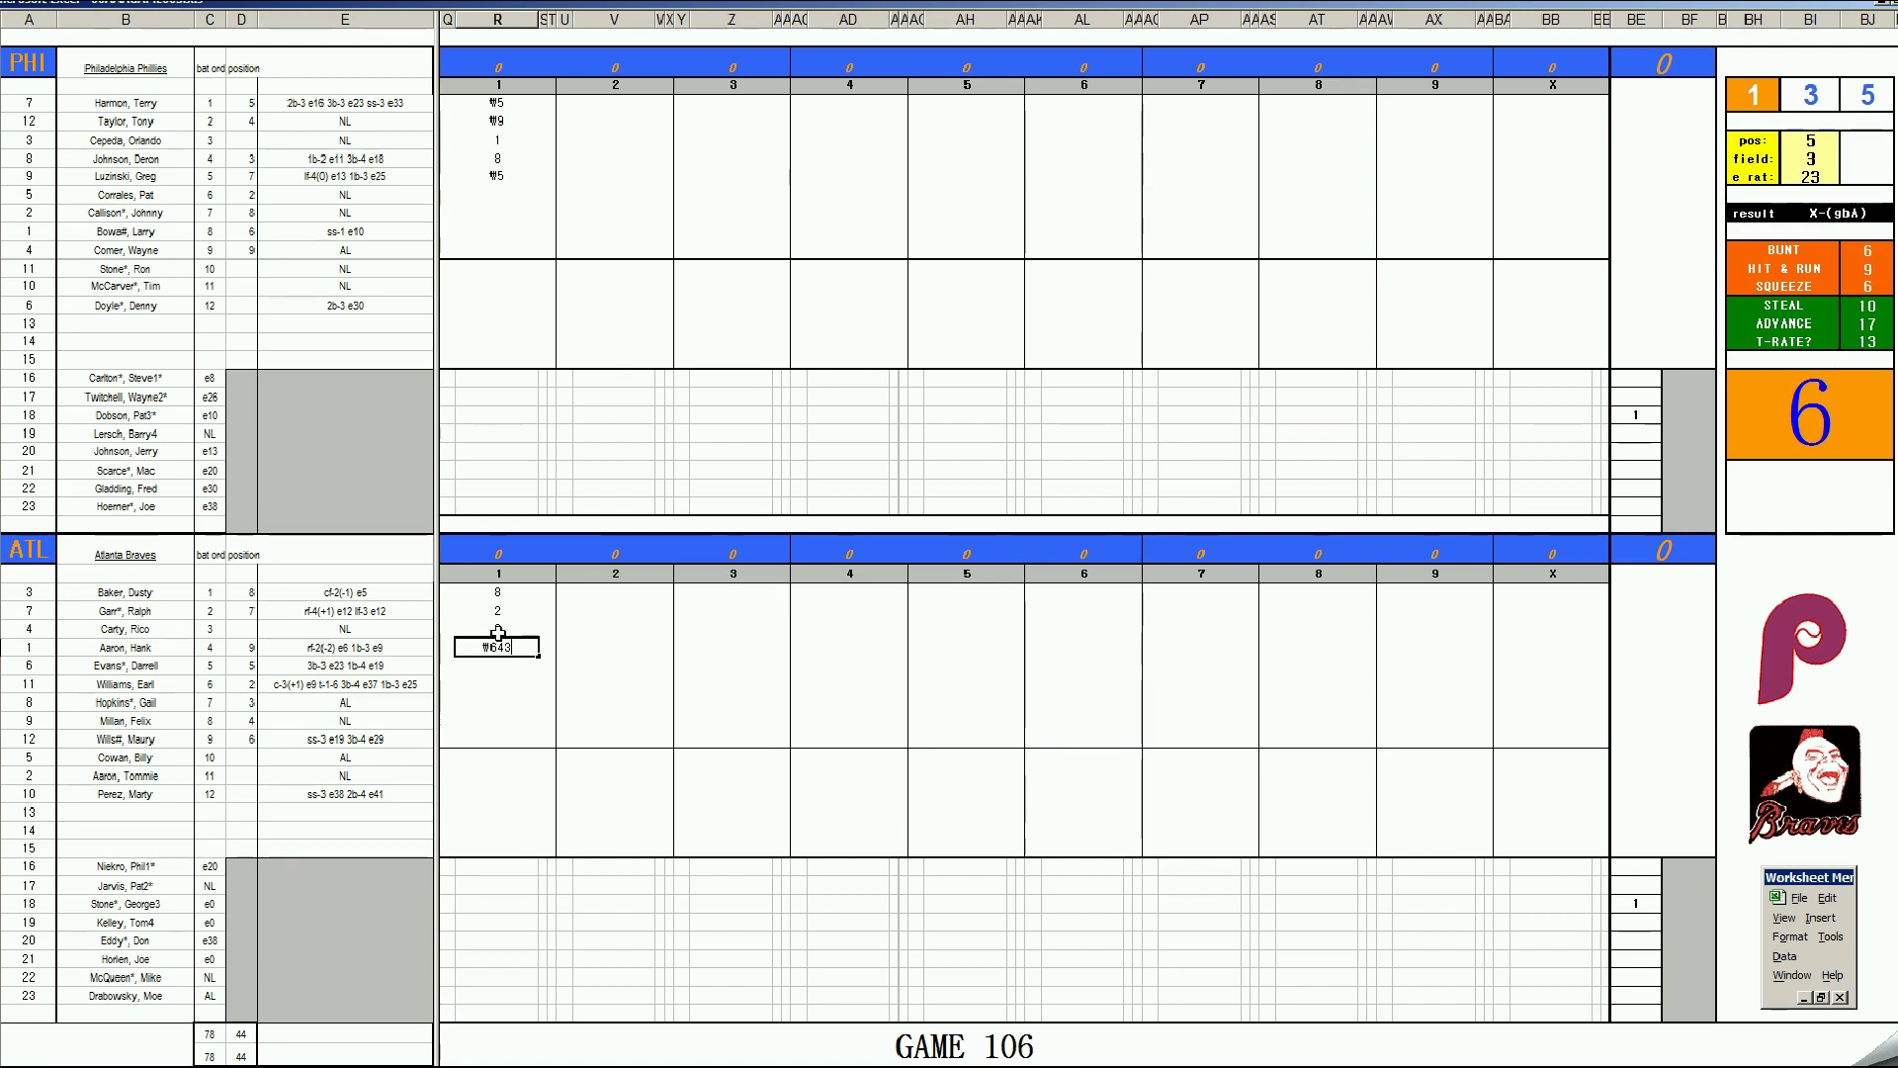
key("Return")
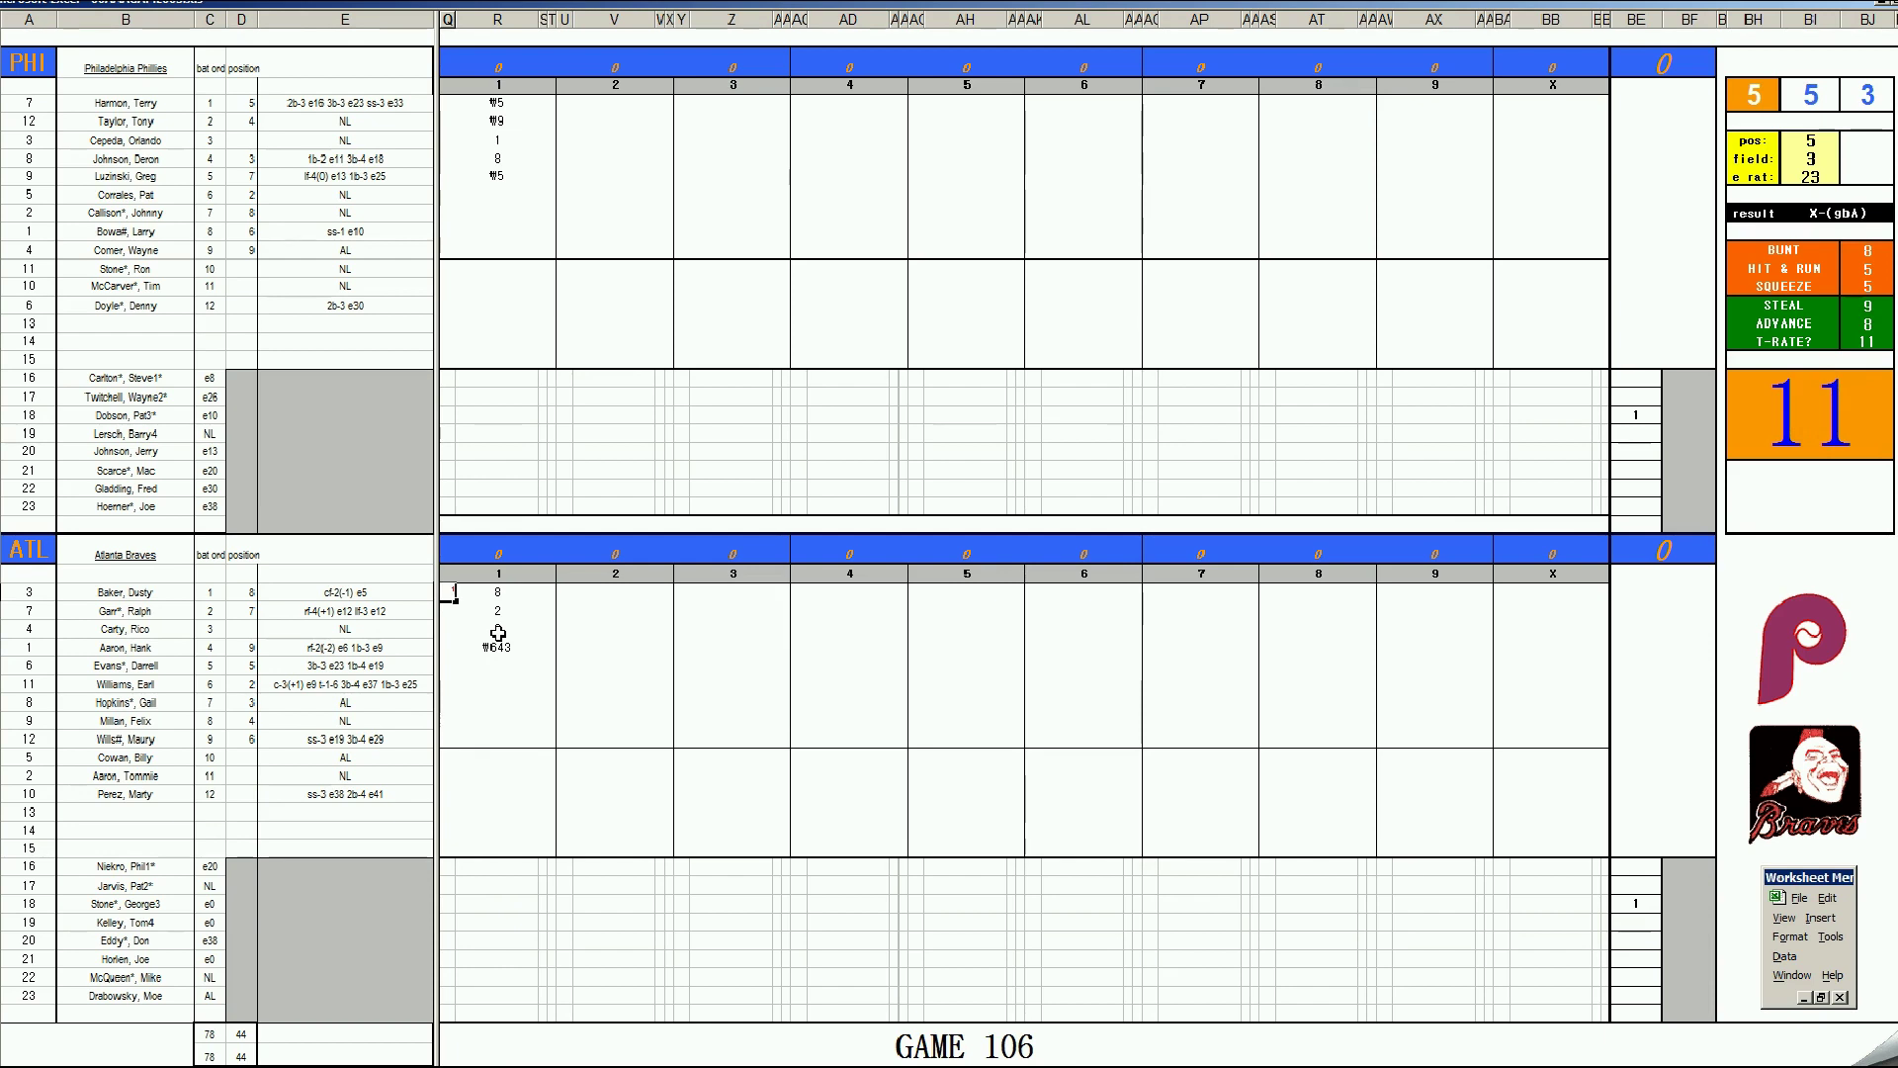
type("1")
key("Return")
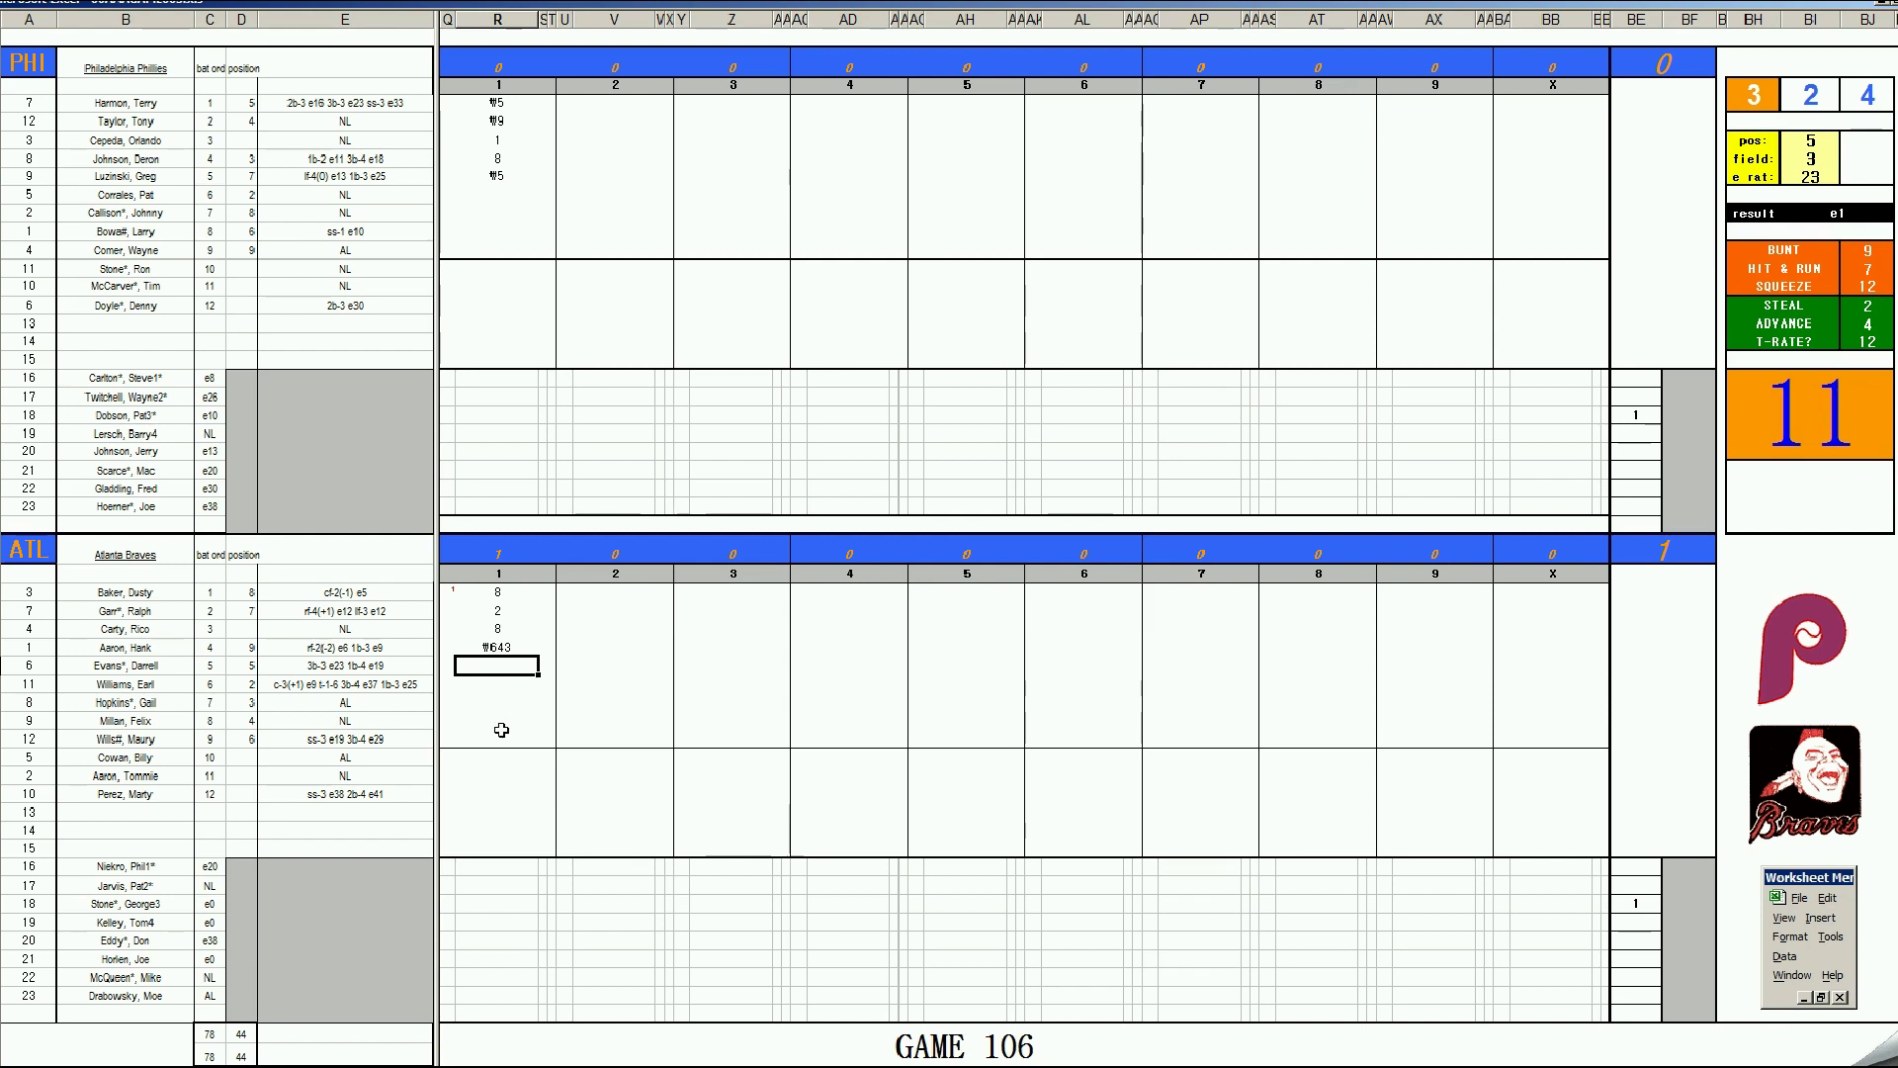
Step: Enter 4 and #4 for the next Braves batters with run marks for two more runs
type("4")
key("Tab")
type("2")
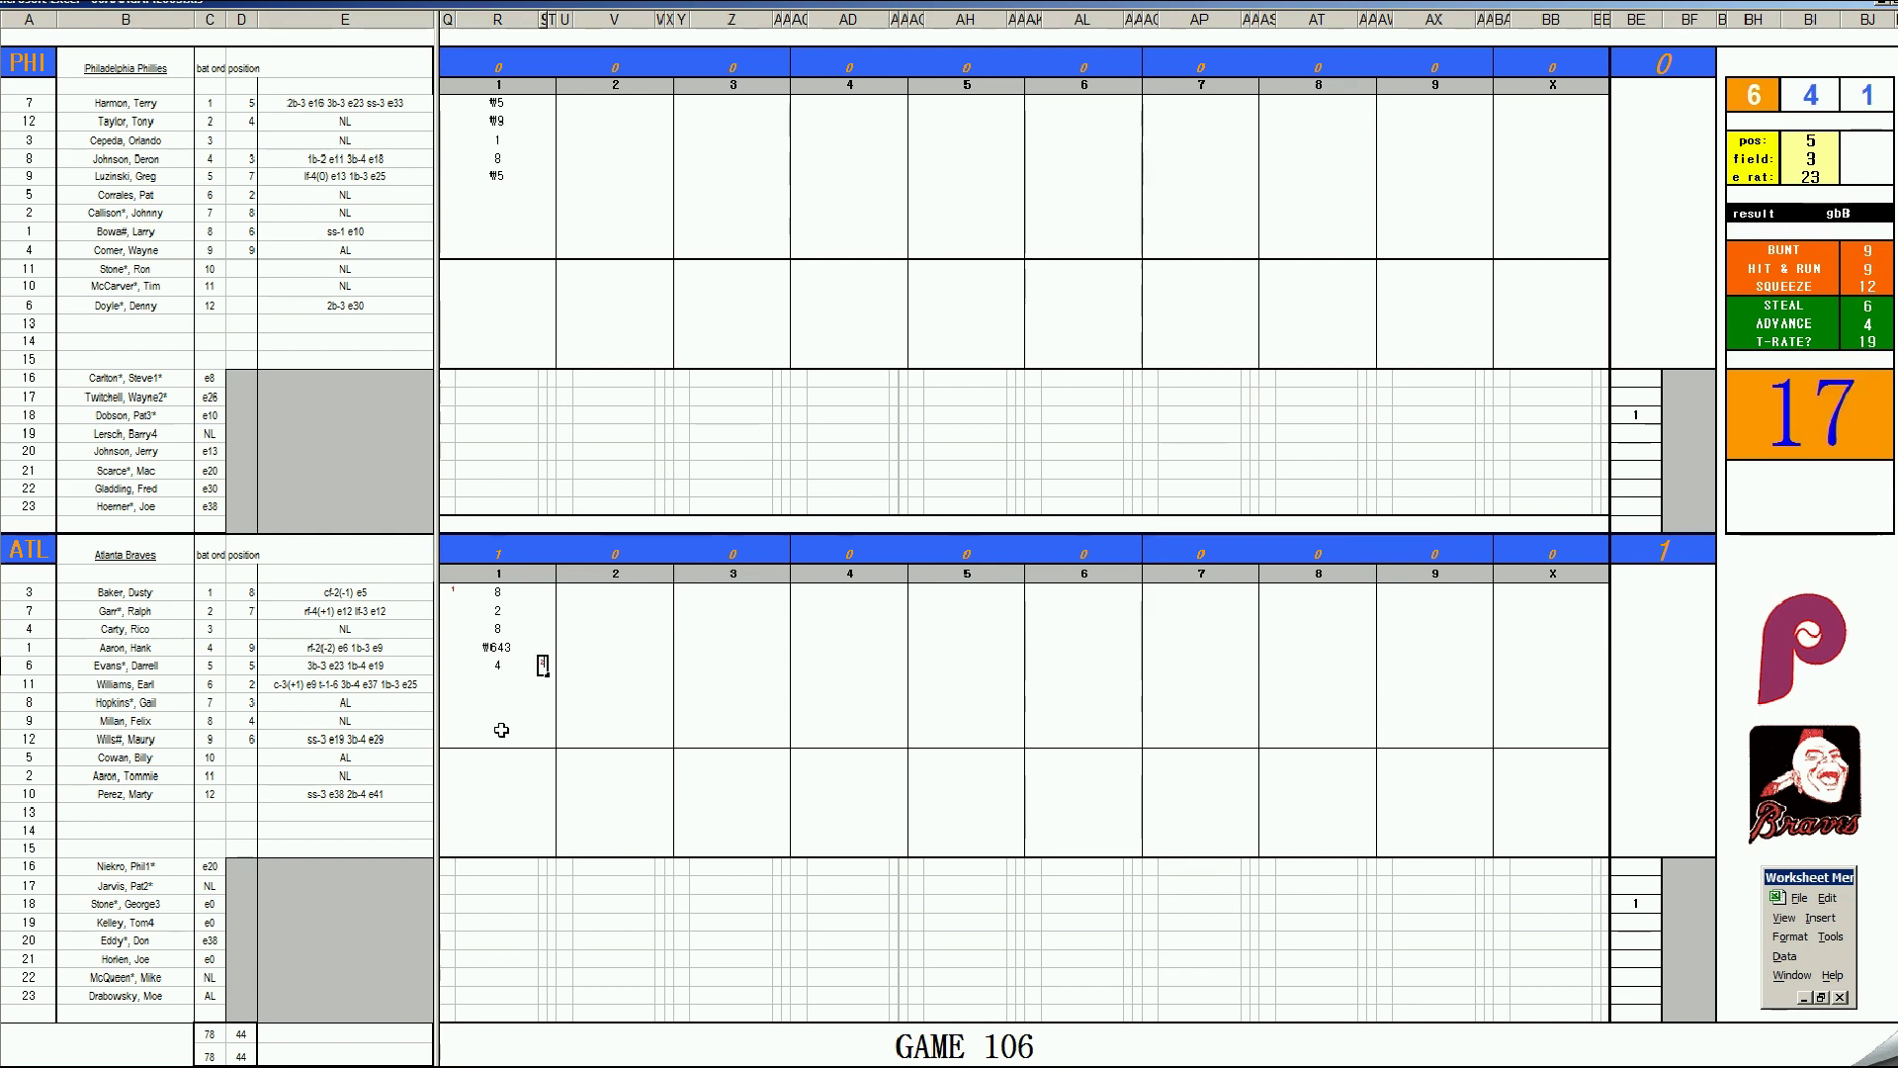
key("Left")
key("Left")
key("Up")
key("Up")
key("Up")
type("1")
key("Down")
key("Down")
key("Down")
type("1")
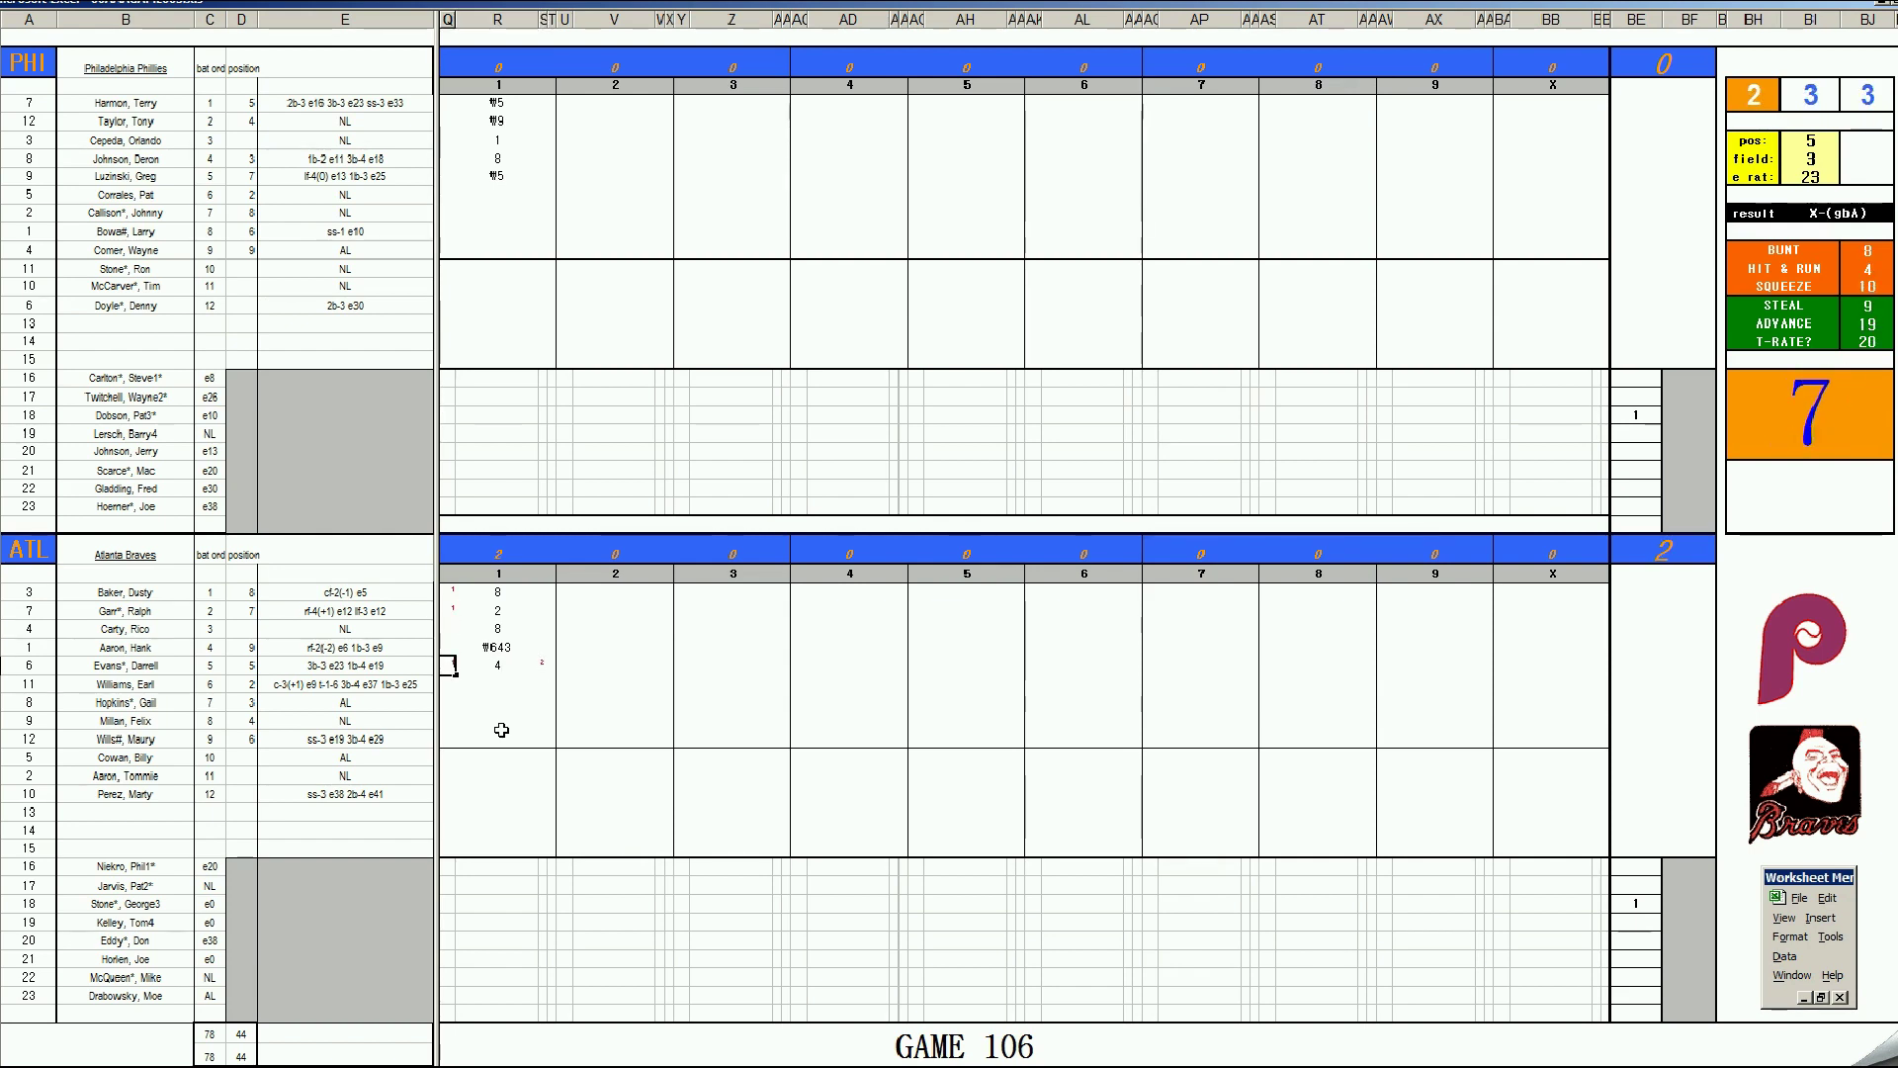
key("Return")
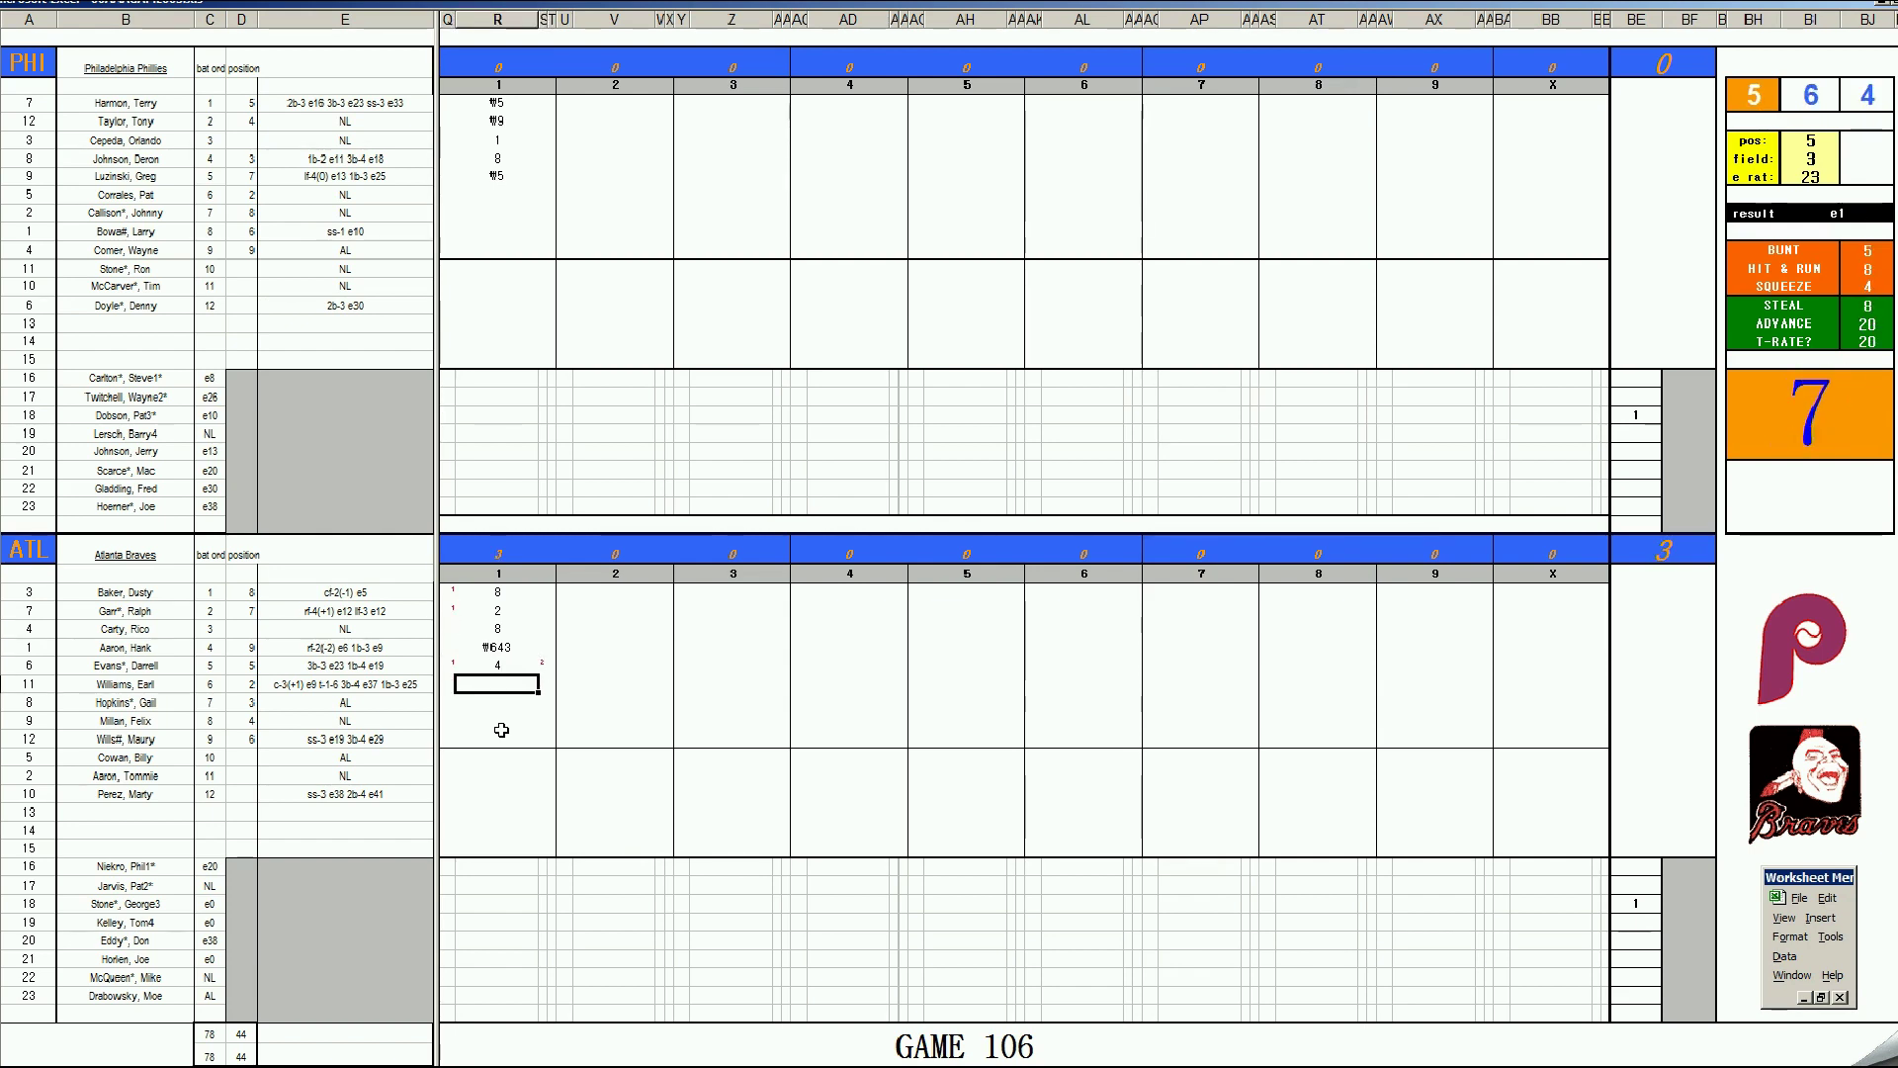
type("#4")
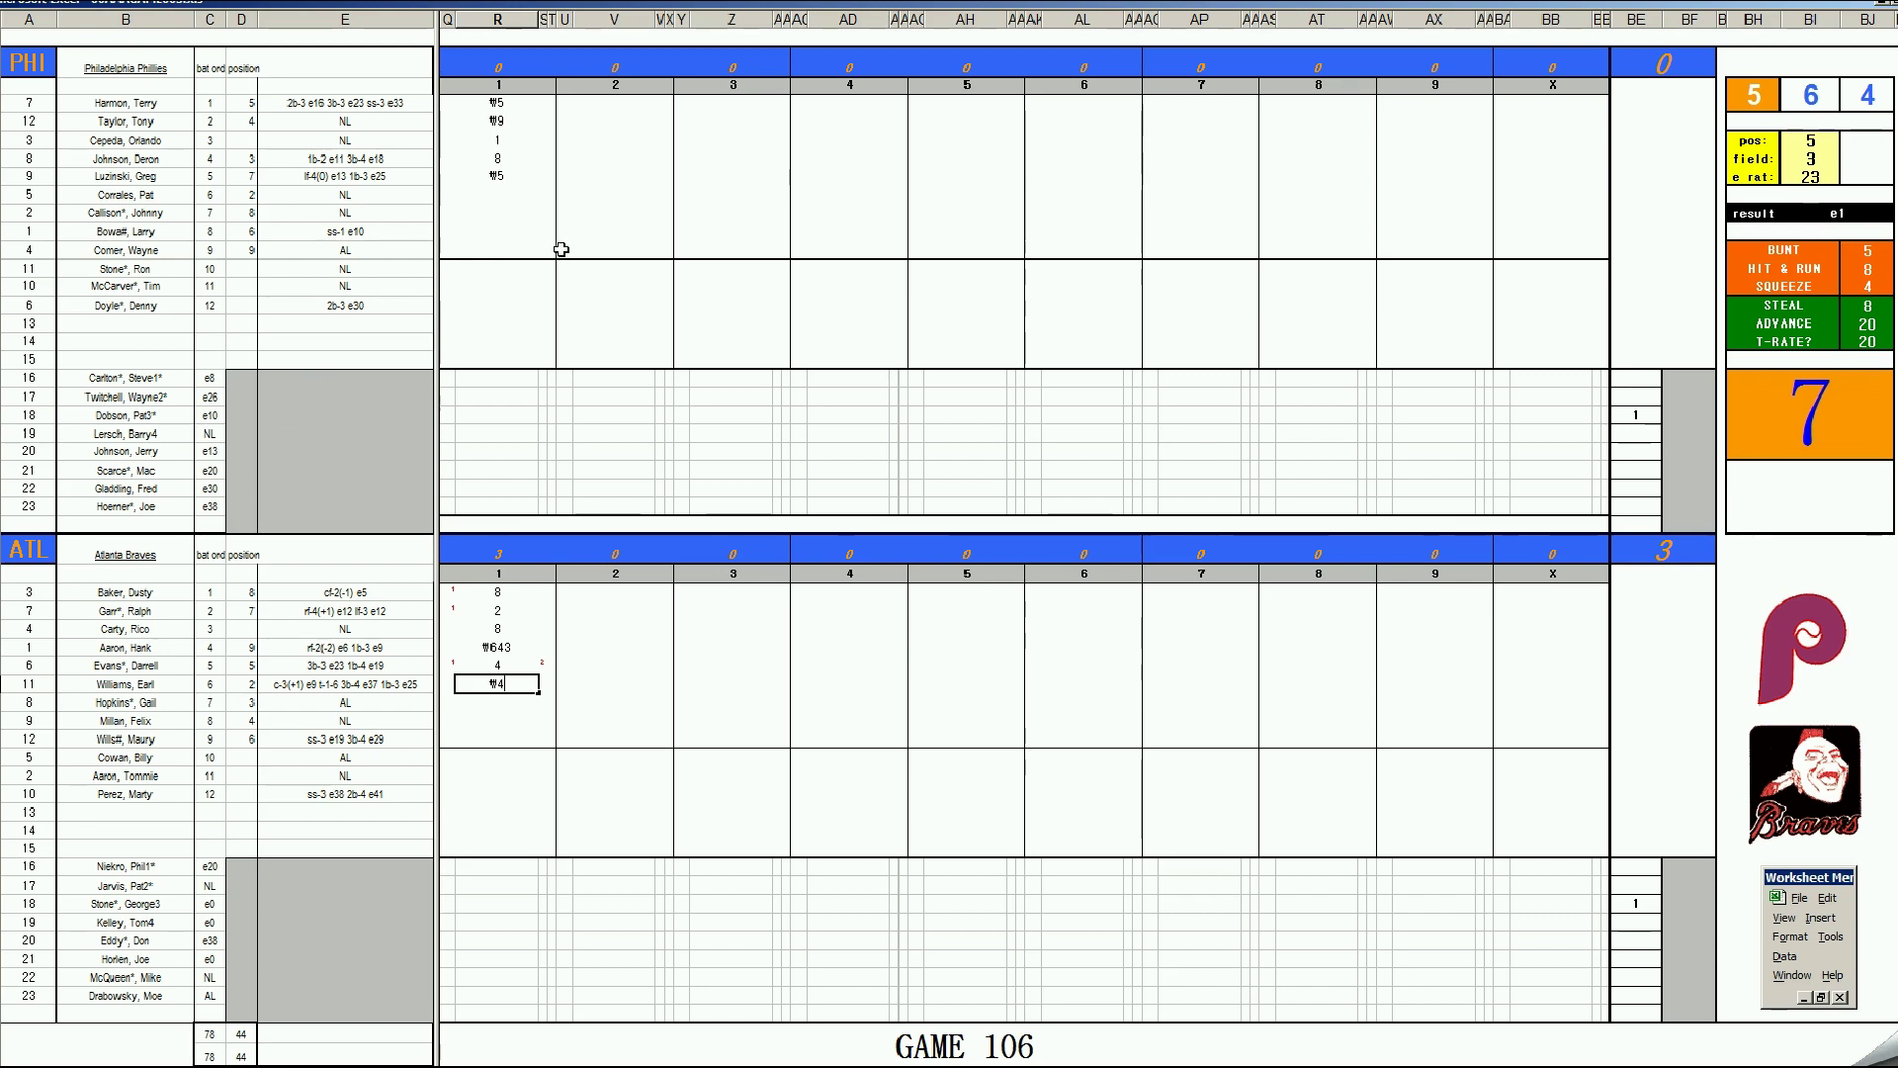
left_click(593, 193)
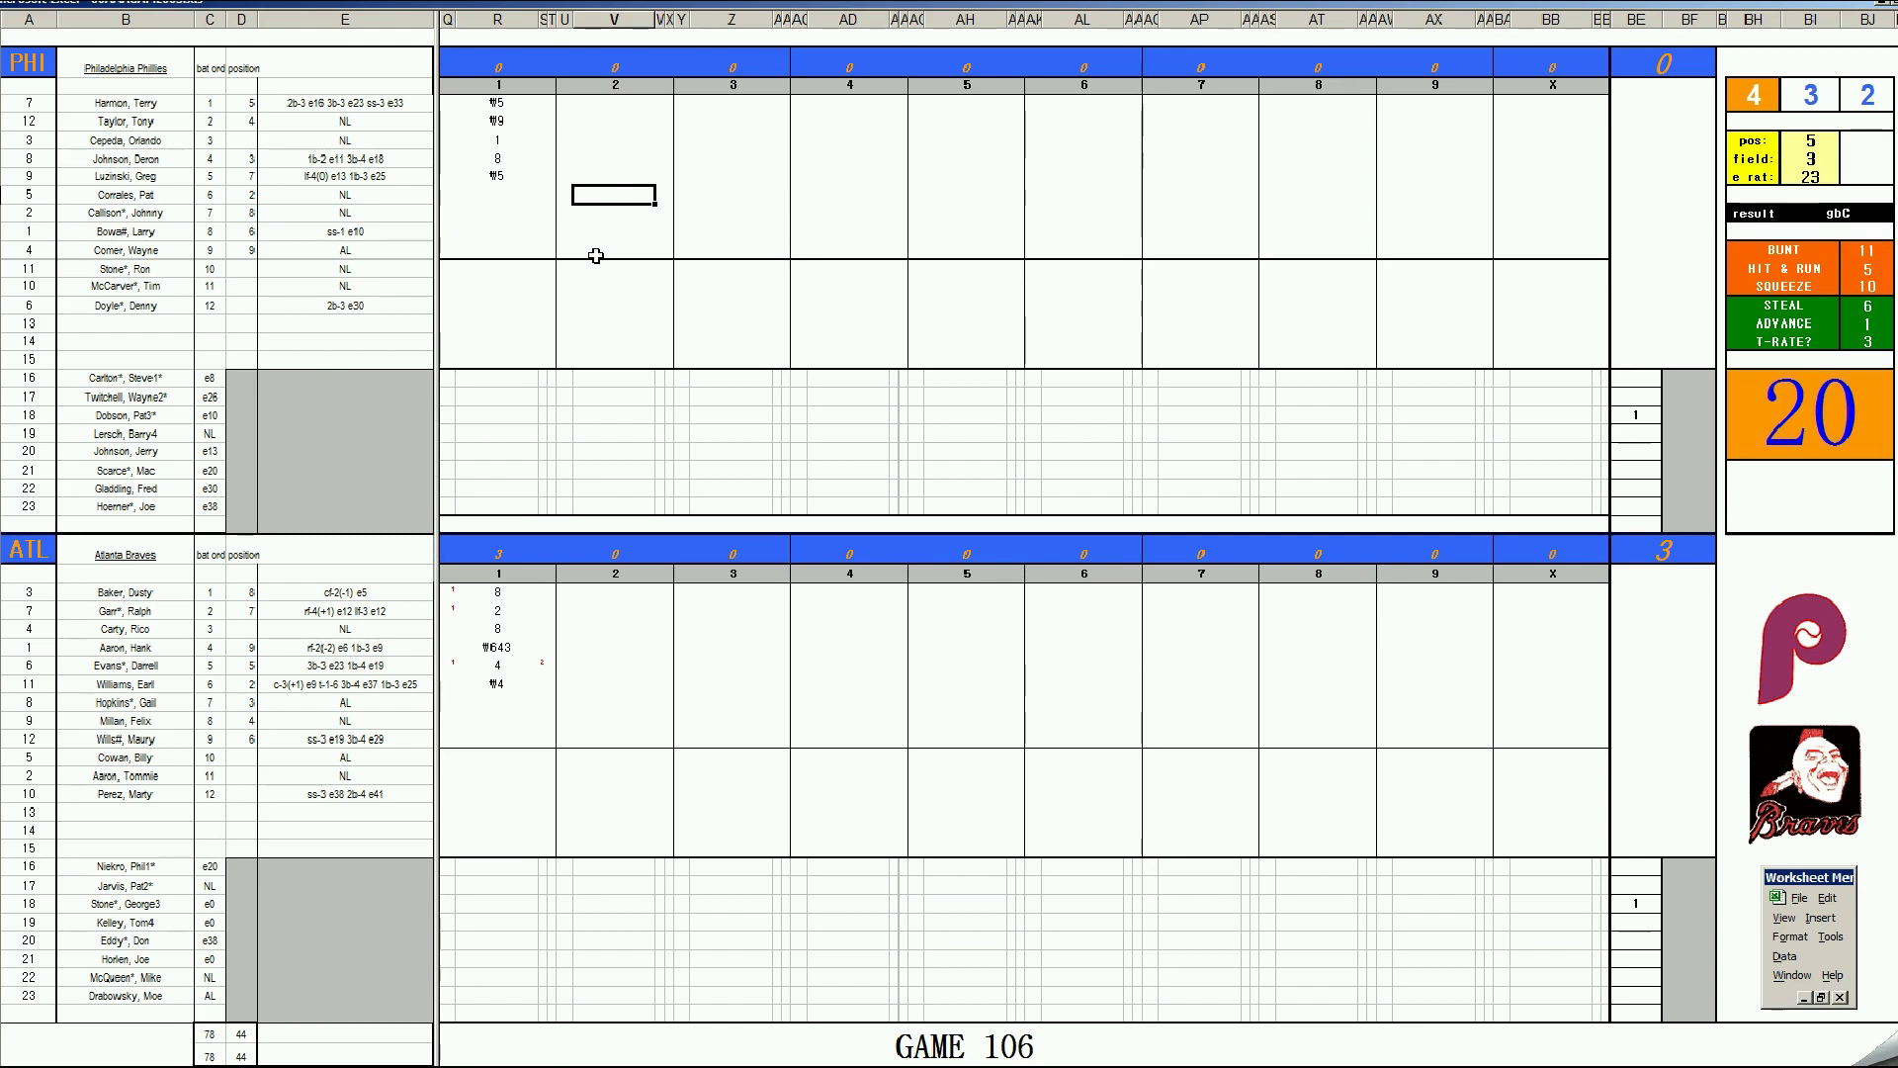
Step: Enter #8, 2, #9 and 1 in the Phillies' inning-2 column
type("#8")
key("Return")
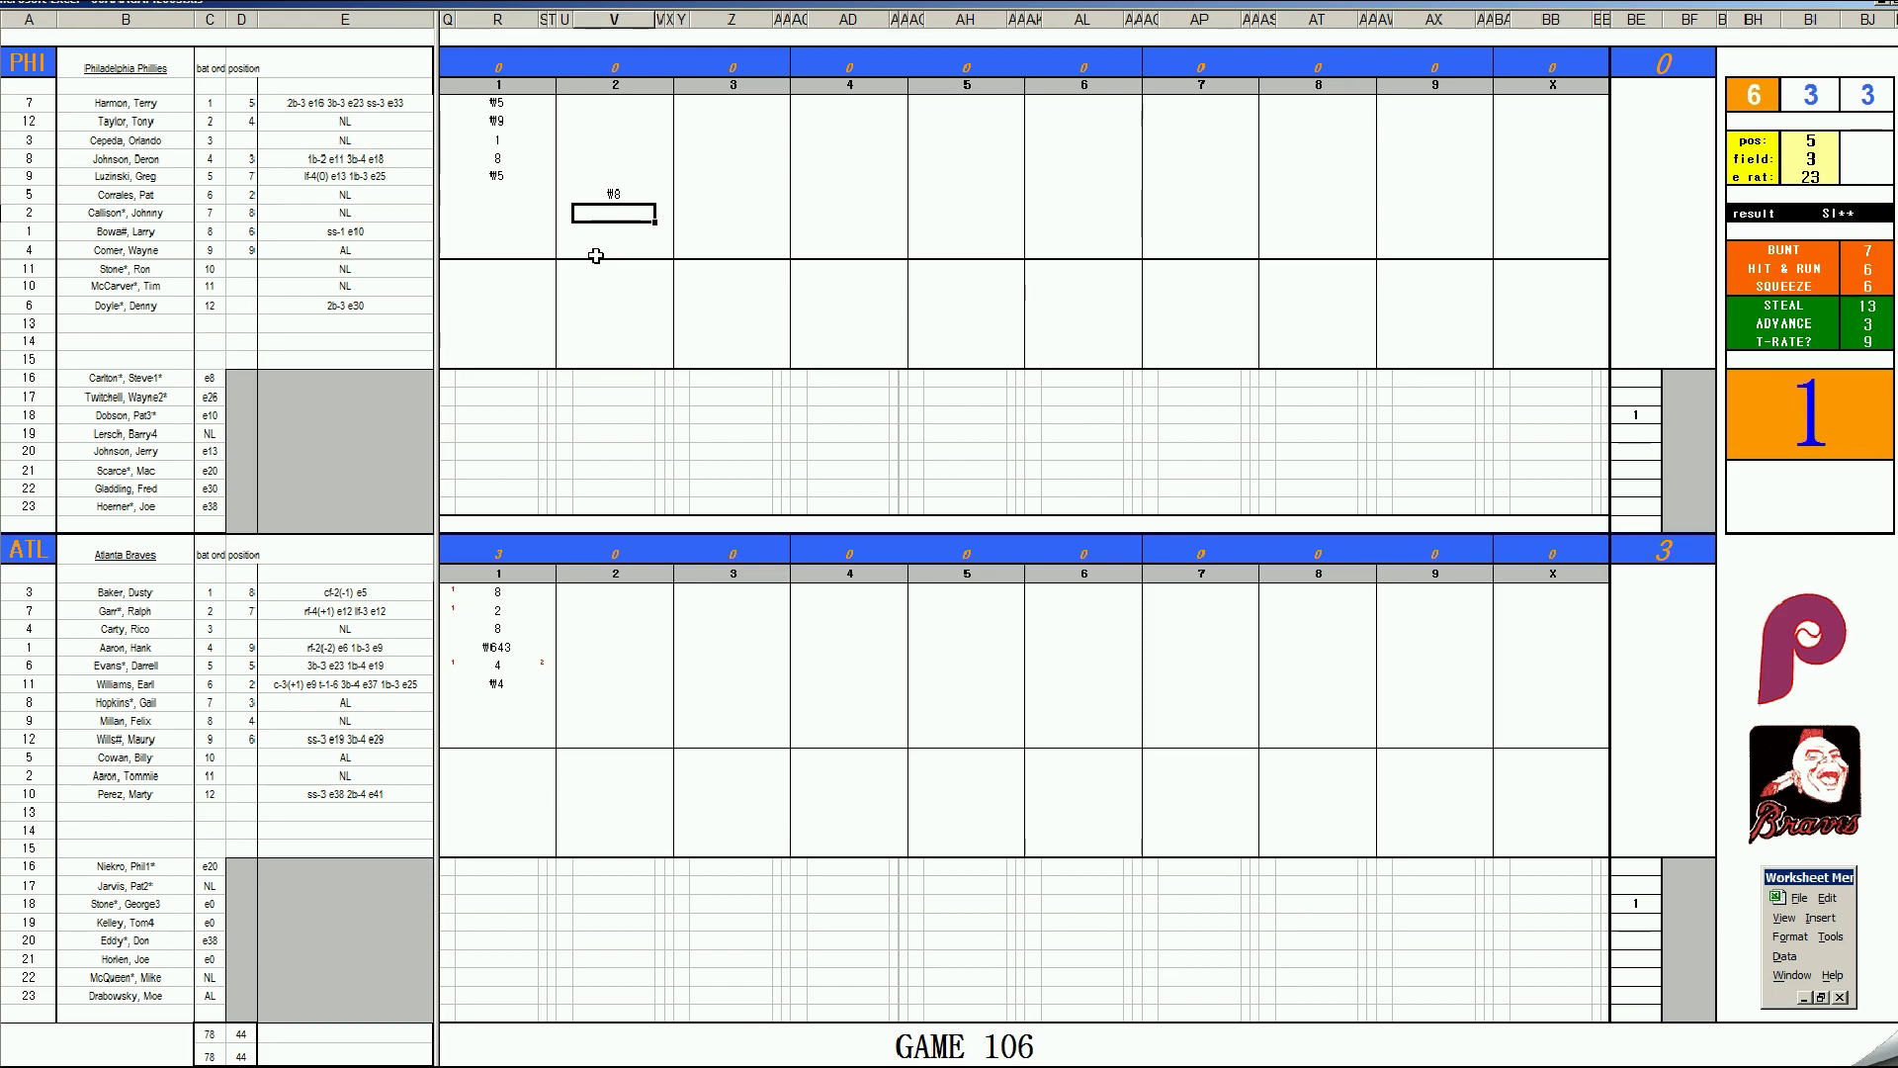
type("2")
key("Return")
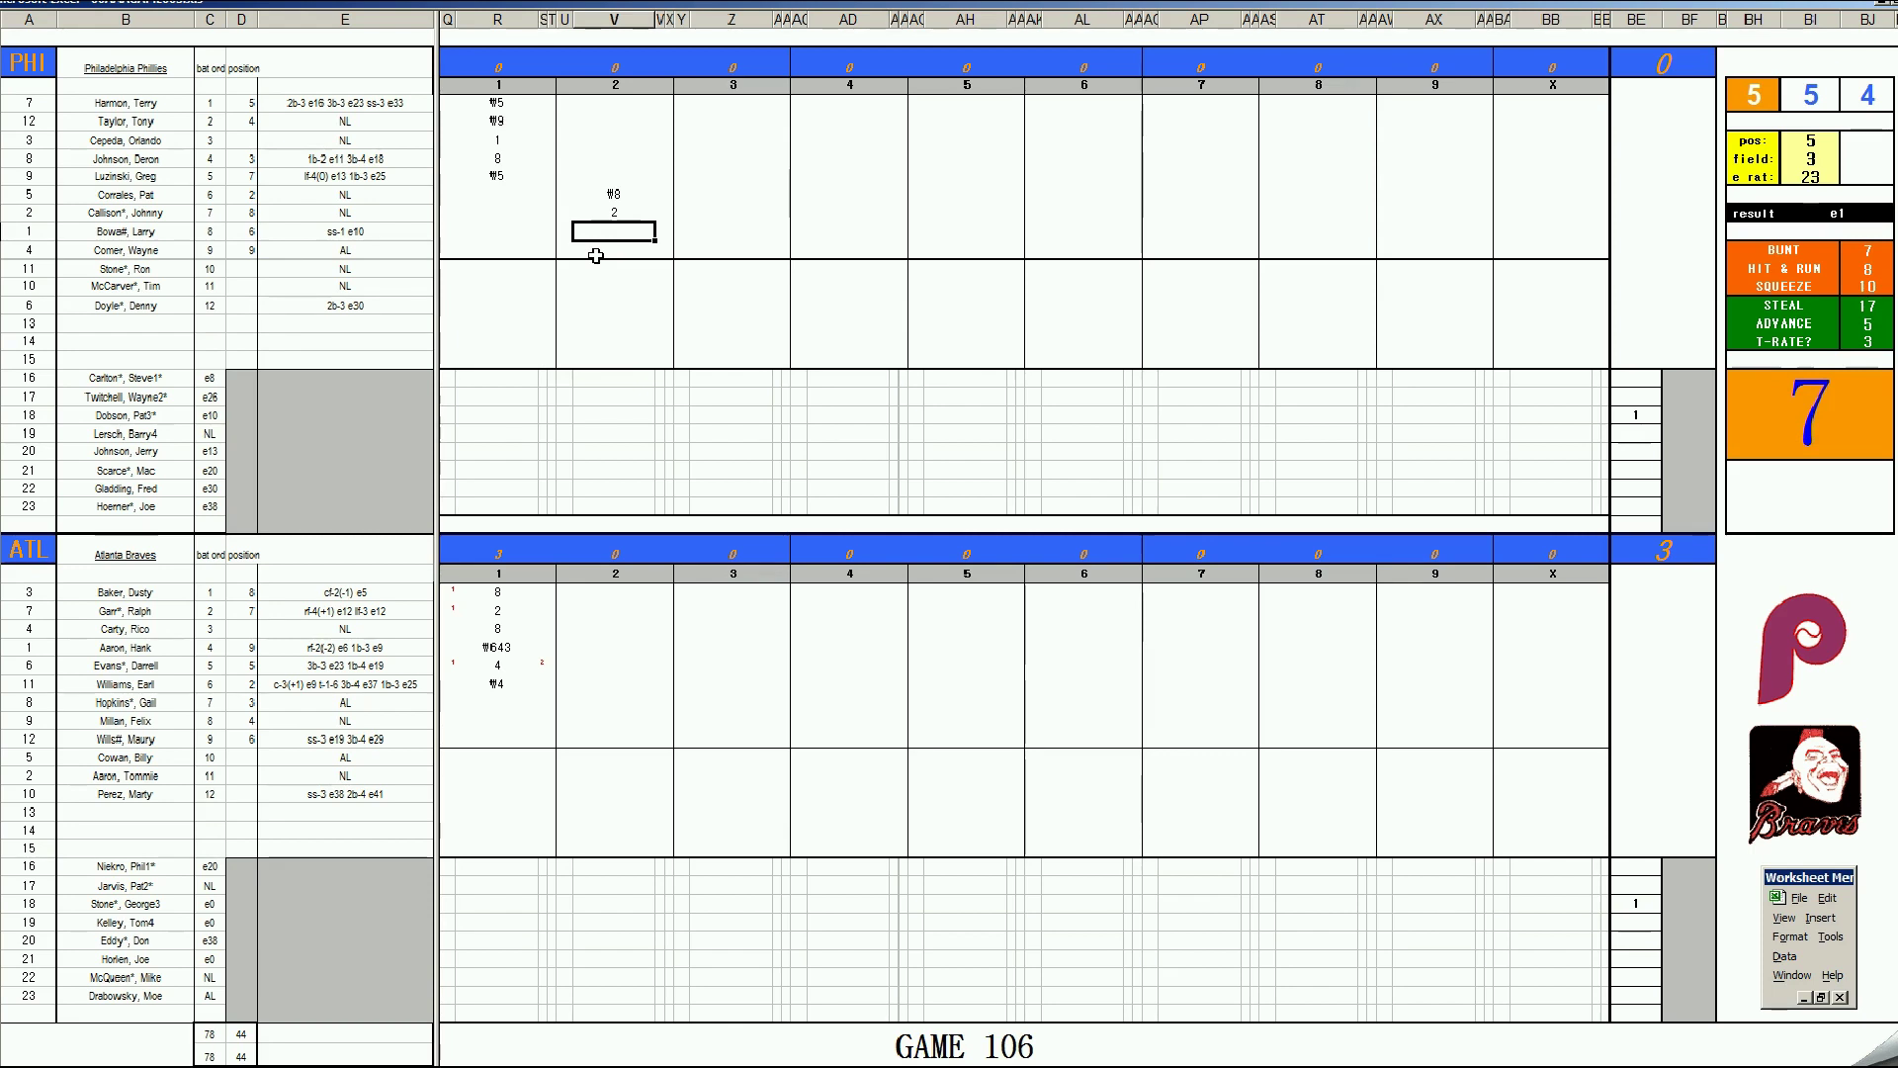
type("#9")
key("Return")
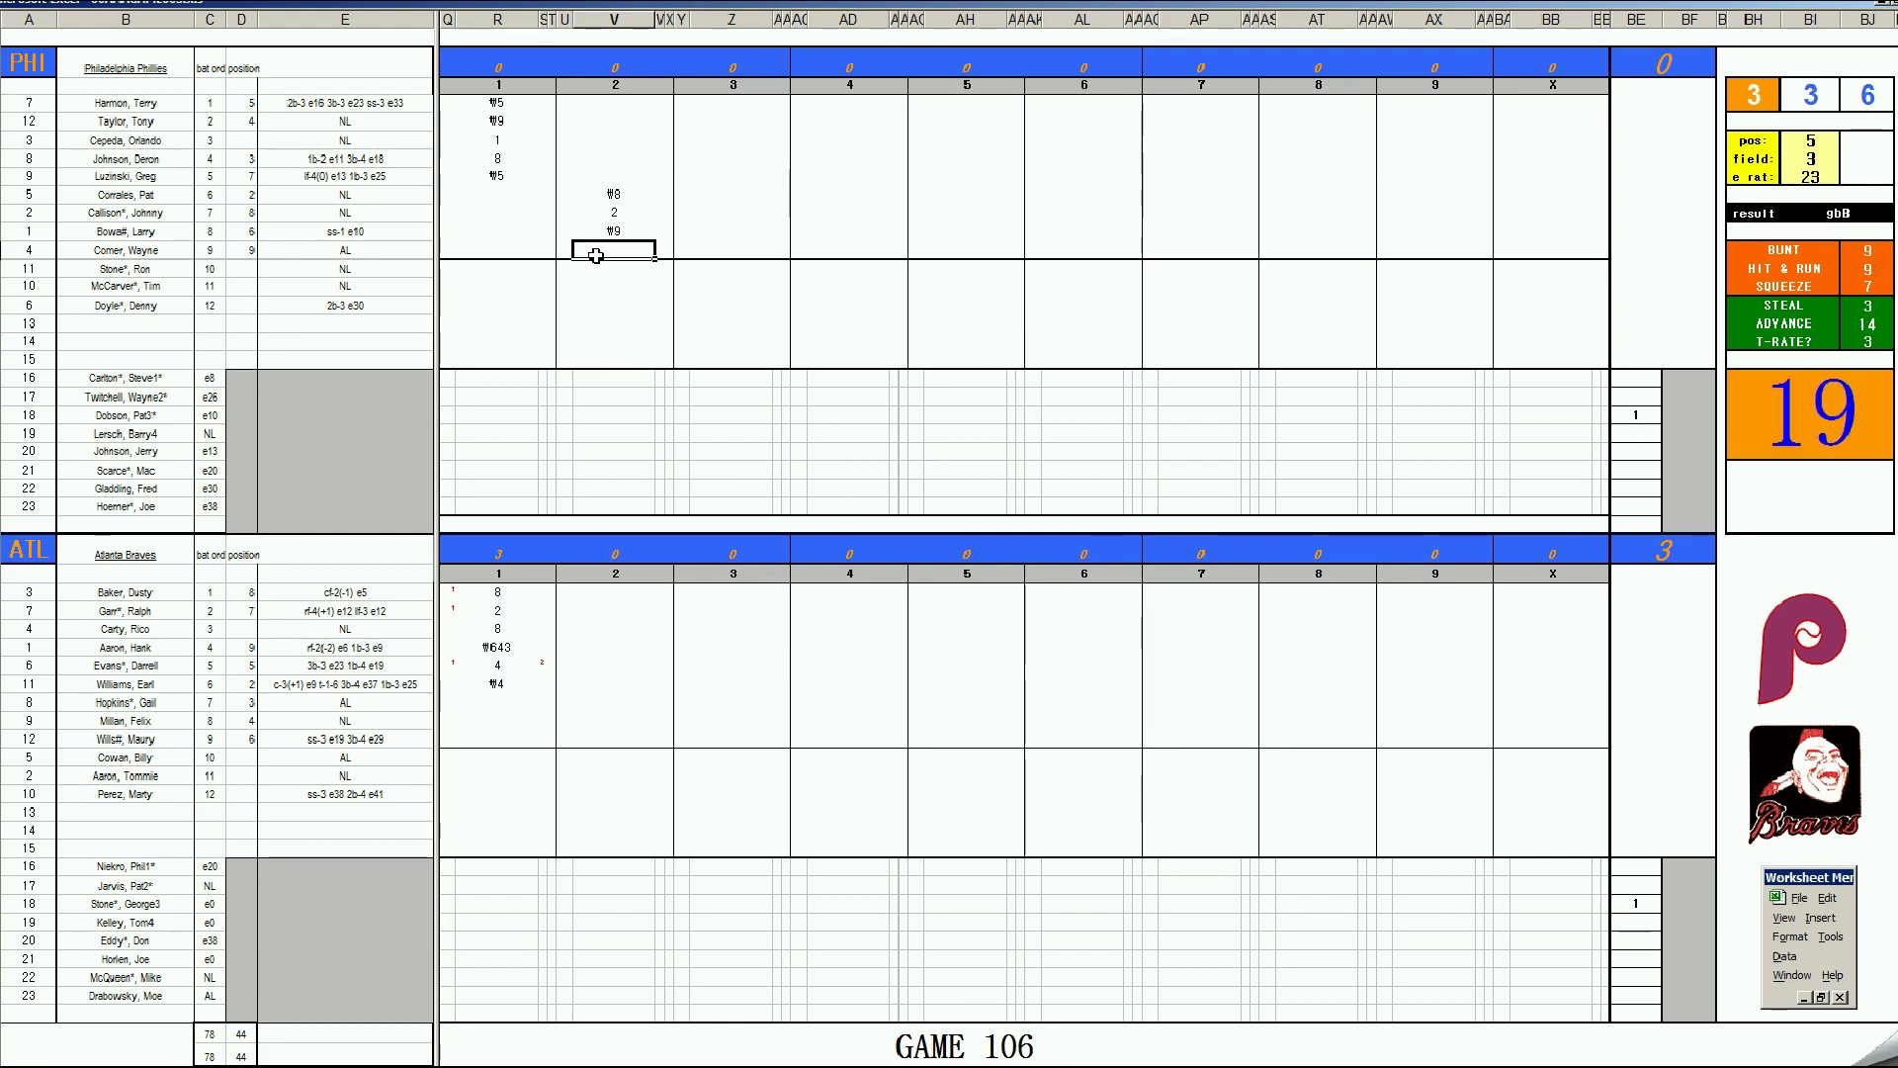
type("1")
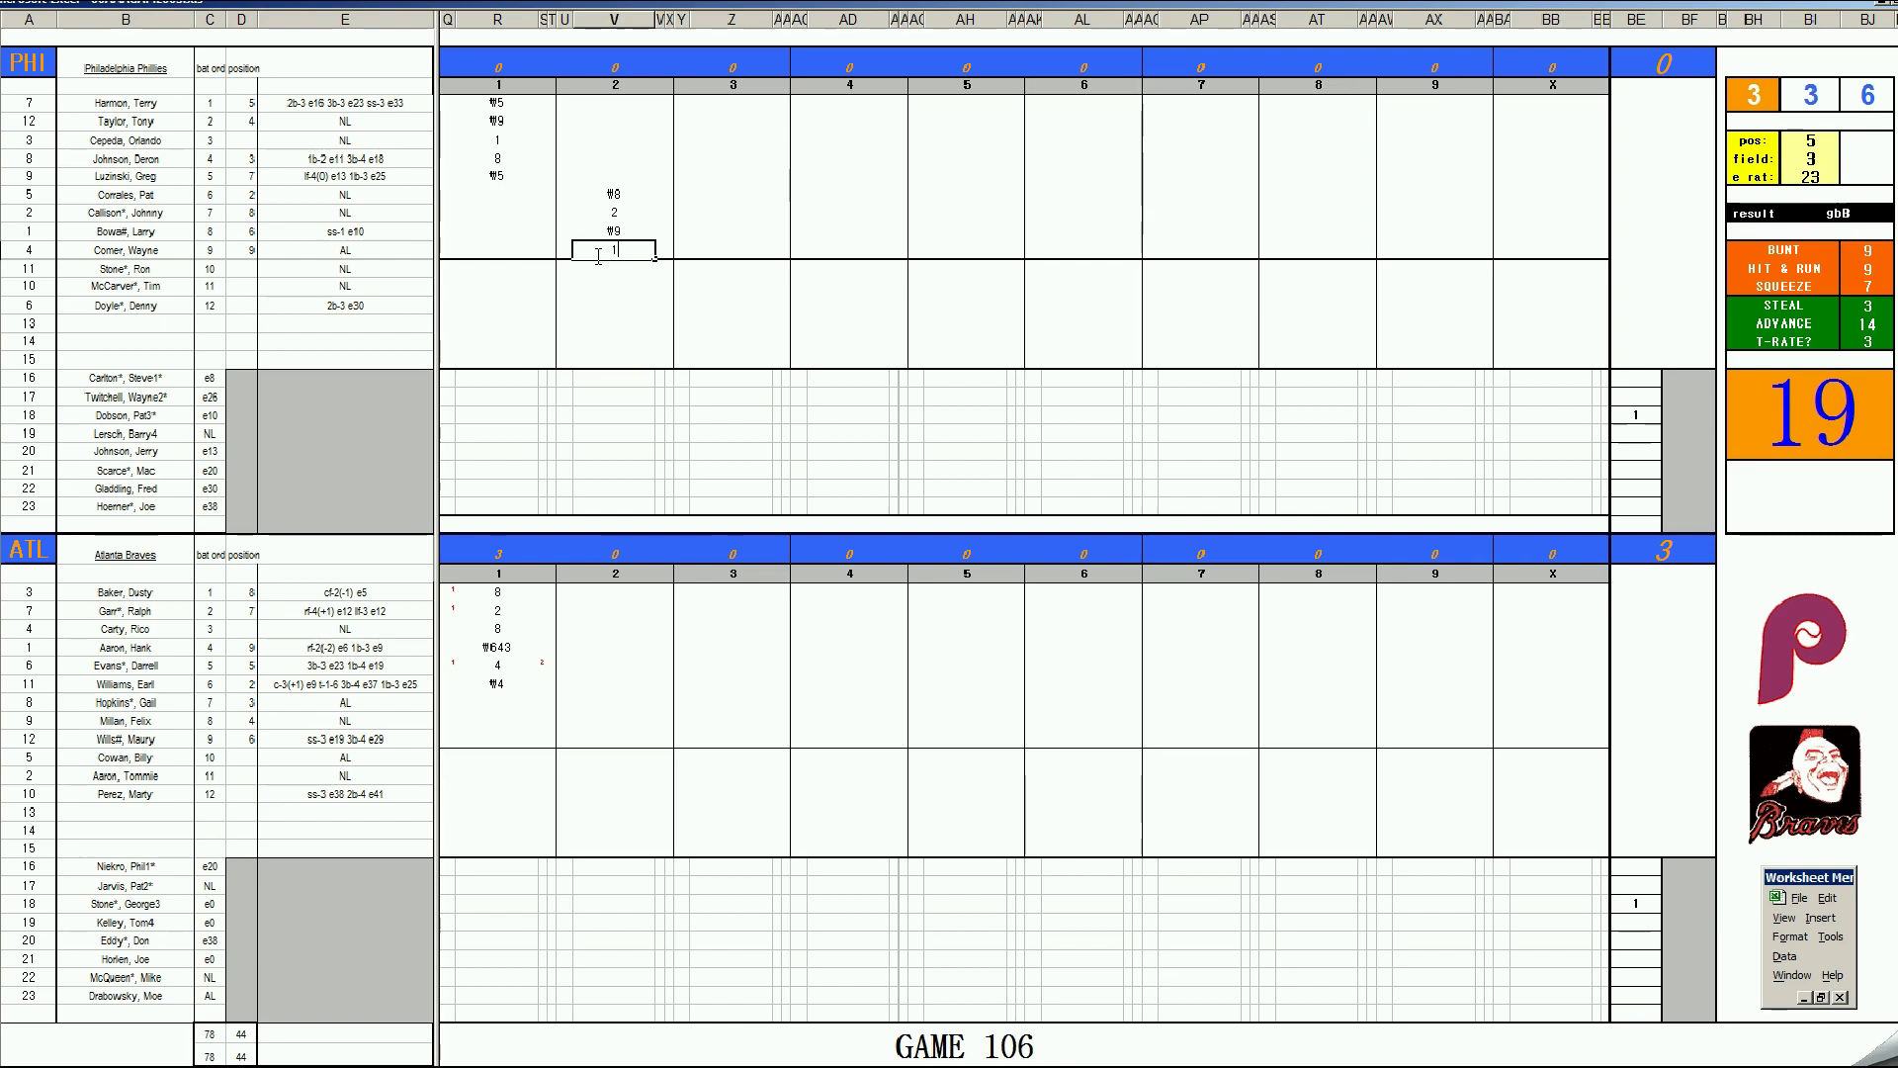
key("Return")
Step: Add the Phillies' advance and run marks, then fill the top of inning 2 with 1 and #7
key("Up")
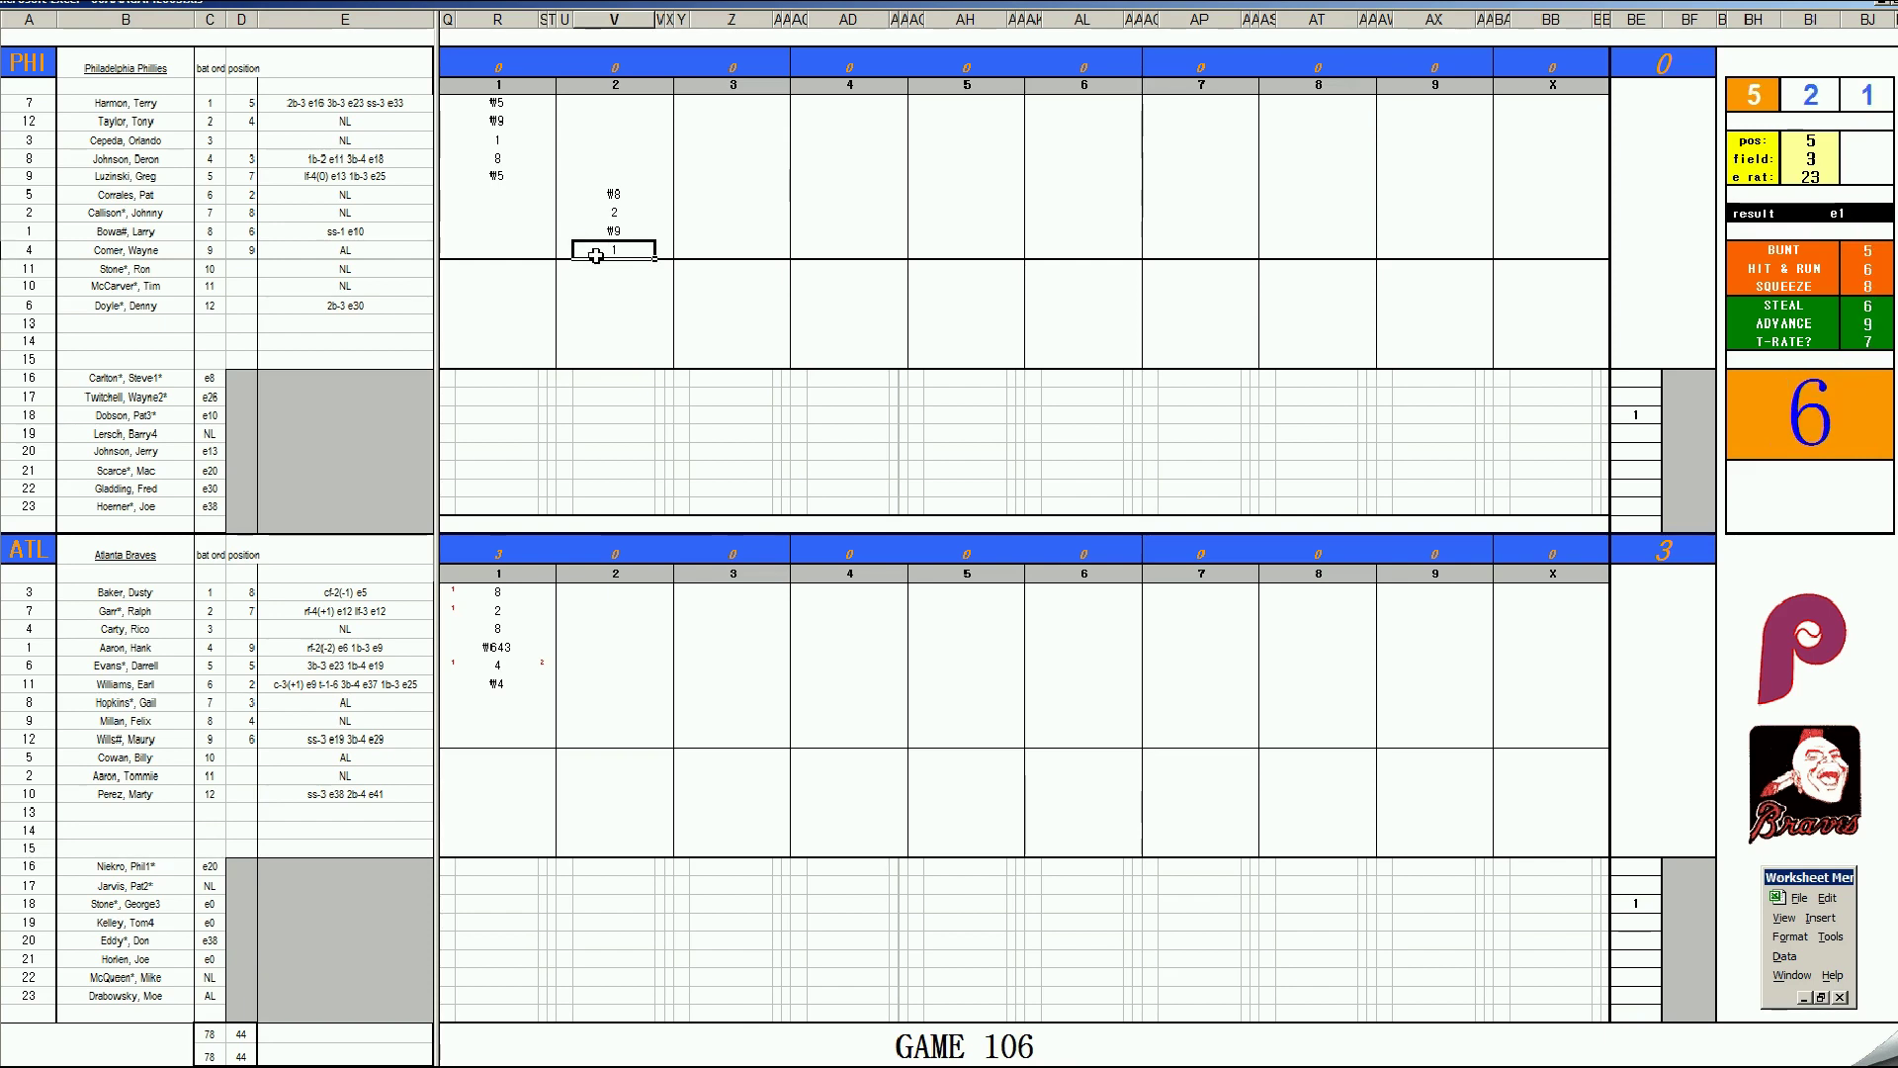
key("Right")
type("1")
key("Left")
key("Left")
key("Up")
key("Up")
type("1")
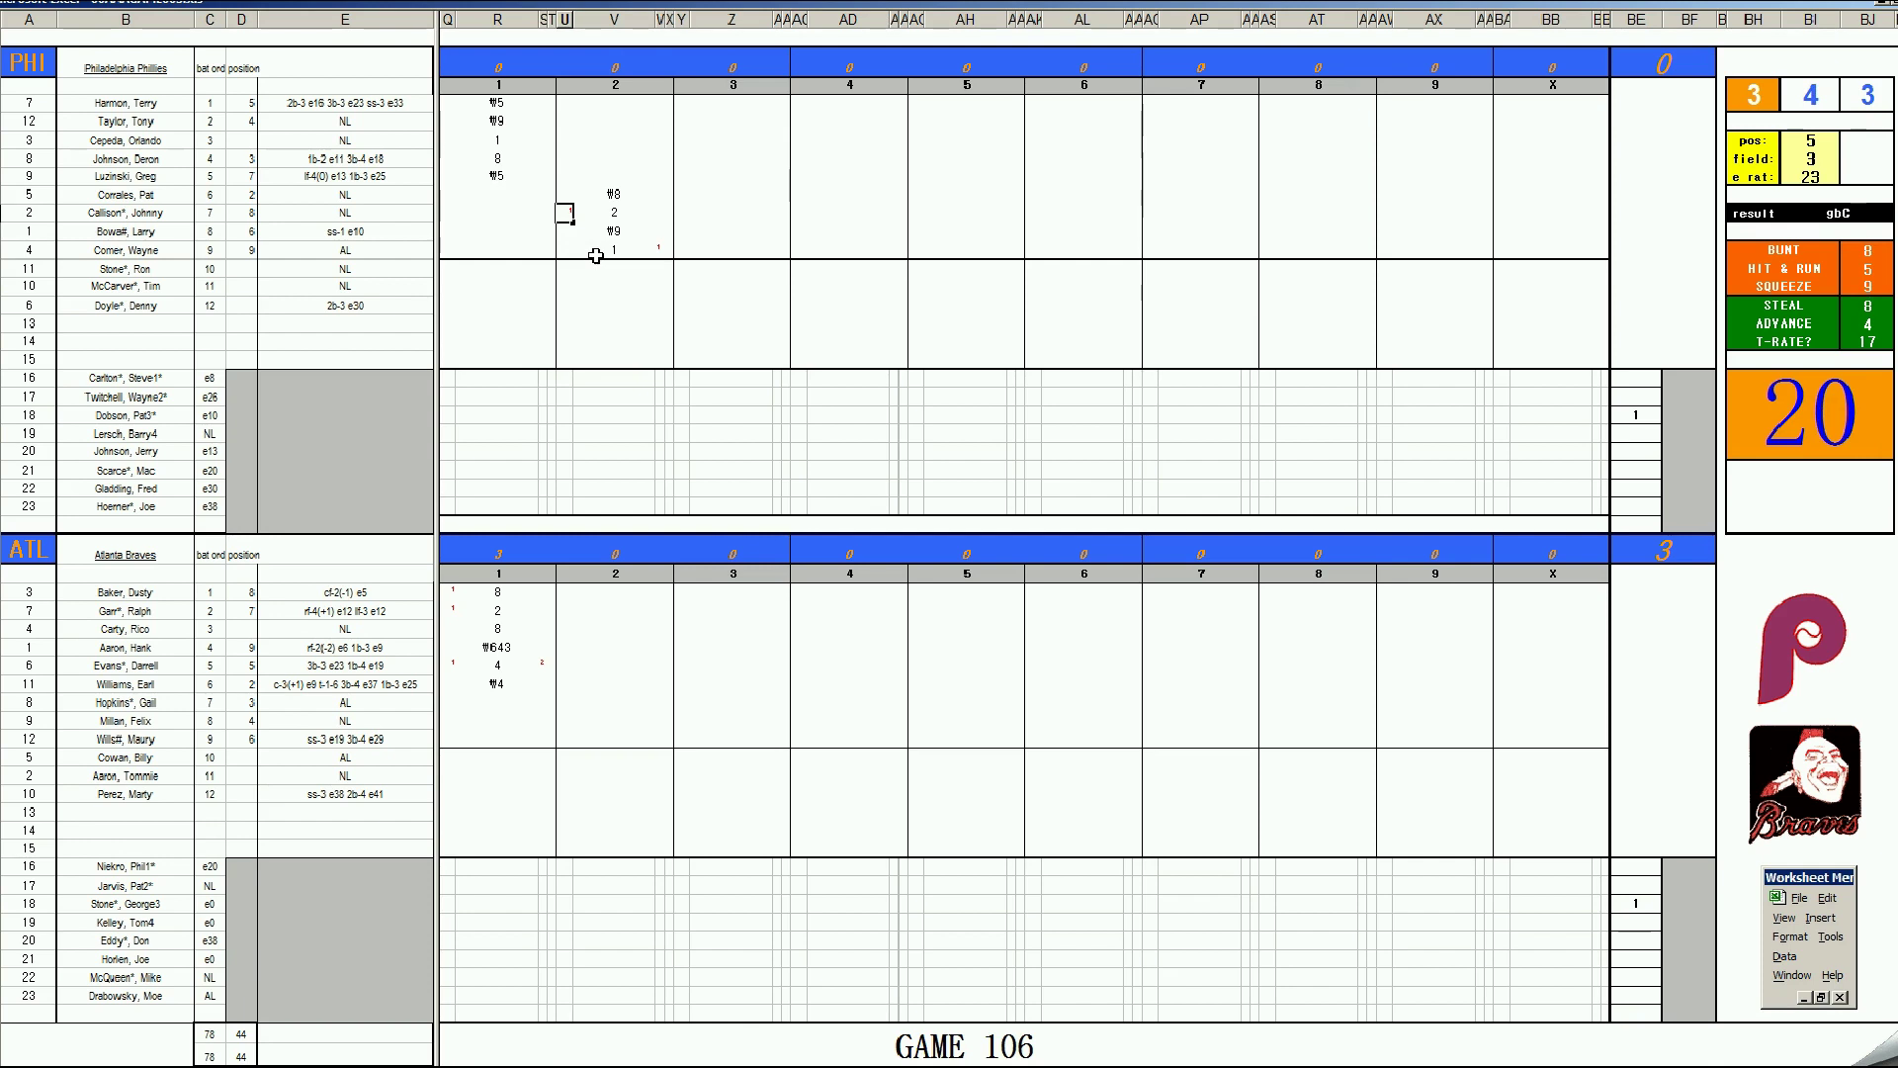
key("Right")
key("Up")
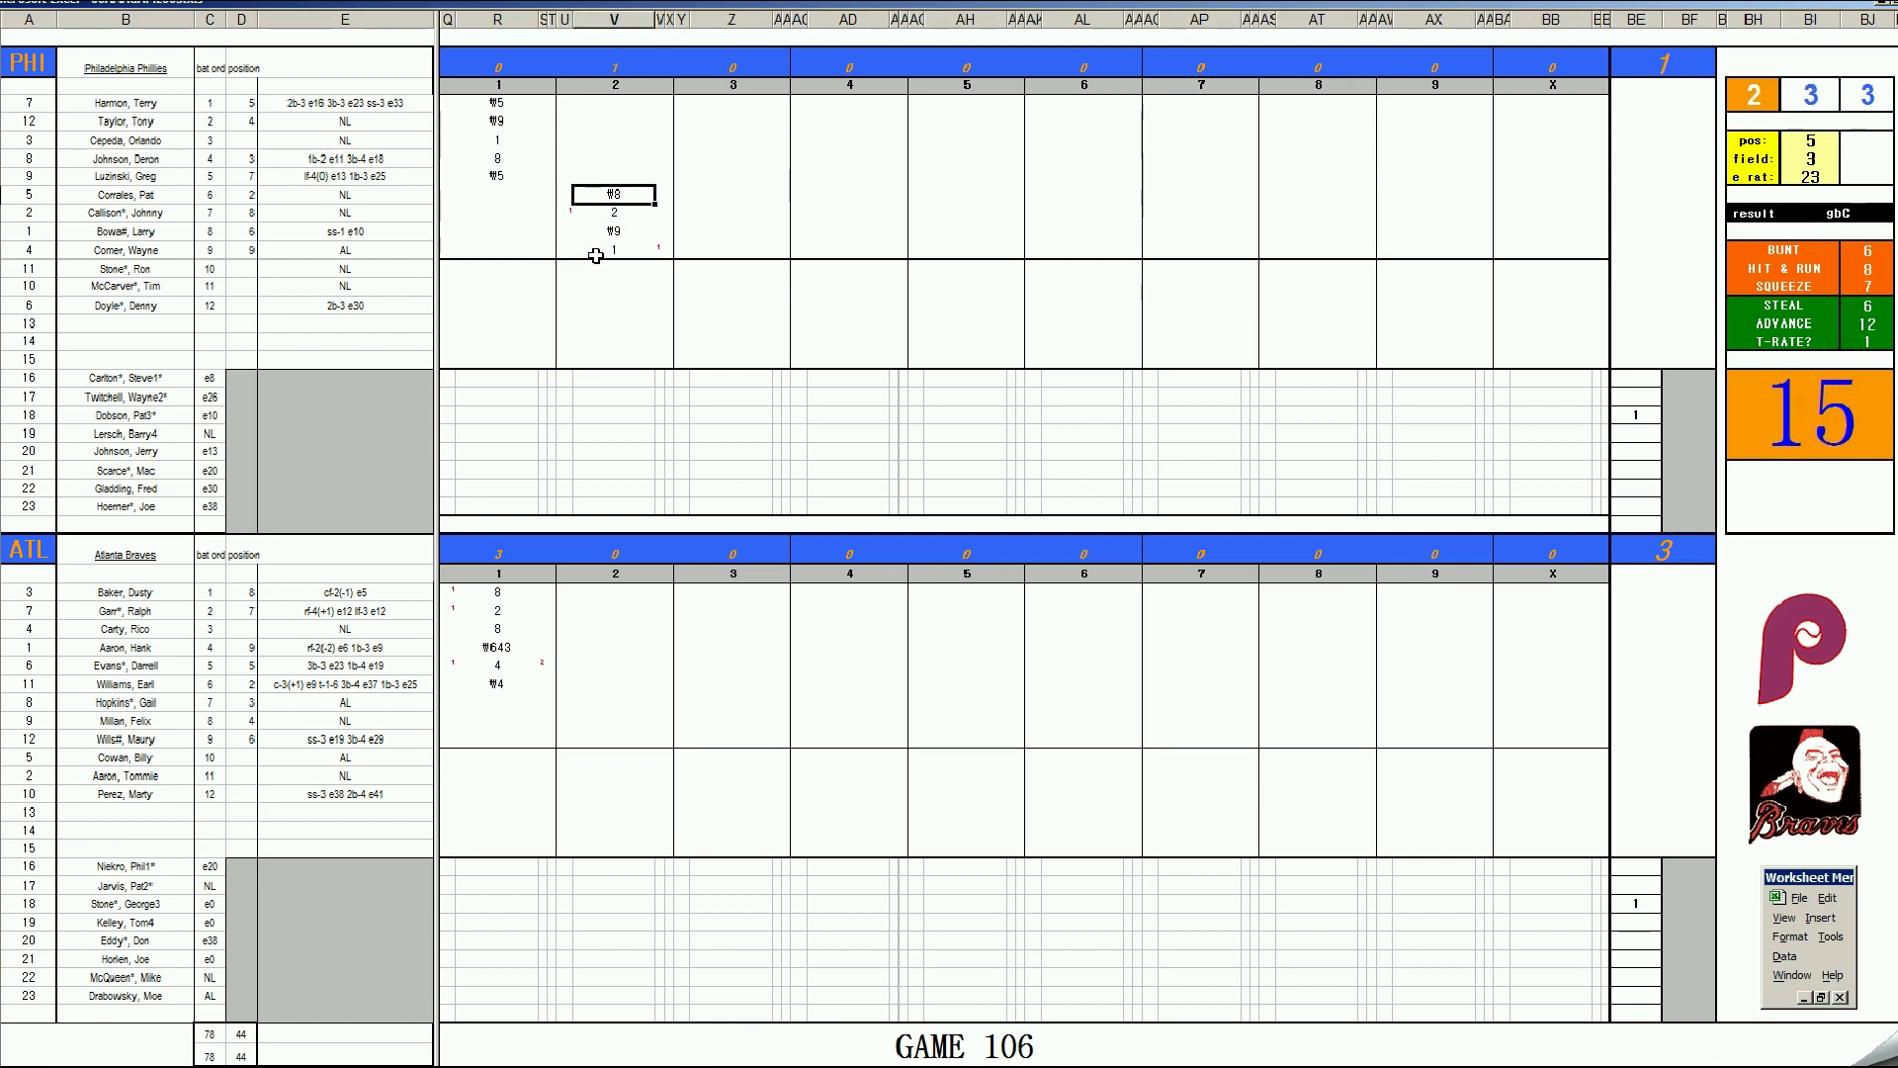
key("Up")
key("Up")
key("Up")
key("Up")
key("Up")
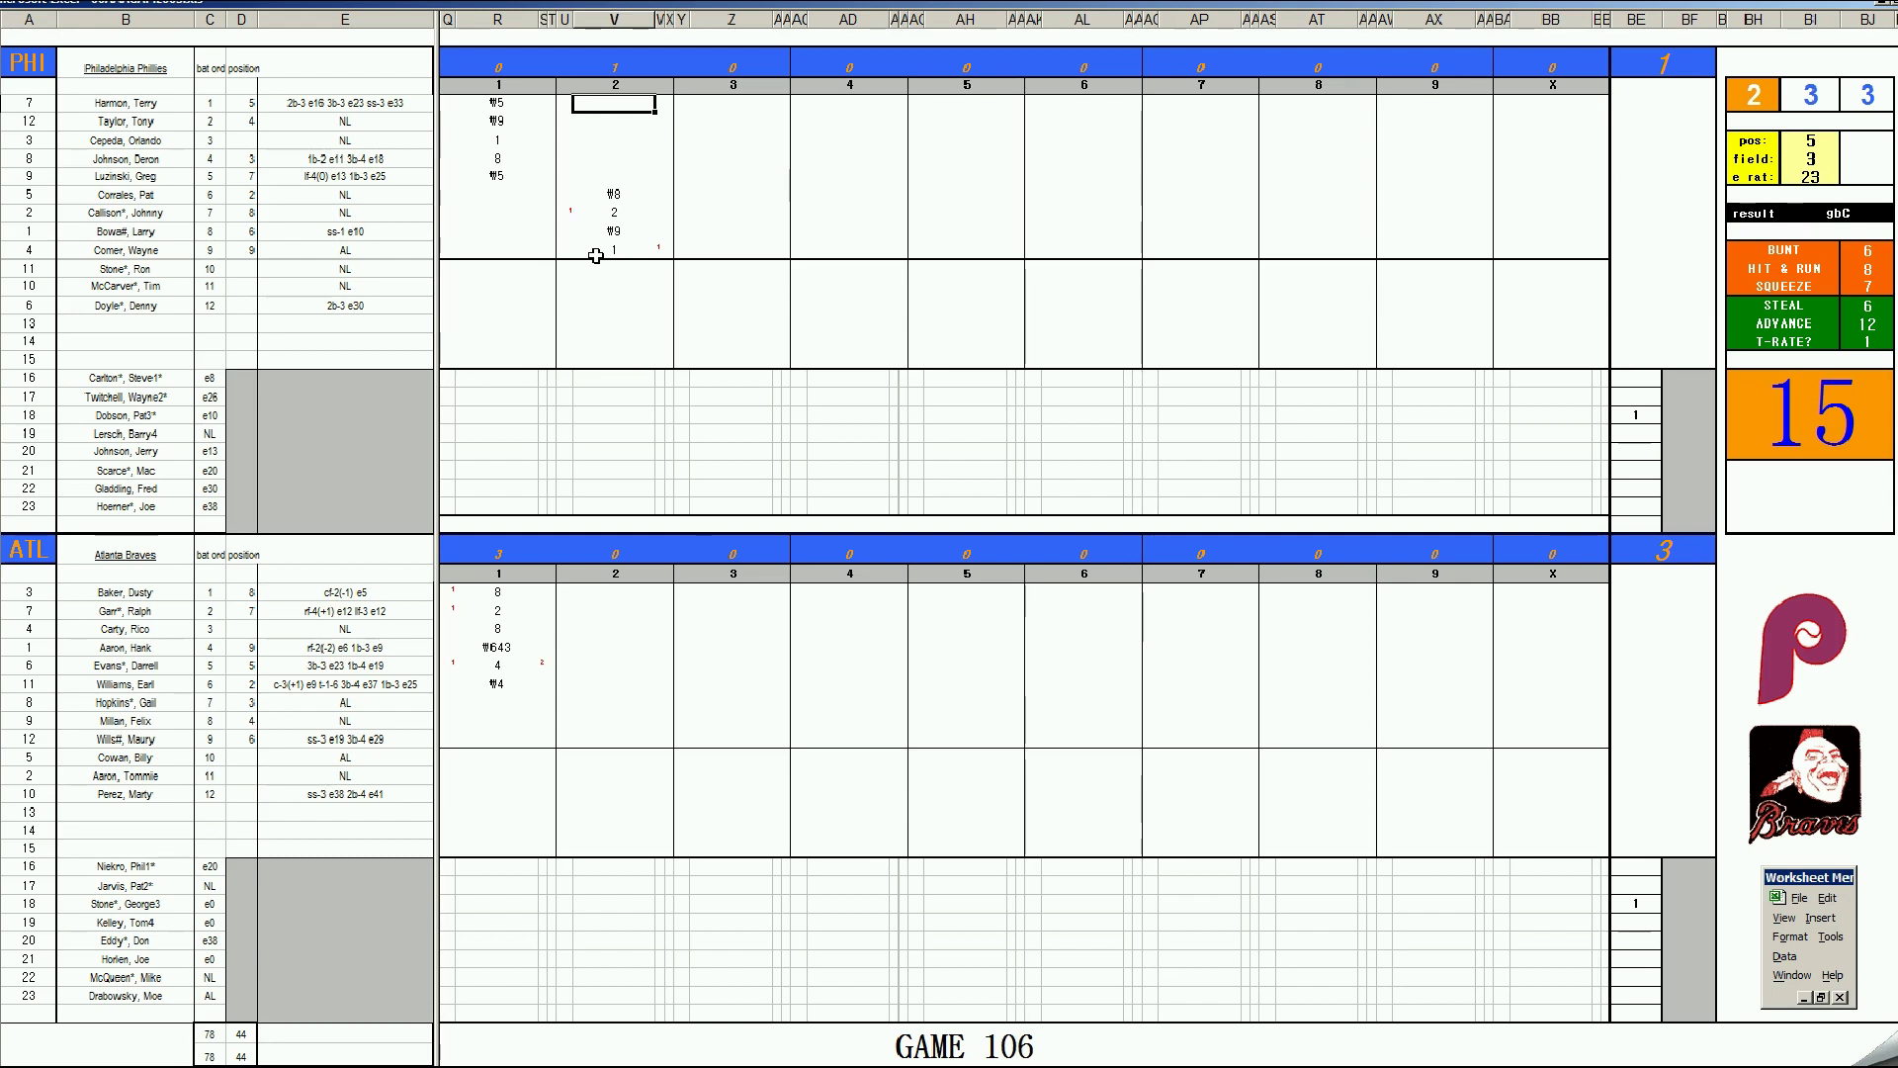
type("1")
key("Return")
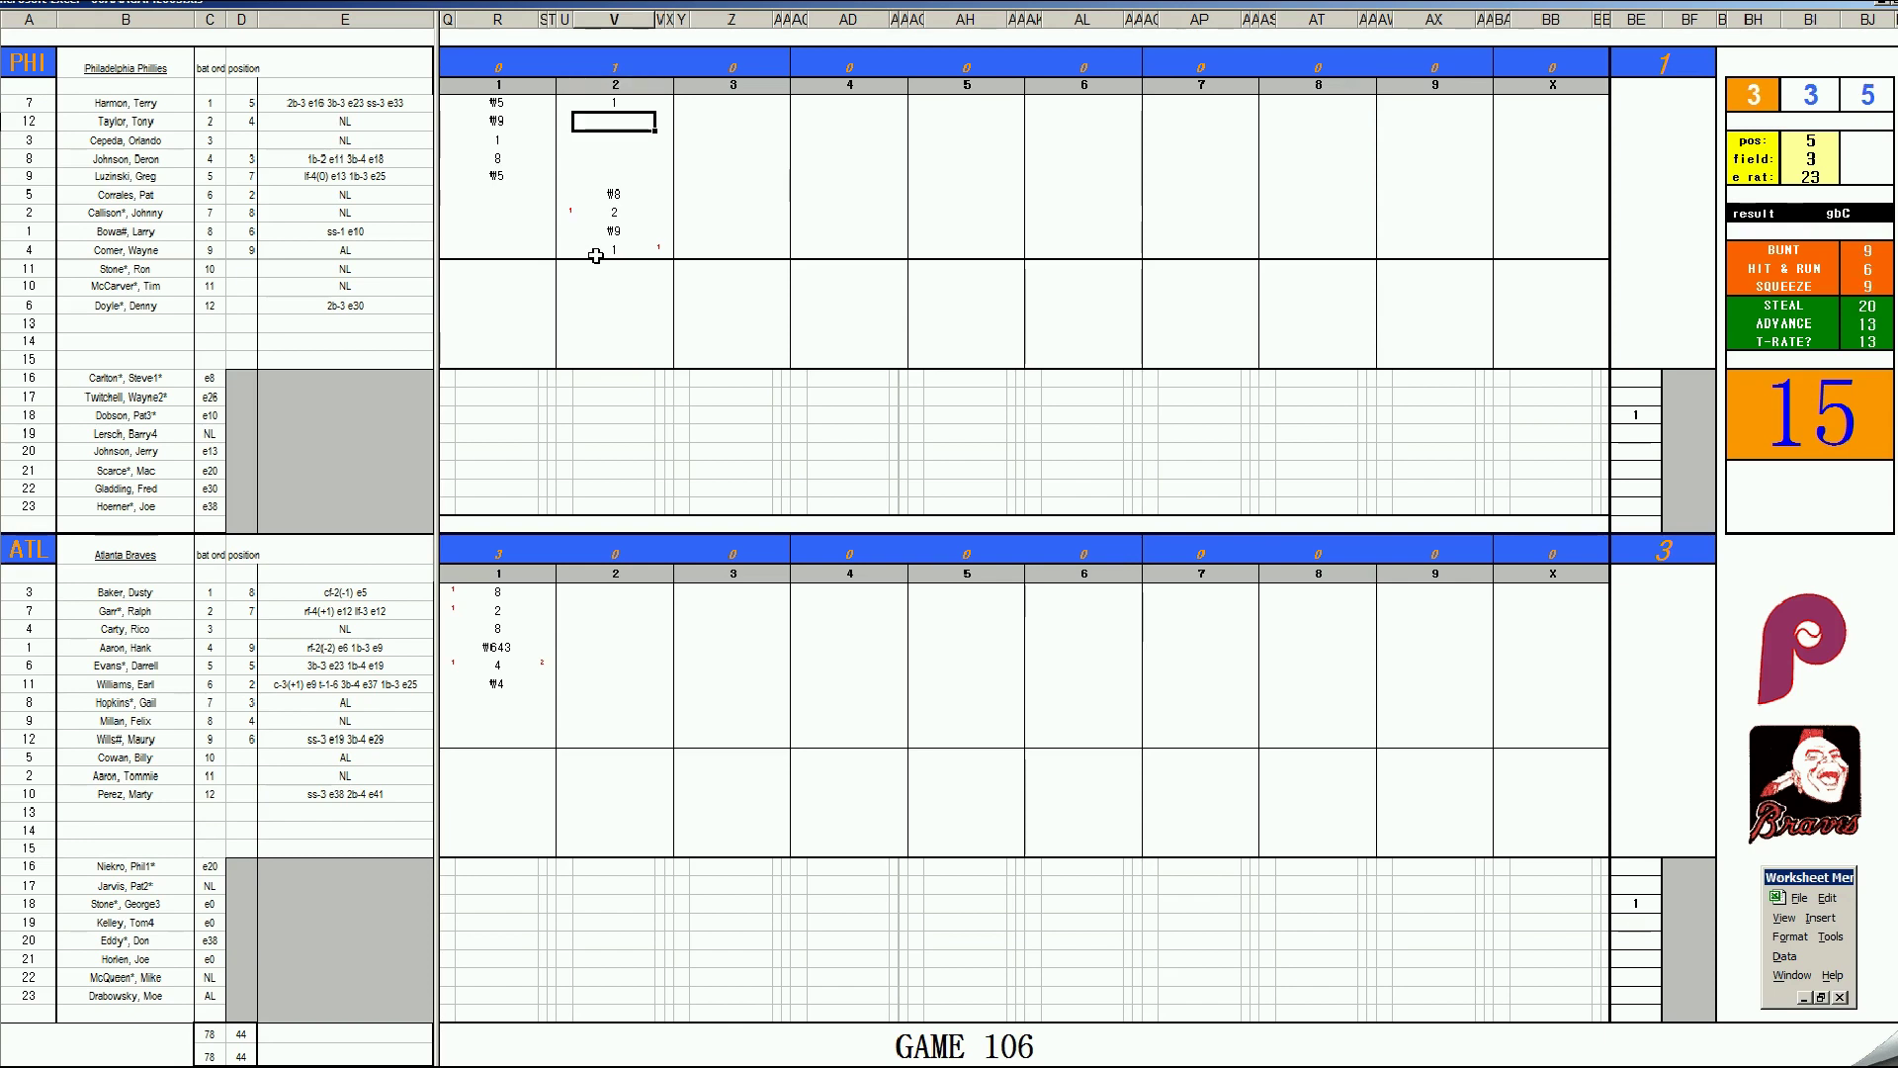
type("#7")
left_click(602, 703)
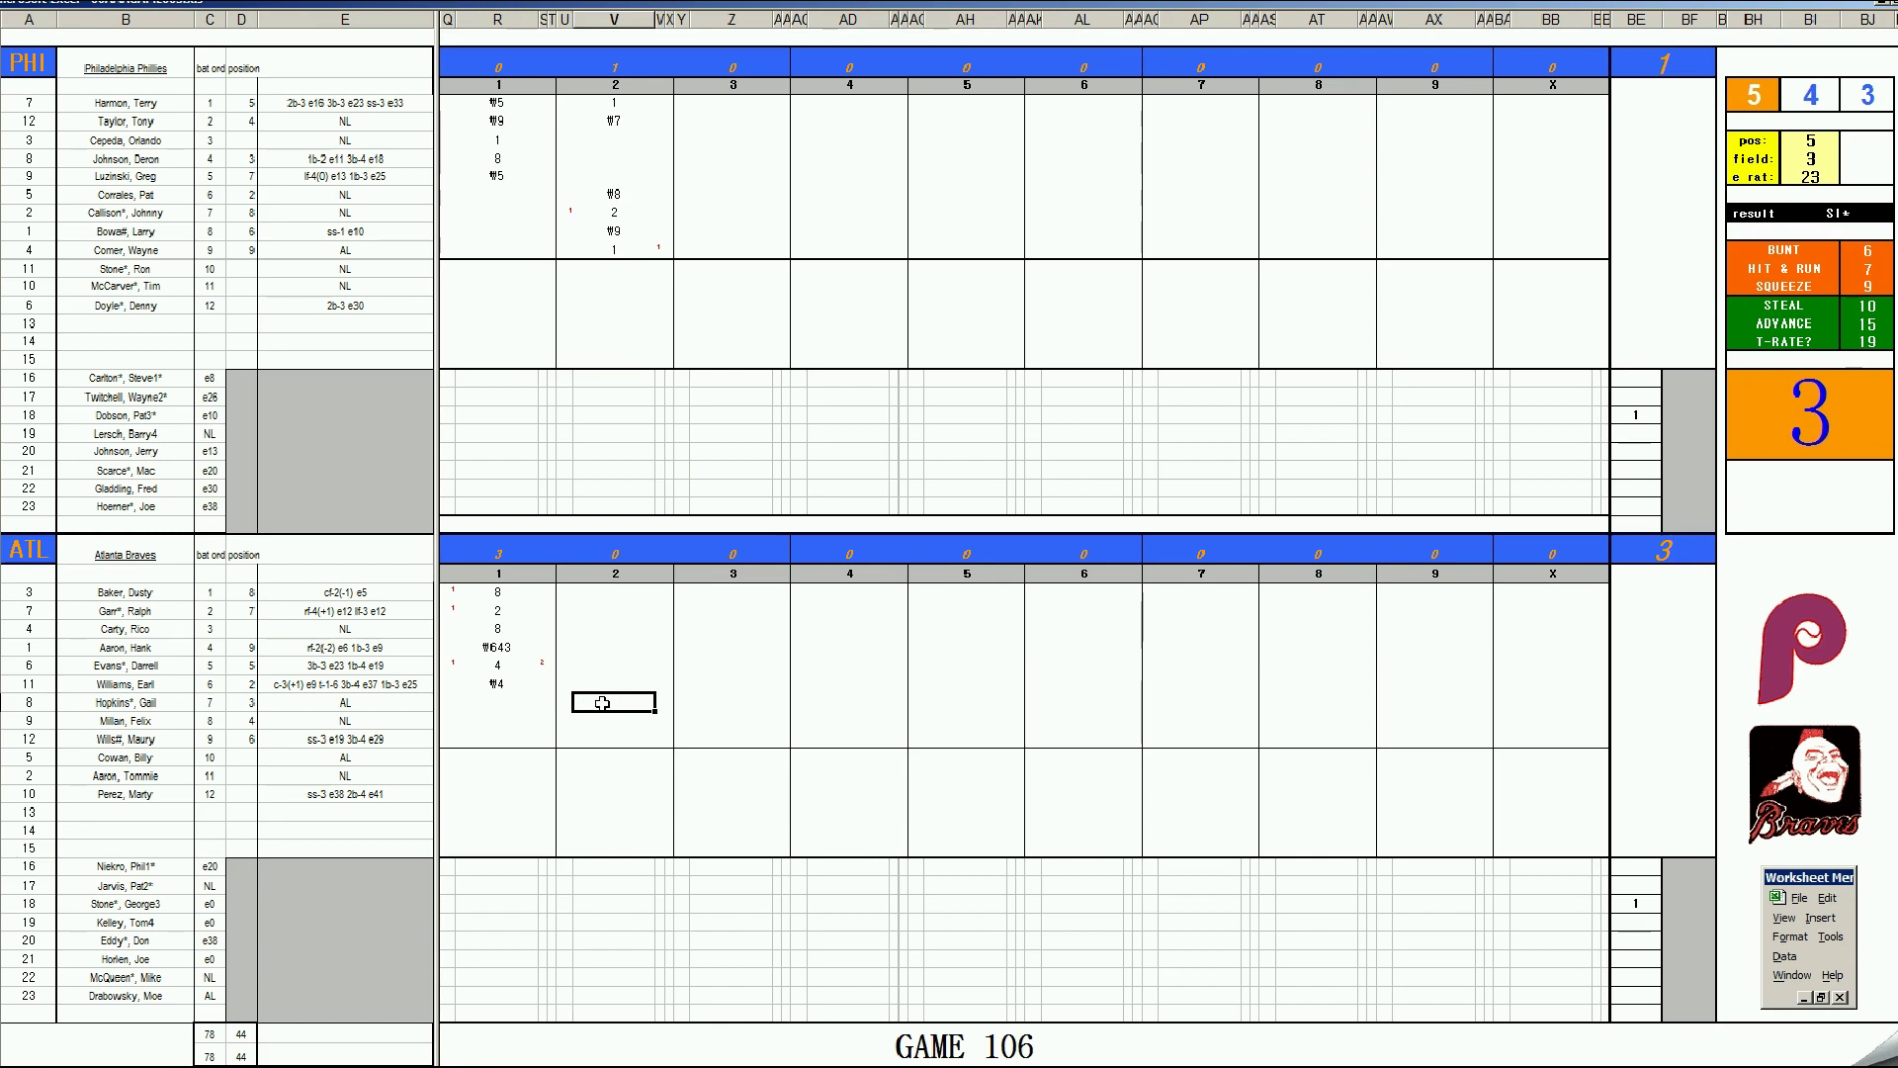
Step: Score the Braves' second inning as k, #7 and k
type("k")
key("Return")
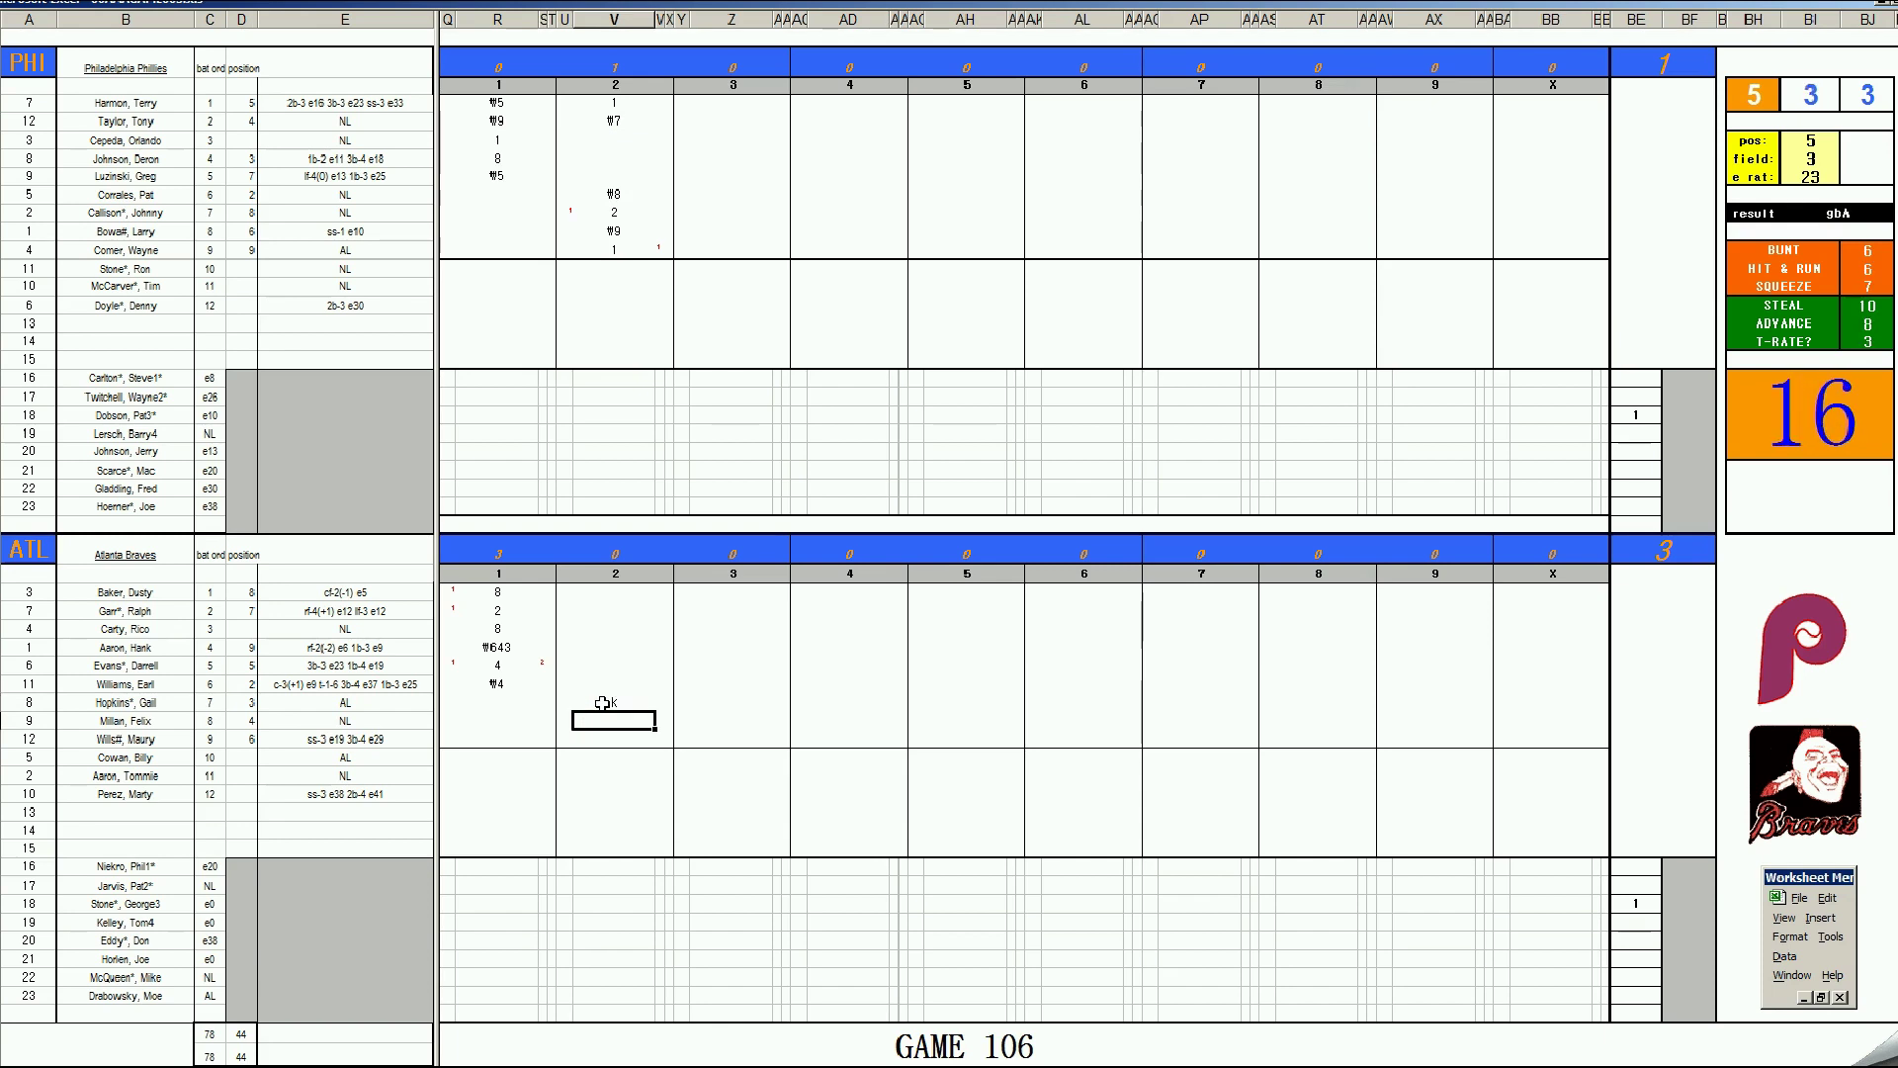
type("#7")
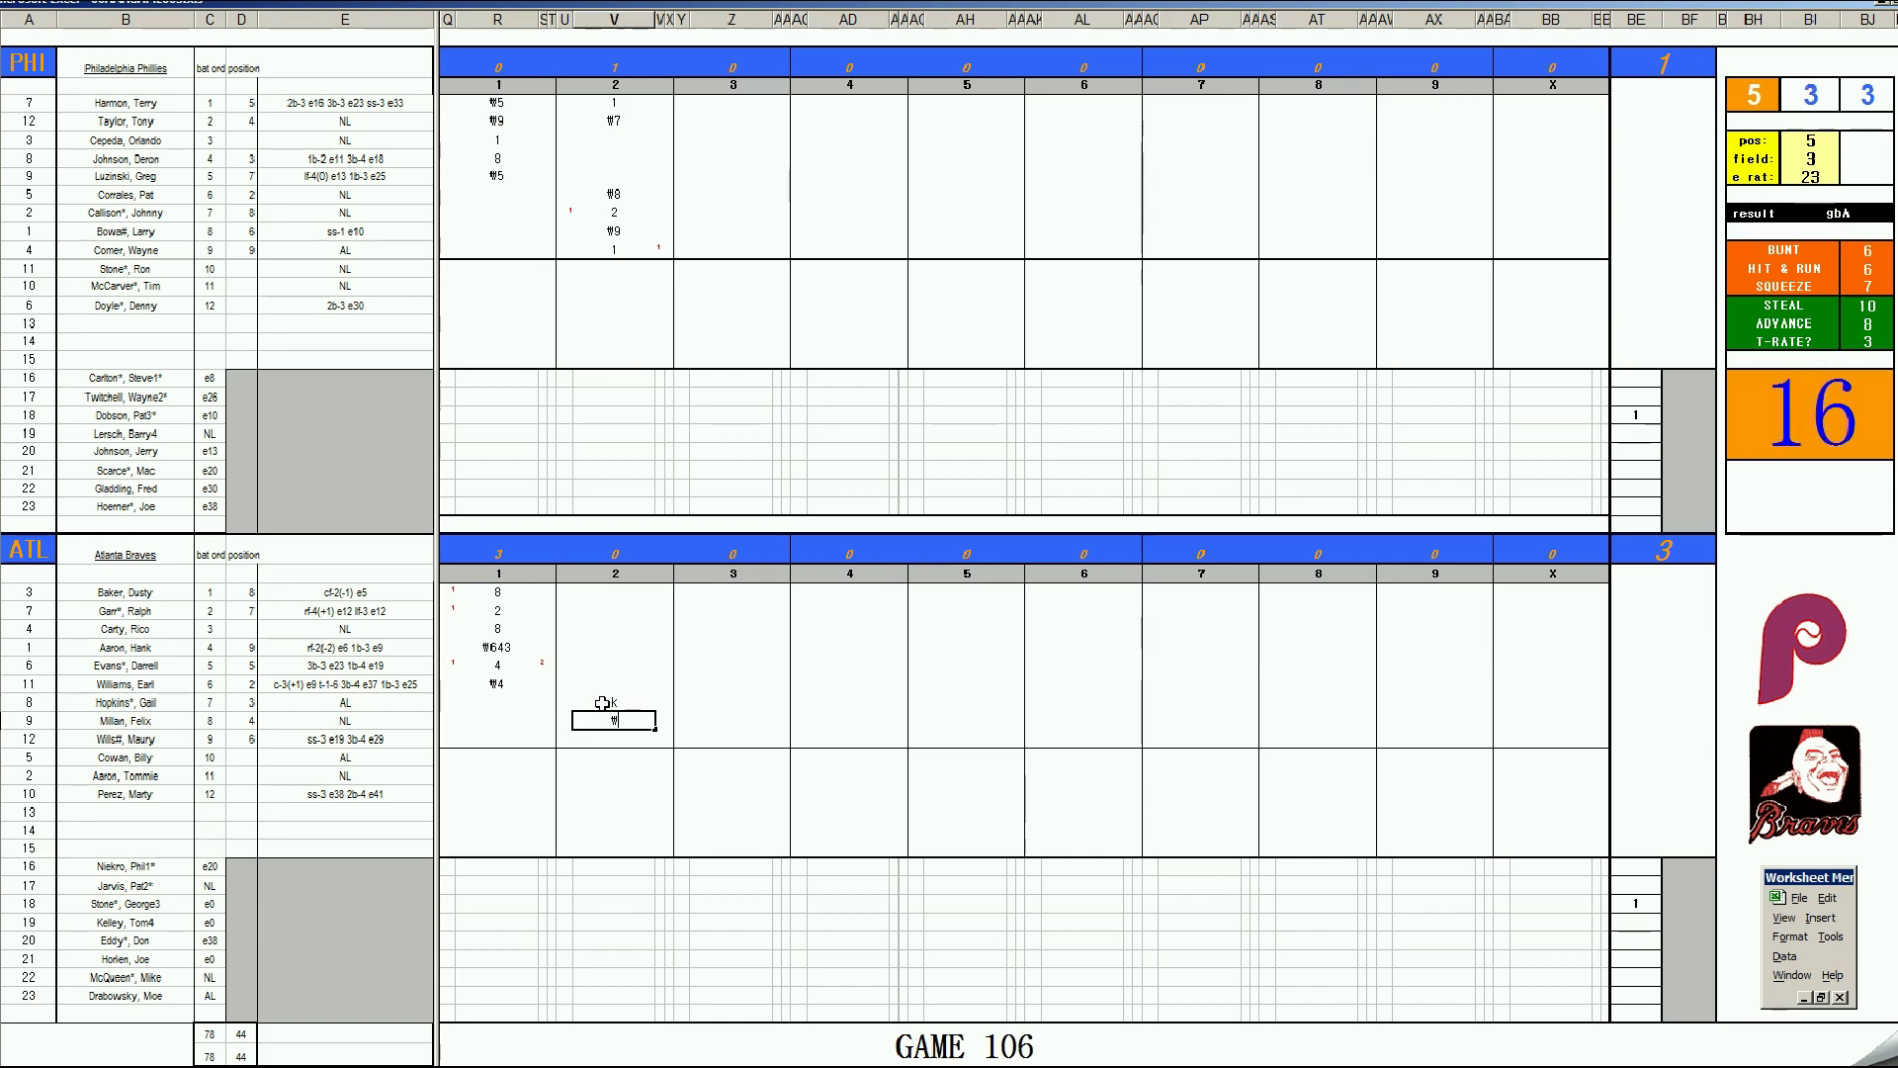
key("Return")
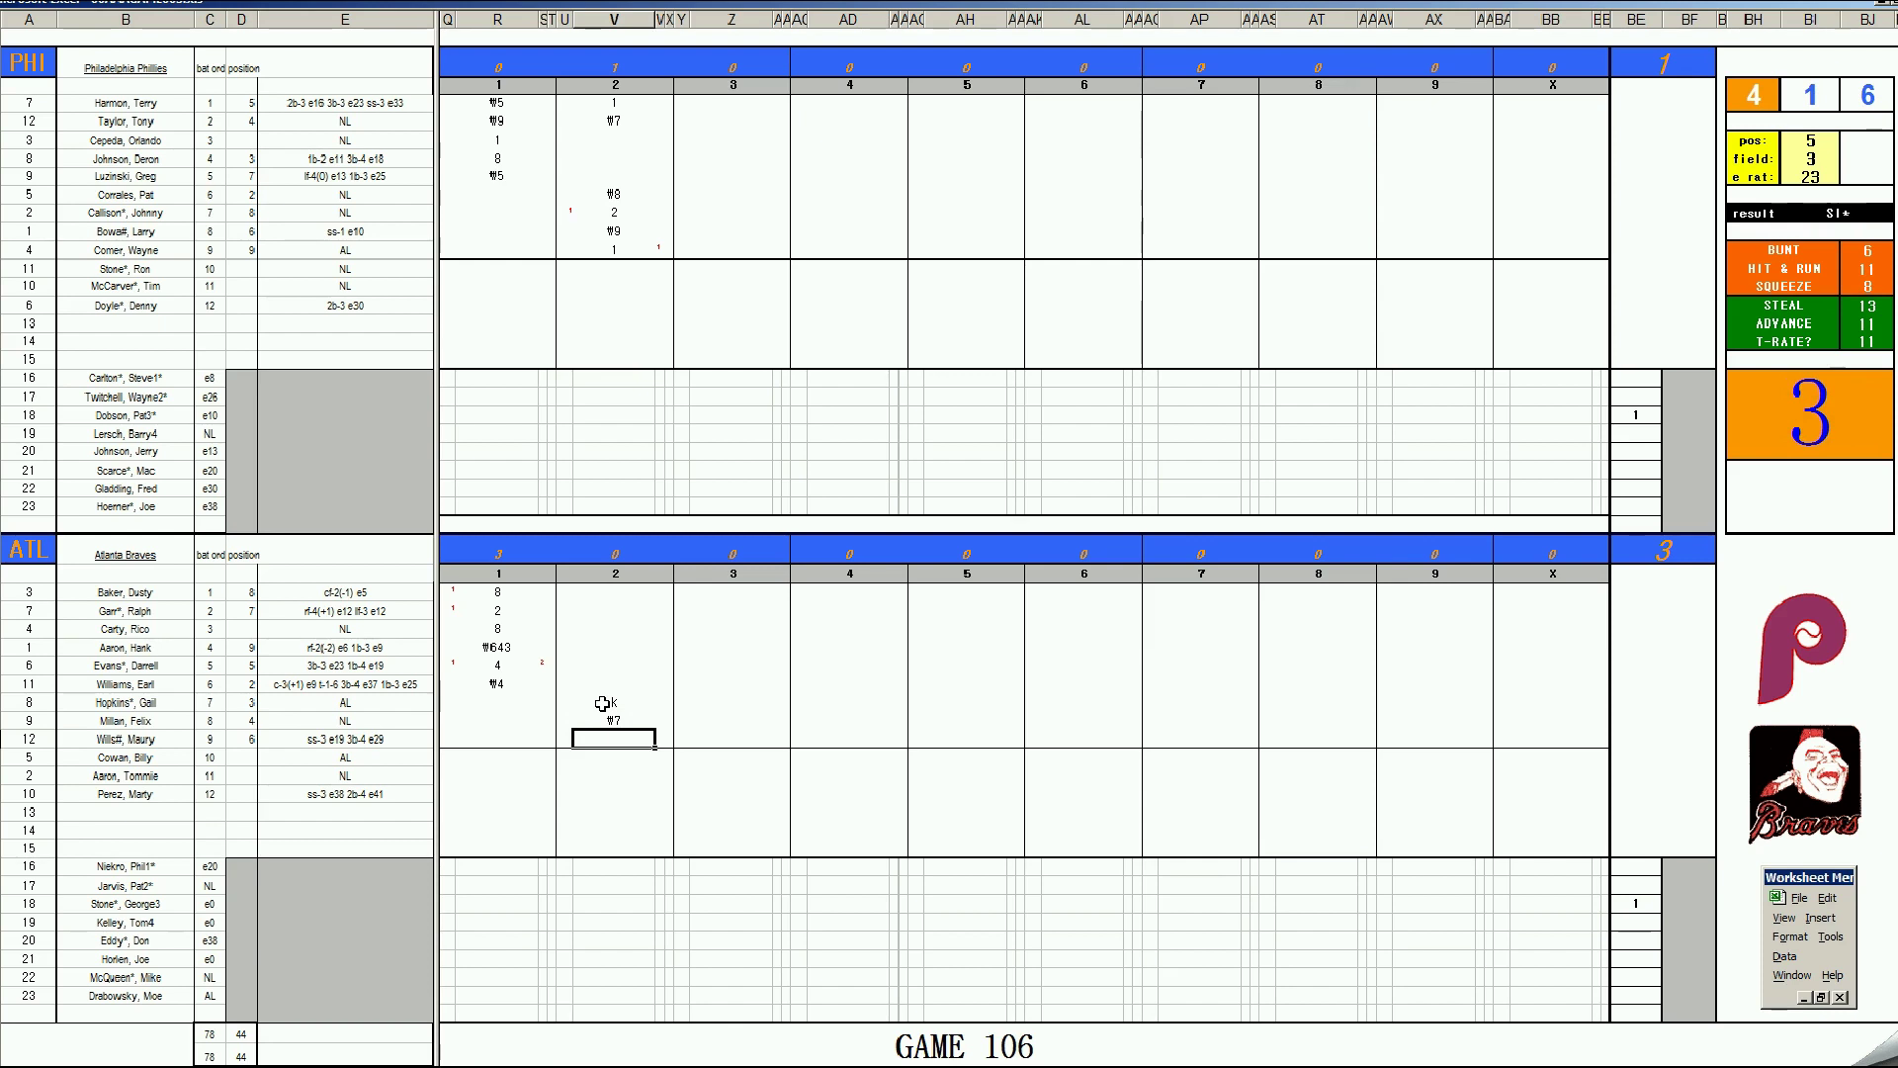
type("k")
Step: Score the Phillies' third inning as #8, 8, k, #43
left_click(699, 144)
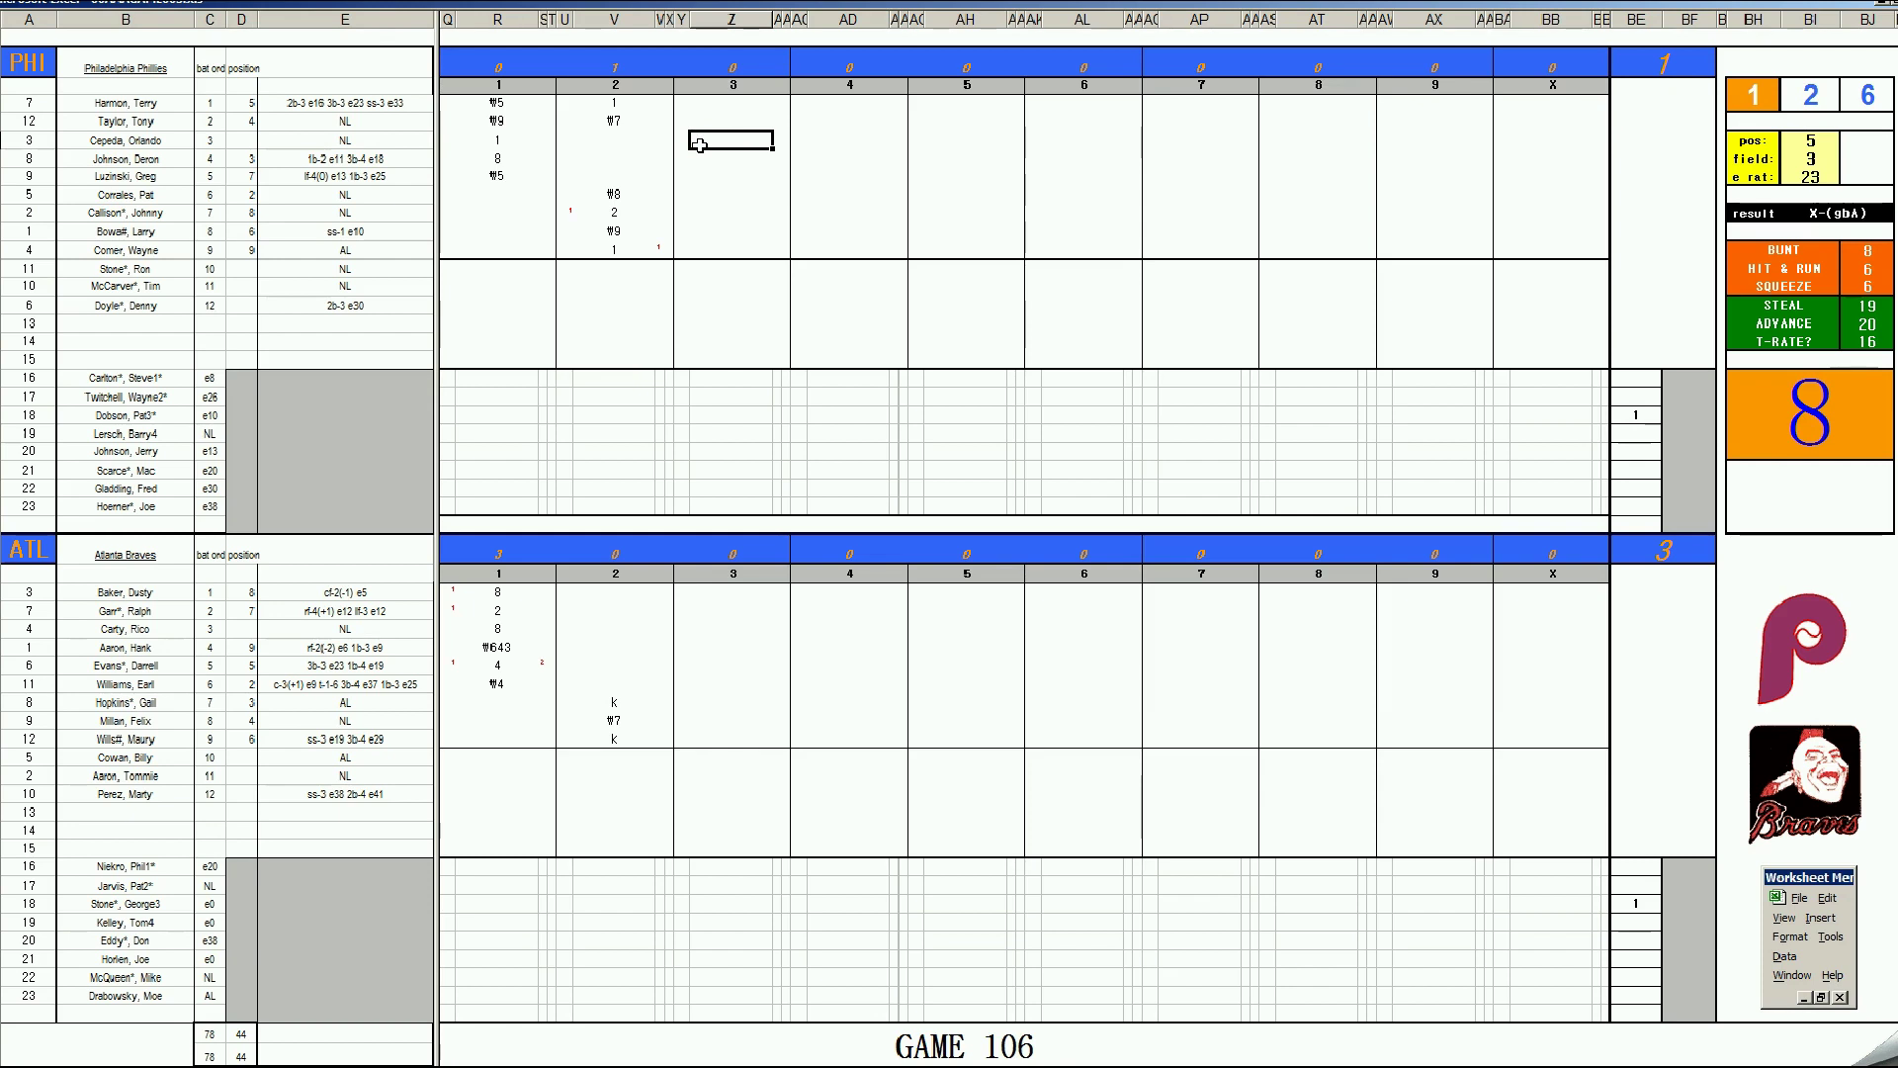
type("#")
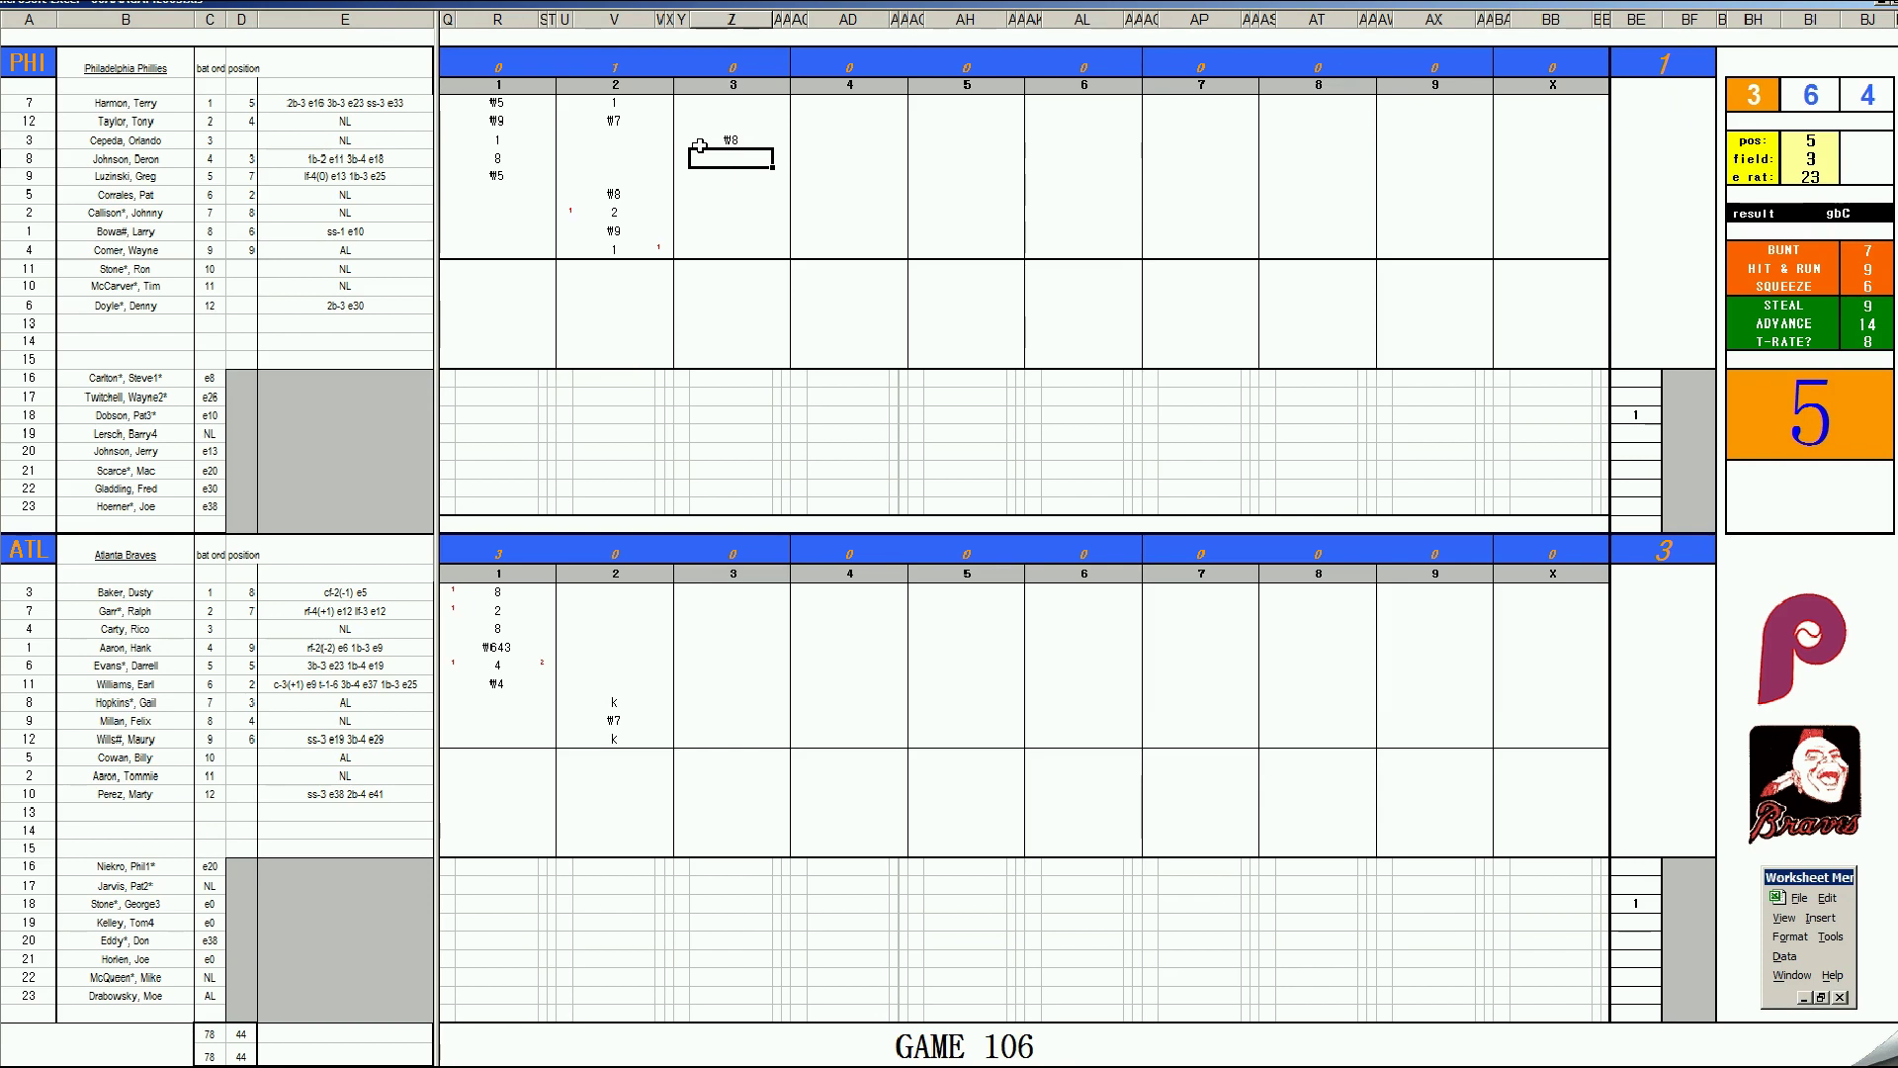
type("8")
key("Return")
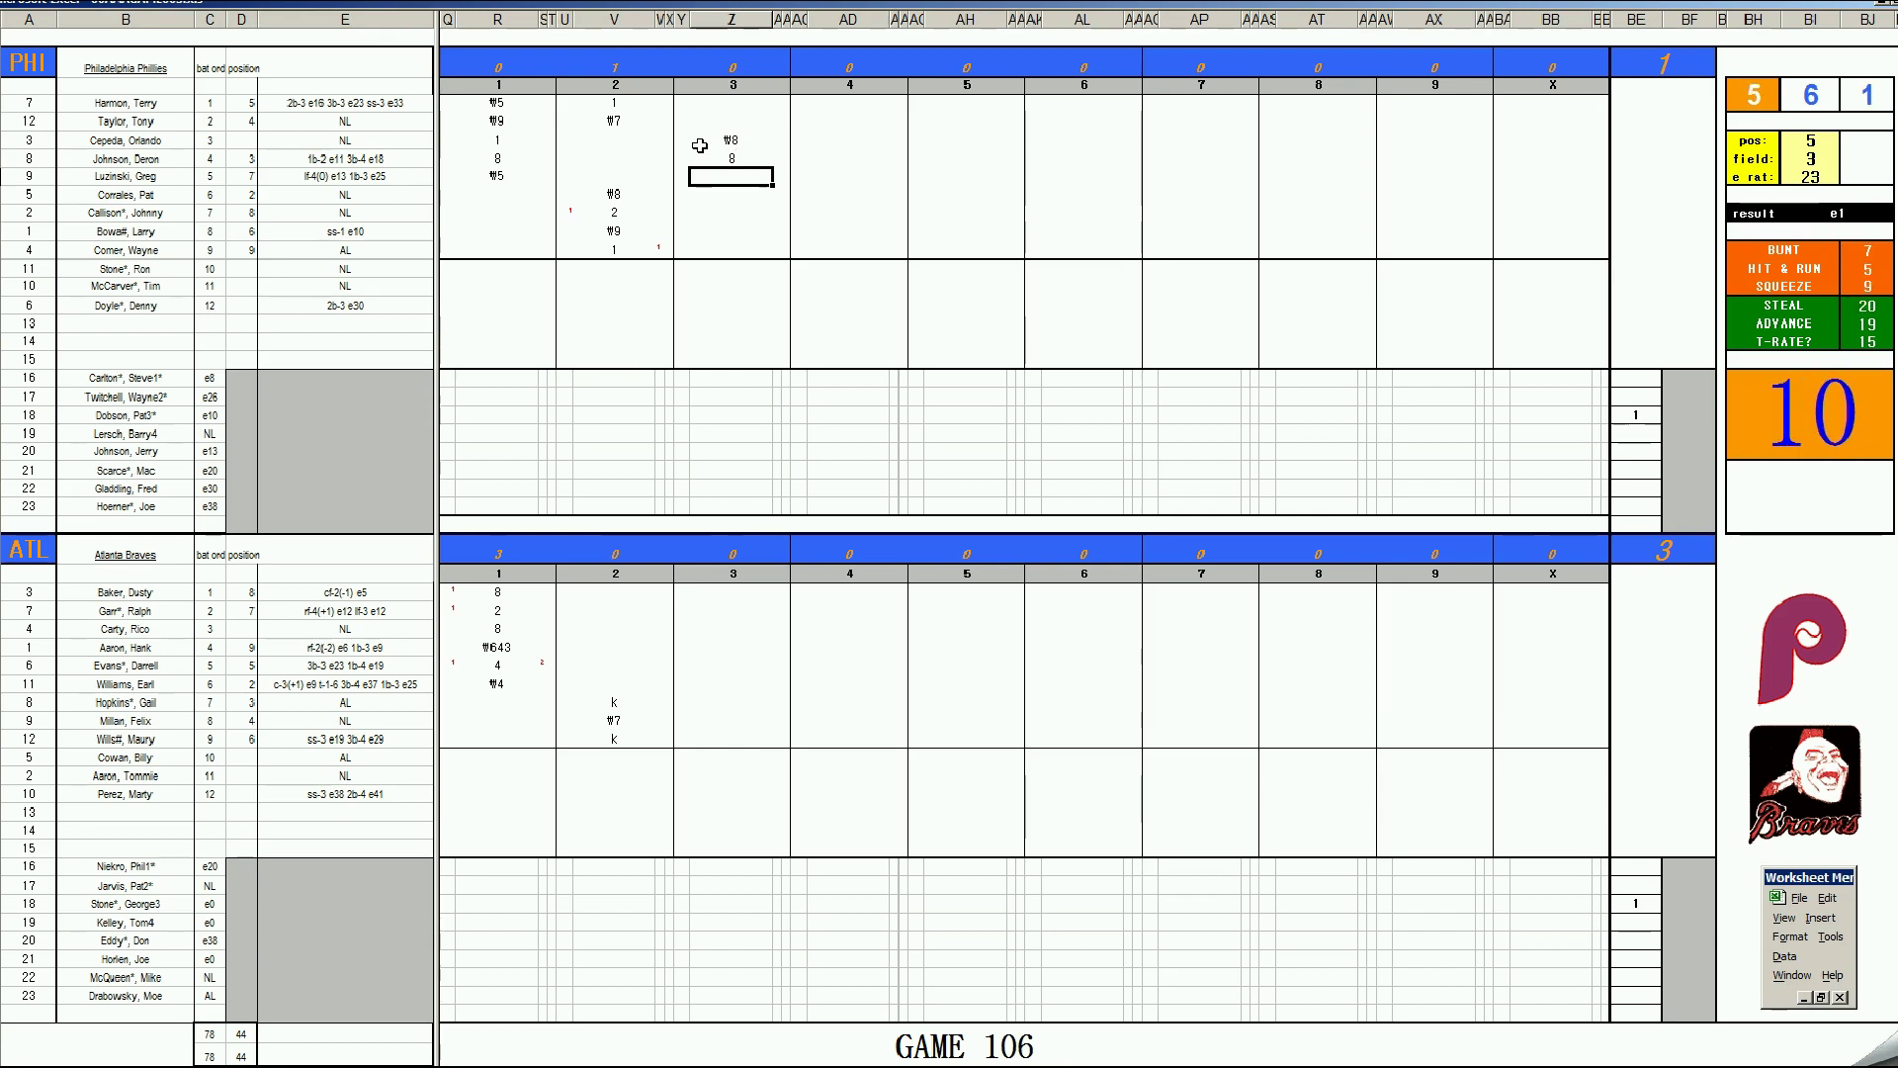
type("k")
key("Return")
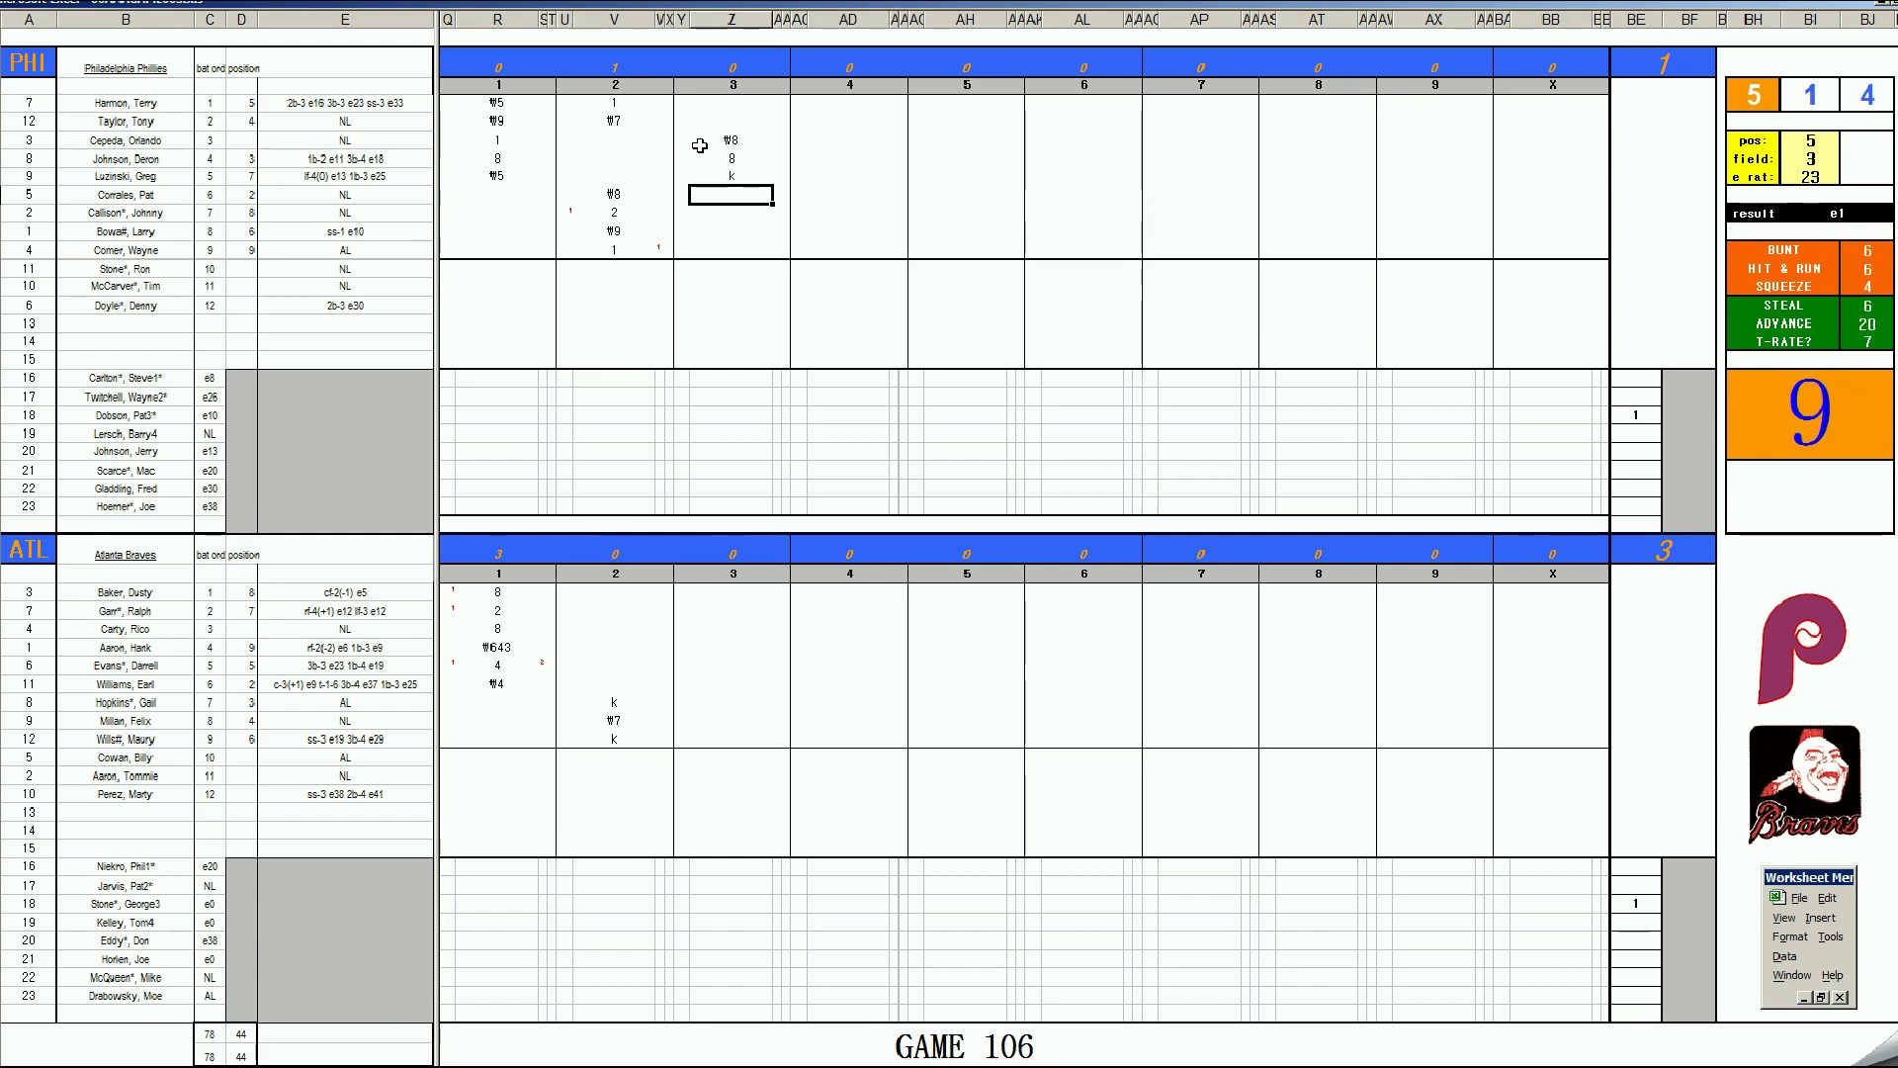
type("#43")
Step: Score the Braves' third inning as 1, #43, 1, k, k
left_click(728, 591)
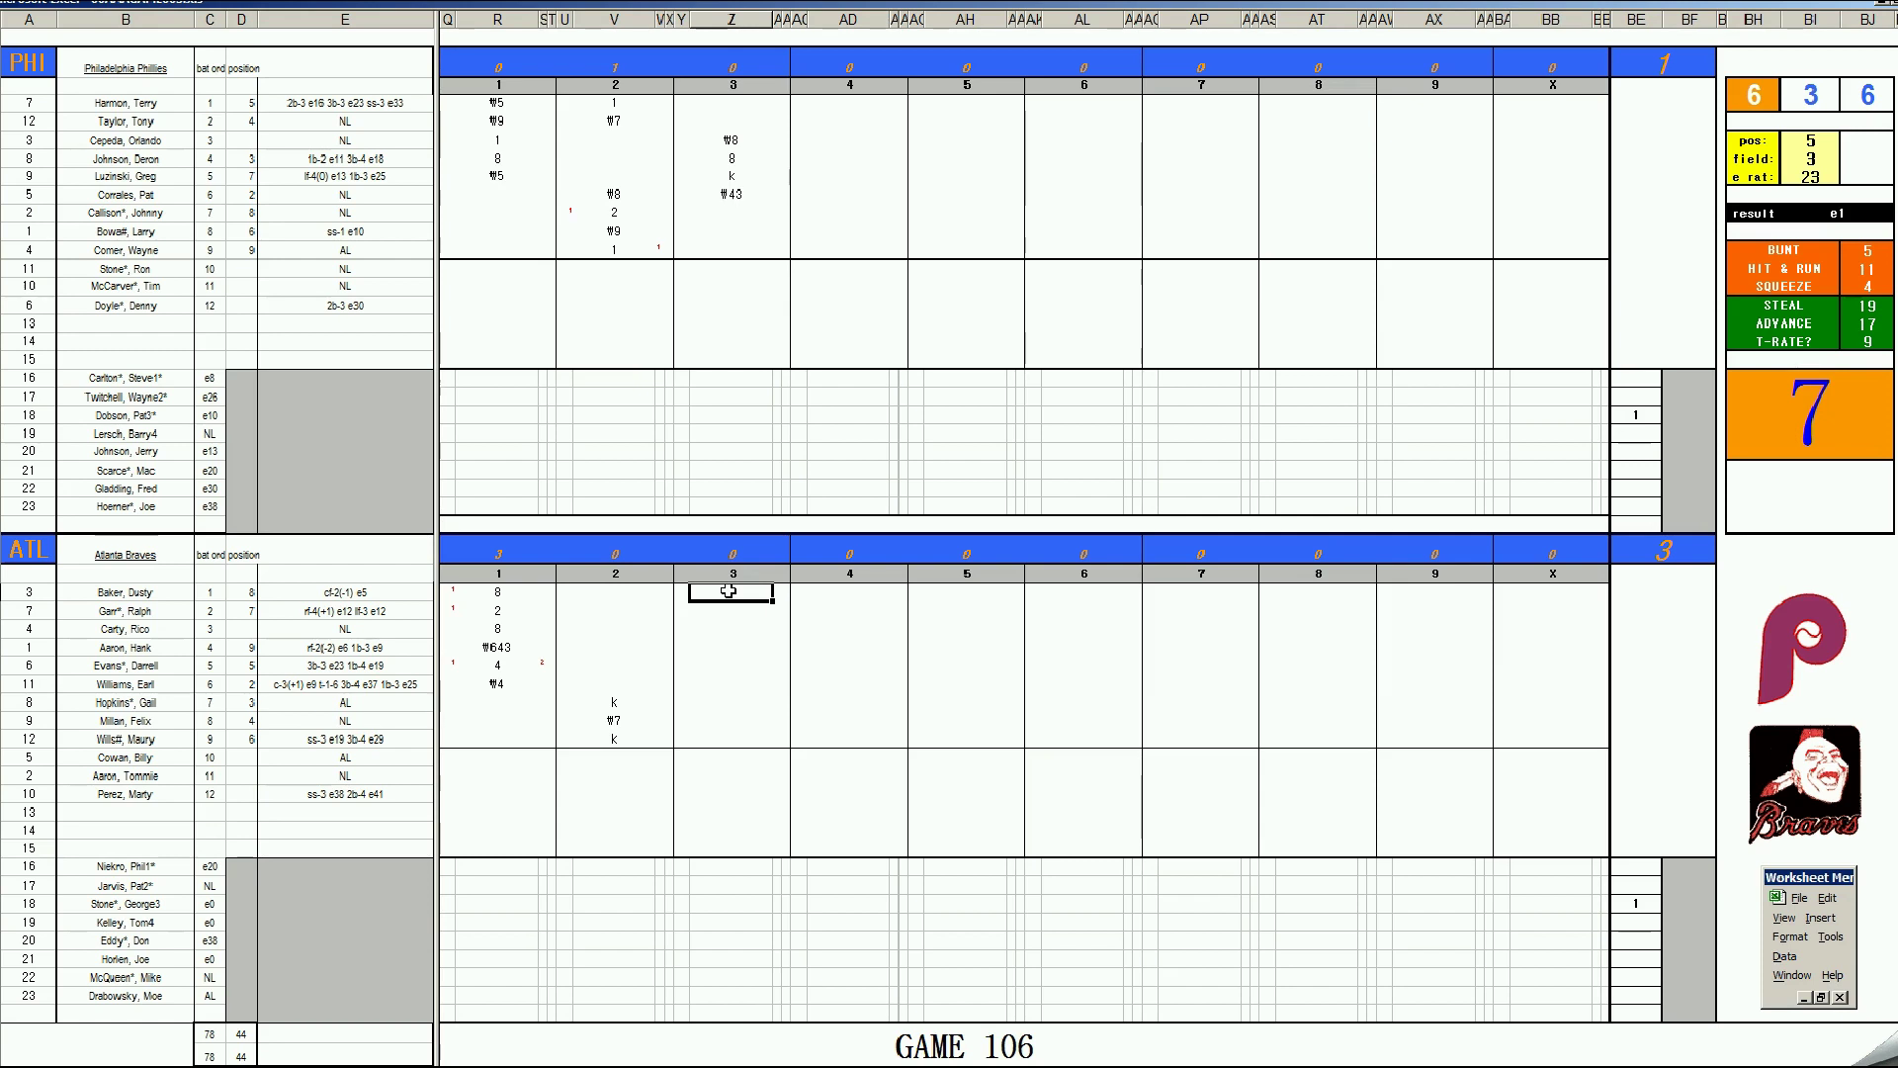
key("Return")
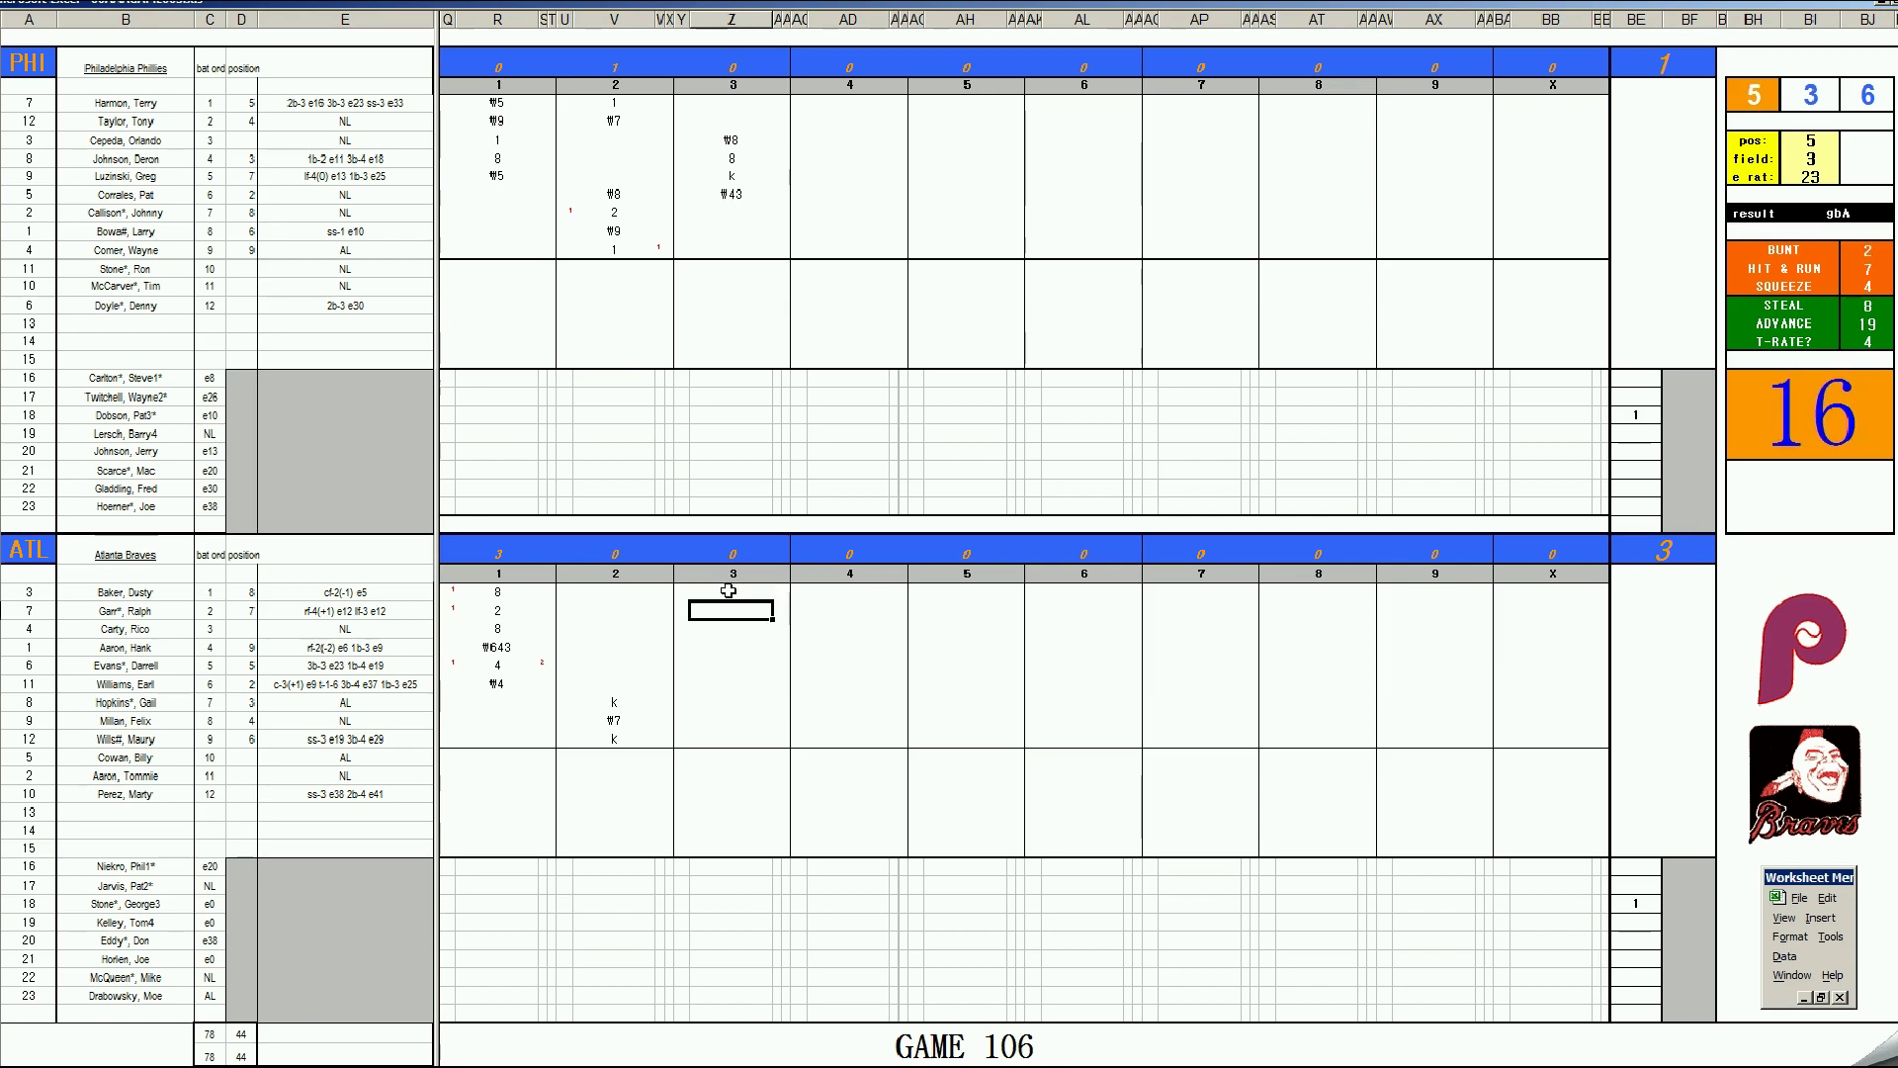
type("#43")
key("Return")
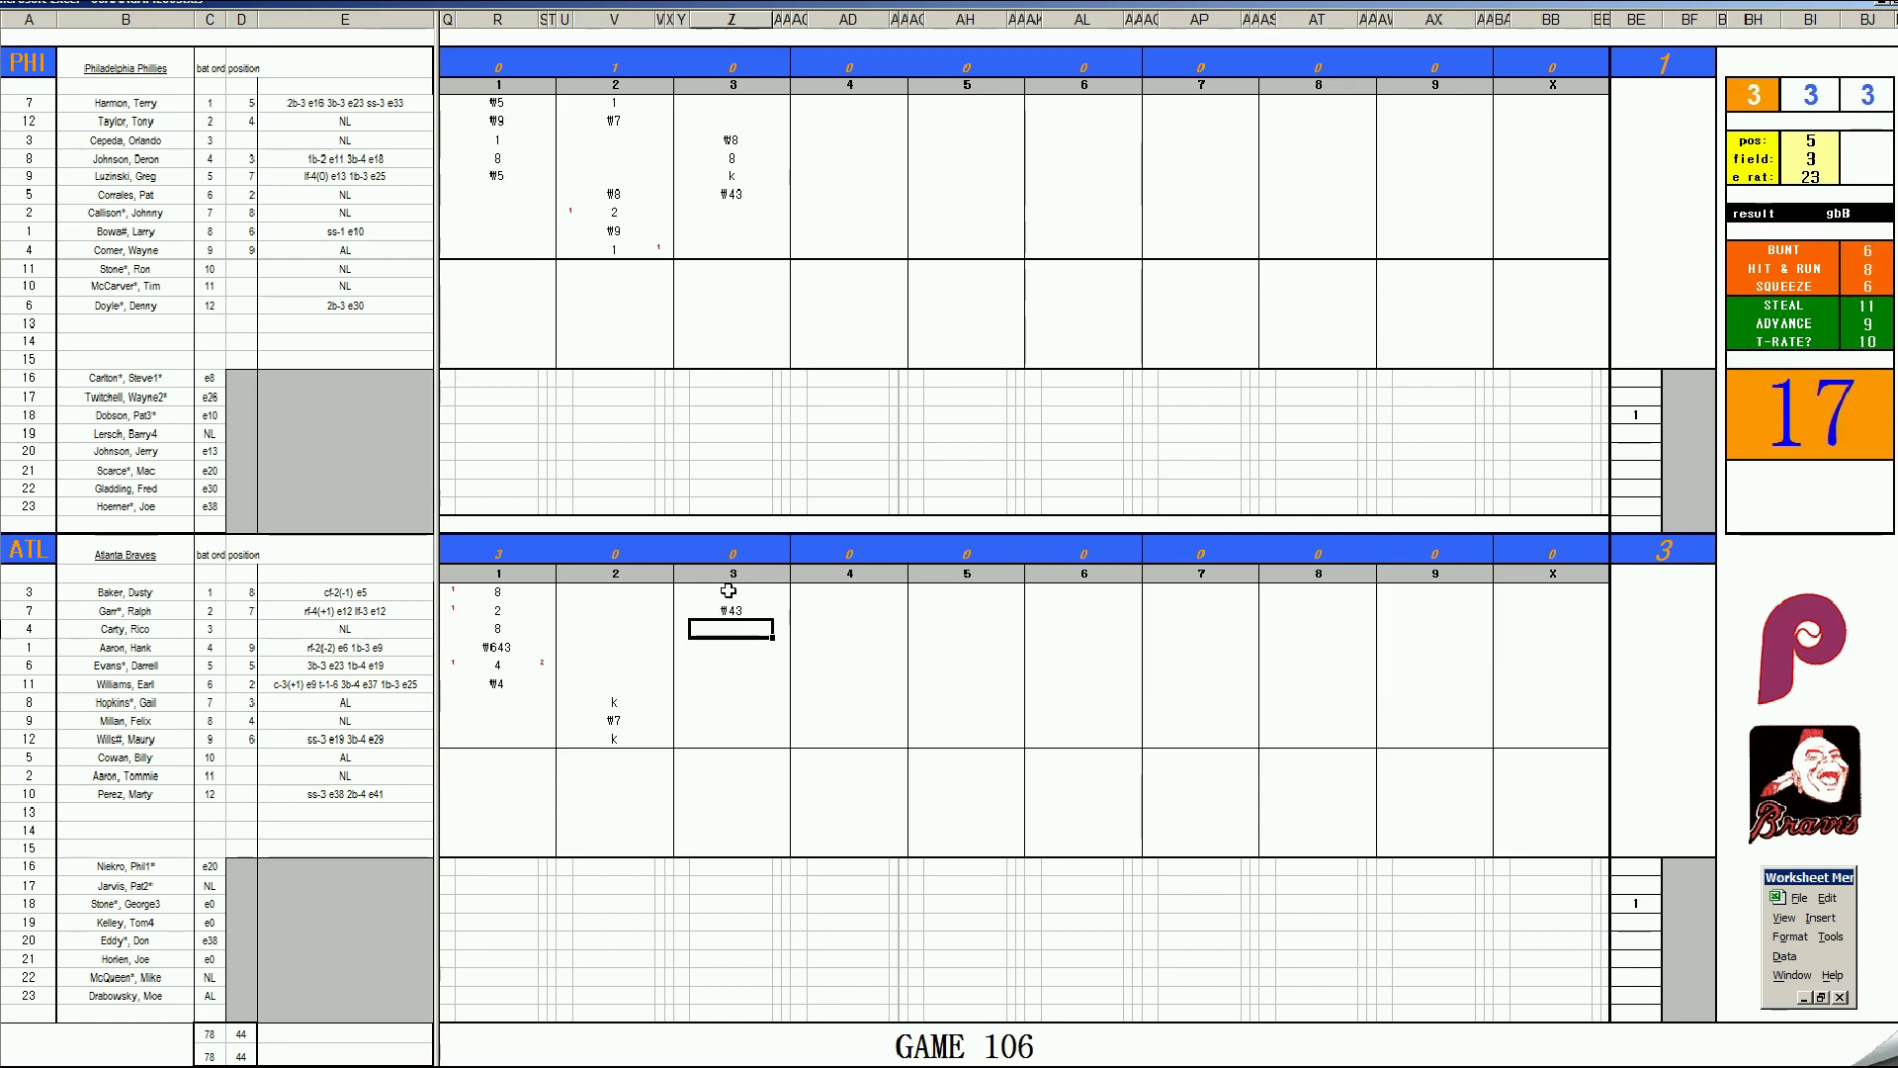
type("1")
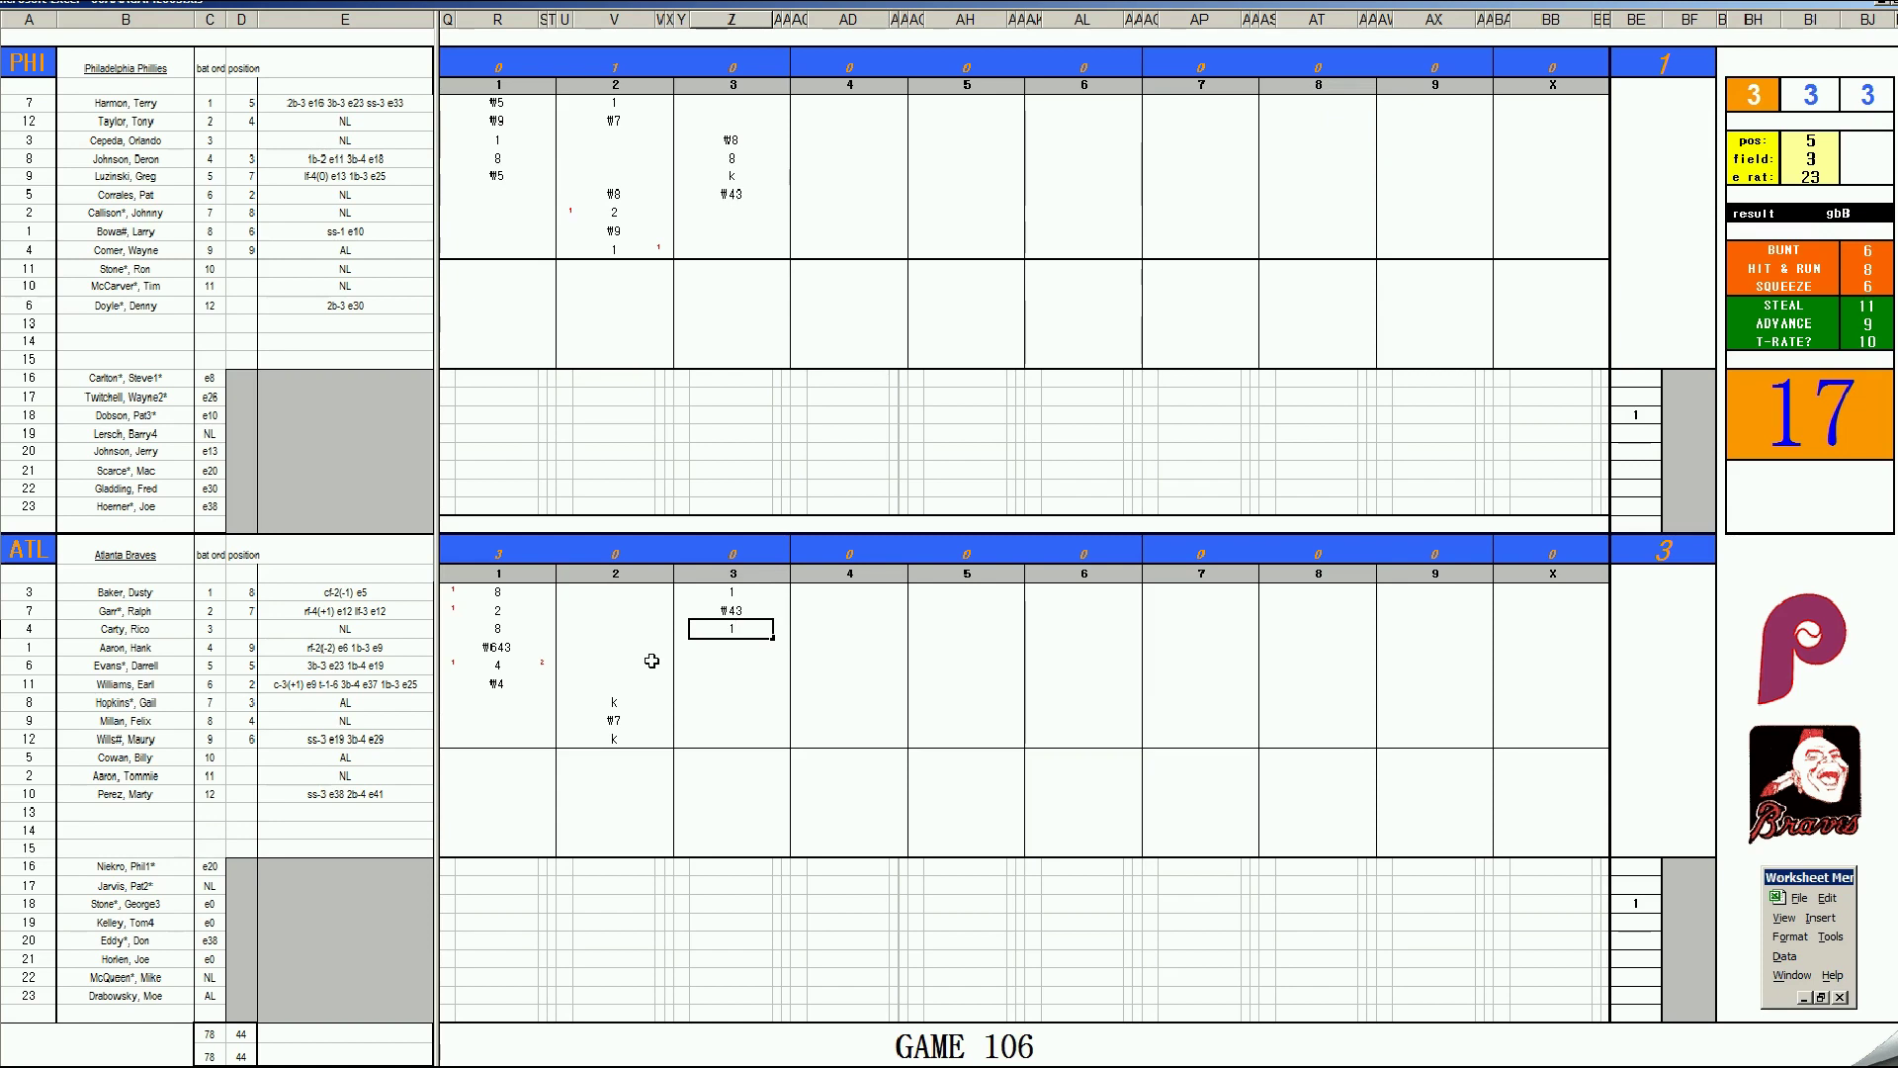
key("Return")
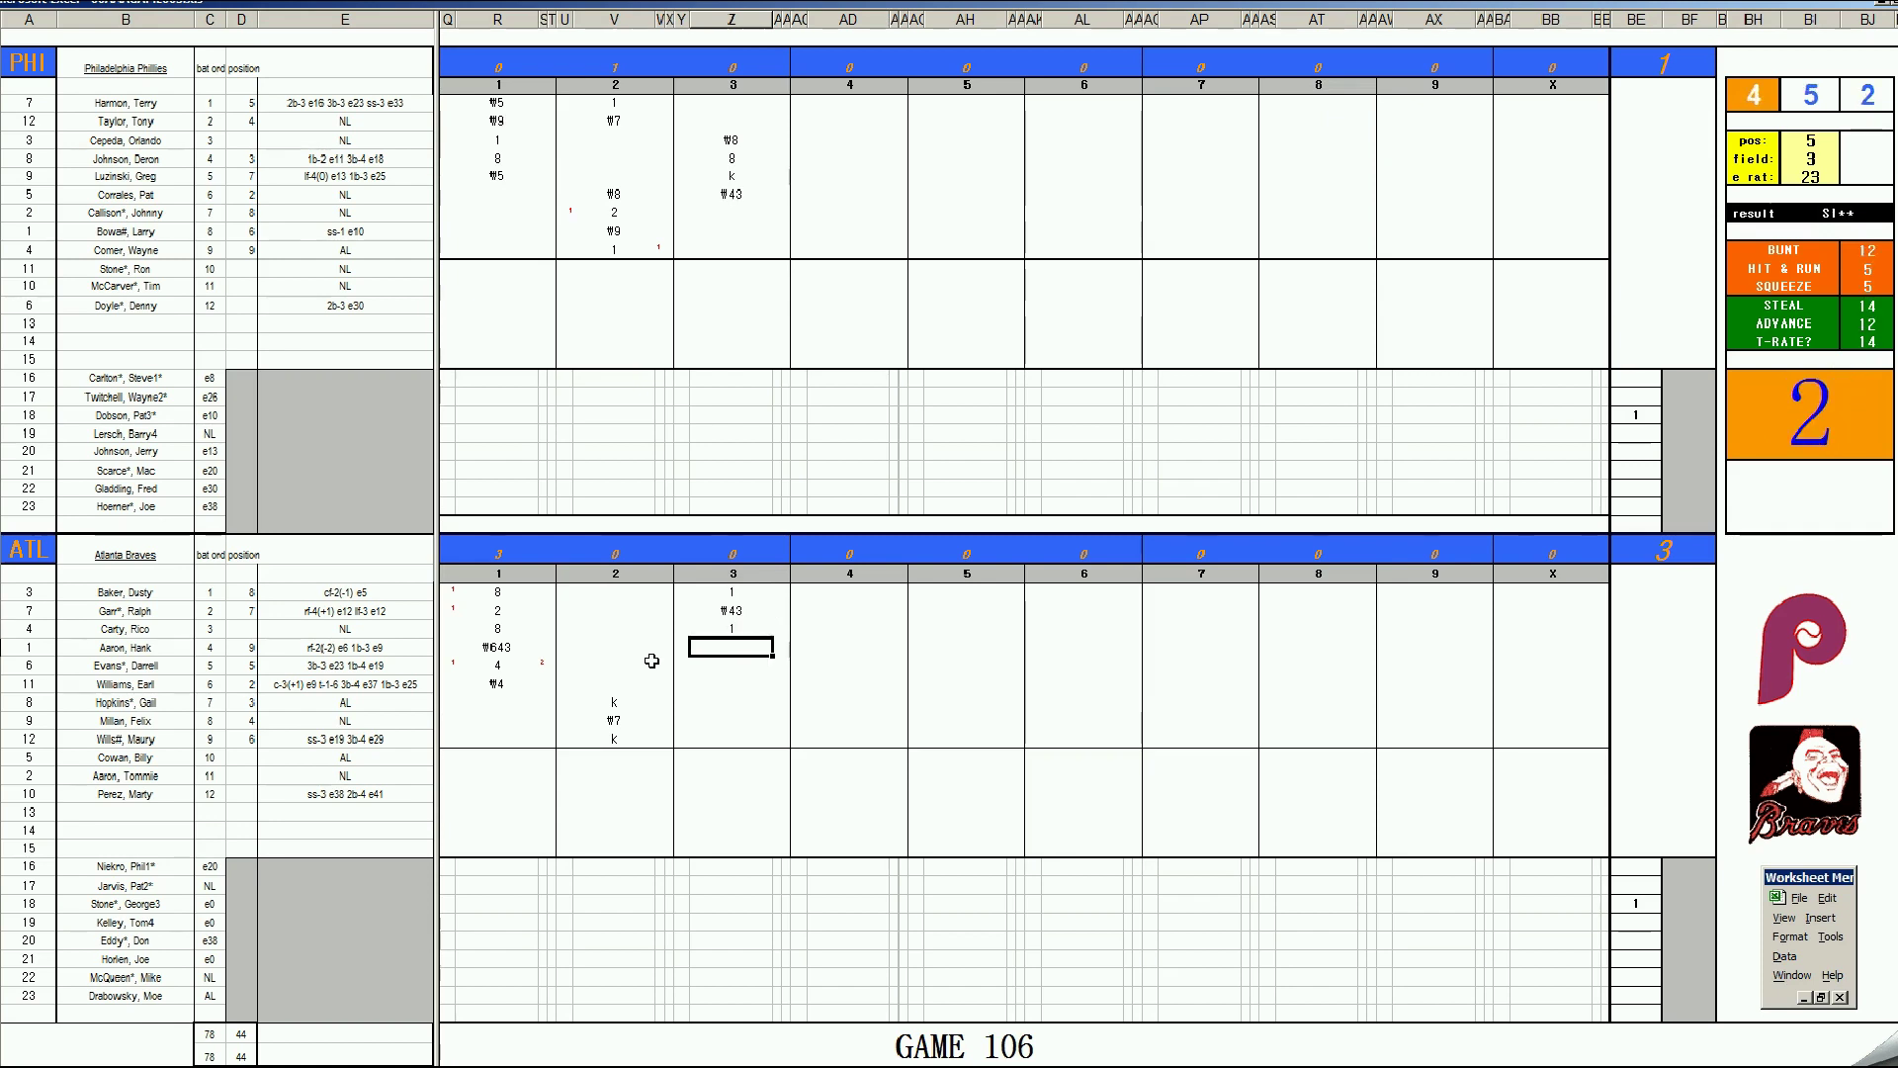
type("k")
key("Return")
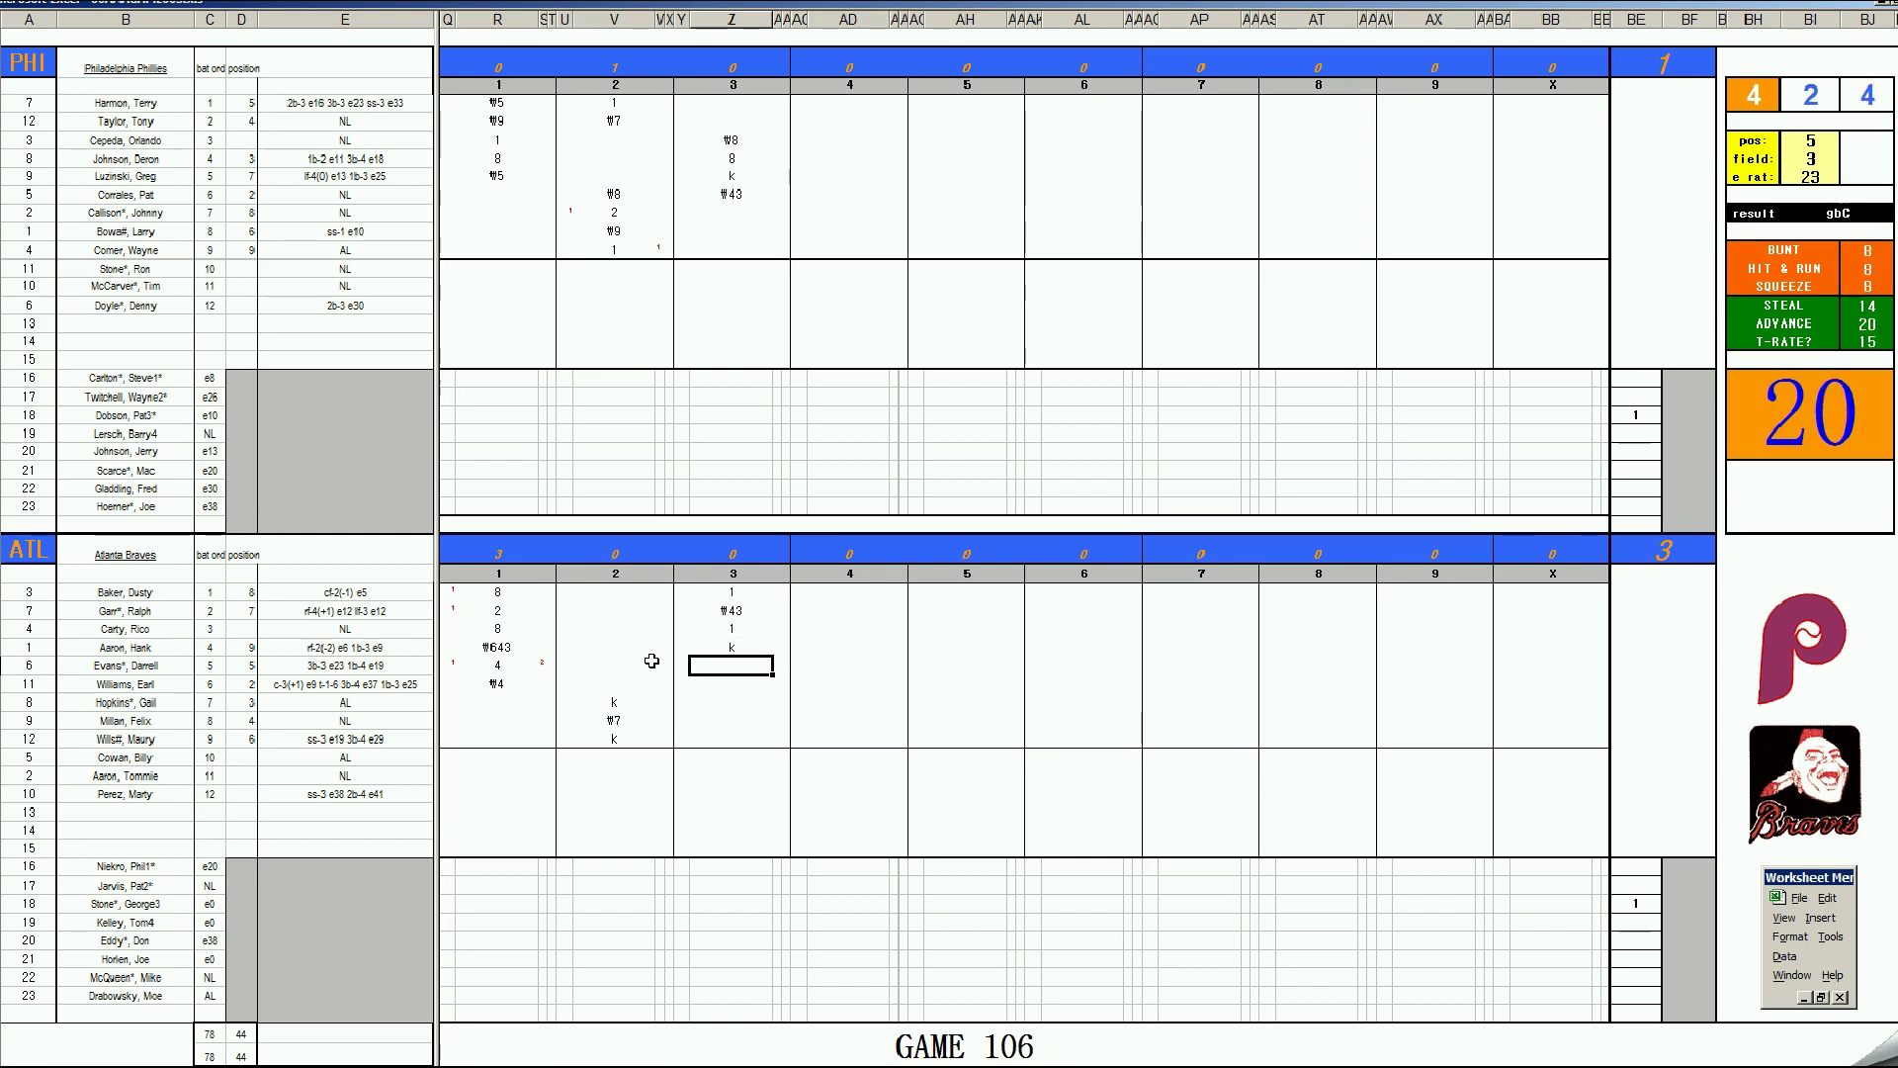
type("k")
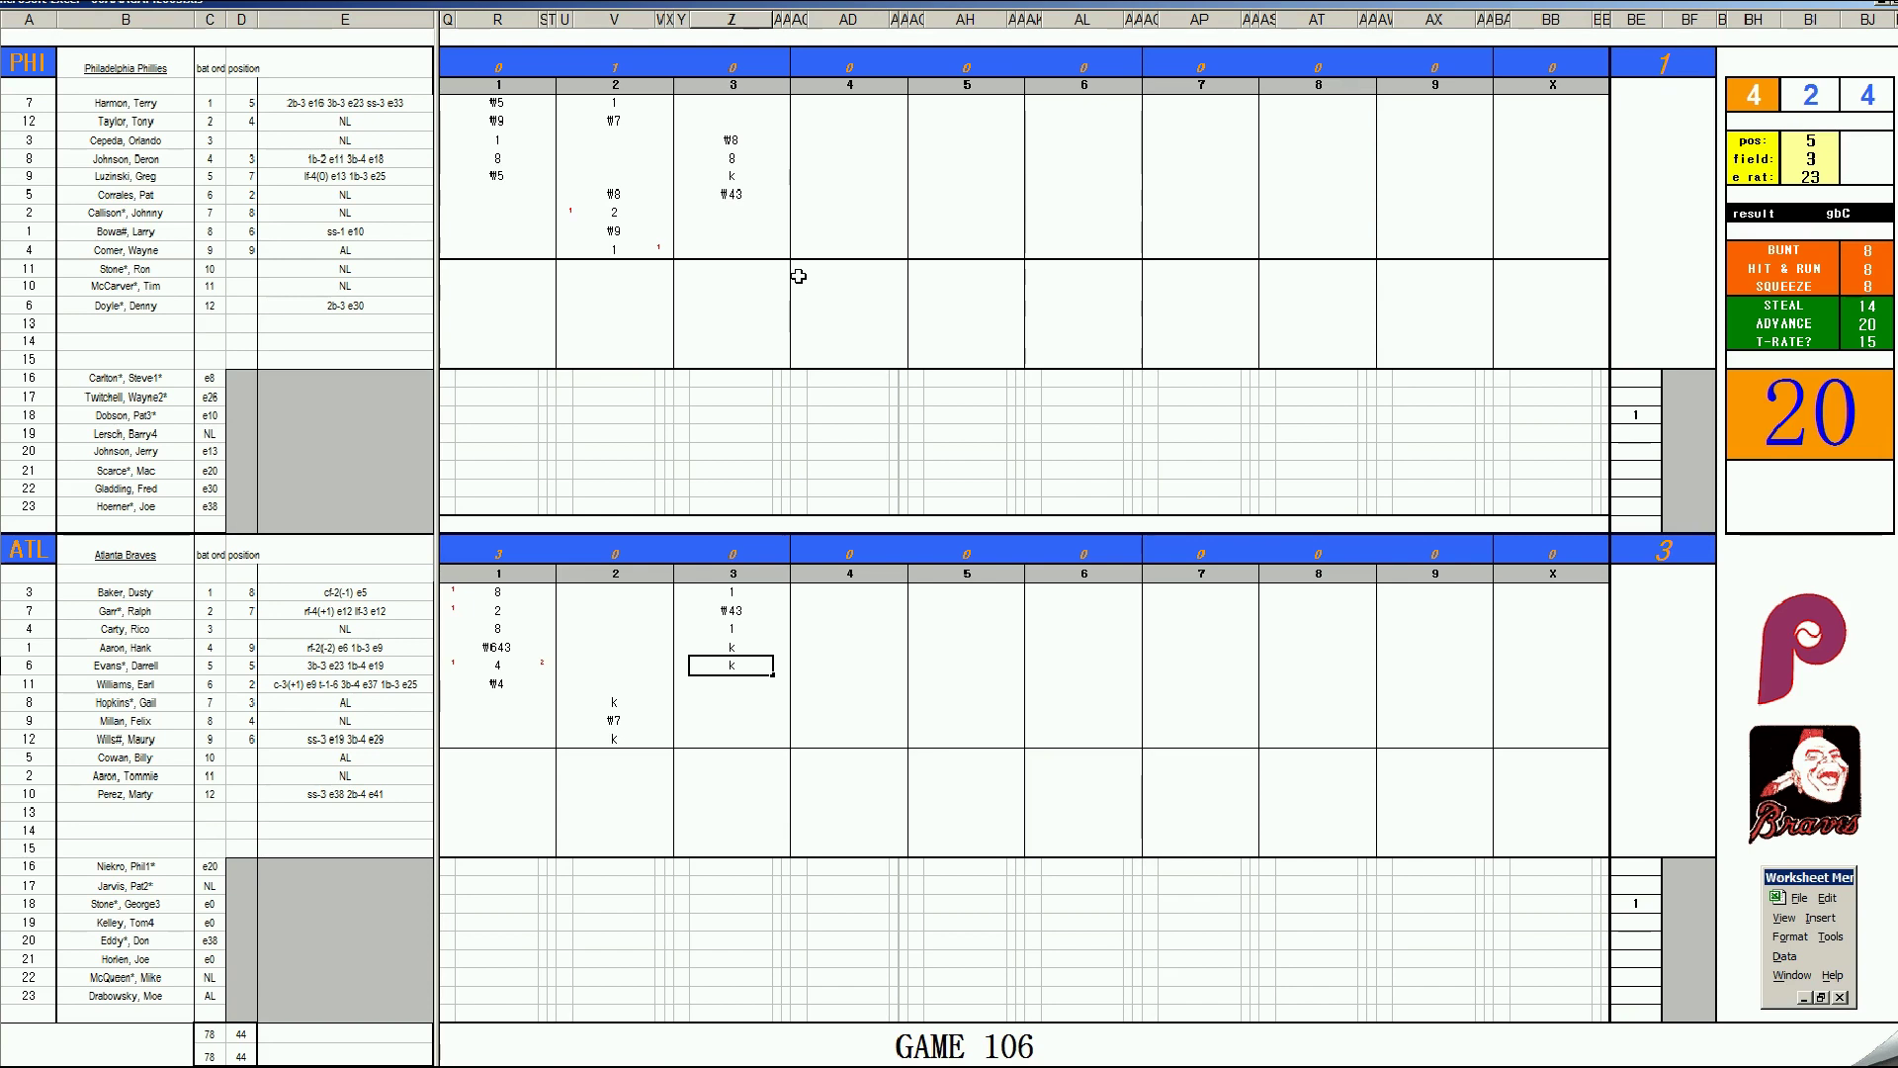
left_click(823, 212)
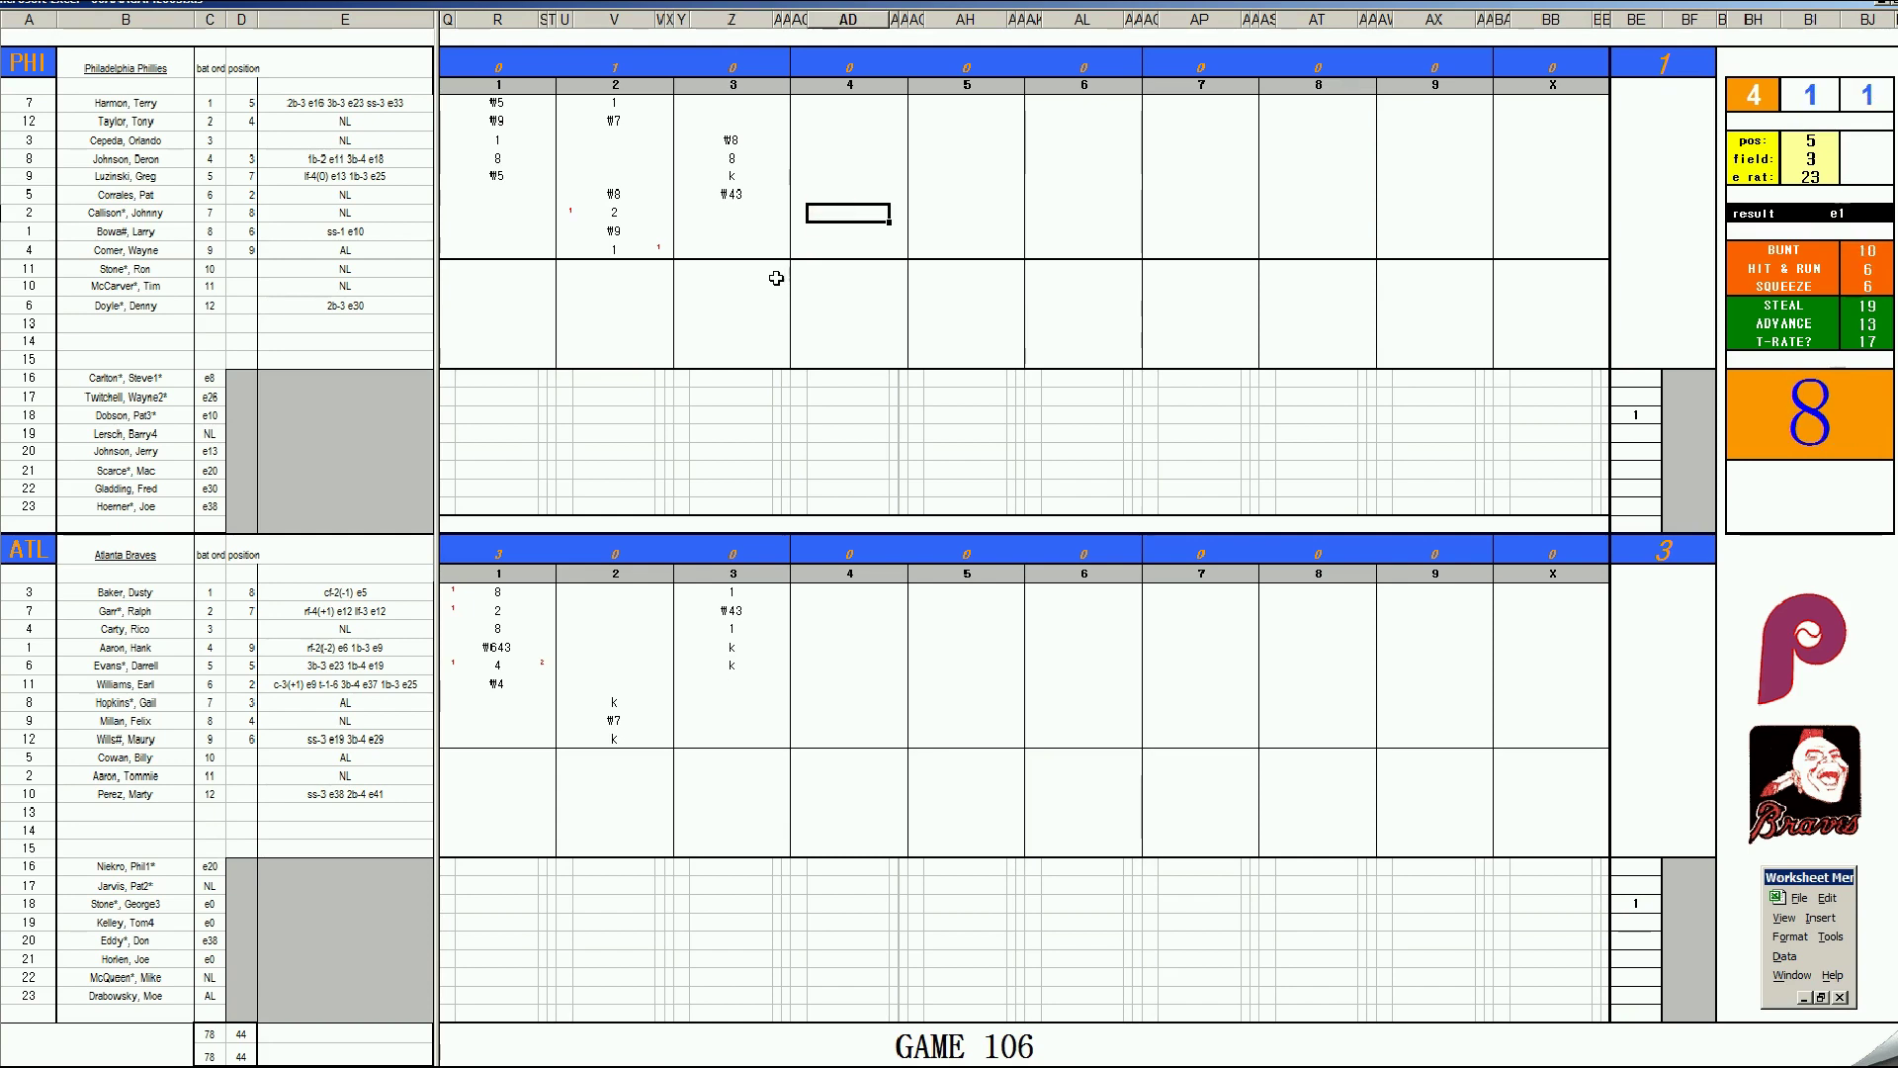
Step: Score the Phillies' fourth inning as #7, #7, #63, starting at Callison
type("\\7")
key("Return")
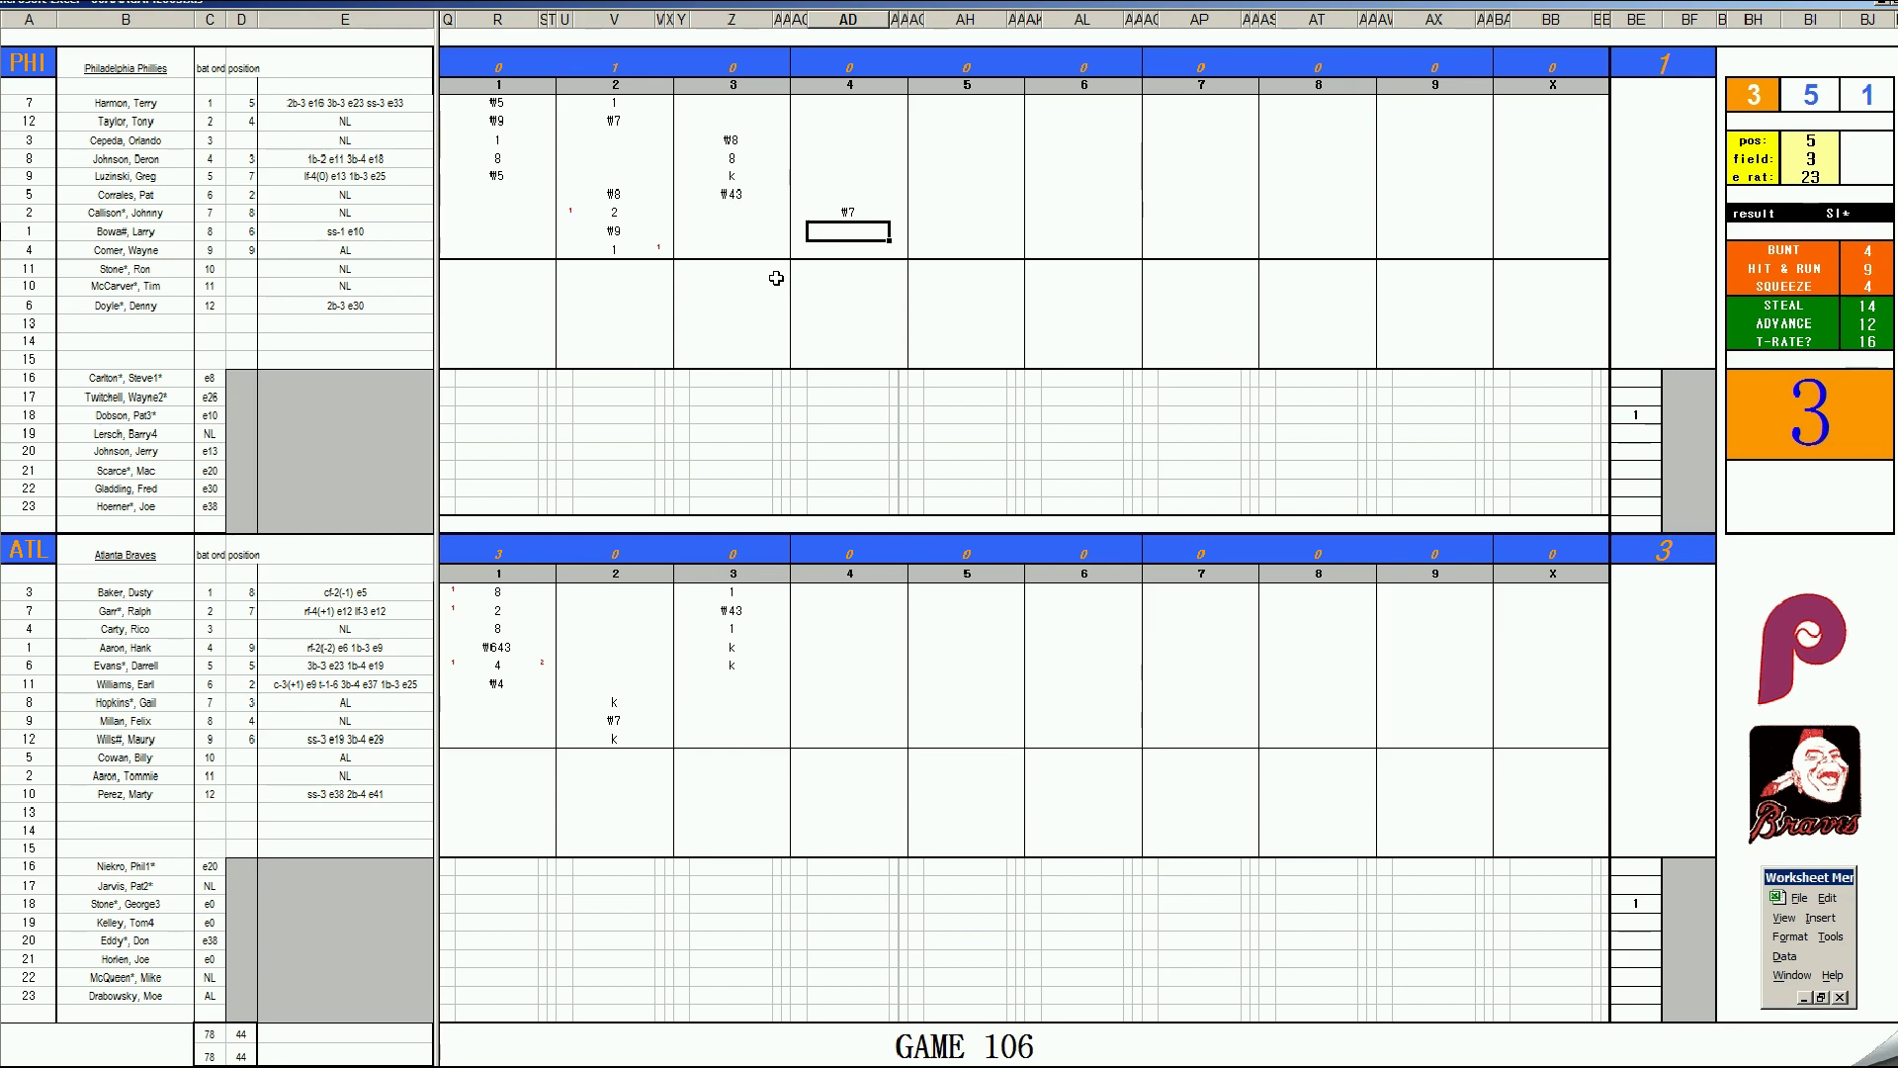
type("\\7")
key("Return")
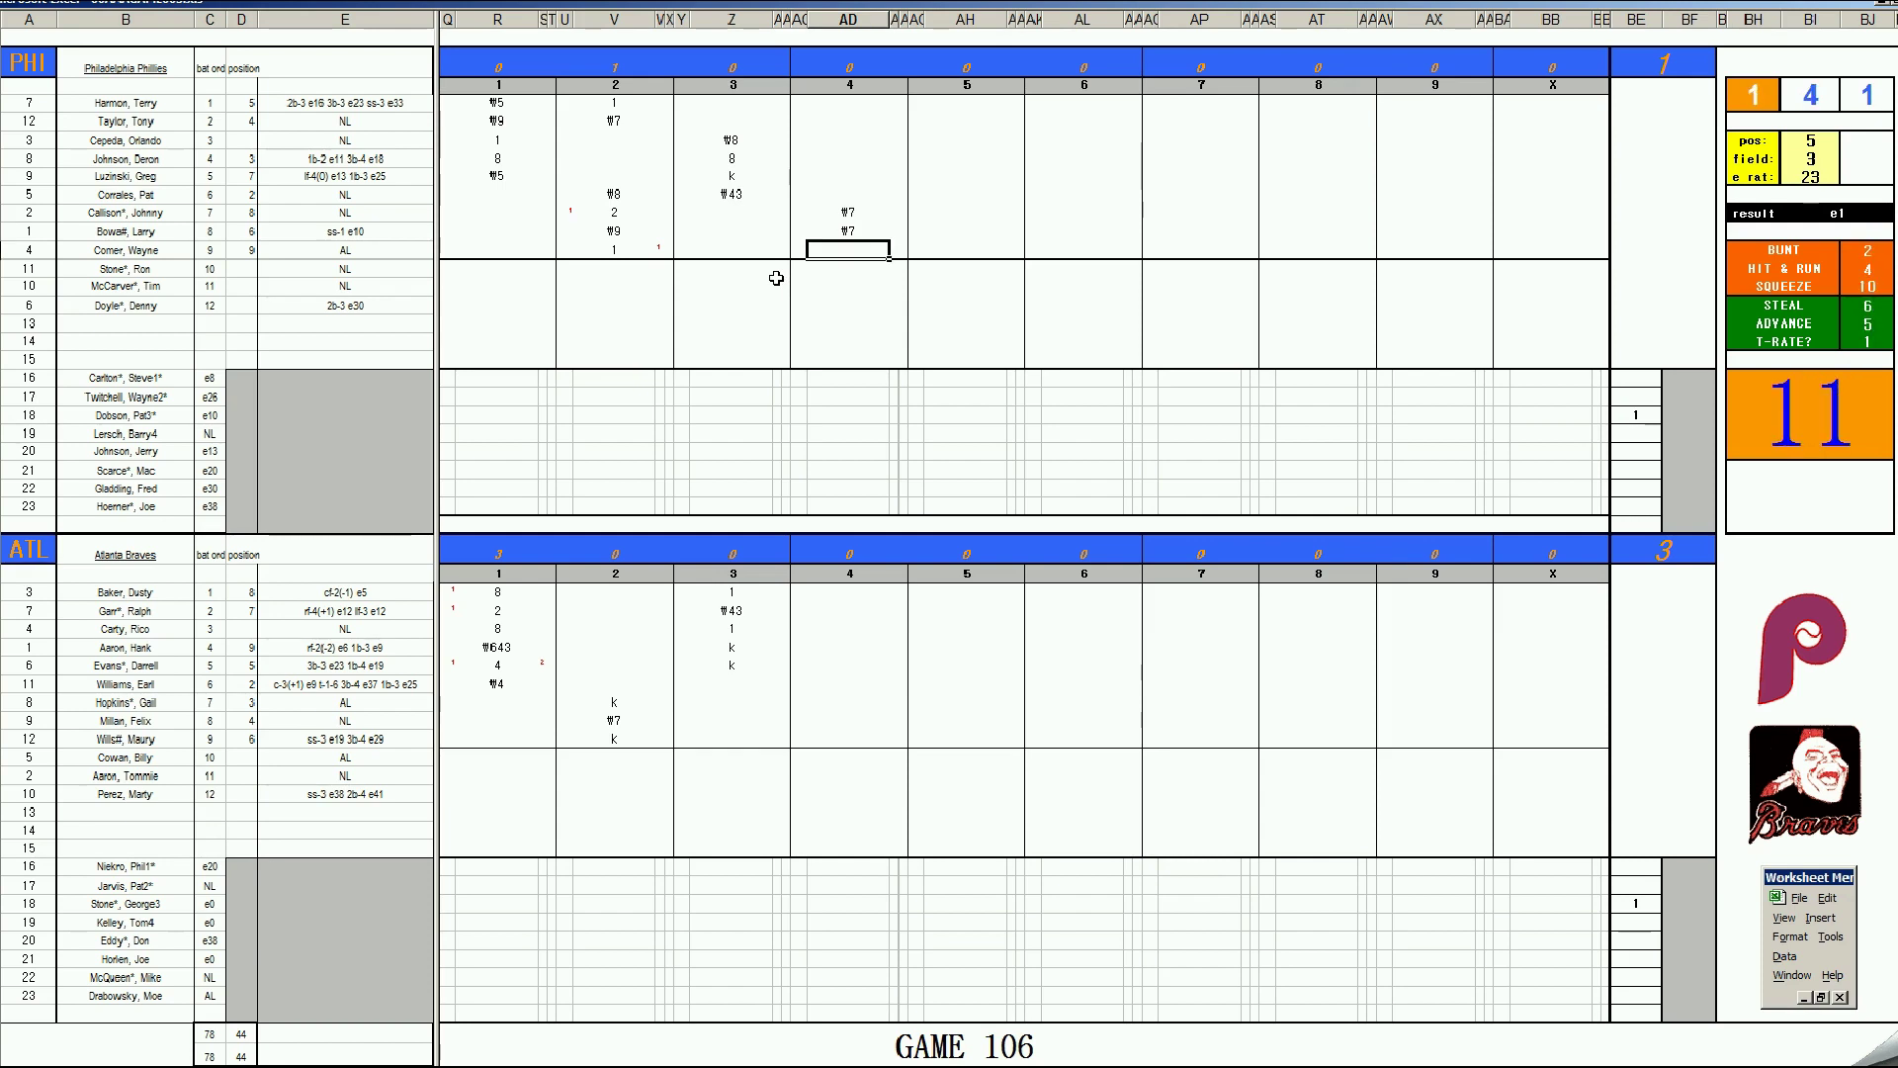
type("\\63")
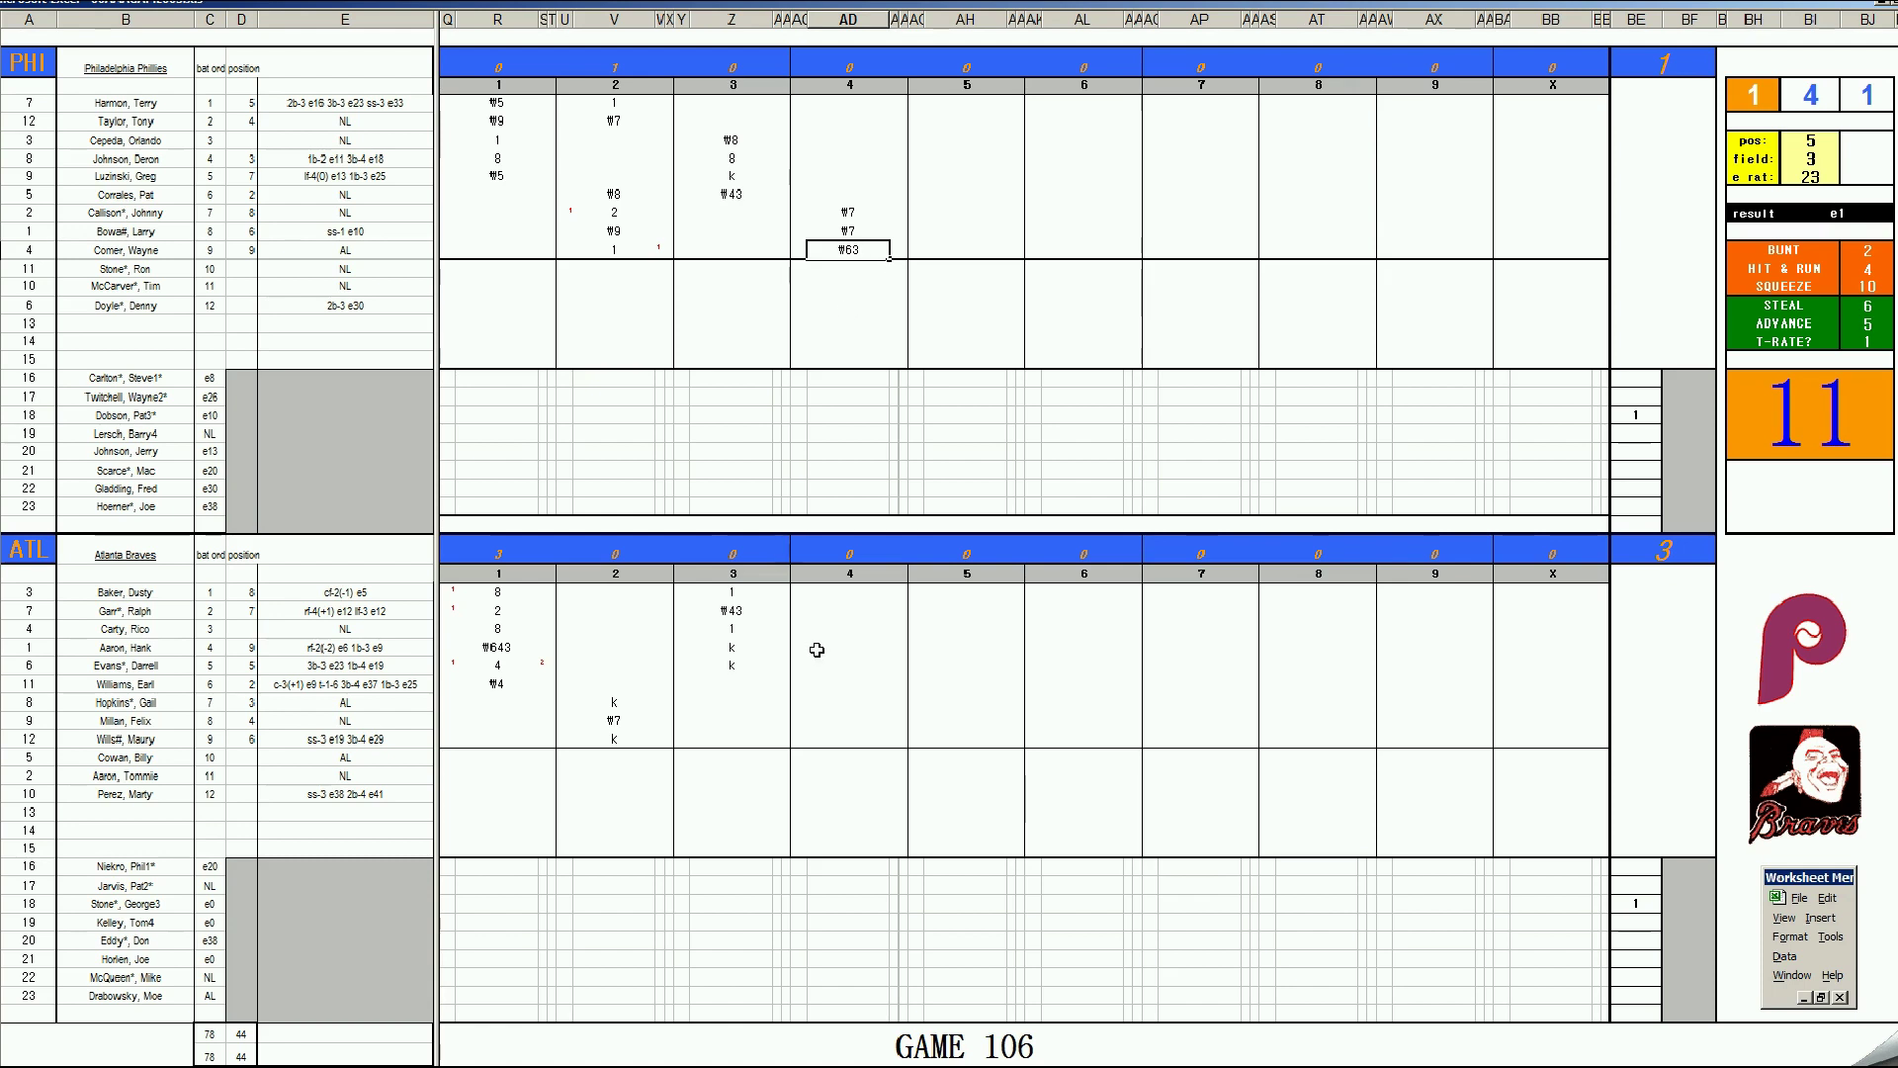
Step: Score the Braves' fourth inning as 8, #43, k, #43, starting at Williams
left_click(828, 685)
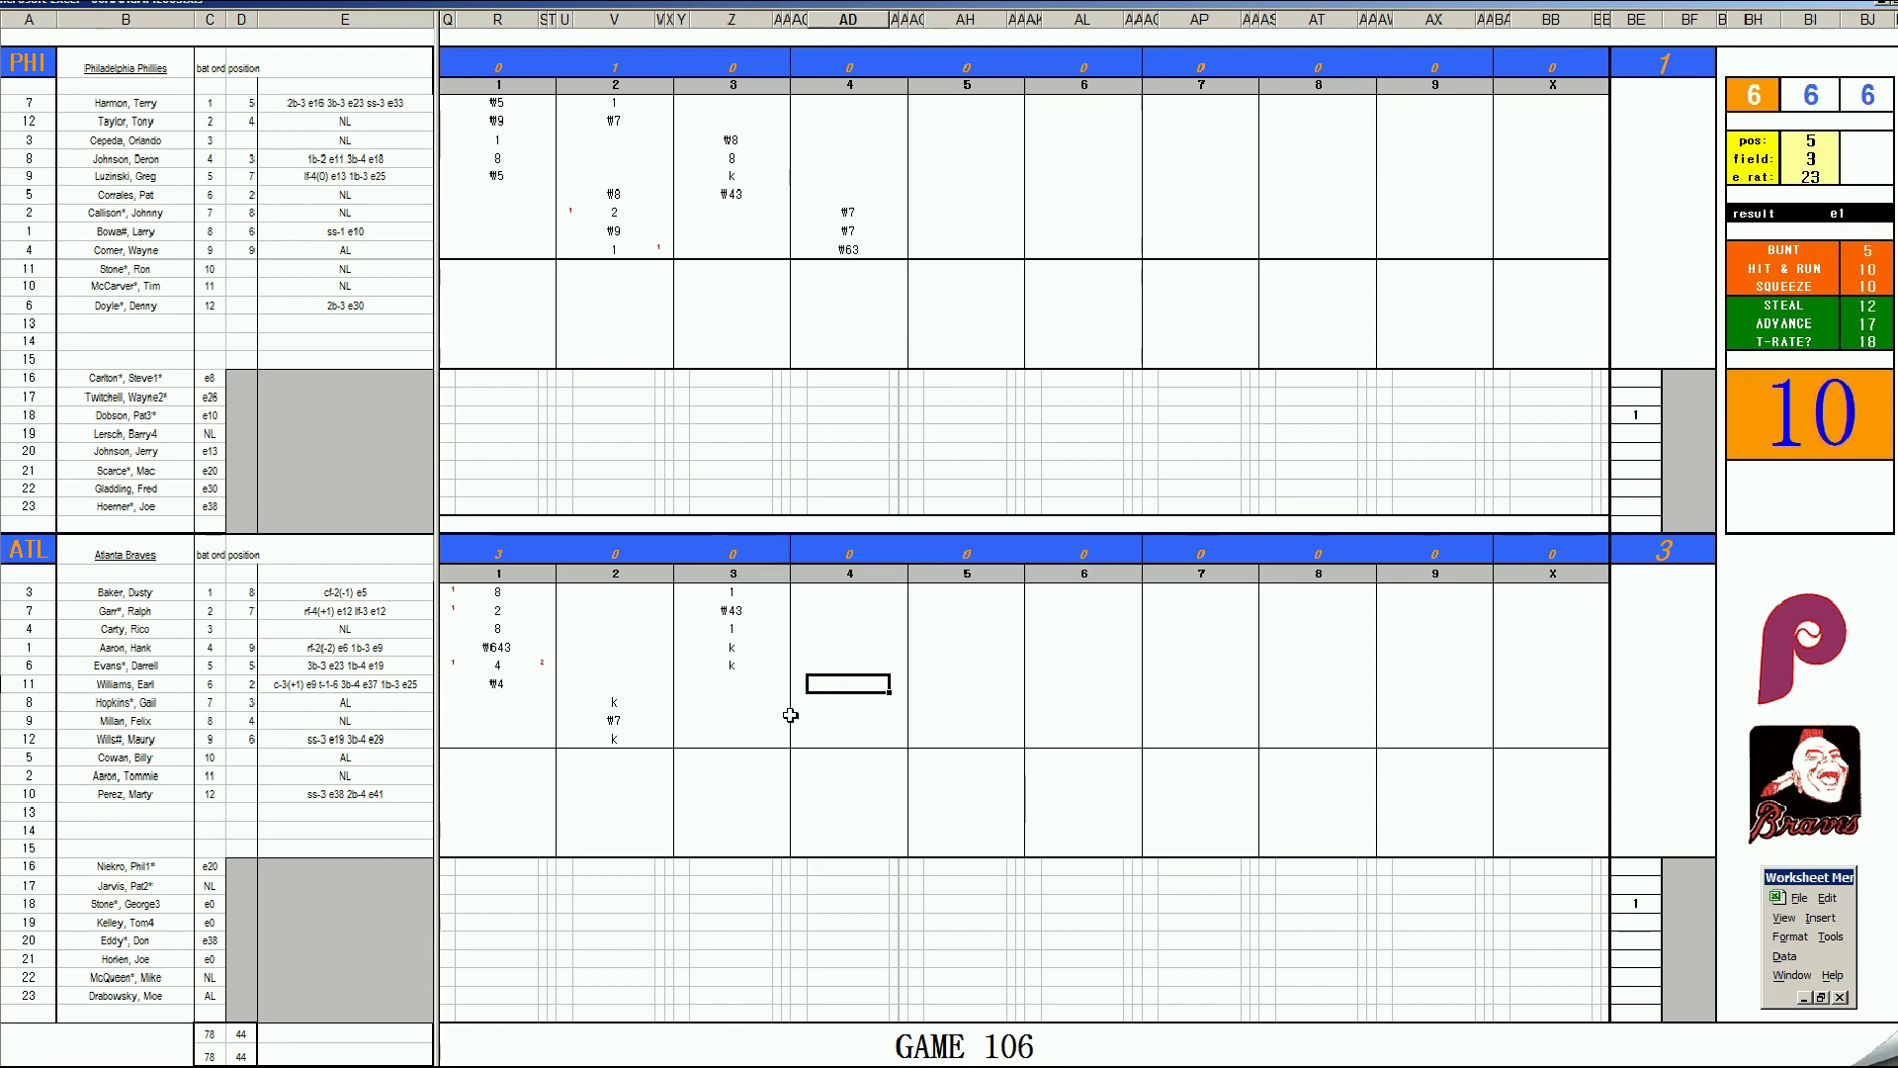
type("8")
key("Return")
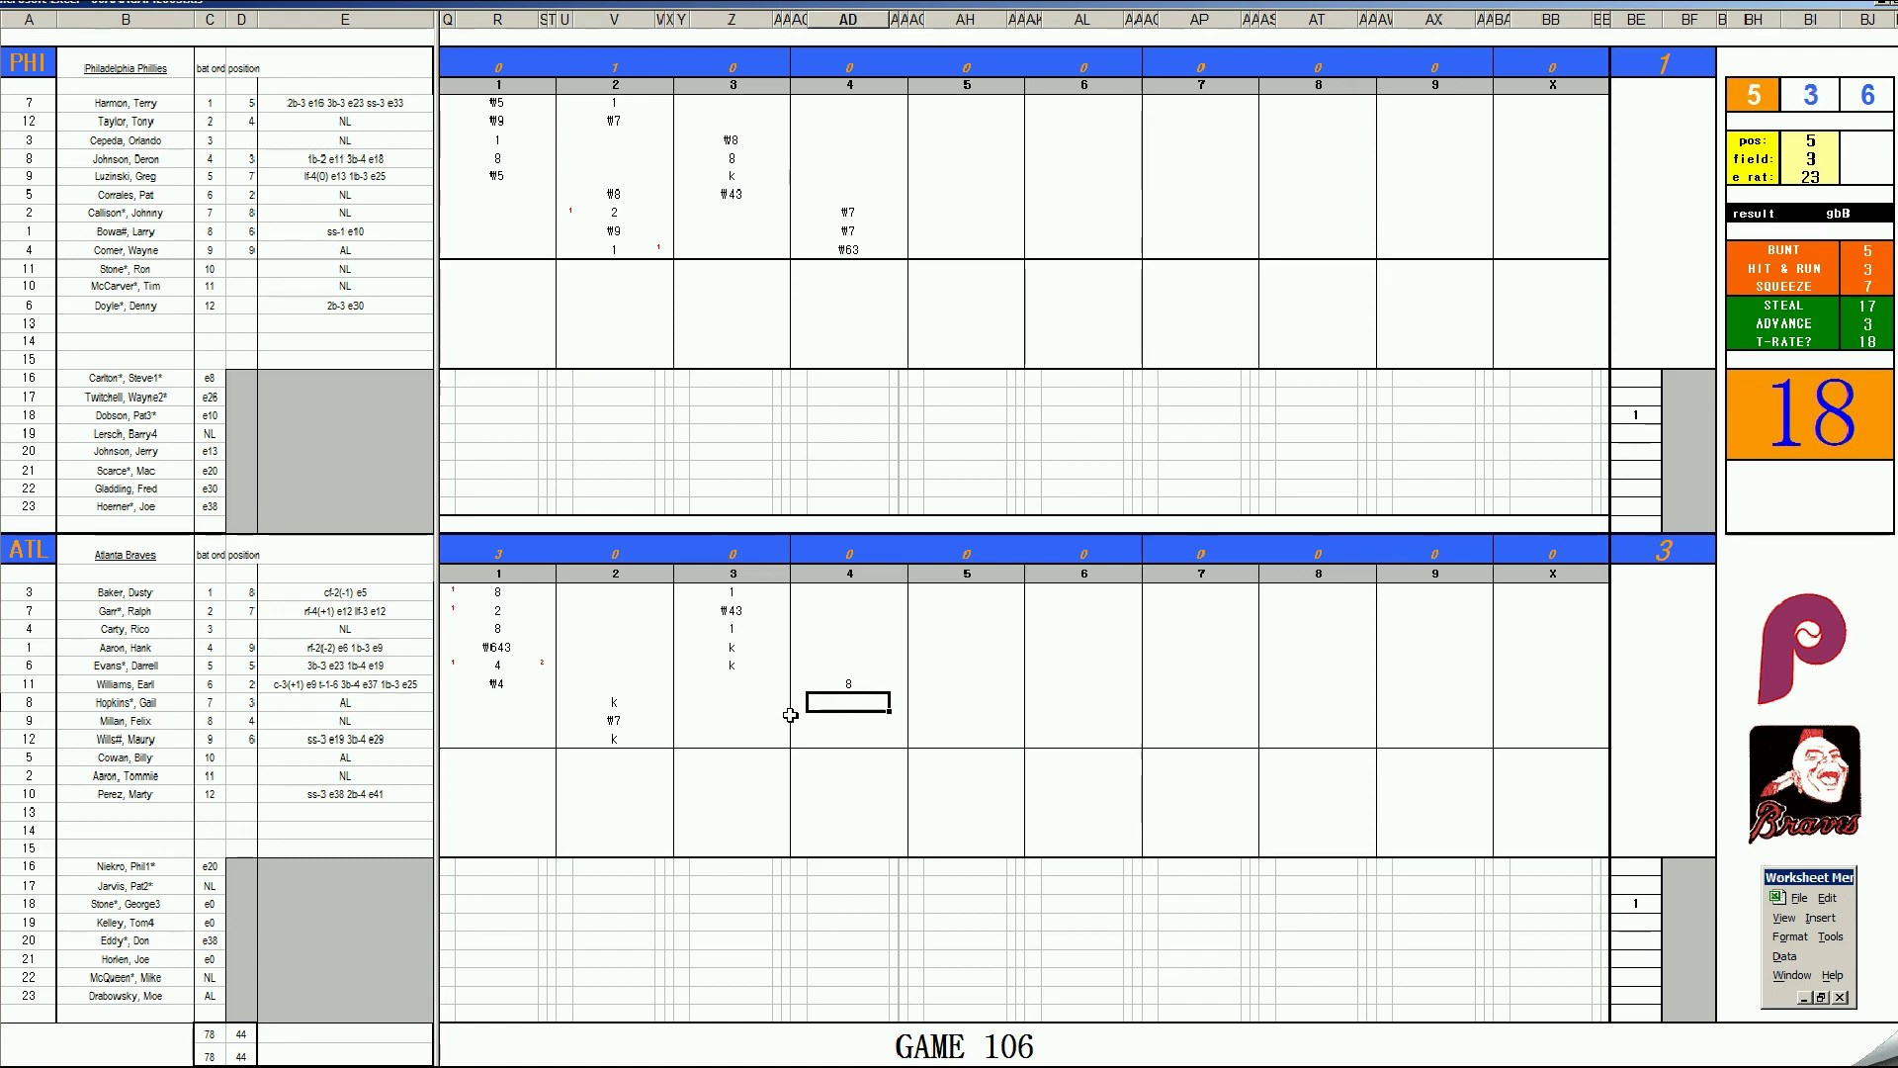
type("\\43")
key("Return")
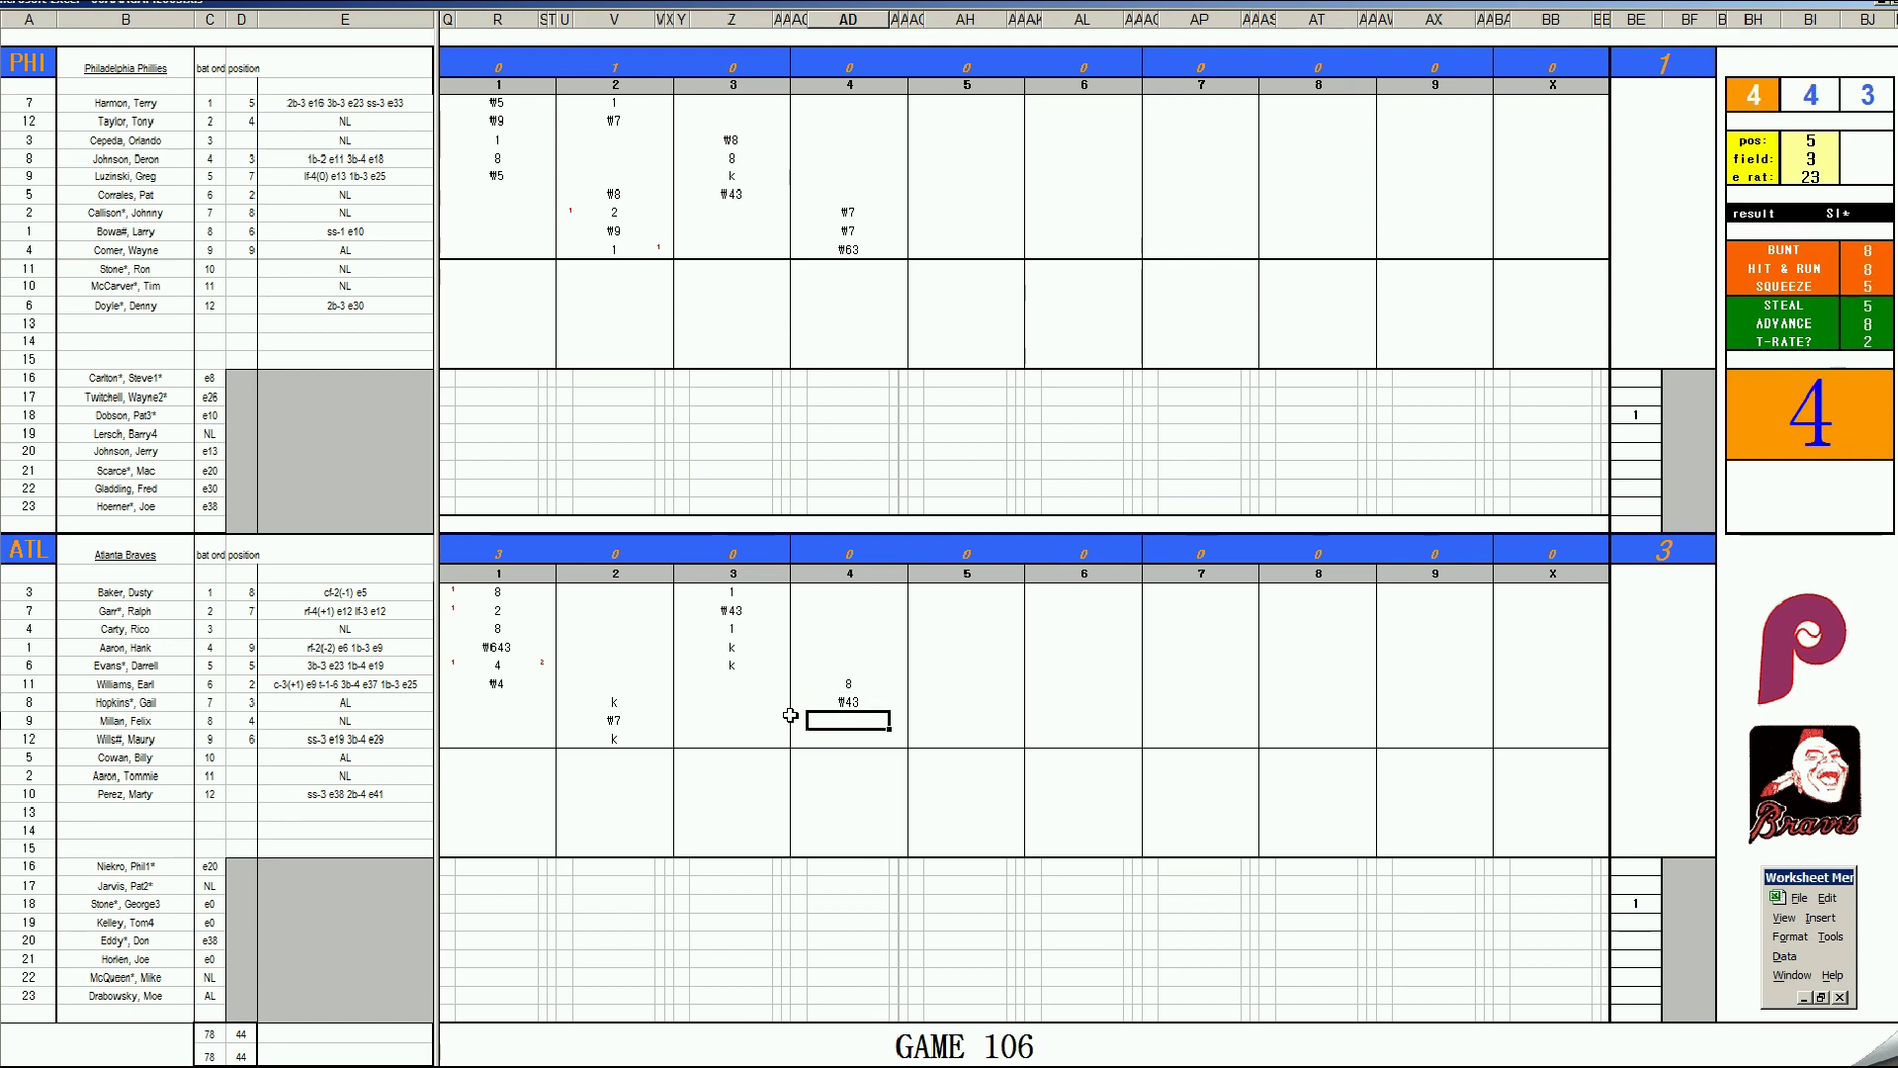
type("k")
key("Return")
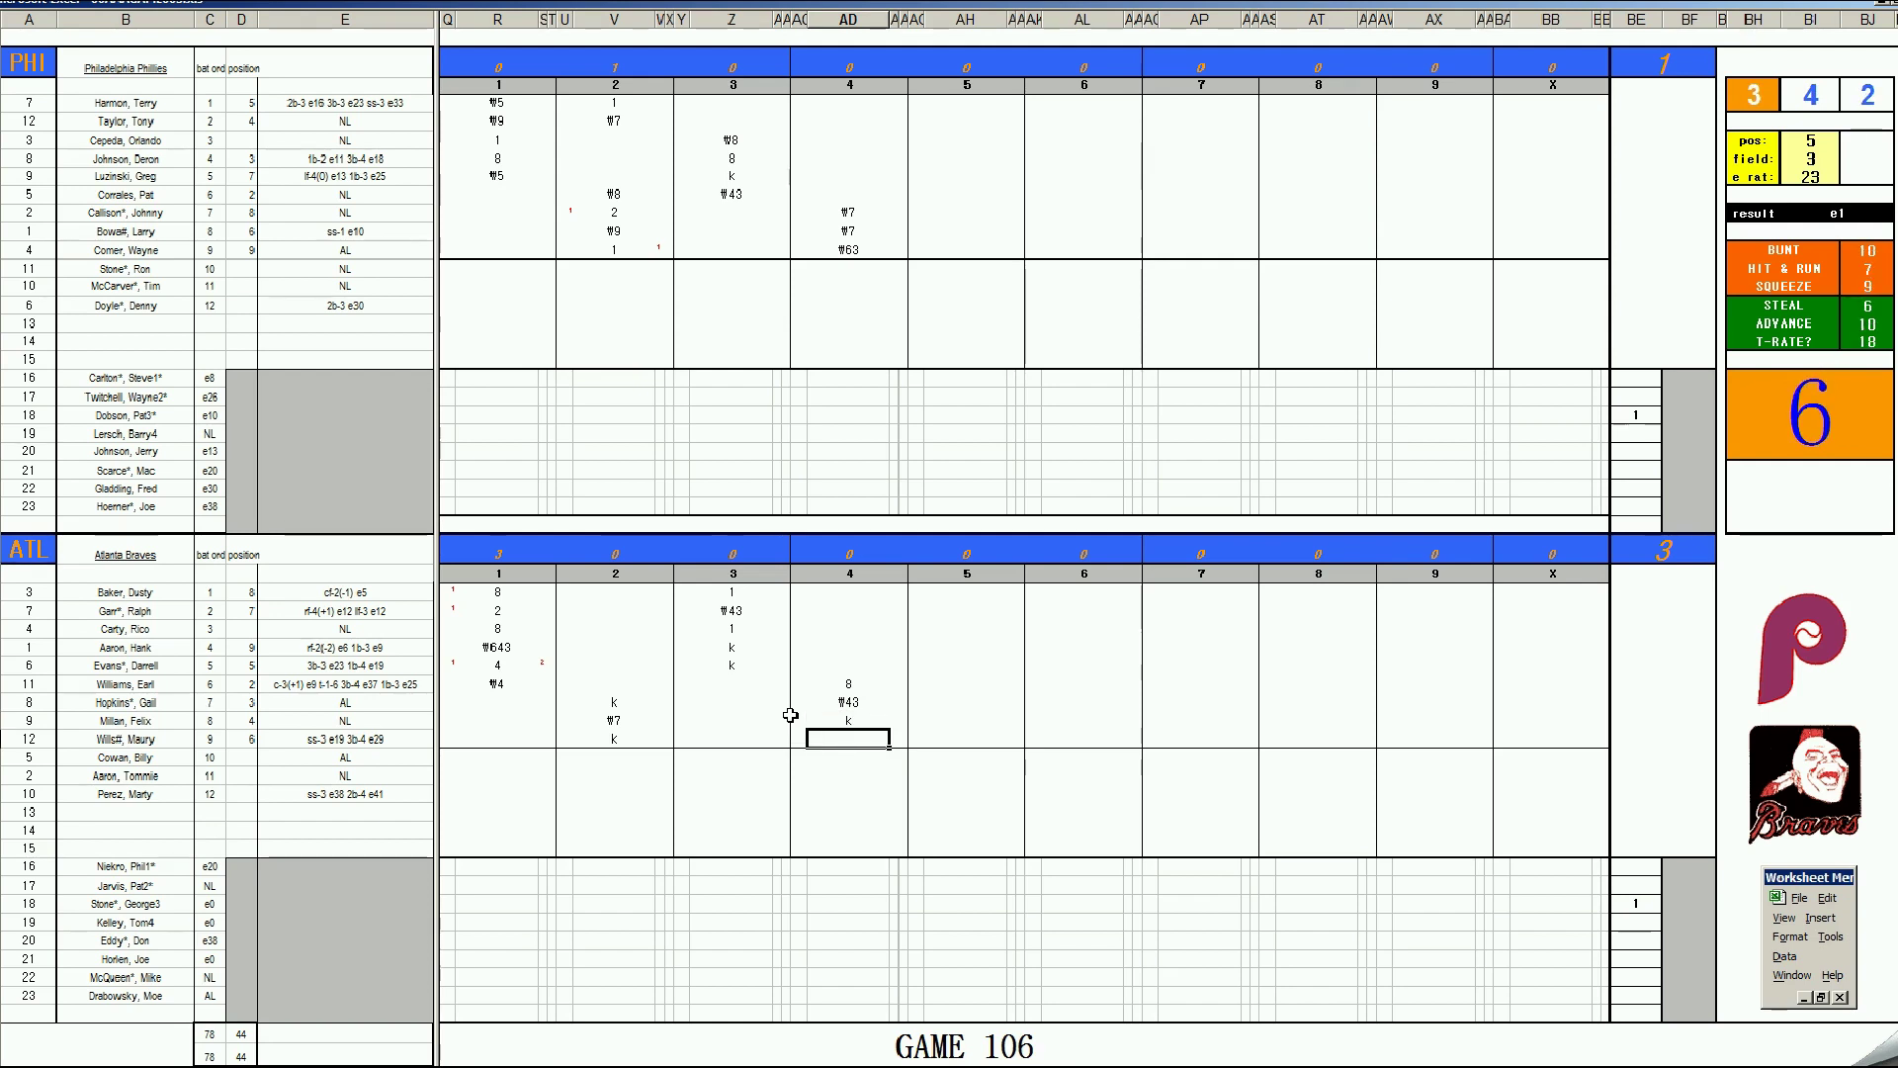
type("#43")
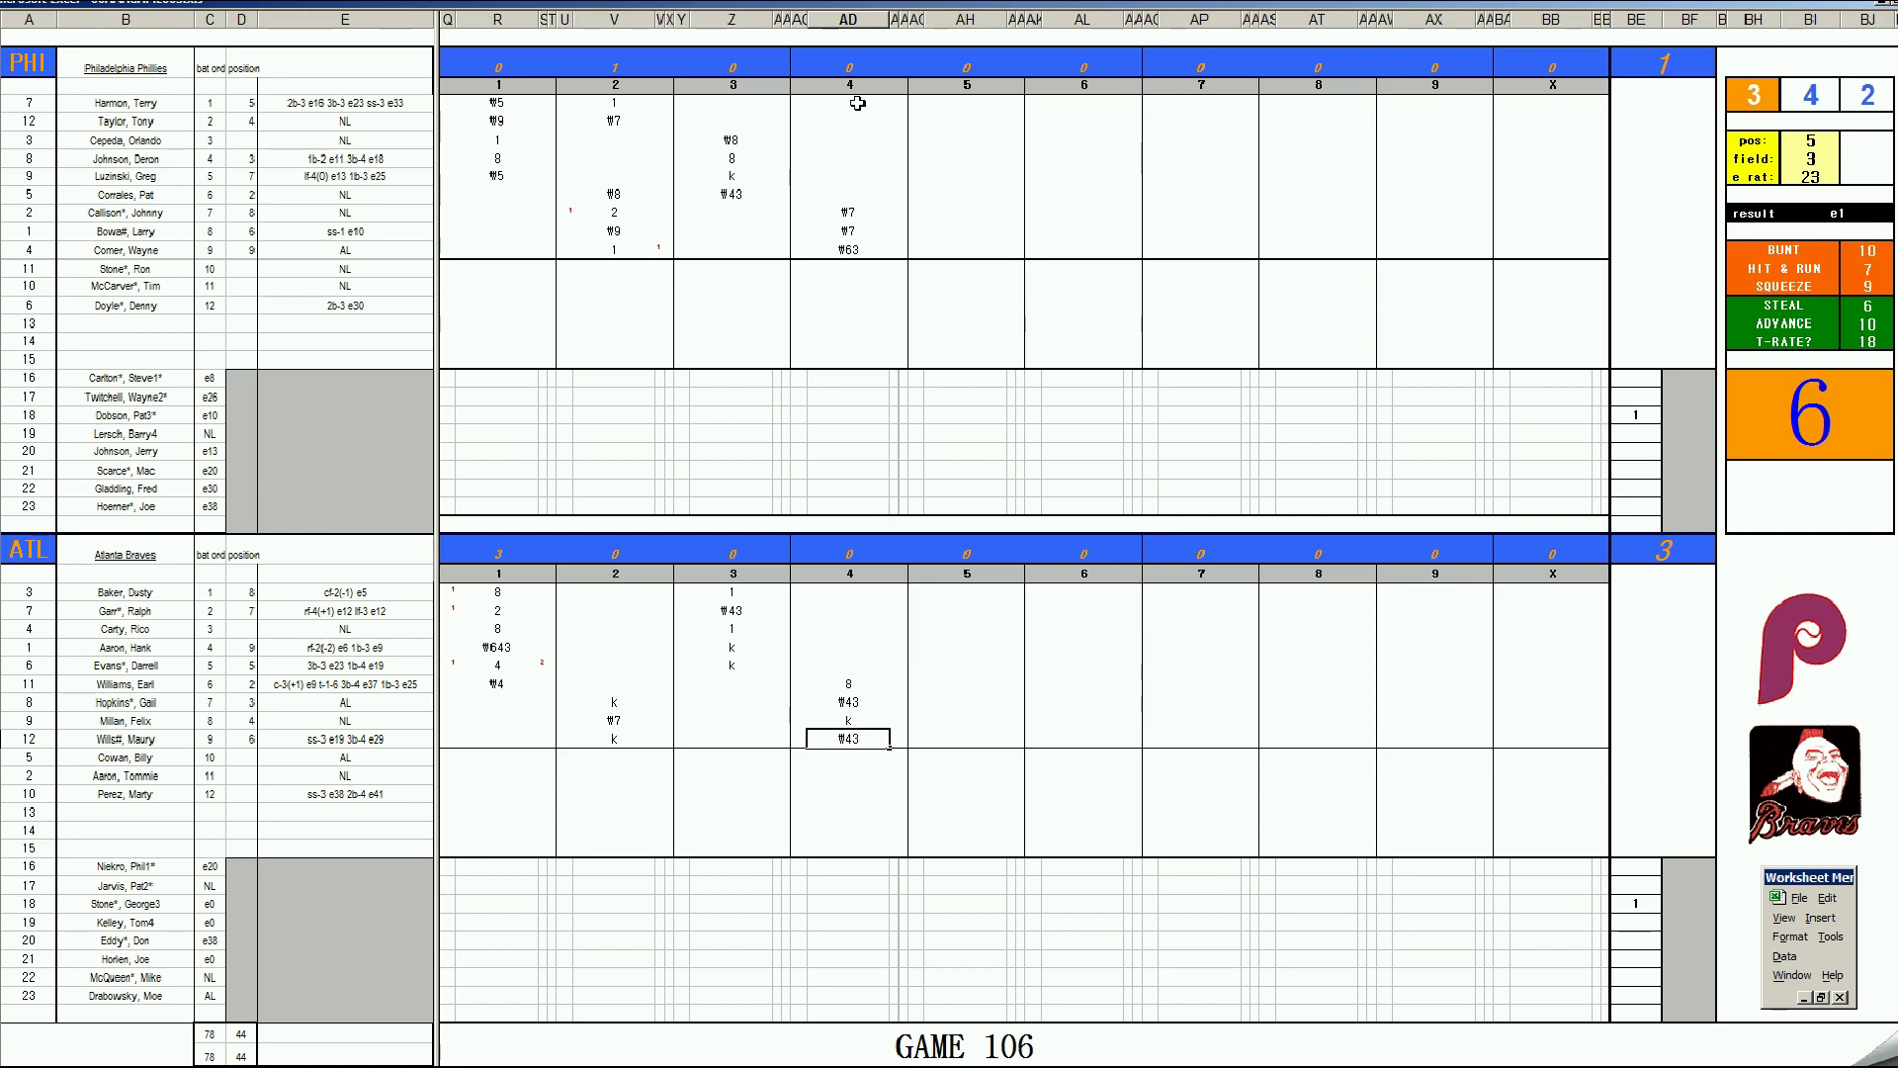
Step: Enter #4, #7, 1 and #6 for the Phillies' fifth inning, starting at Harmon
left_click(964, 102)
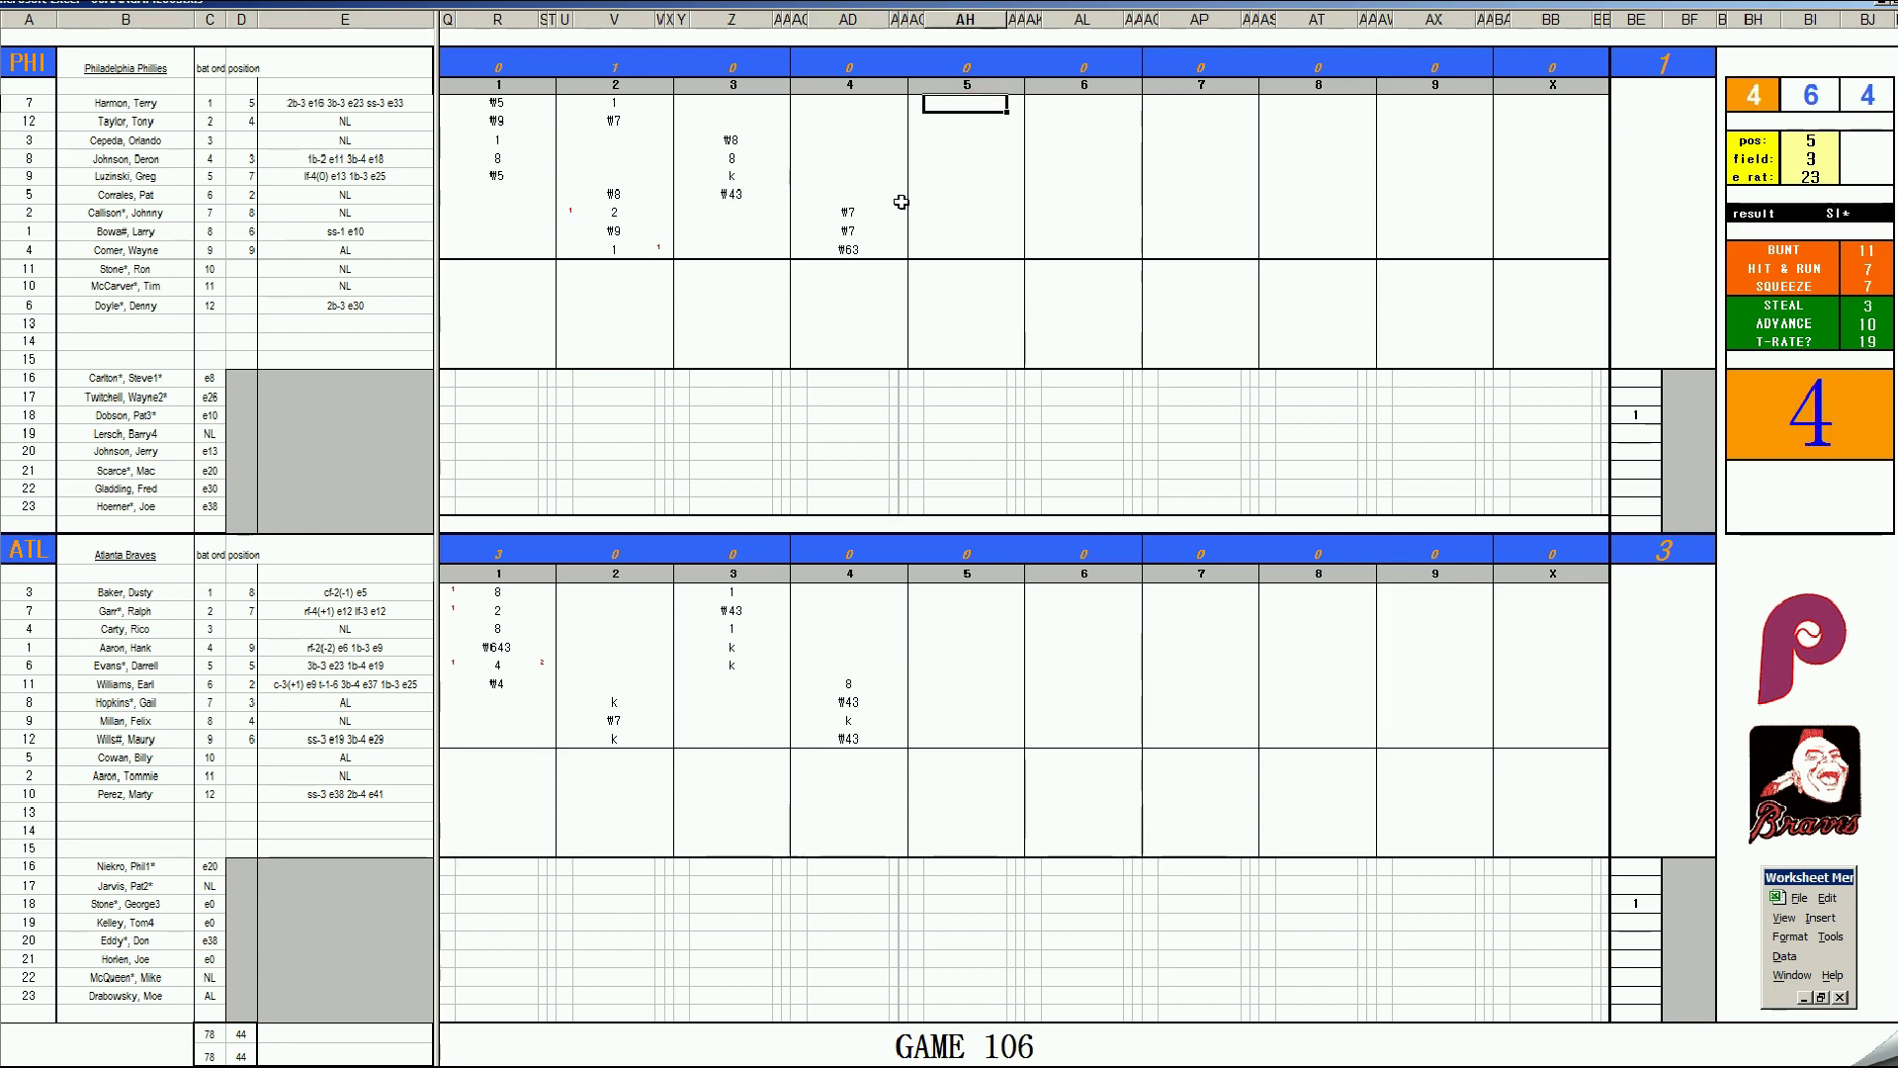
type("#4")
key("Return")
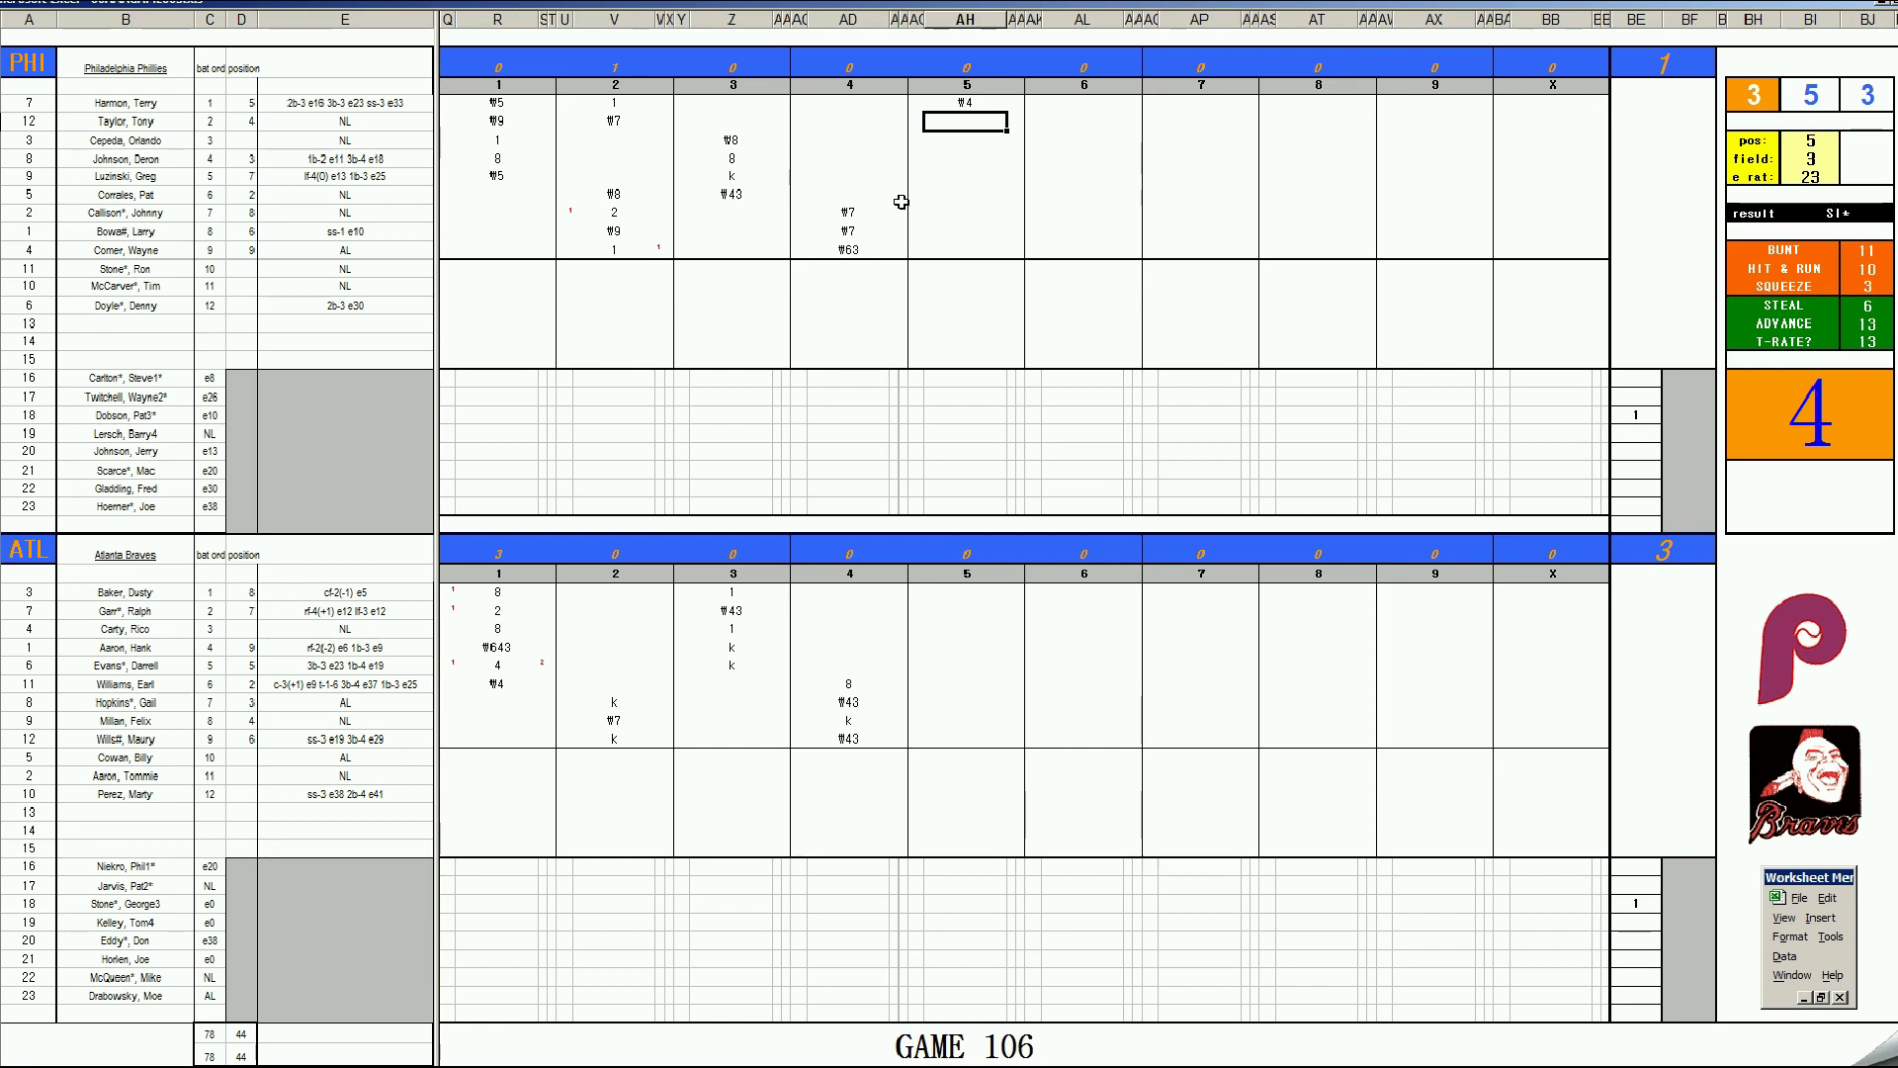
type("#7")
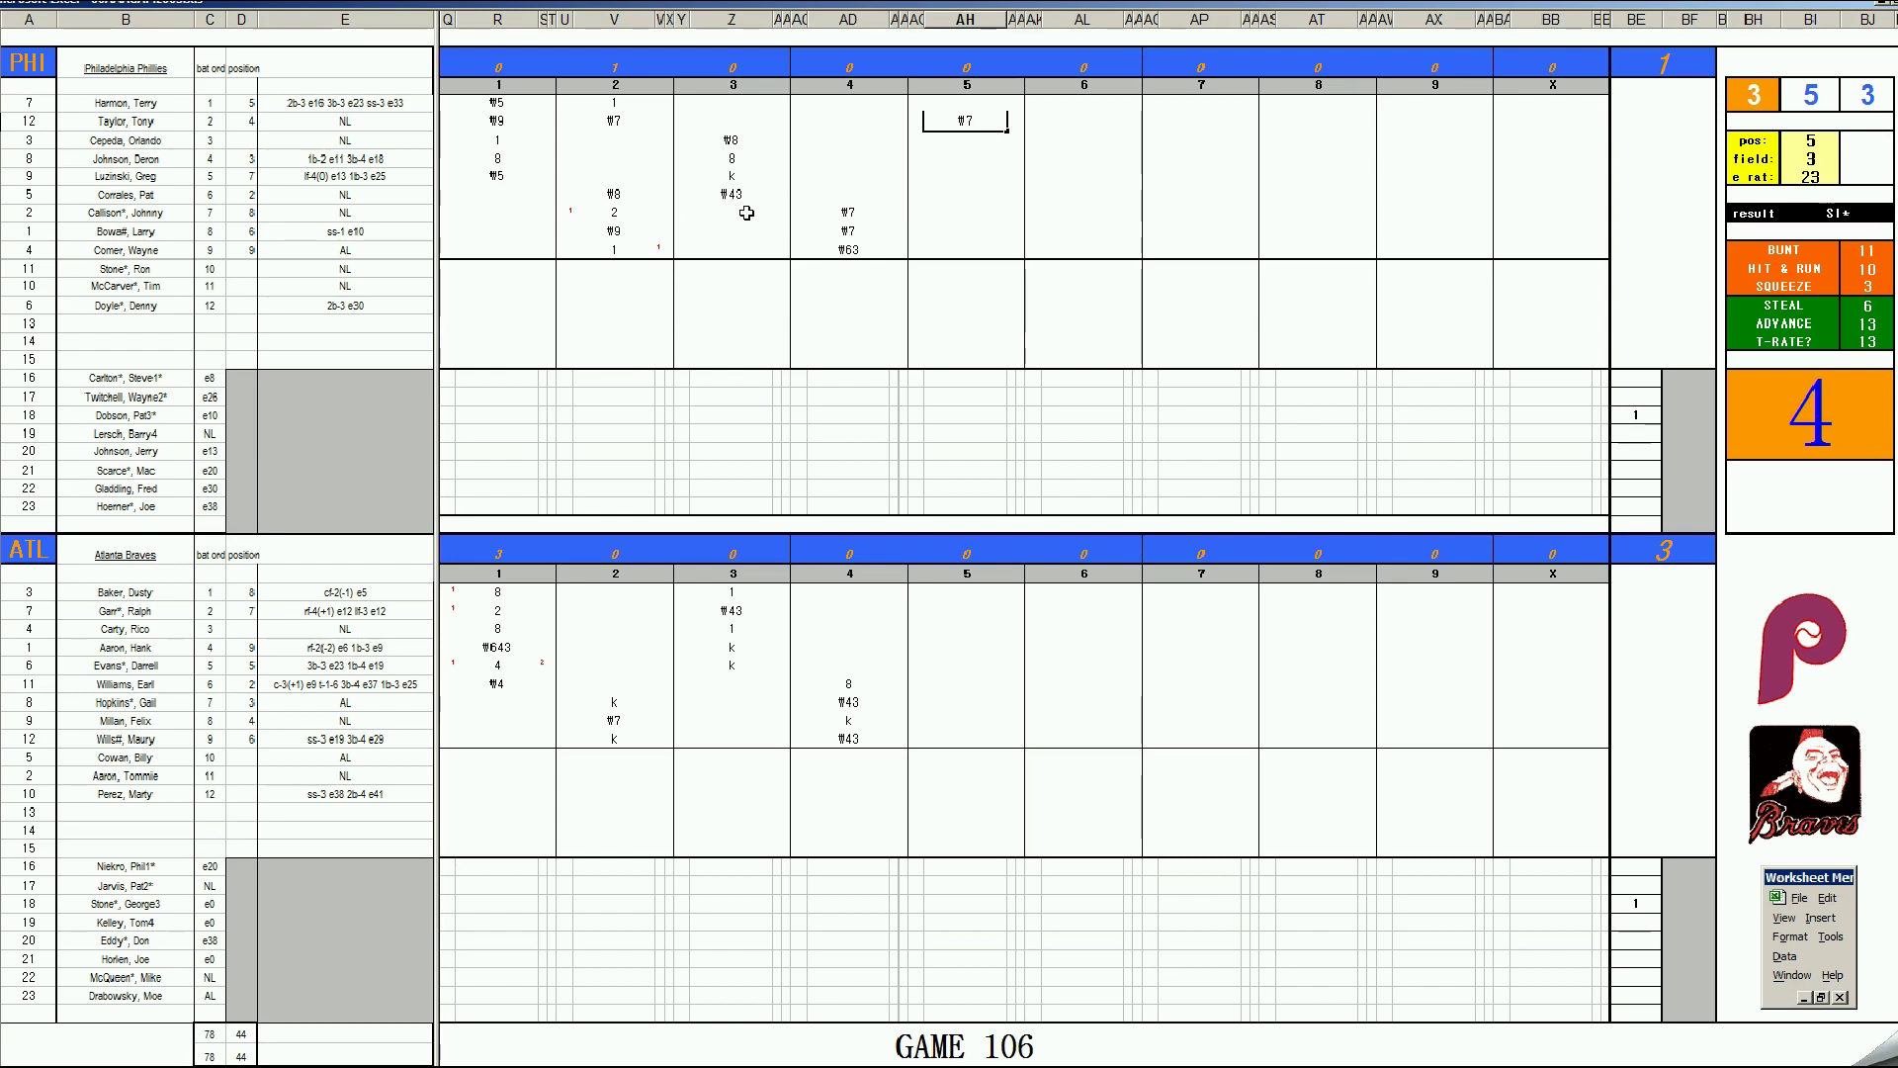
key("Return")
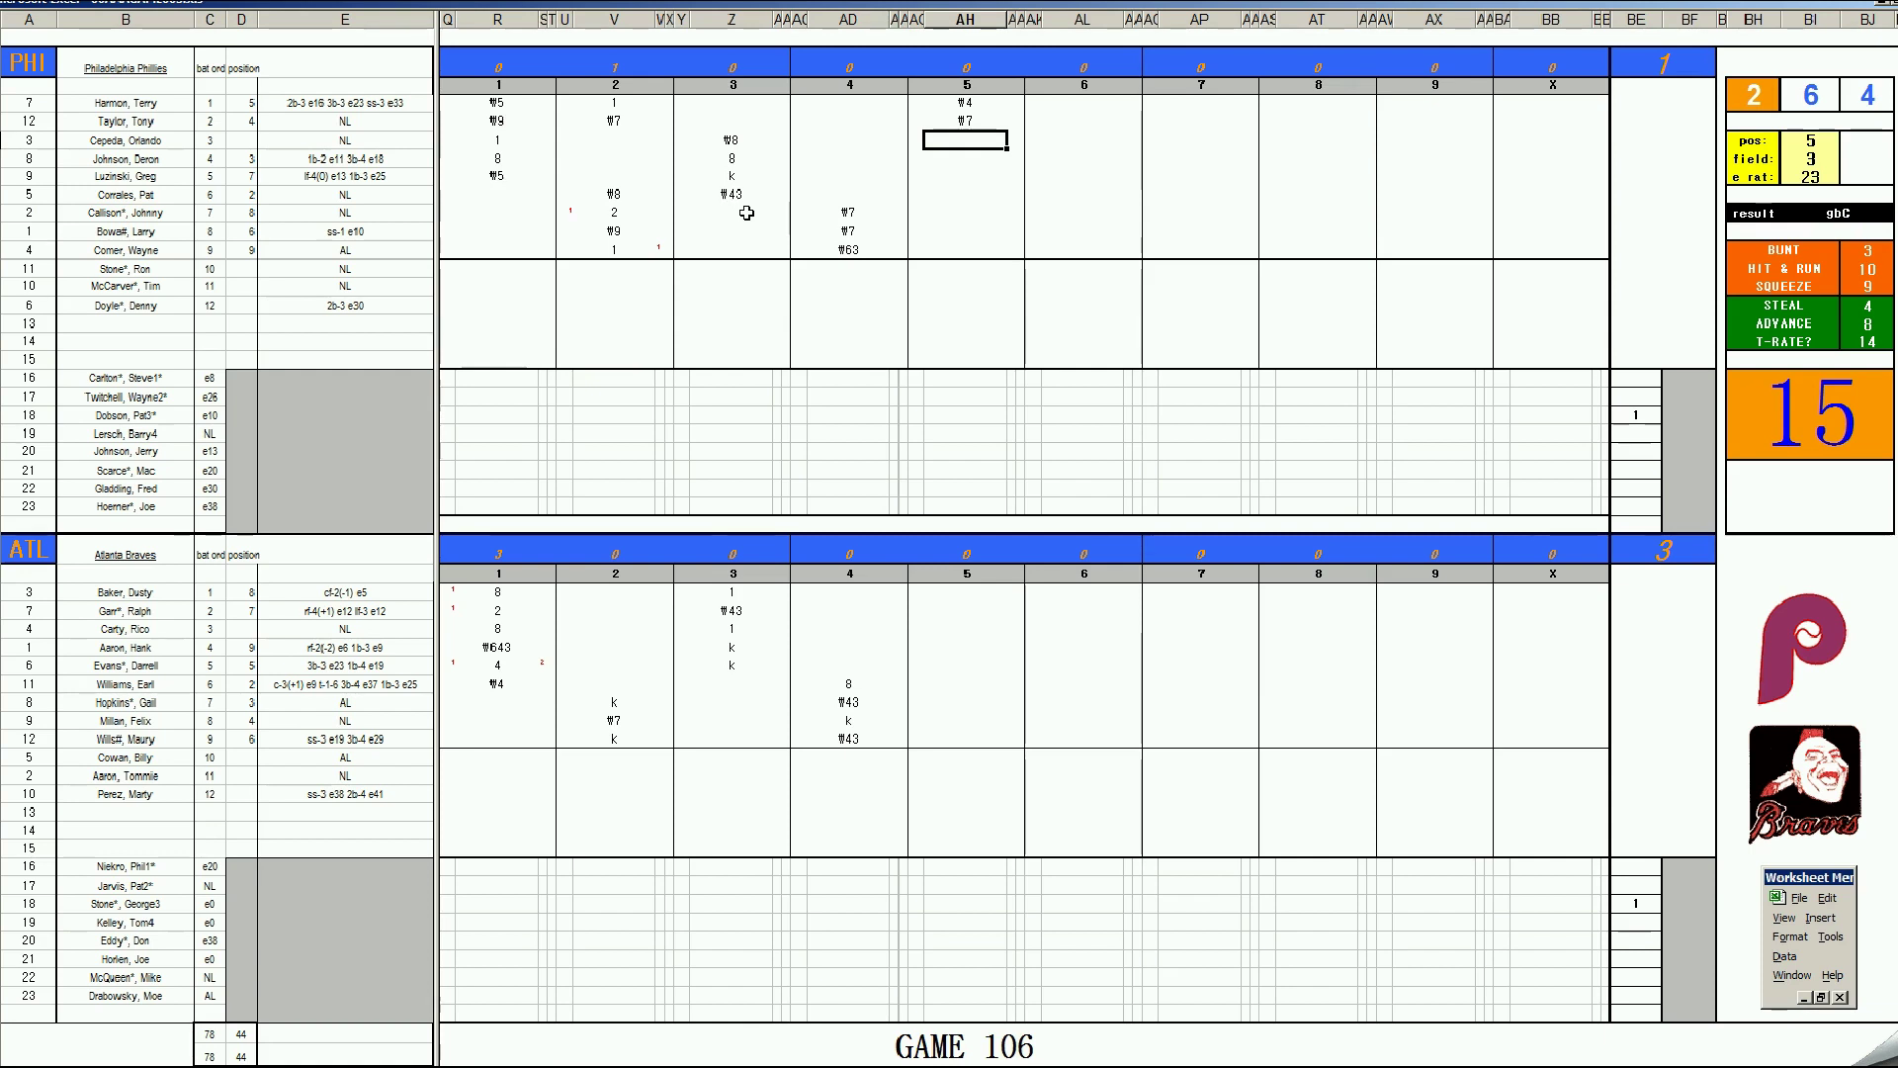
type("1")
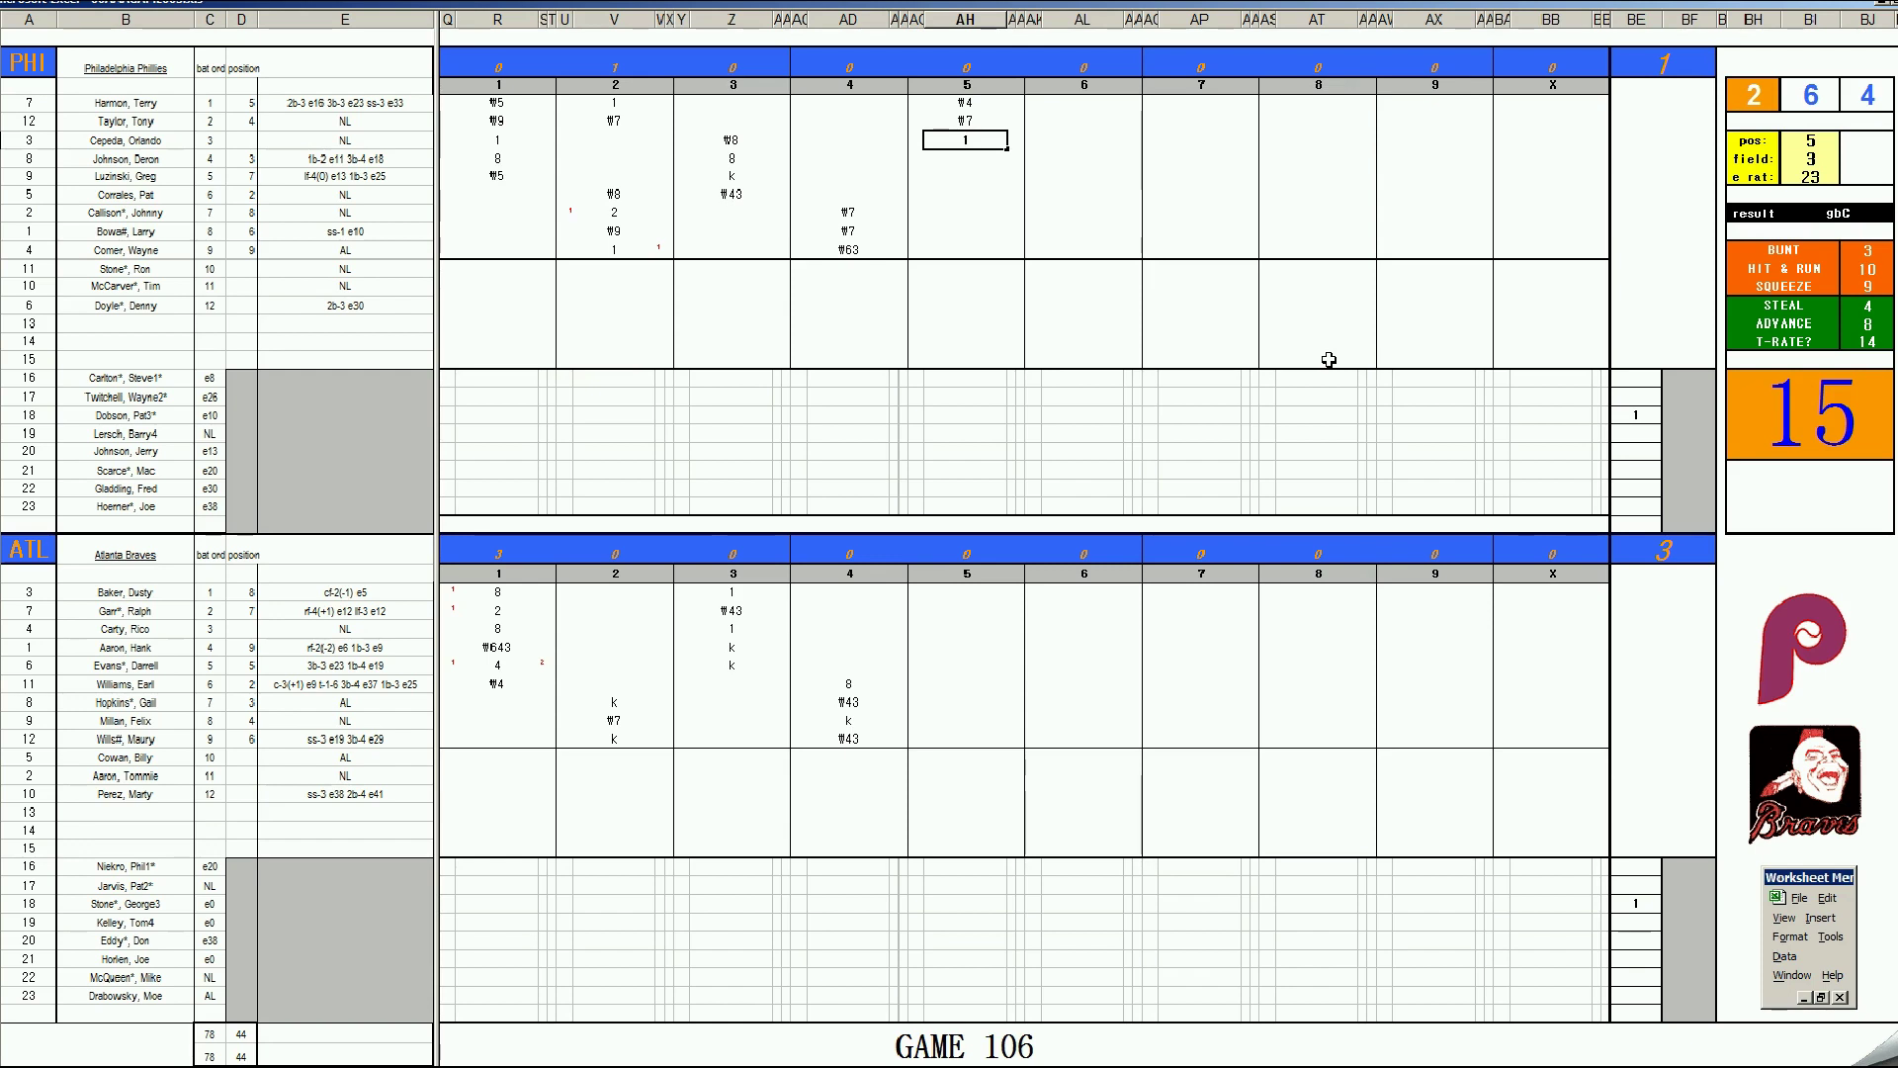
key("Return")
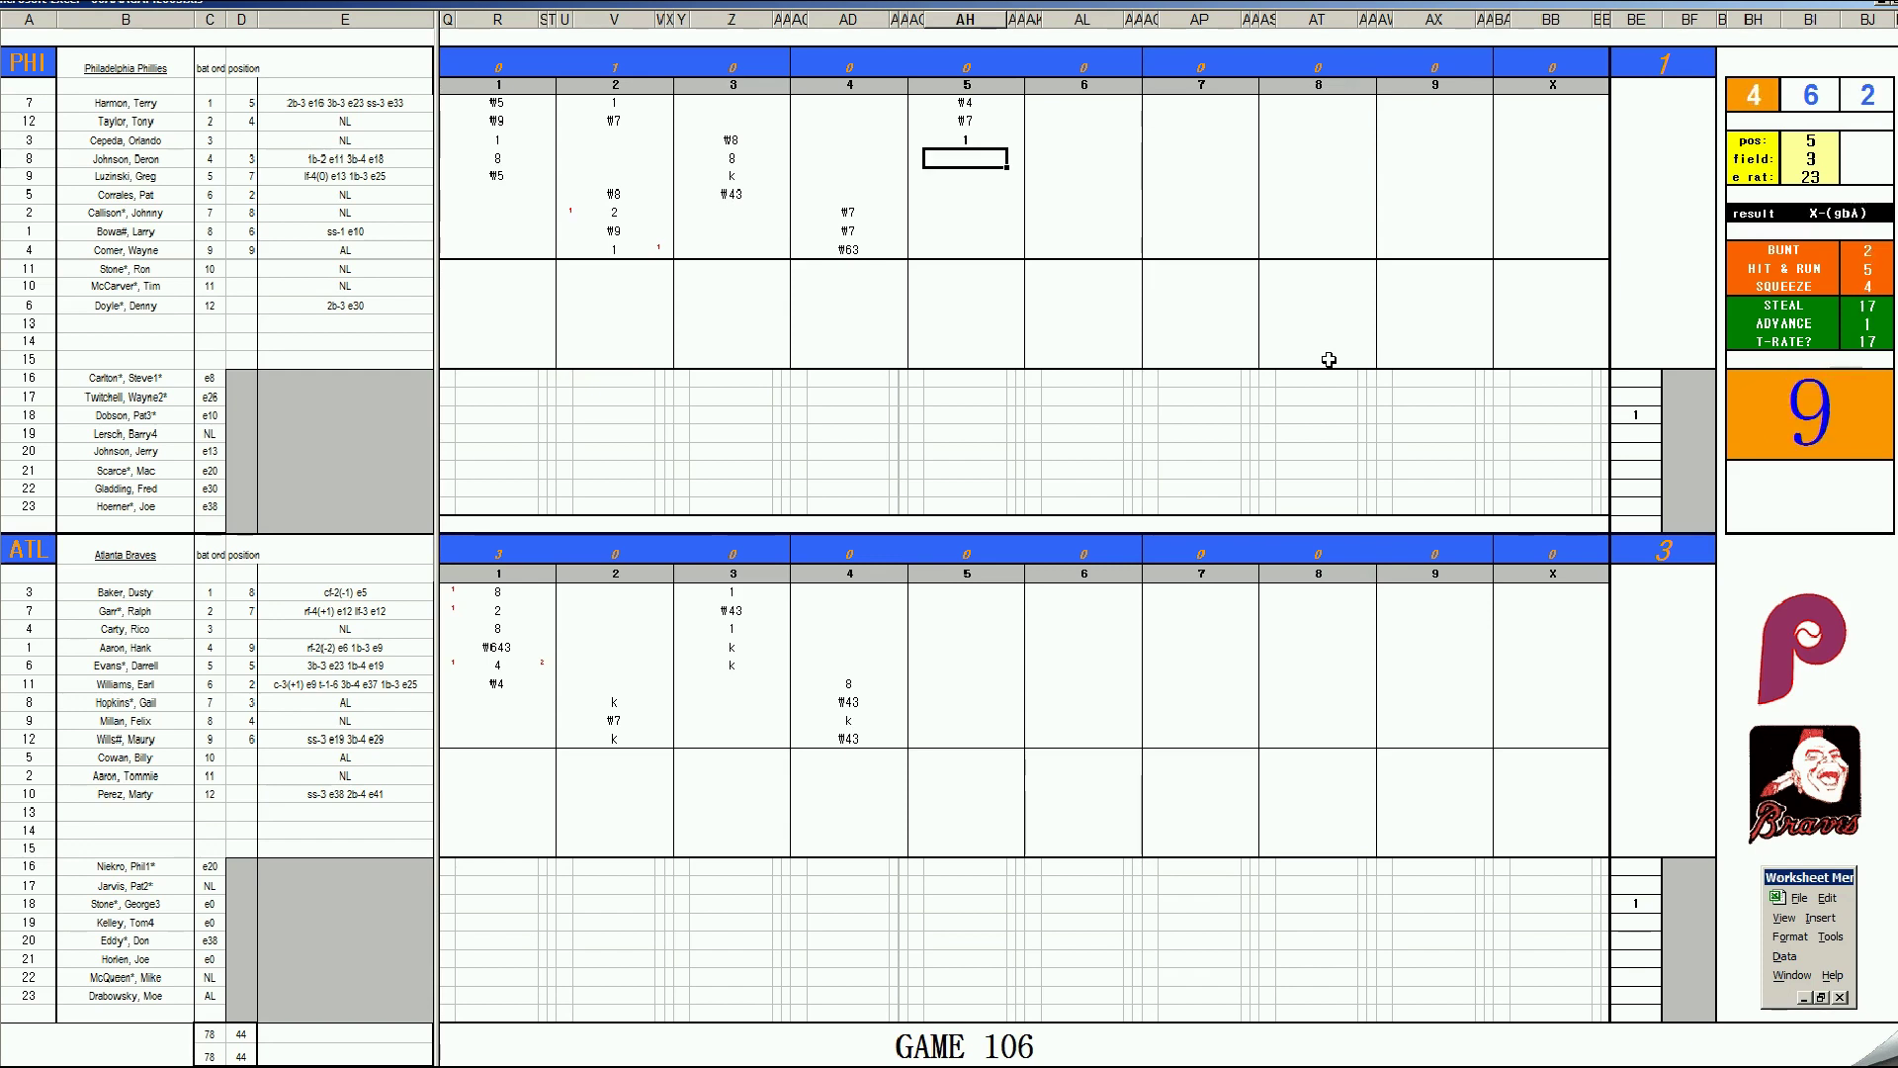
type("\\6")
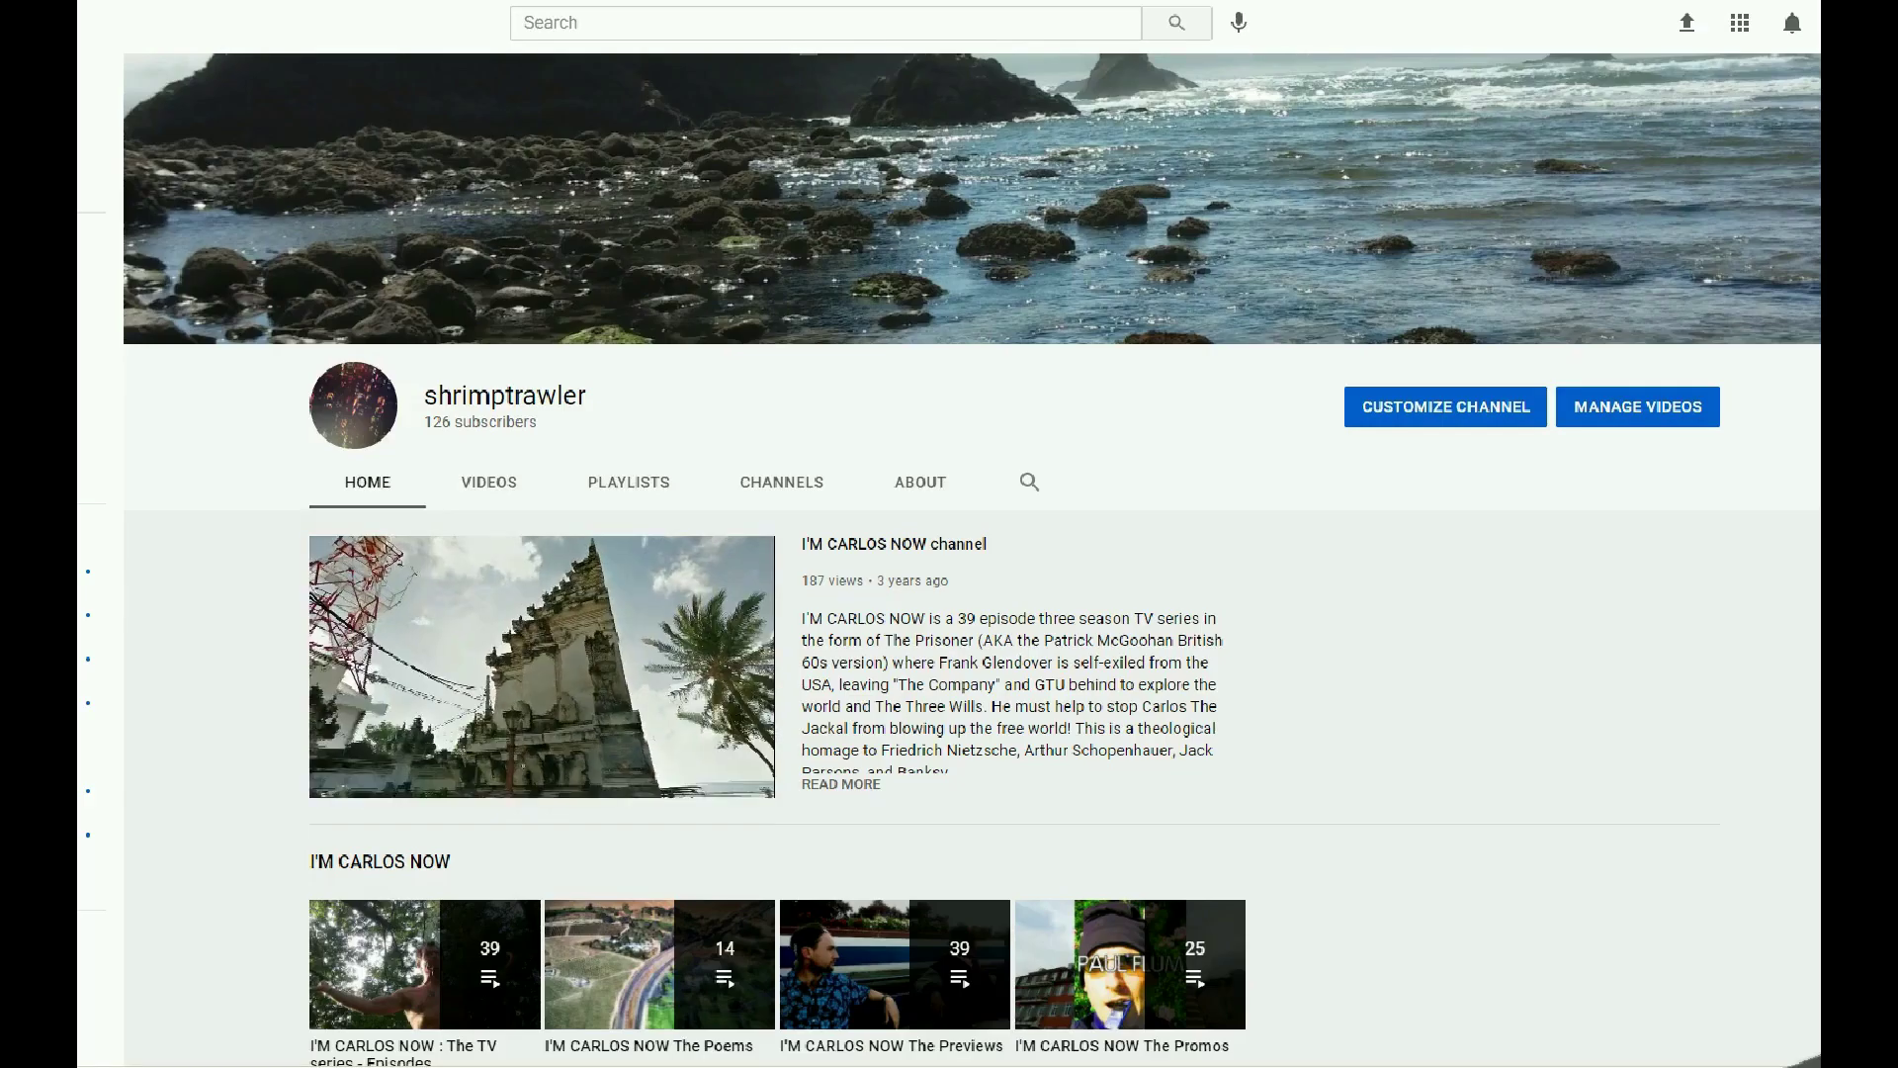
scroll(971, 561, "down", 4)
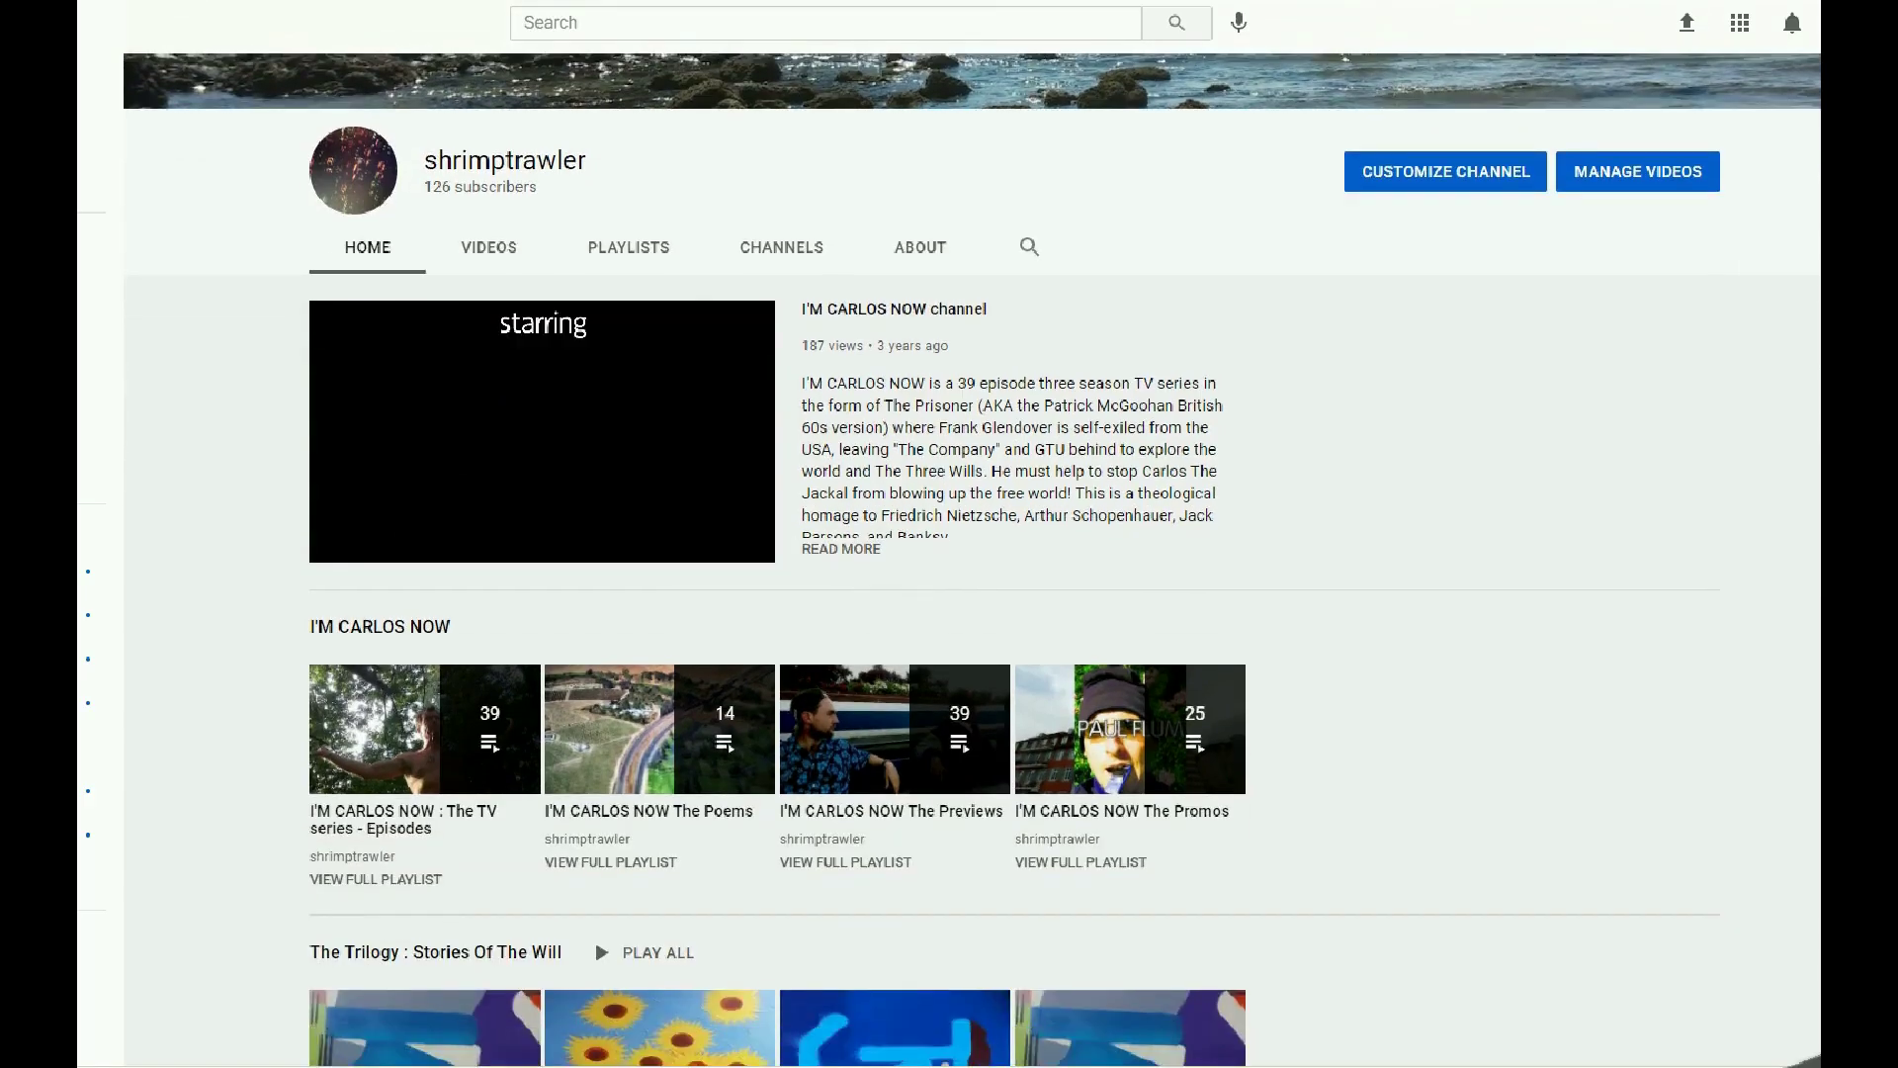
scroll(971, 561, "down", 4)
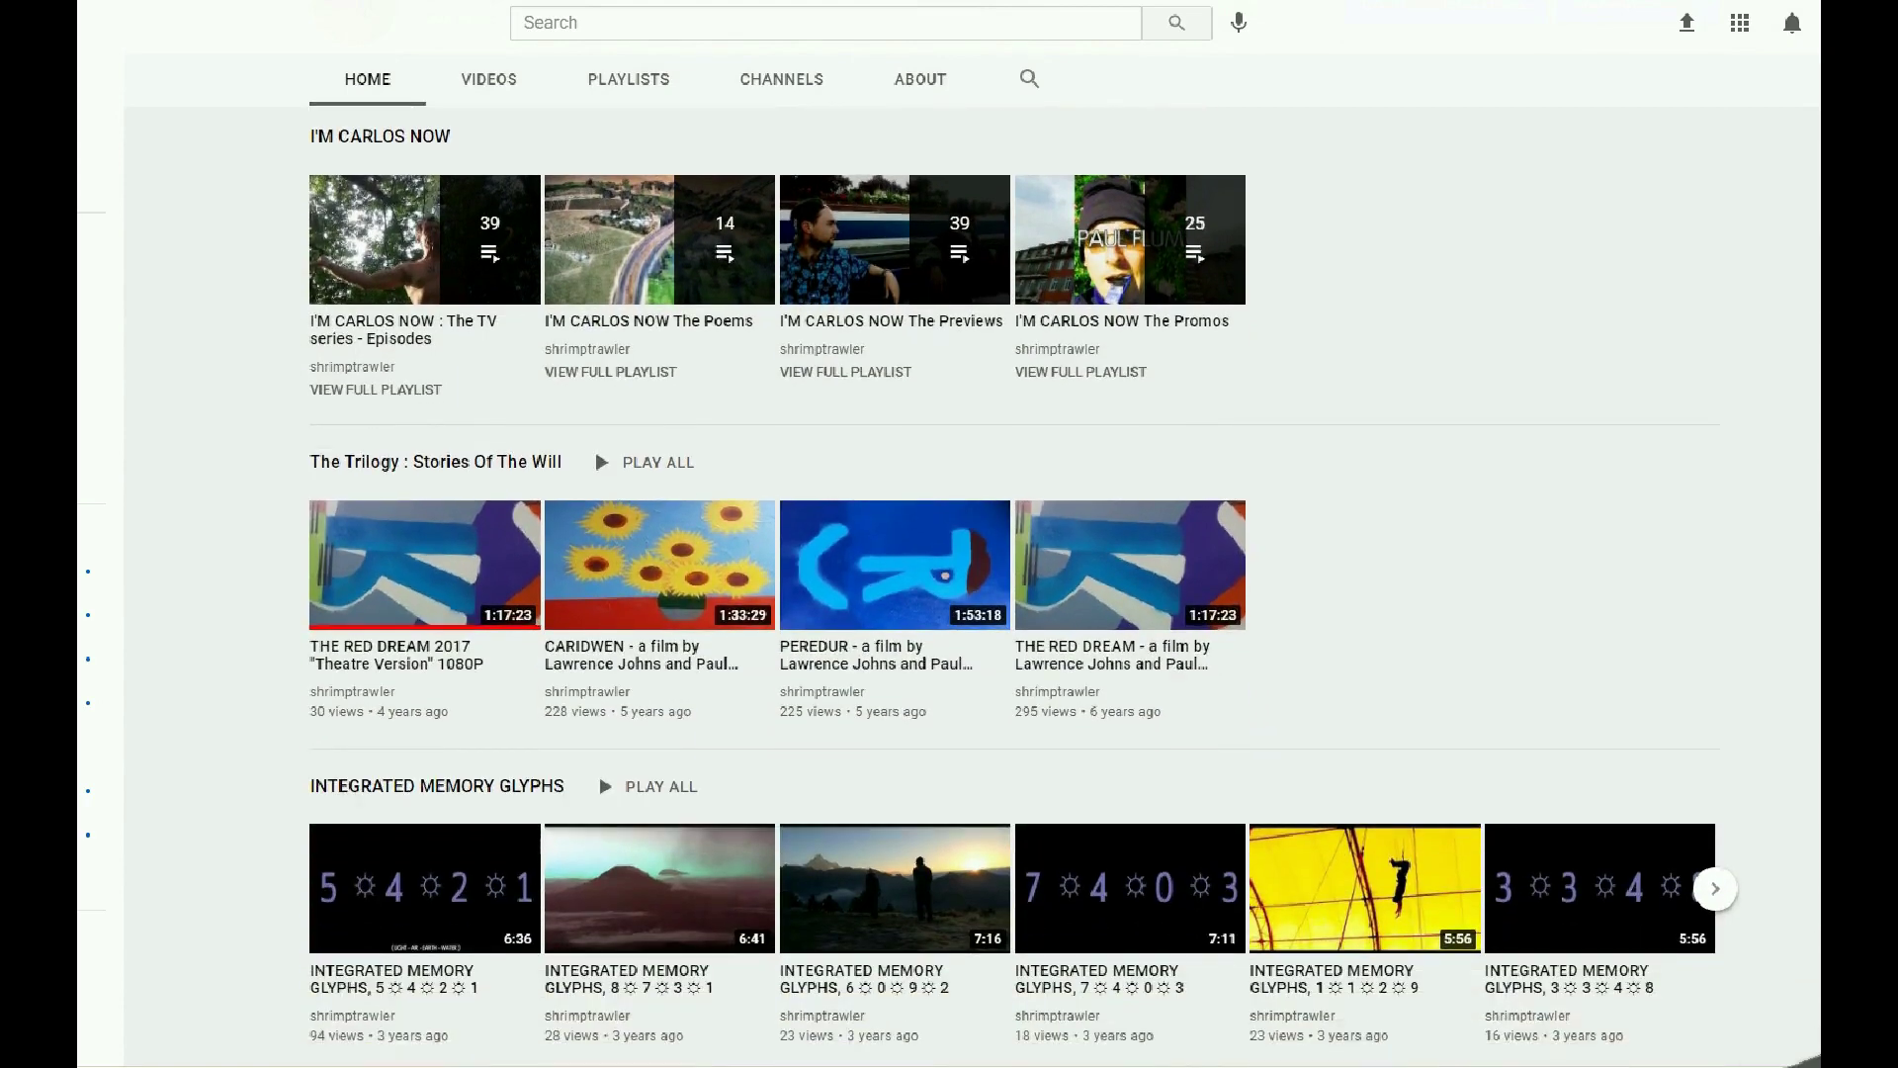
scroll(971, 561, "down", 3)
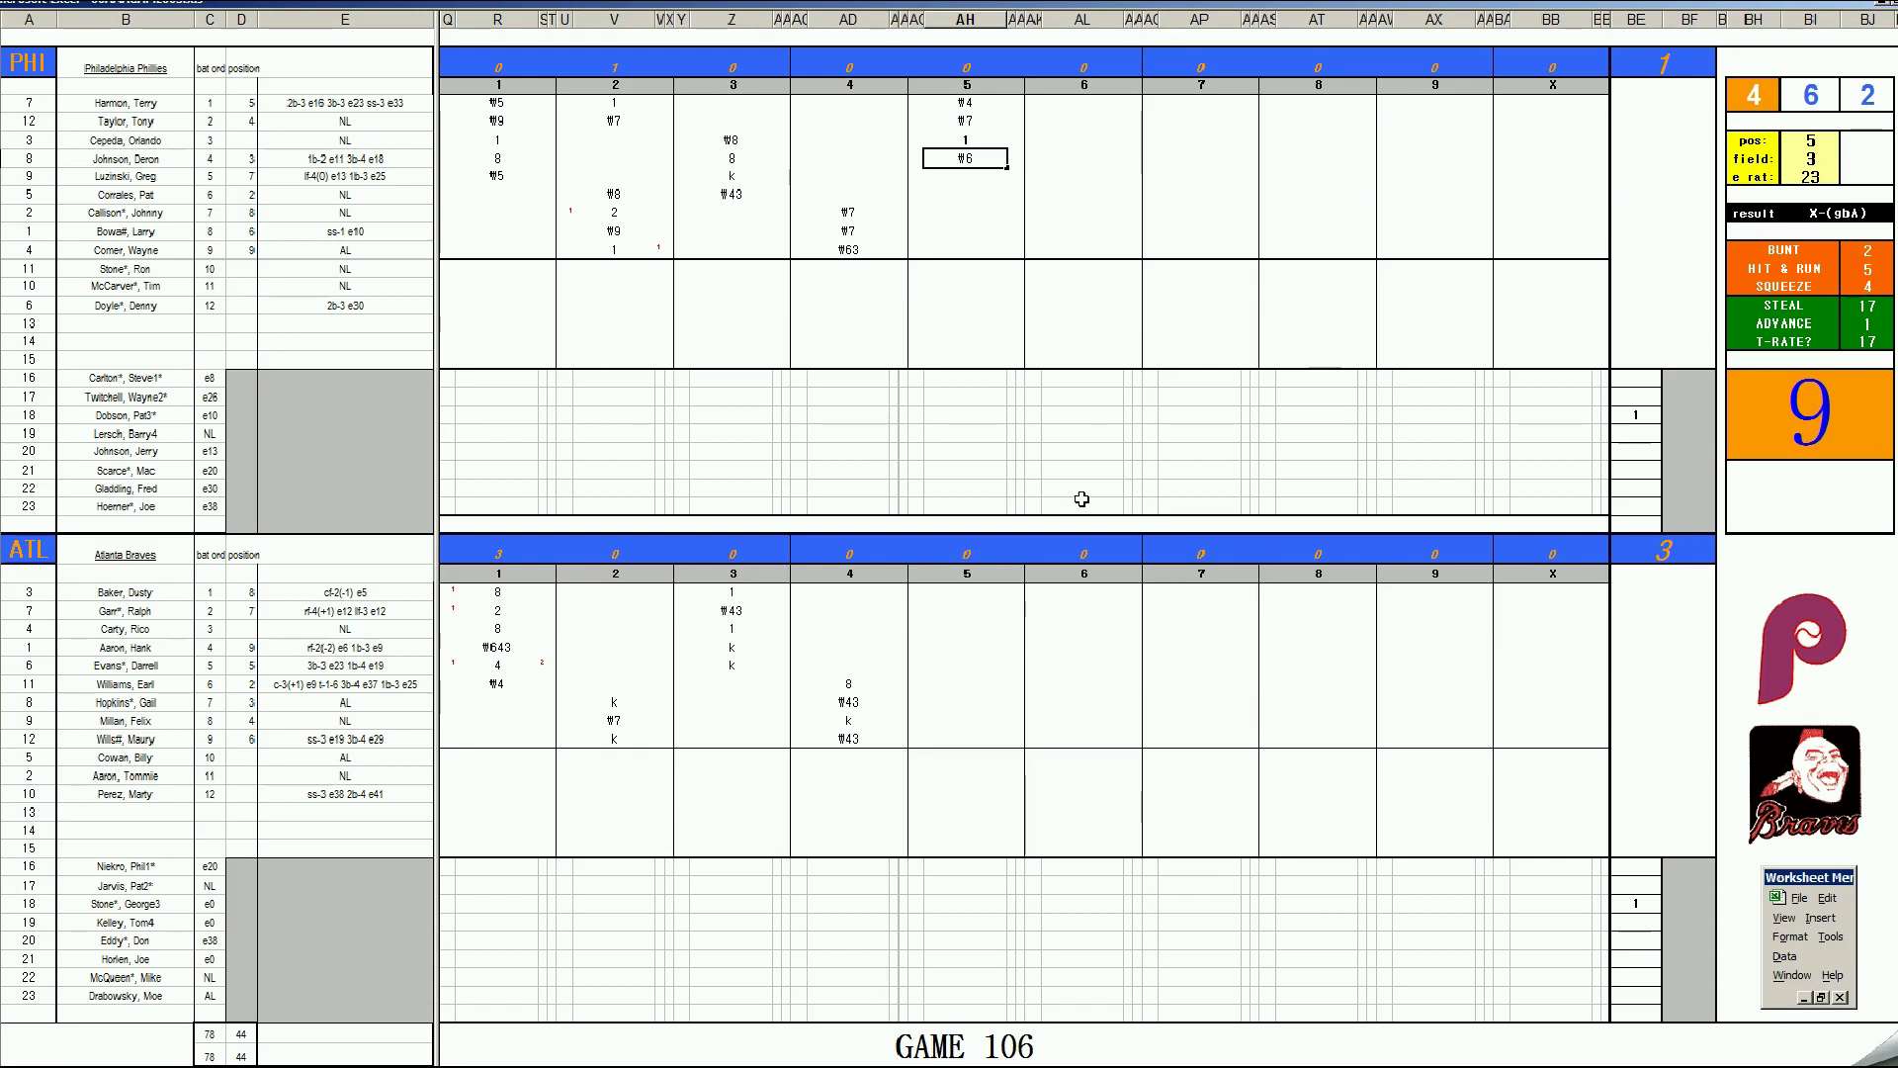
Step: Enter 1, 2 and 9 for the Braves' first three fifth-inning batters
left_click(966, 594)
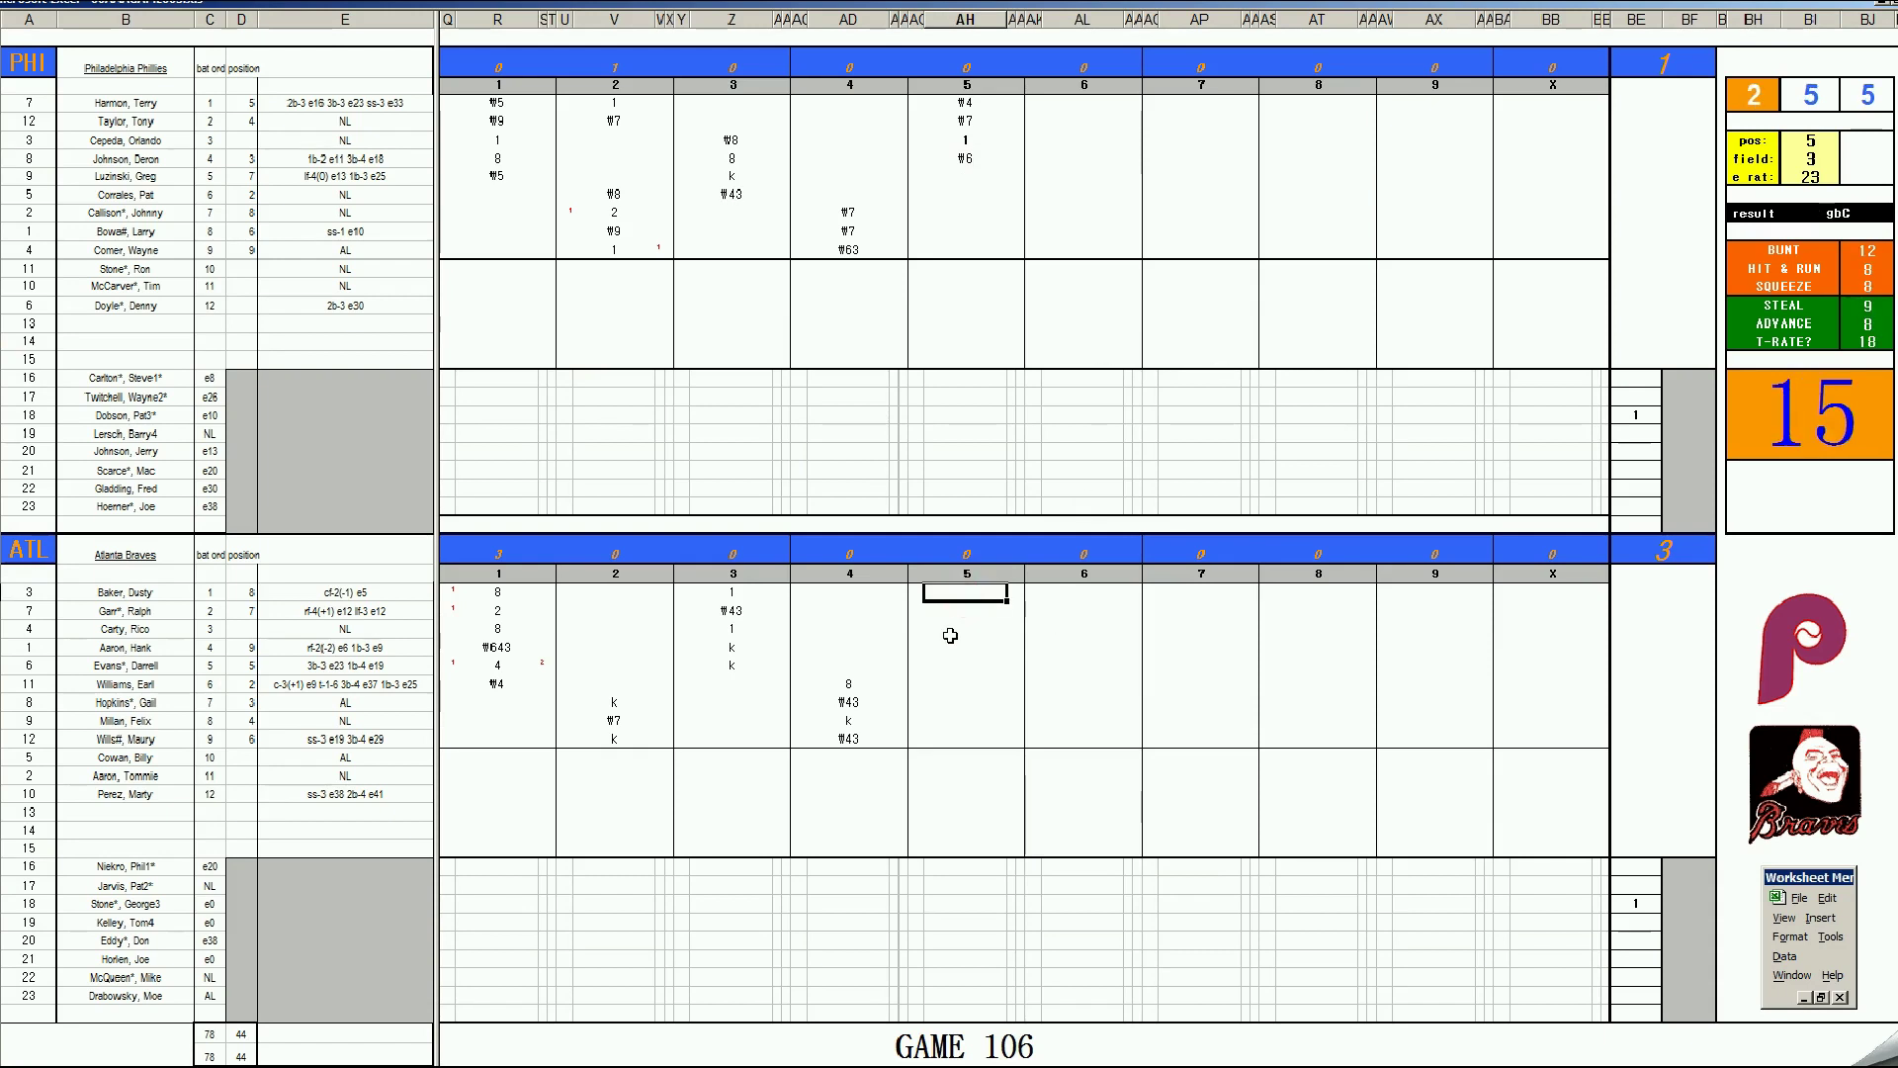
type("1")
key("Return")
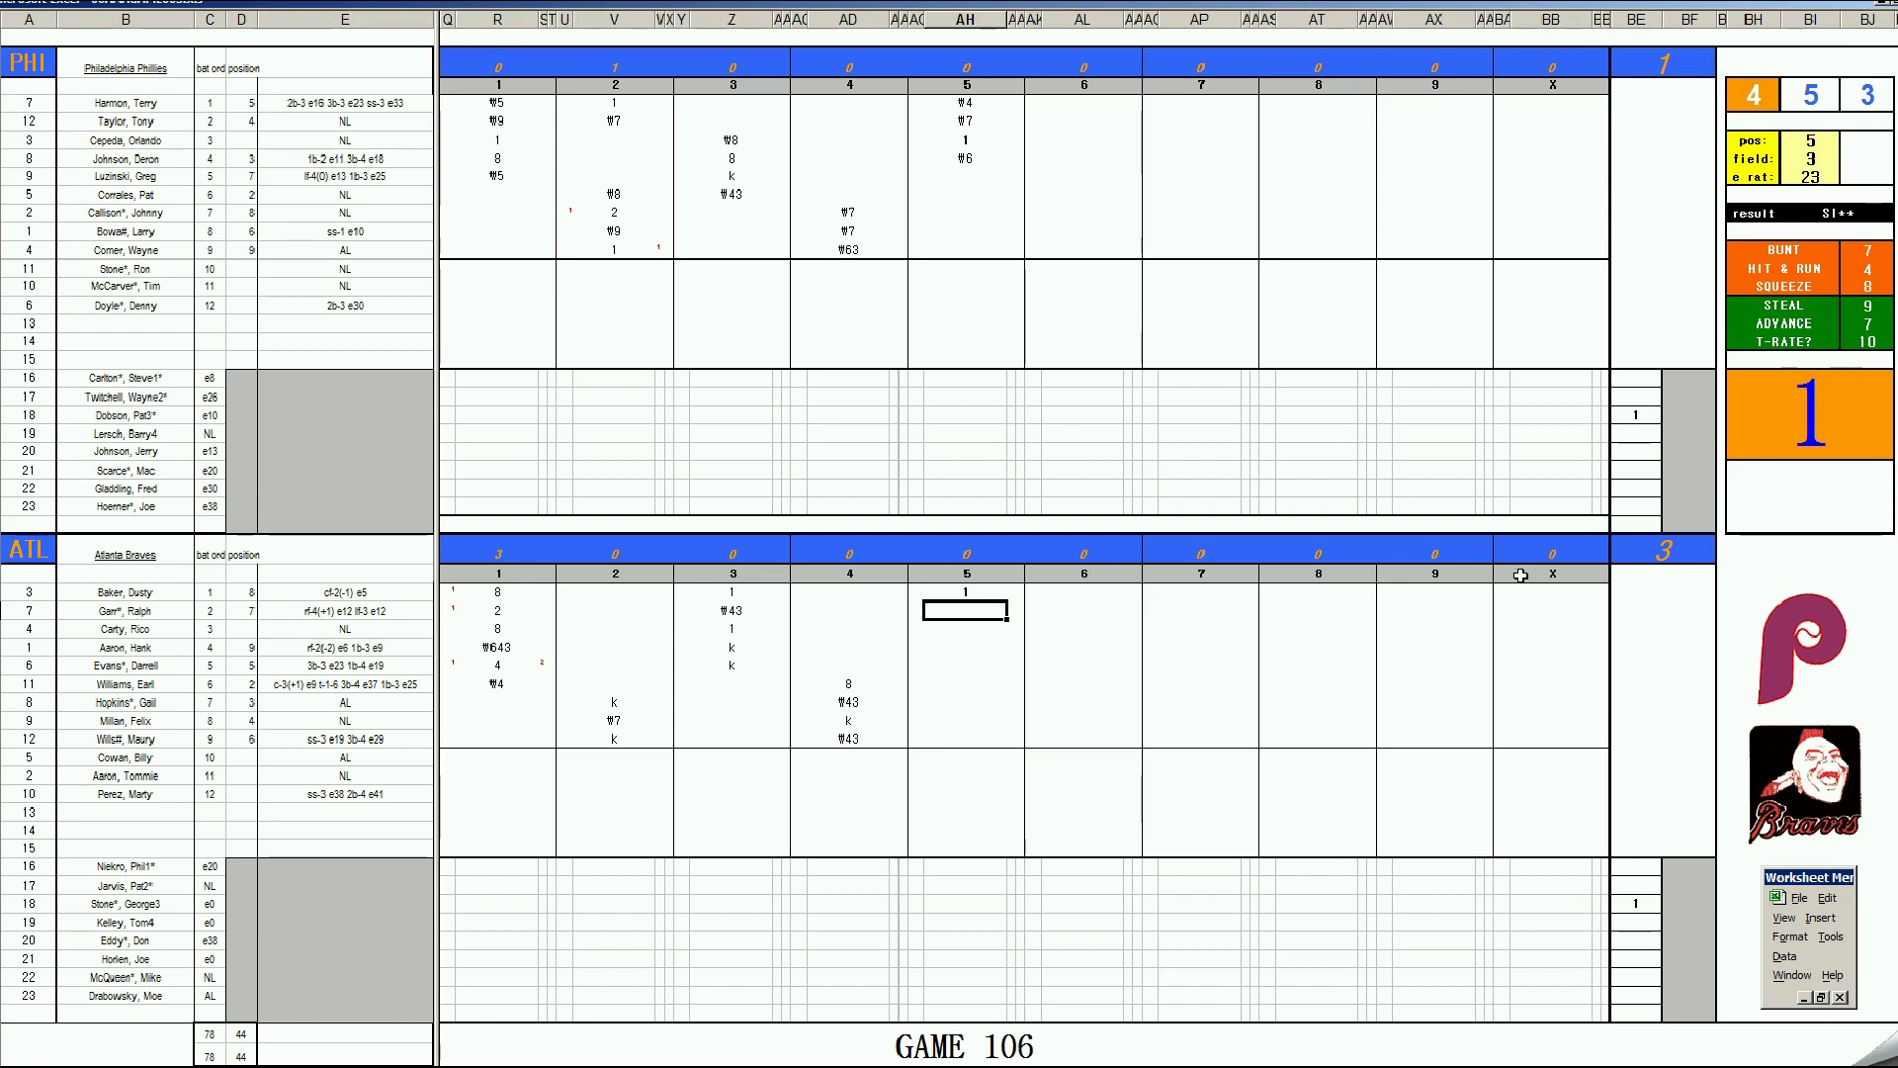
type("2")
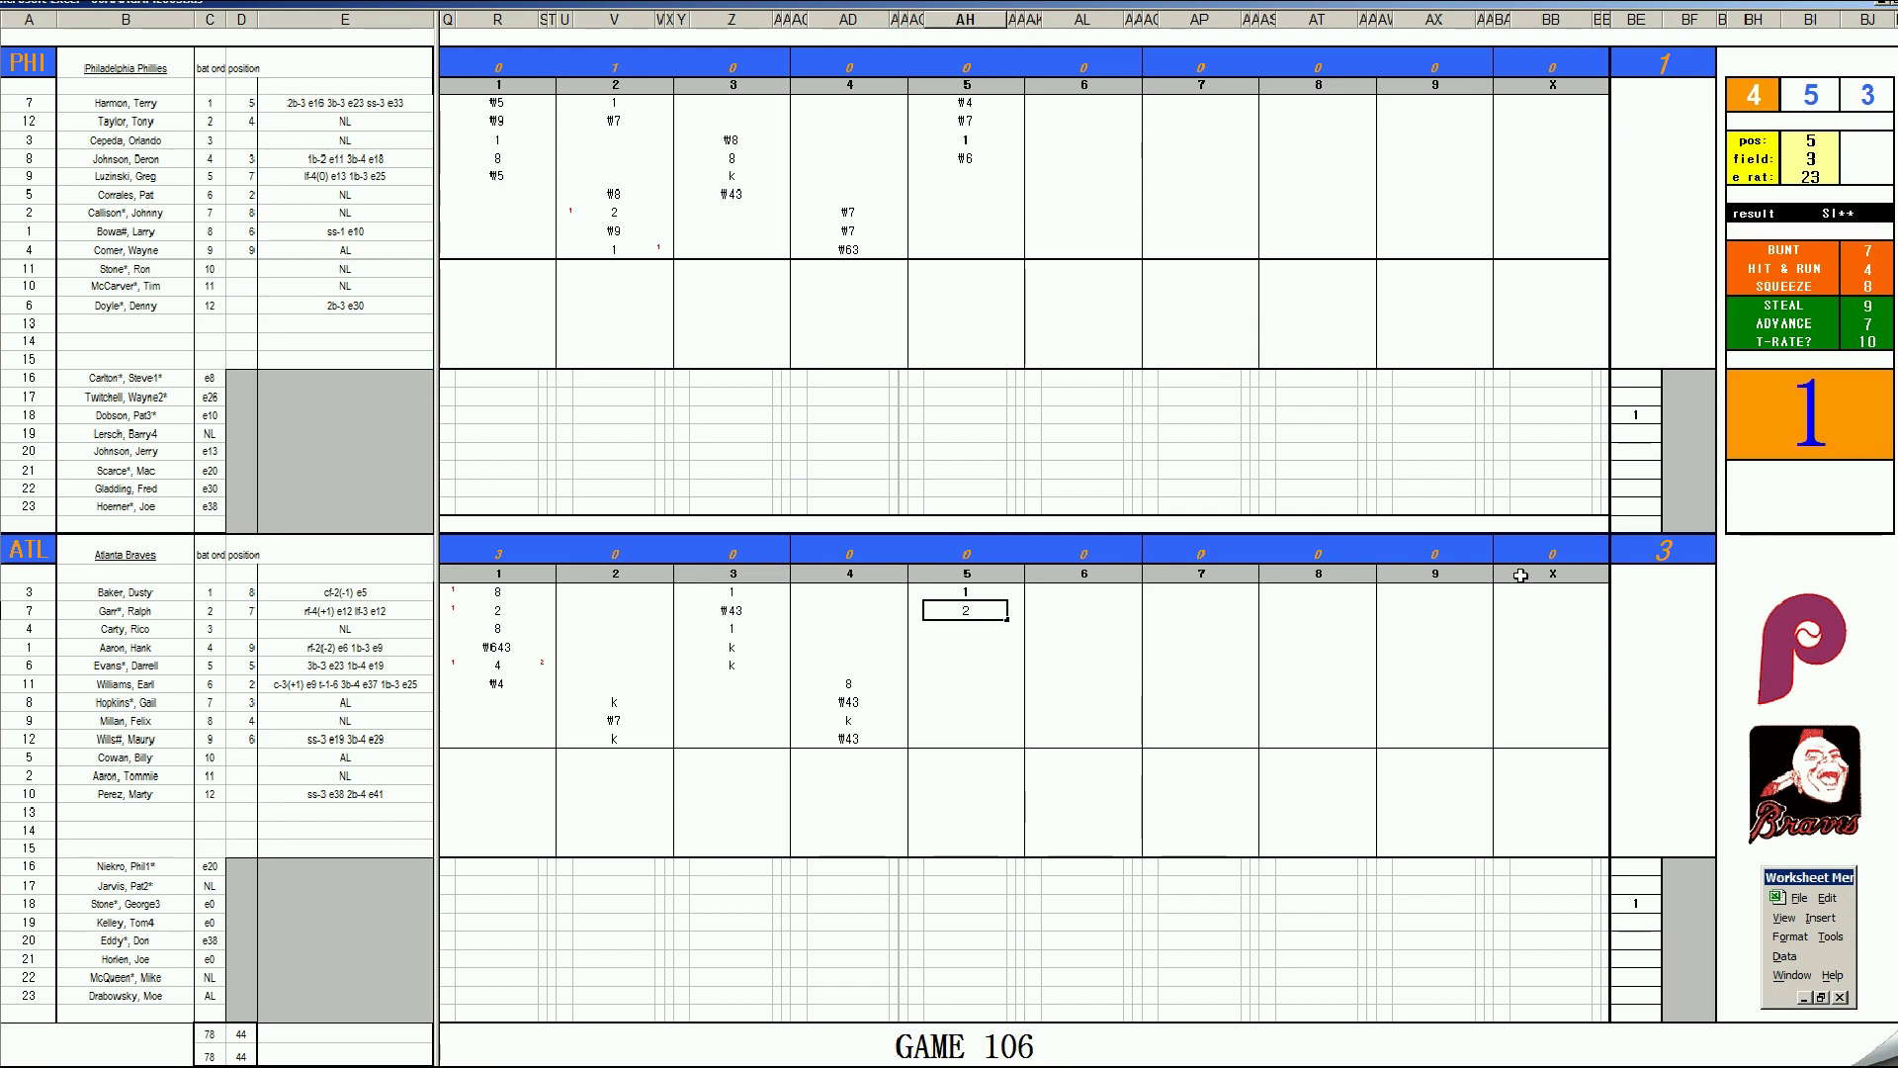
key("Return")
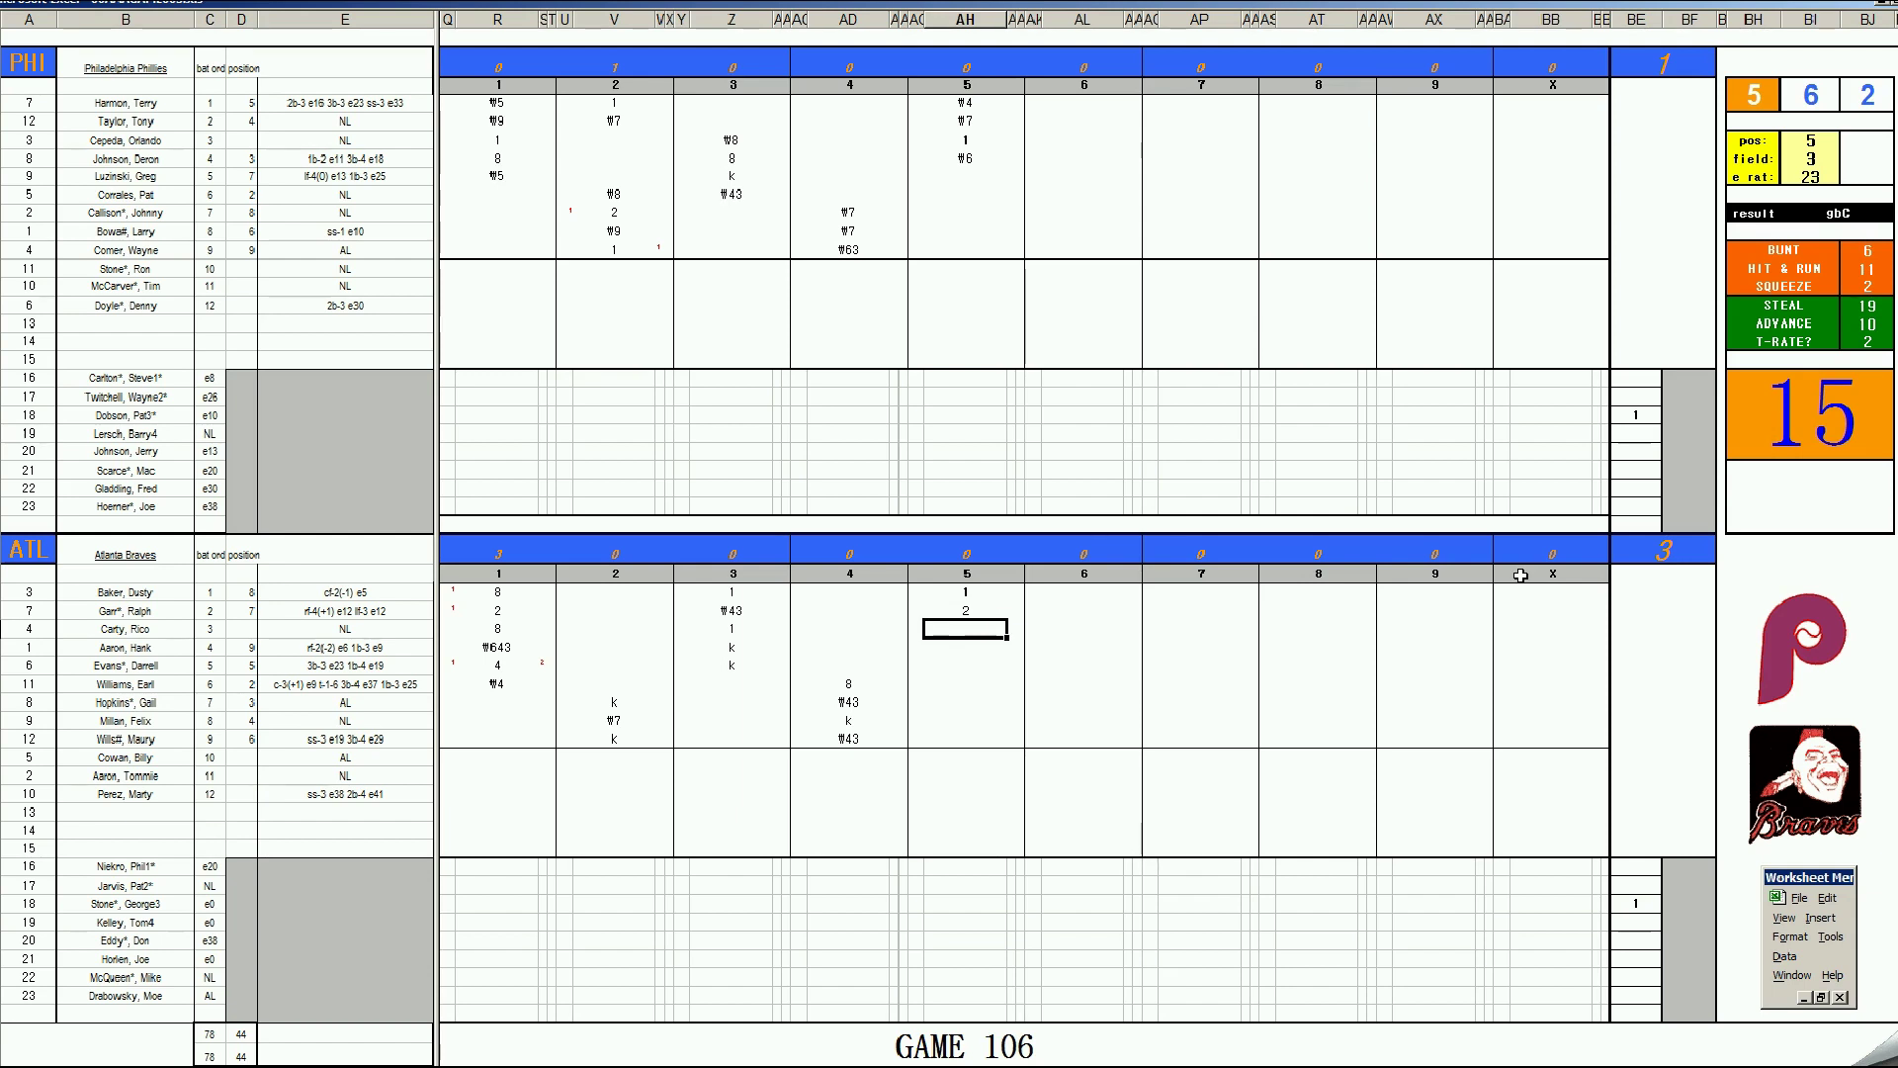
type("9")
key("Return")
Step: Mark the leadoff batter's run with 1 and enter 1 for the fourth batter
type("1")
key("Return")
key("Up")
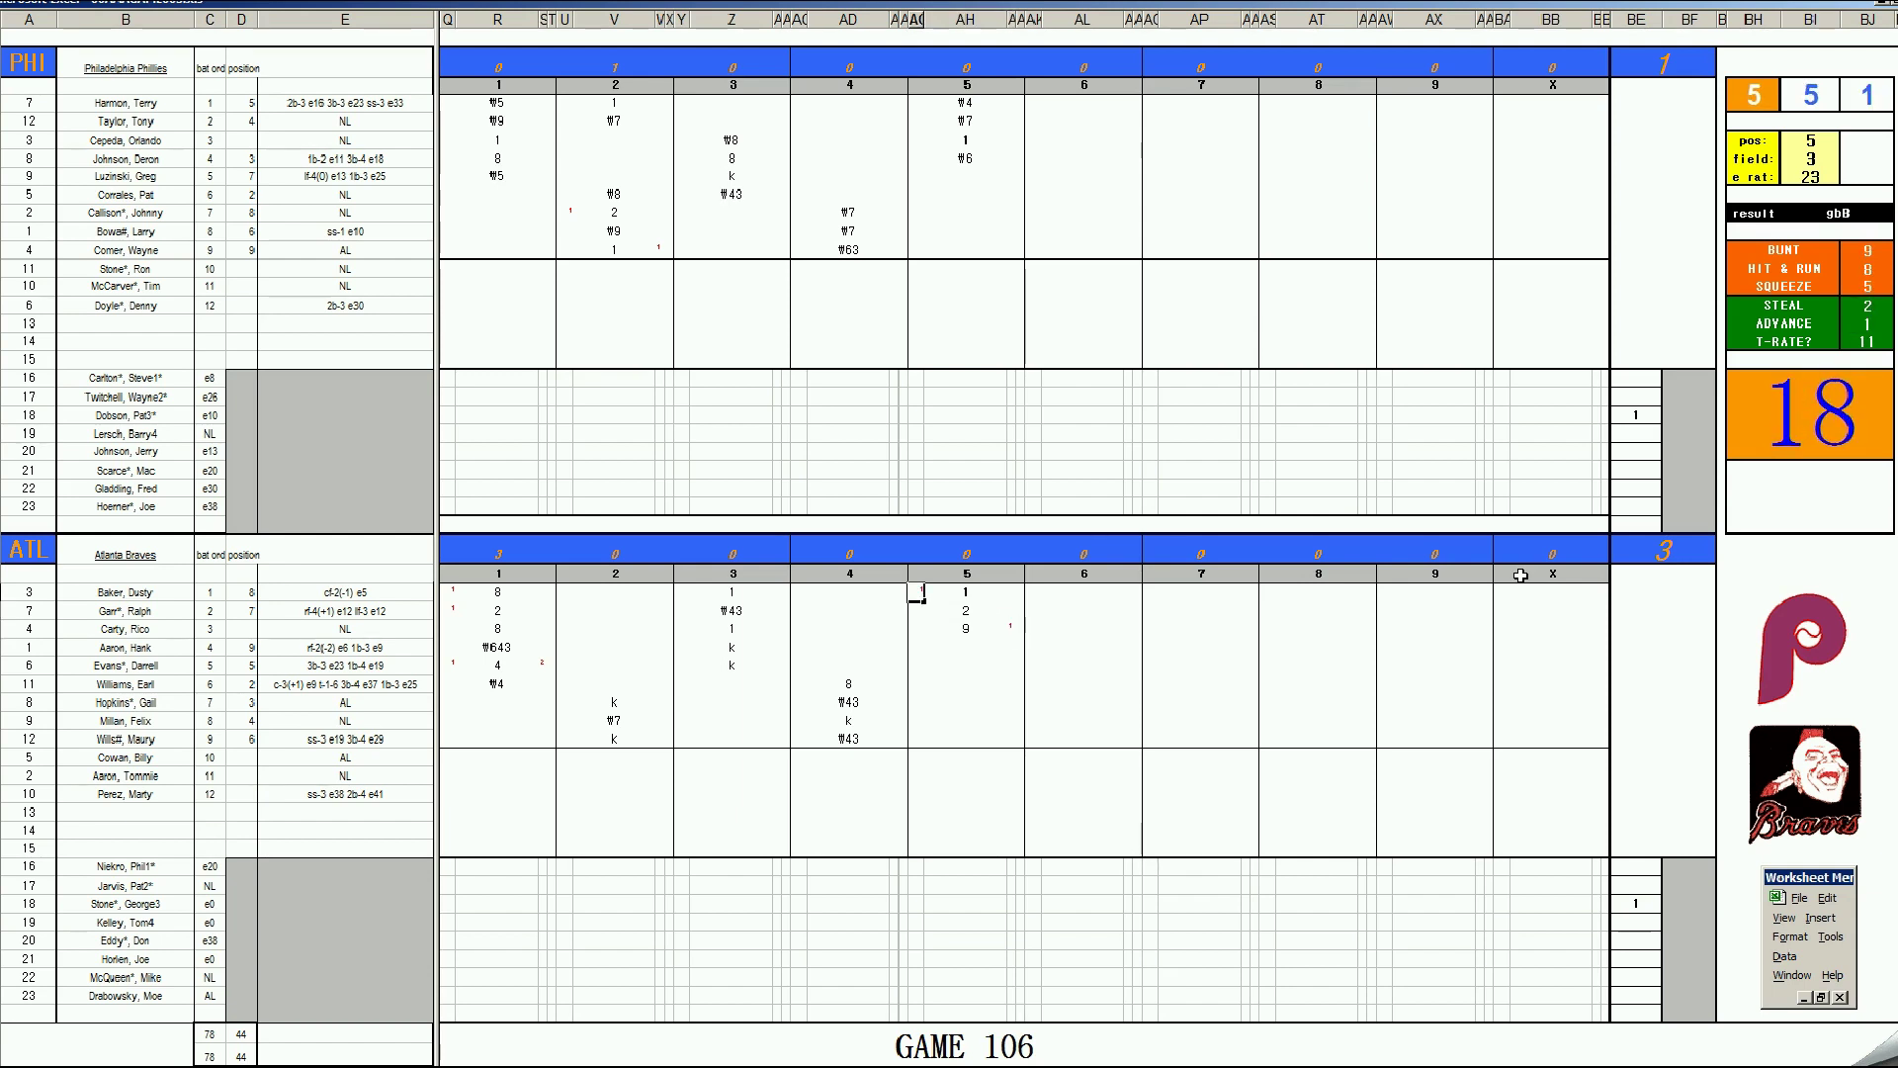
type("1")
key("Return")
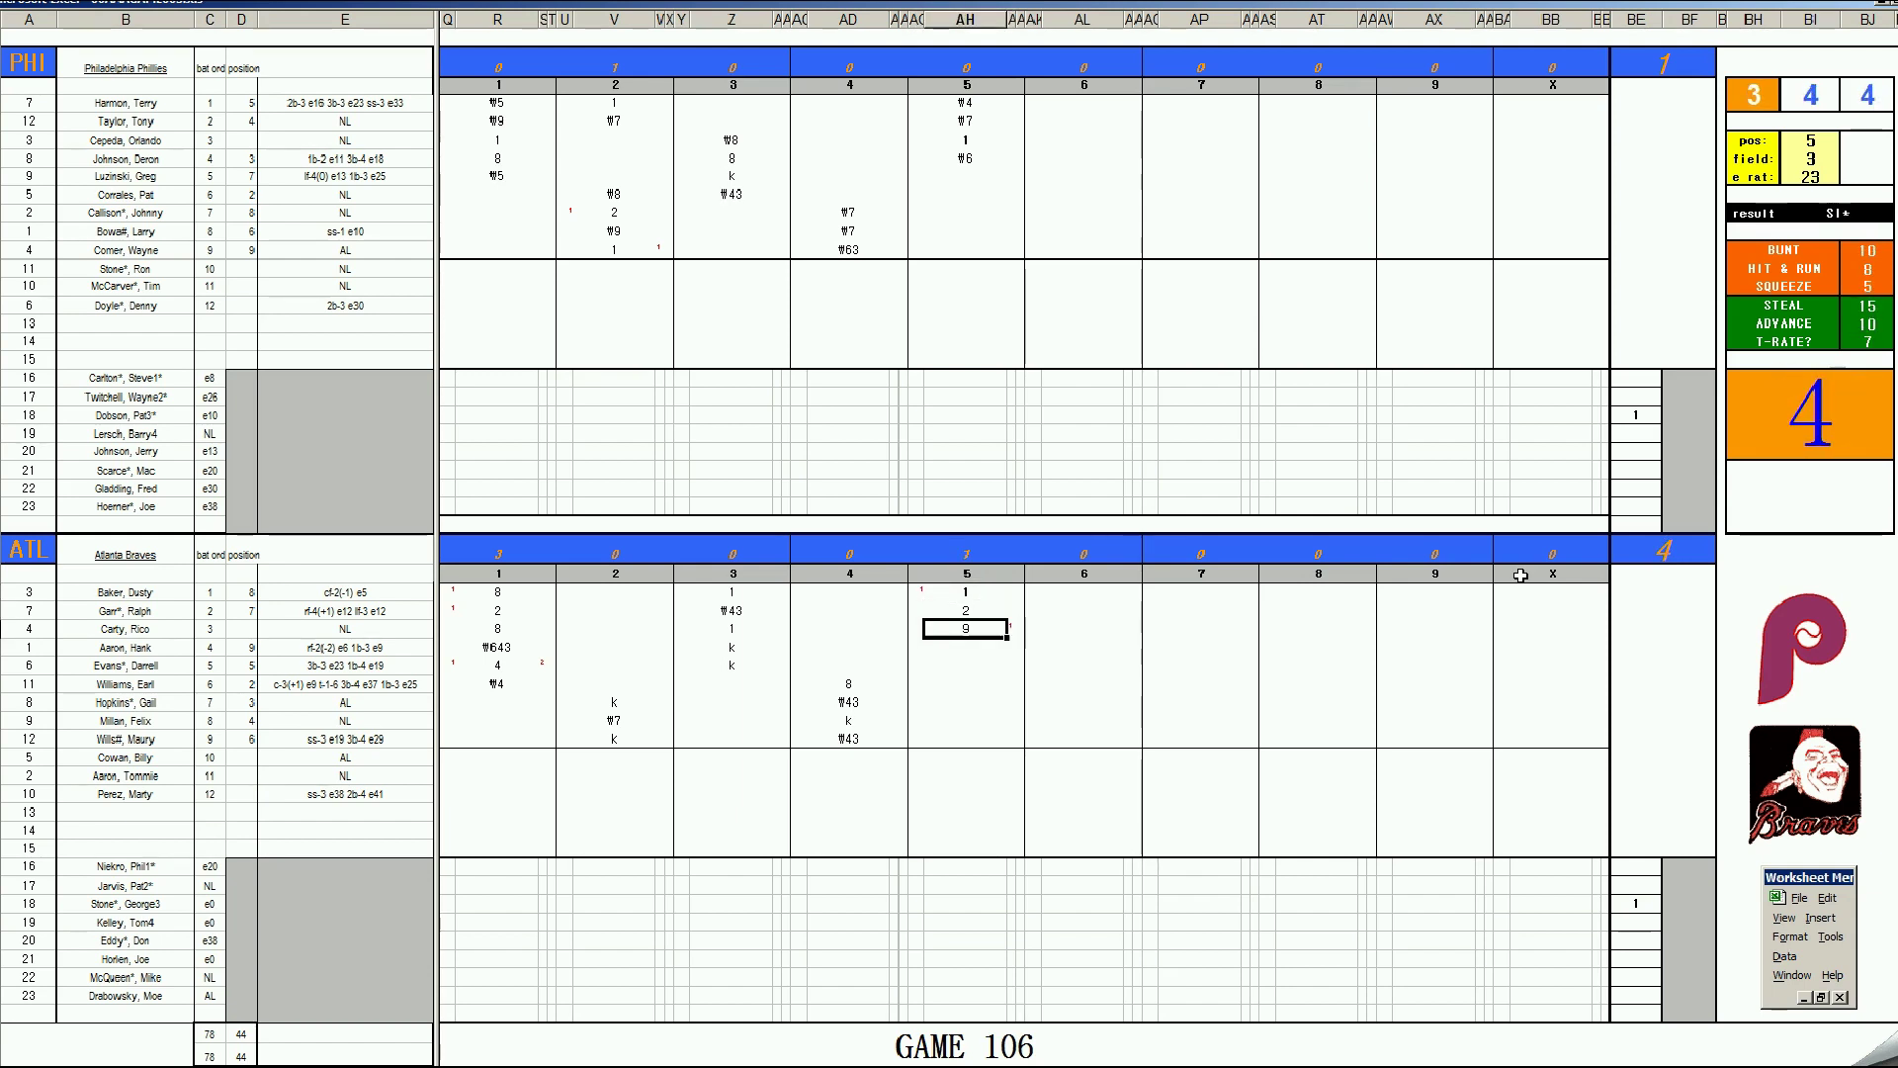
key("Down")
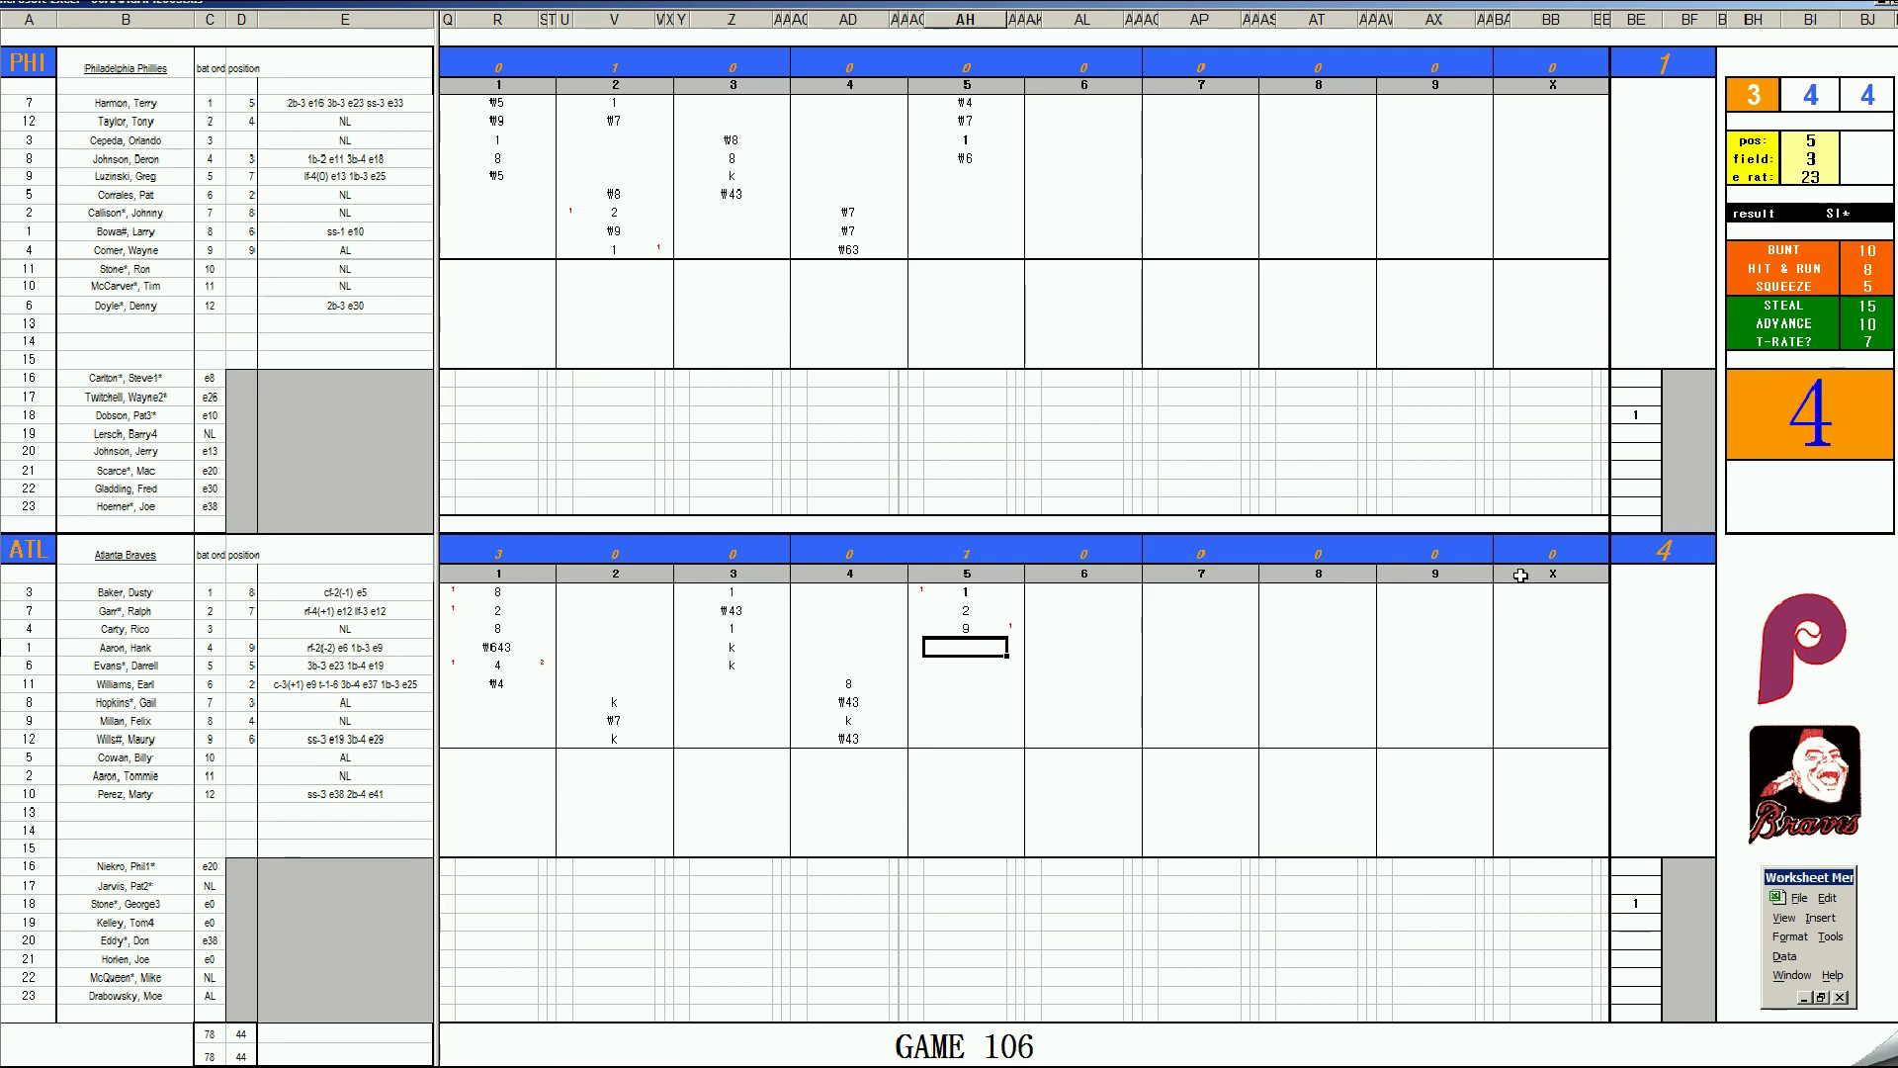
type("1")
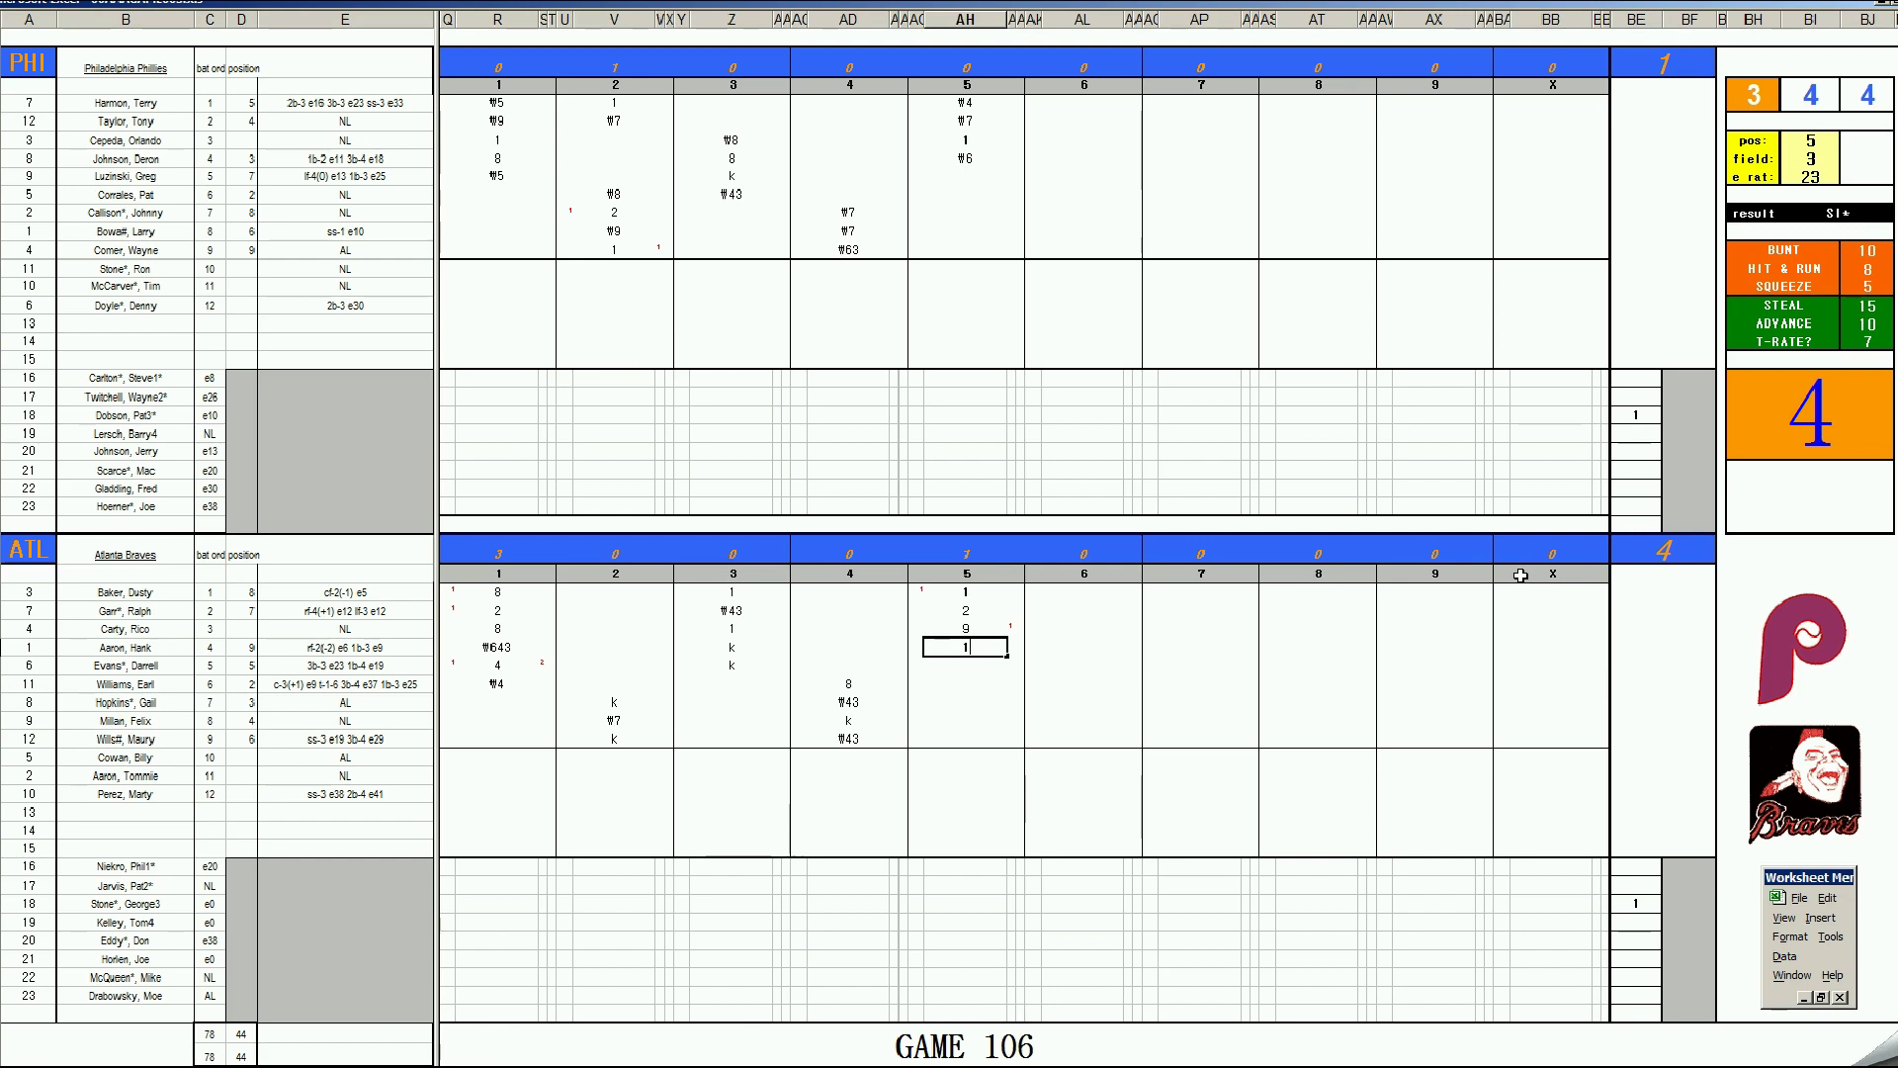
key("Return")
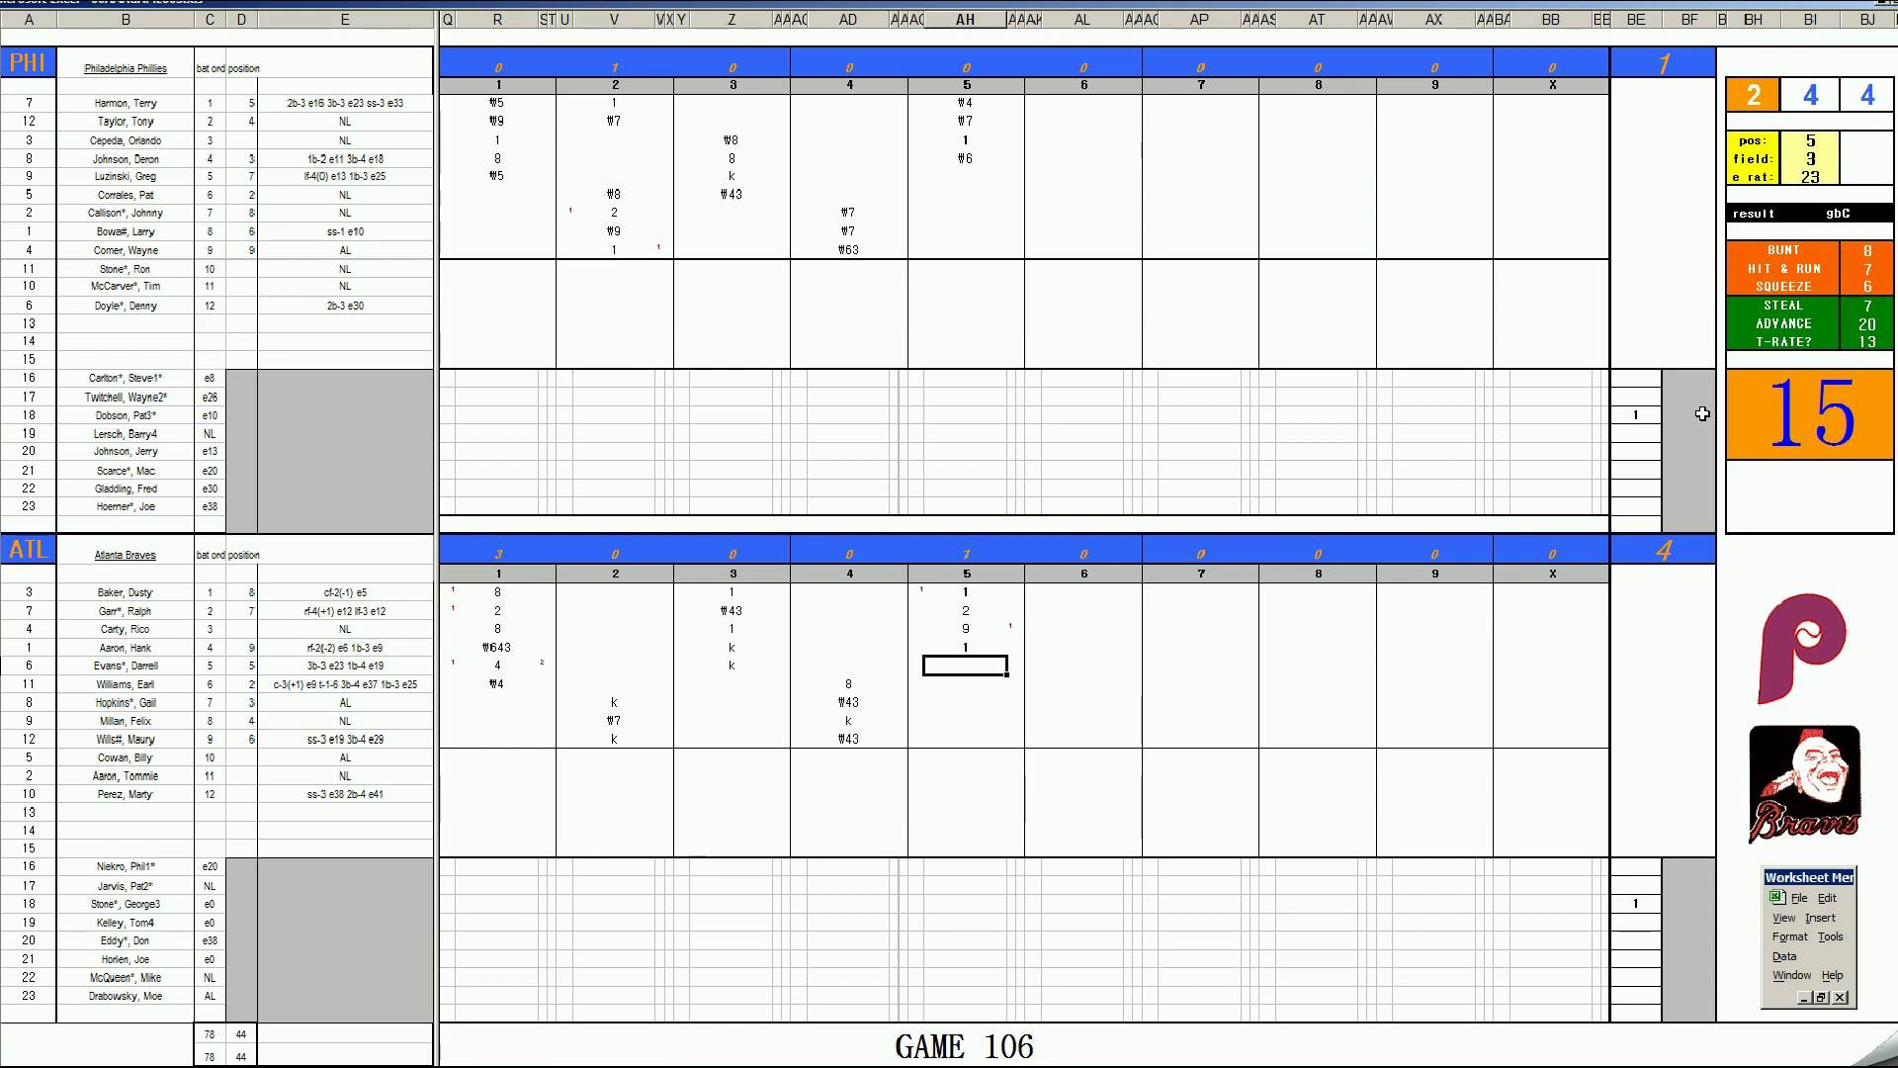
Step: Enter r in the pitcher's row, then 1 and k for the fifth and sixth batters
key("Down")
key("Down")
key("Down")
key("Down")
key("Down")
key("Down")
key("Down")
key("Down")
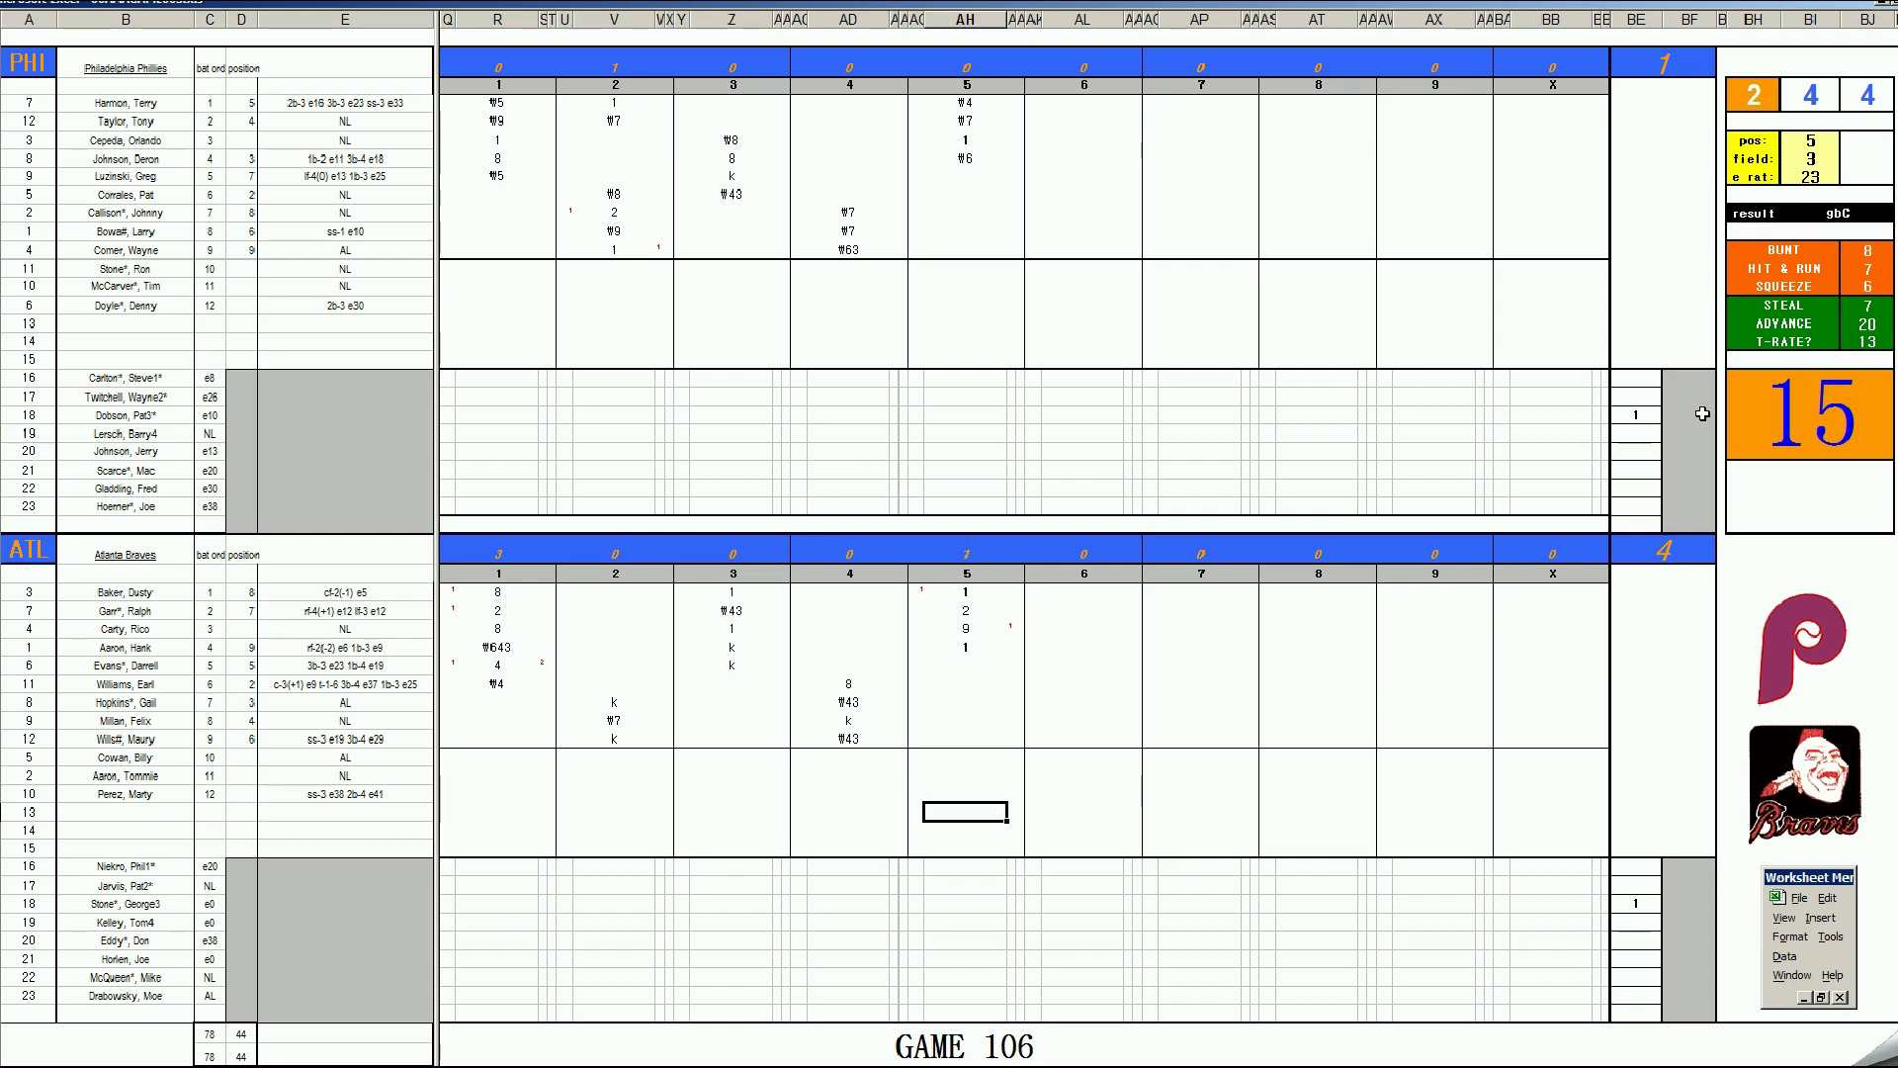
key("Down")
key("Down")
key("Down")
type("r")
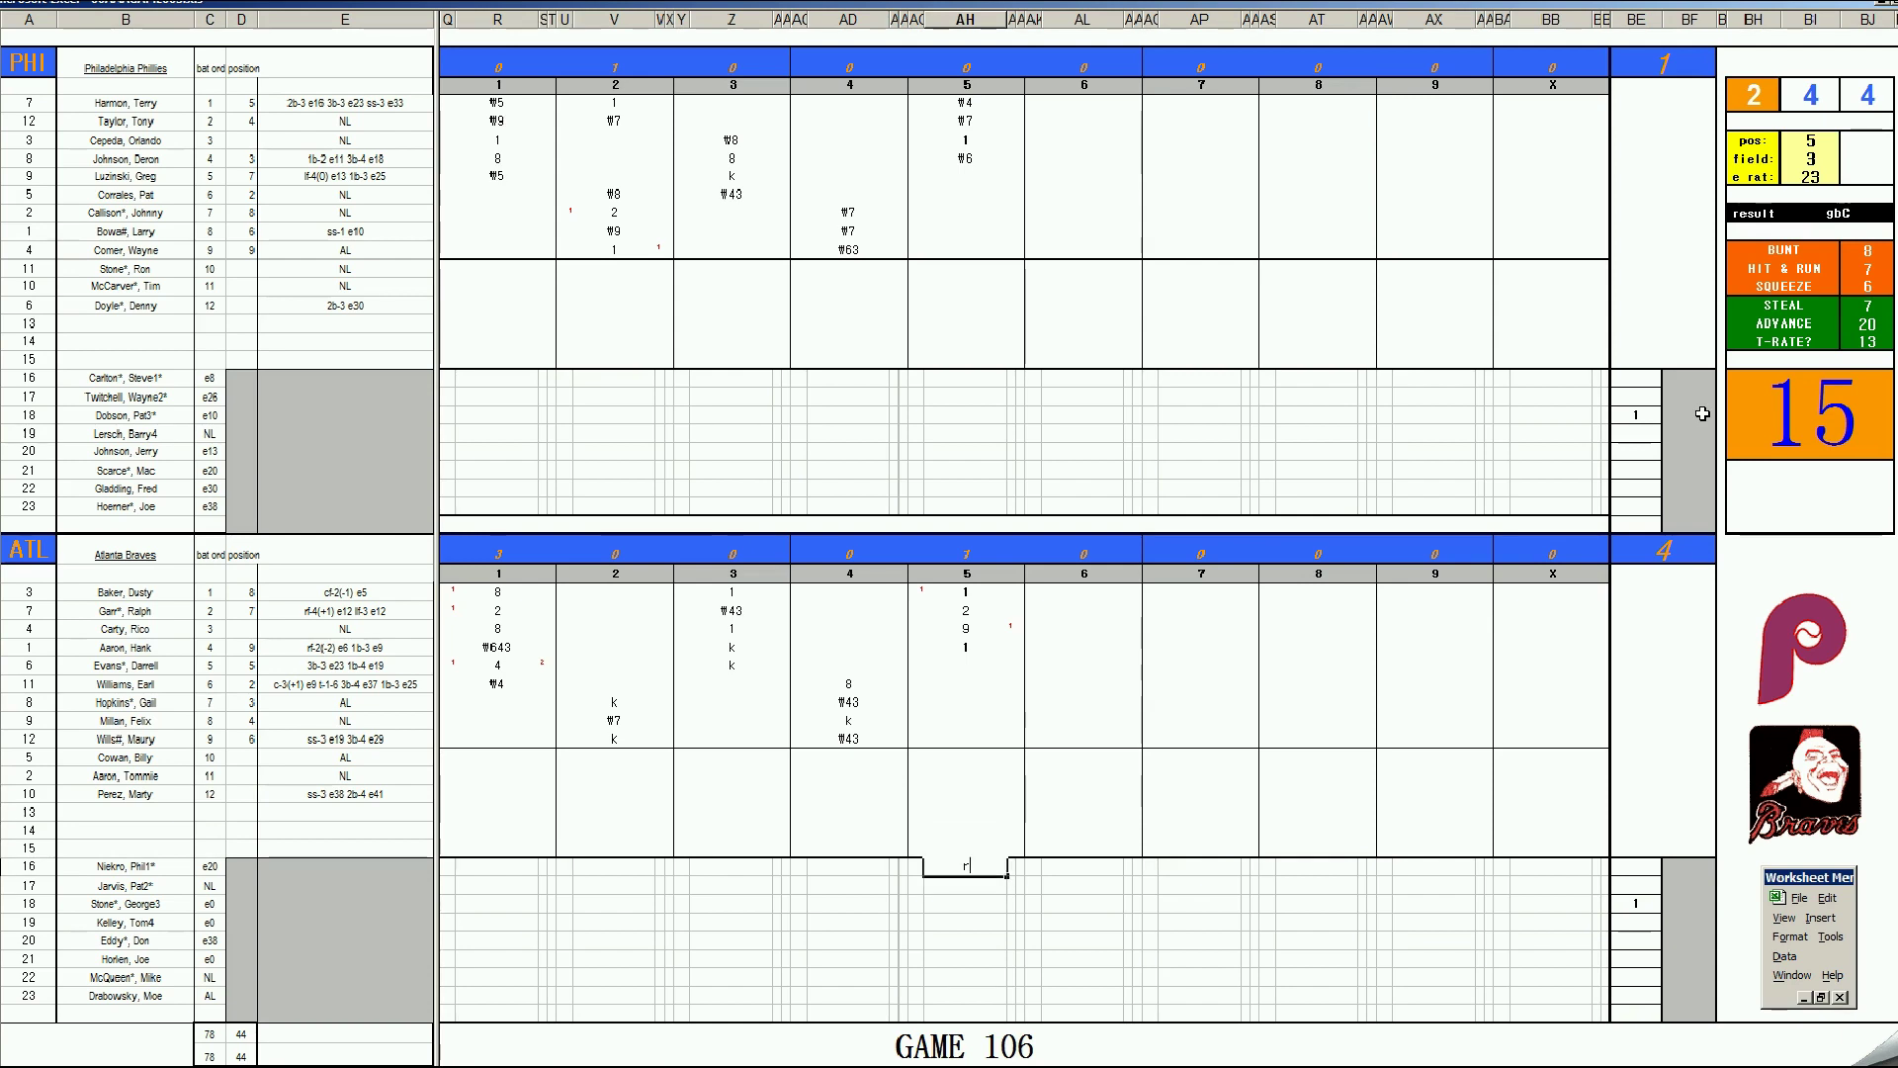
left_click(978, 660)
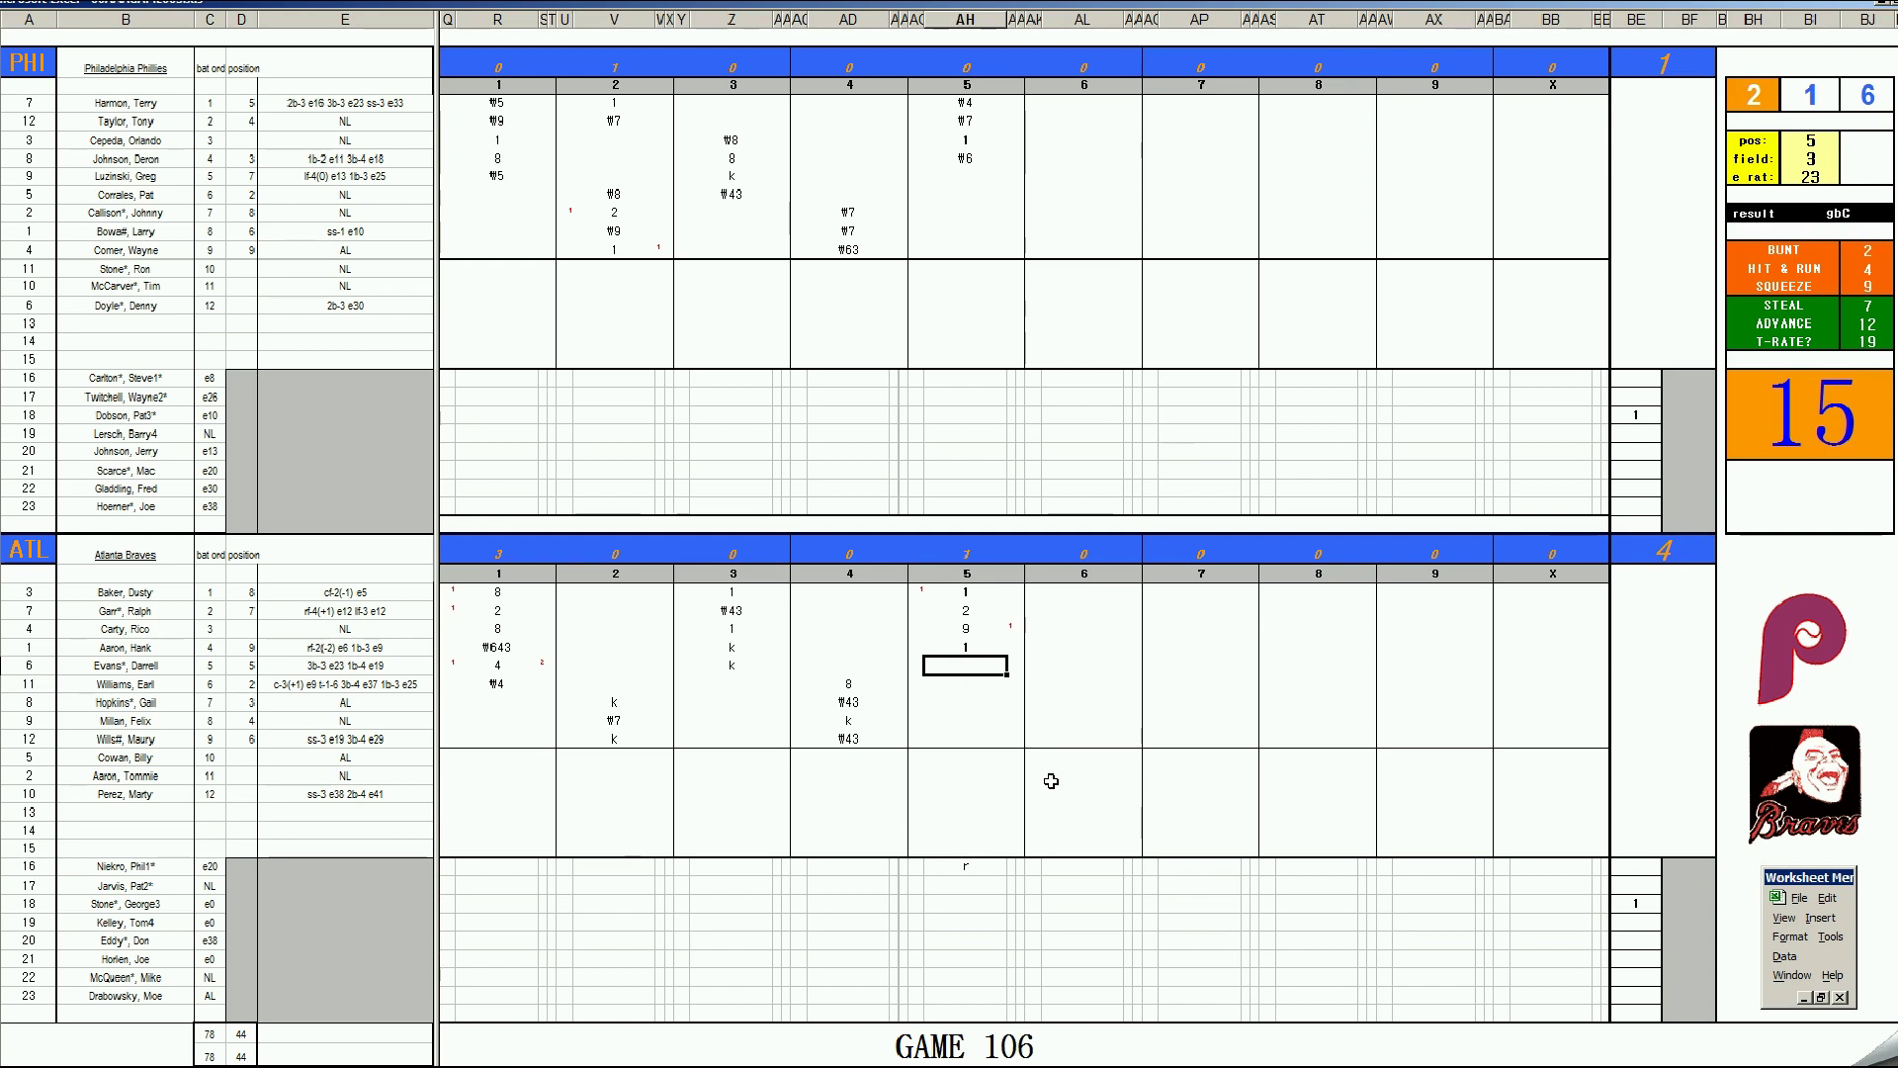
type("1")
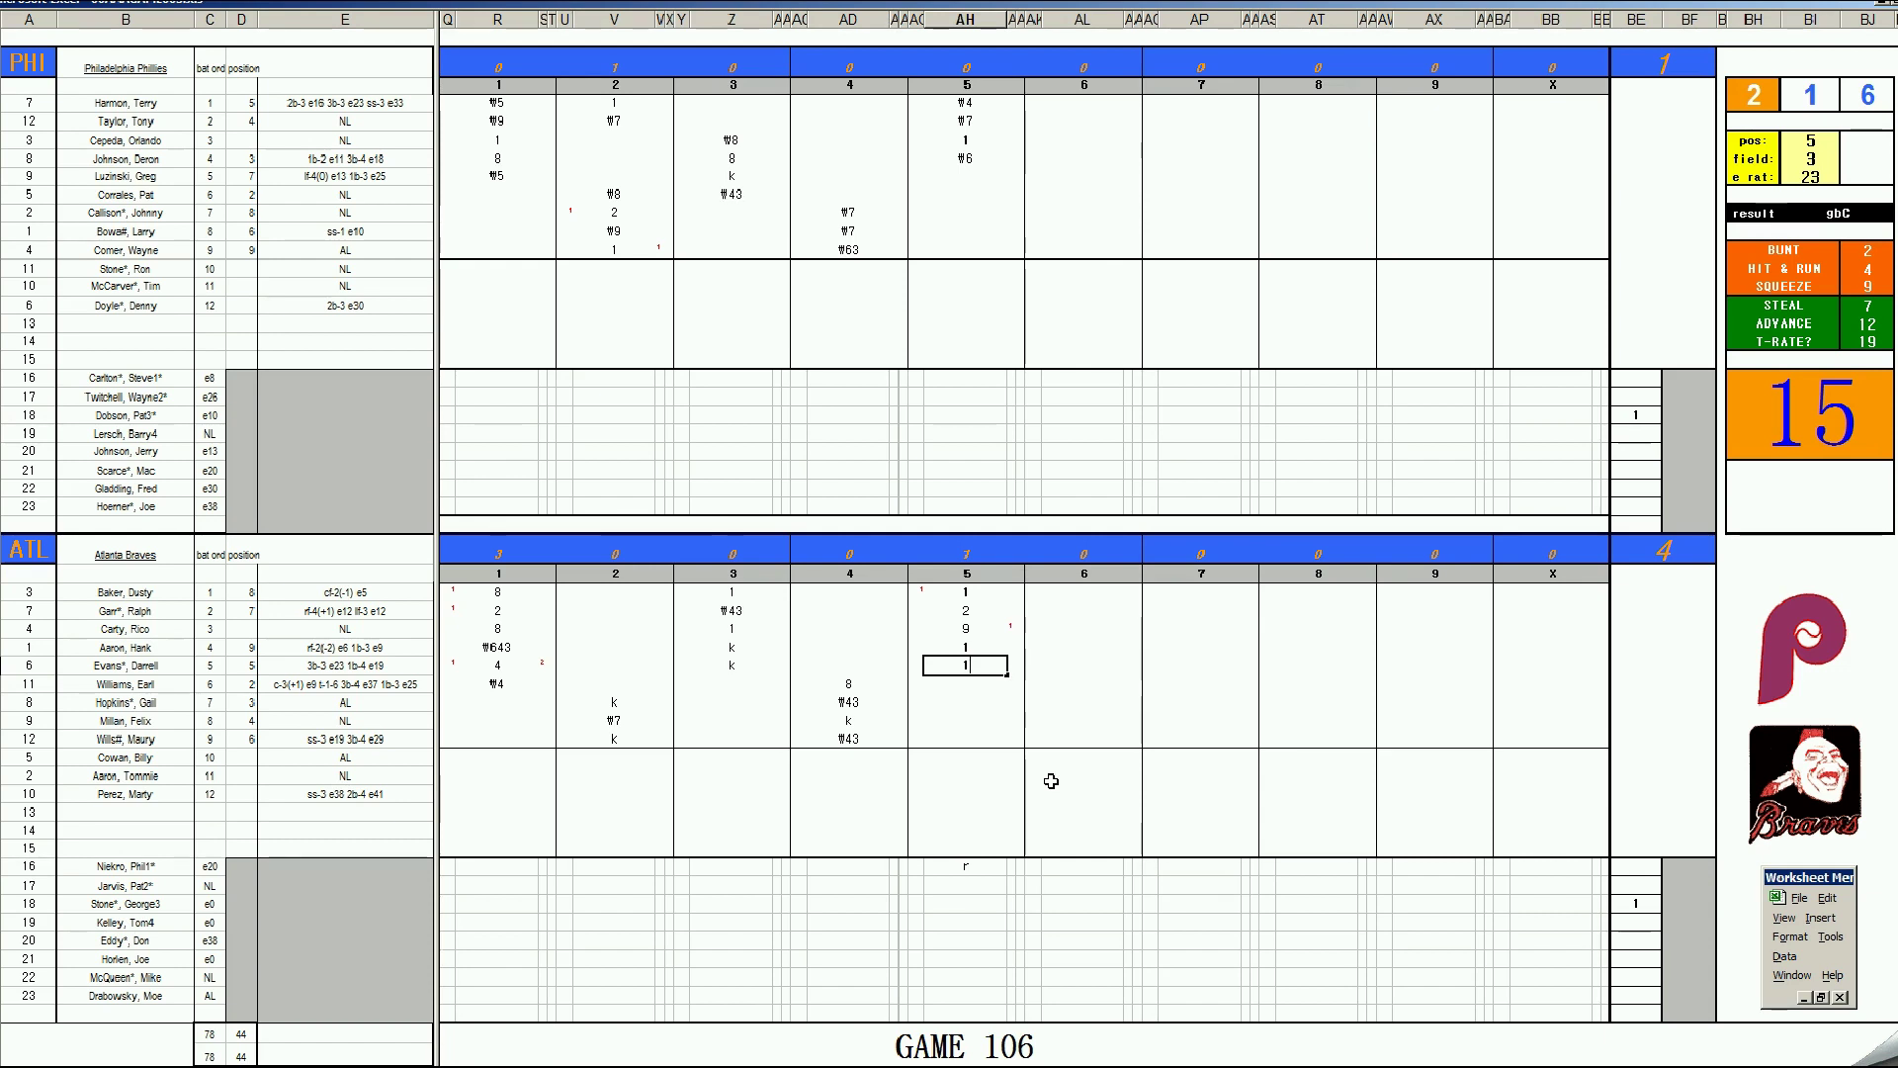
key("Return")
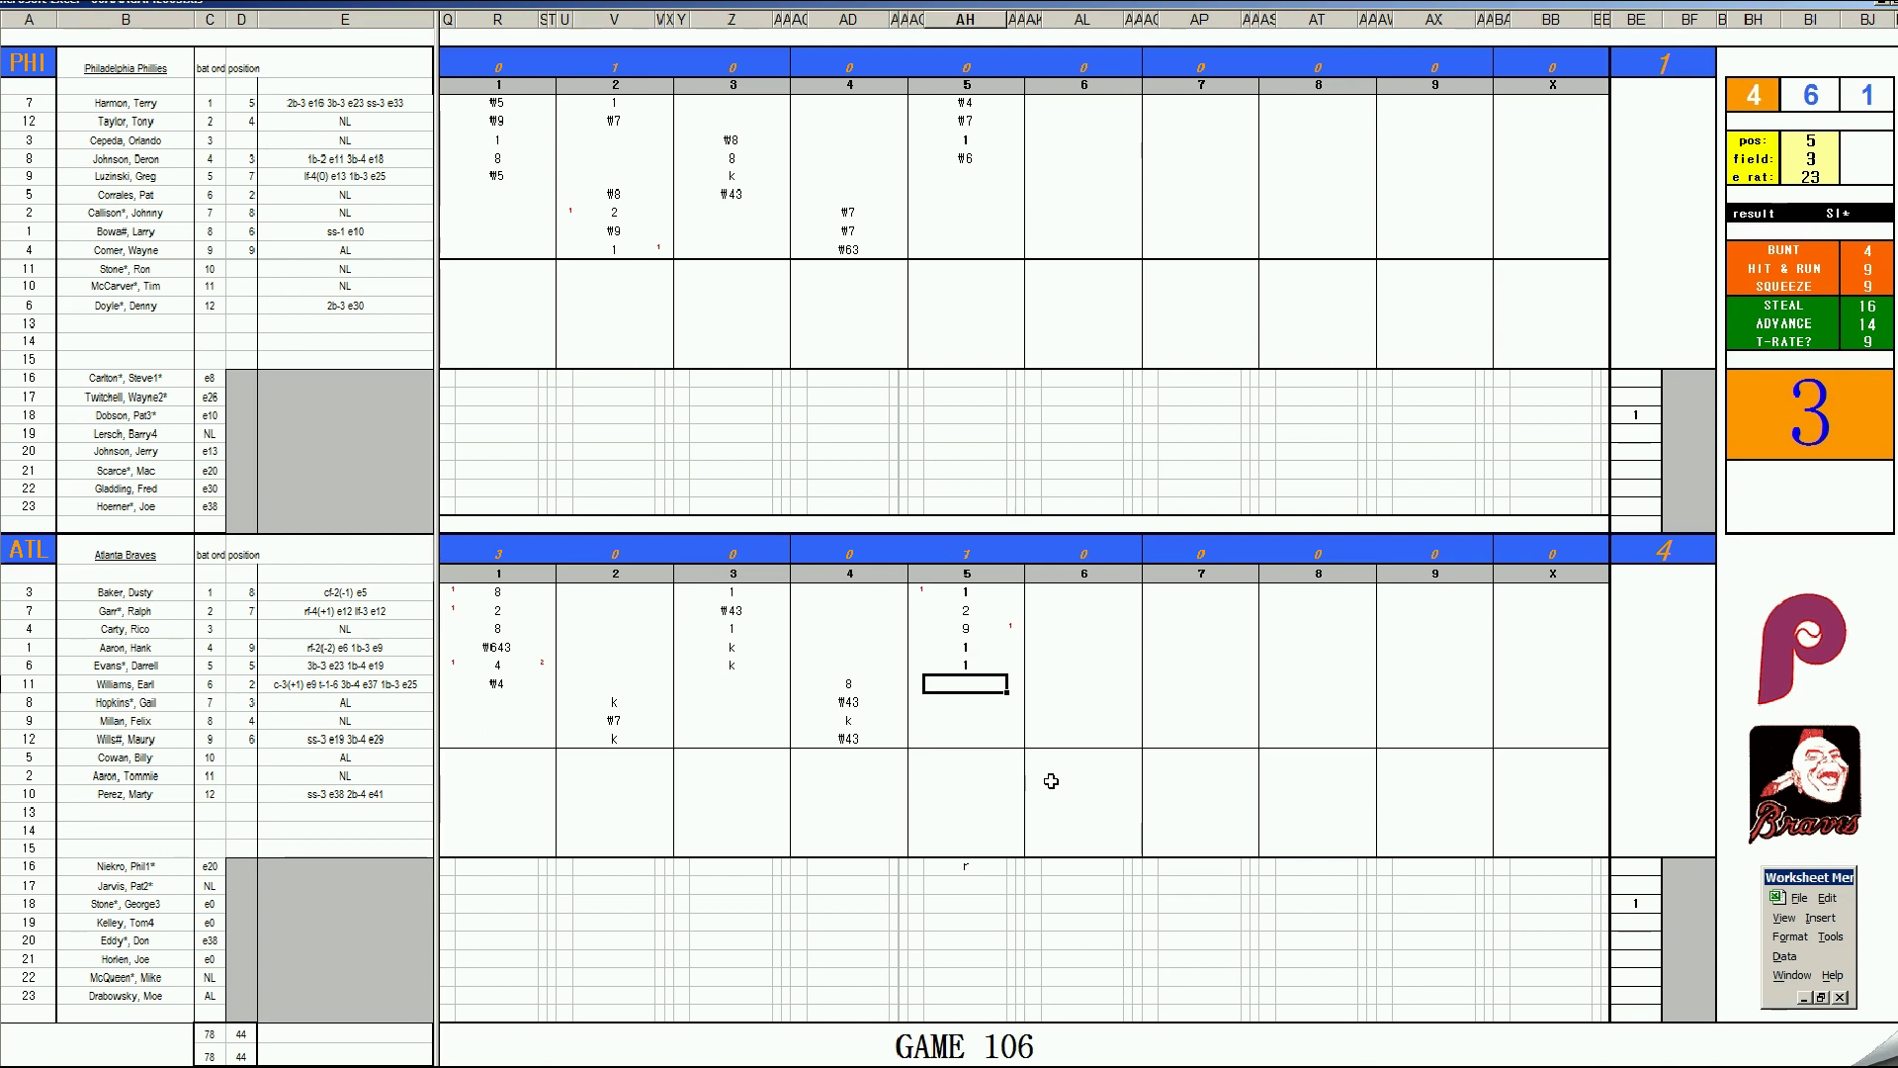
type("k")
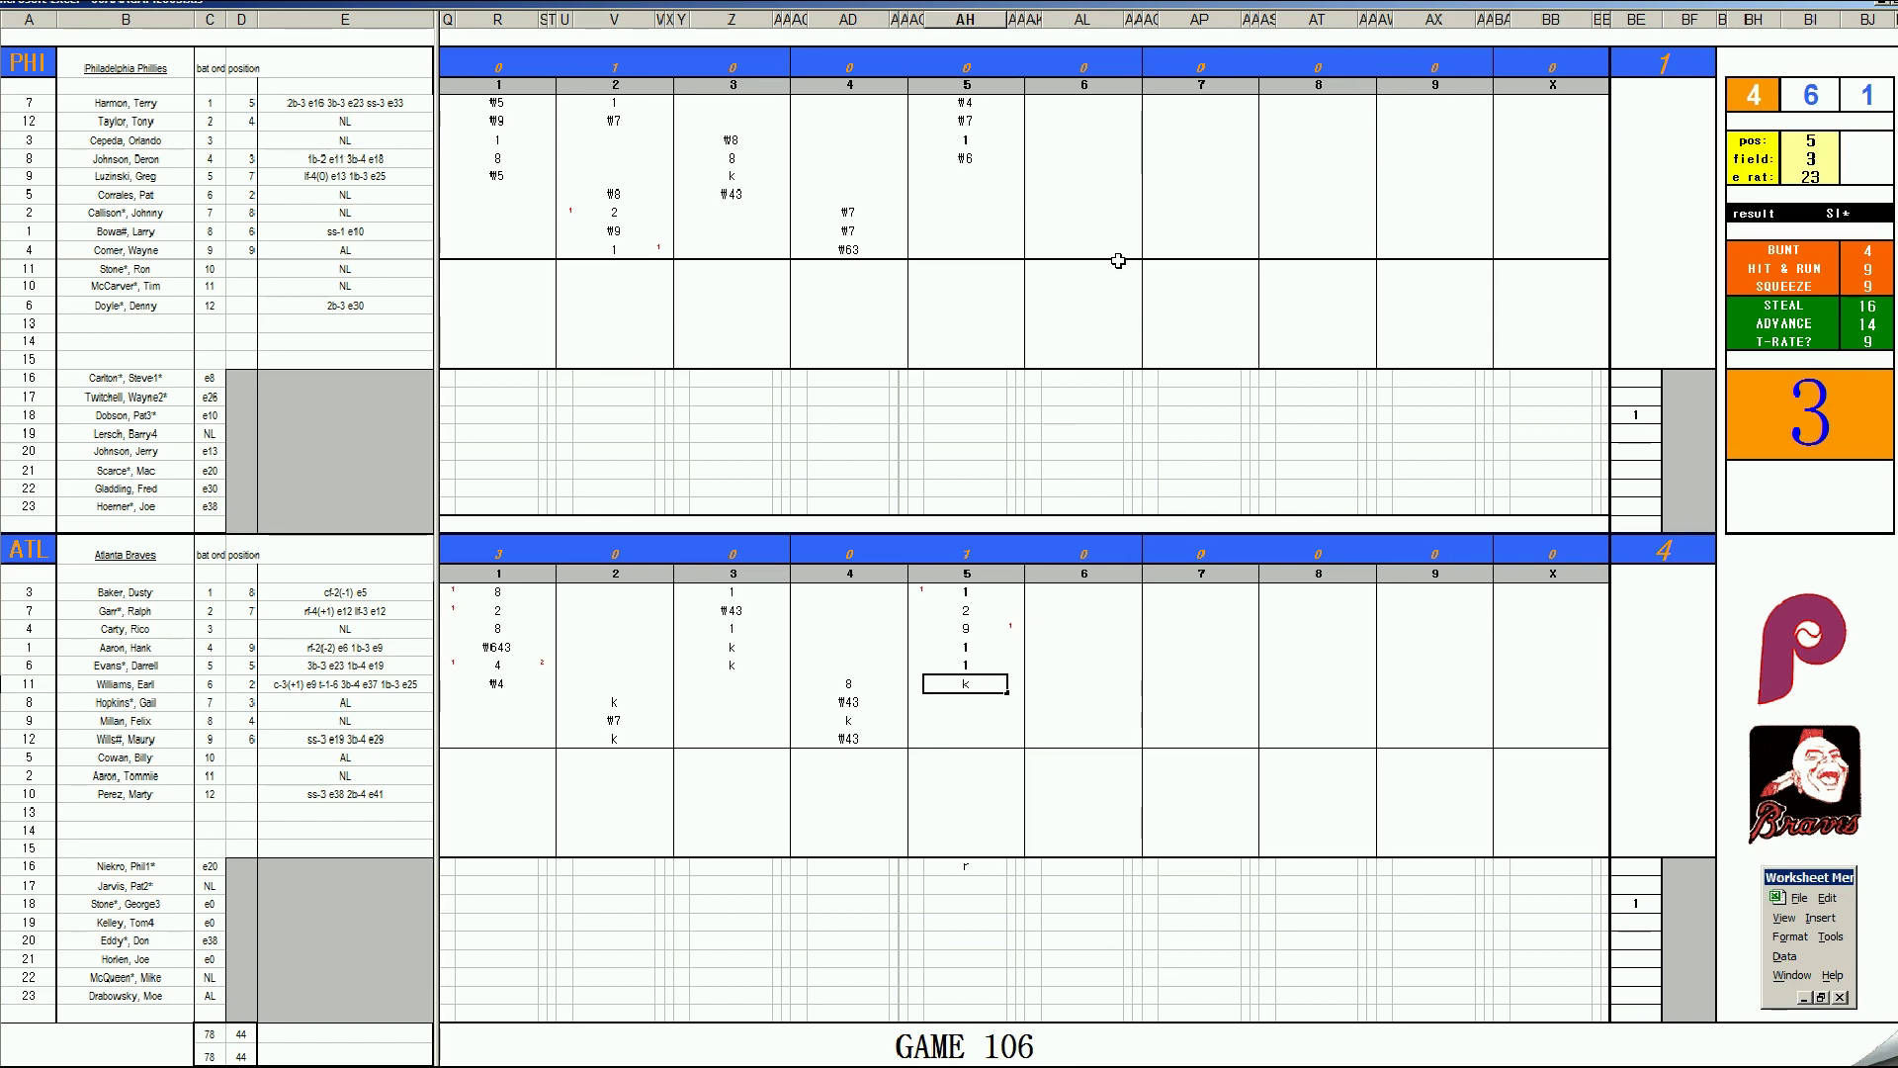
left_click(1073, 178)
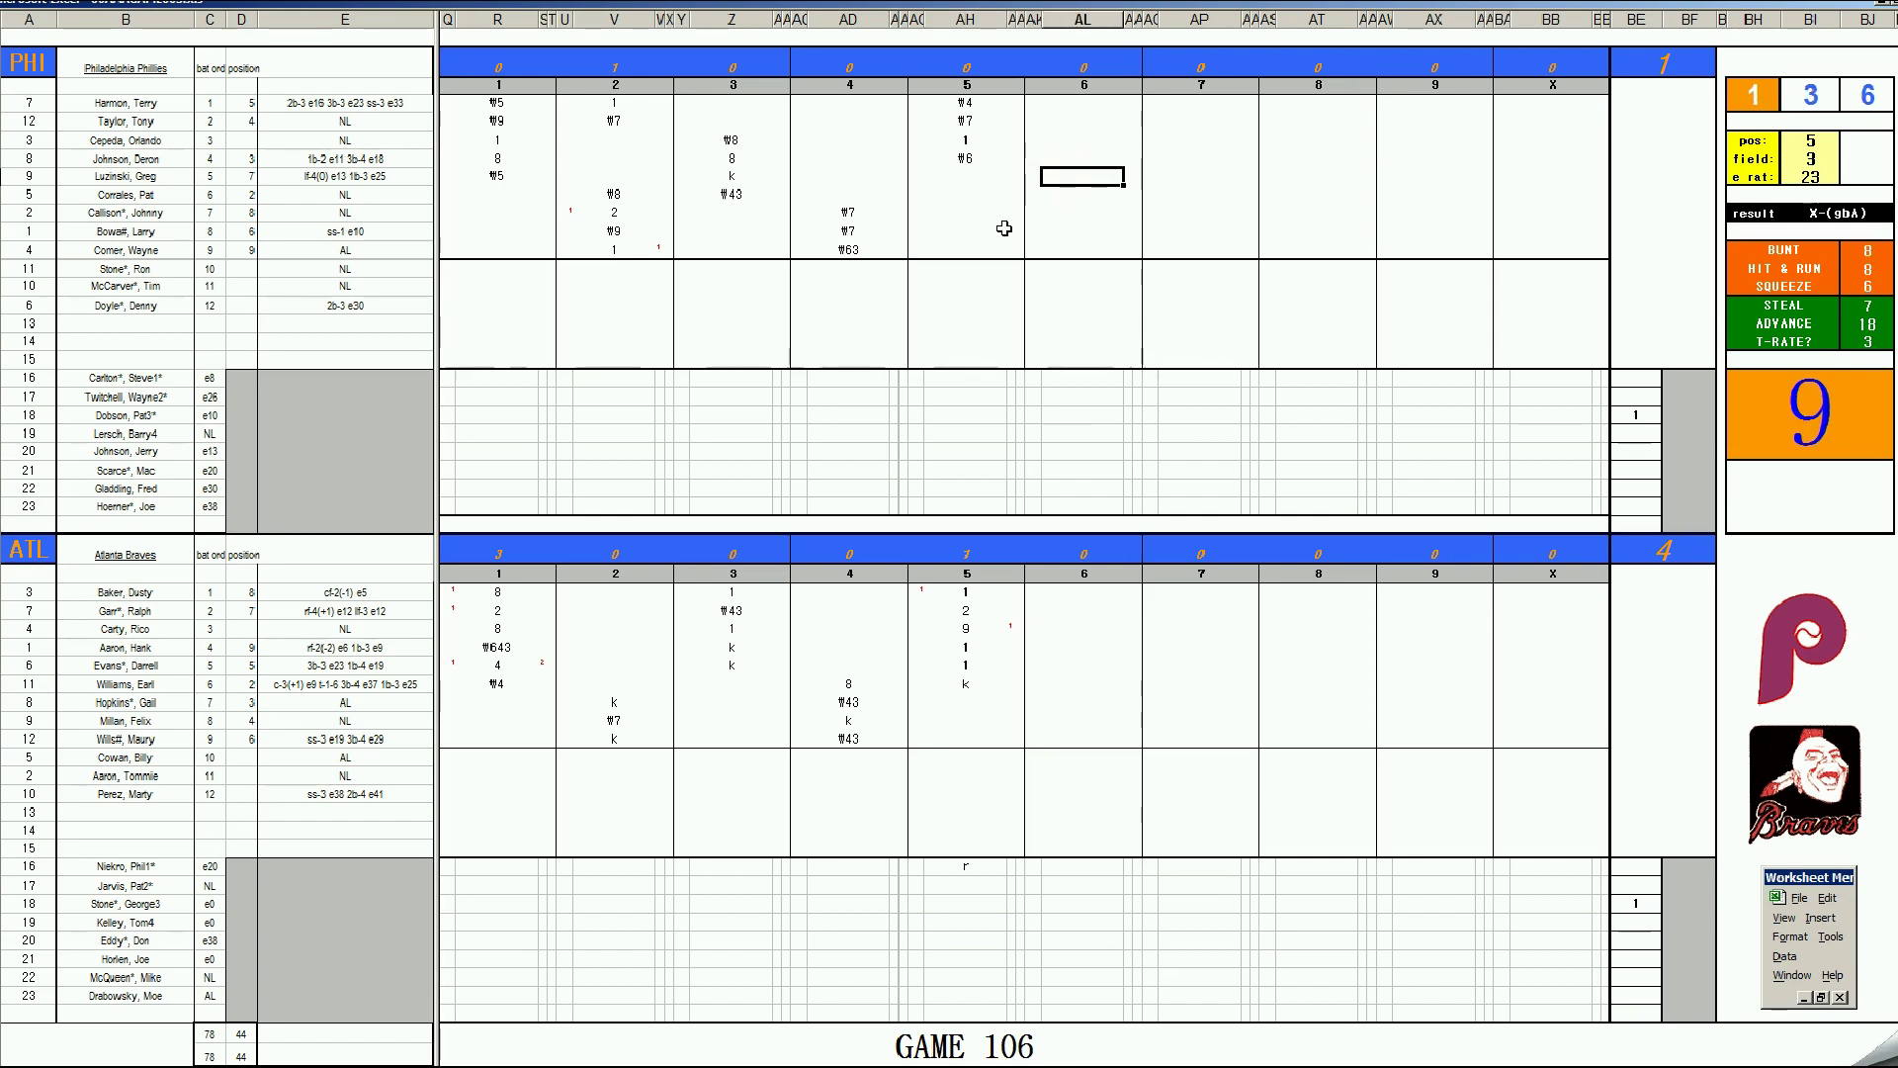
Step: Enter 1, #543, 4, #63 for Phillies batters five to eight, marking the seventh batter's run
type("1")
key("Return")
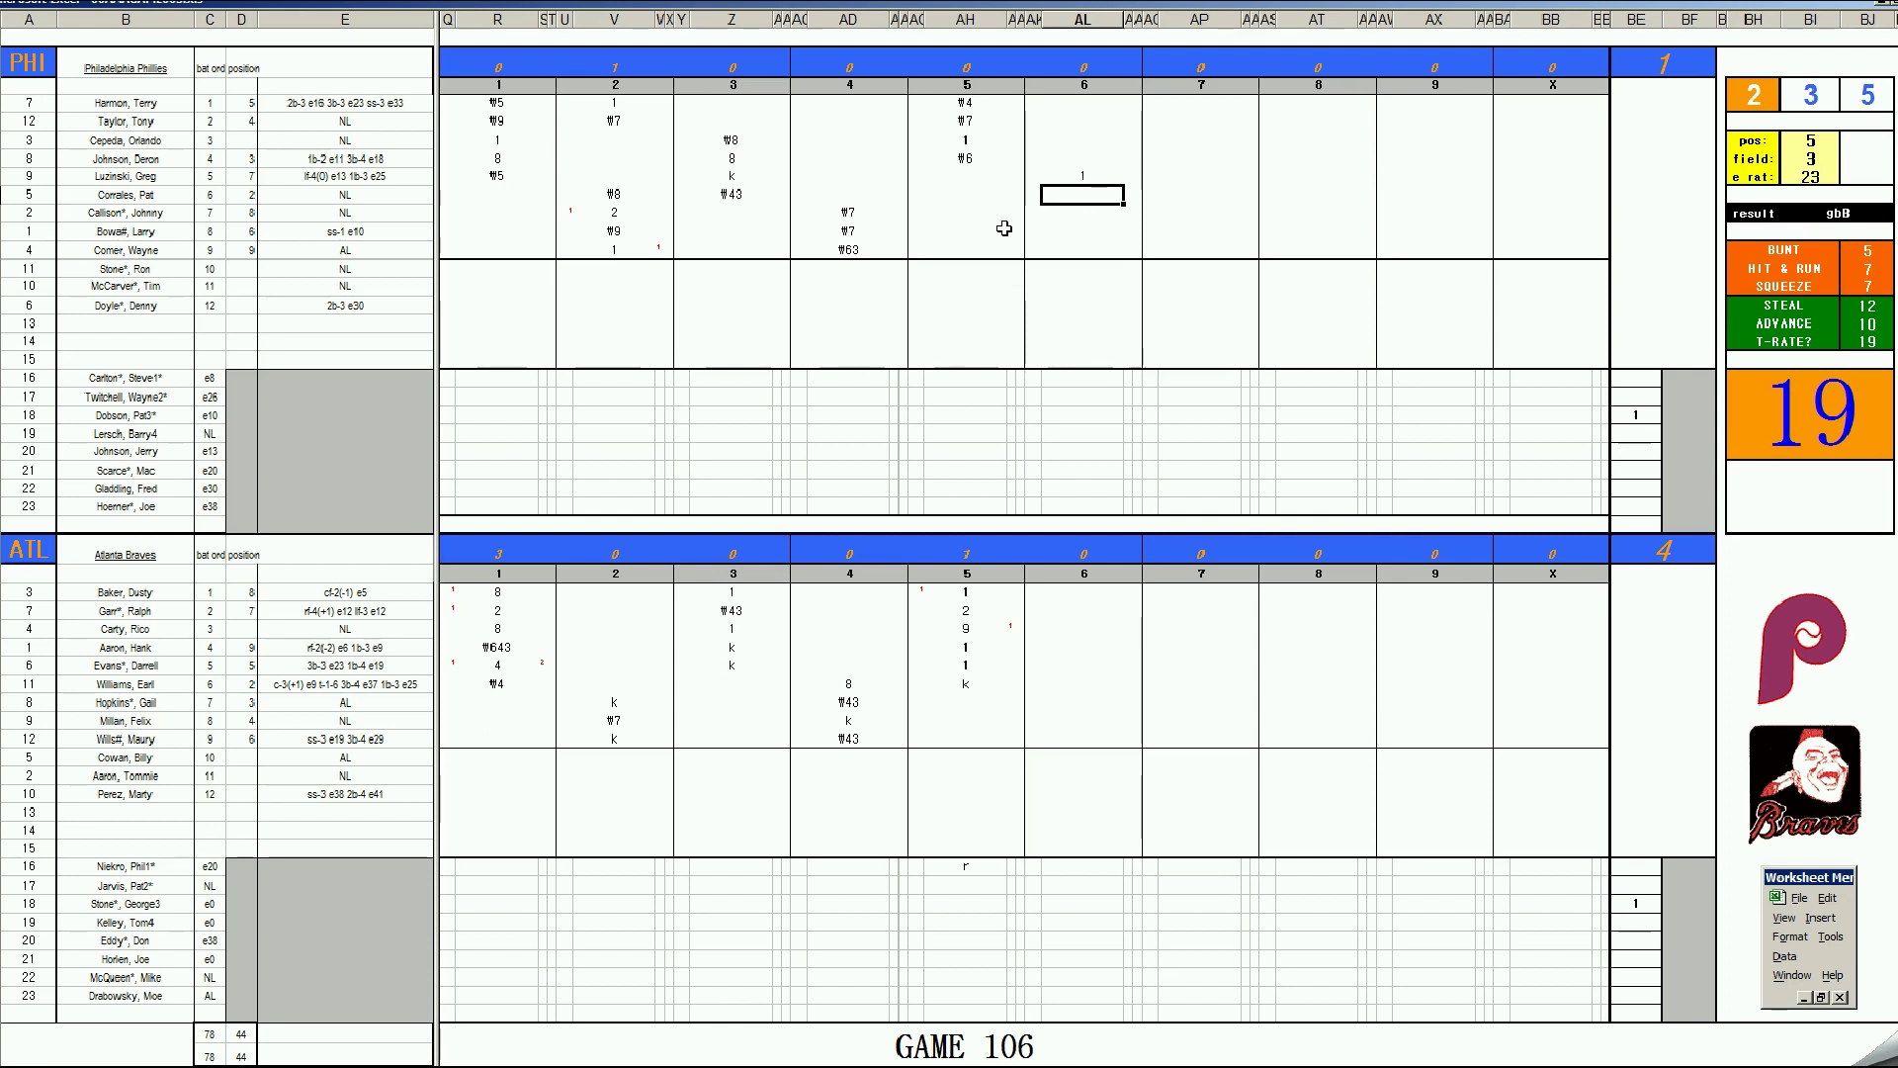
type("#543")
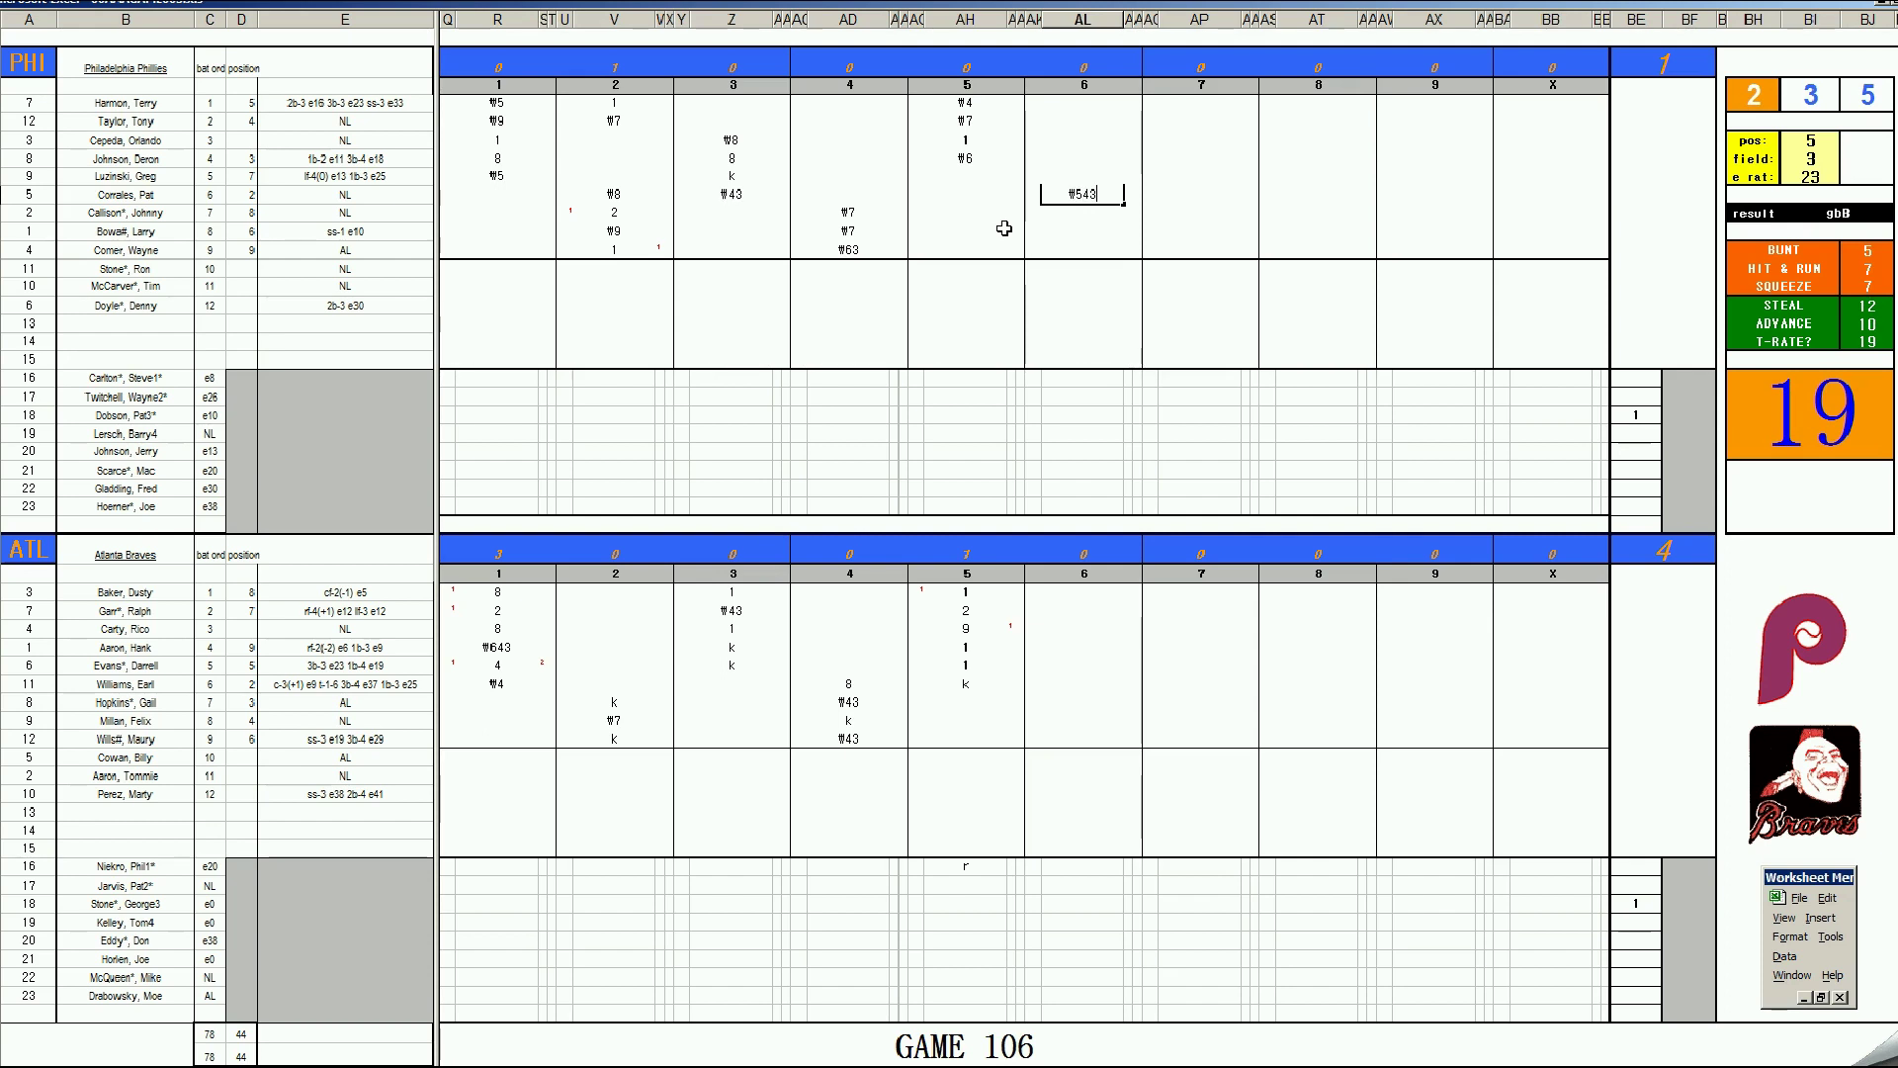
key("Return")
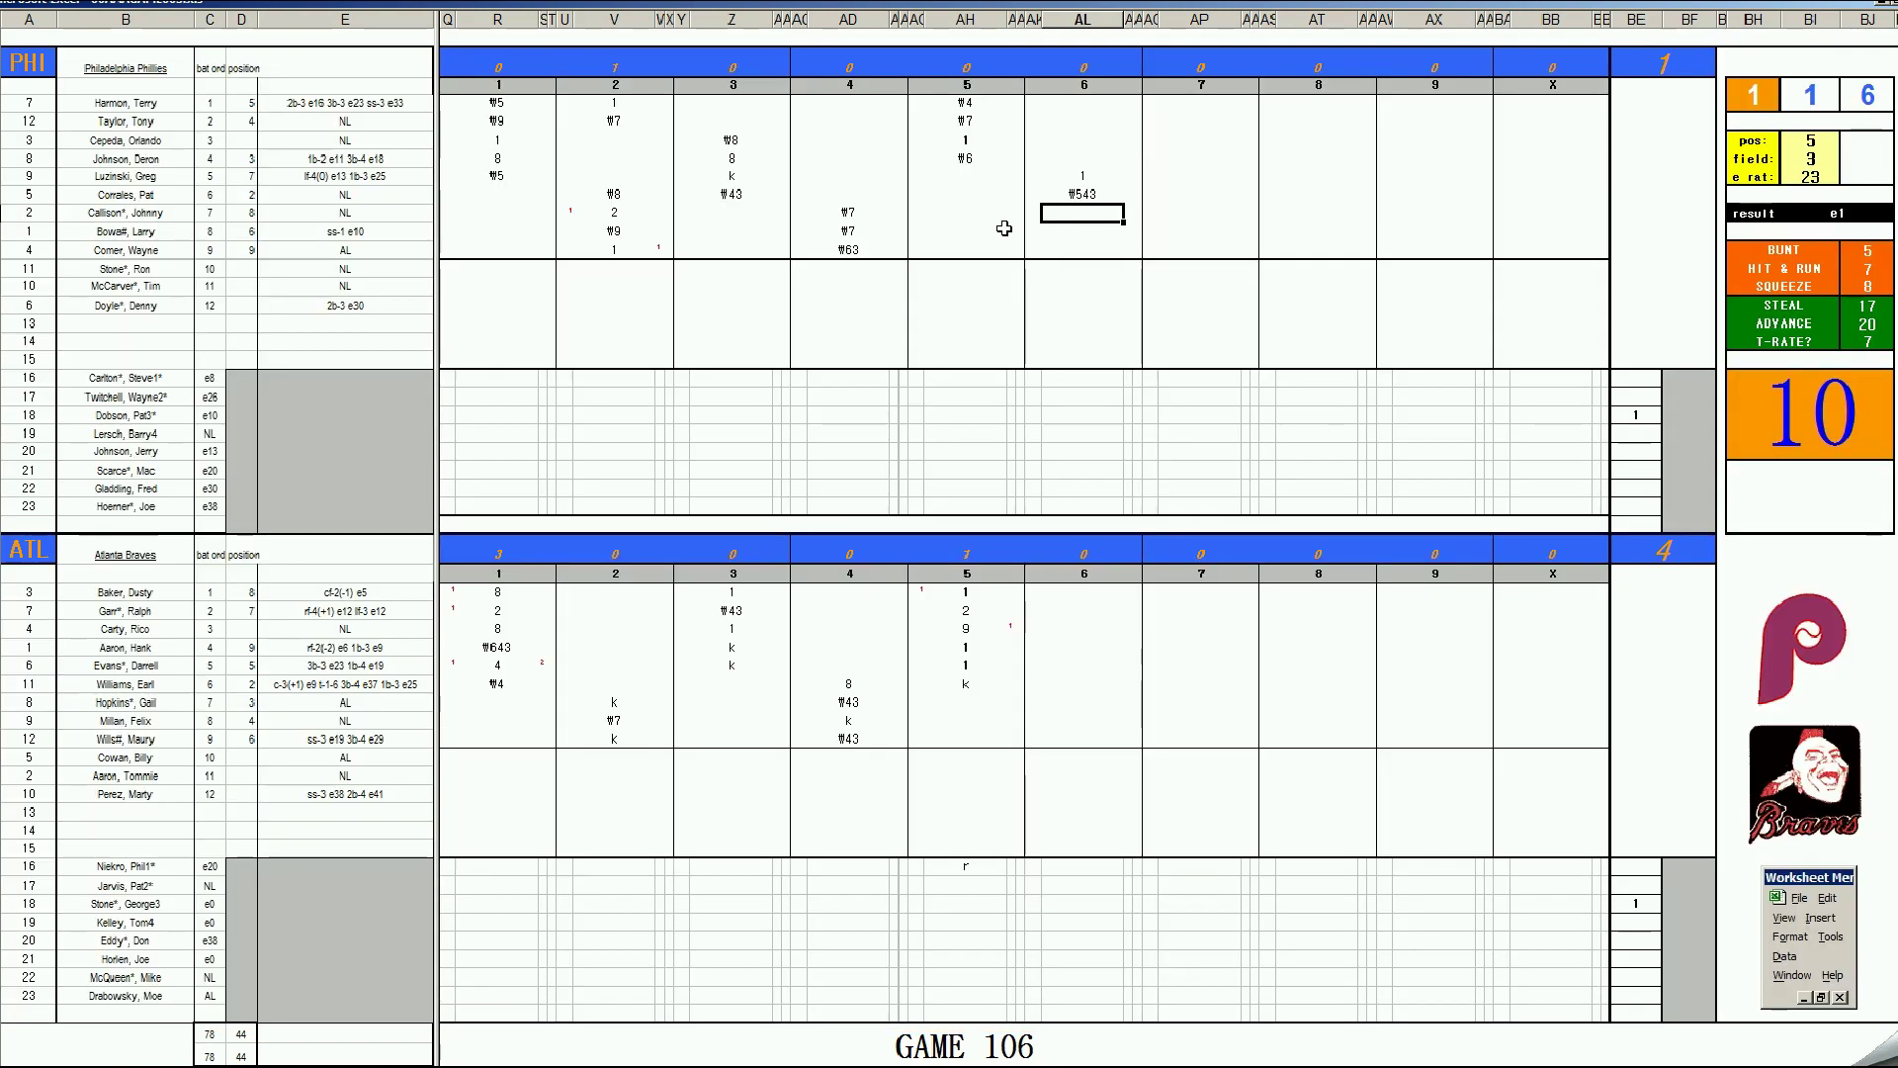
type("4")
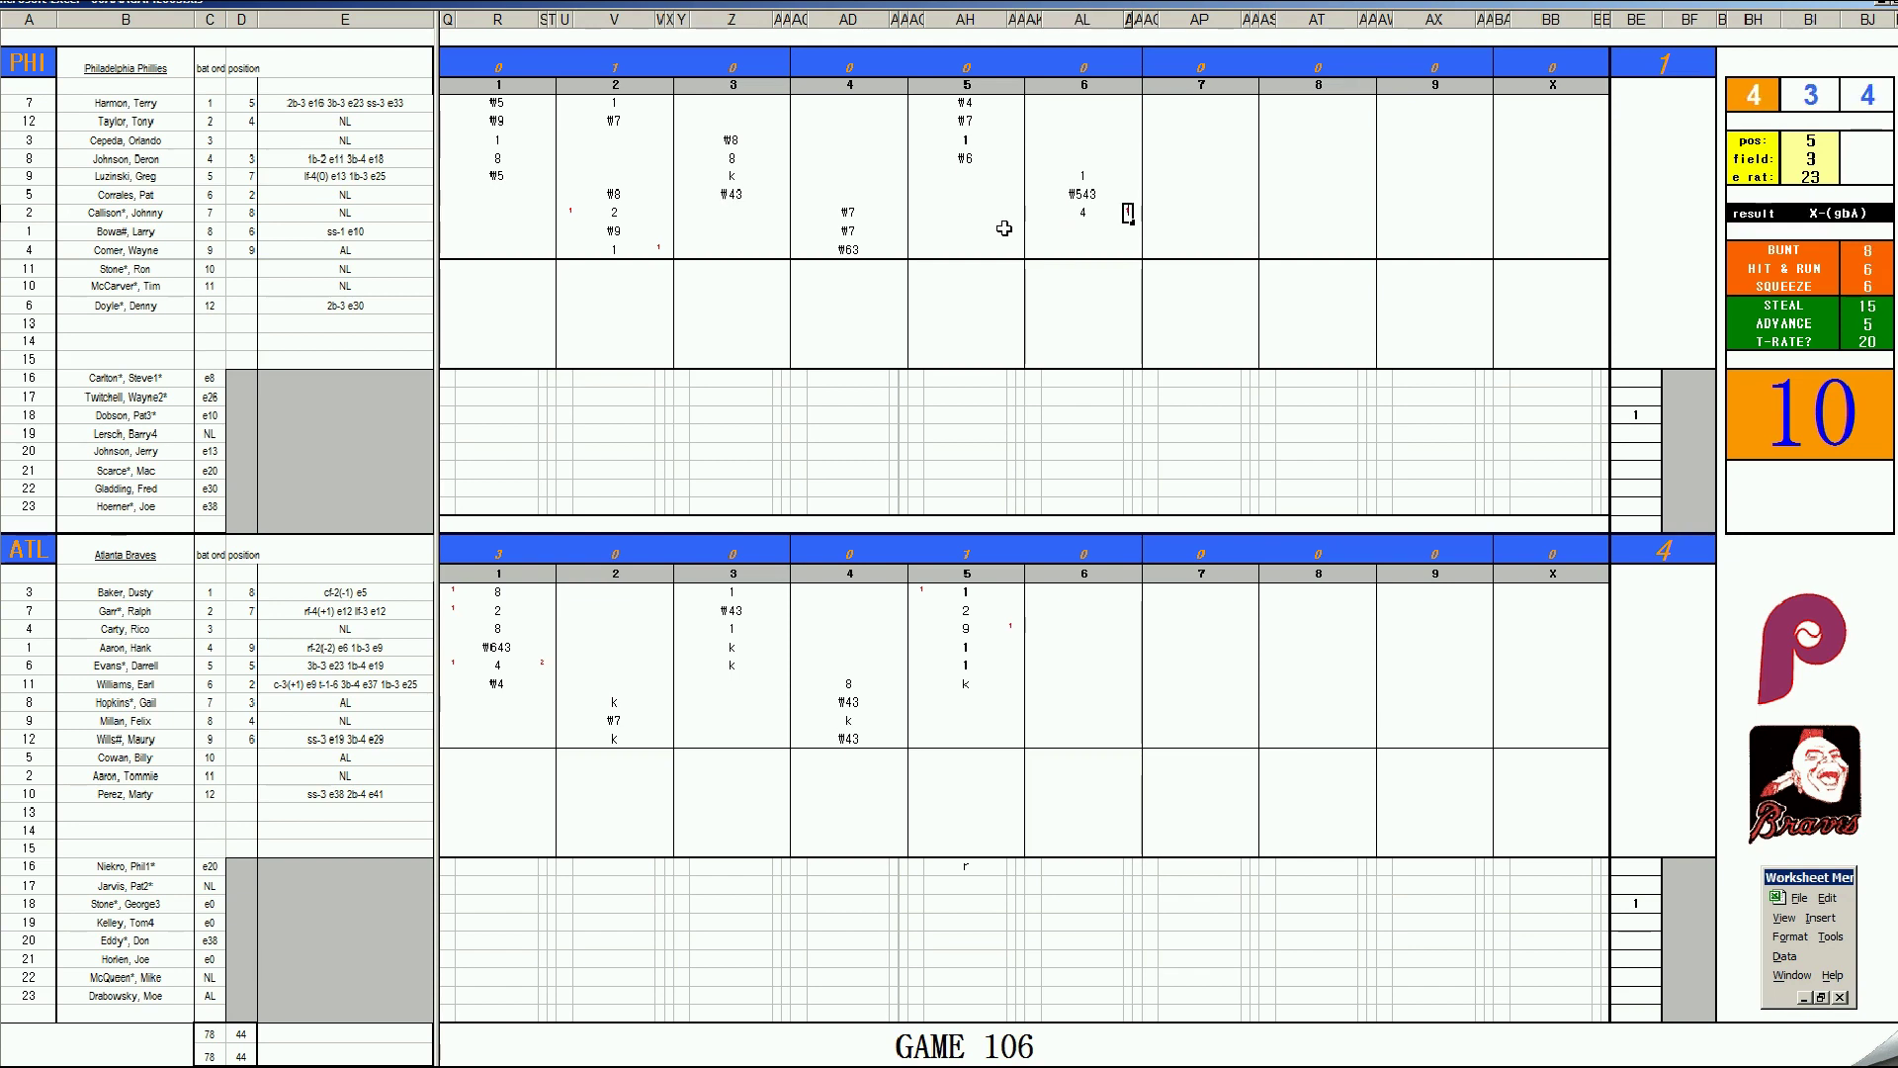
key("Return")
type("1")
key("Return")
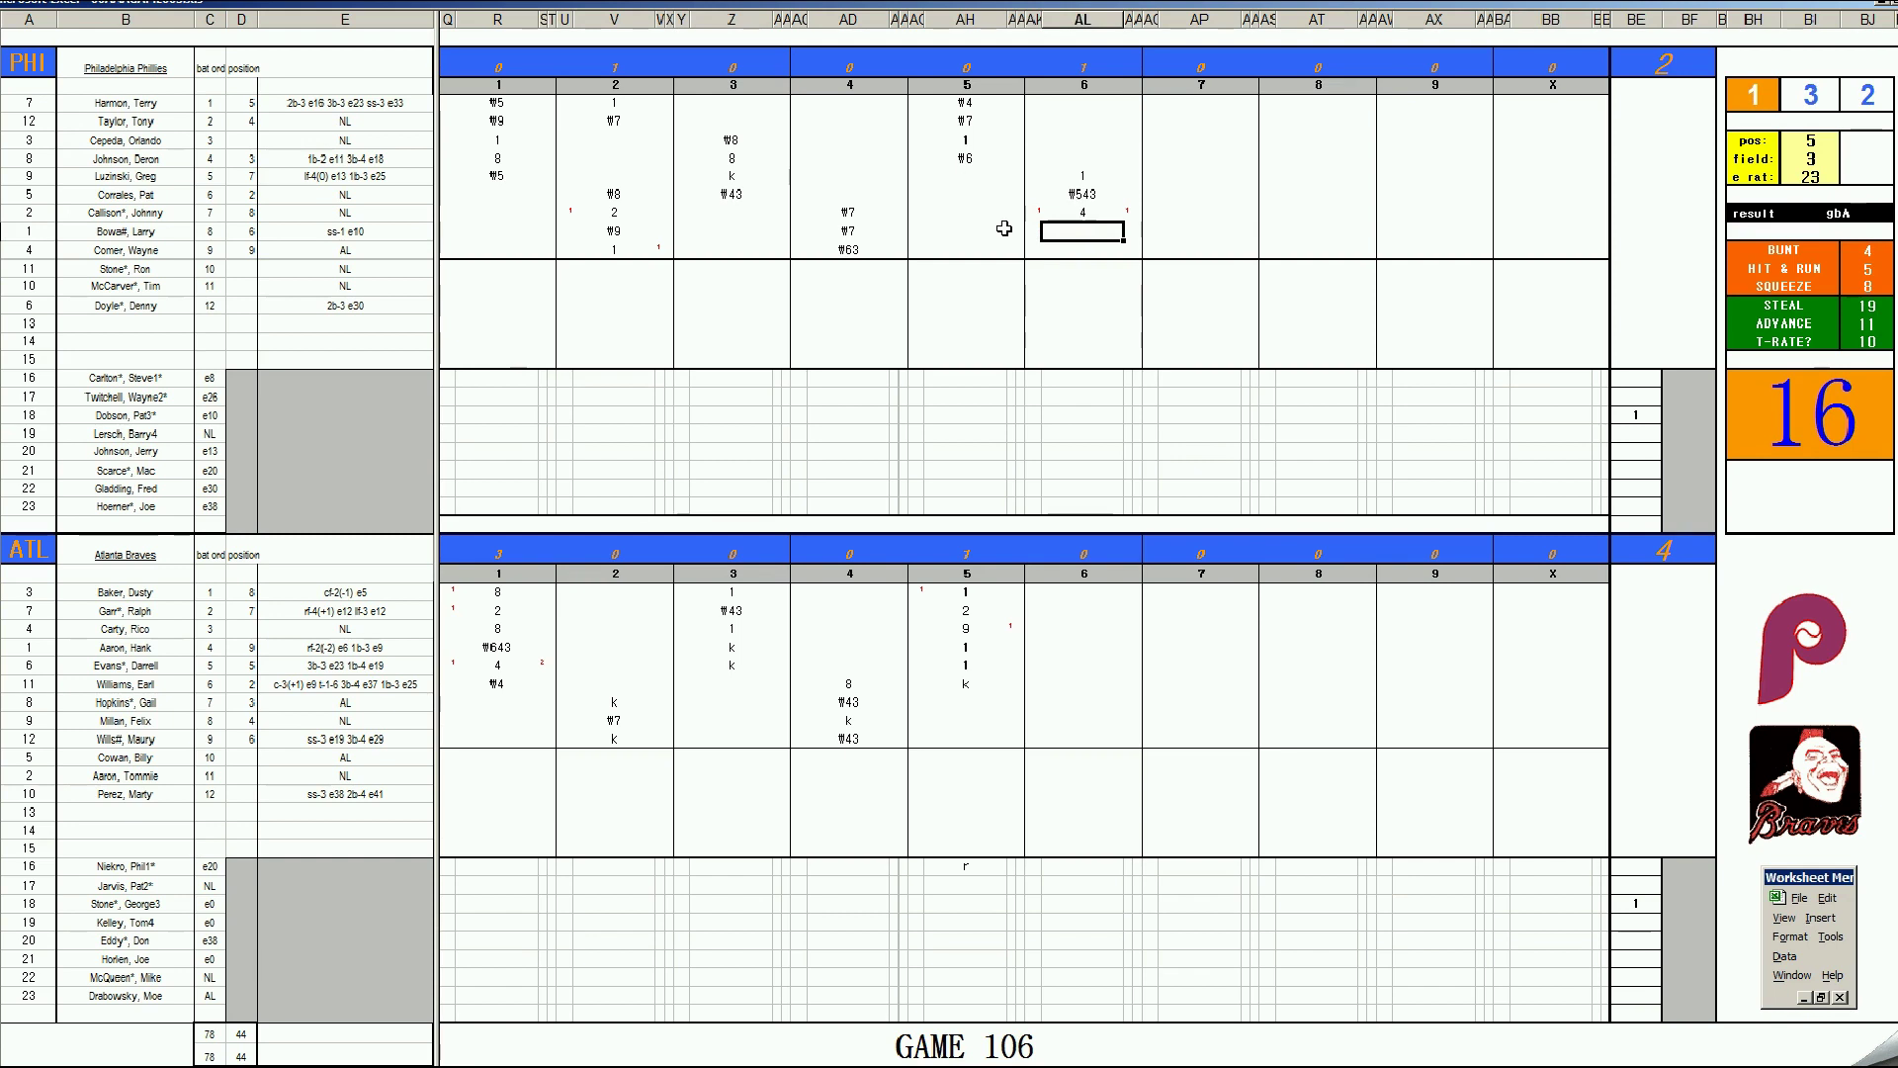
type("#63")
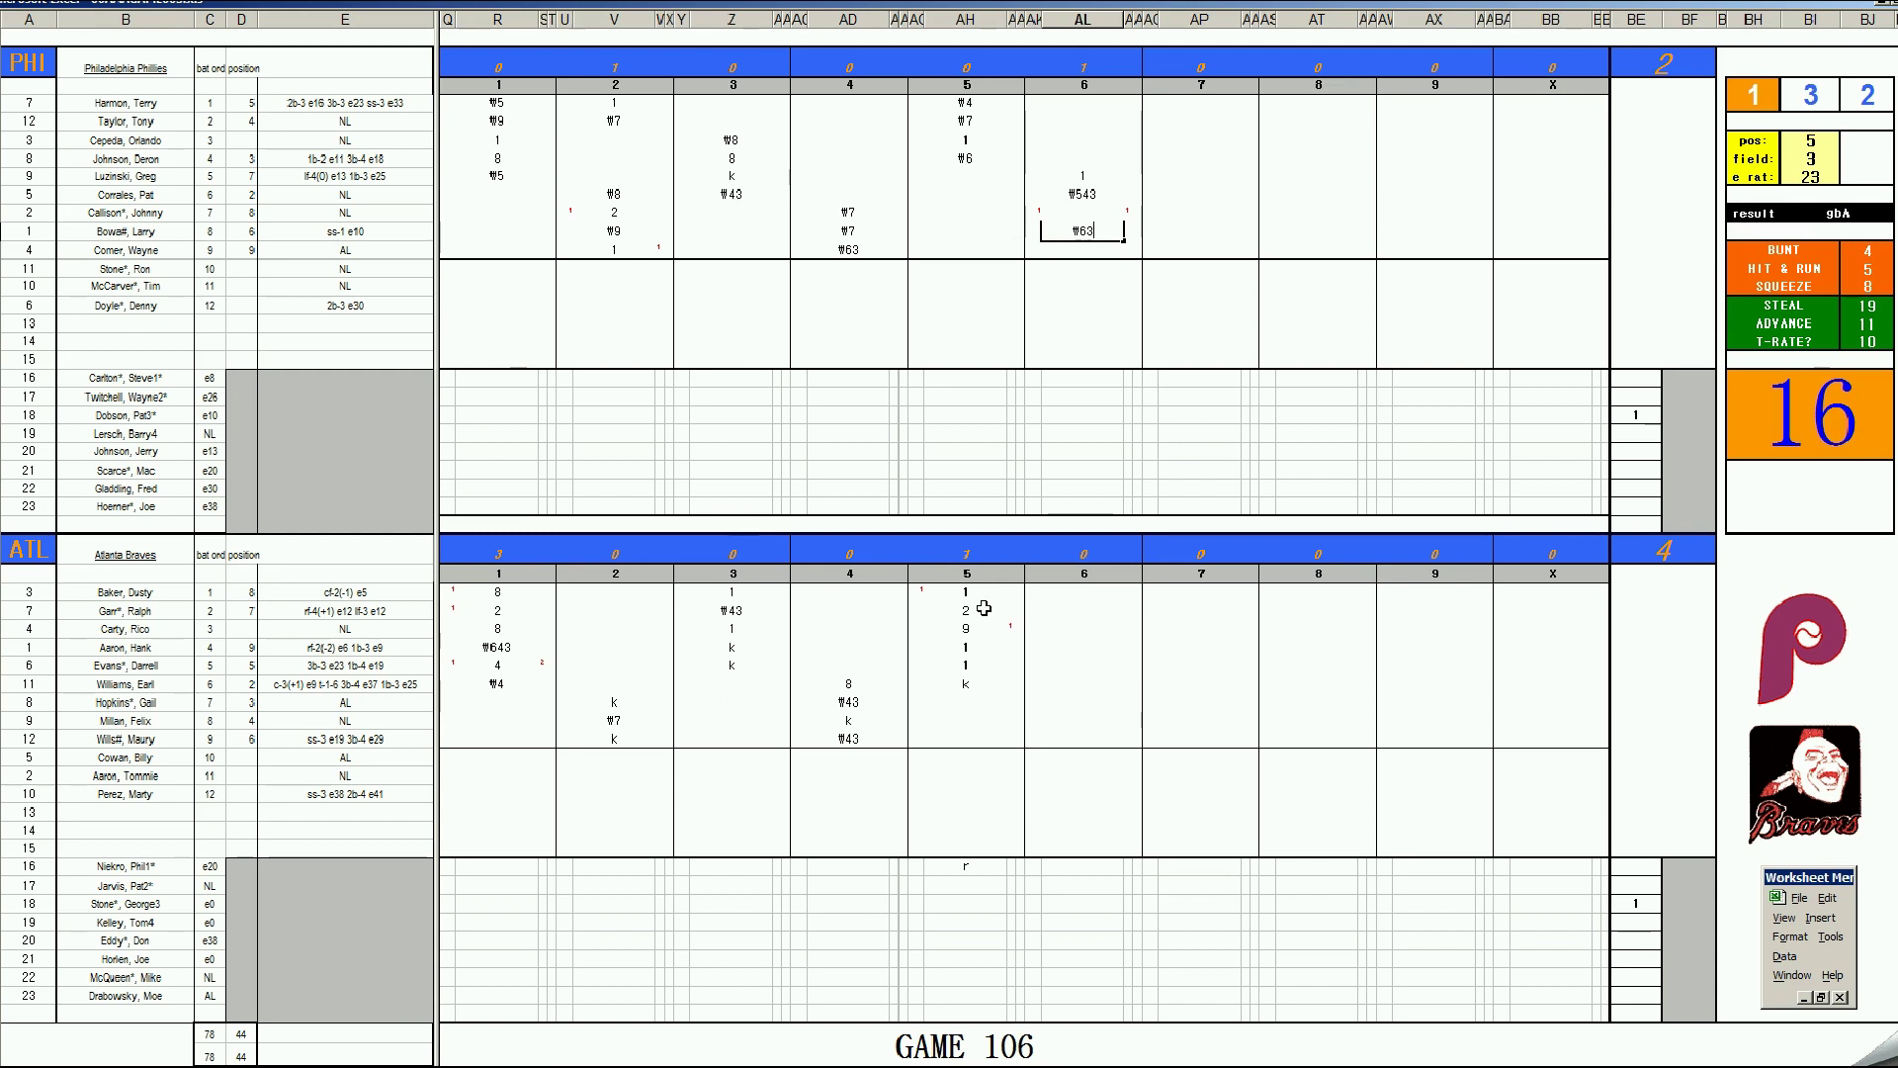
left_click(1058, 698)
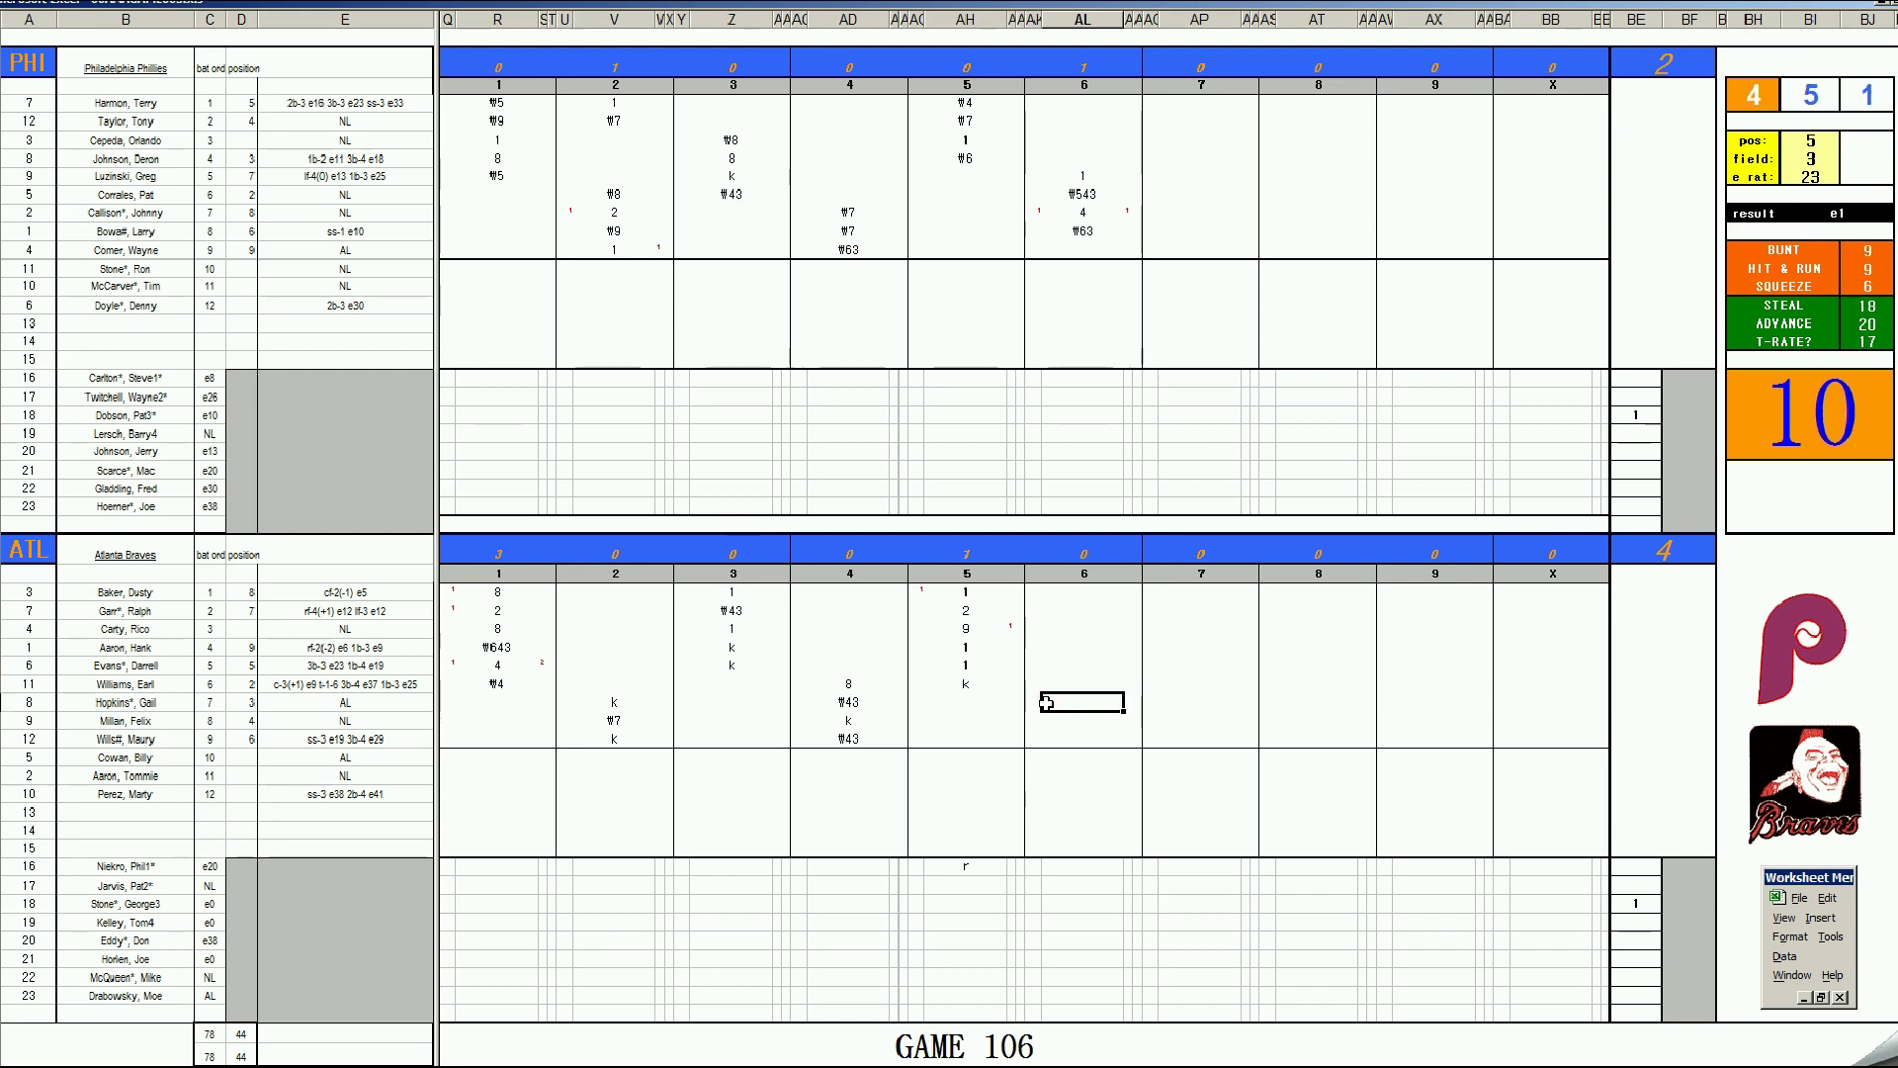
Step: Enter k, 8 and #54 for the Braves' seventh through ninth batters in inning 6
type("k")
key("Return")
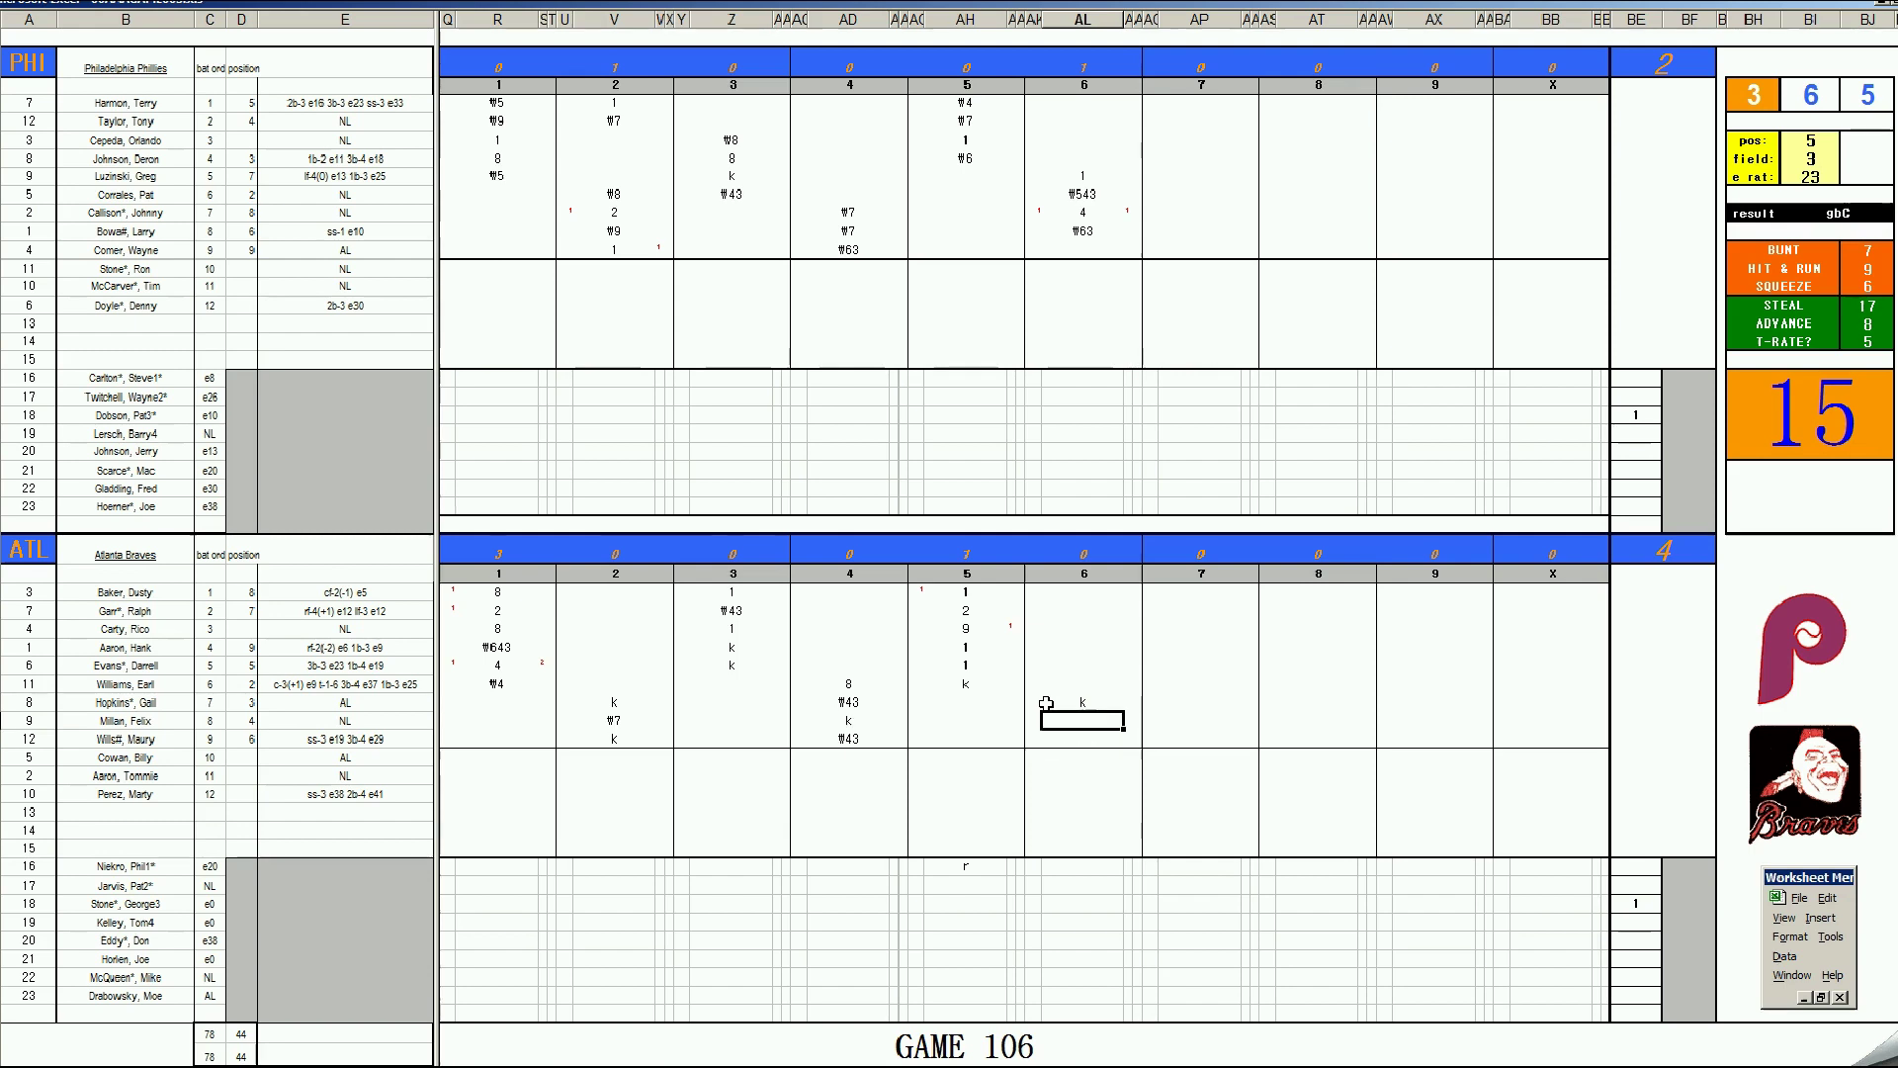
type("8")
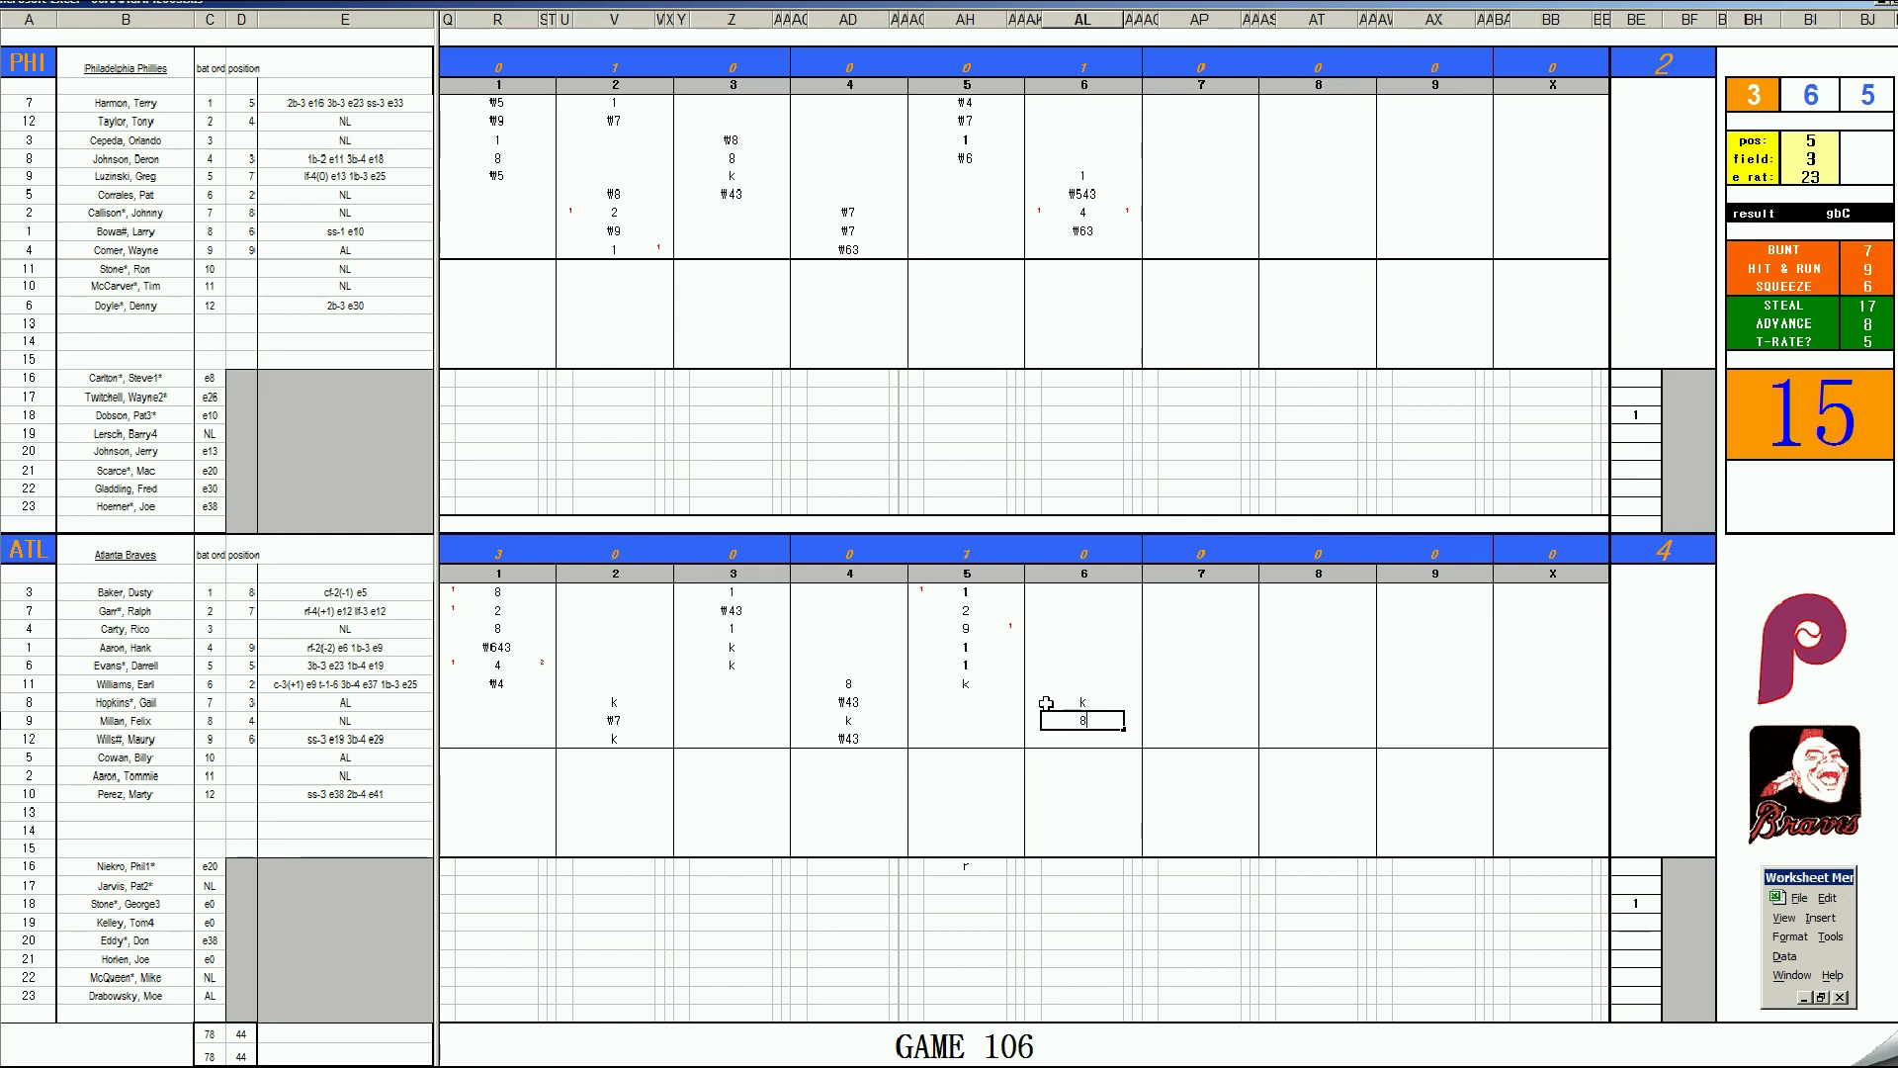
key("Return")
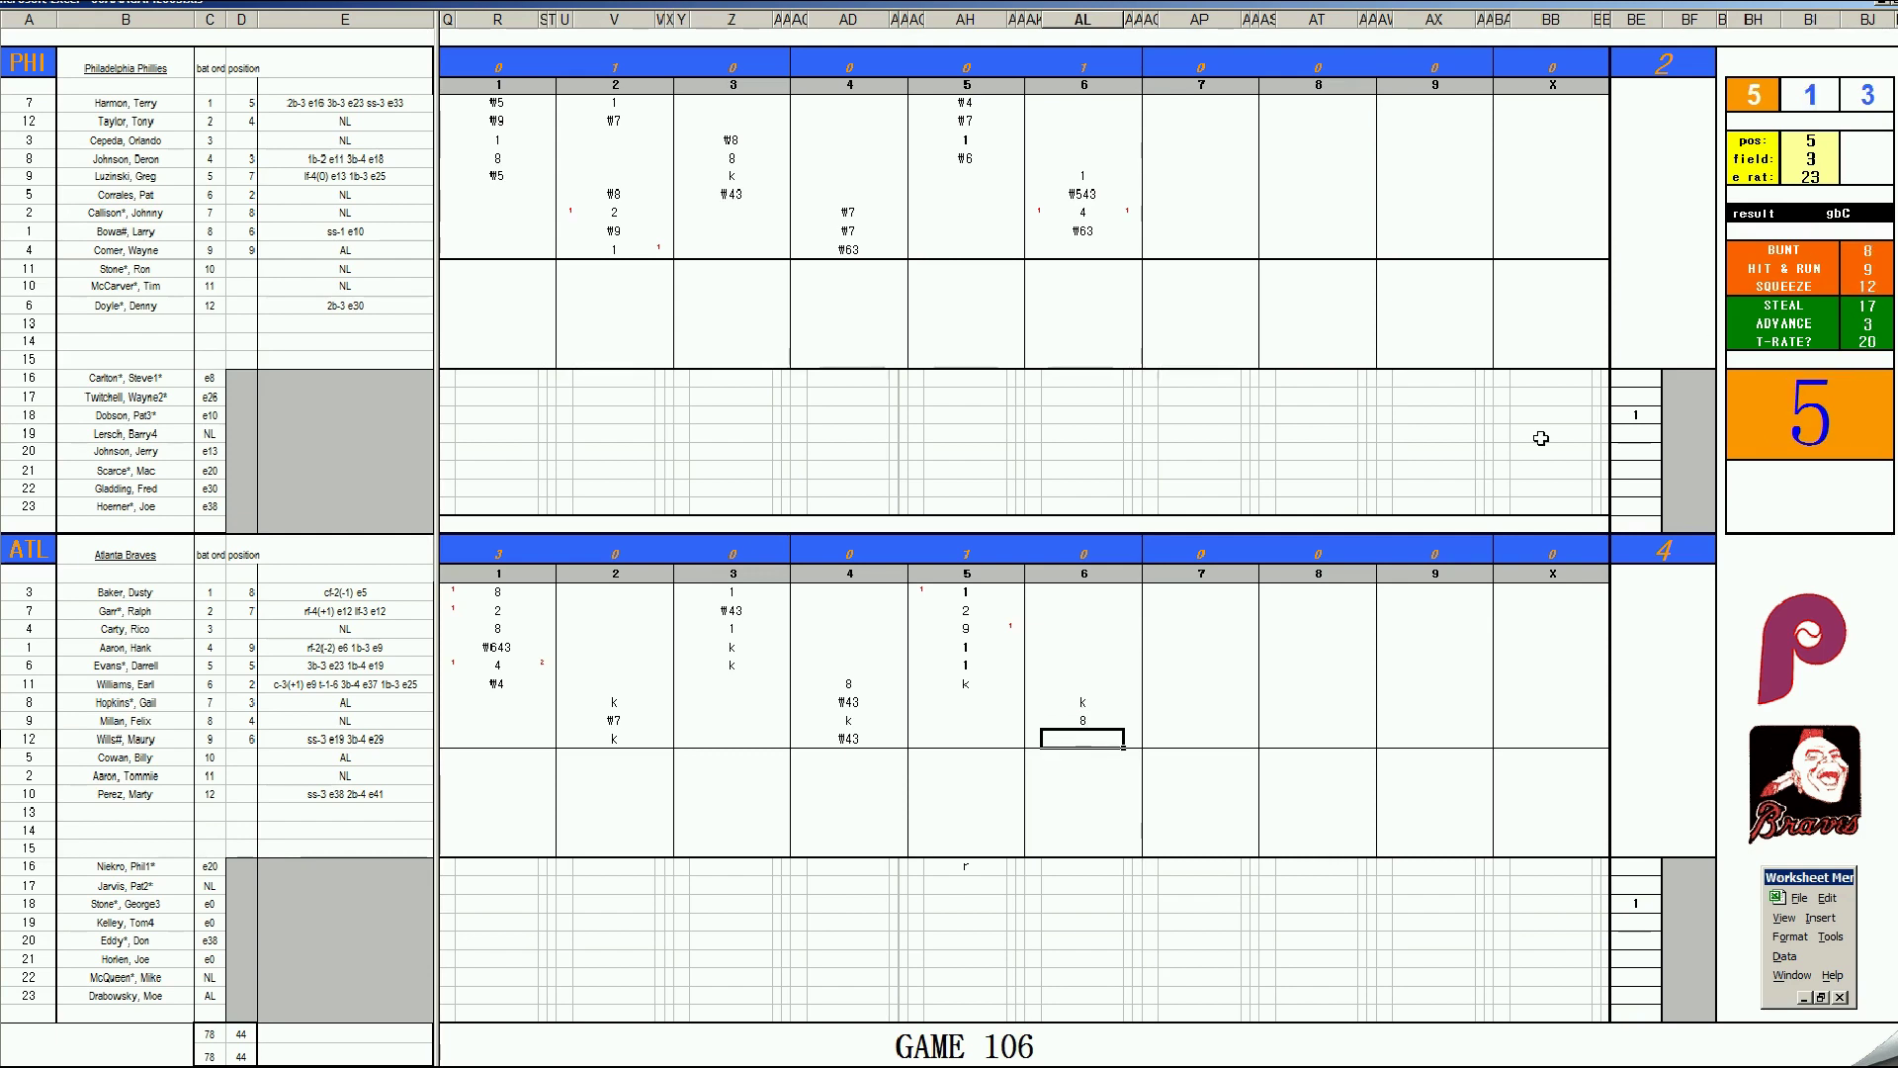
type("\\54")
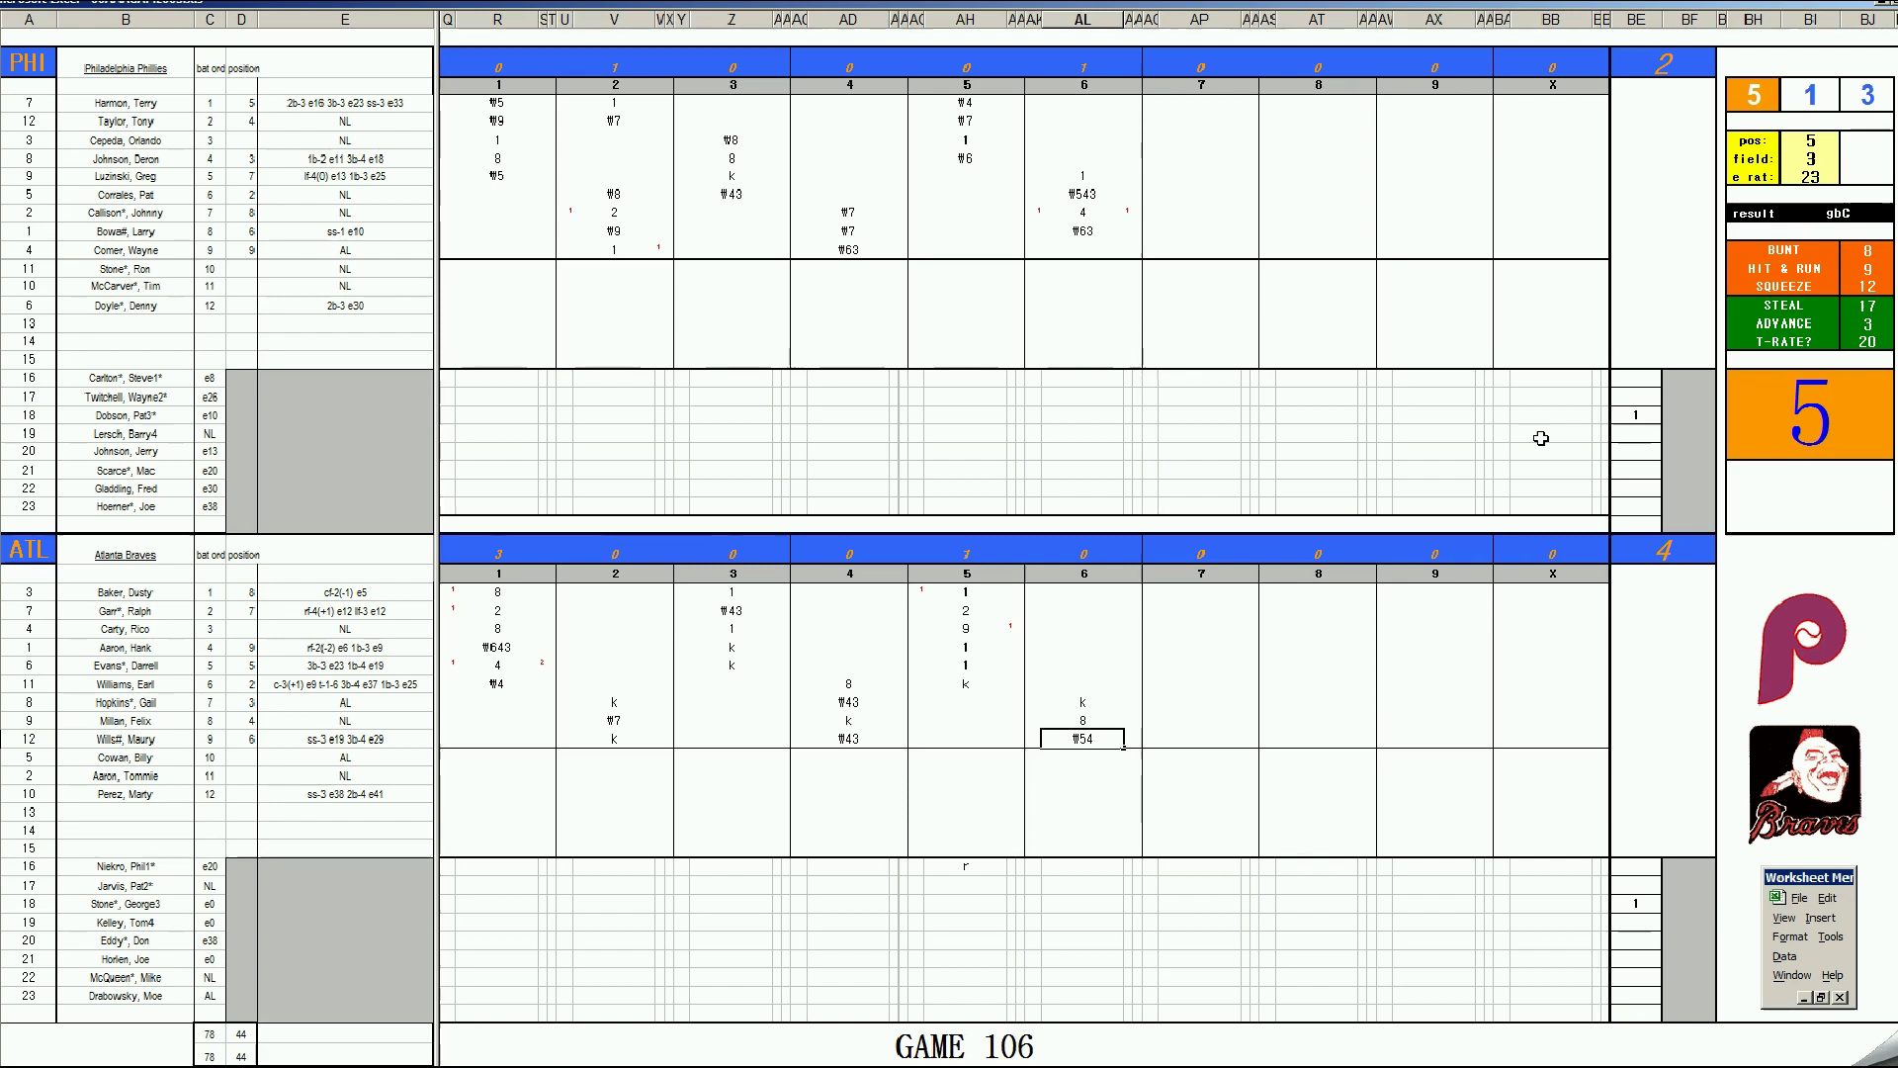
key("Up")
key("Up")
key("Up")
key("Up")
key("Up")
key("Up")
key("Up")
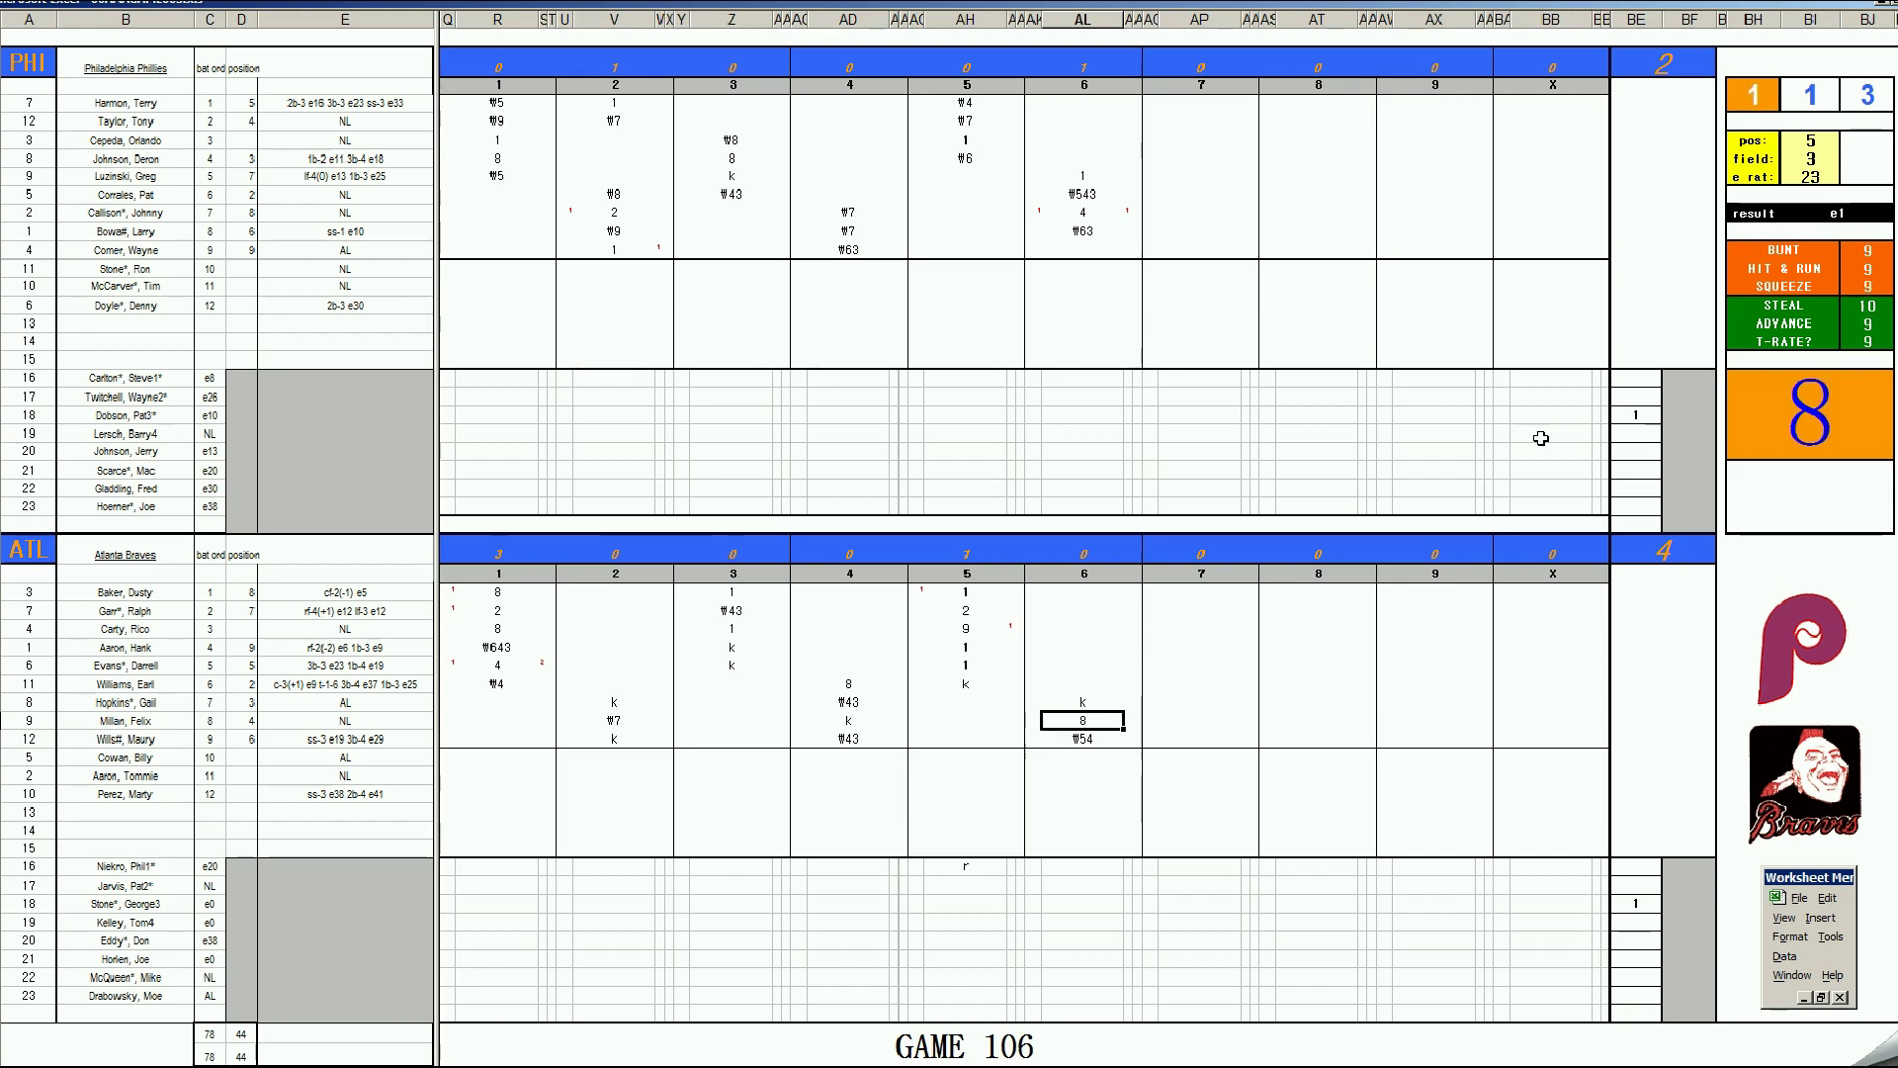
key("Up")
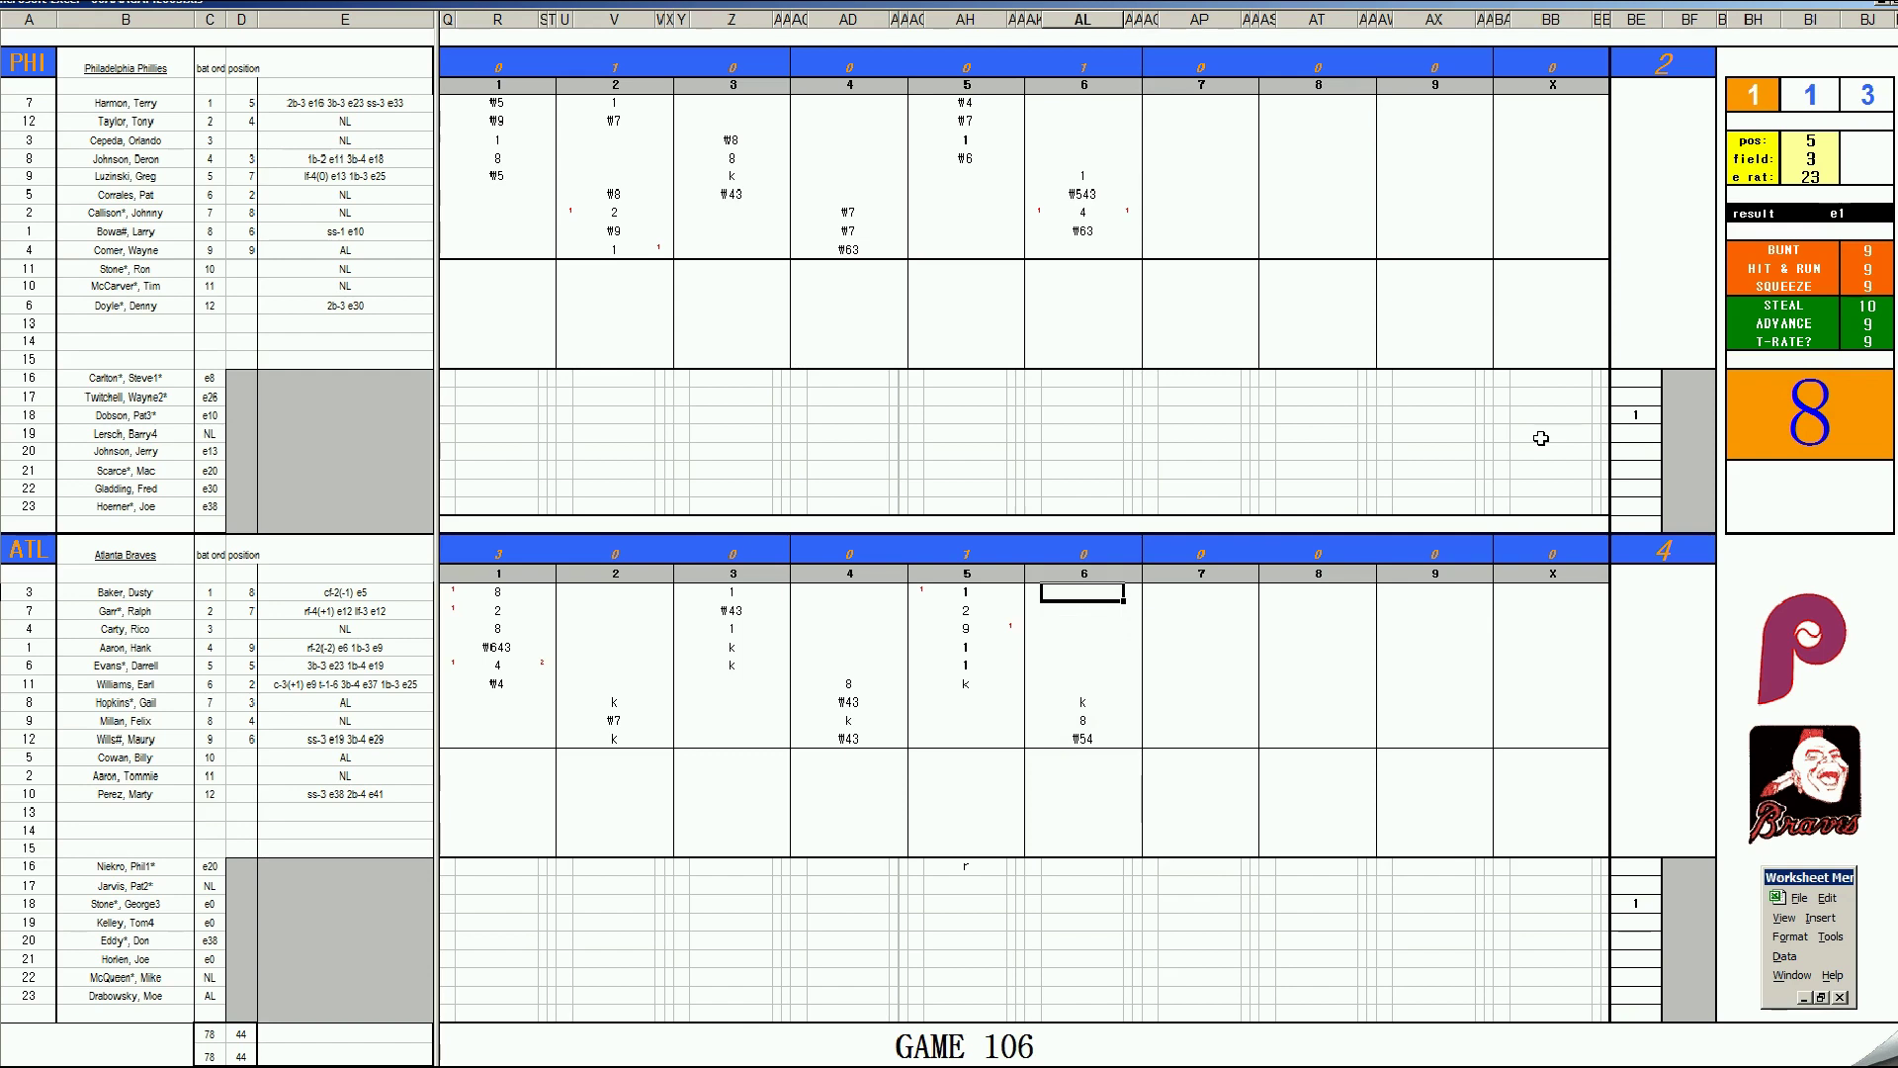
Step: Enter #7 for the leadoff batter's sixth inning and set the dice position to 2
type("\\7")
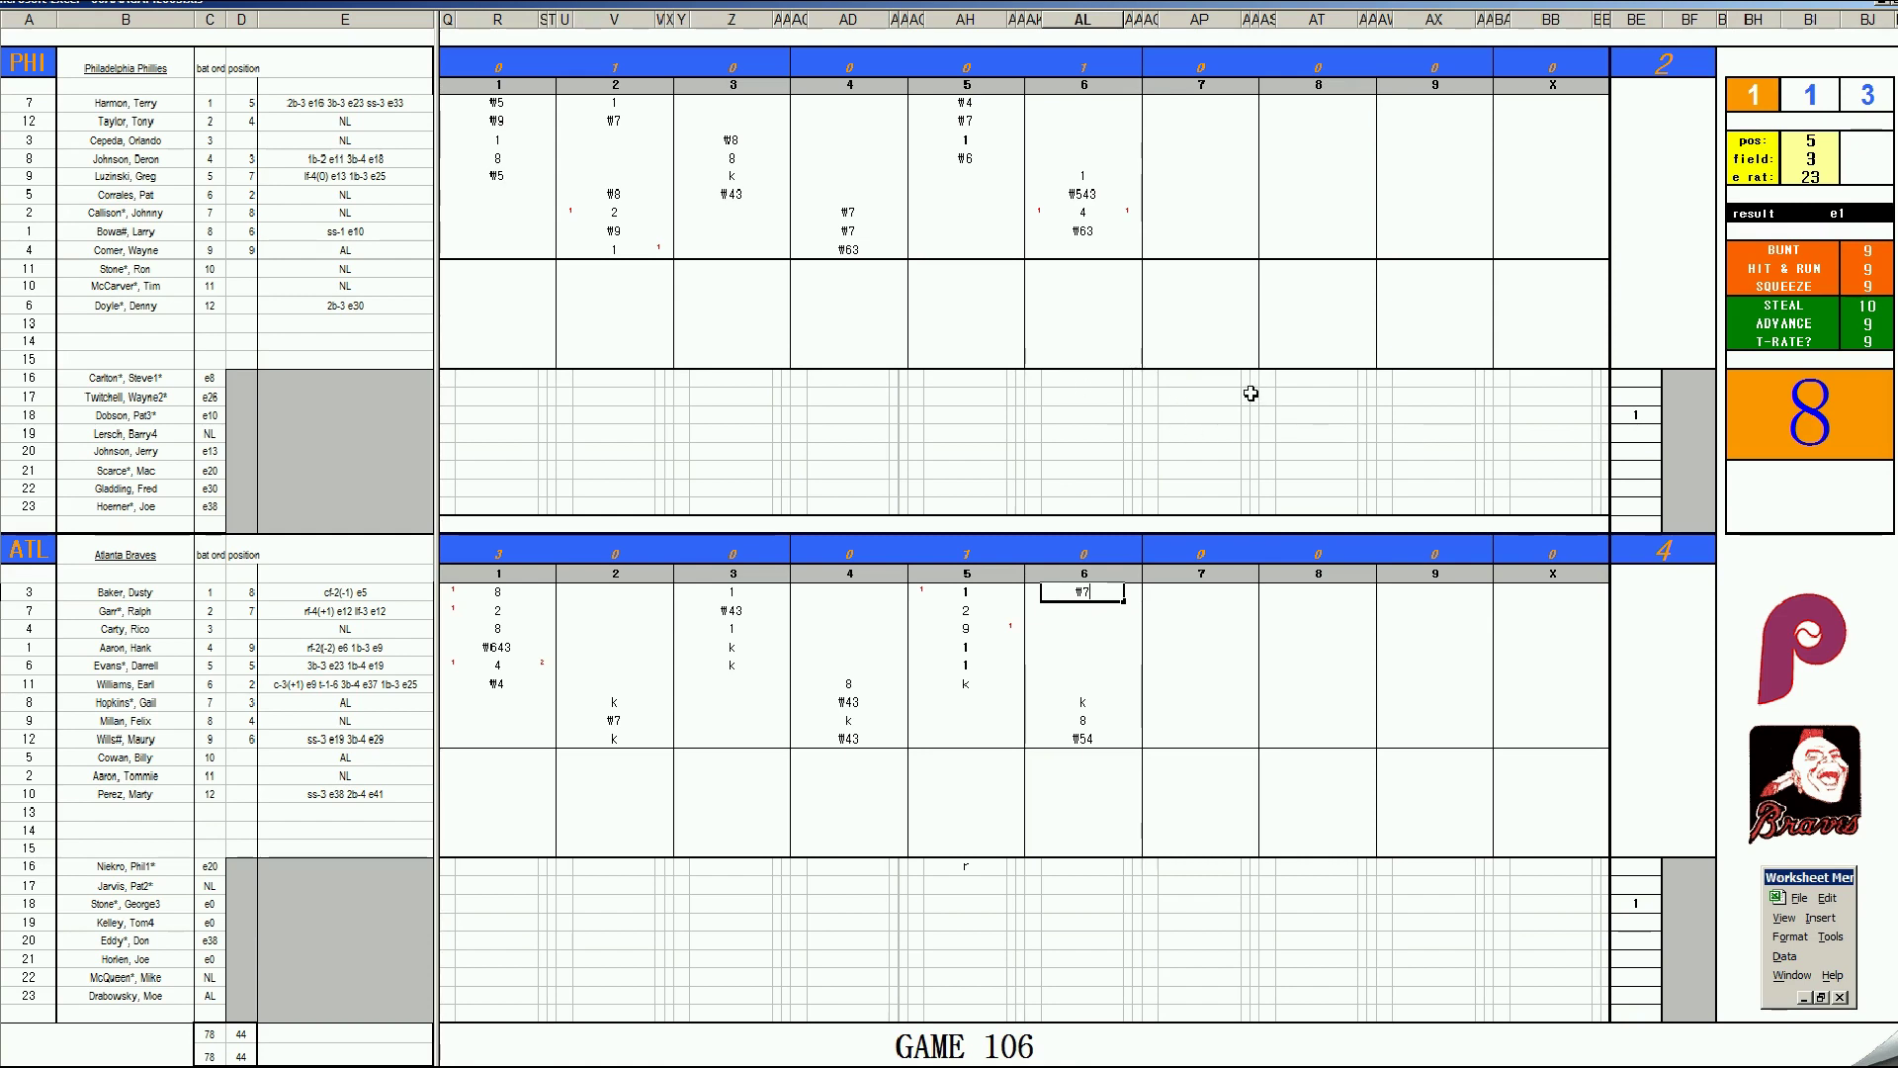
left_click(1196, 251)
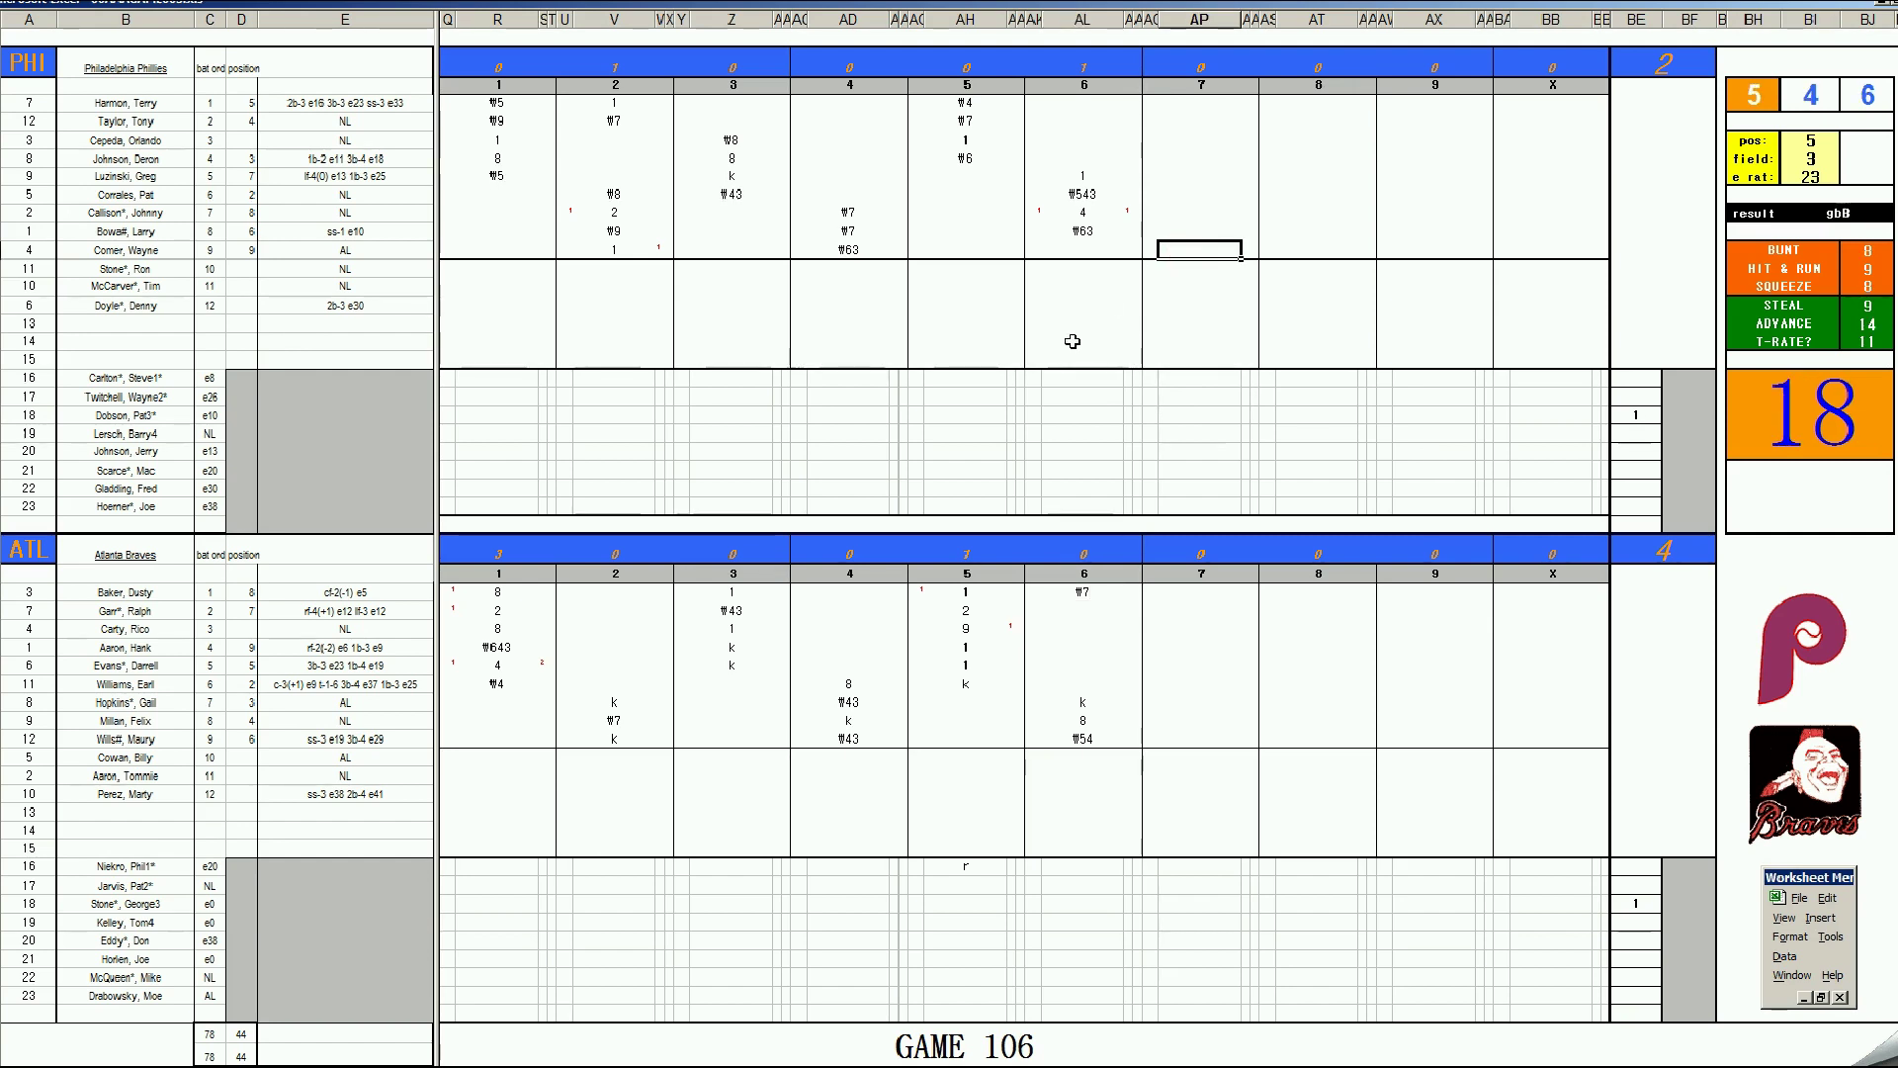
key("Tab")
type("2")
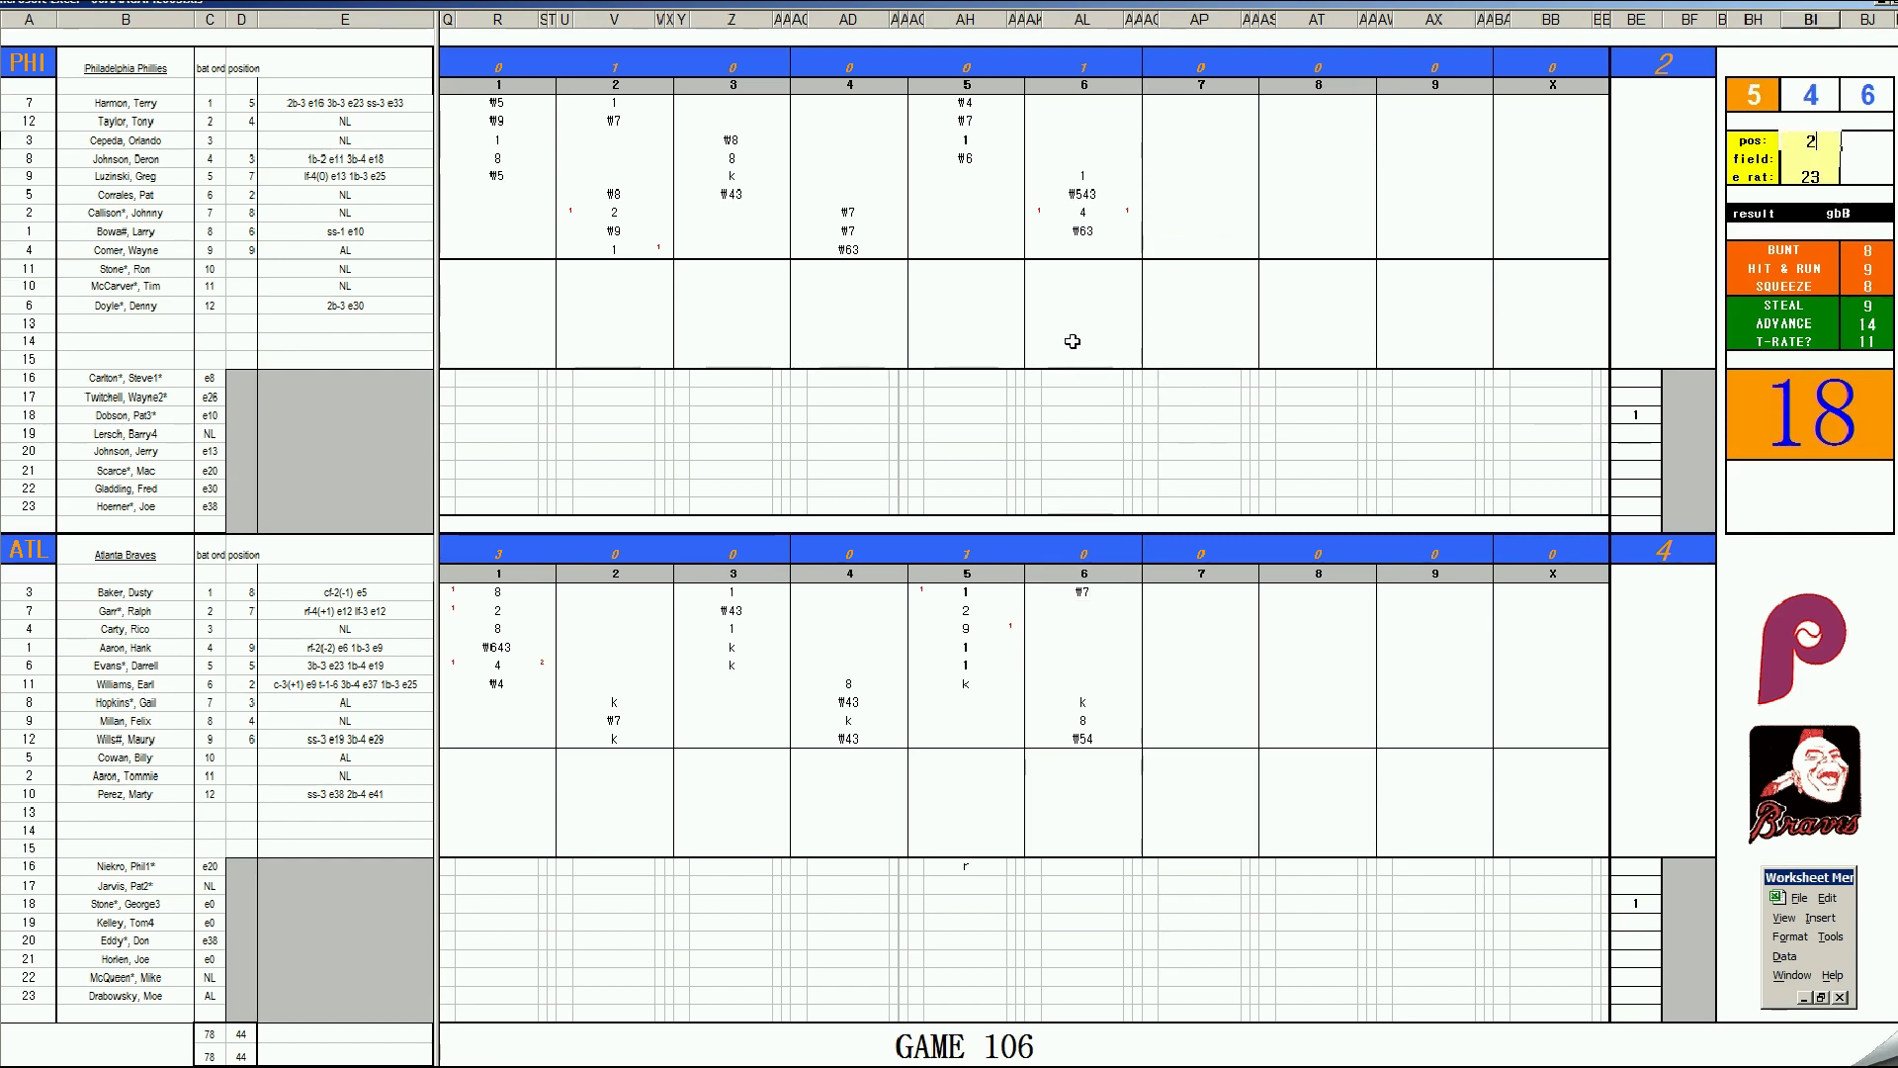
key("Return")
key("Return")
key("Return")
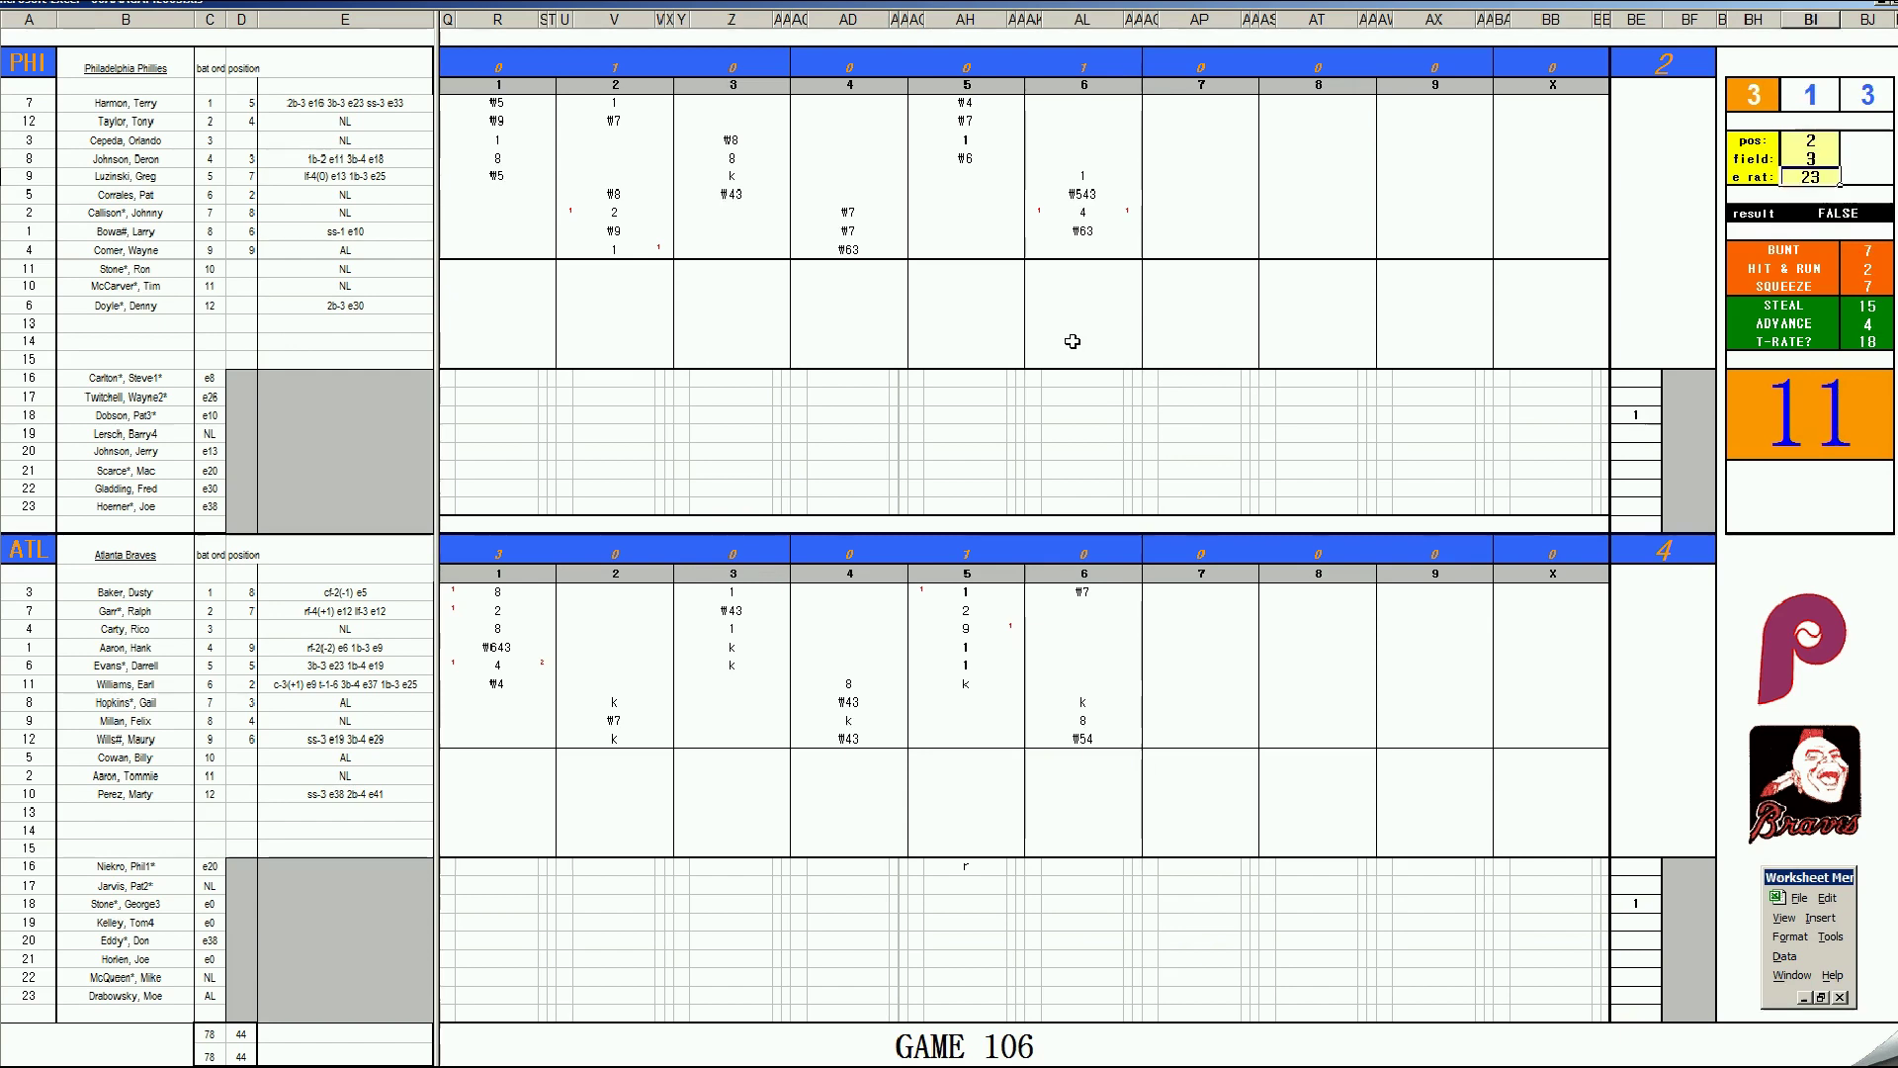
left_click(1197, 248)
type("₩2")
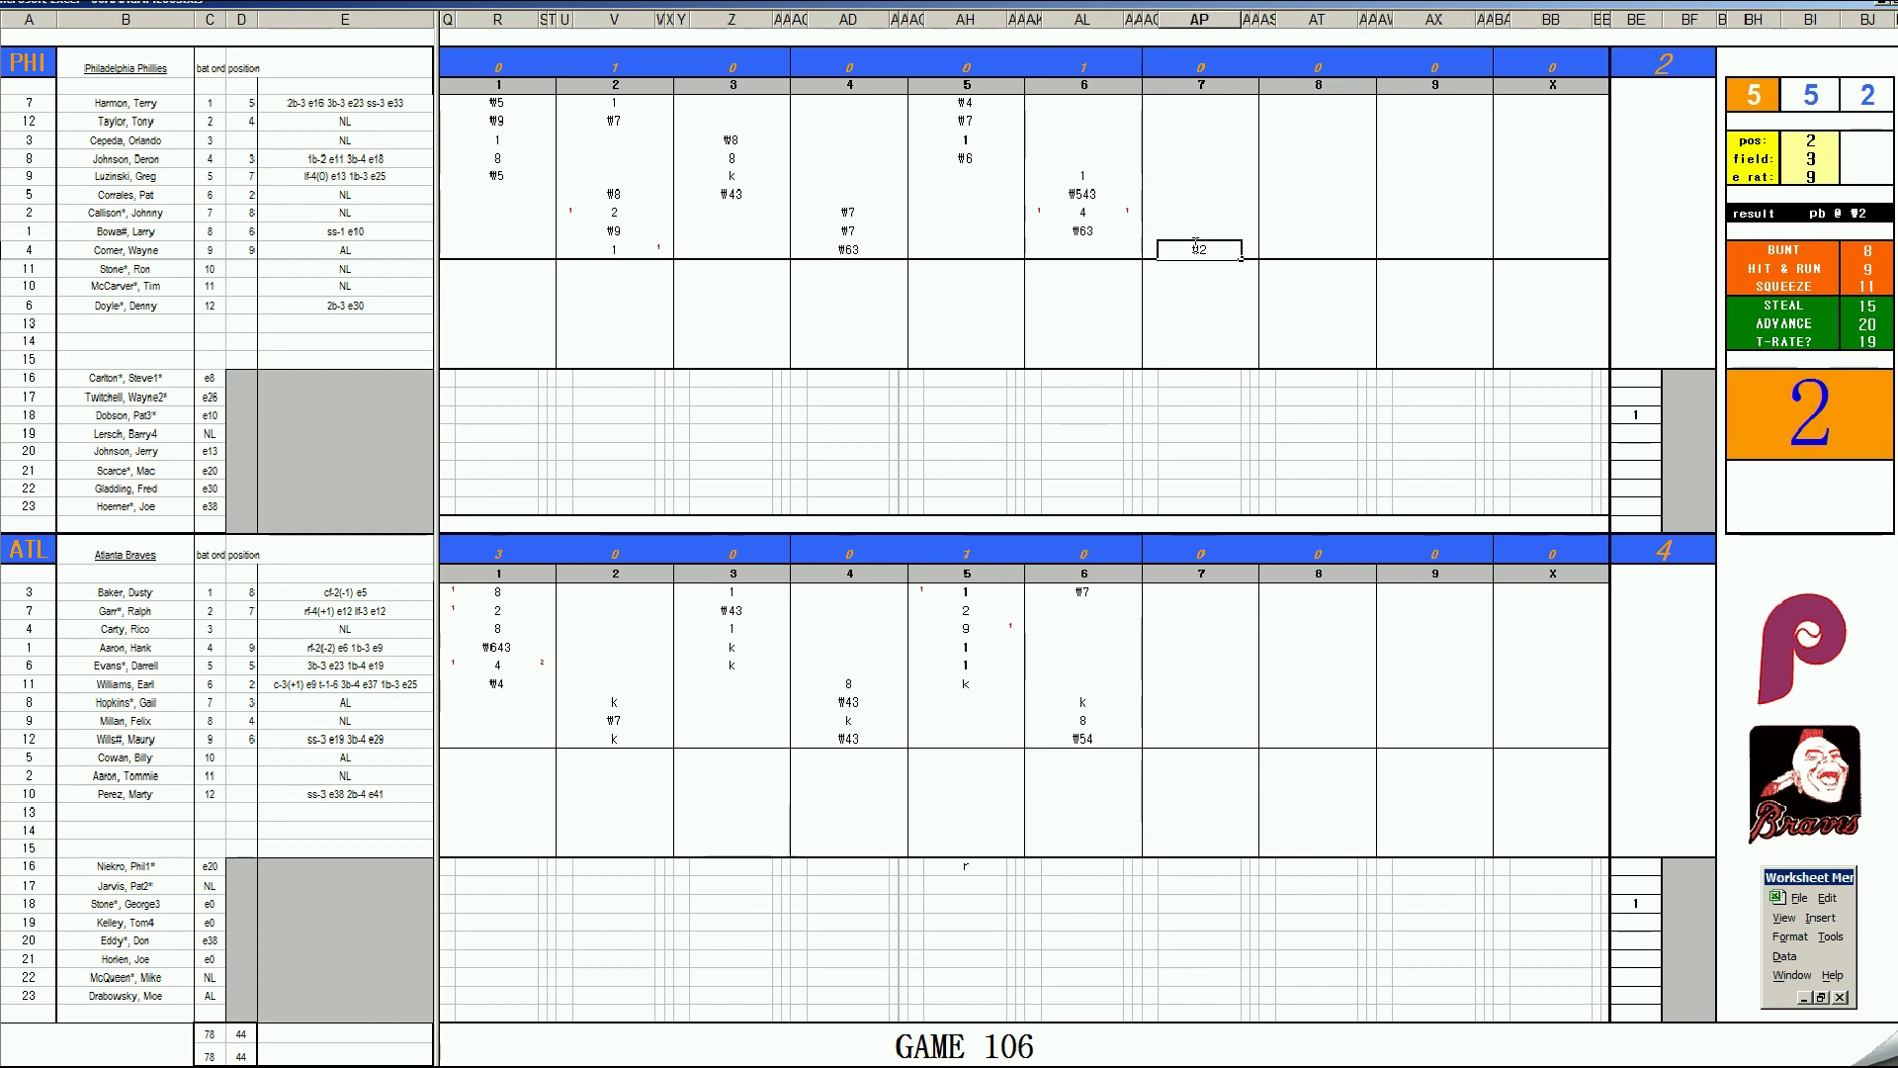
Step: Score #33 and #63 for the Phillies' first two seventh-inning batters, with position value 6
left_click(1194, 103)
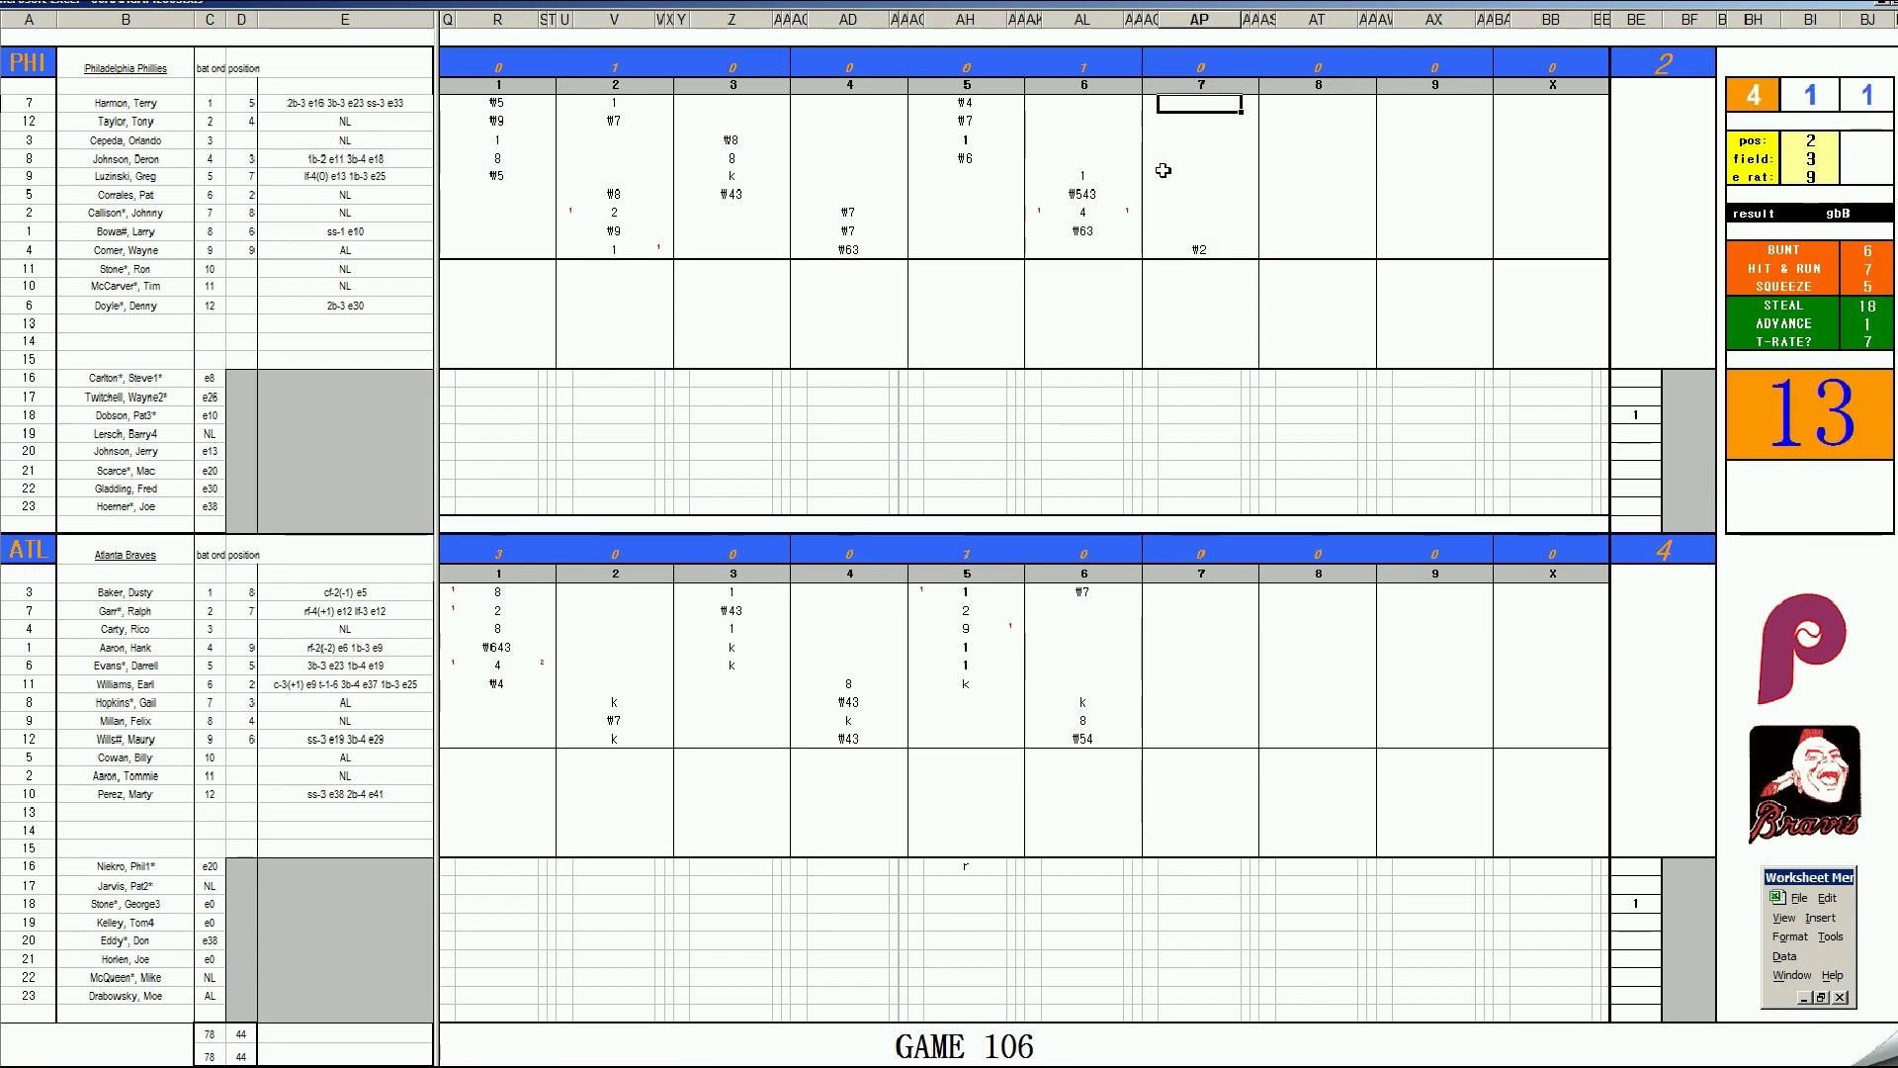
type("₩33")
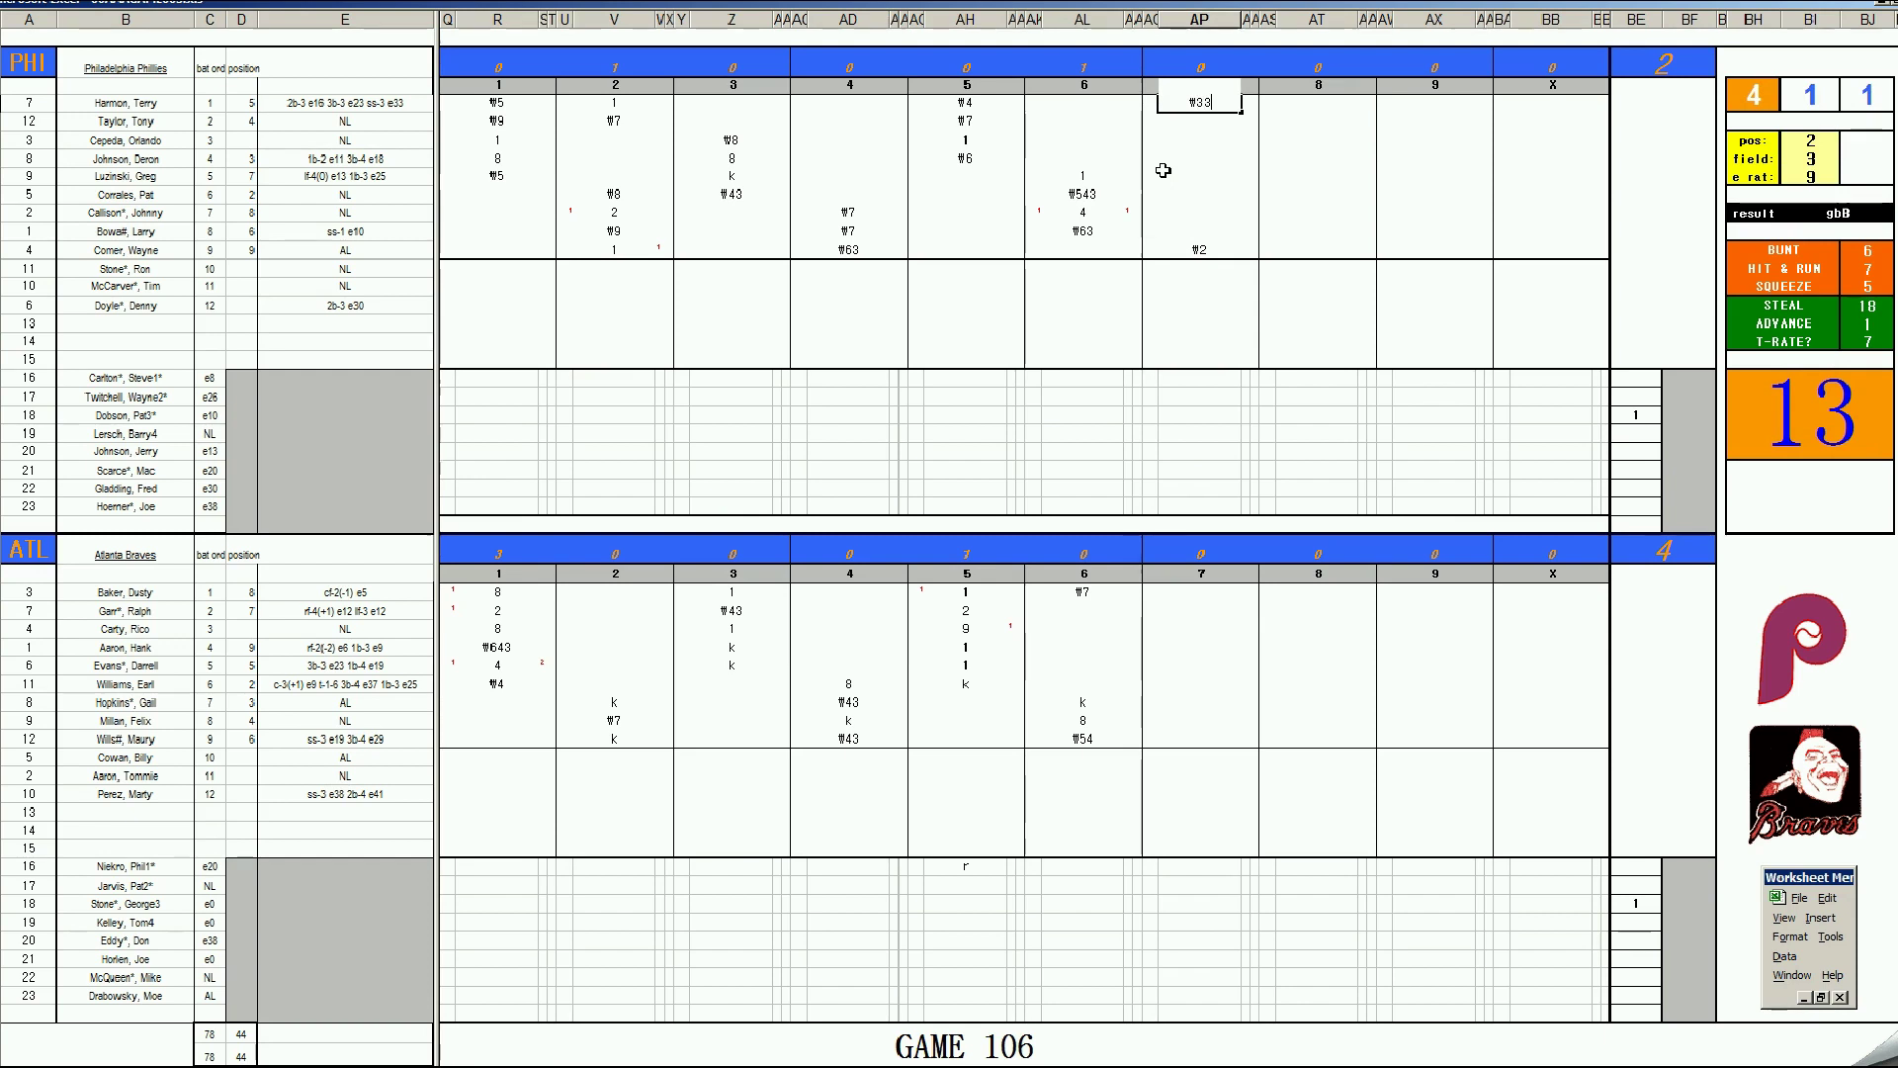
key("Return")
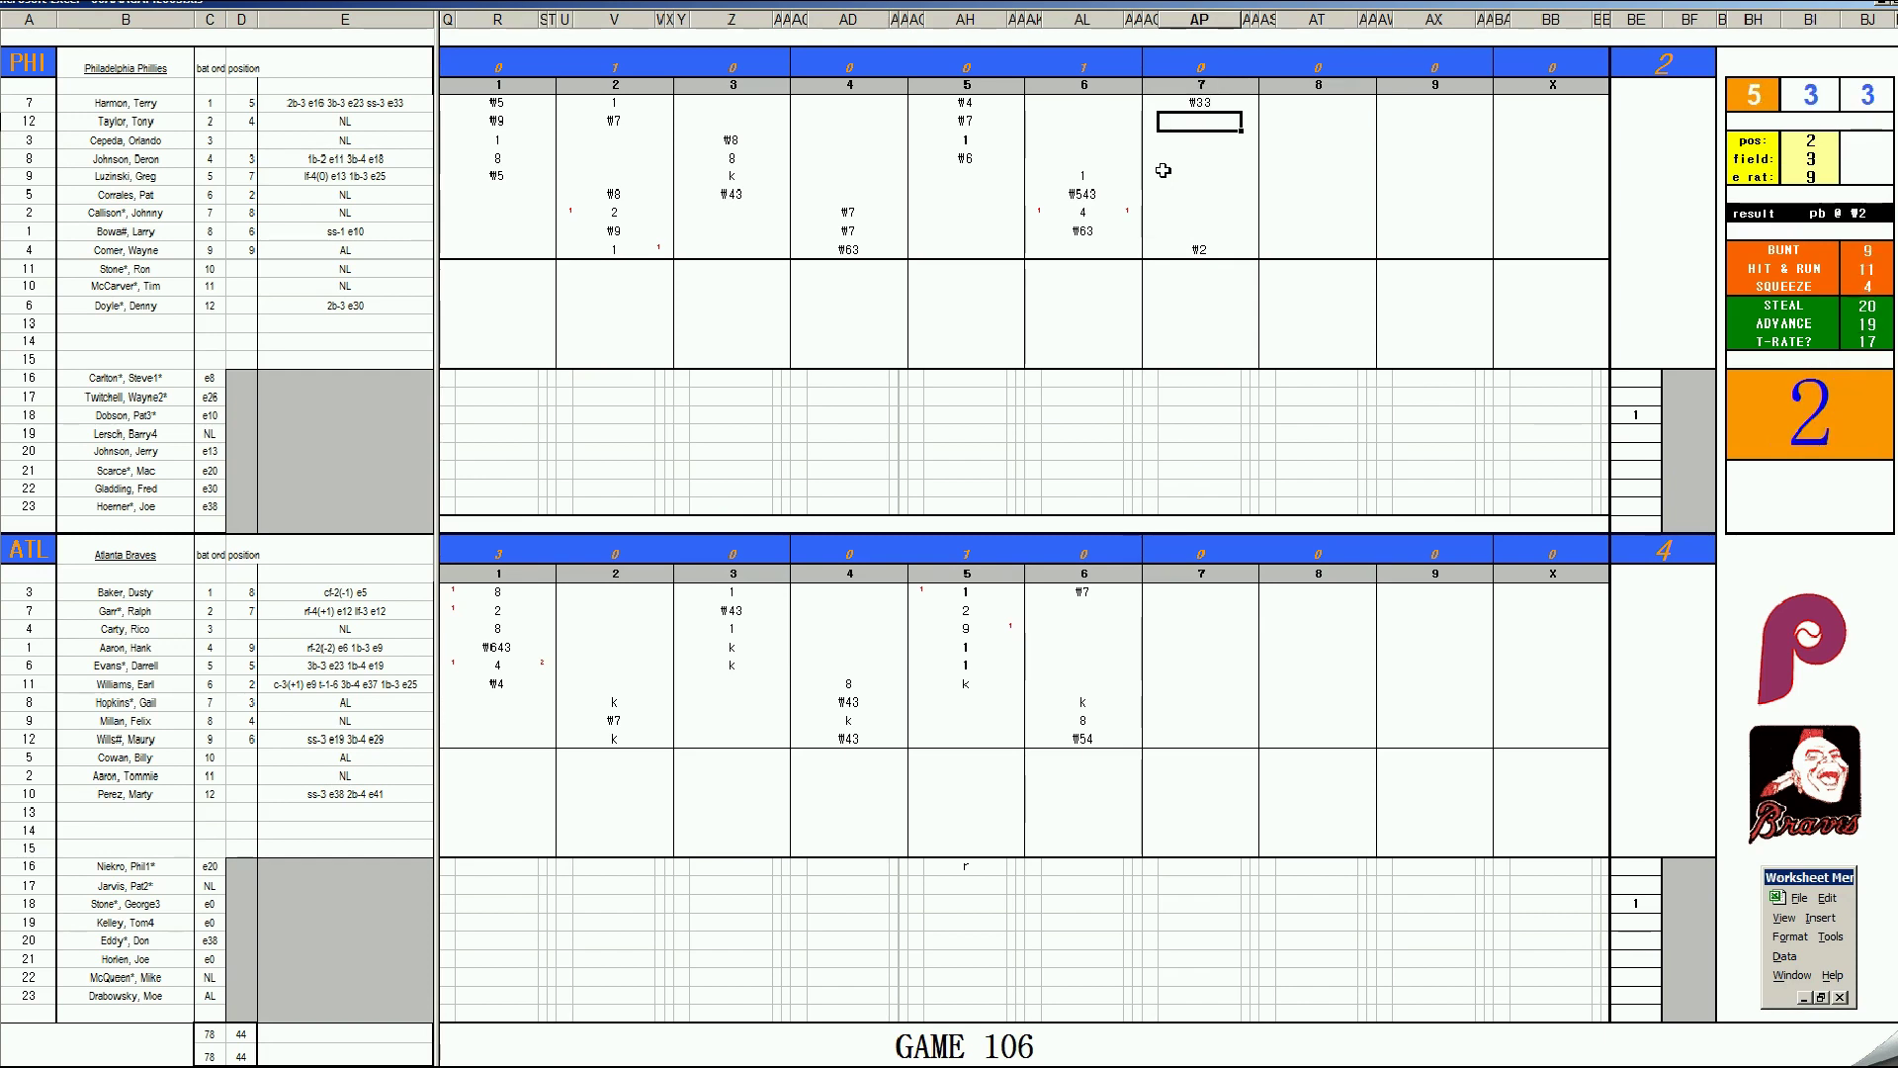
key("ctrl+p")
type("6")
key("Return")
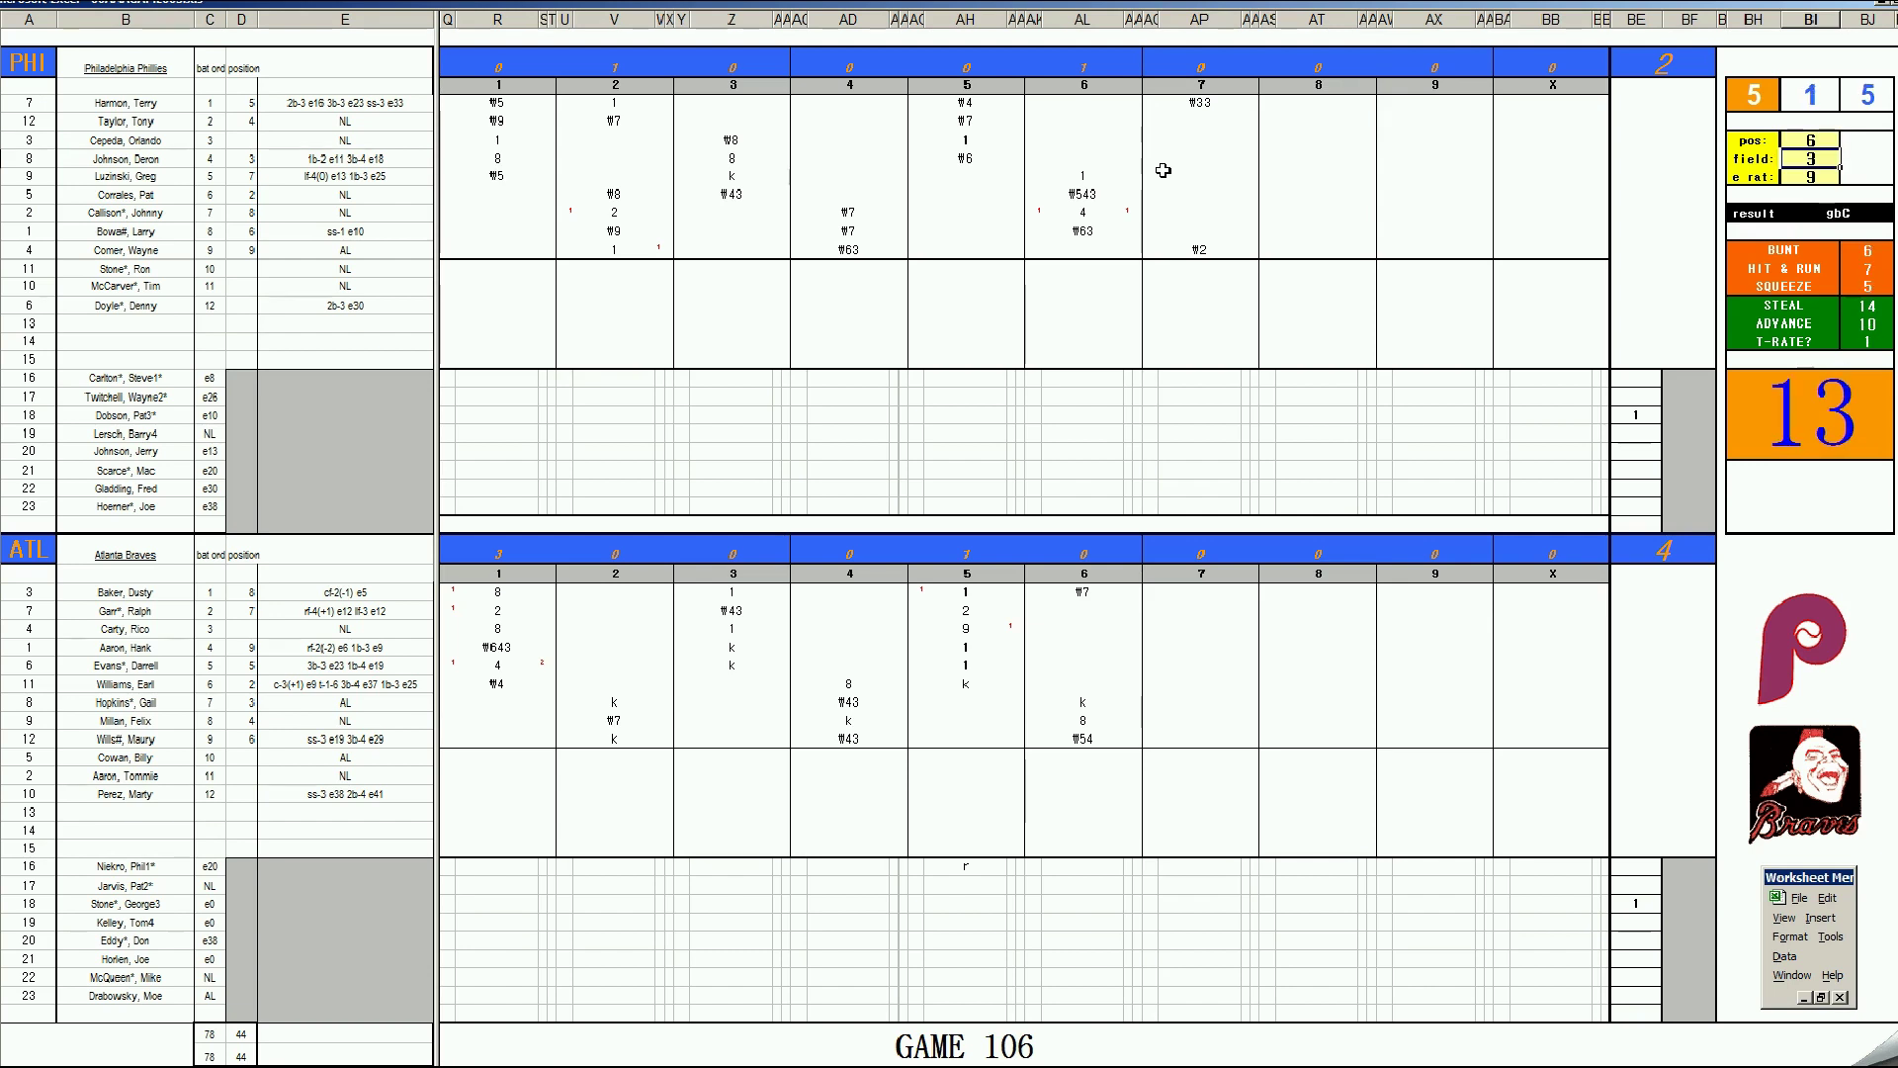
left_click(1211, 123)
type("₩63")
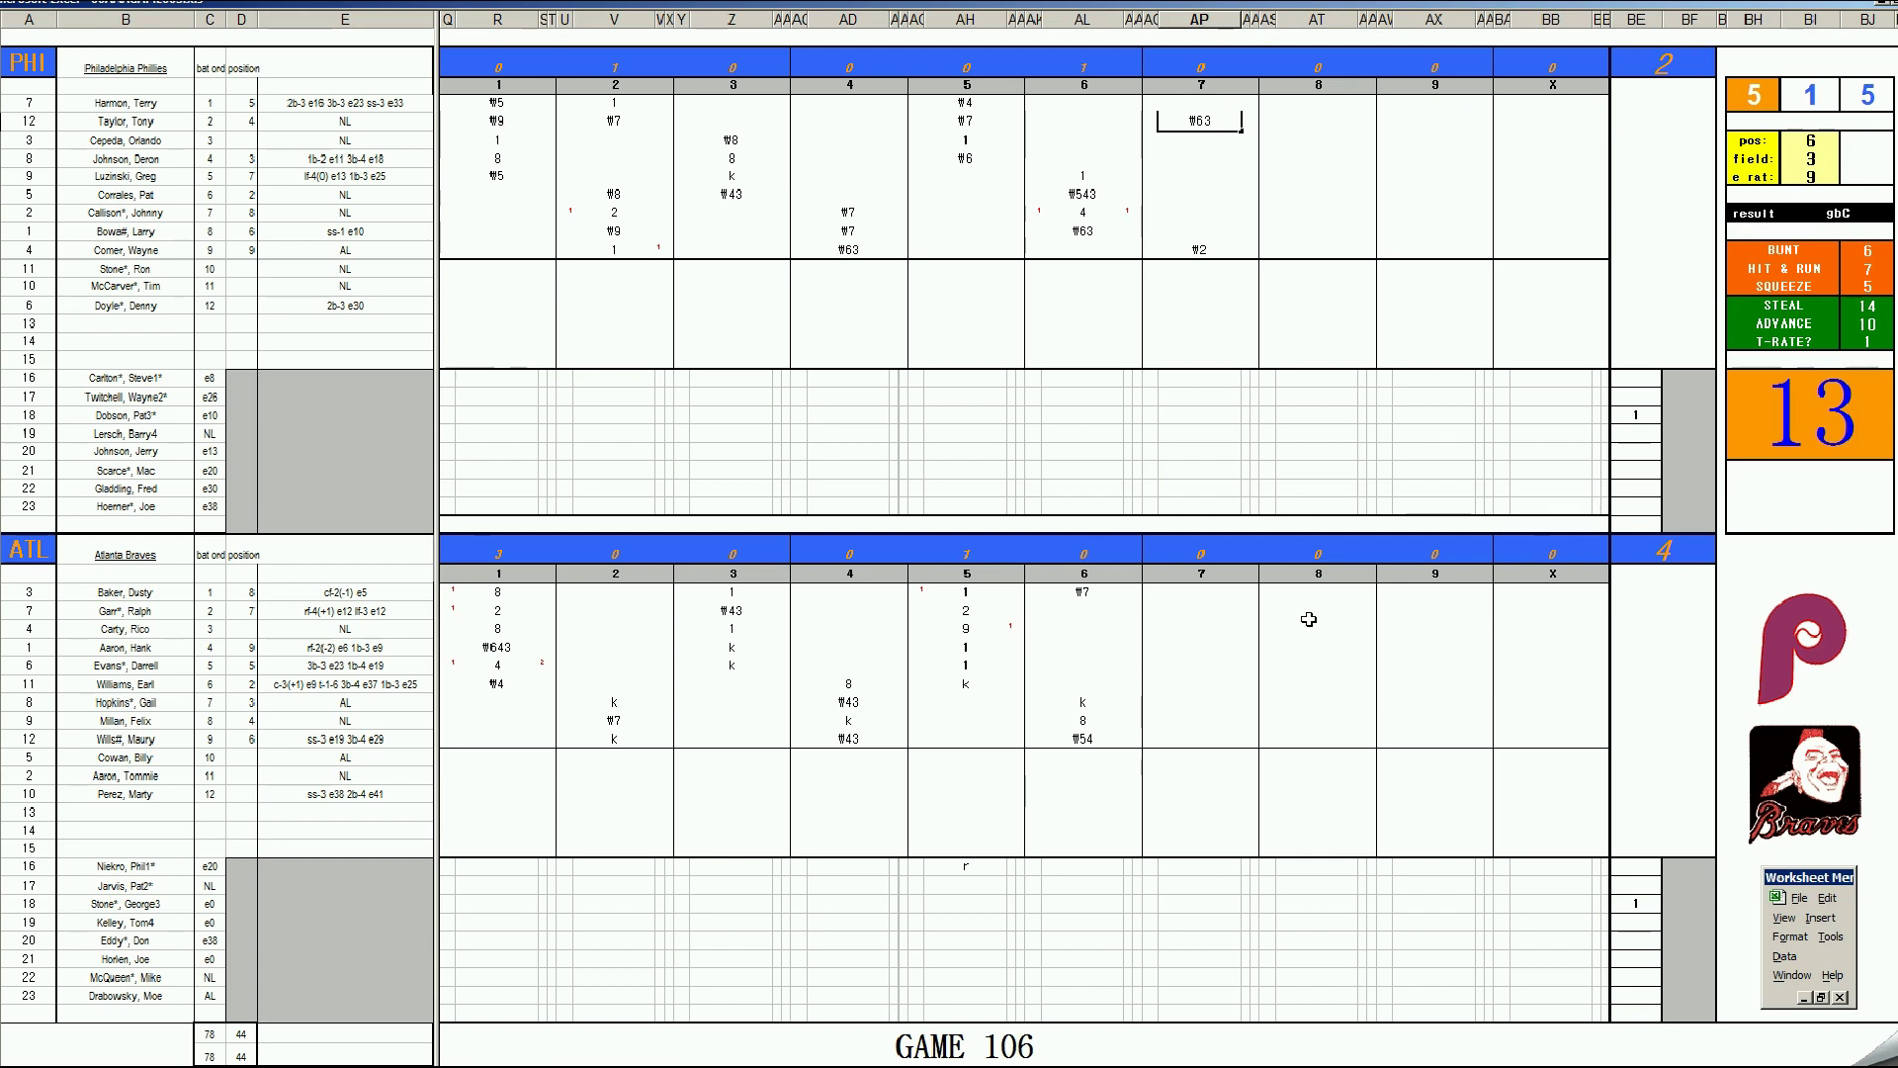
key("alt+Tab")
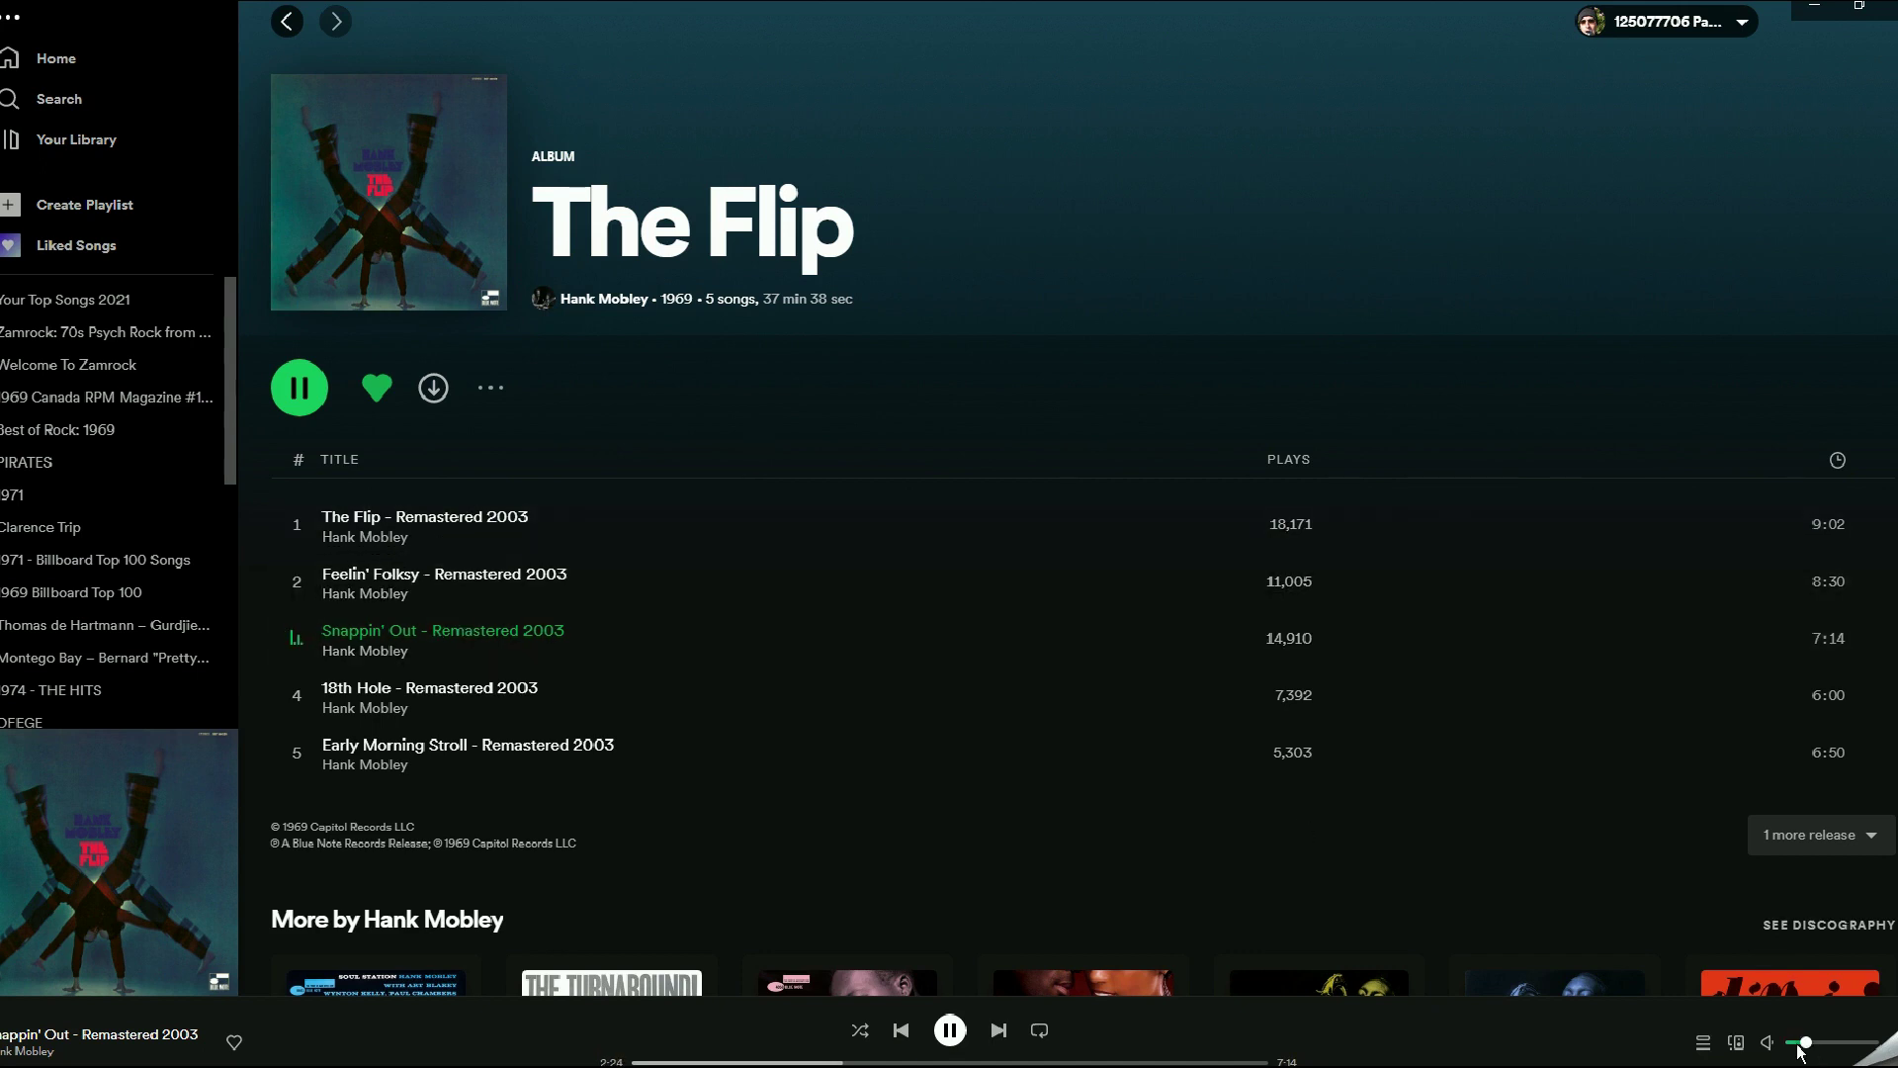
Step: Raise the Spotify volume slightly, then return to the Excel scoresheet
left_click_drag(1803, 1044, 1816, 1043)
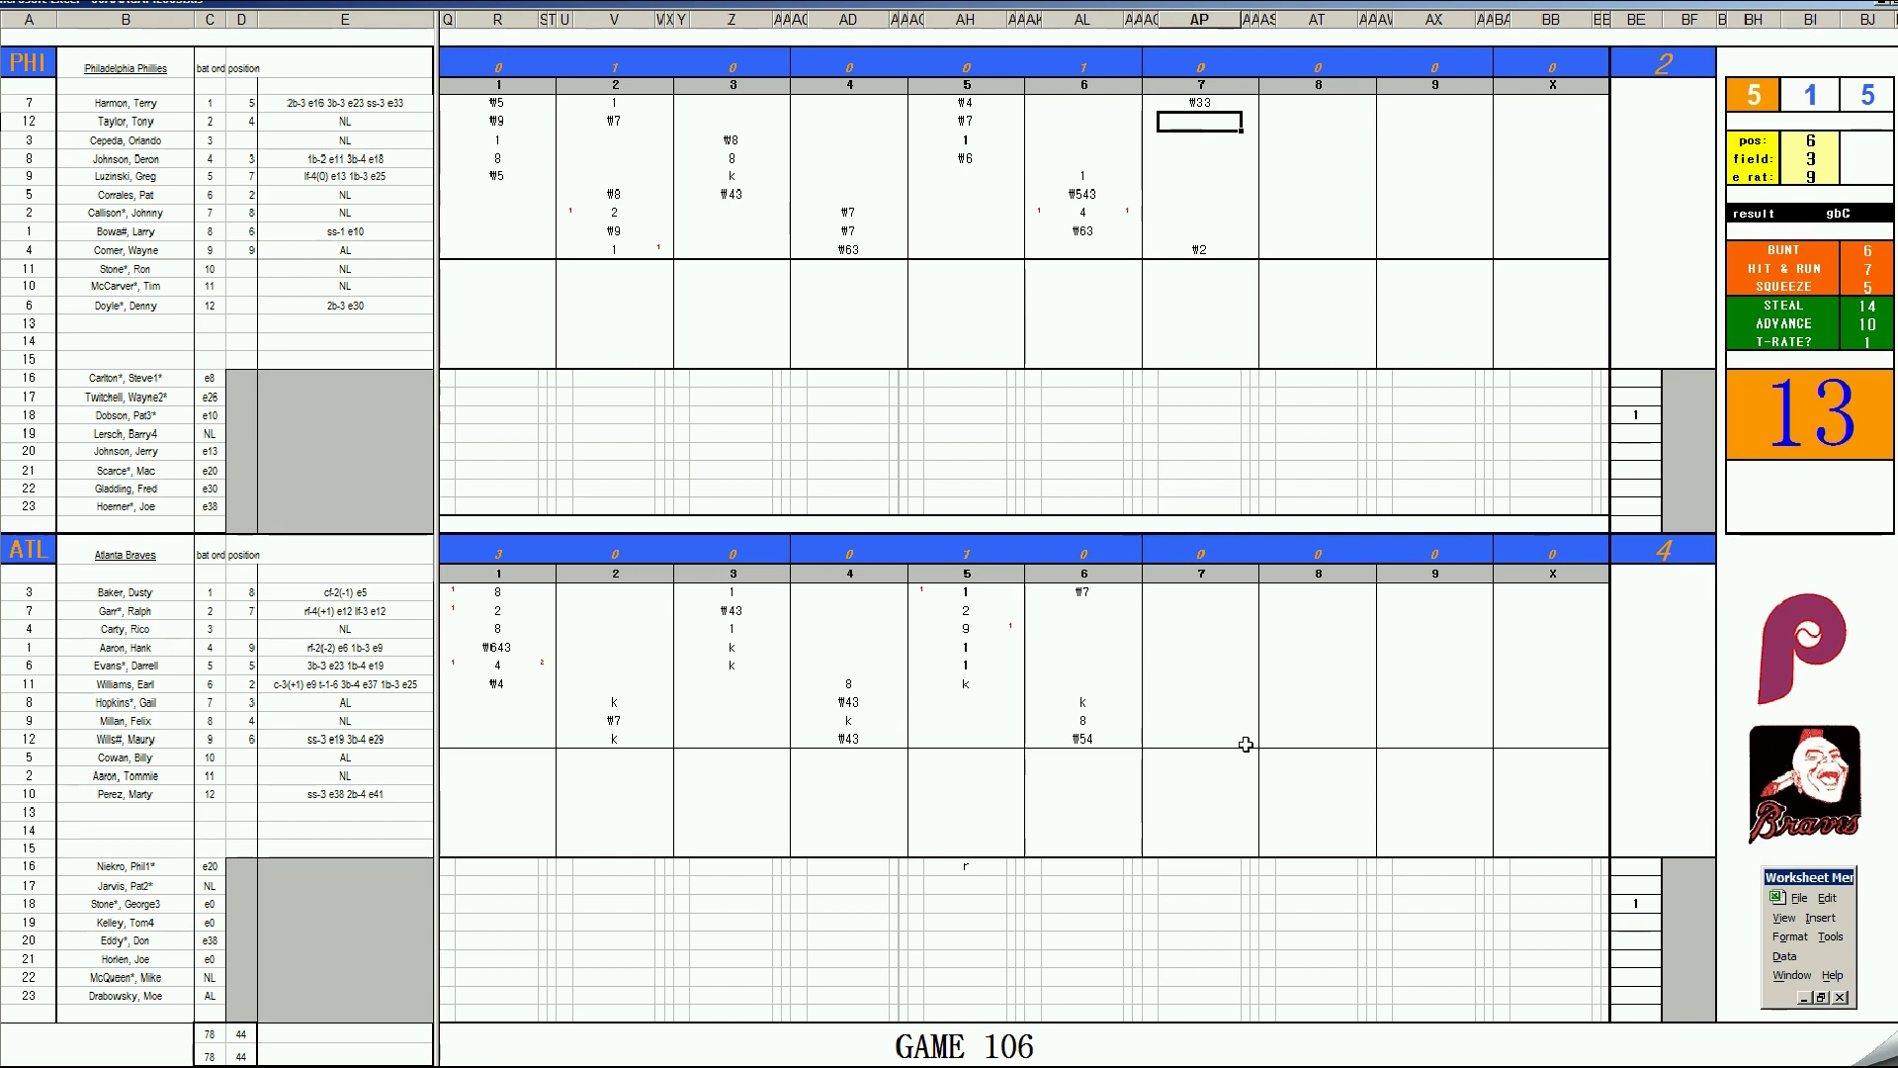
left_click(1186, 610)
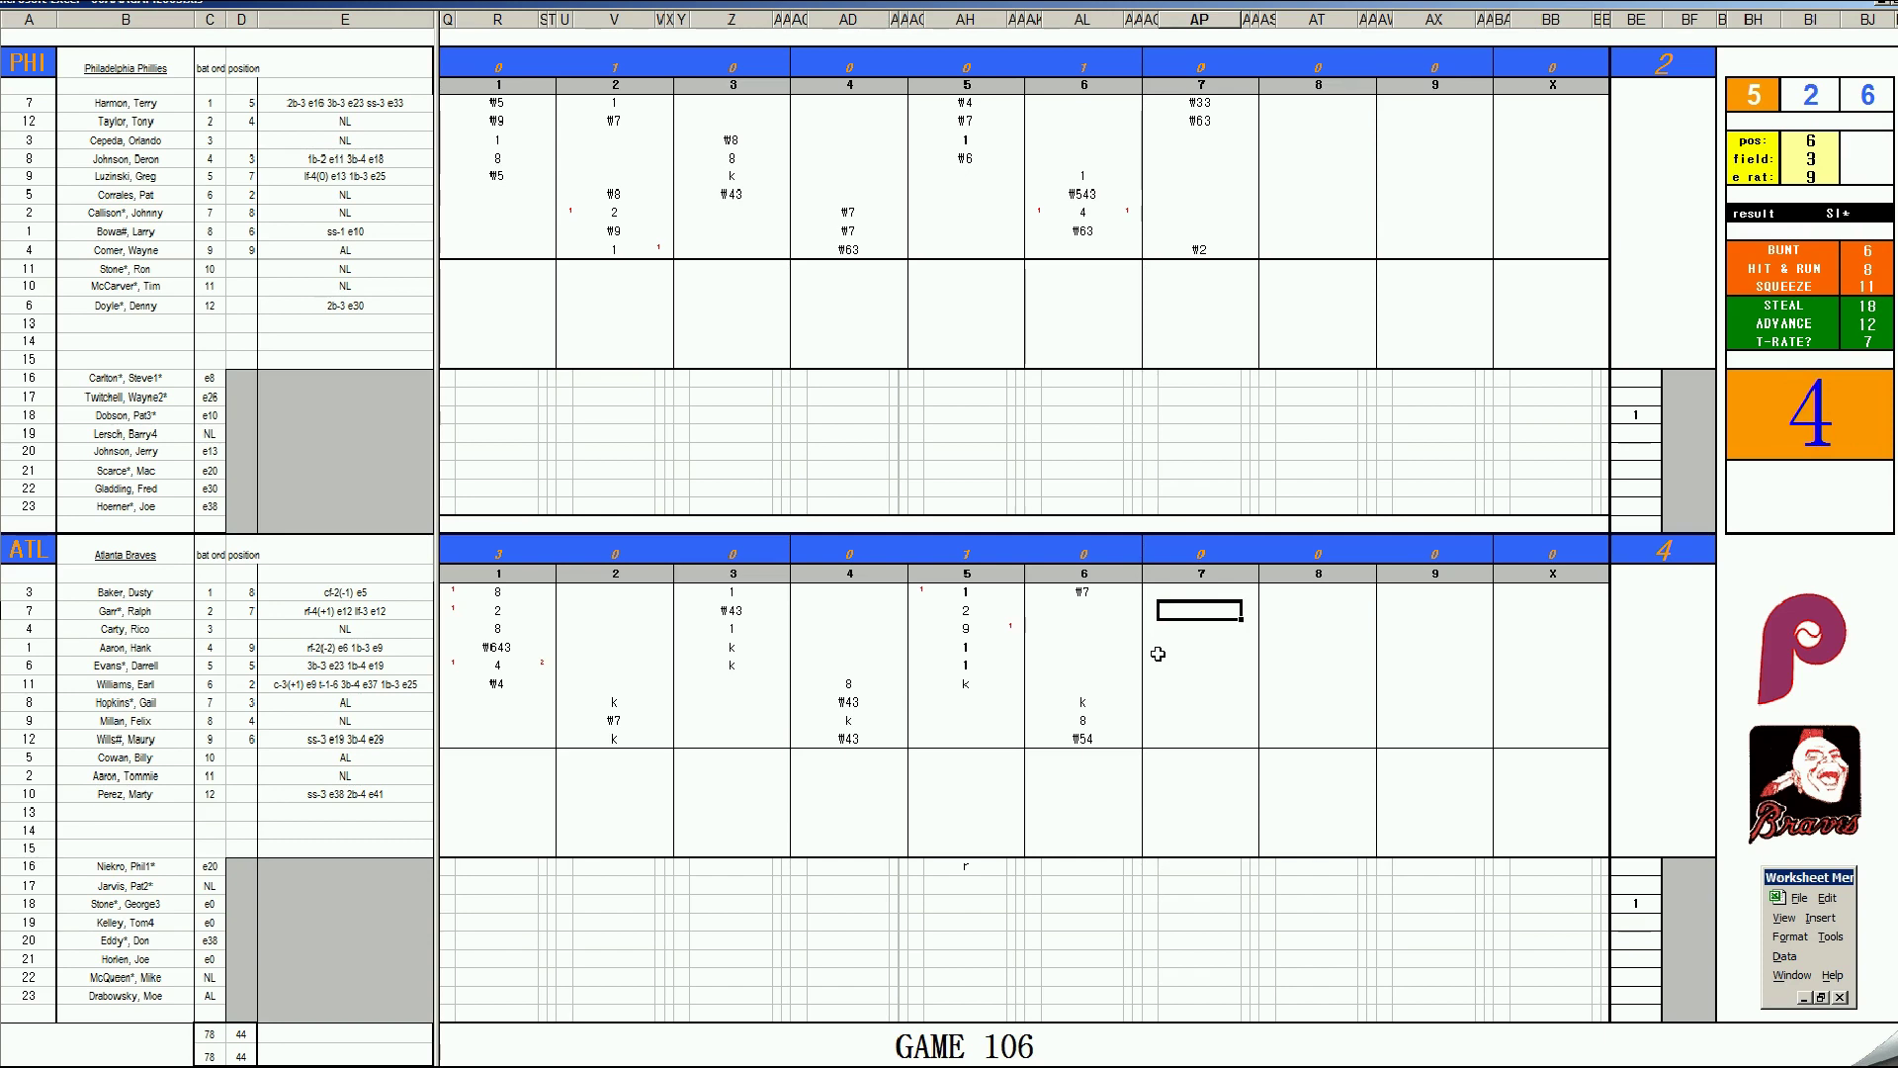
Step: Enter #8, #7 and 1 for the Braves' first three seventh-inning batters
type("#8")
key("Return")
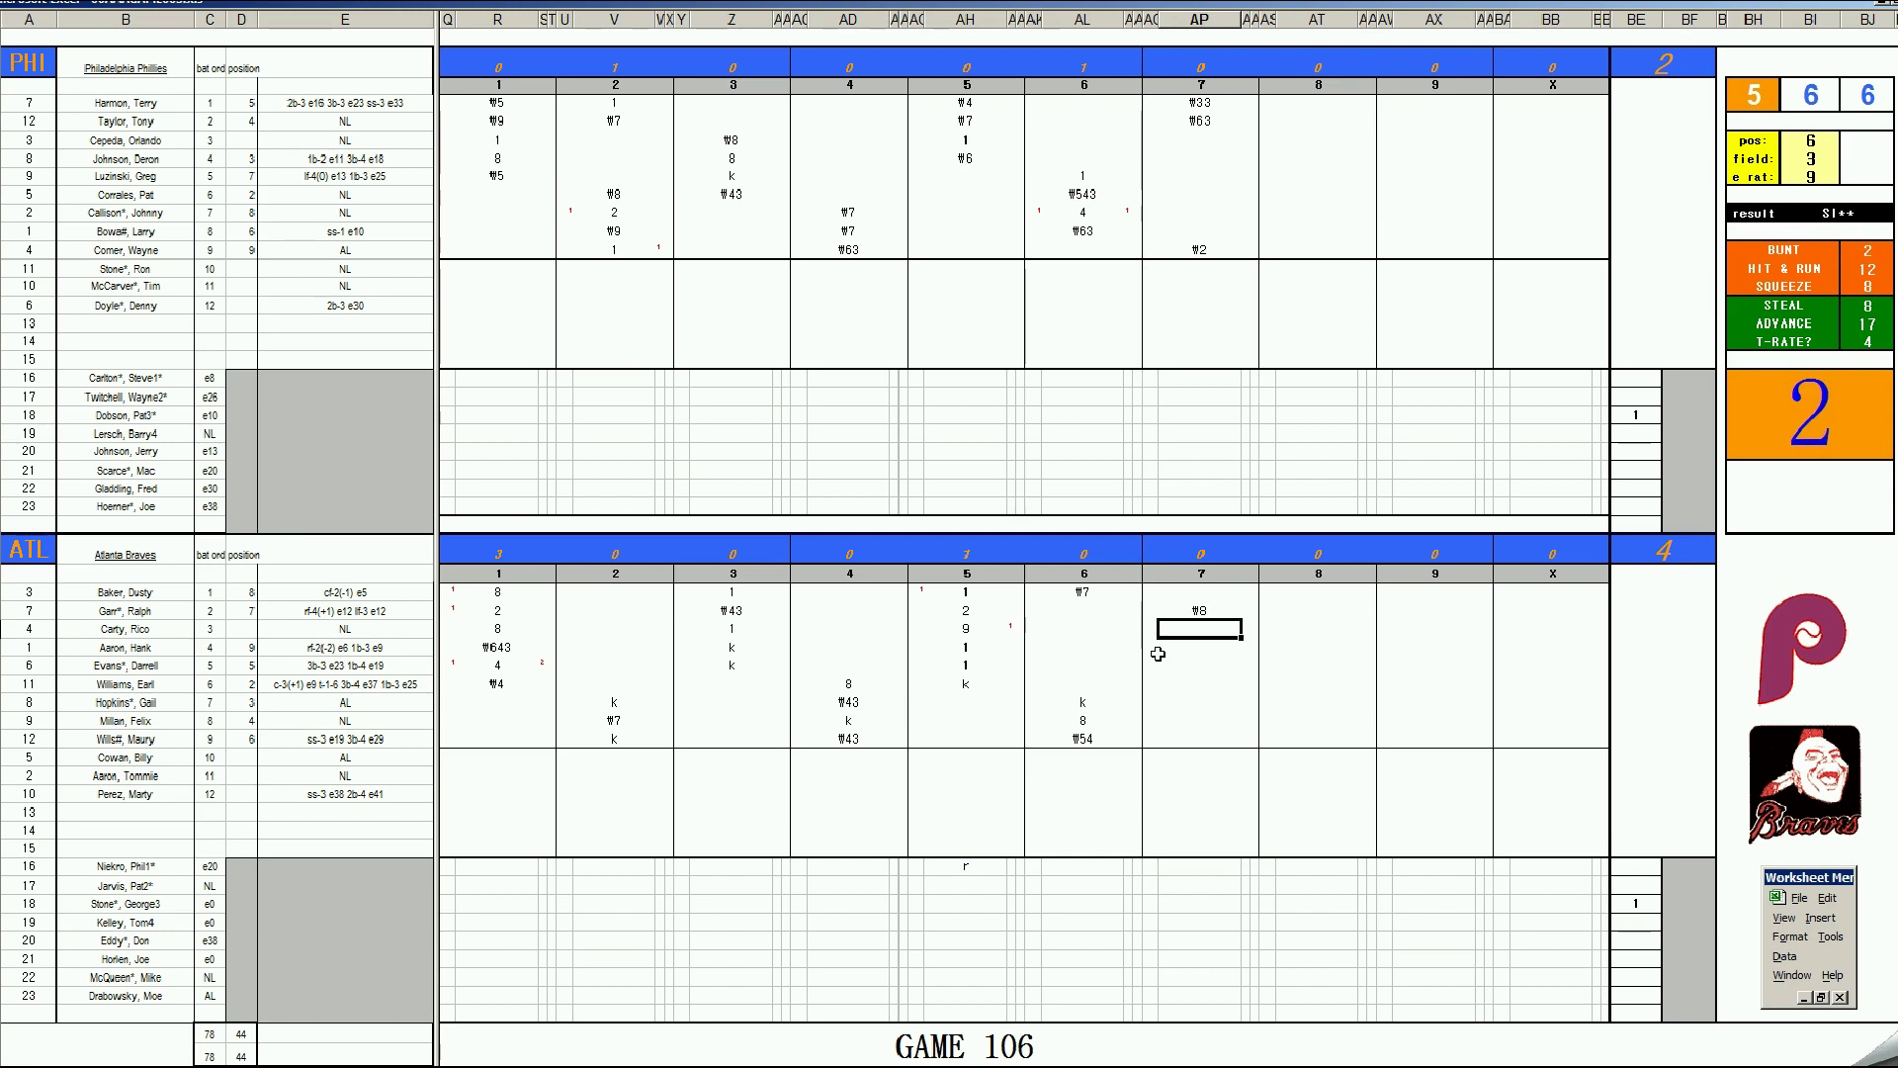
type("#7")
key("Return")
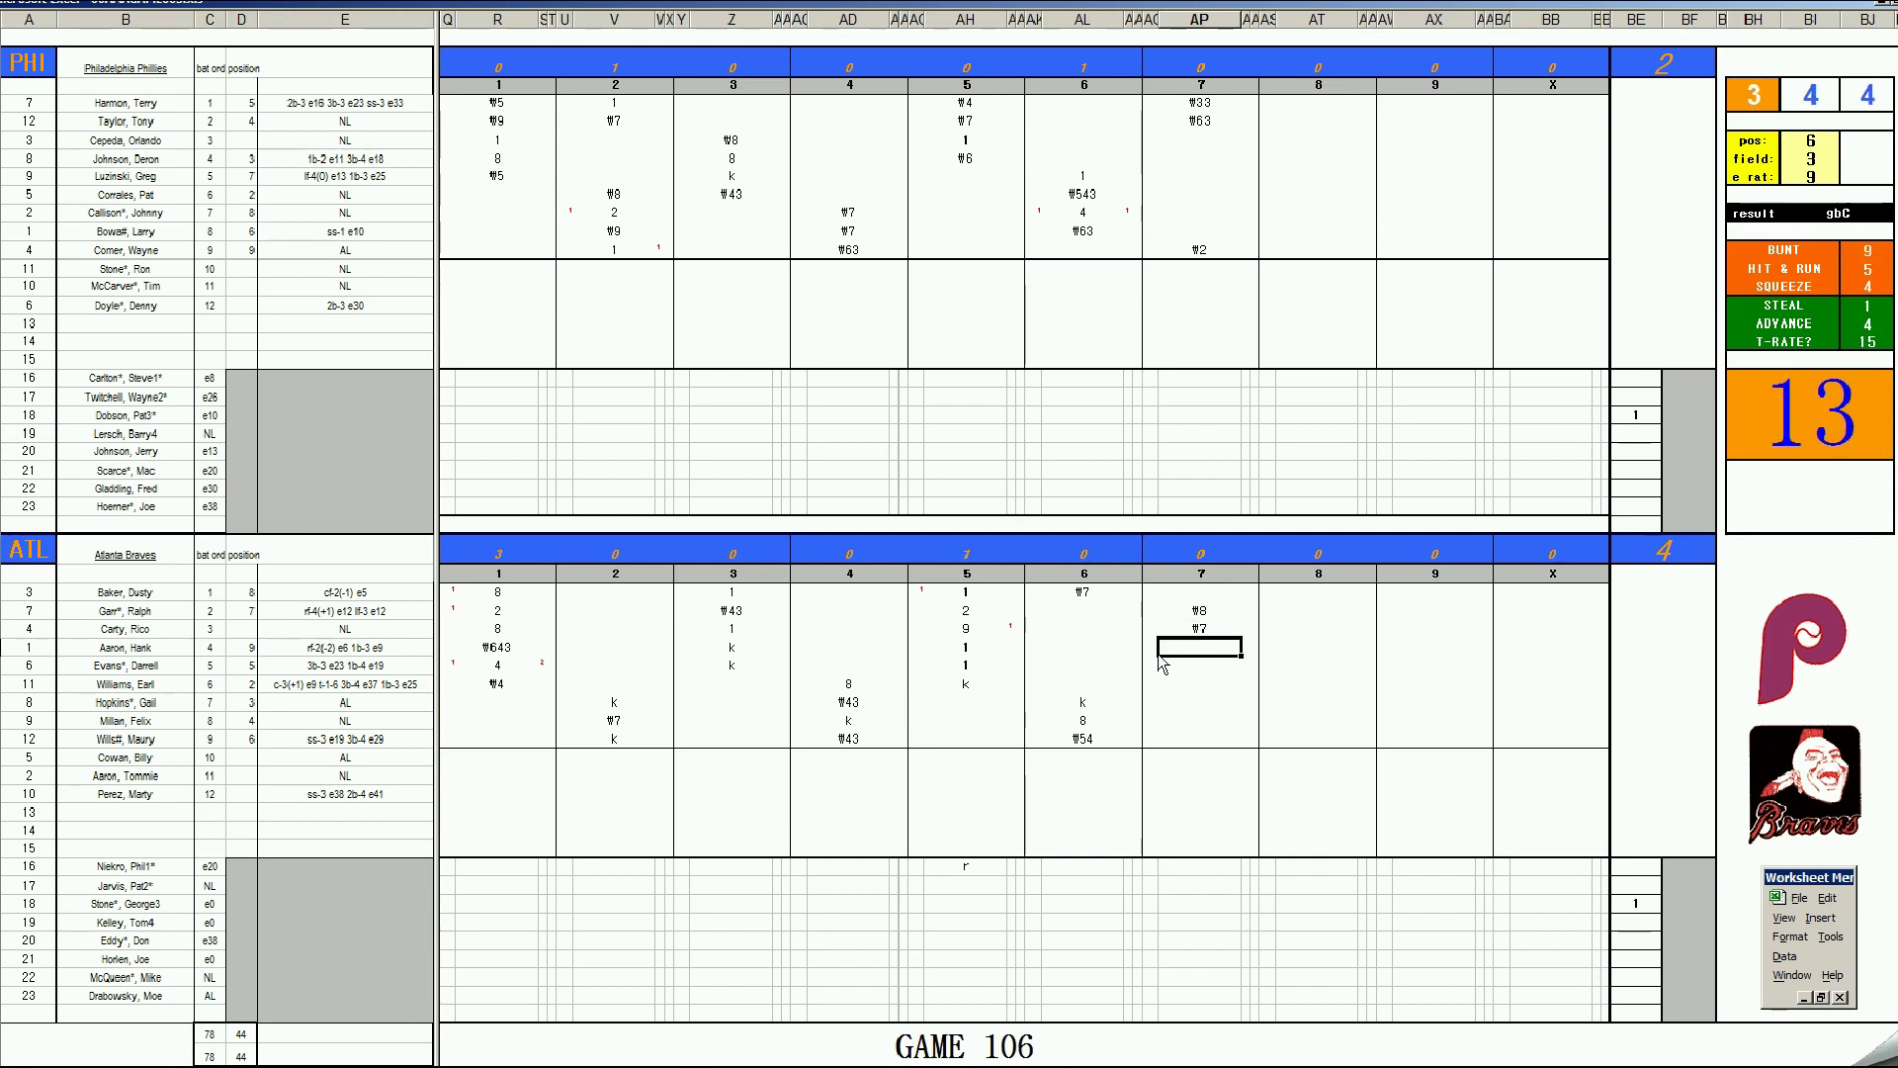
type("1")
left_click(1683, 416)
Step: Enter 2/3 in BF18 so the Phillies' starter is credited with 6 2/3 innings
type("2/3")
key("Return")
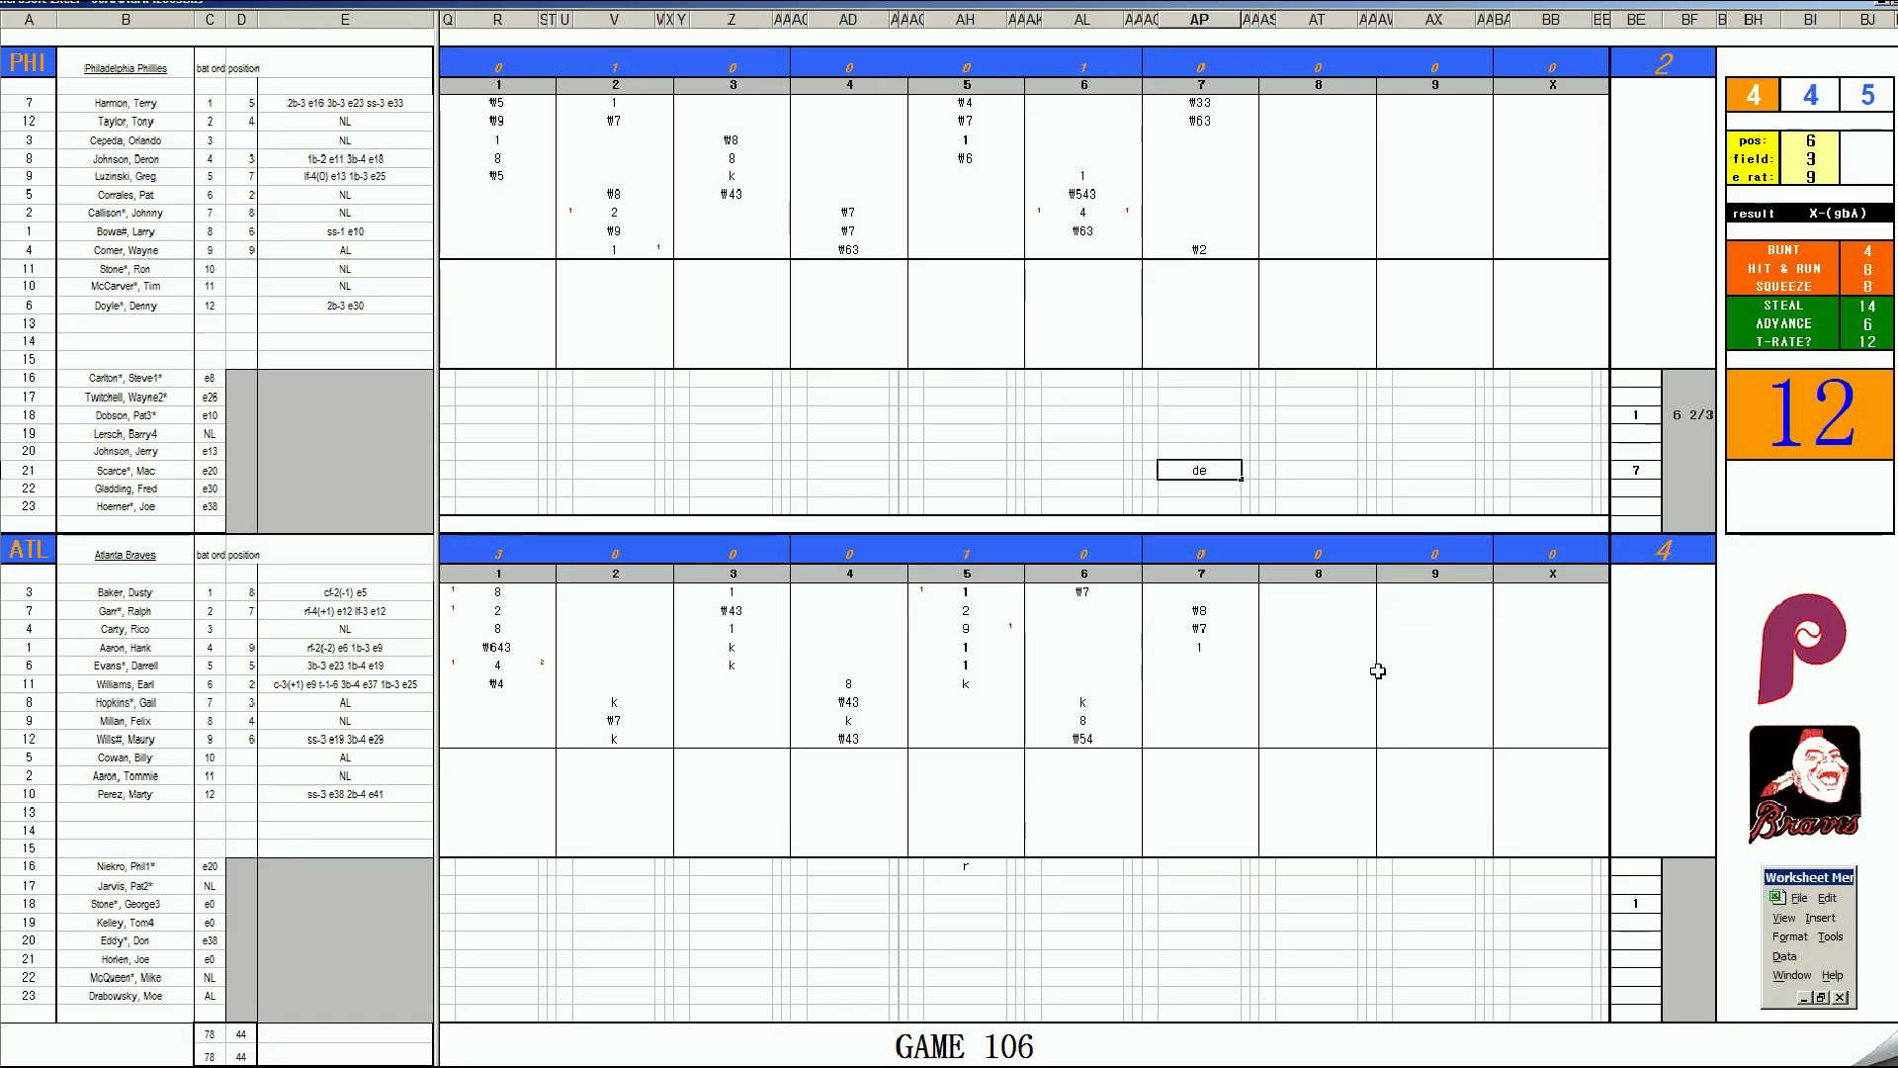
Step: Score a strikeout (k) for the next Braves batter in the seventh inning
left_click(1198, 664)
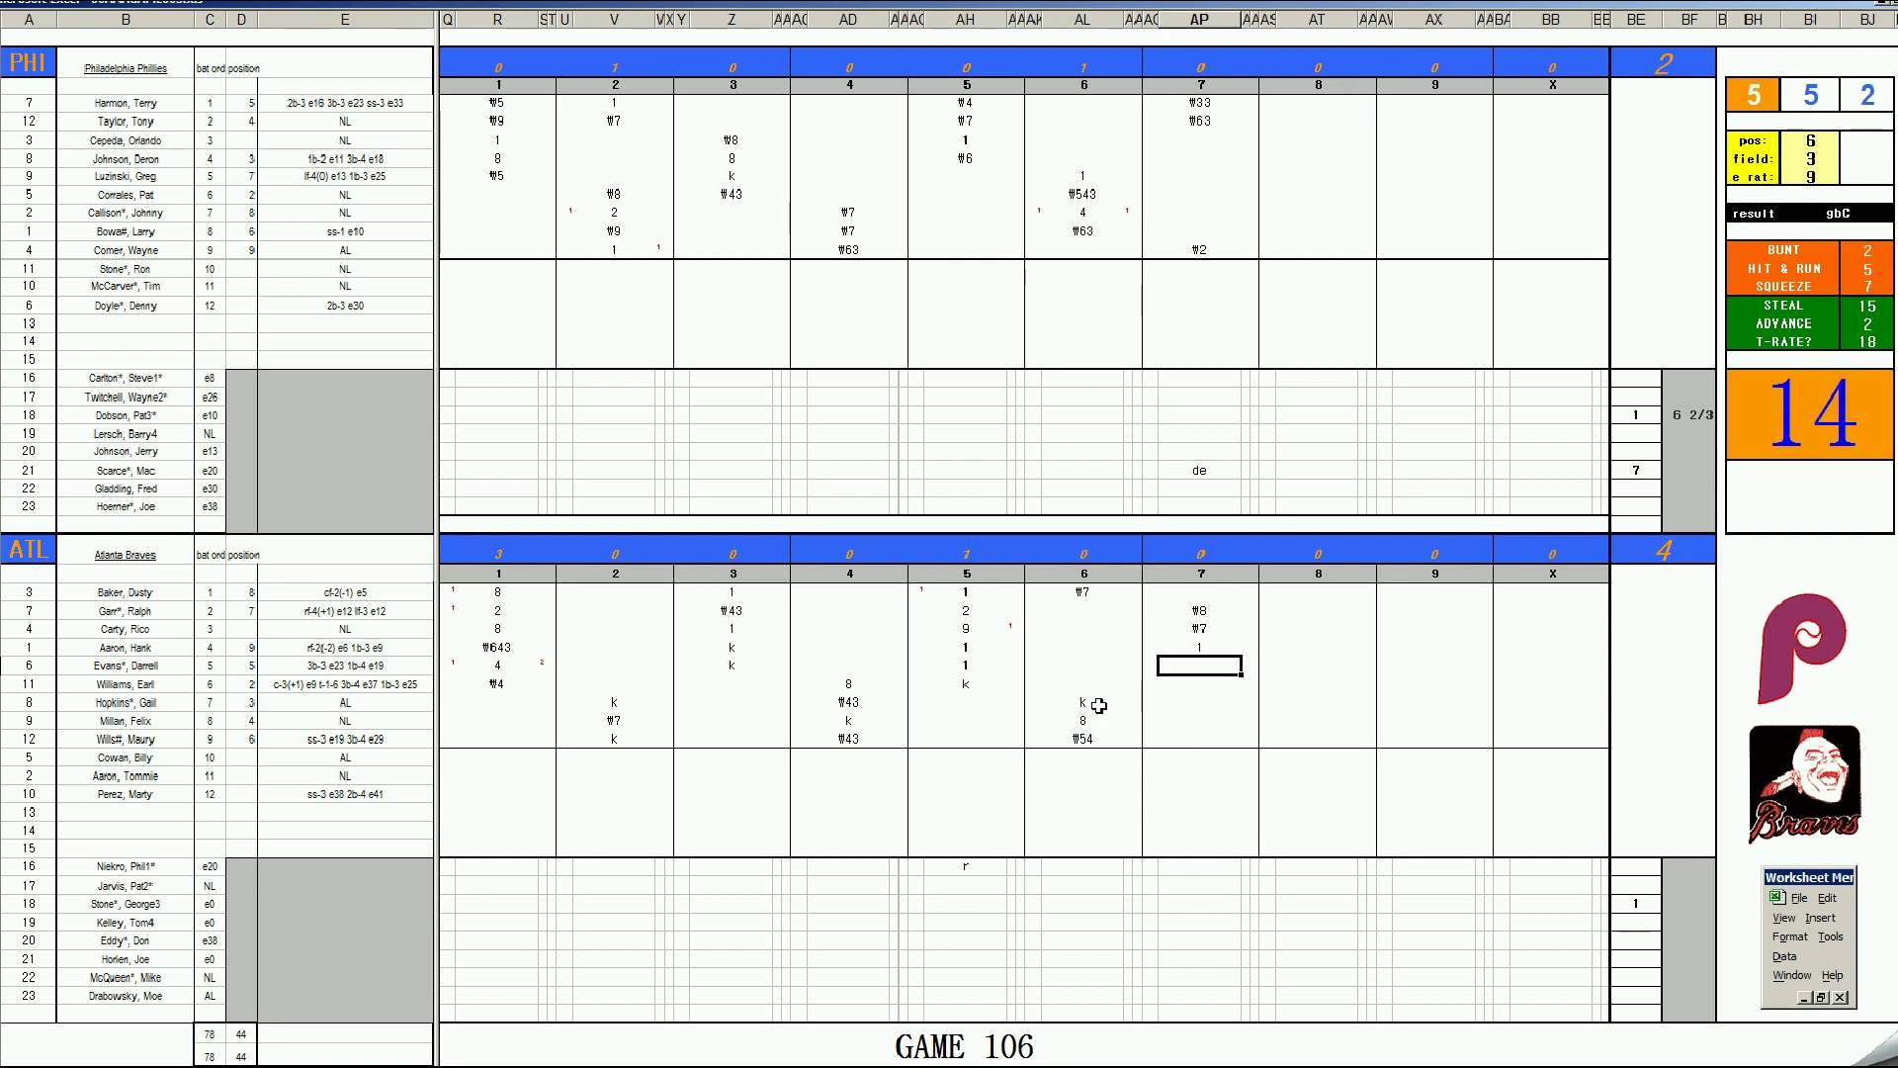
type("k")
left_click(1286, 137)
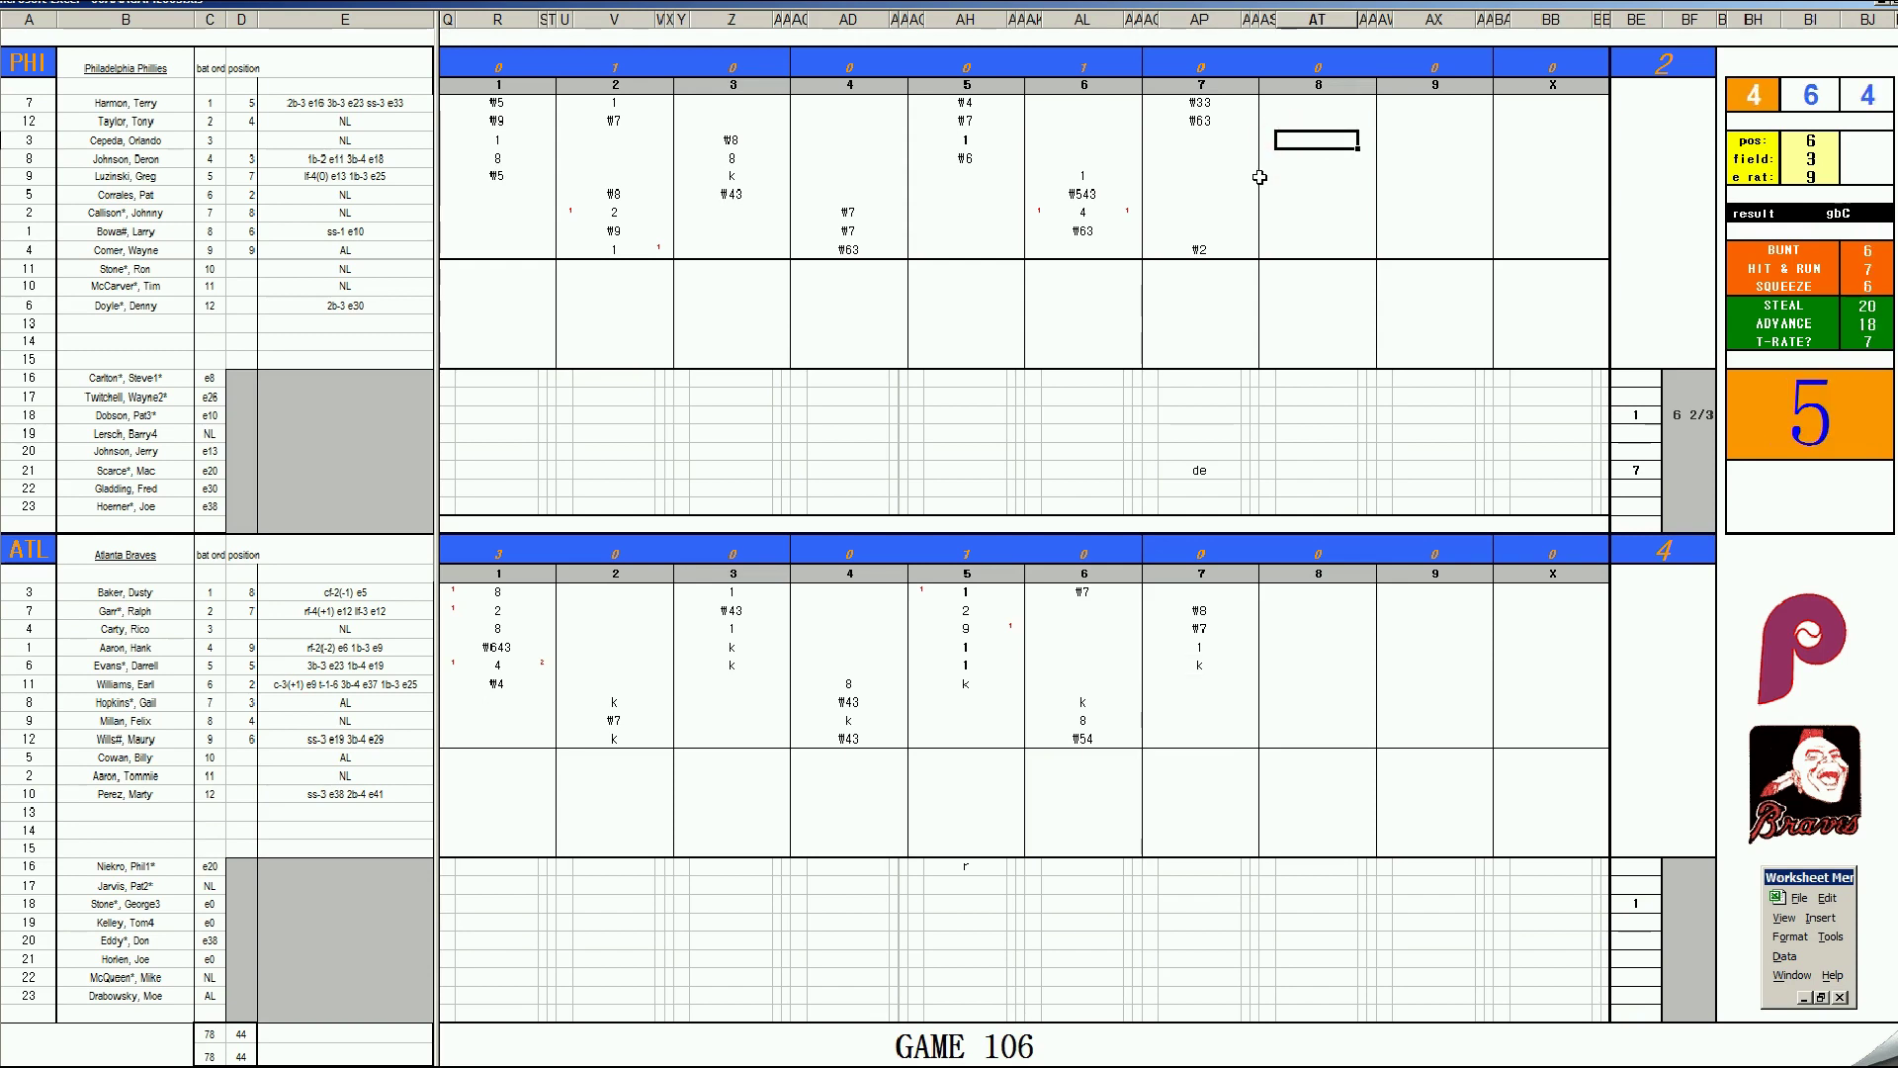
Step: Open the Phillies' eighth inning with #4 and set the e rat value to 19
type("#4")
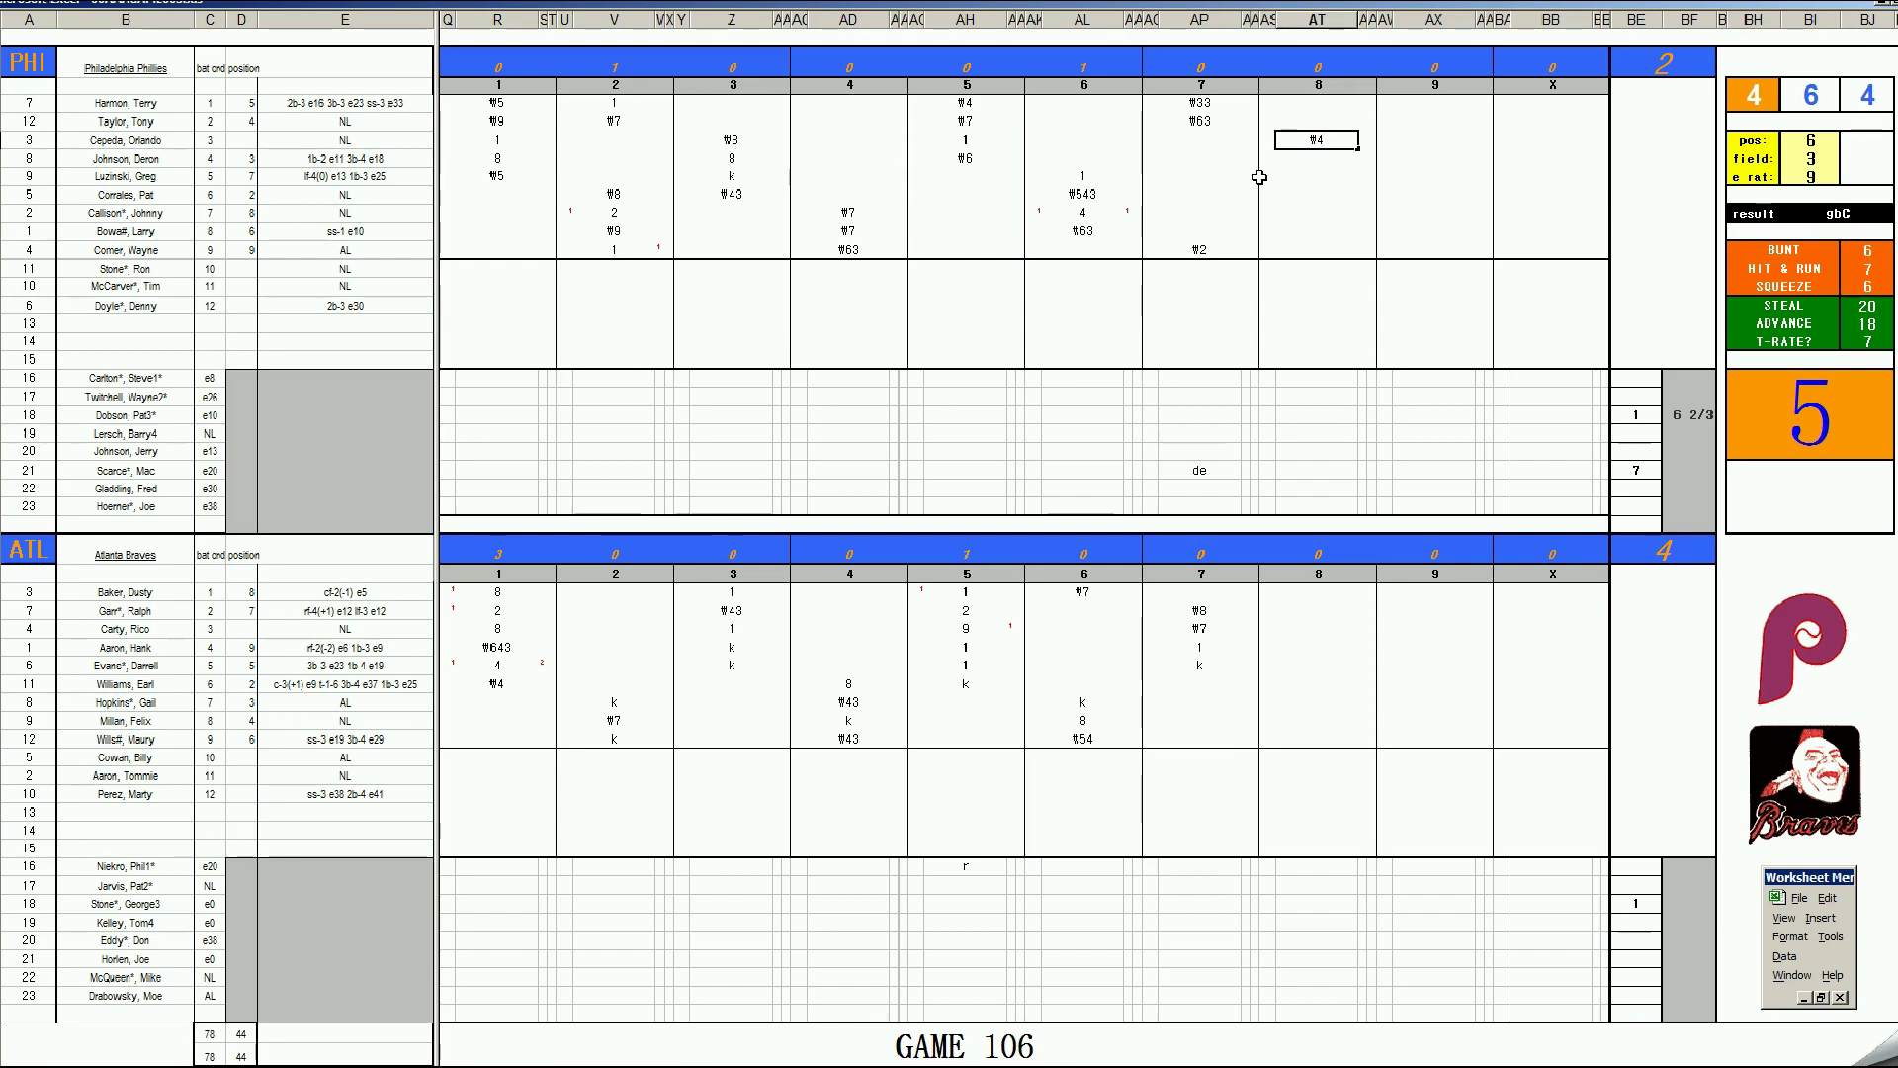
key("Return")
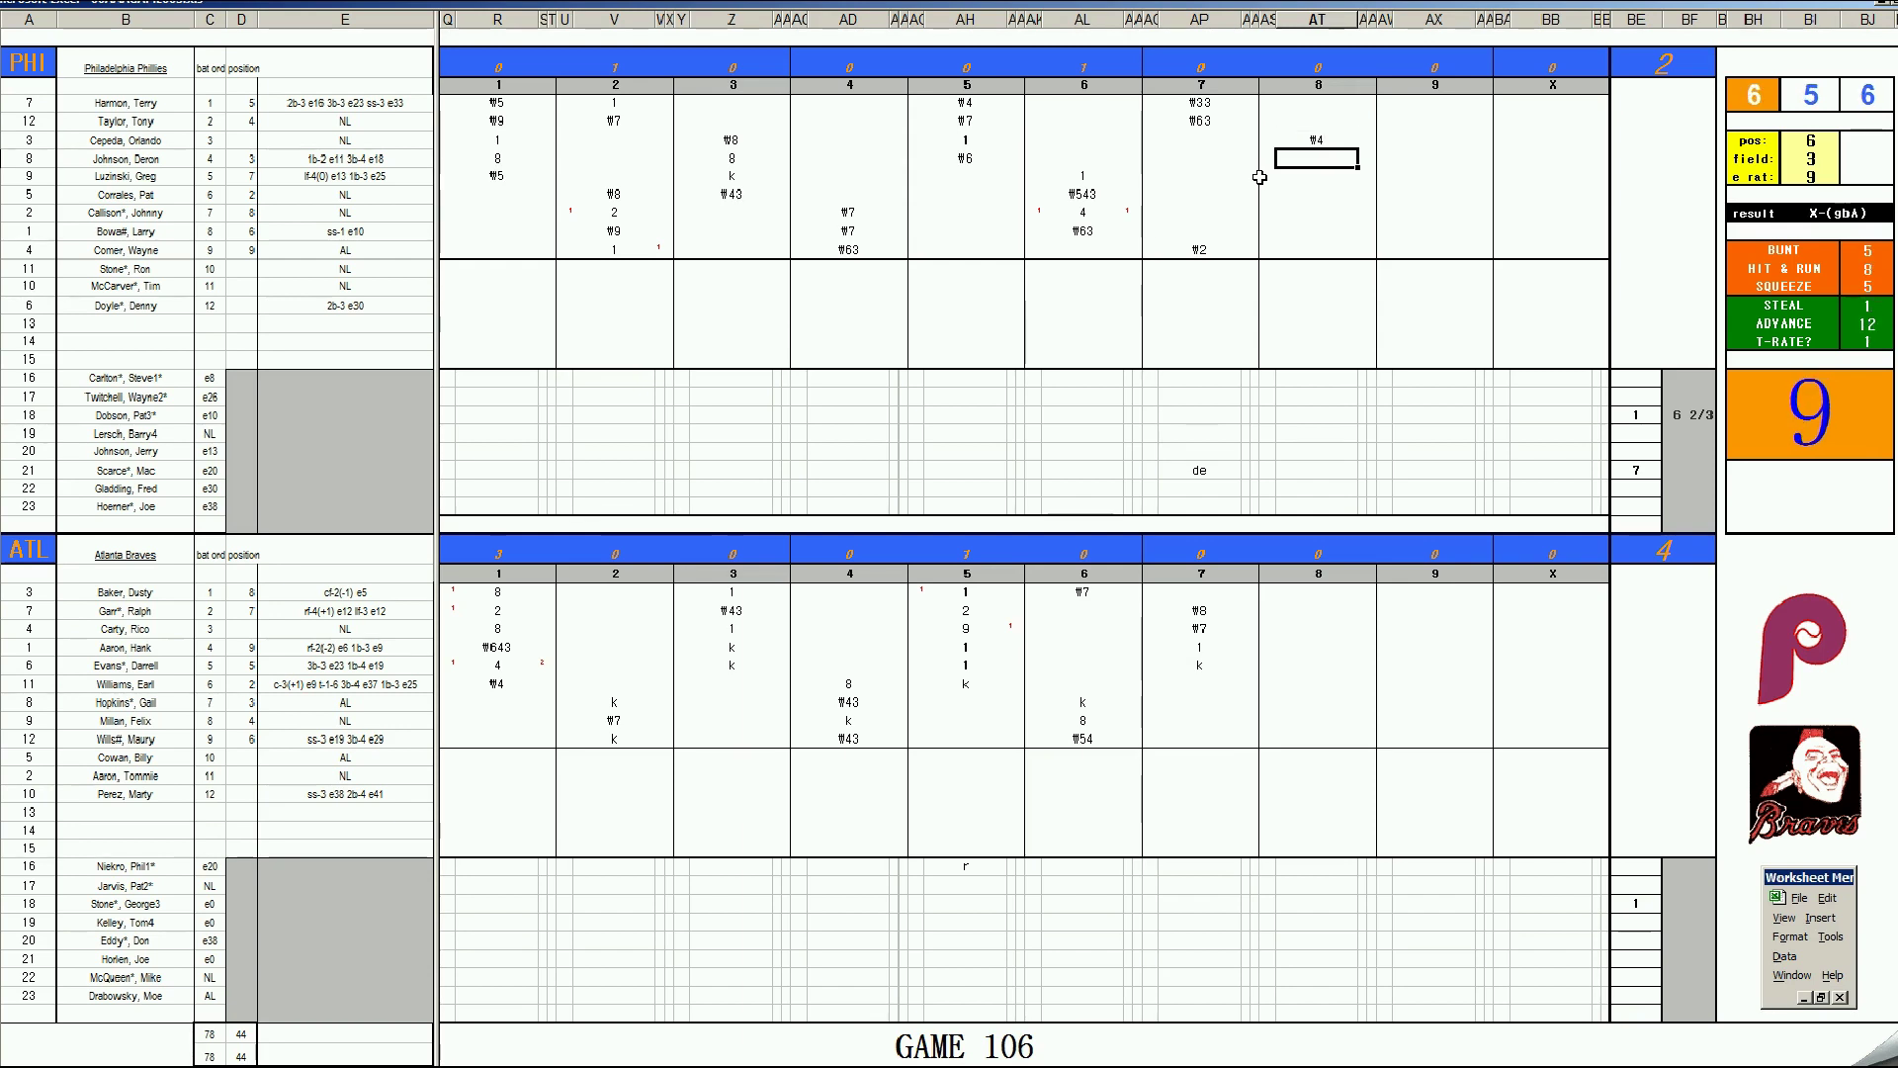
key("Tab")
key("Return")
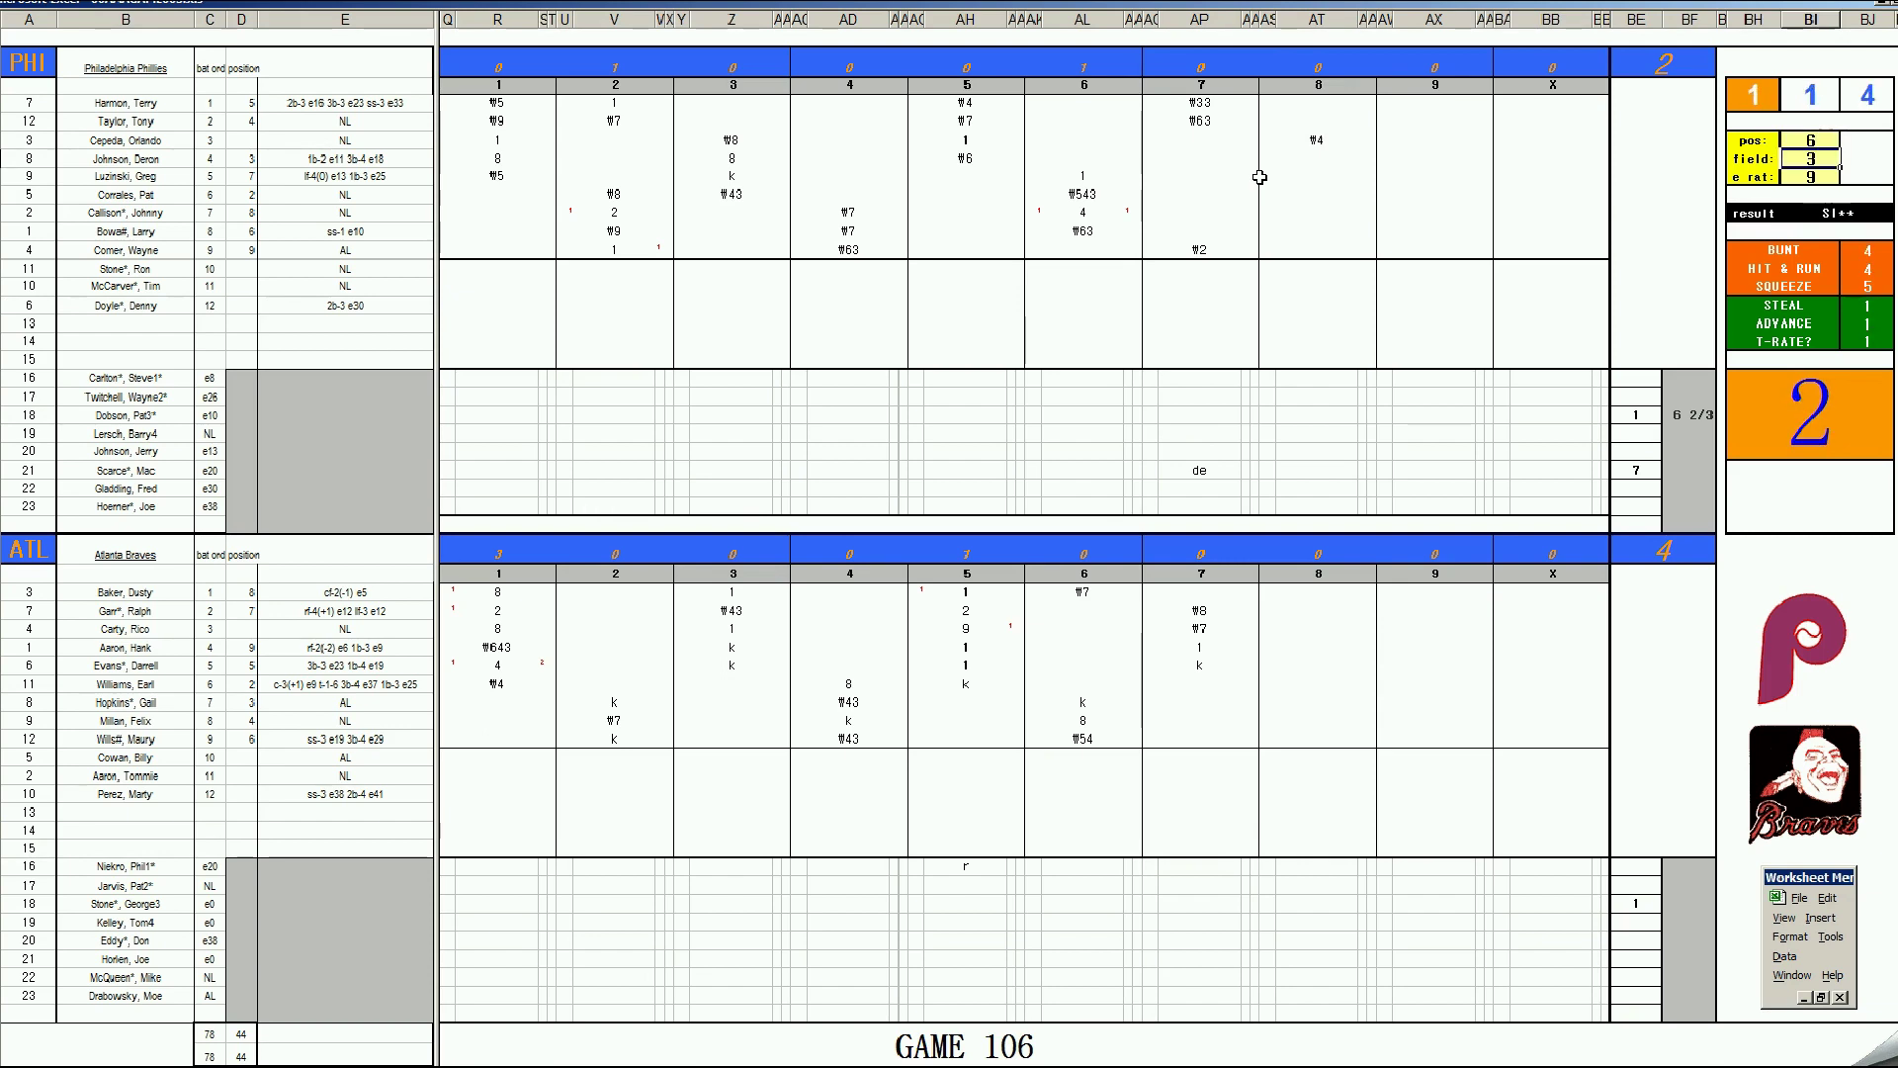
type("19")
key("Return")
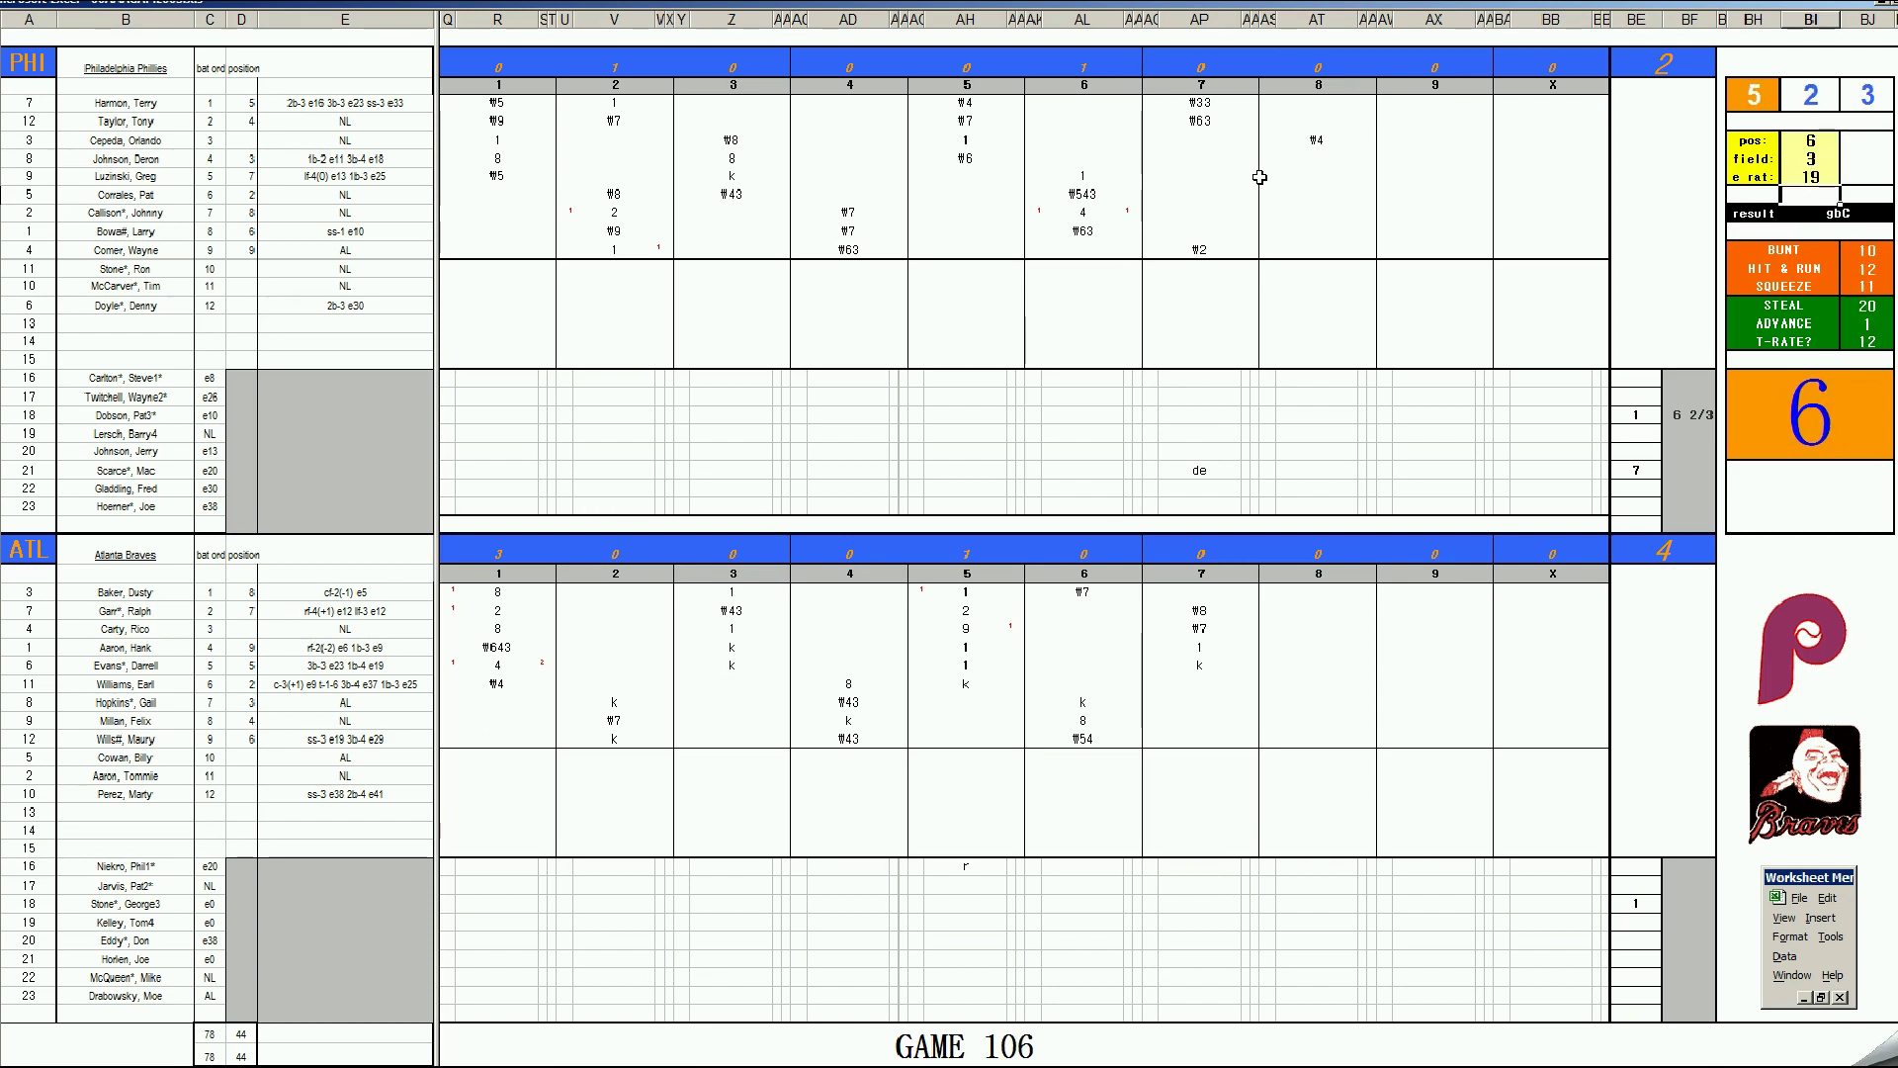
Step: Enter #63 for the next Phillies batter and 2 for the one after
left_click(1337, 158)
type("#")
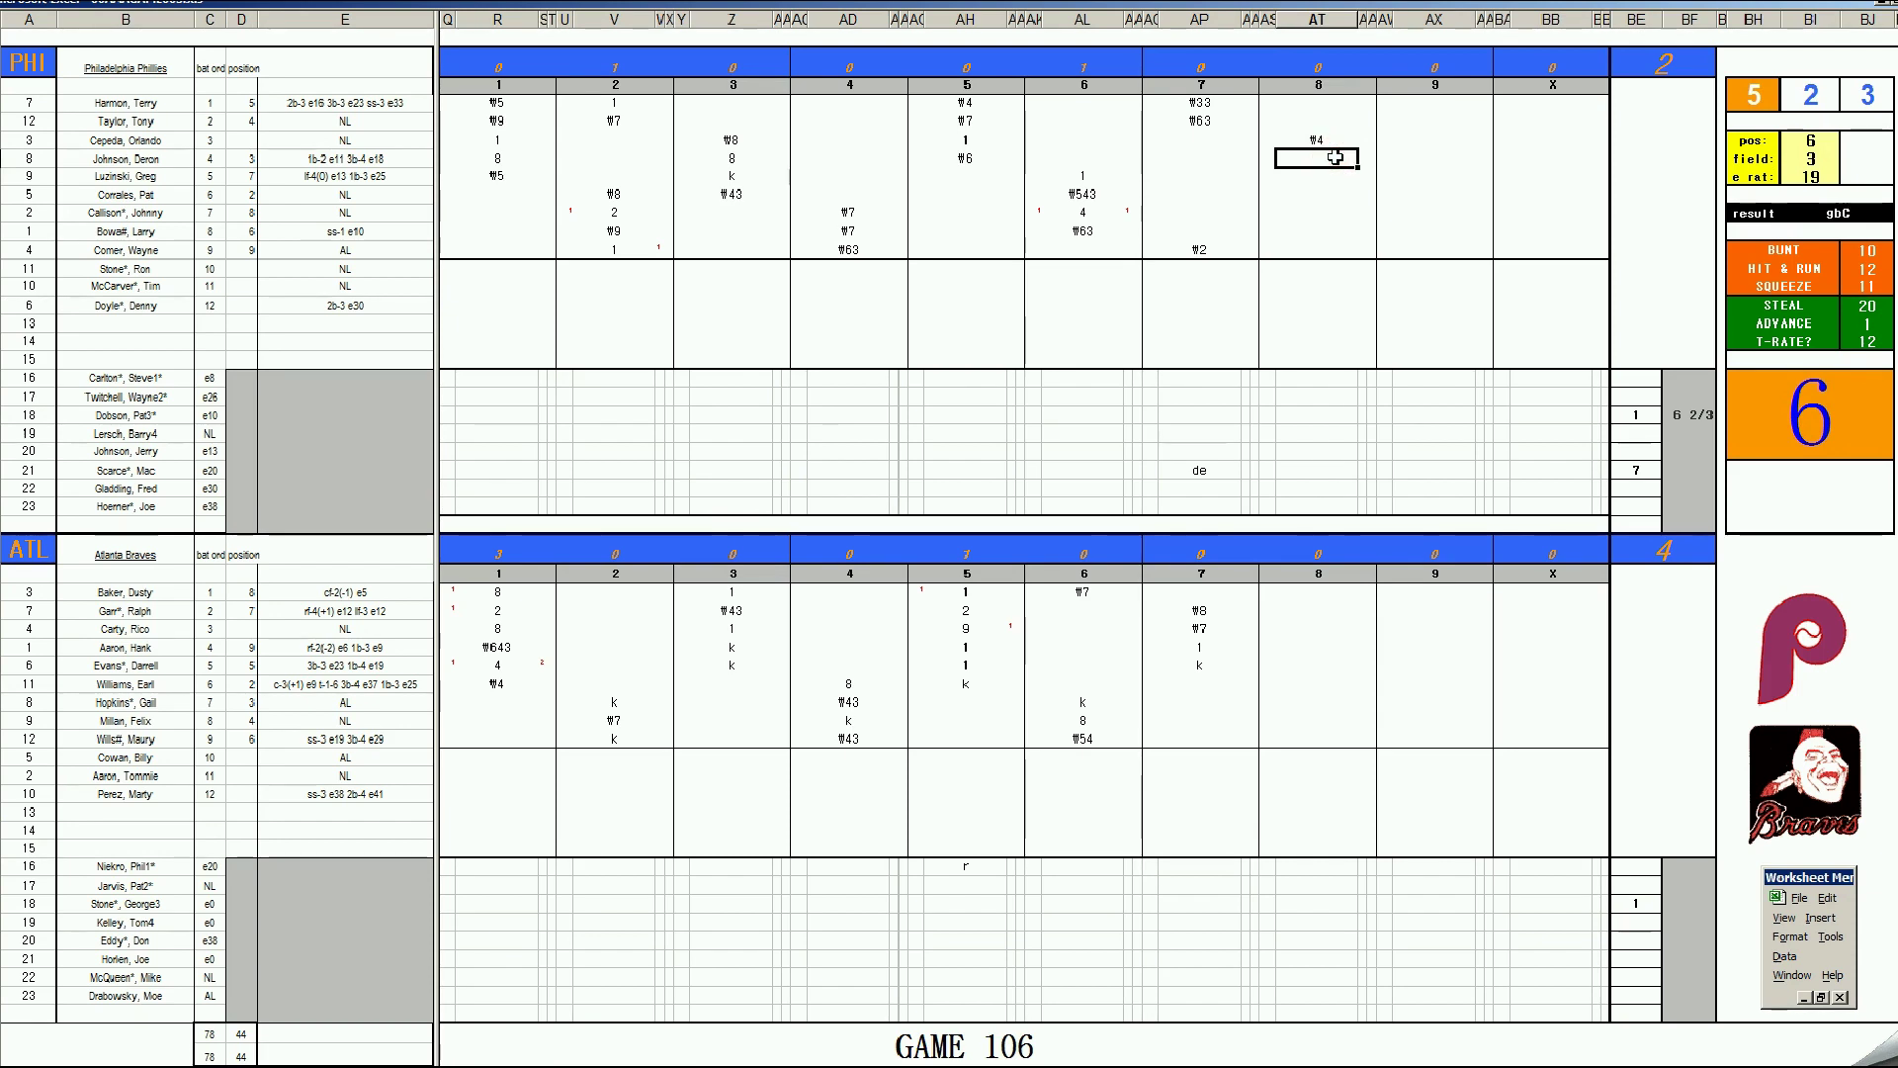
type("63")
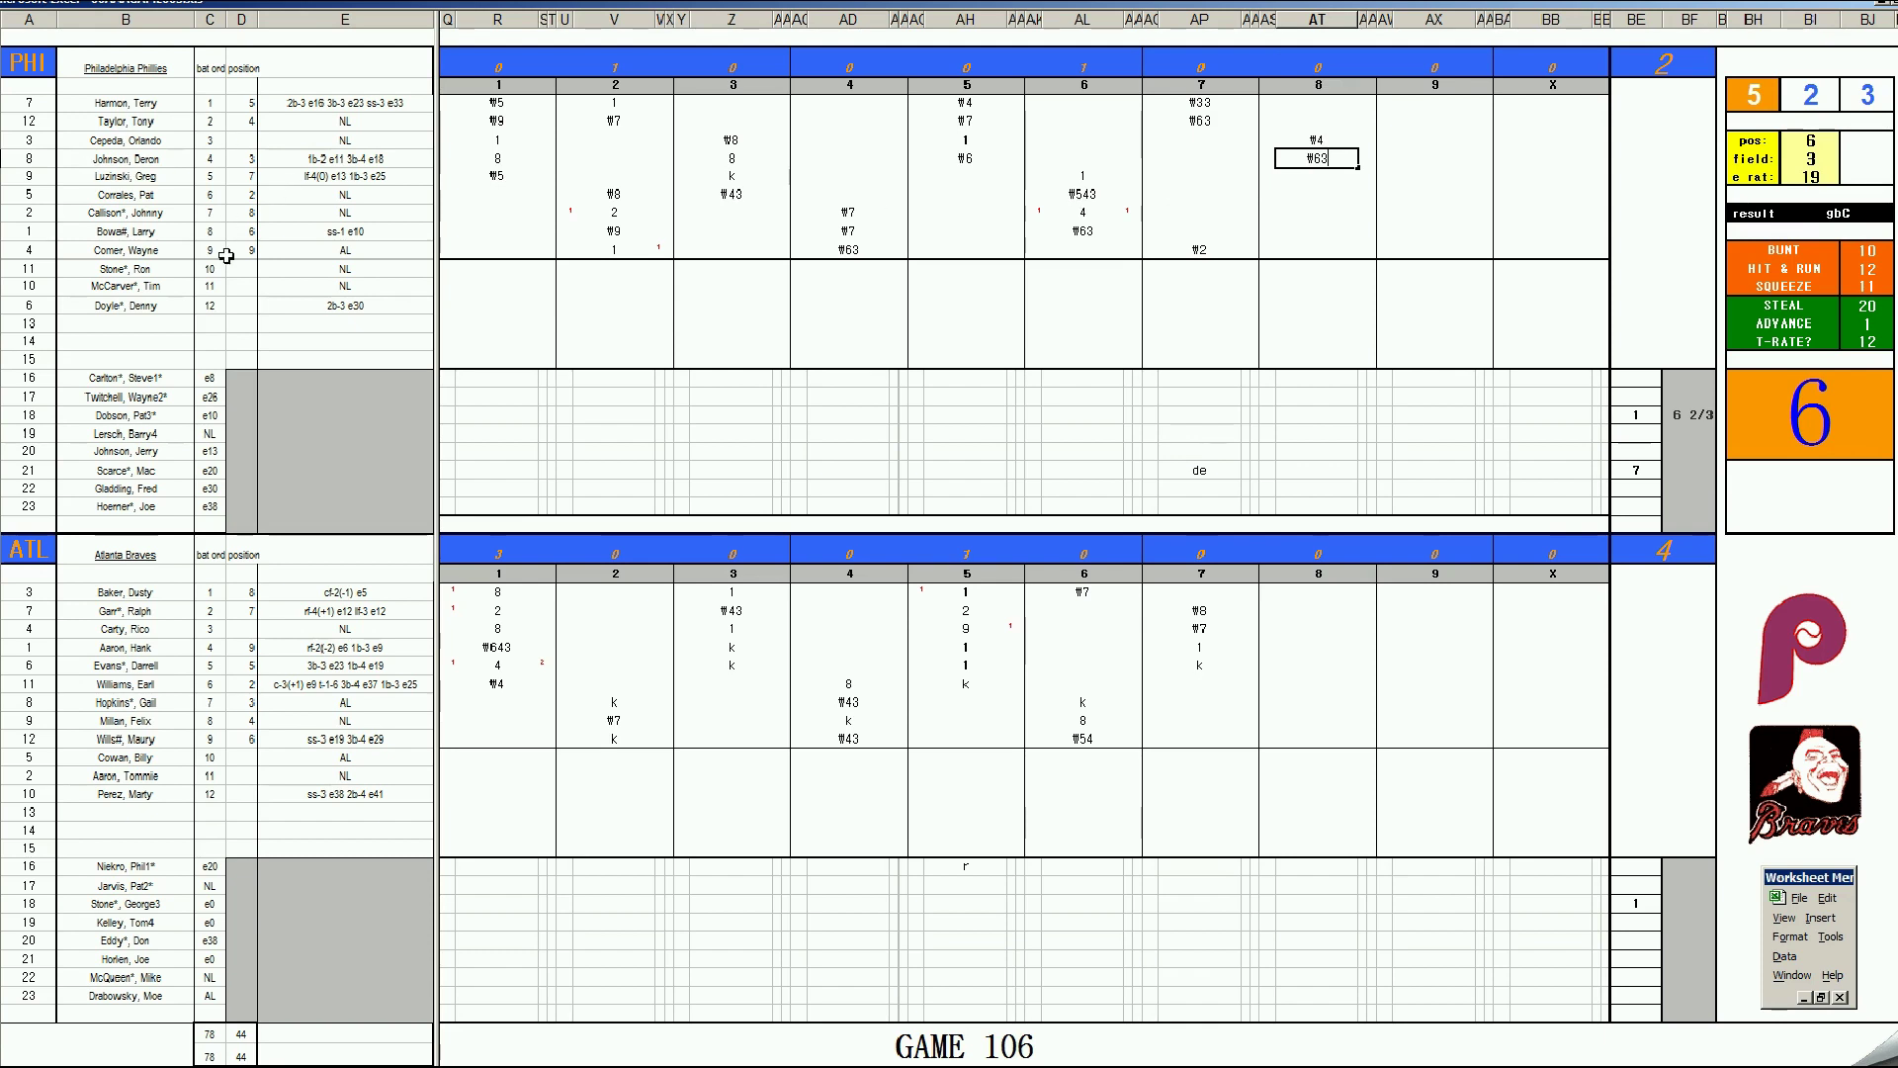
left_click(1318, 180)
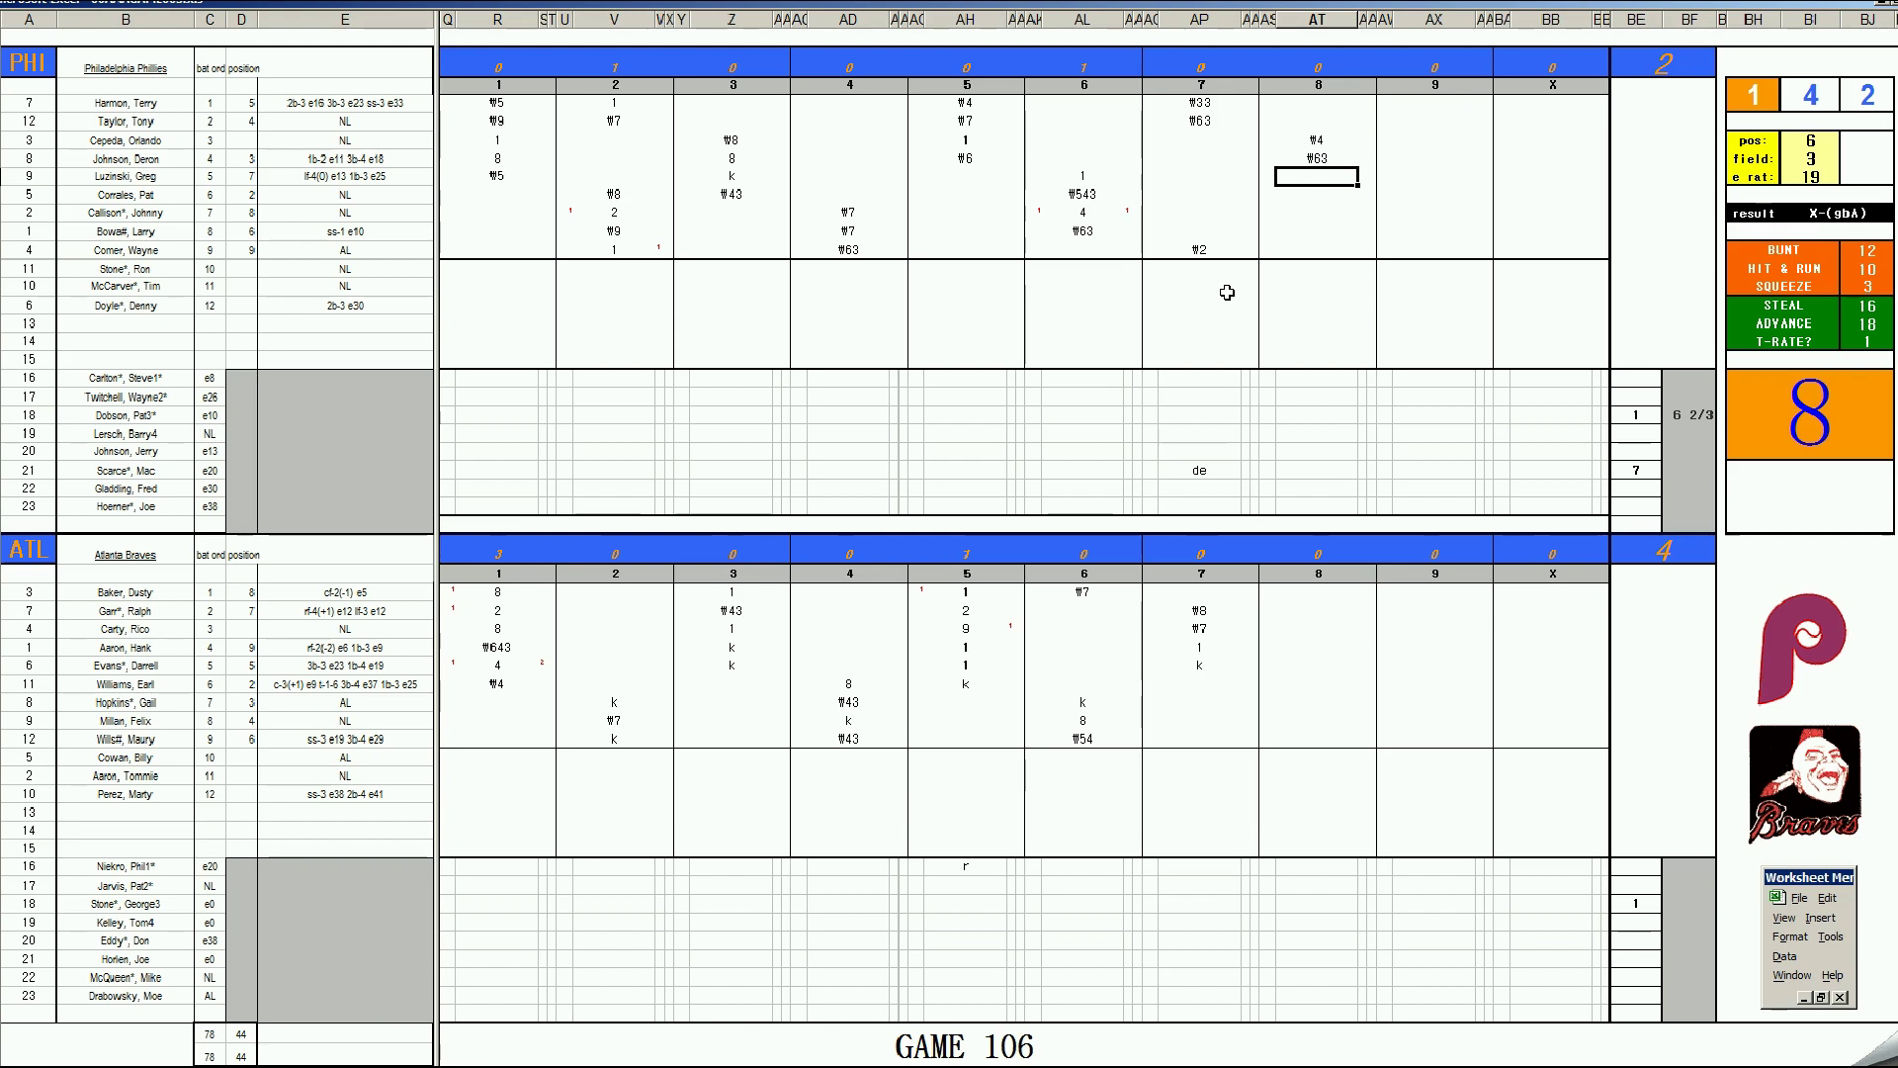
type("2")
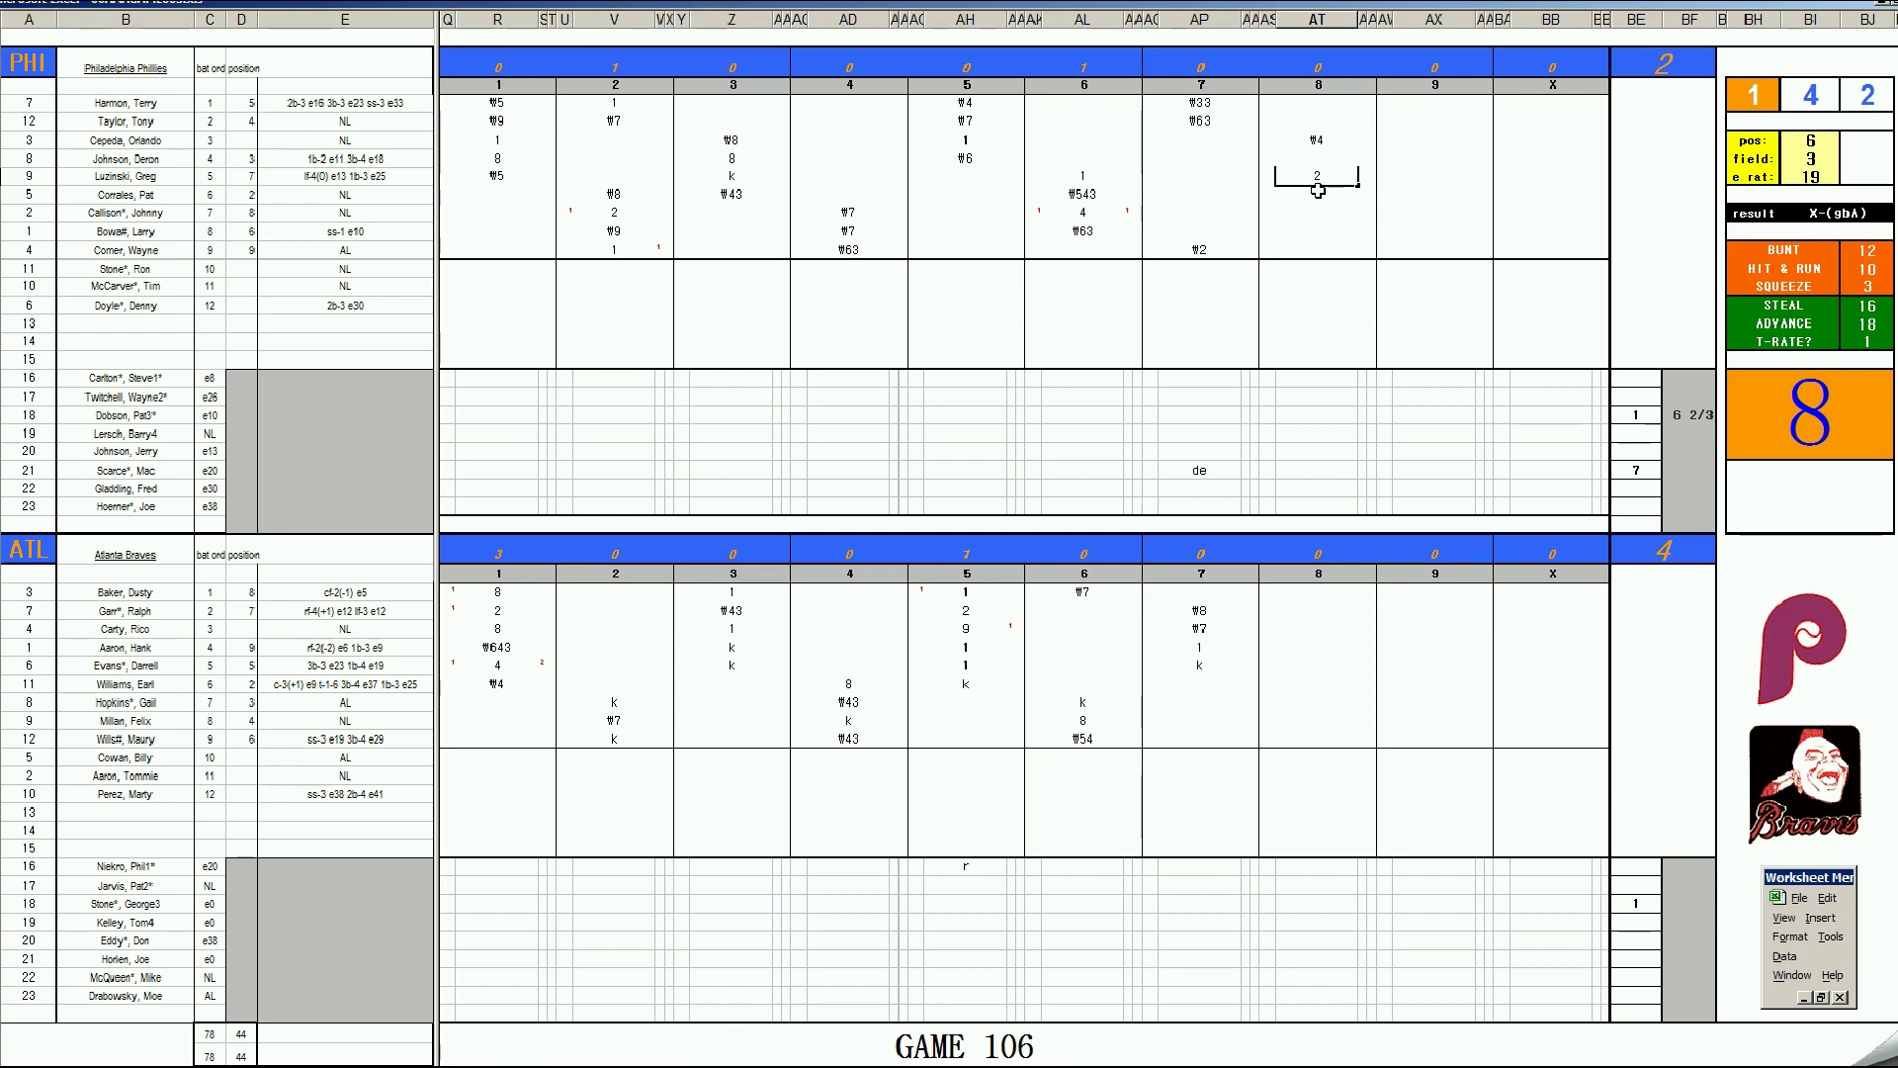
Step: Commit the 2 and enter #43 for the last Phillies batter of the eighth
key("Return")
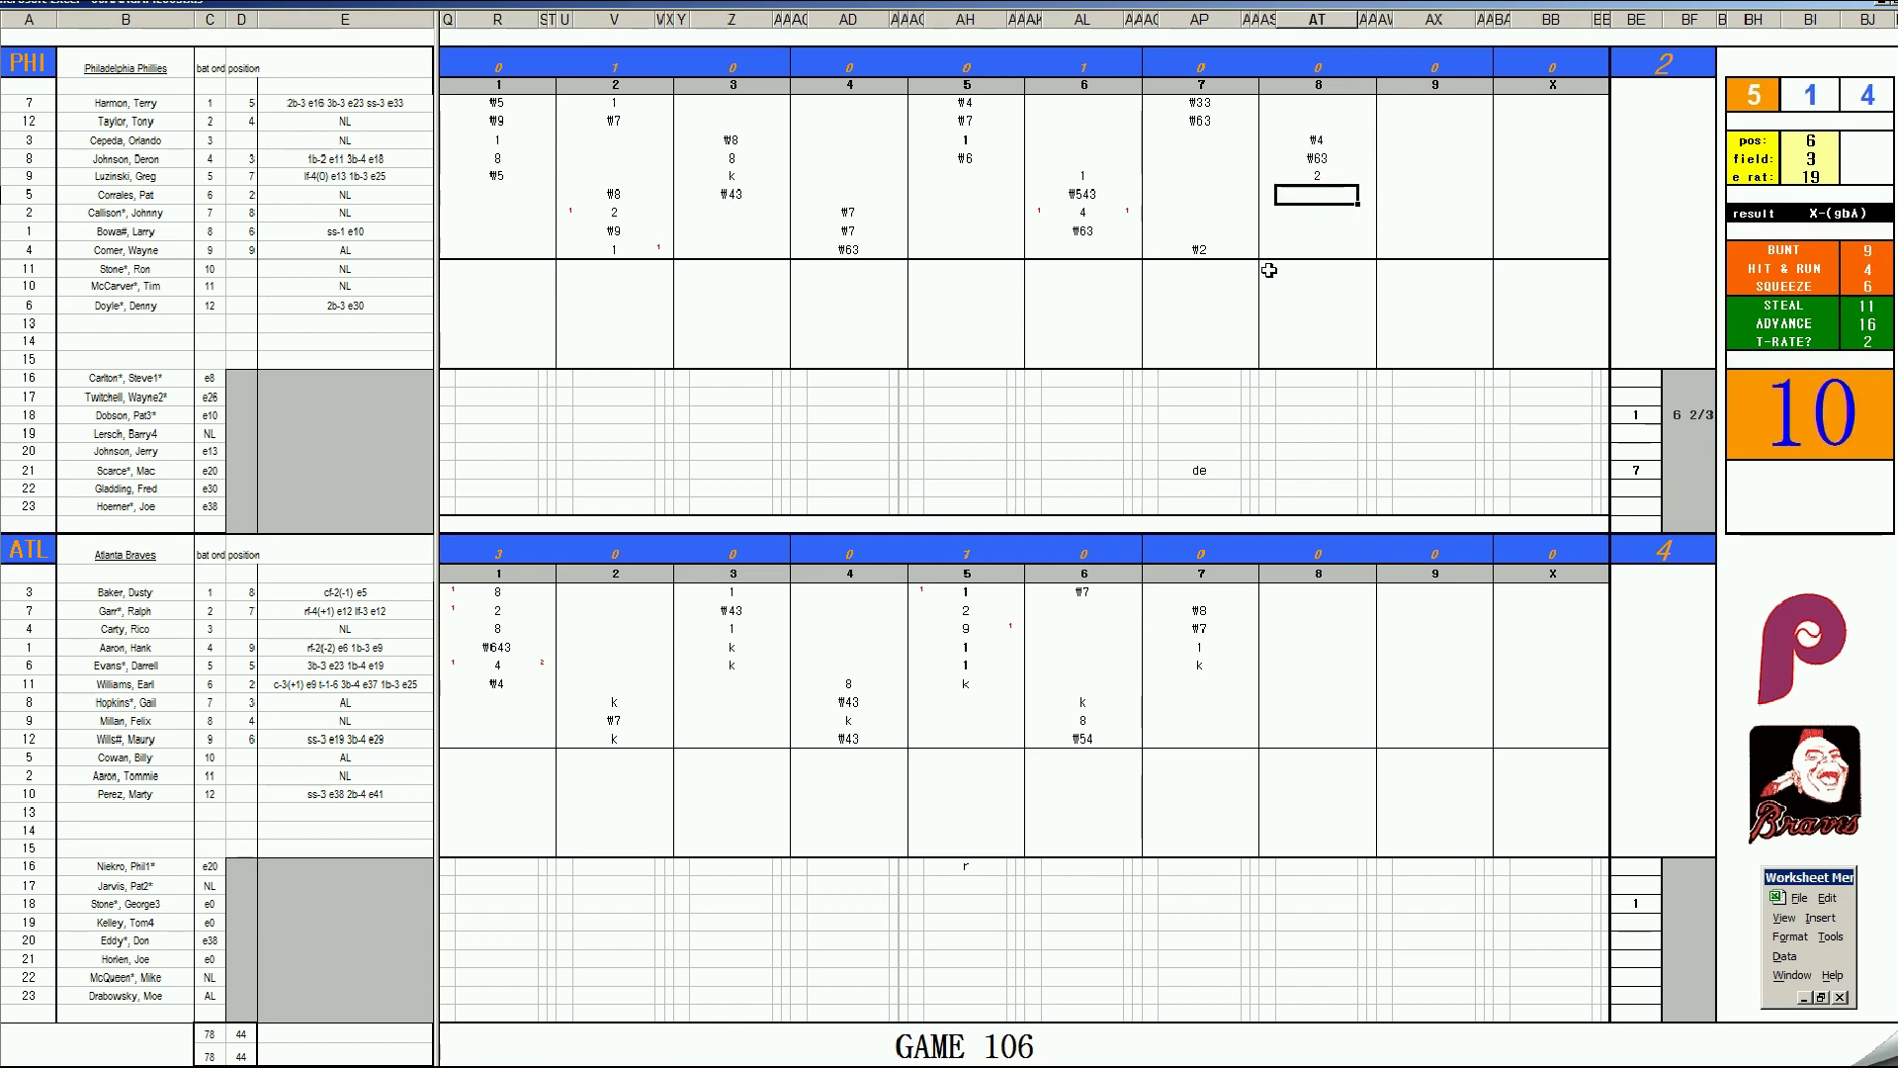
type("#43")
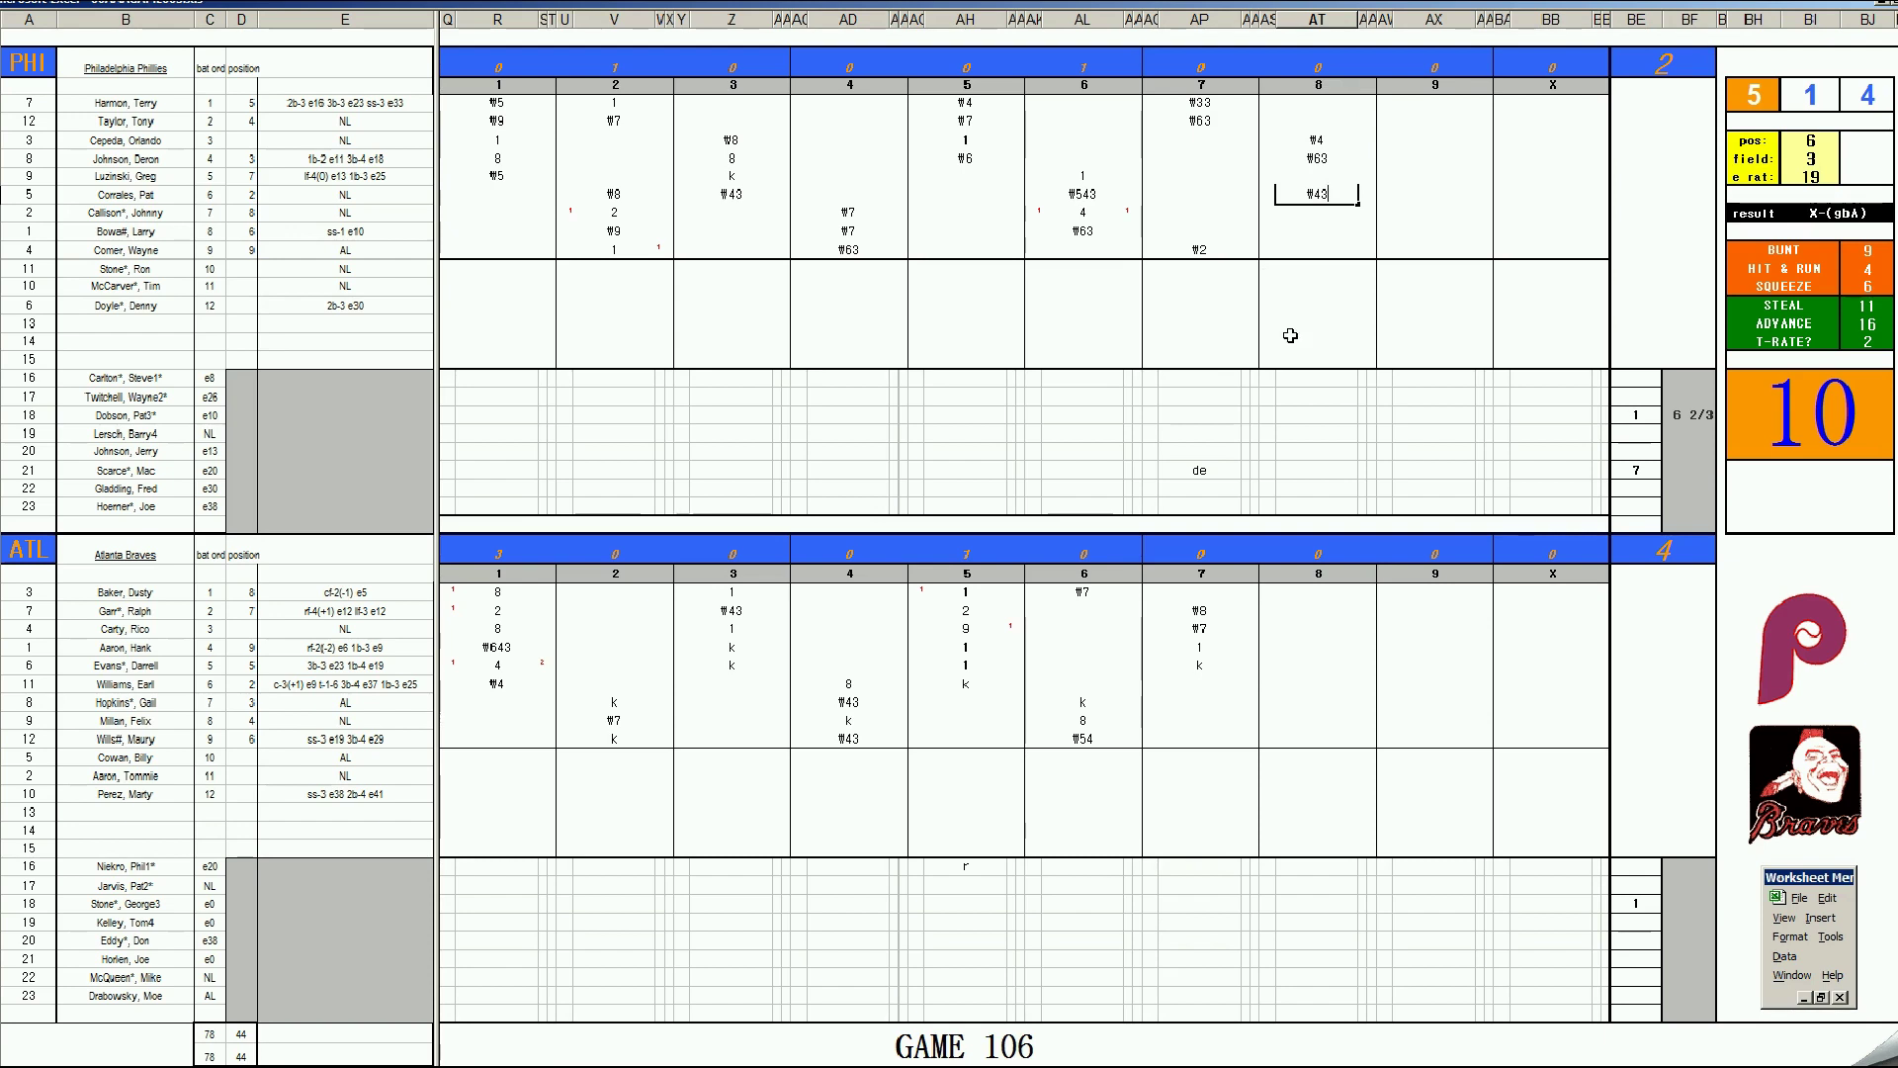
Step: Score the Braves' eighth as #5, 1 and #7, and mark s in the pitcher's inning-8 cell
left_click(1294, 681)
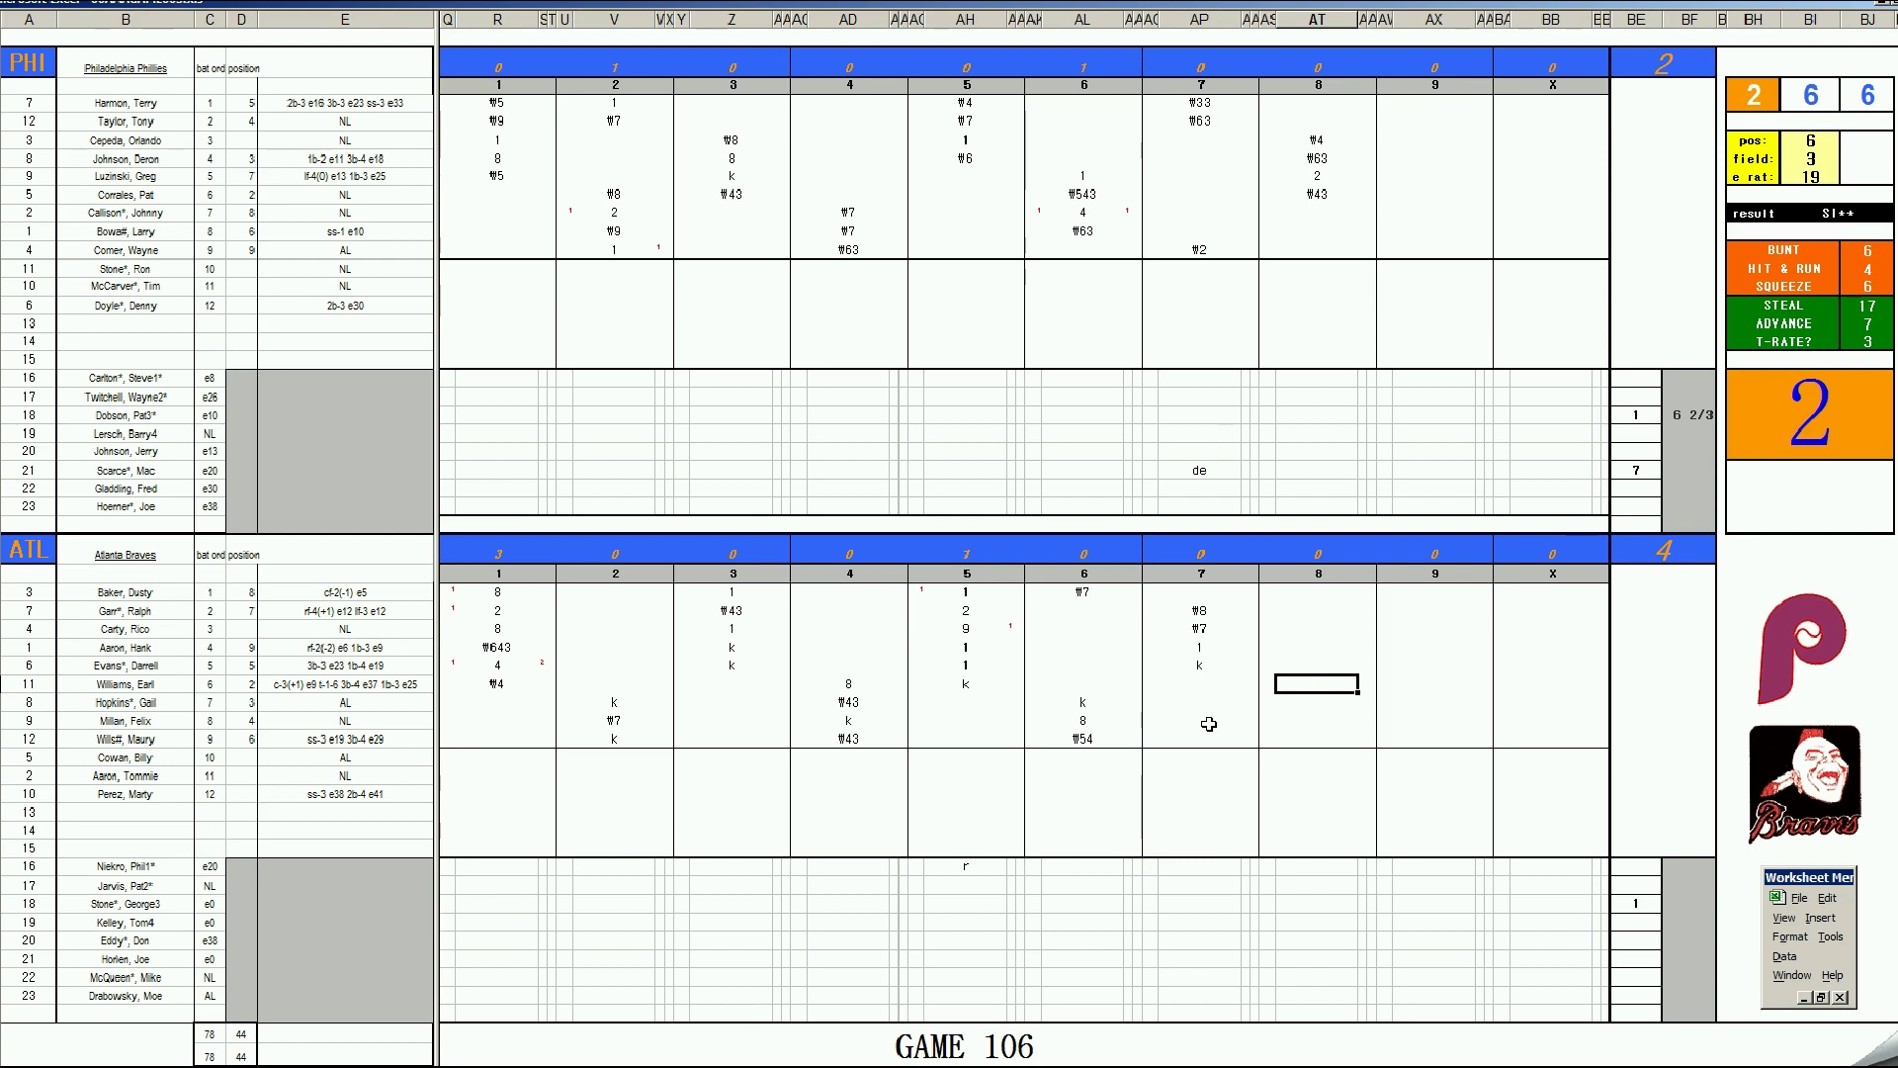
type("#5")
key("Return")
key("Return")
key("Return")
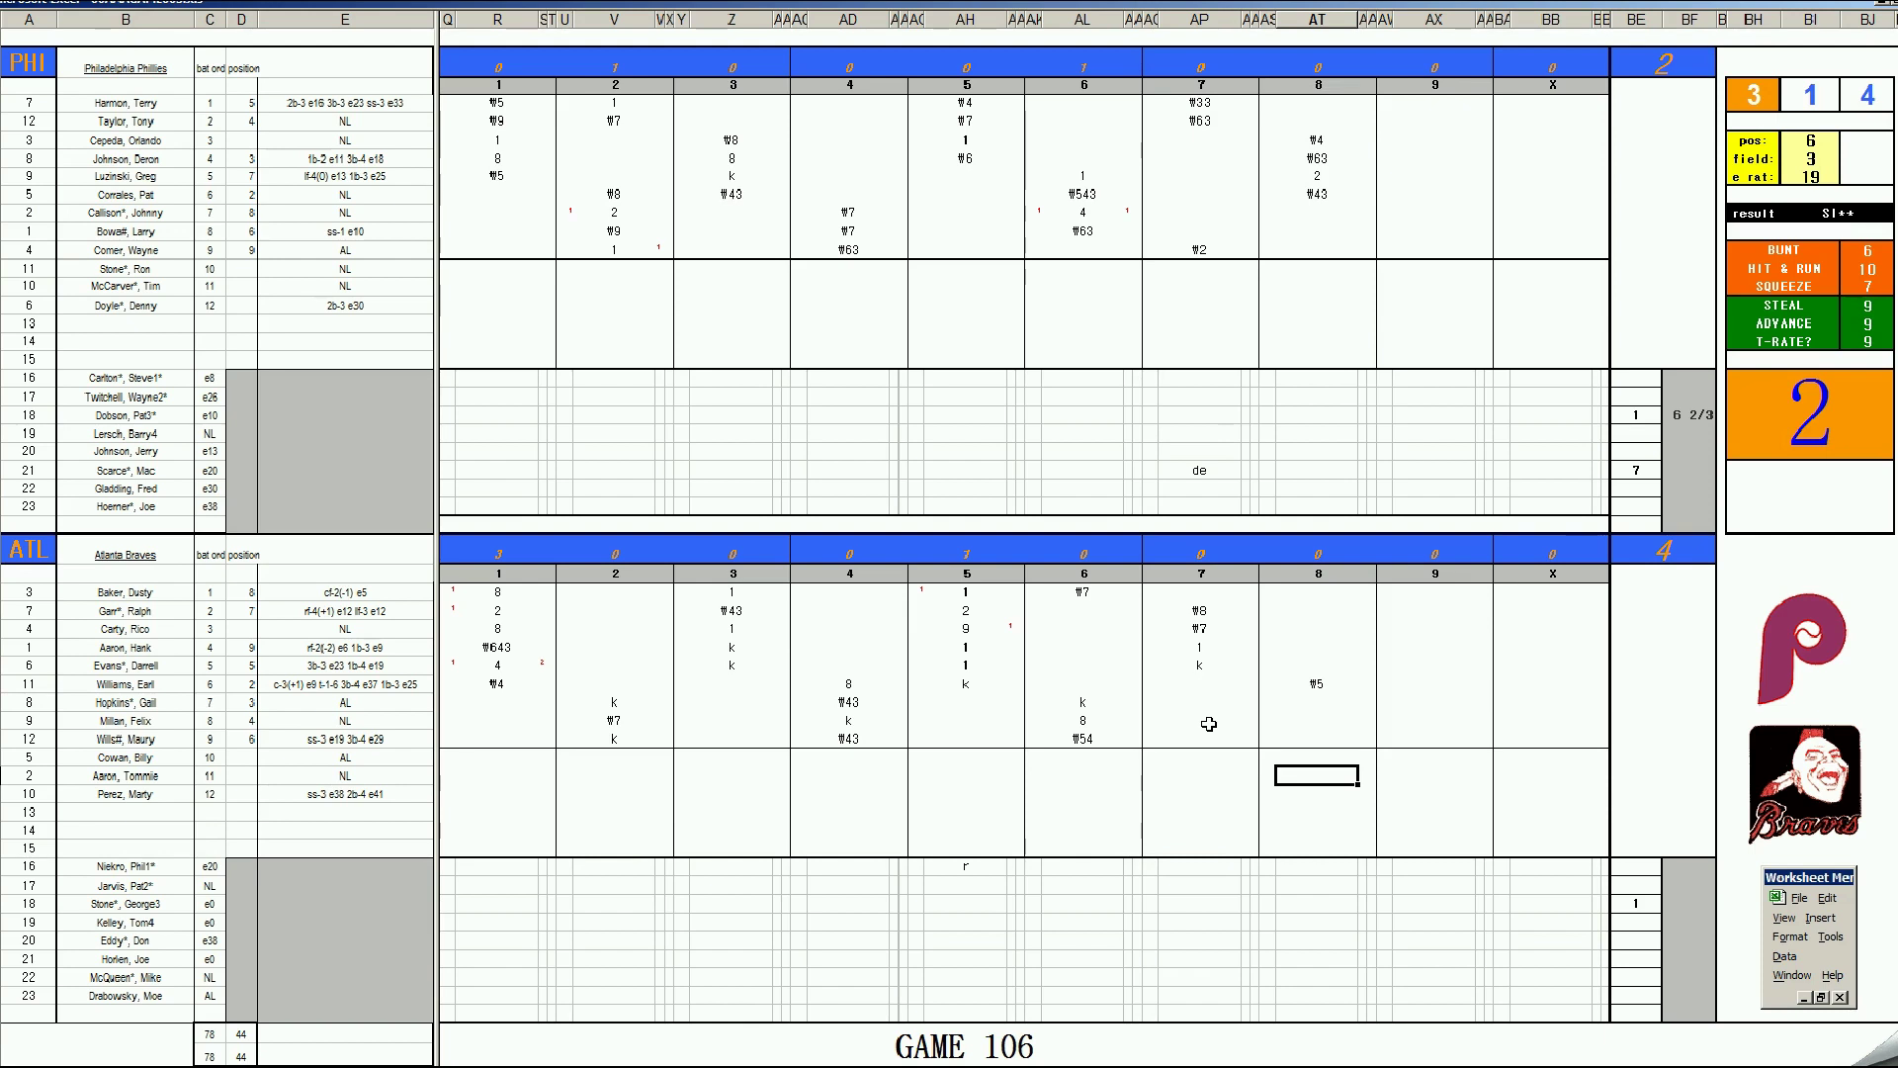
type("#7")
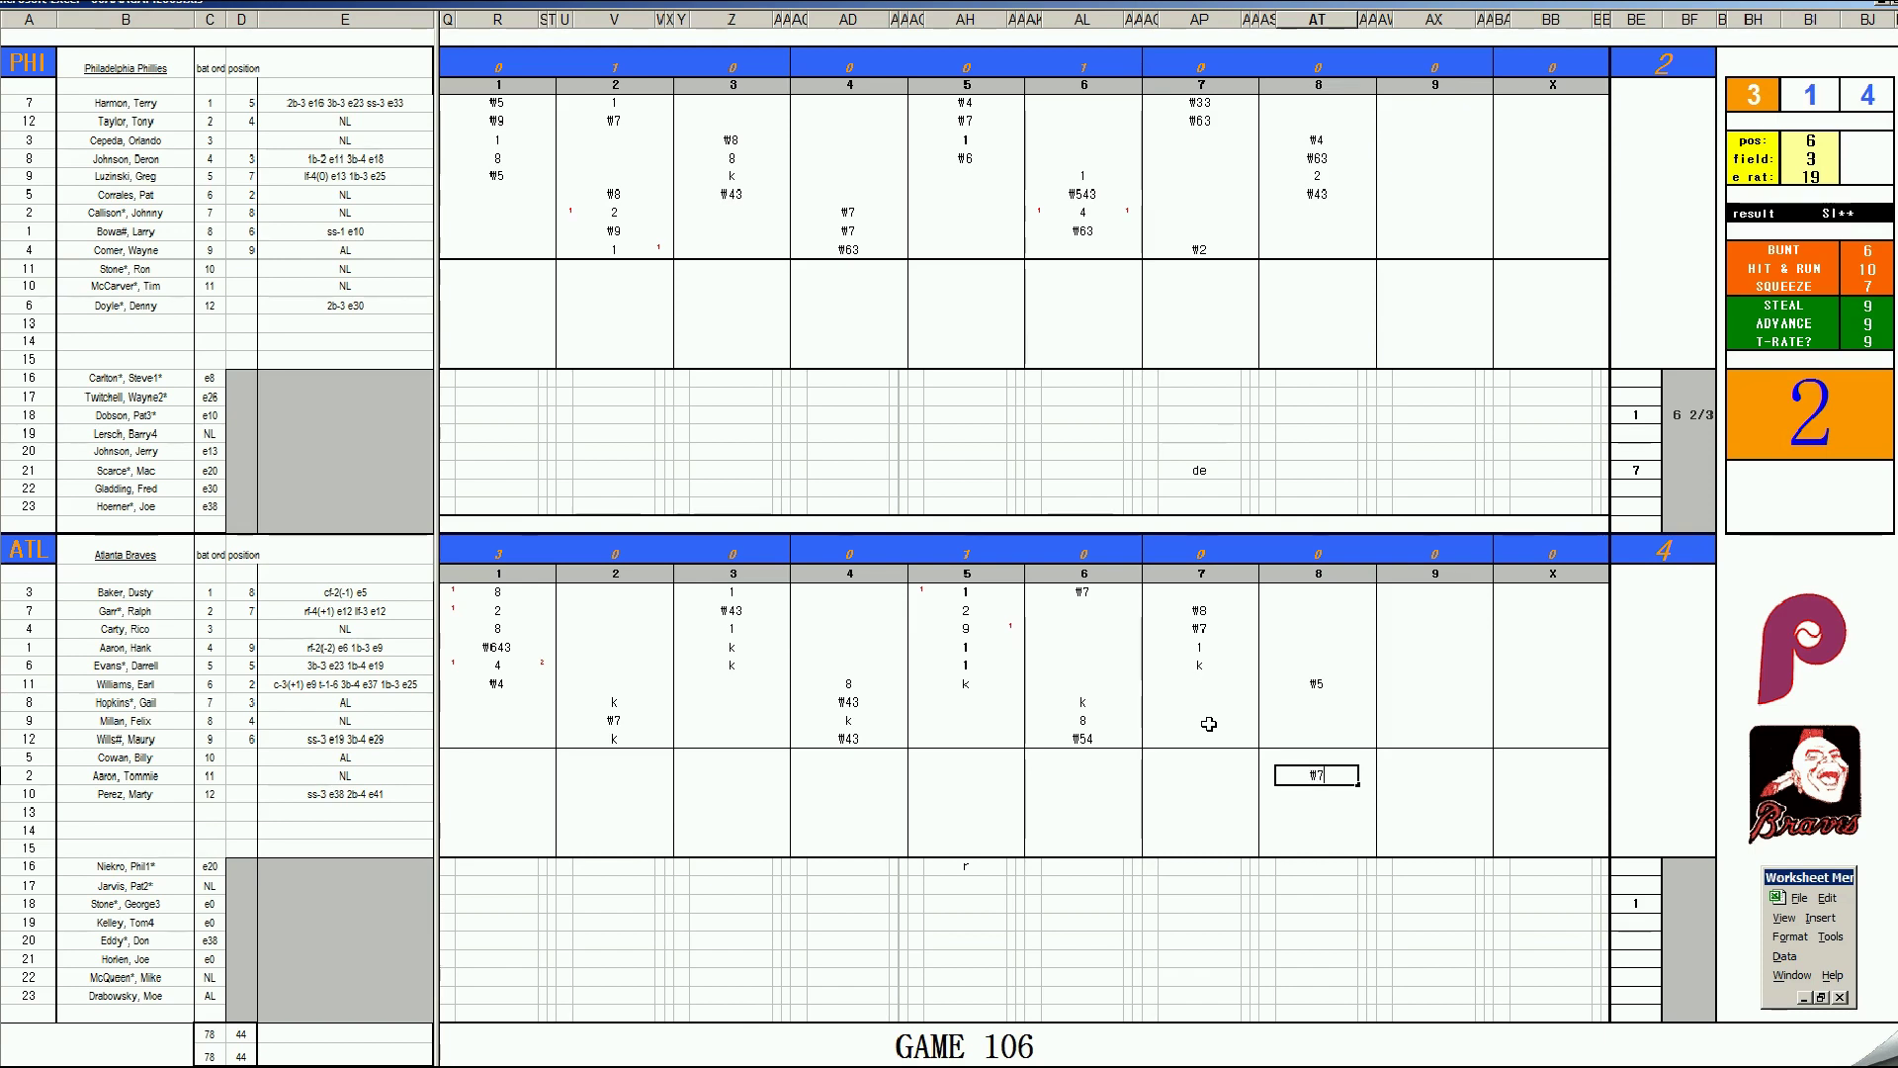
key("Up")
key("Up")
key("Up")
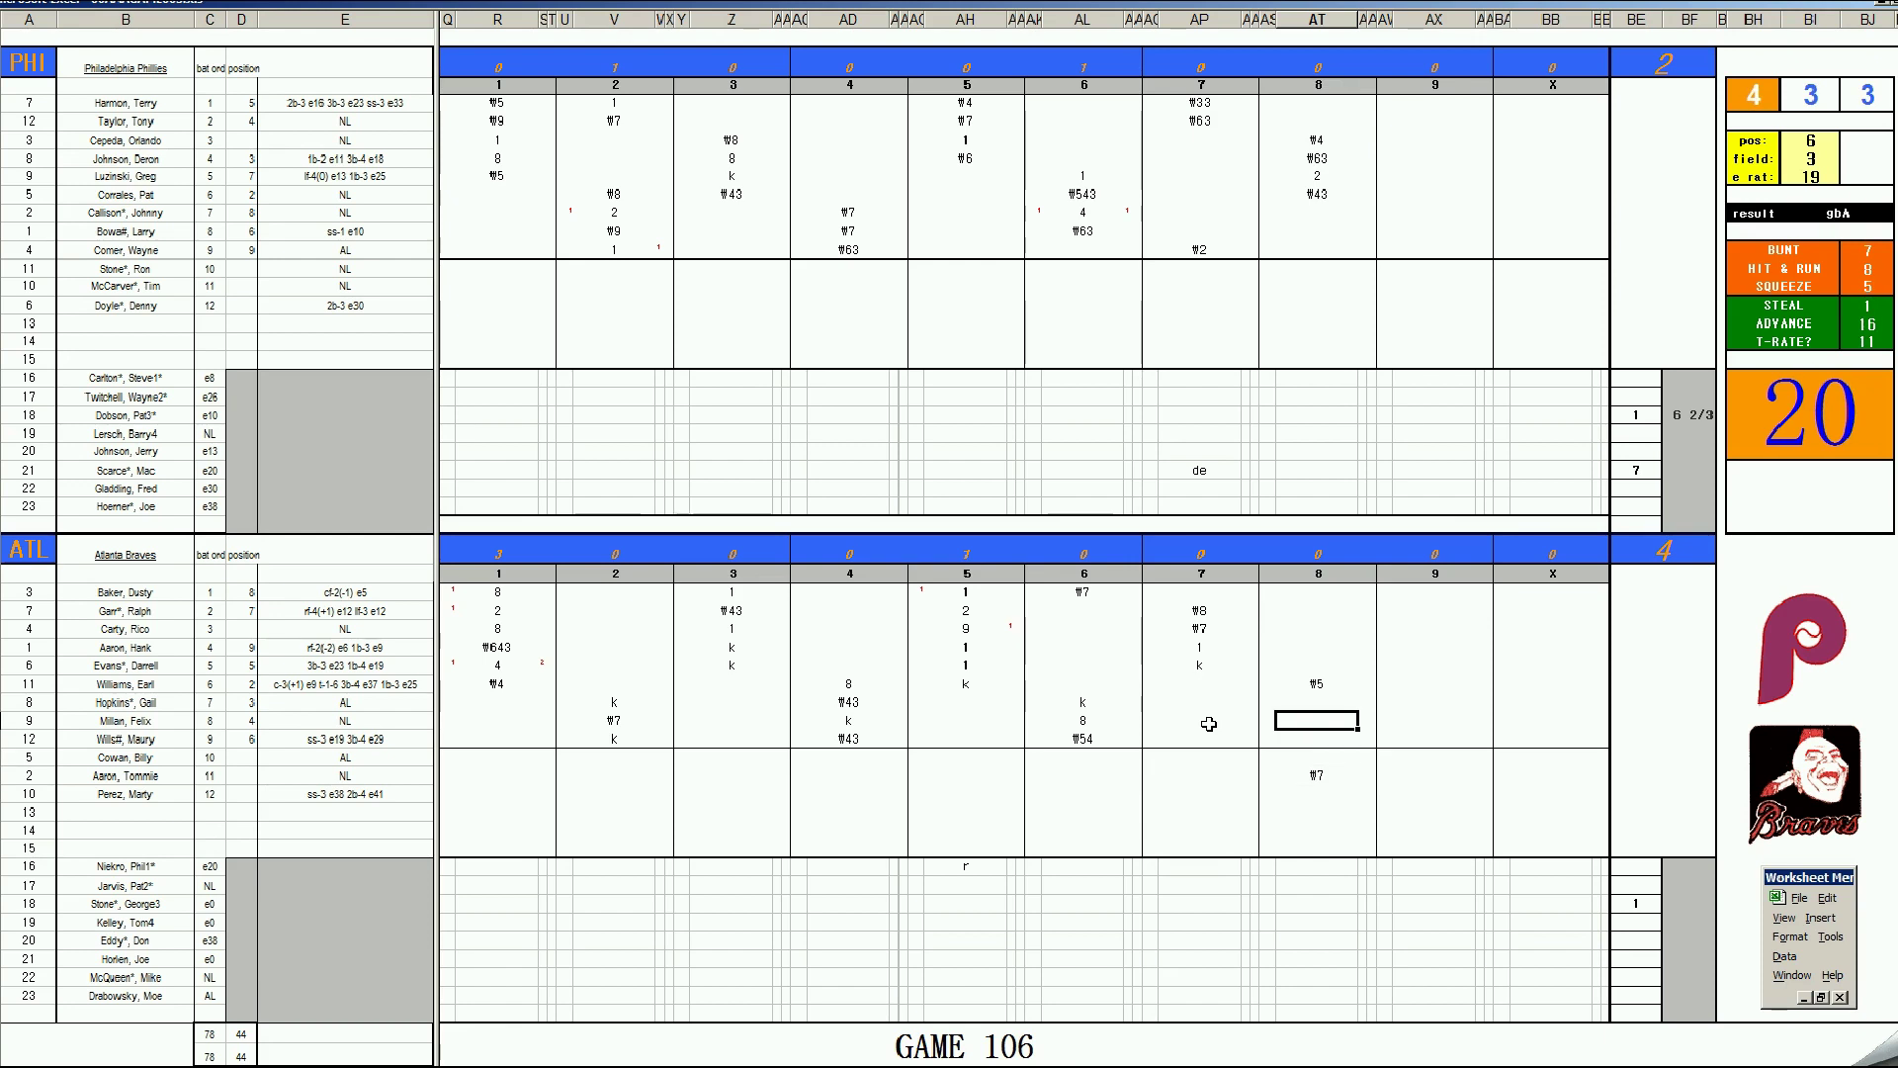
type("1")
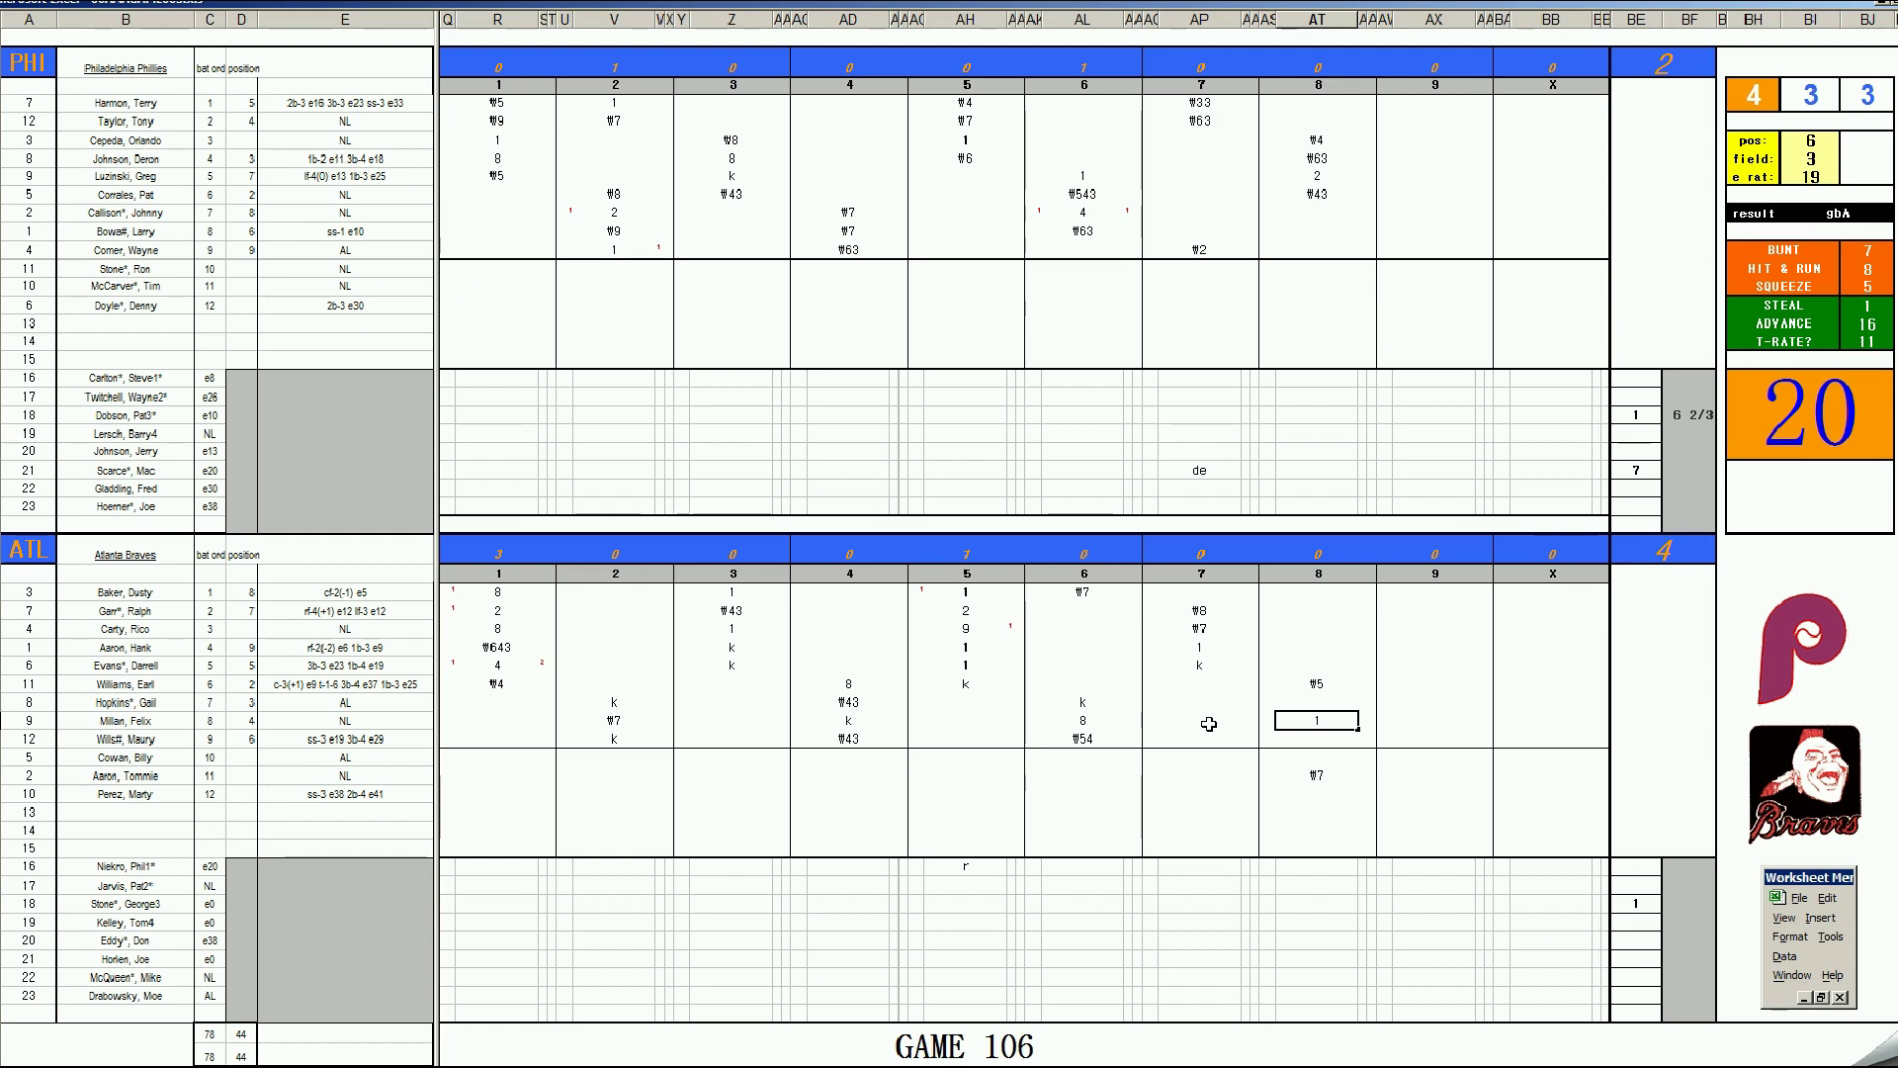
key("Return")
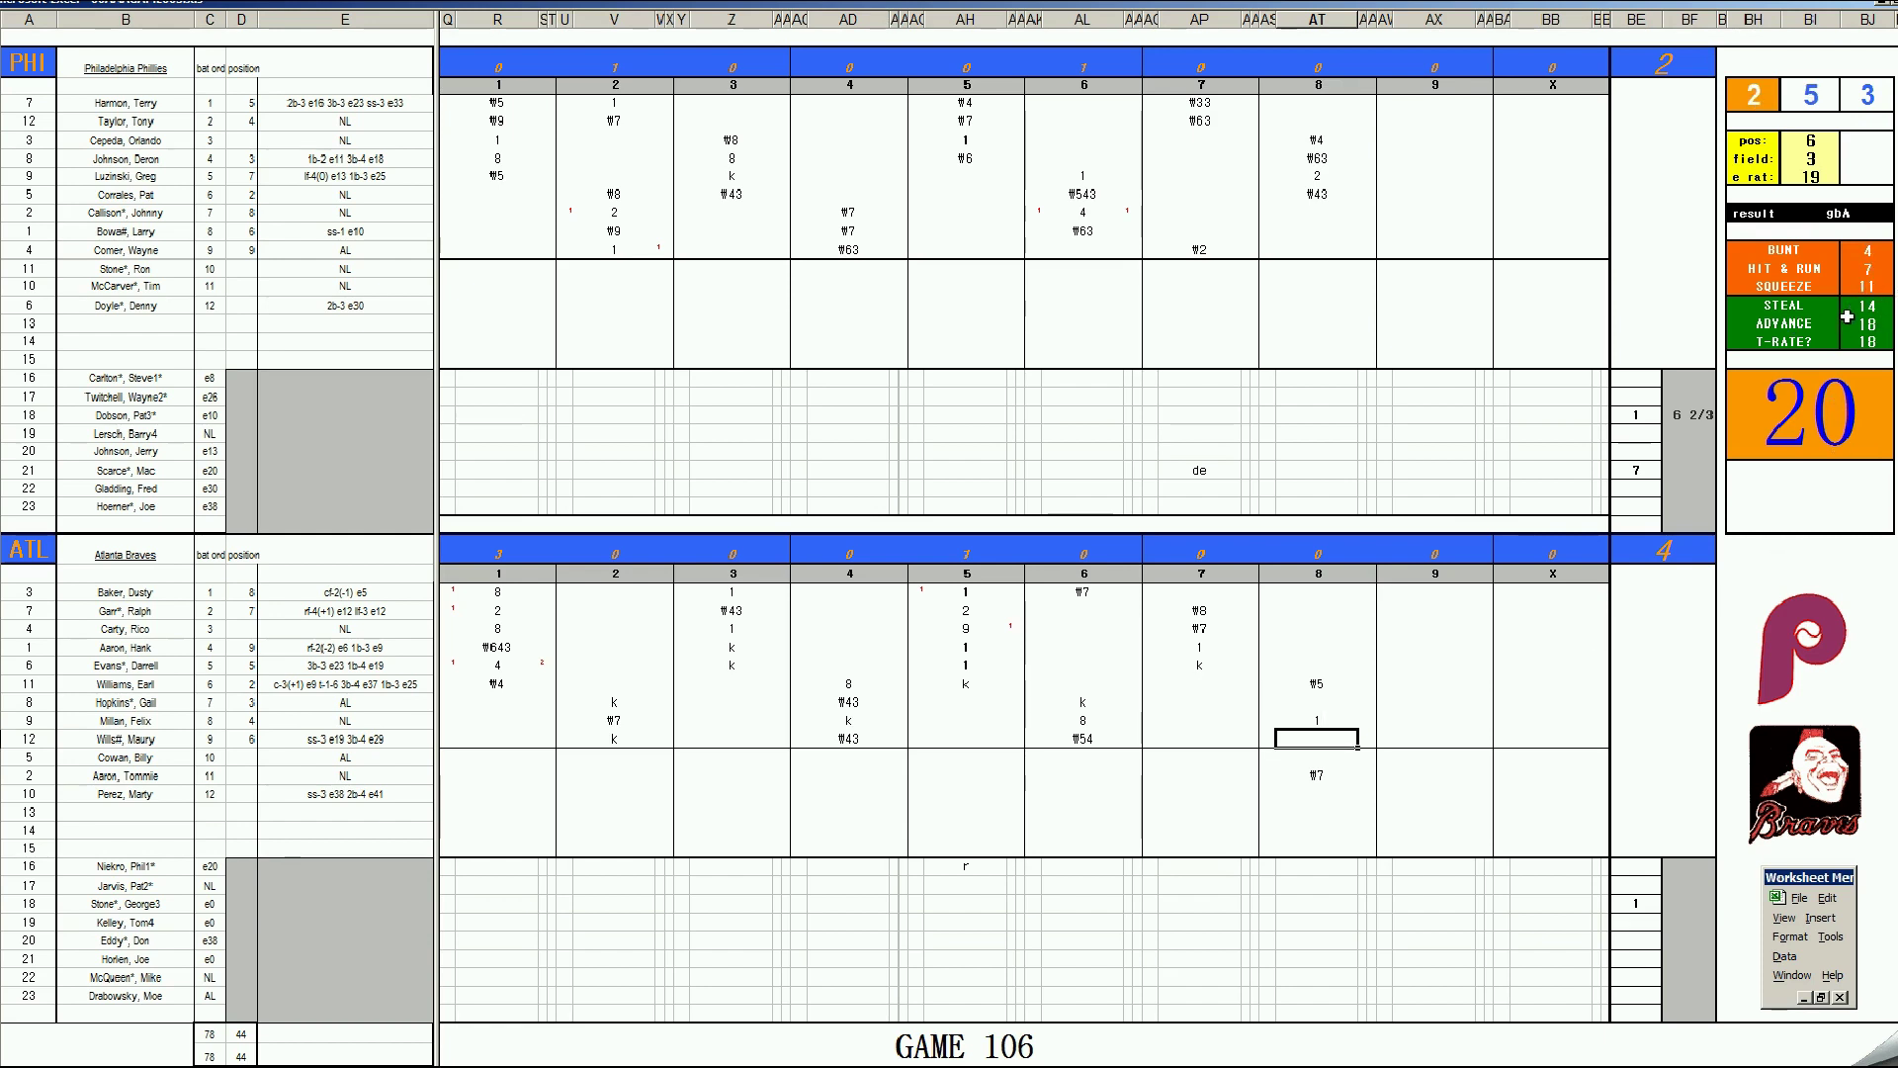
left_click(1316, 866)
double_click(1316, 866)
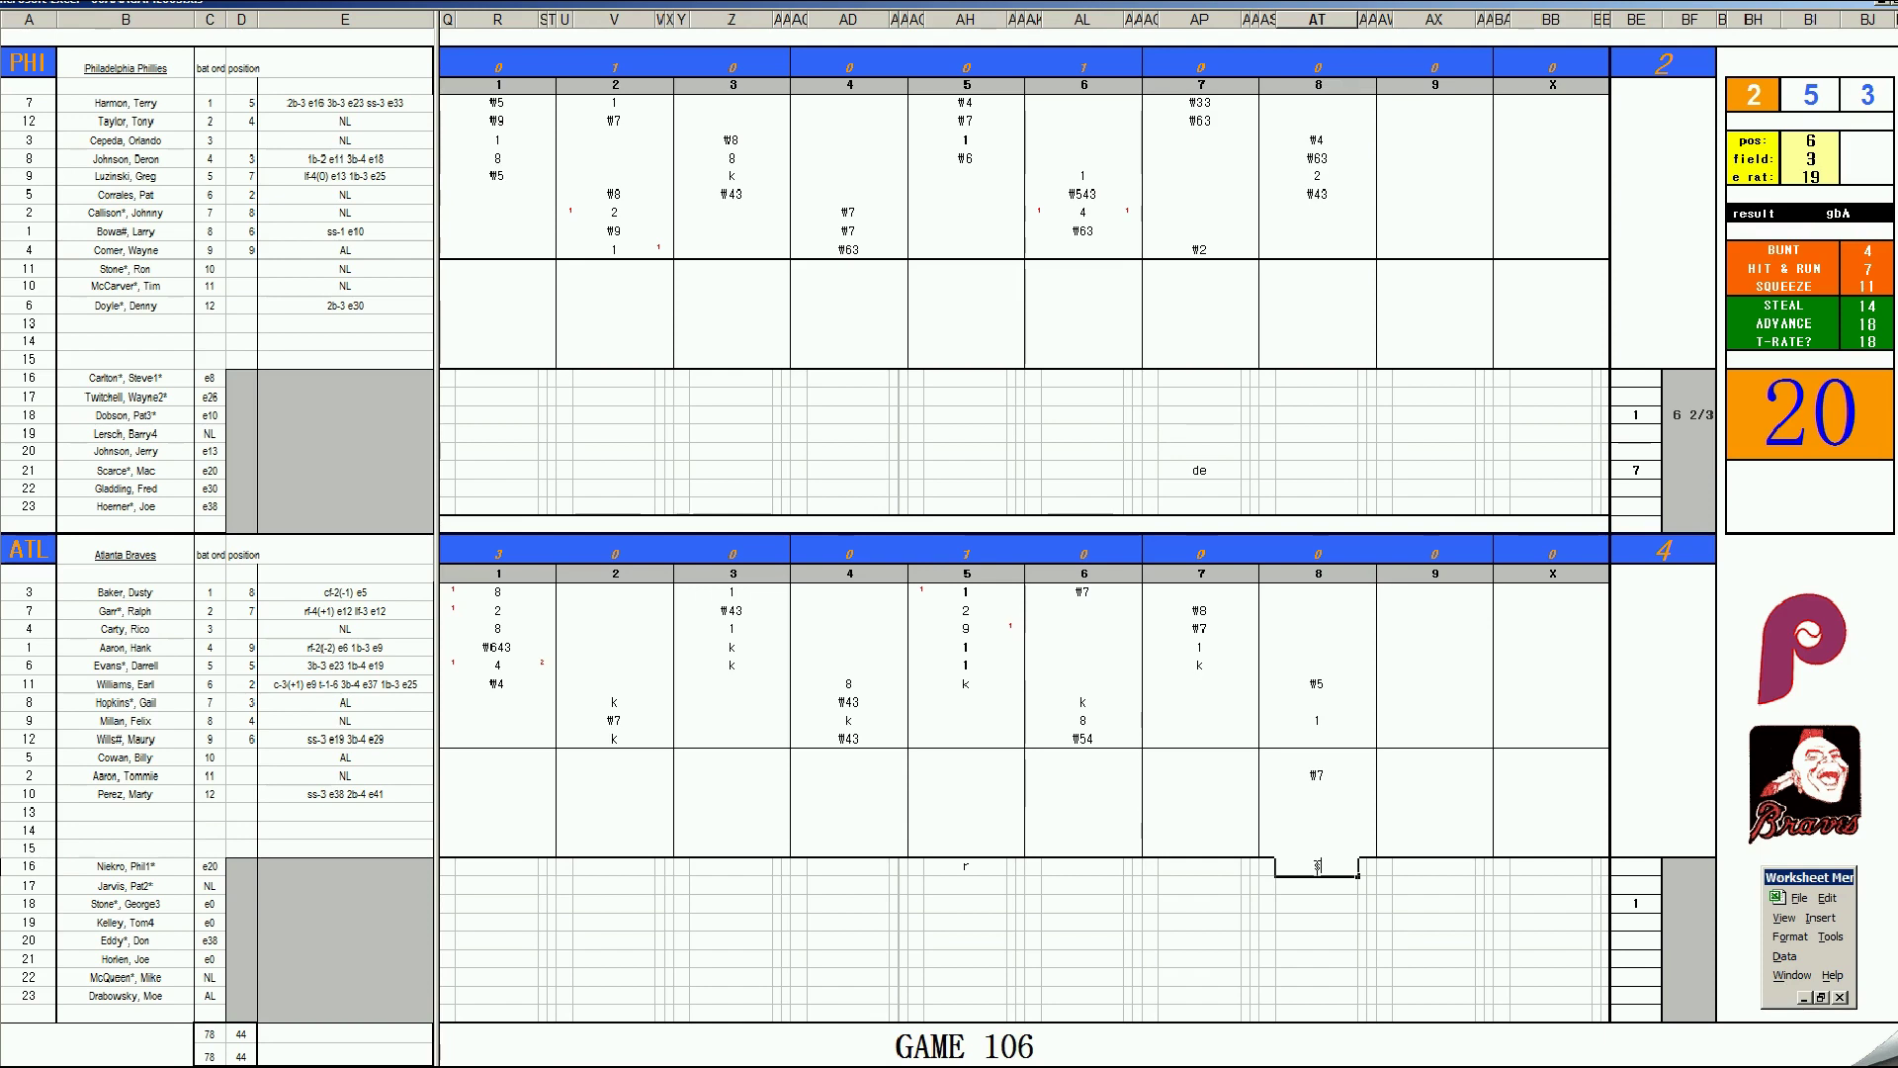
Step: Log 8 innings for the Braves starter and 9 as the reliever's entry inning
left_click(1681, 904)
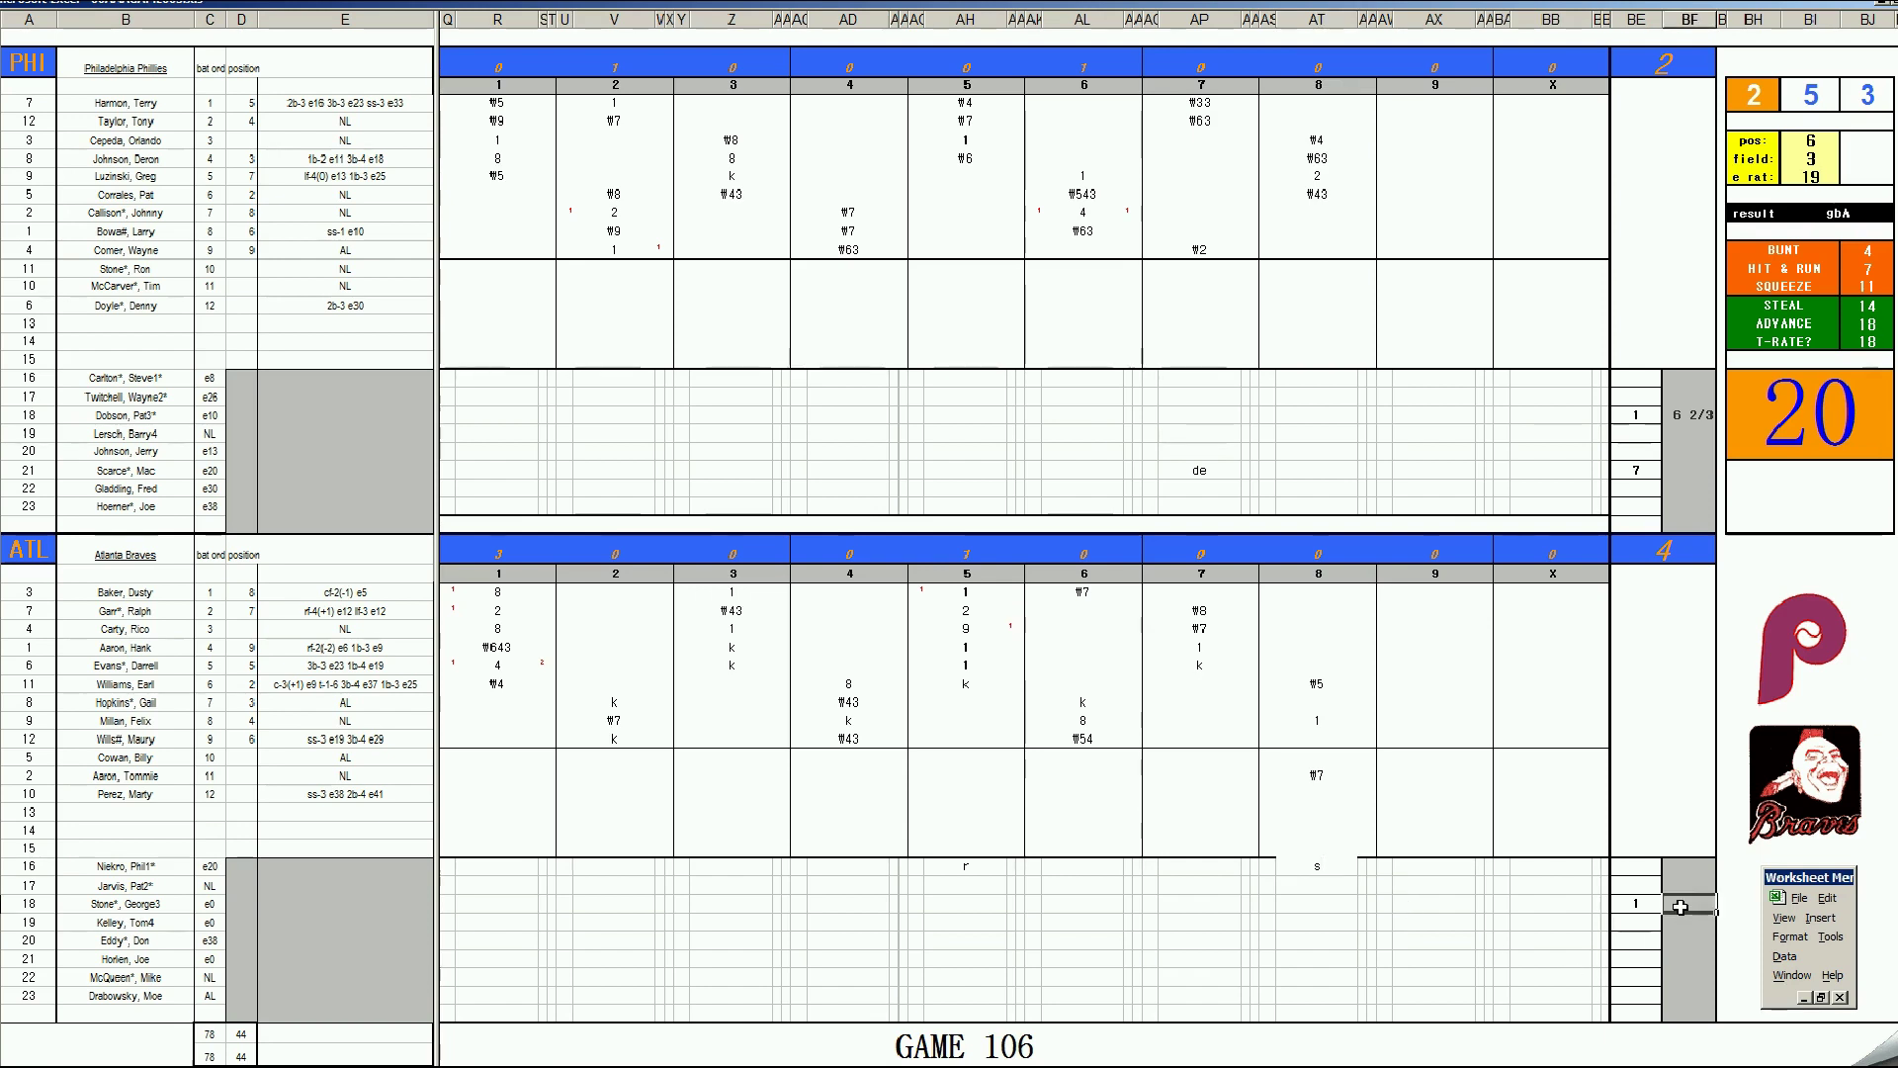
type("8")
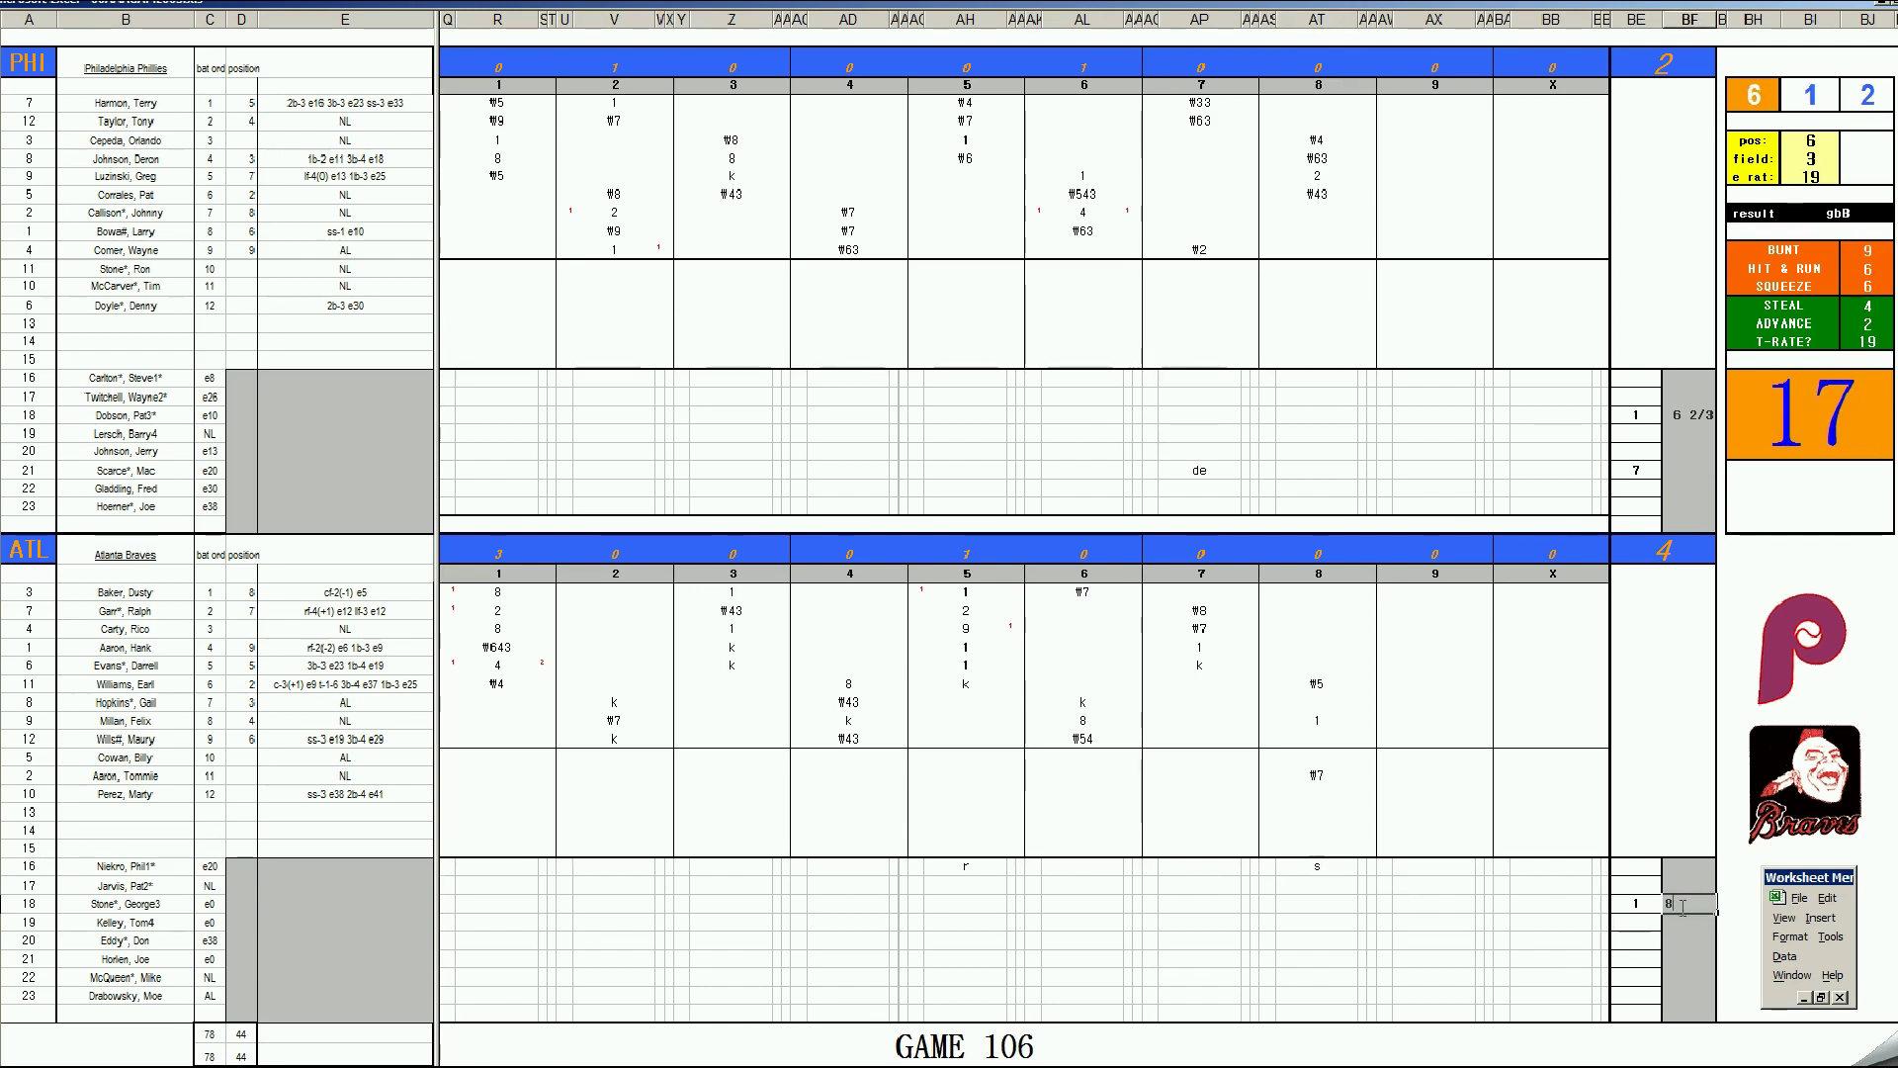
key("Left")
key("Down")
key("Down")
key("Down")
key("Down")
key("Down")
type("9")
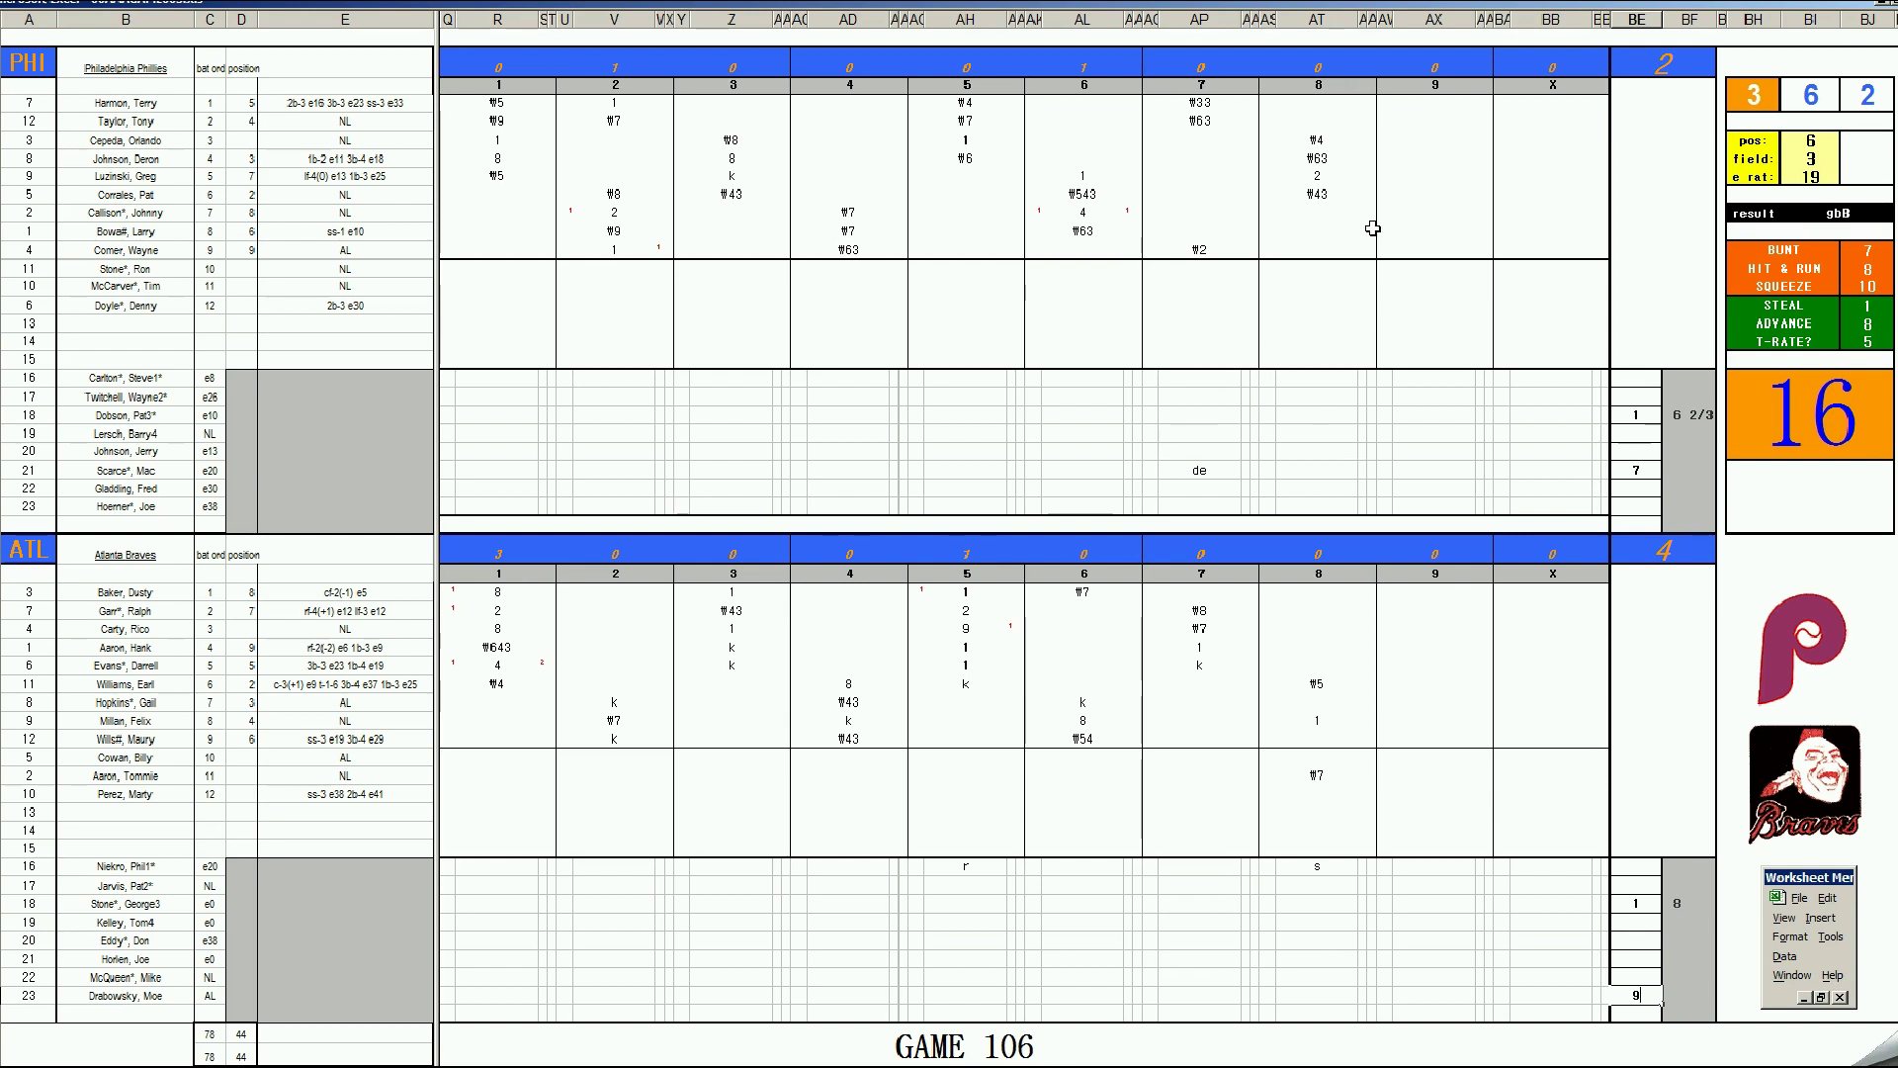
Step: Record the Phillies' ninth-inning batters as k, 1, #43 and k
left_click(1402, 210)
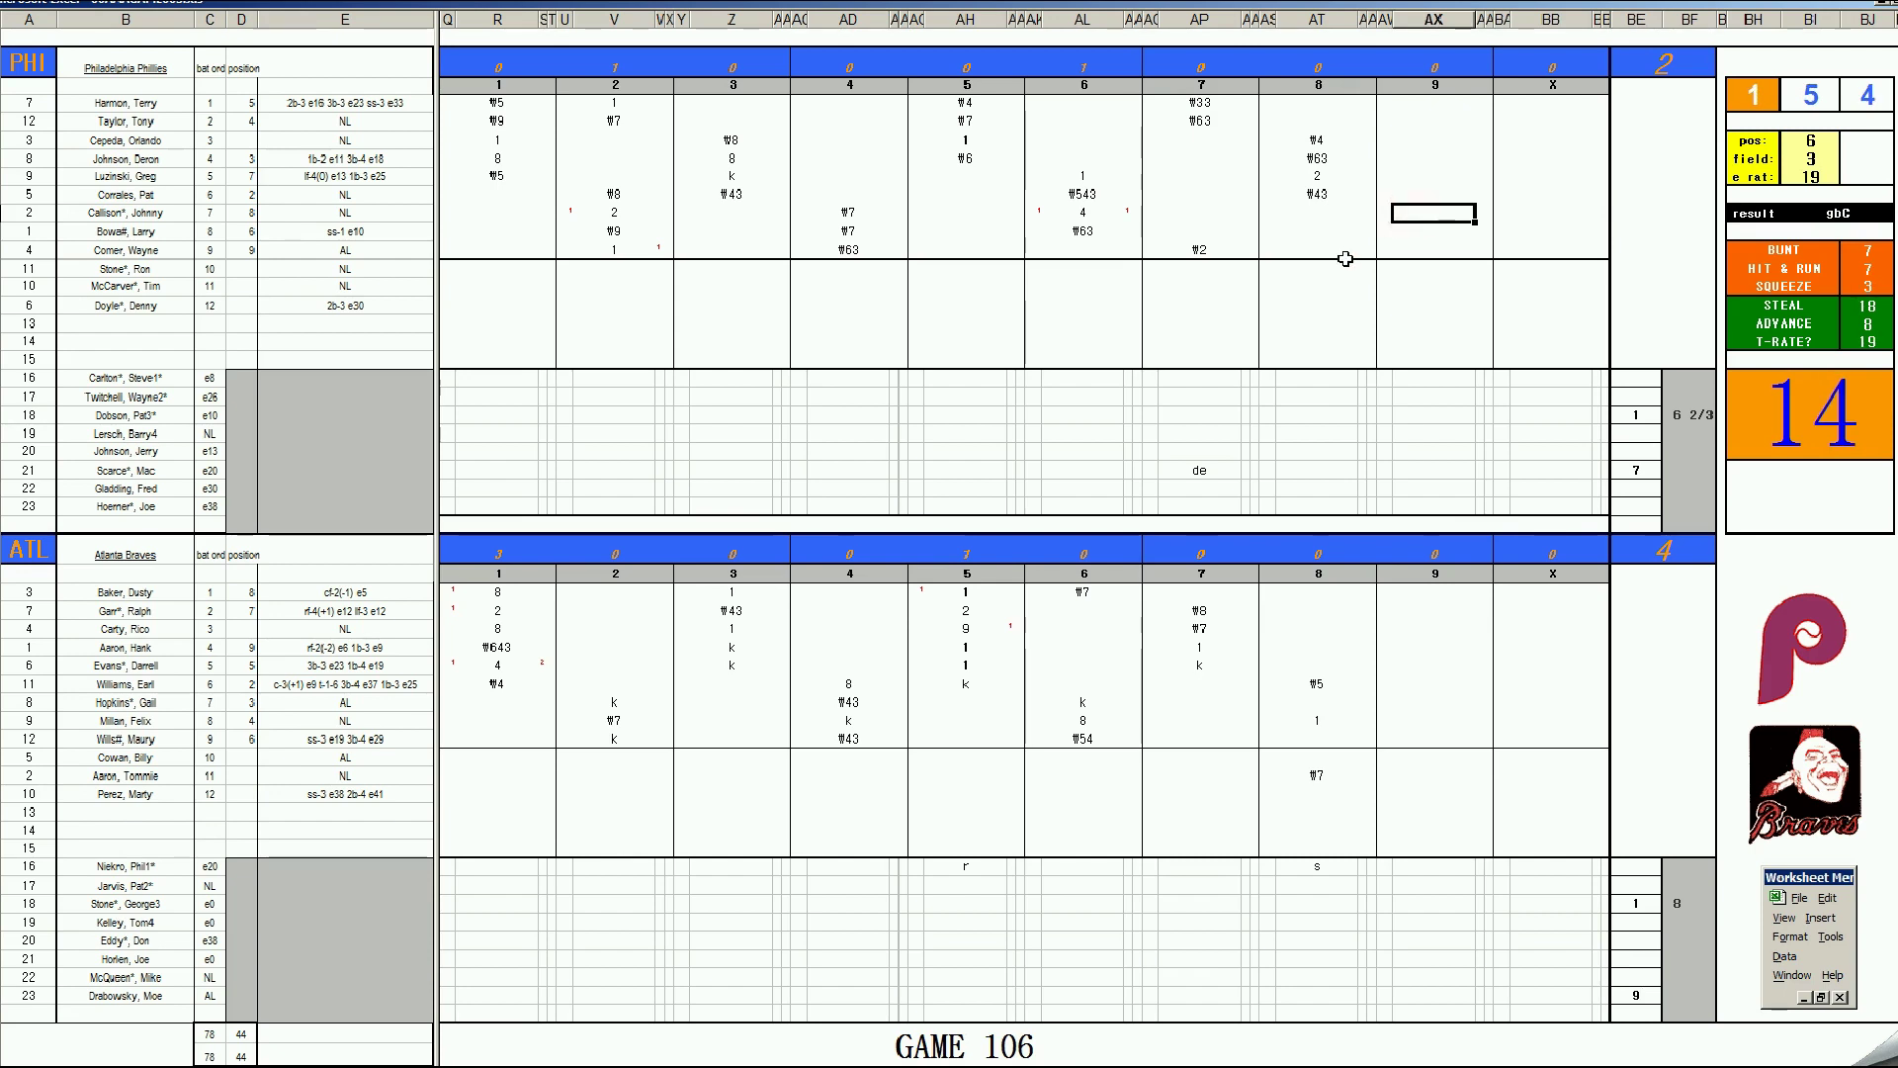
type("1")
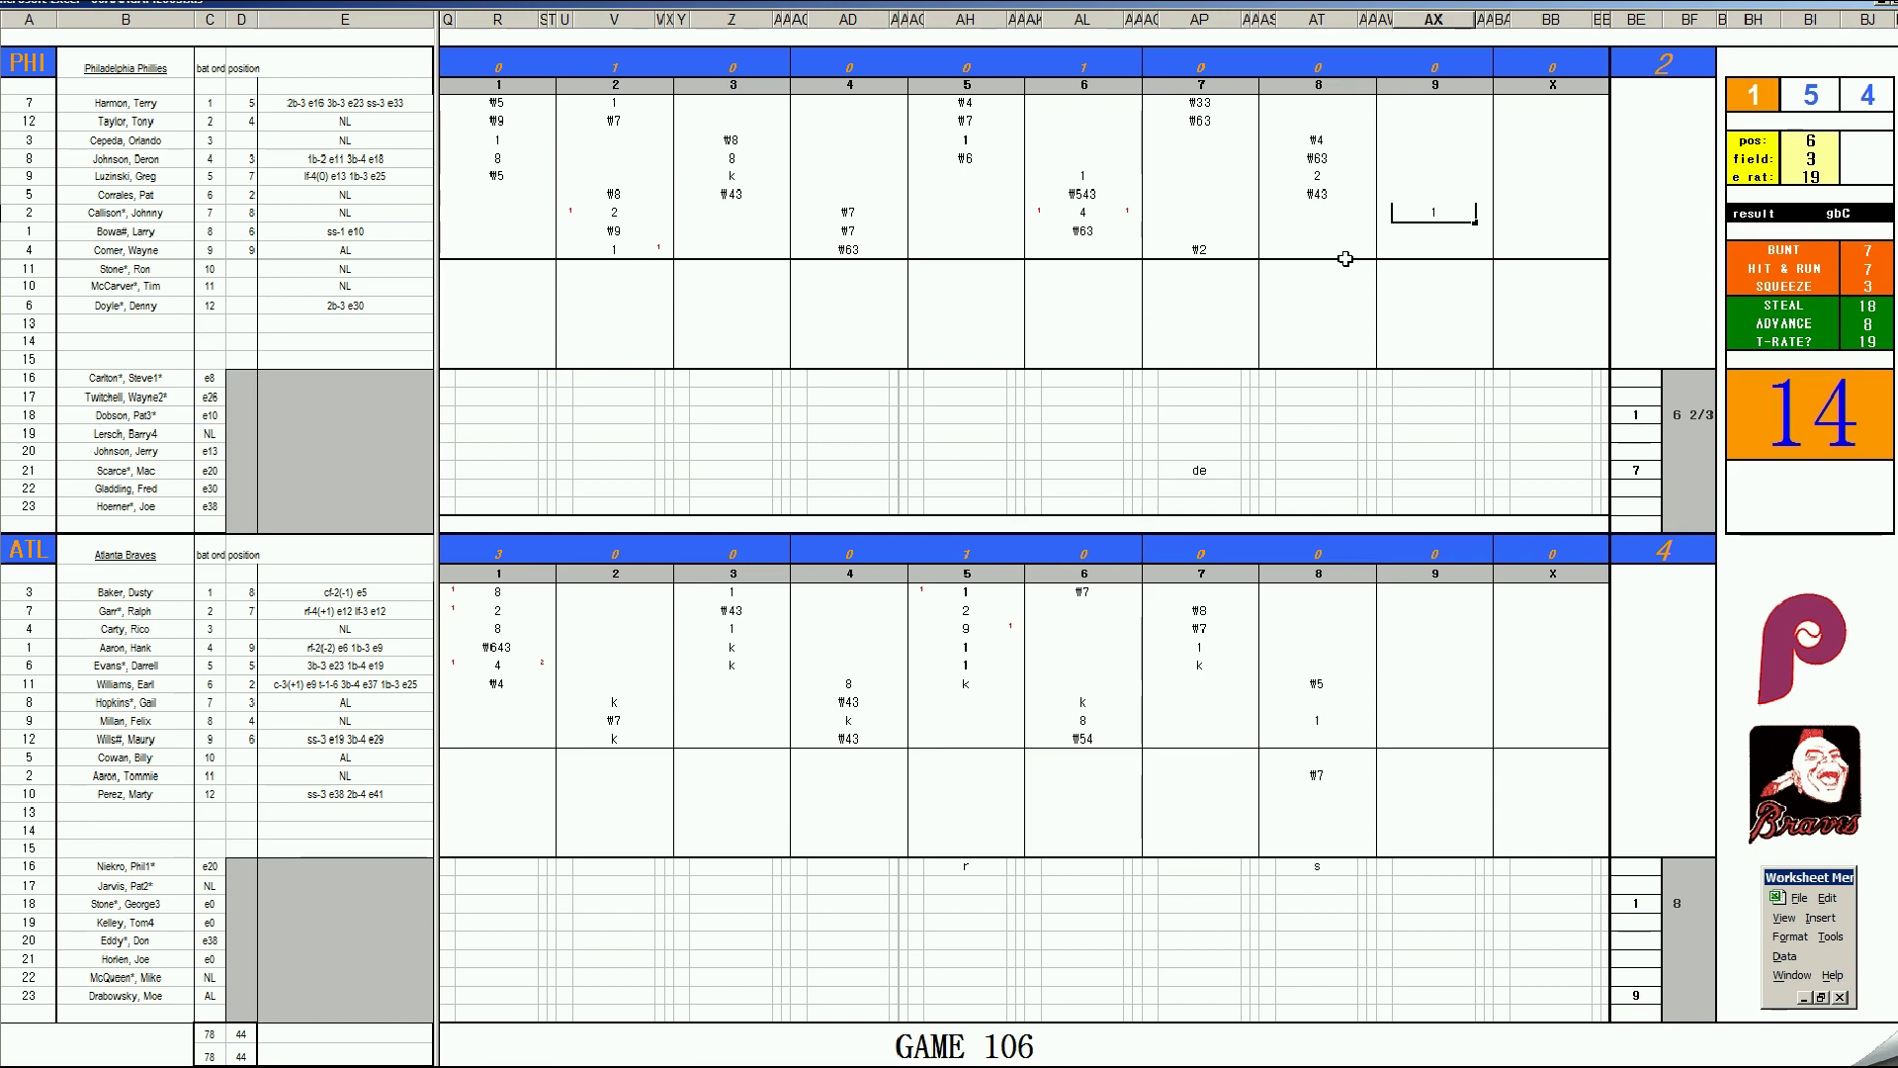
key("Return")
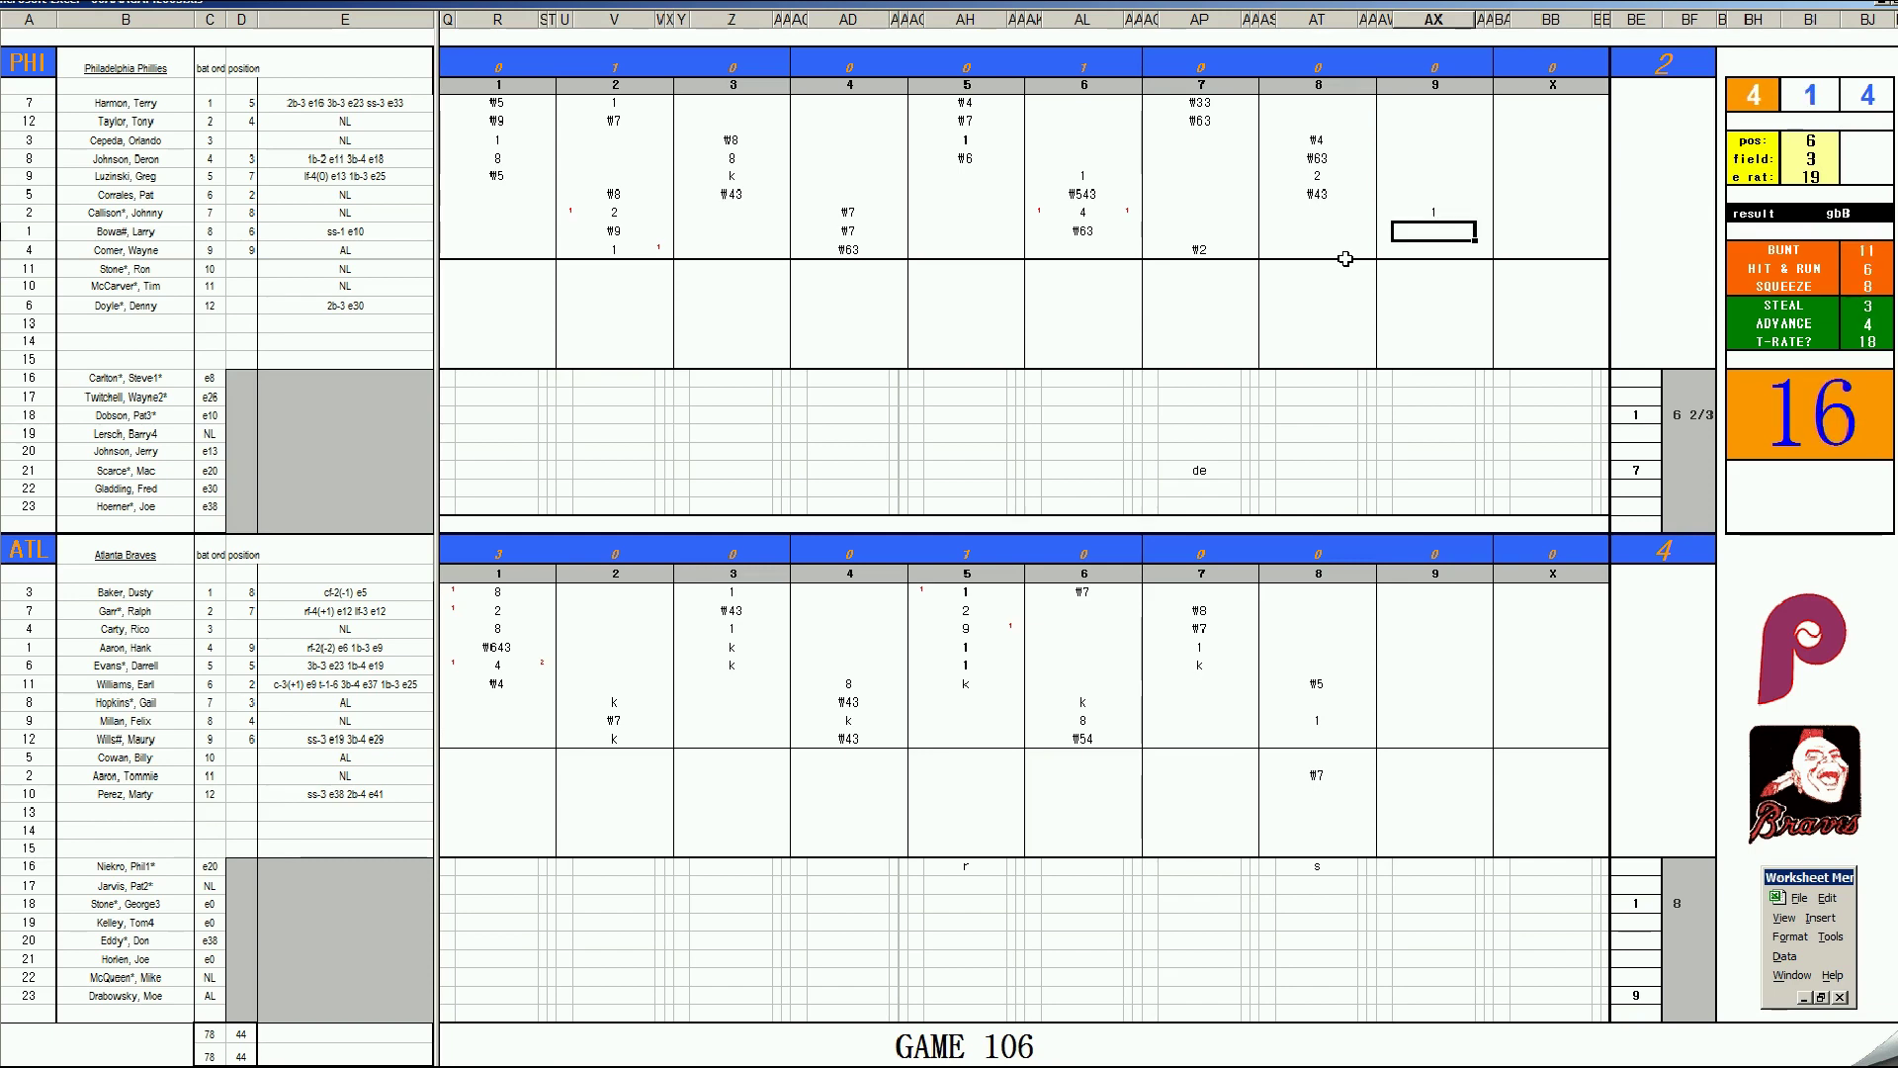
type("#43")
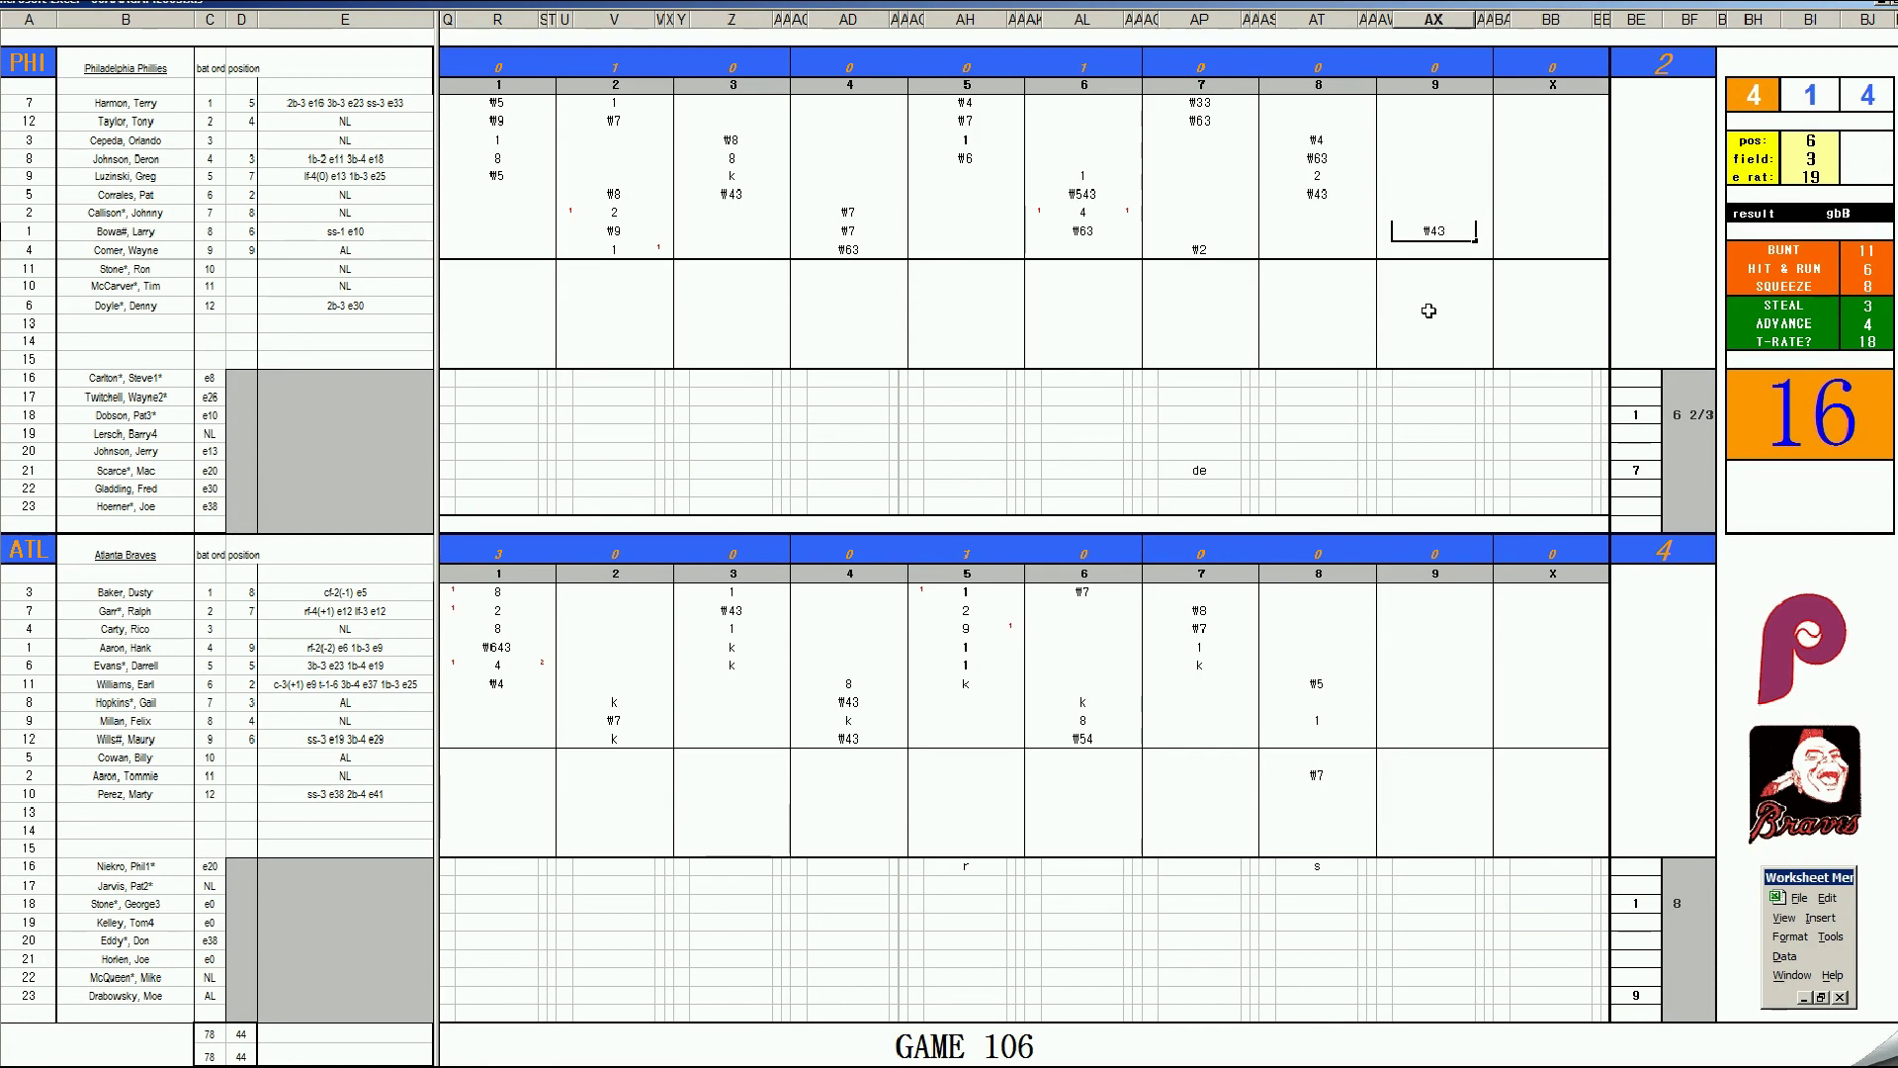
key("Return")
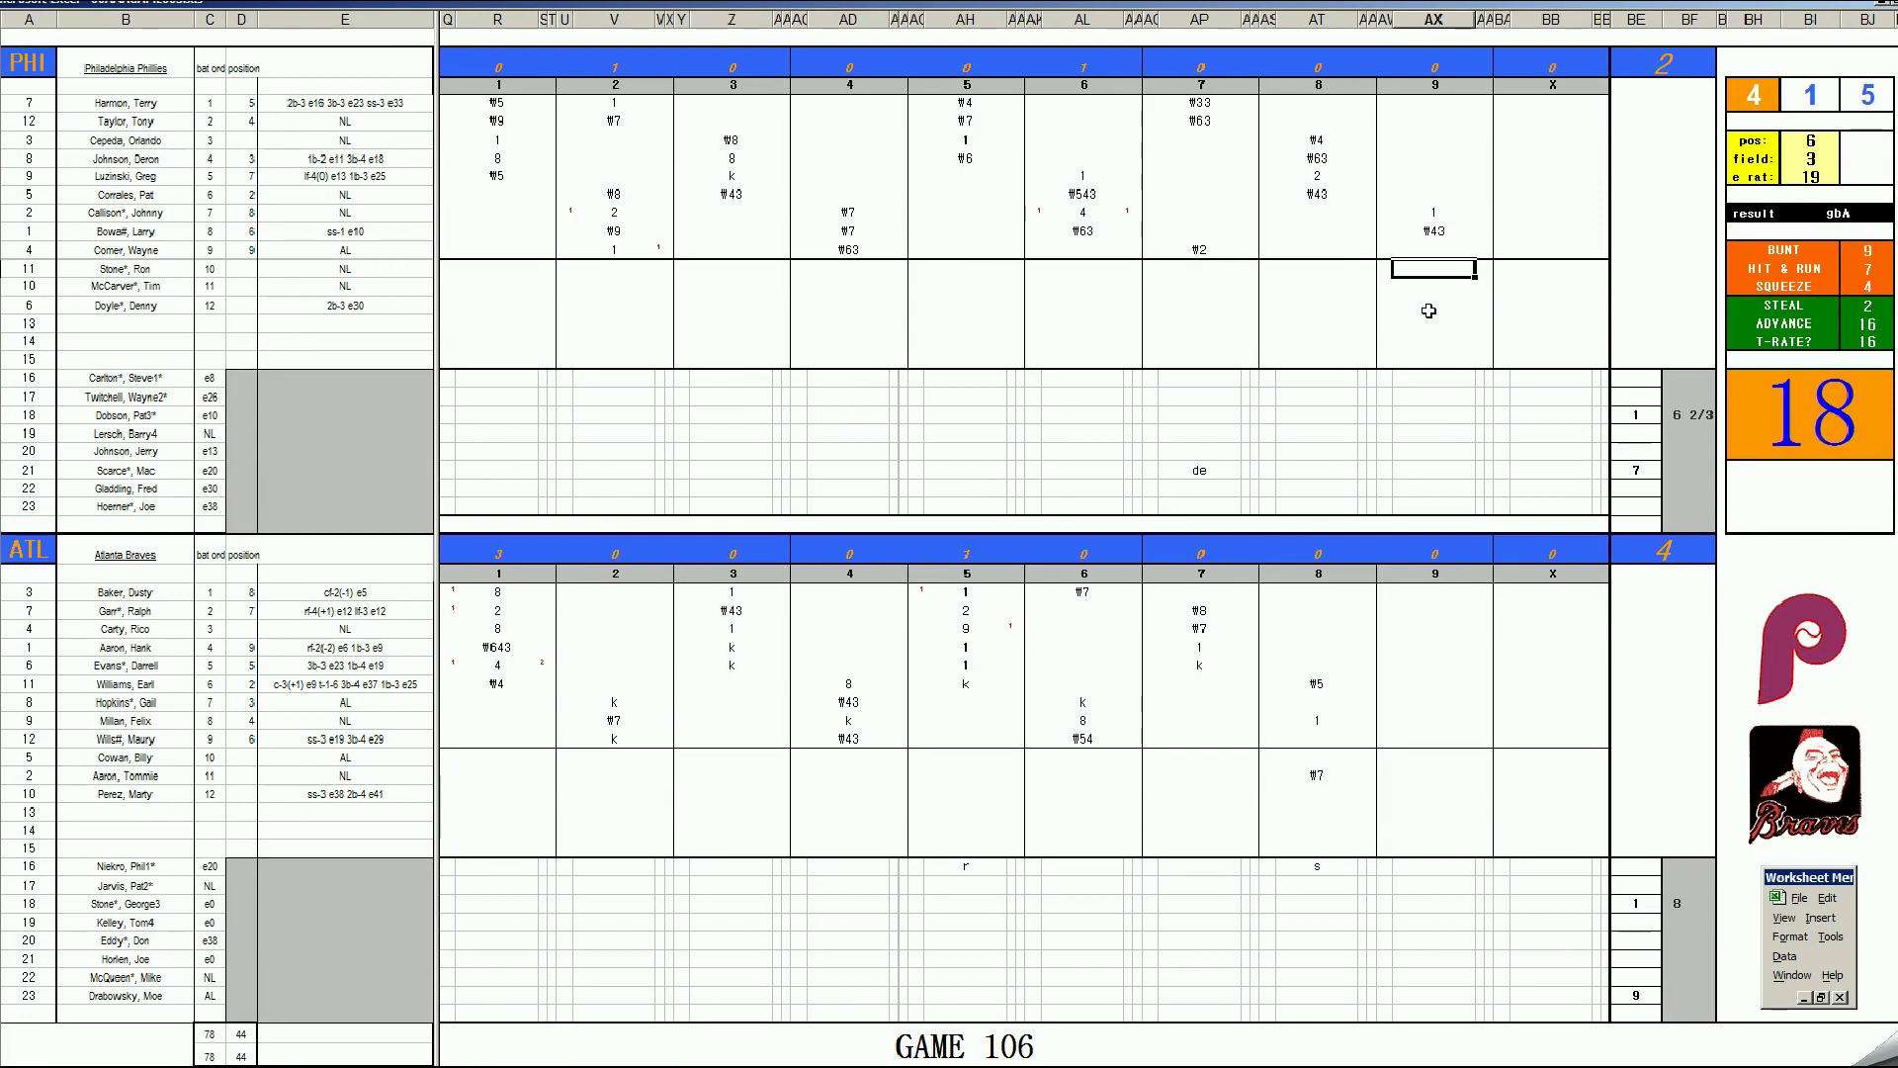
type("k")
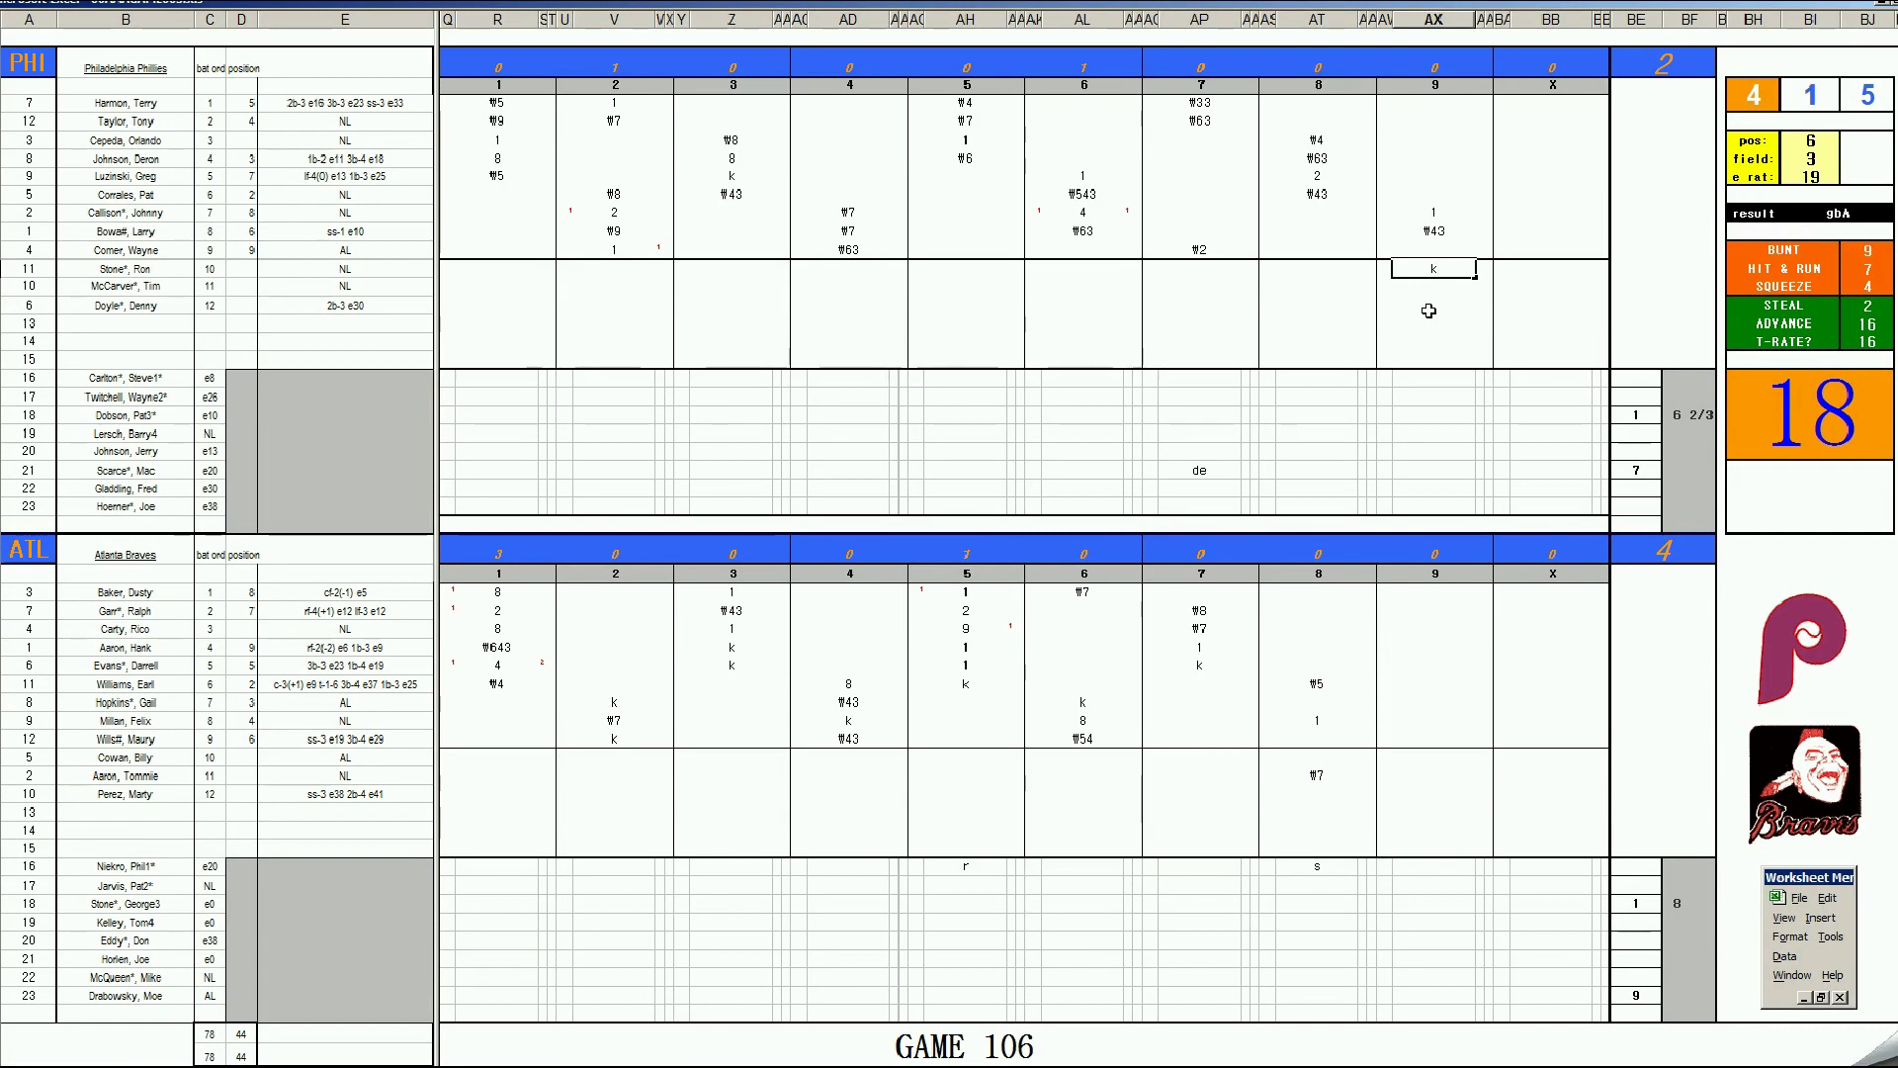
left_click(1434, 103)
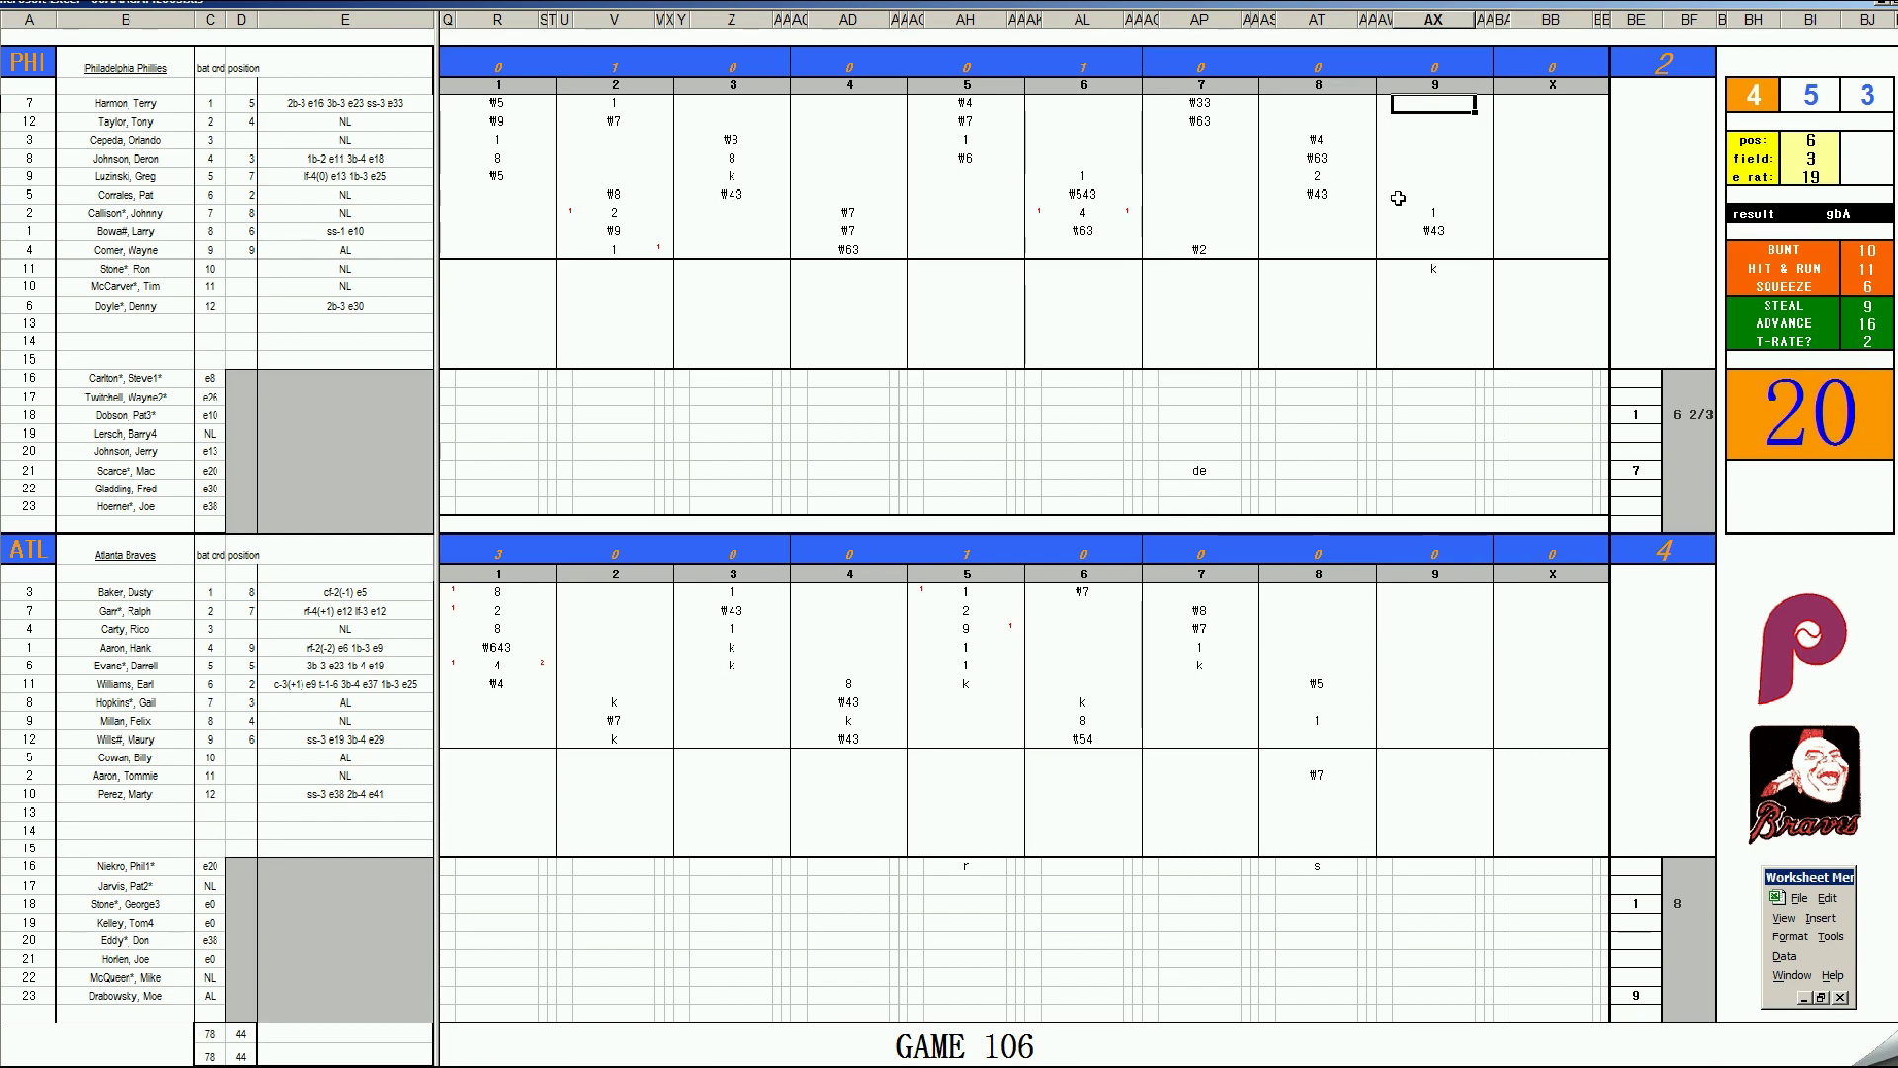
type("k")
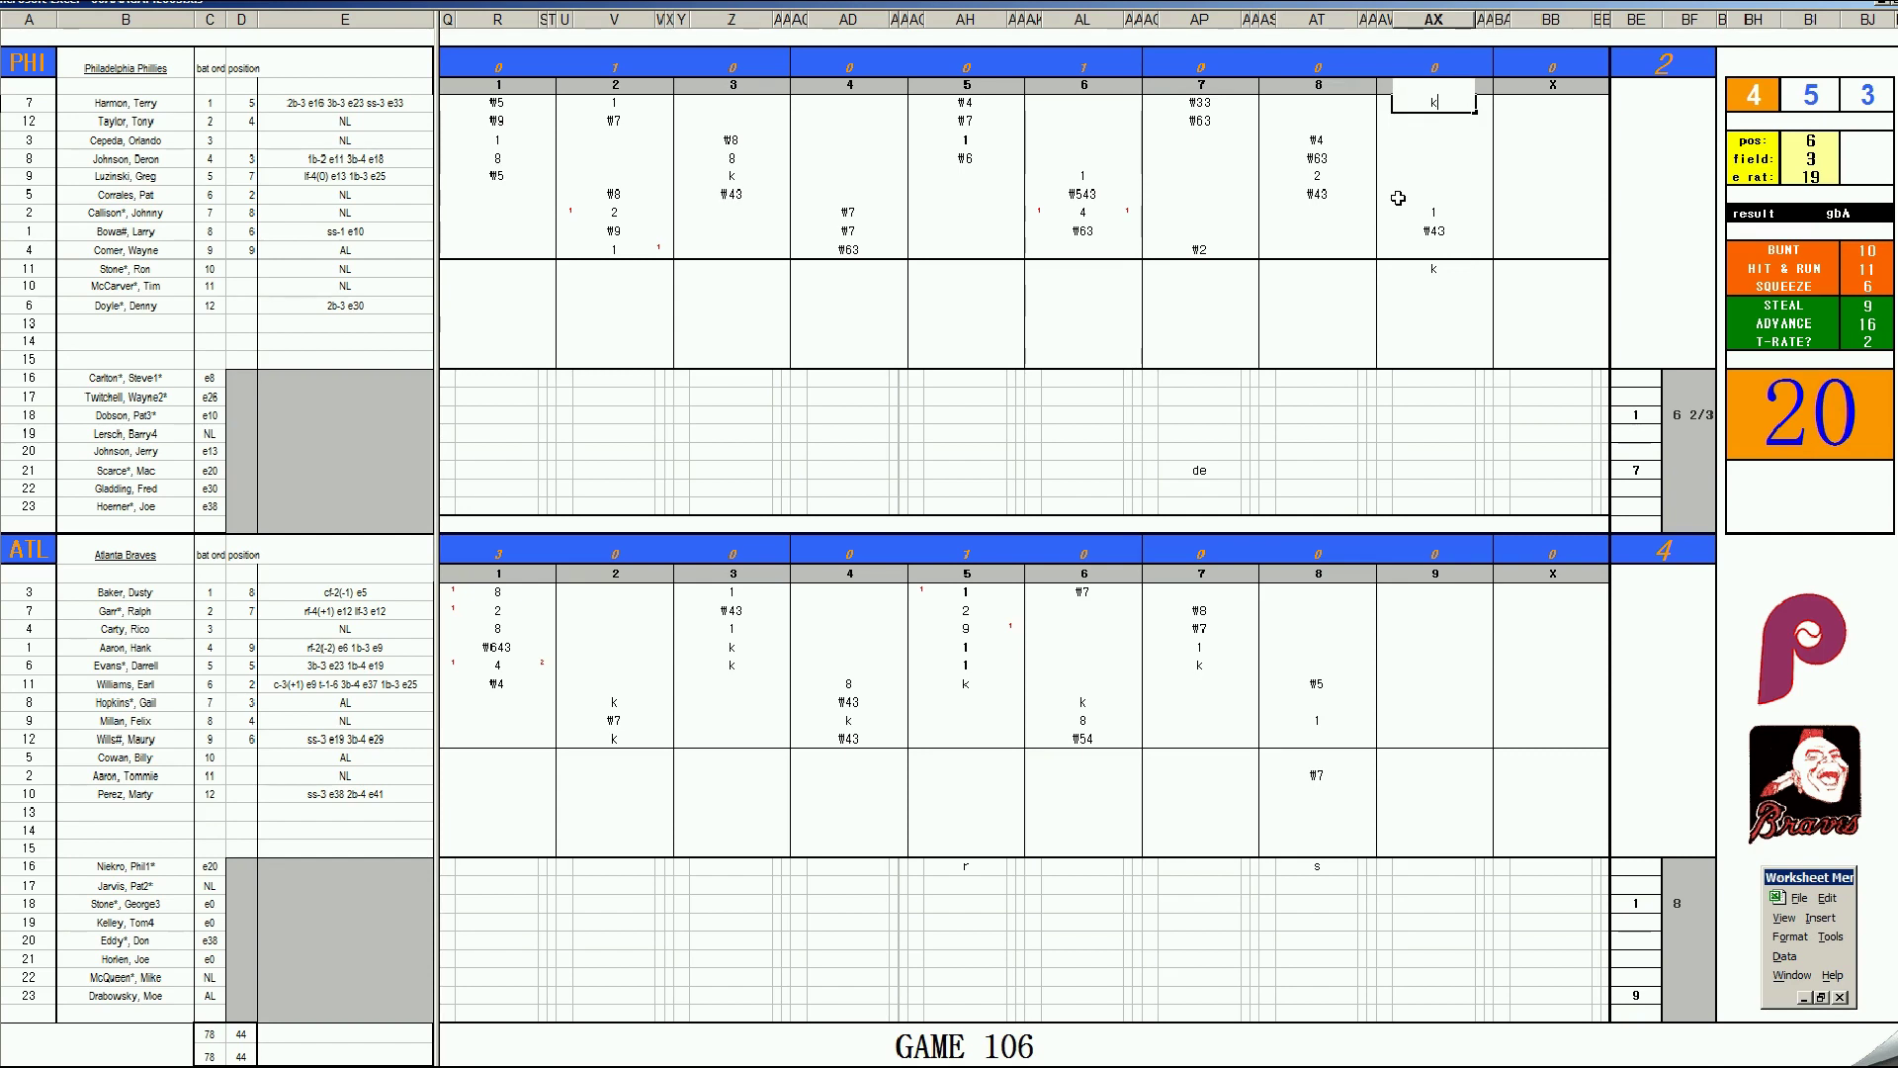
key("Return")
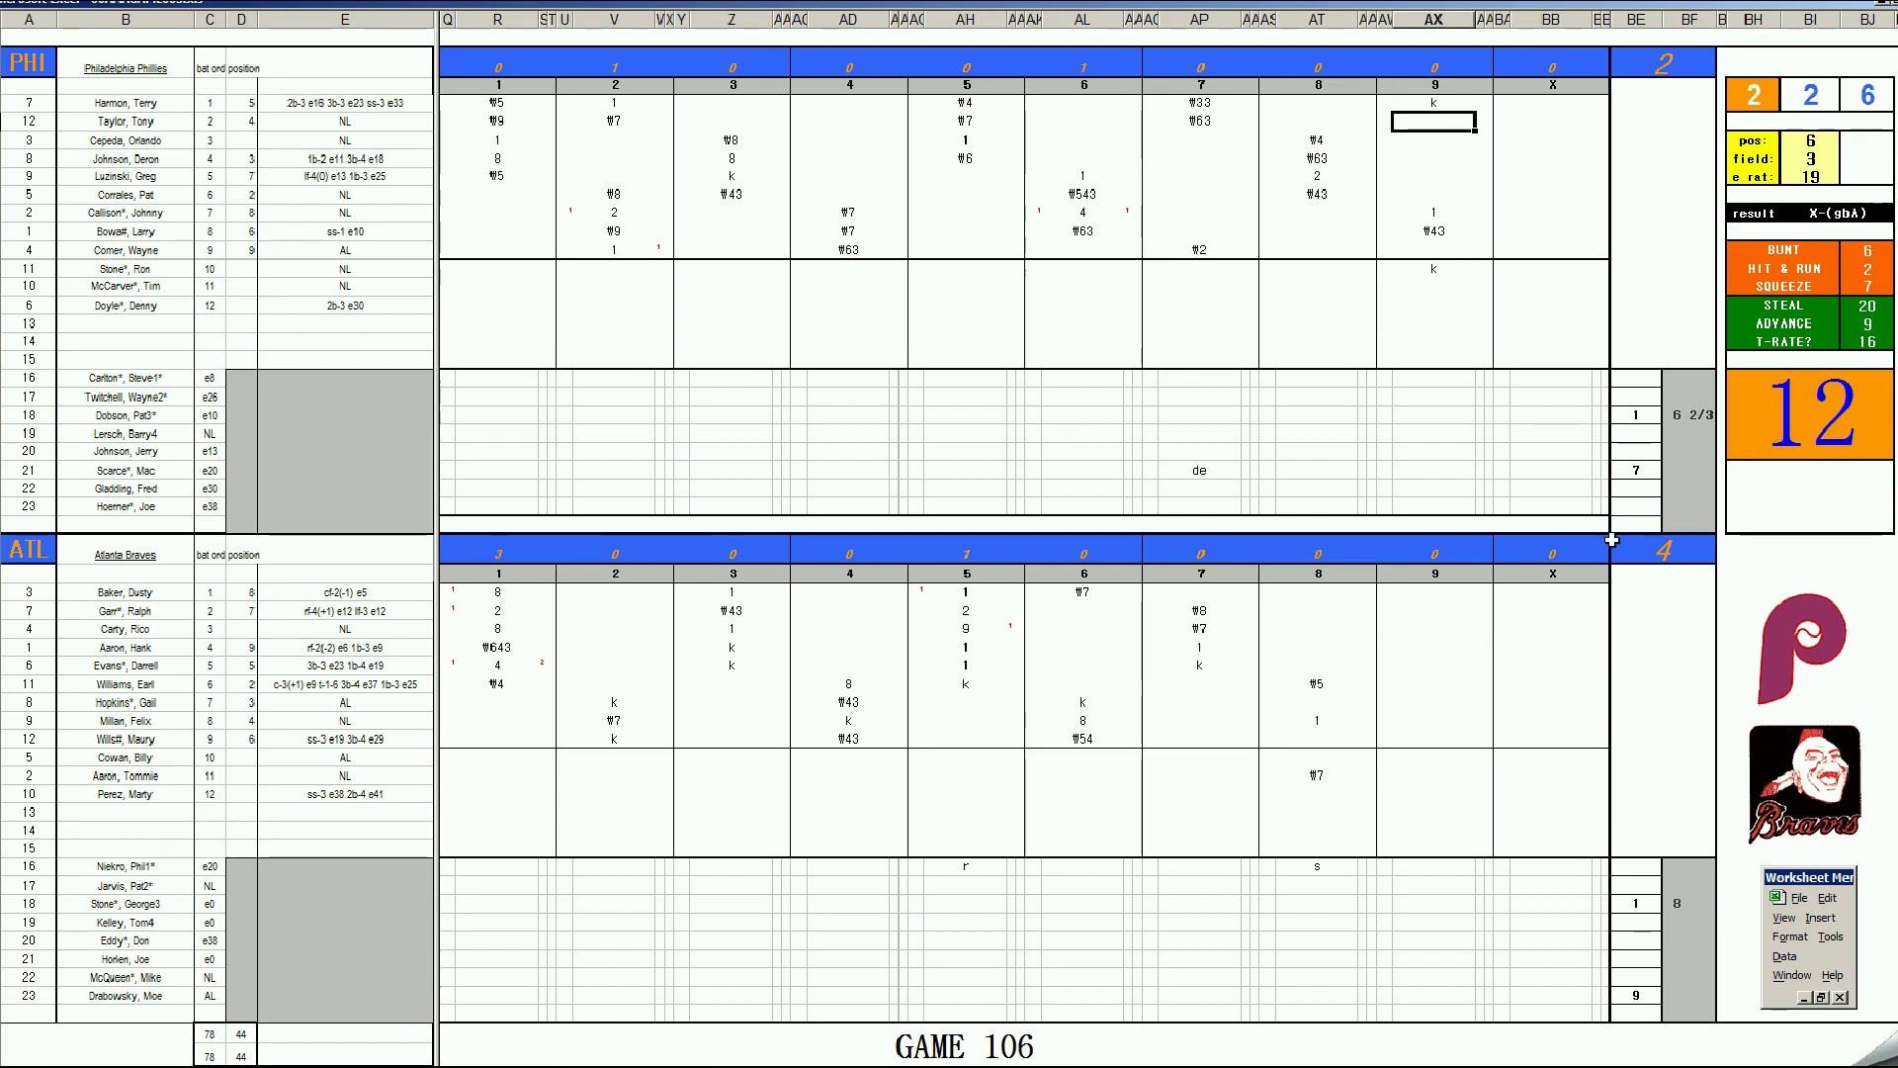
left_click(1689, 979)
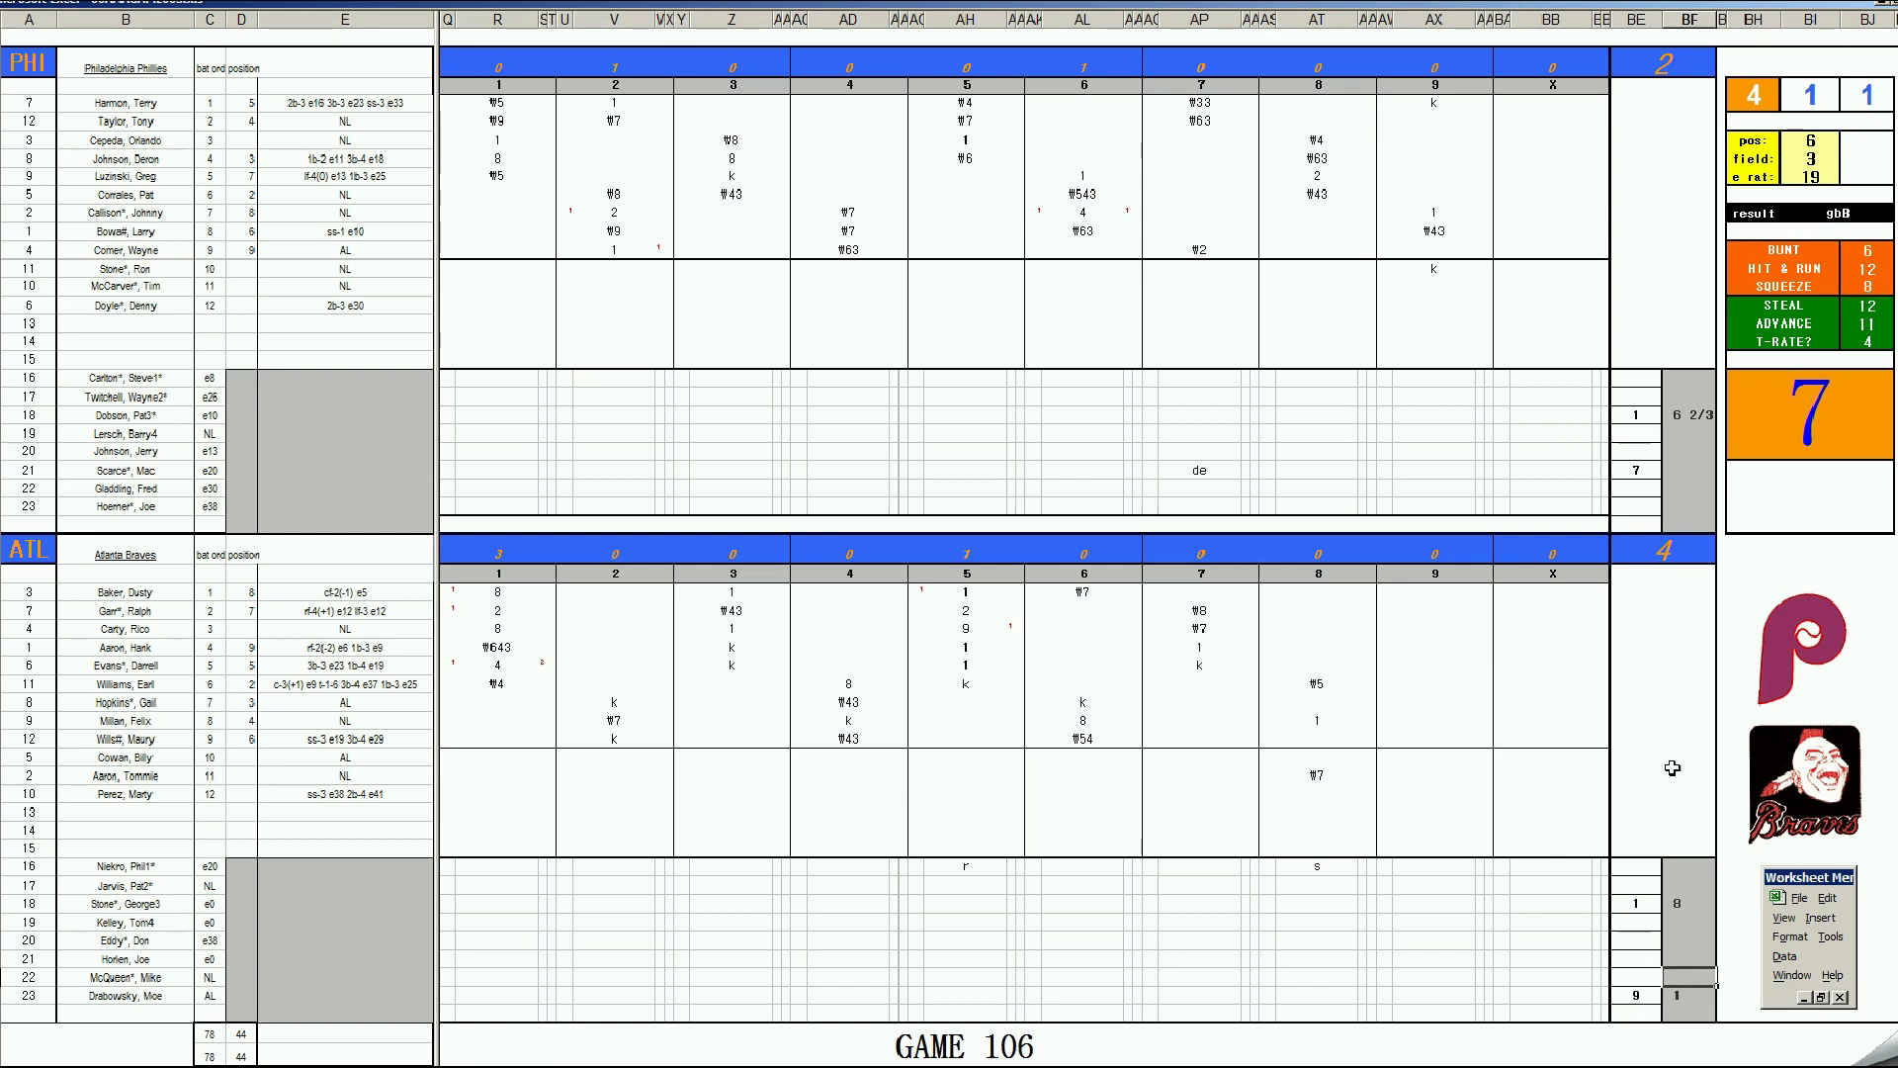
Step: Credit the Phillies reliever with +4/3 (1 1/3) innings, then run Ctrl+N to build the box score
left_click(1694, 469)
type("+4/")
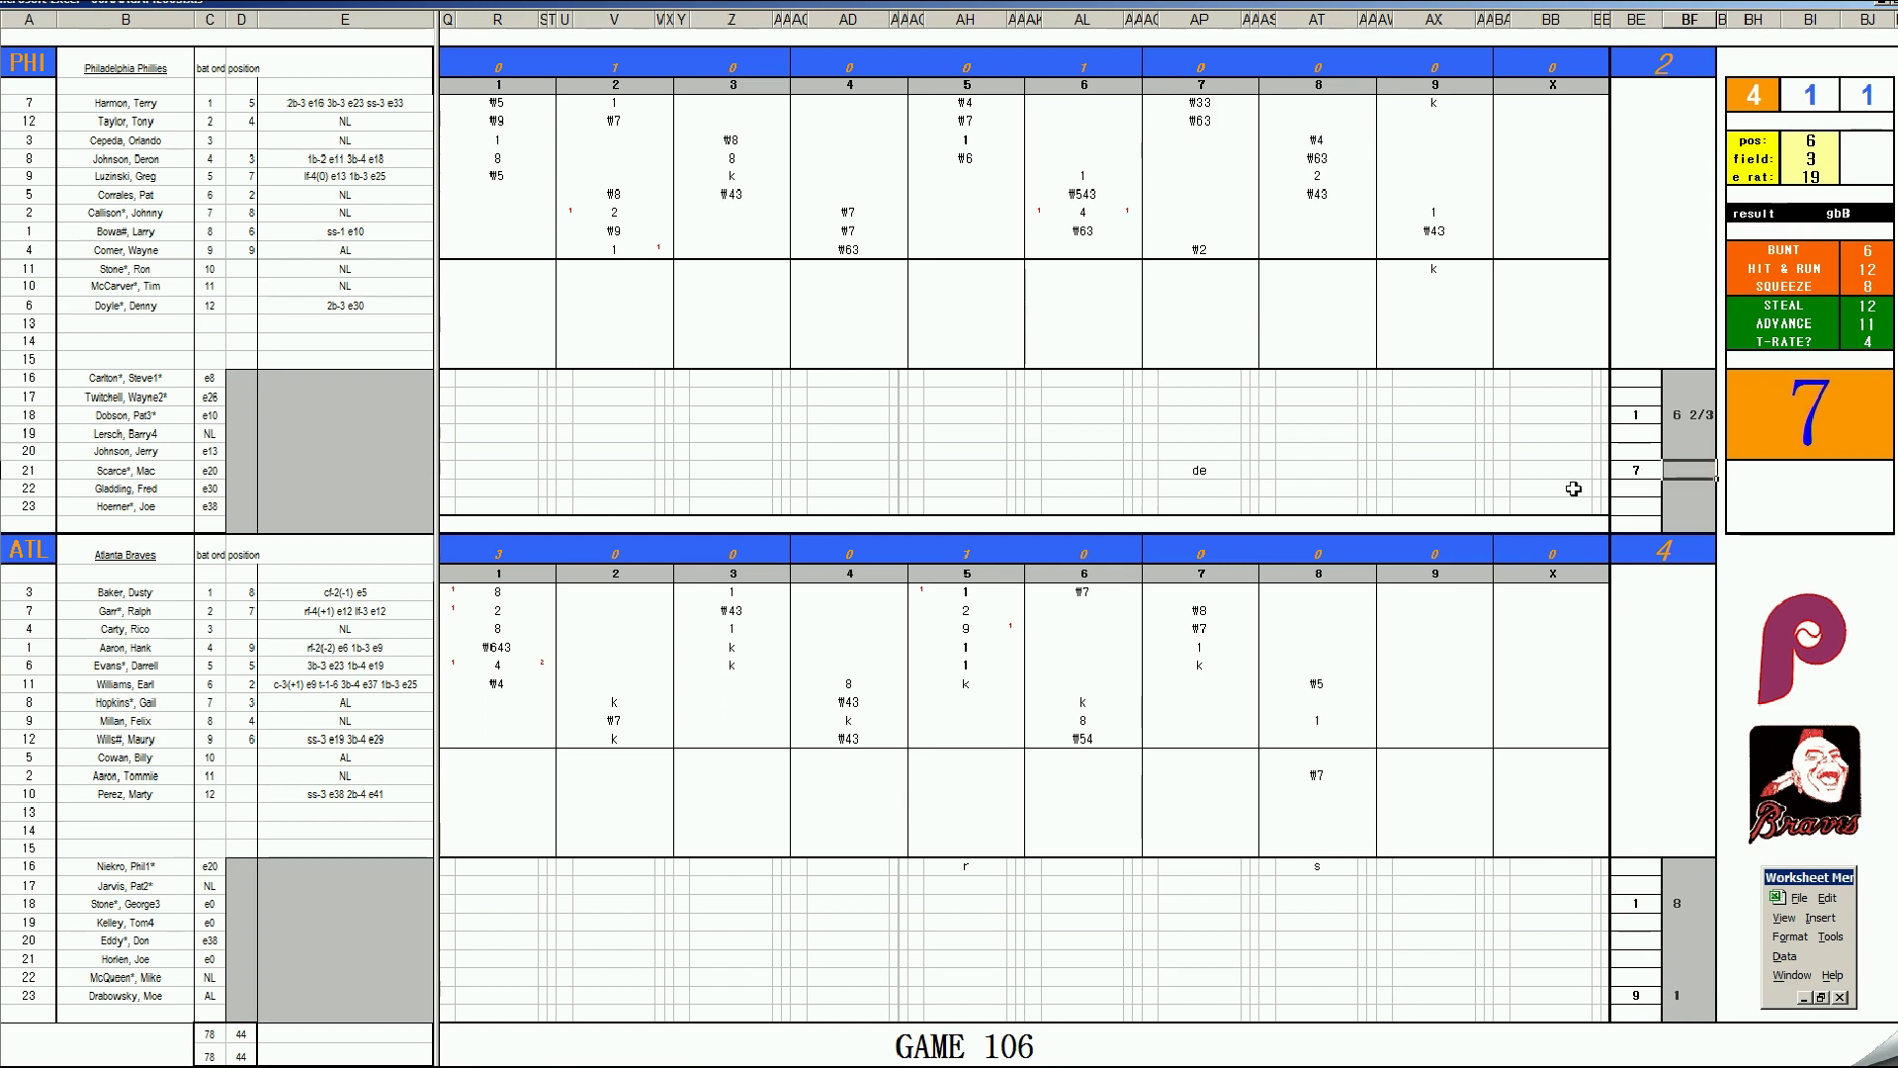
type("3")
key("Return")
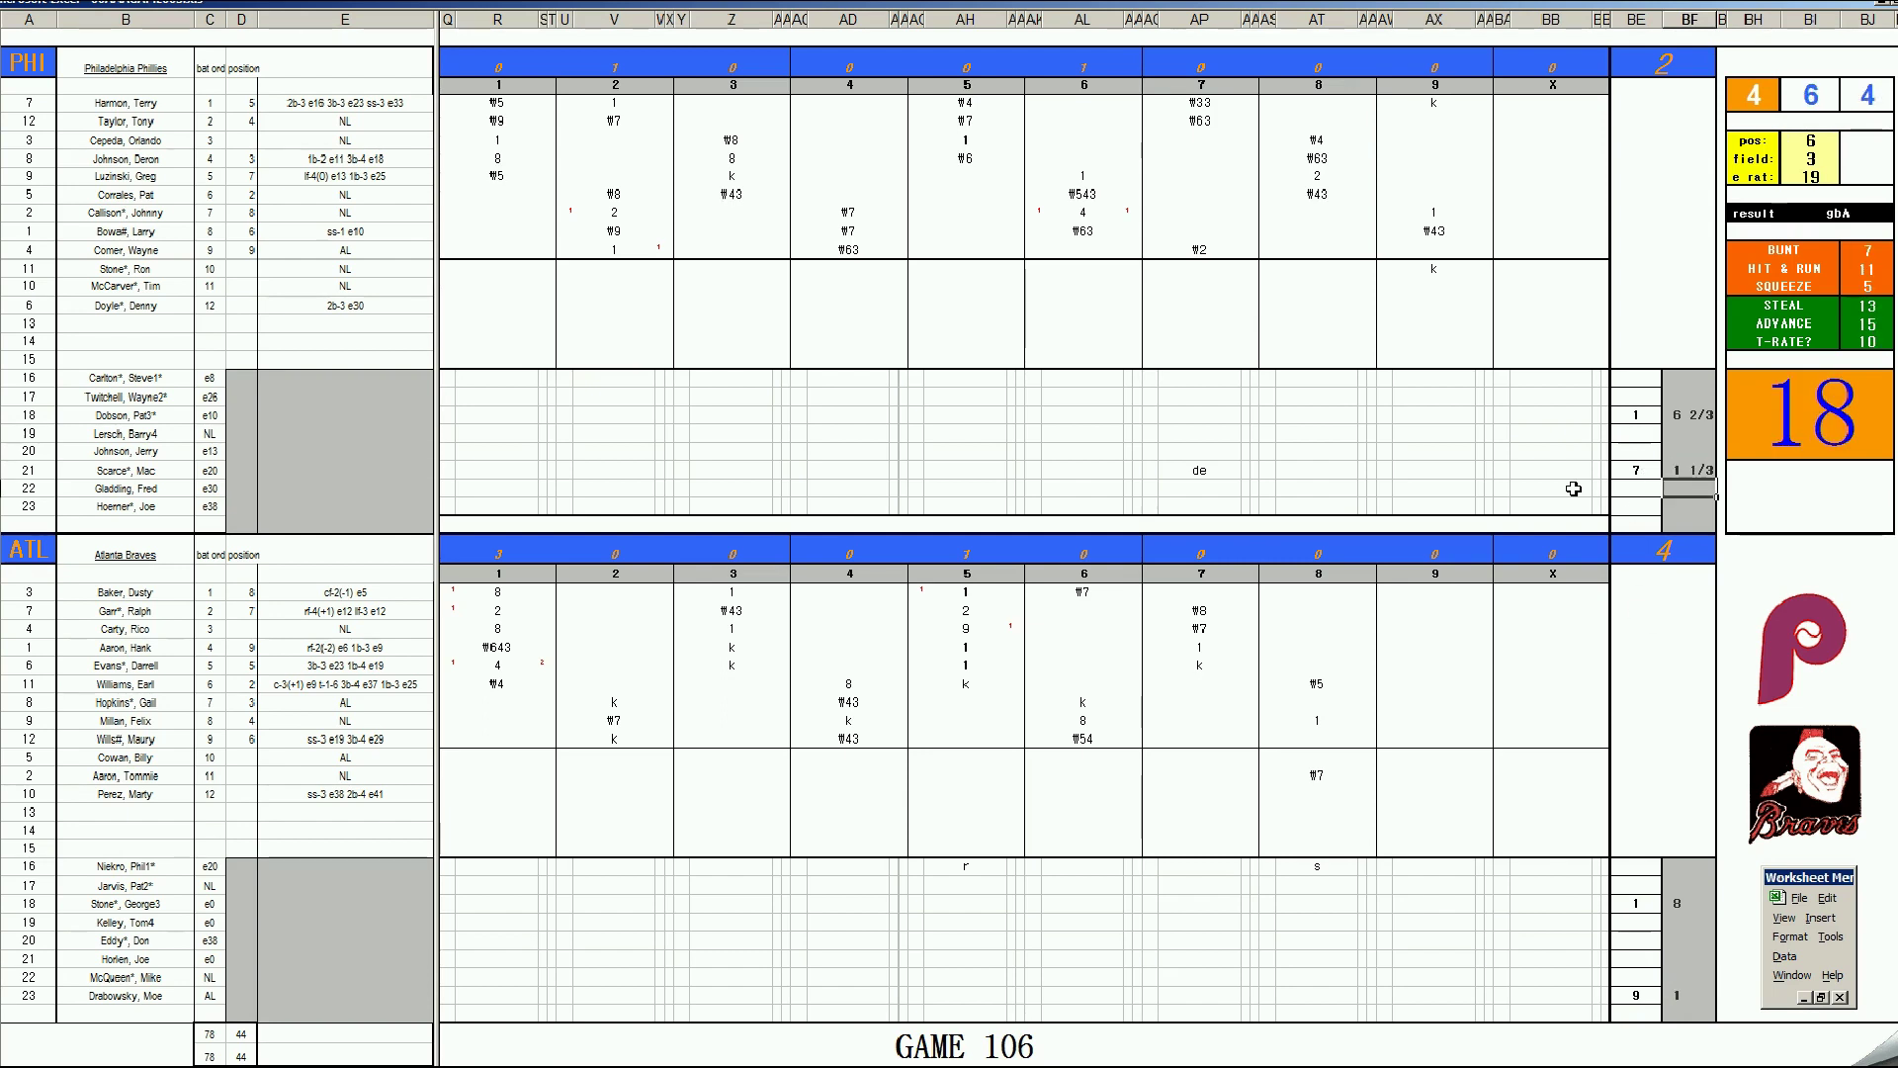
left_click(401, 798)
key("ctrl+n")
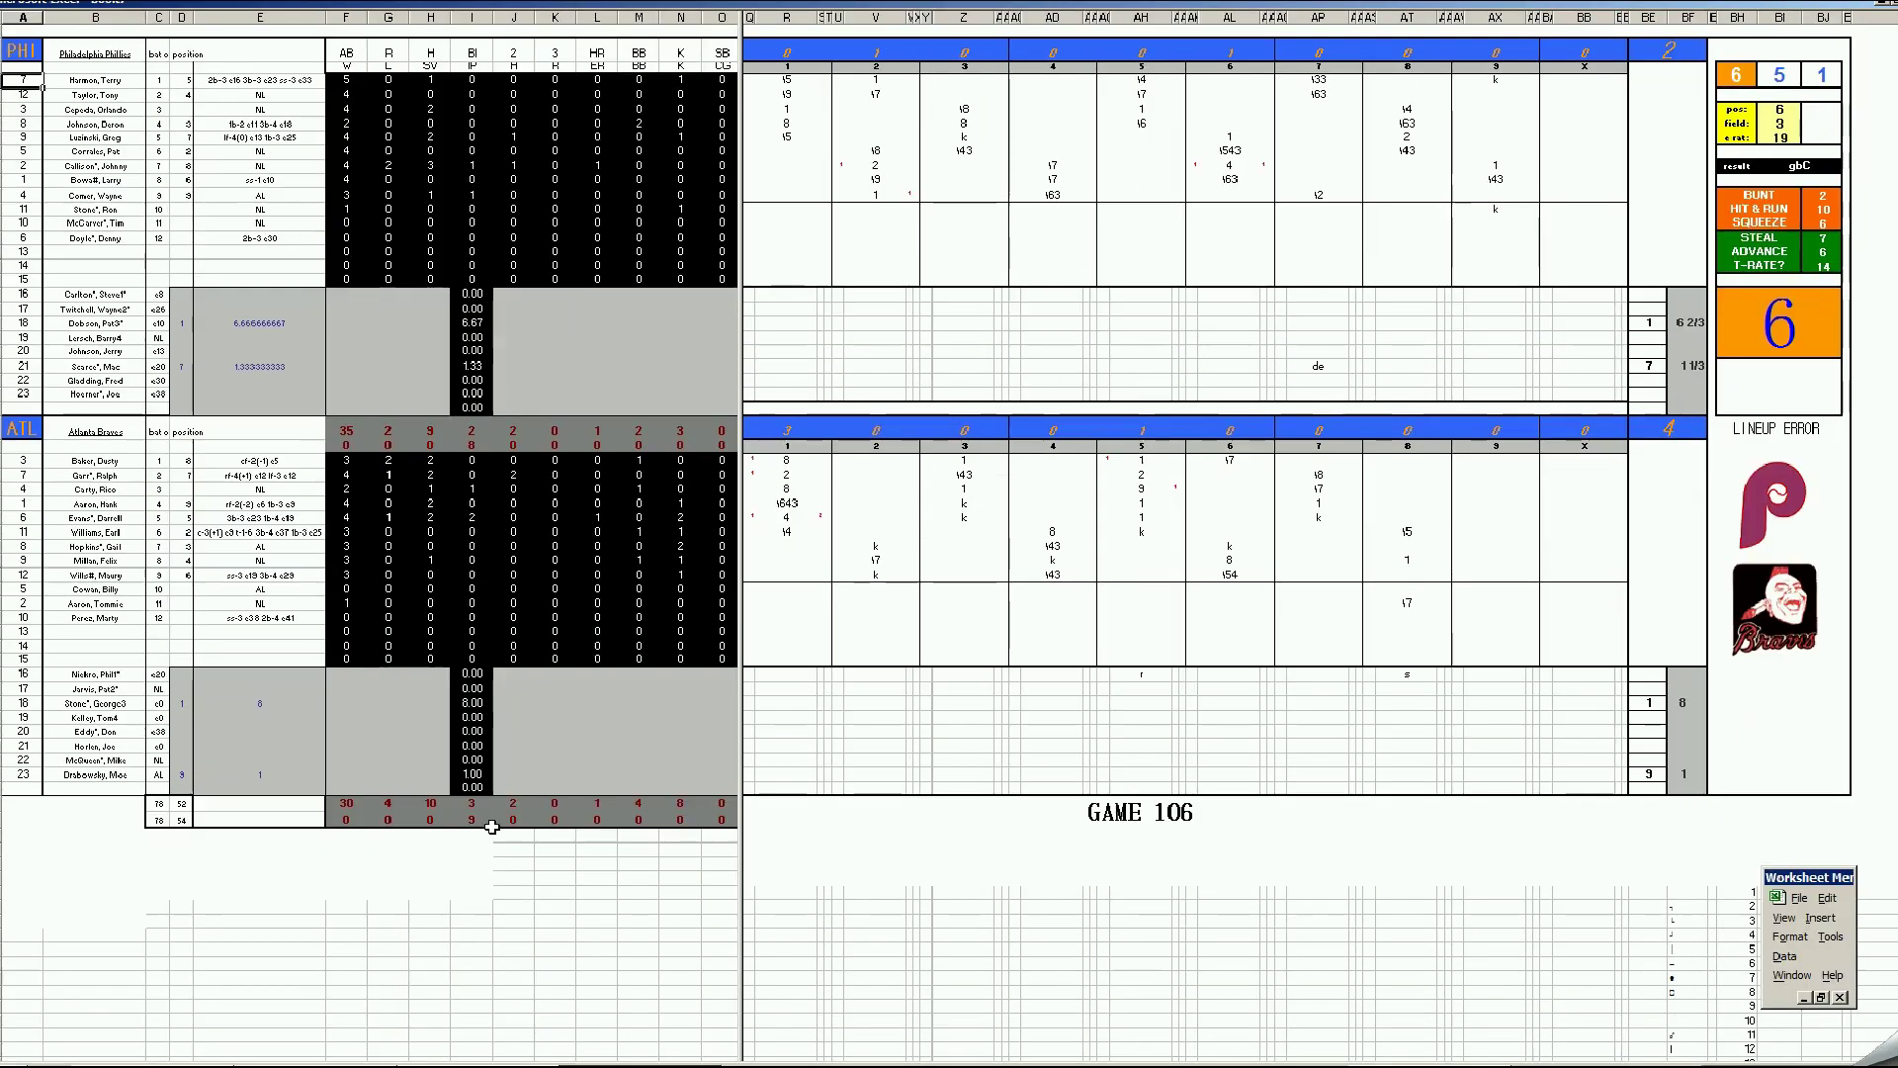
Step: Fill the Braves closer's line with the save and his hits and strikeouts (1, 1, 2)
left_click(333, 778)
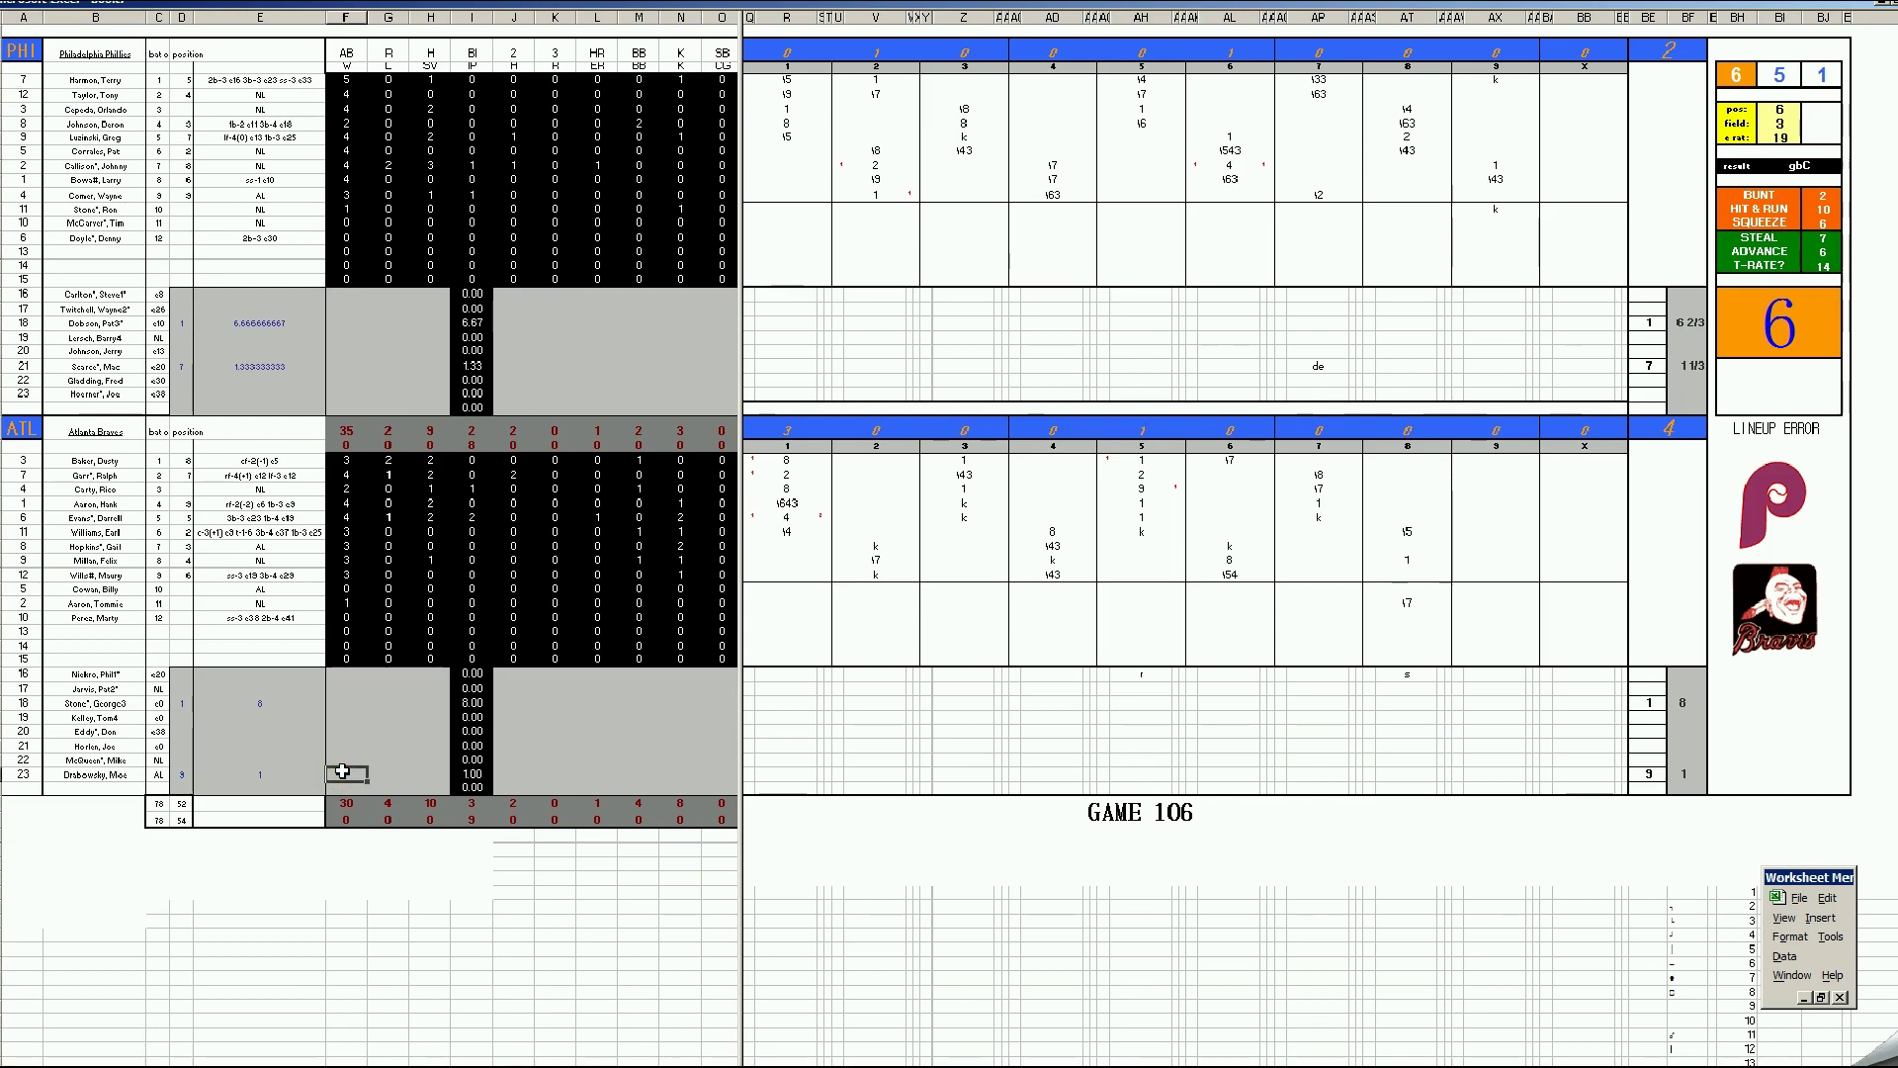
key("Right")
key("Right")
type("1")
key("Right")
key("Right")
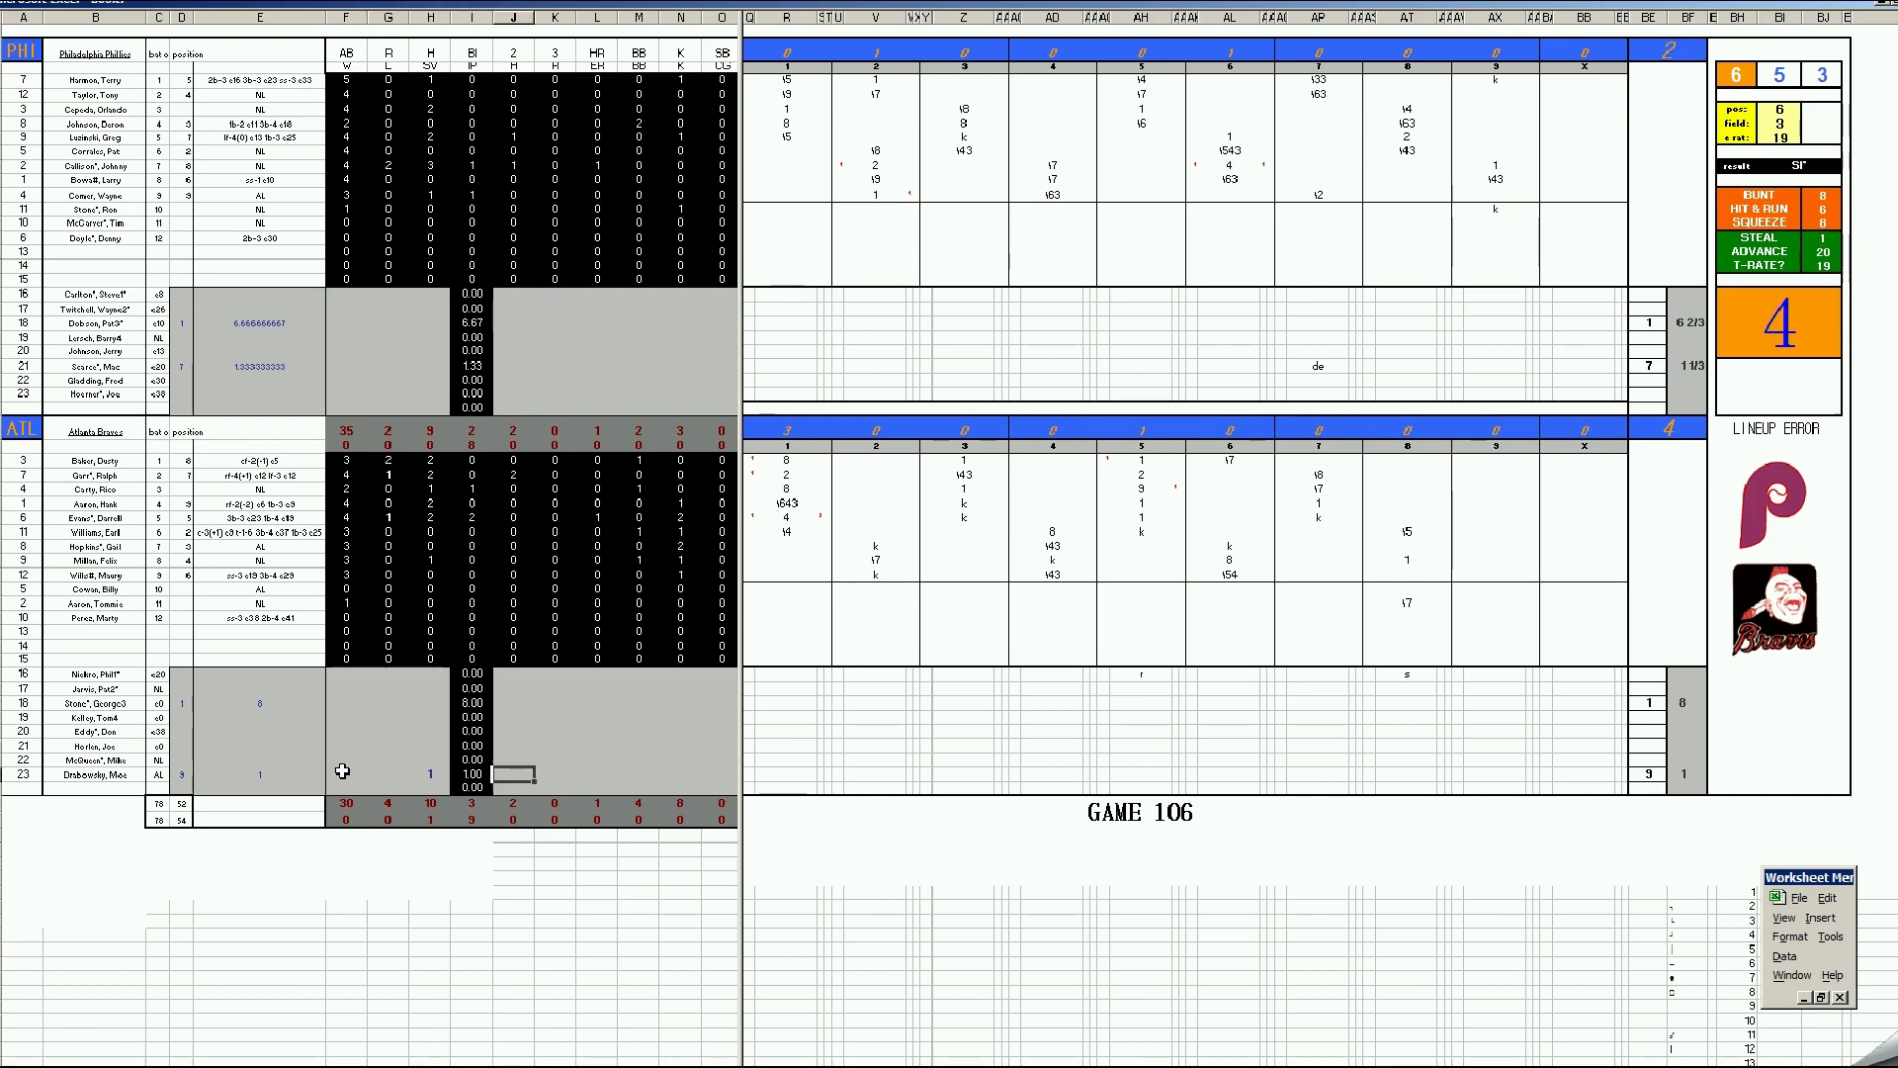
type("1")
key("Right")
key("Right")
key("Right")
key("Right")
type("2")
key("Left")
key("Left")
key("Left")
key("Left")
key("Left")
key("Up")
key("Up")
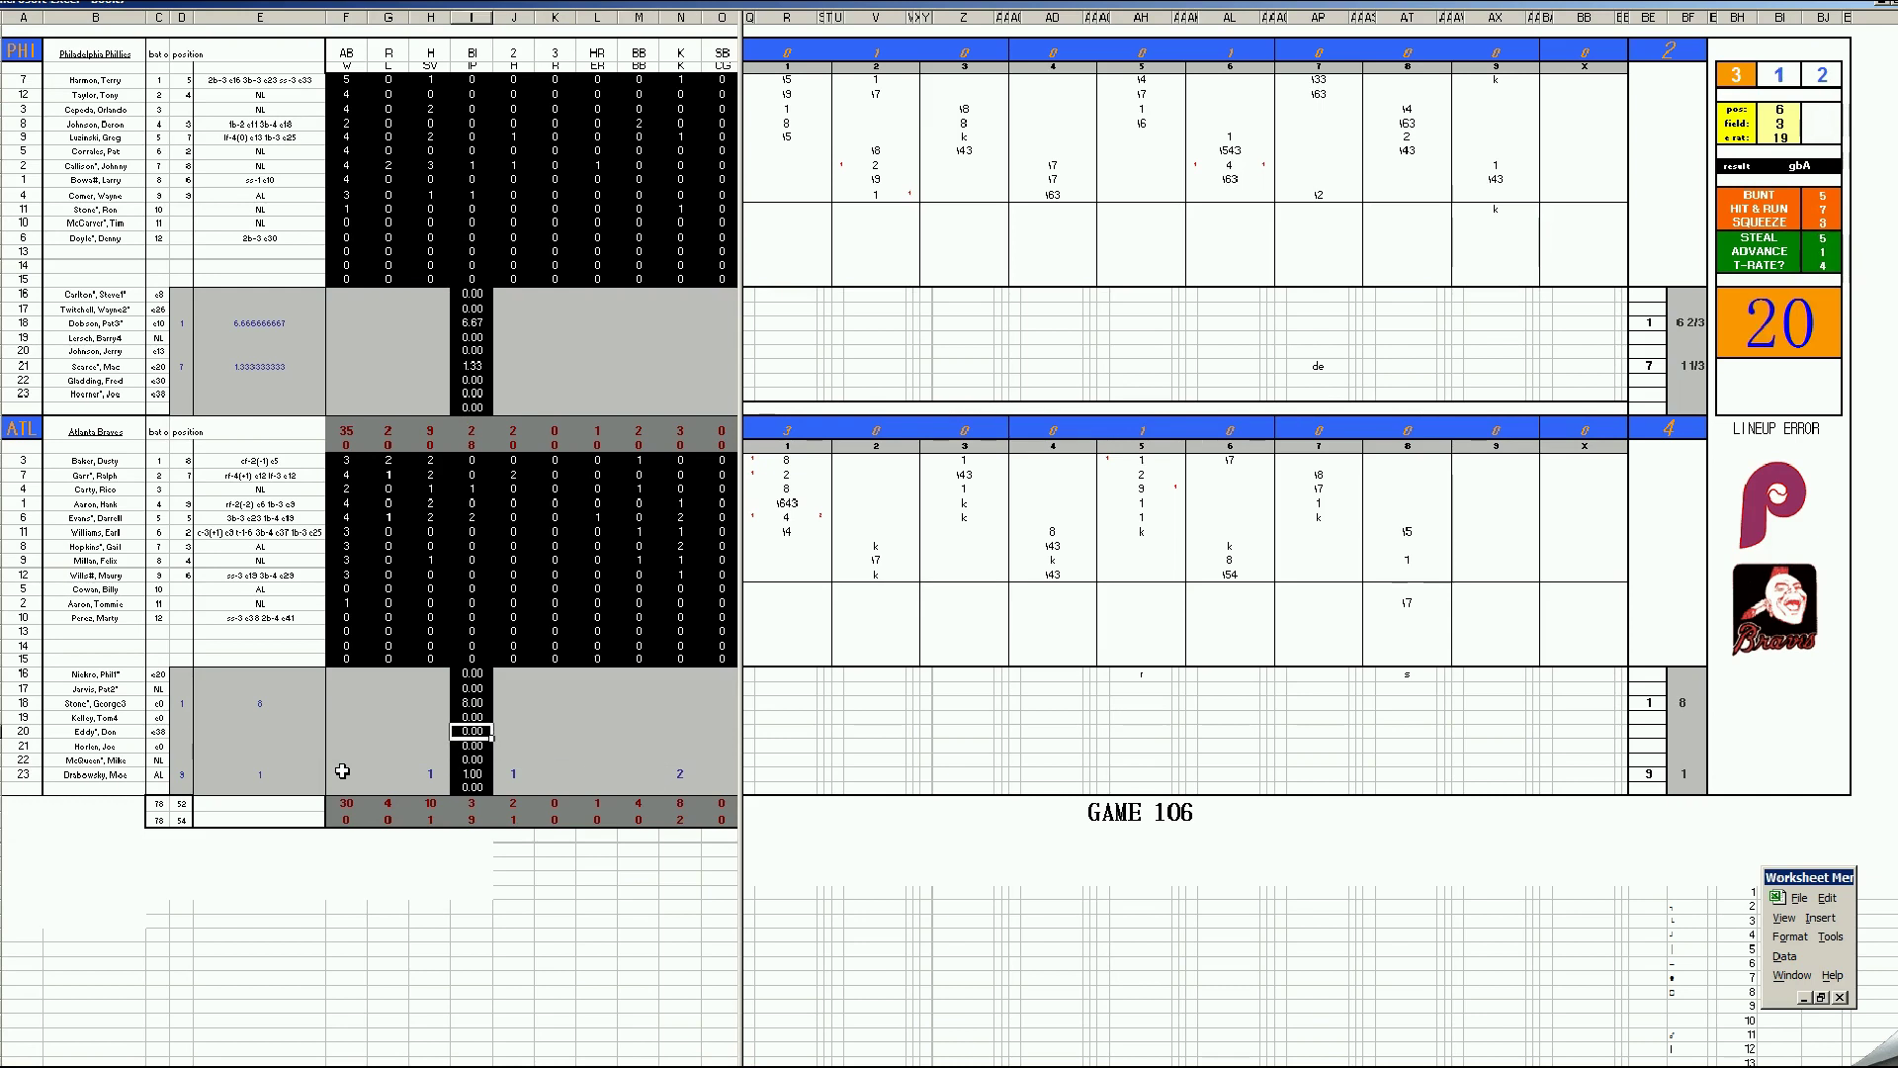
key("Up")
key("Up")
key("Up")
key("Left")
key("Left")
key("Left")
Step: Enter the Braves starter's win, 8 hits, 2 runs, 2 earned runs, walks and strikeouts
type("1")
key("Right")
key("Right")
key("Right")
key("Right")
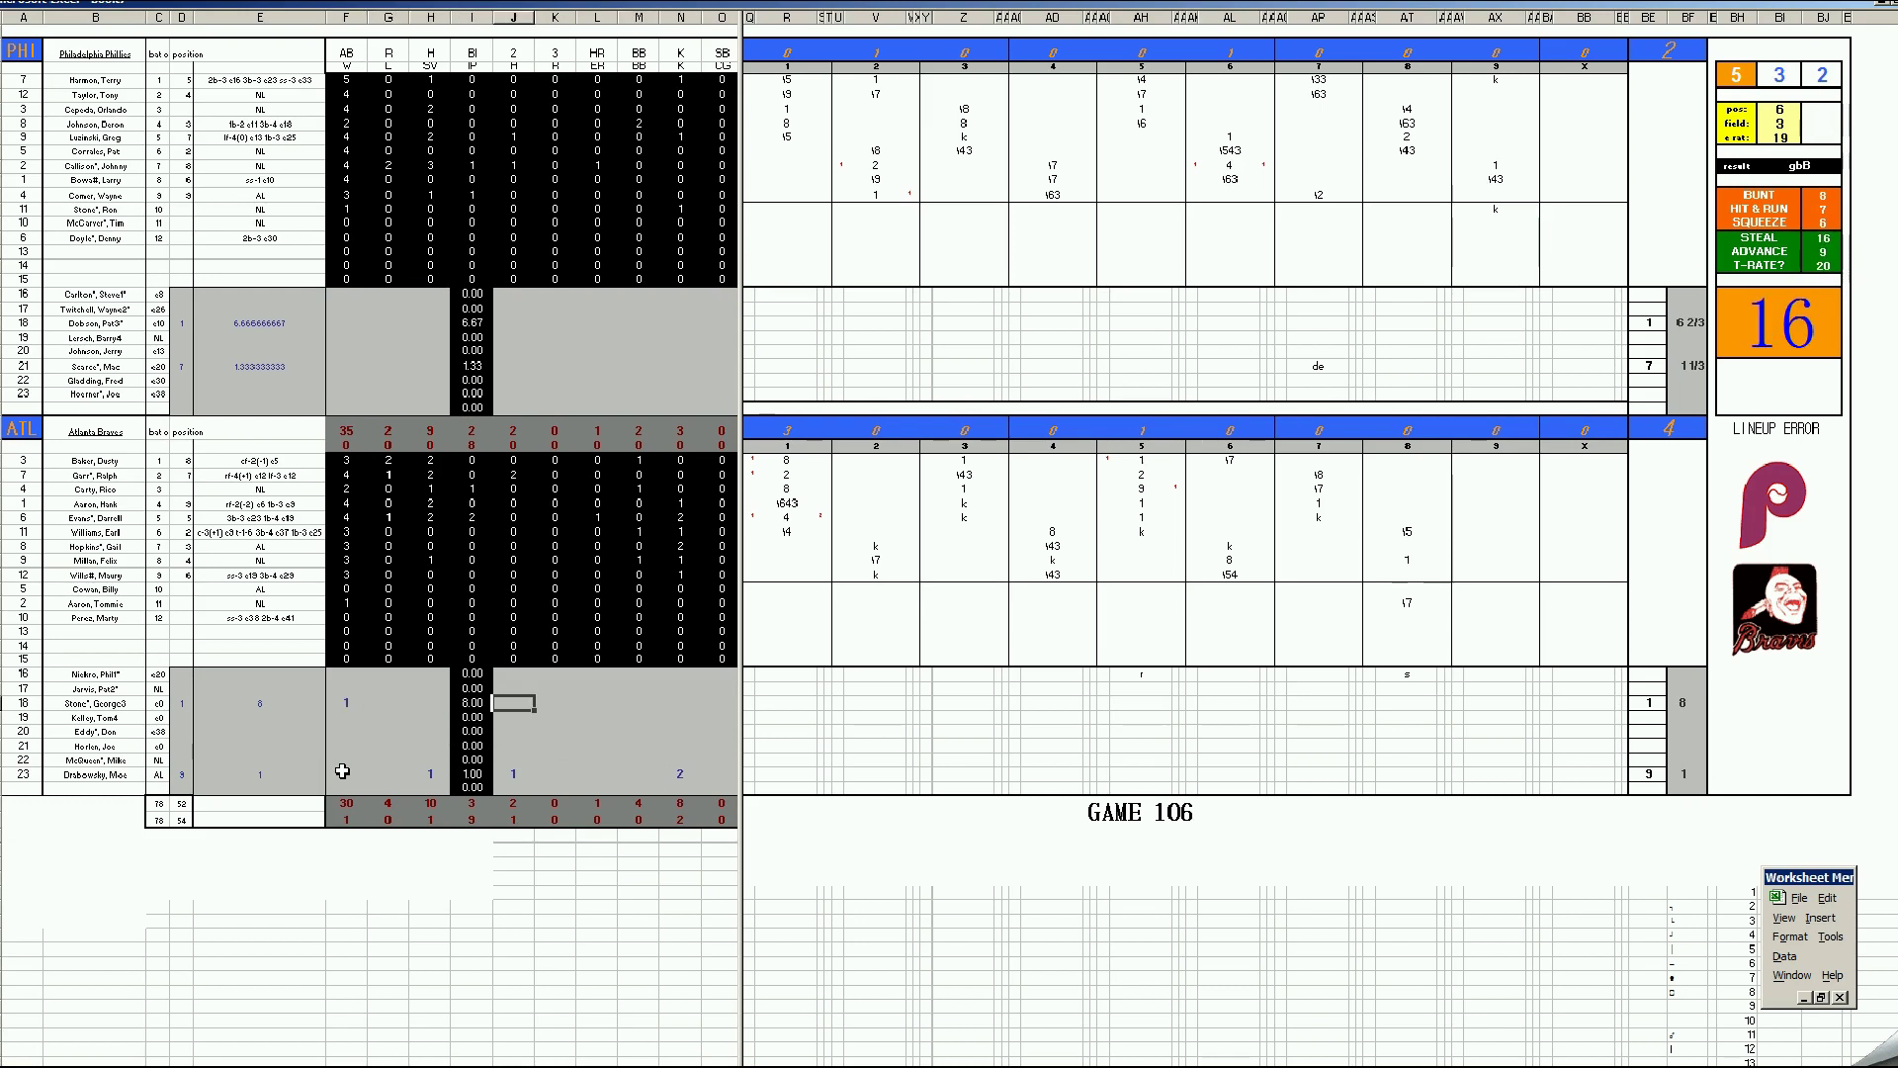
type("8")
key("Right")
type("2")
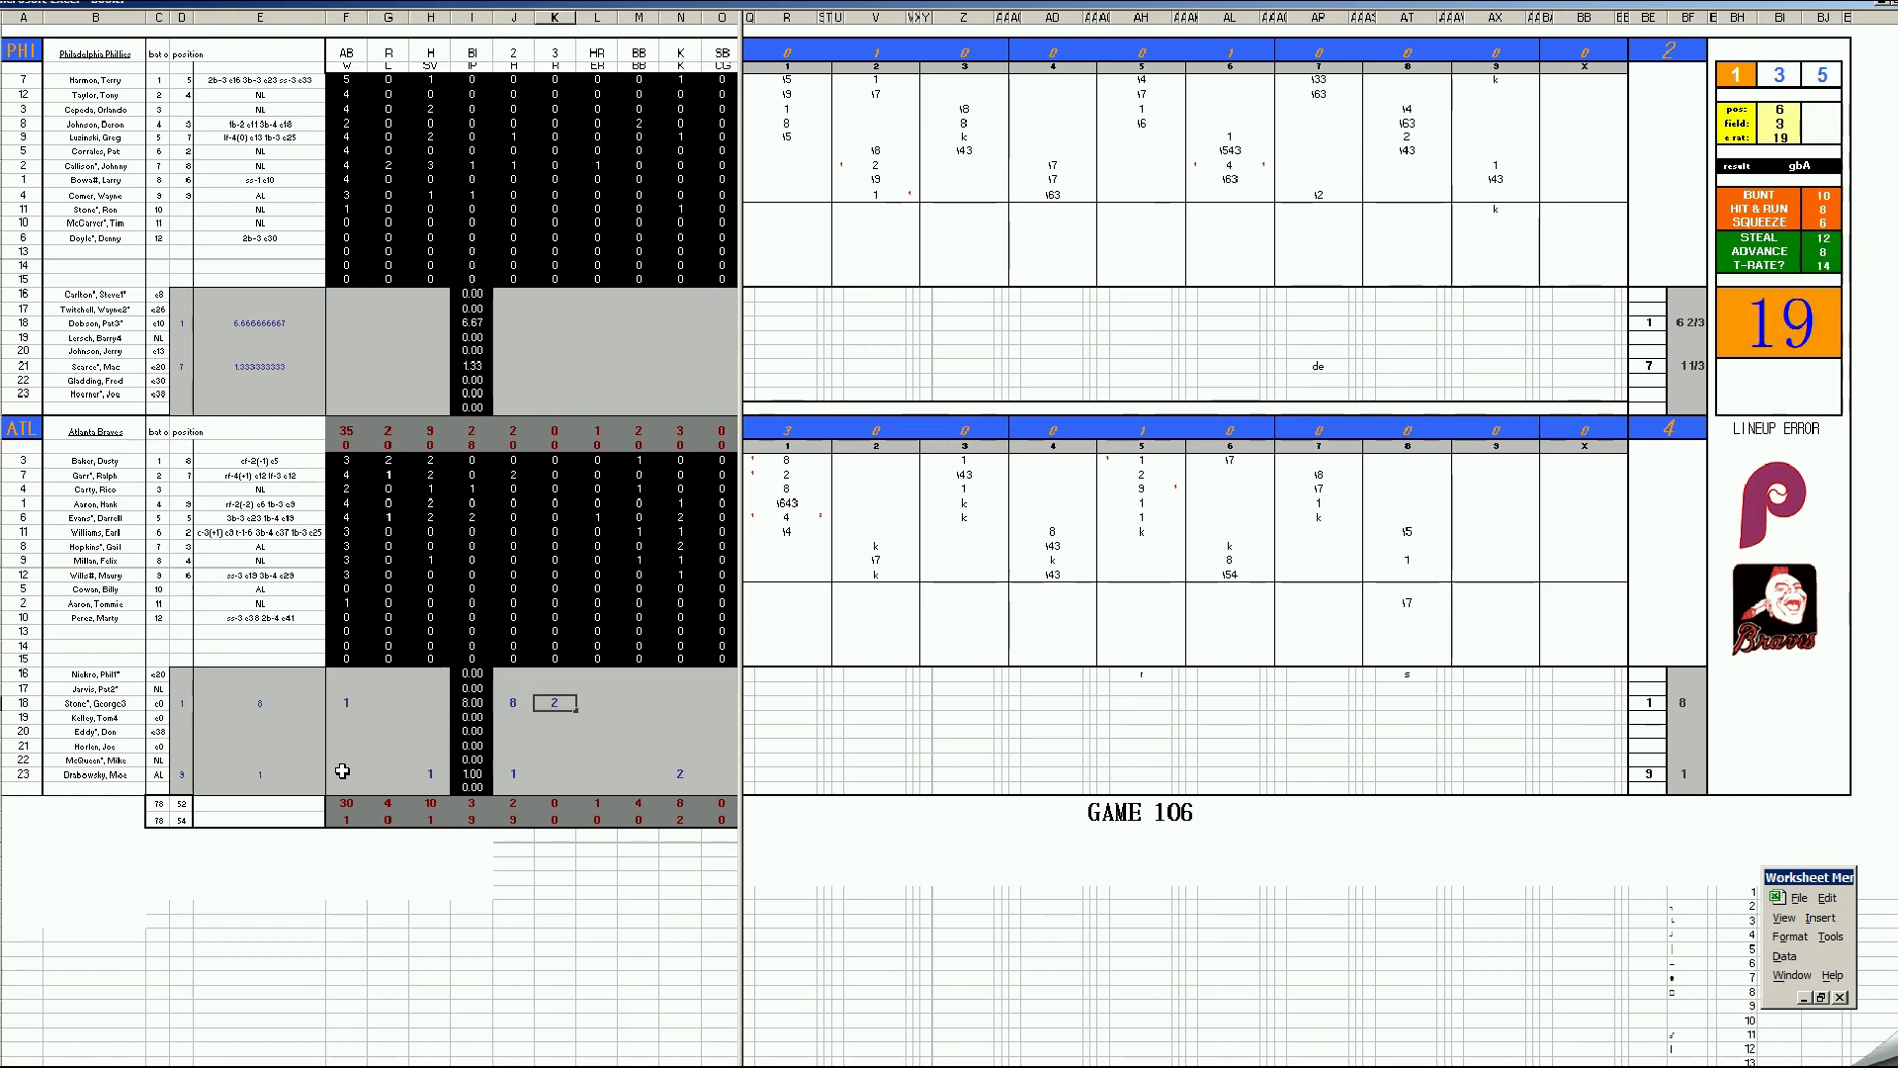
key("Right")
type("2")
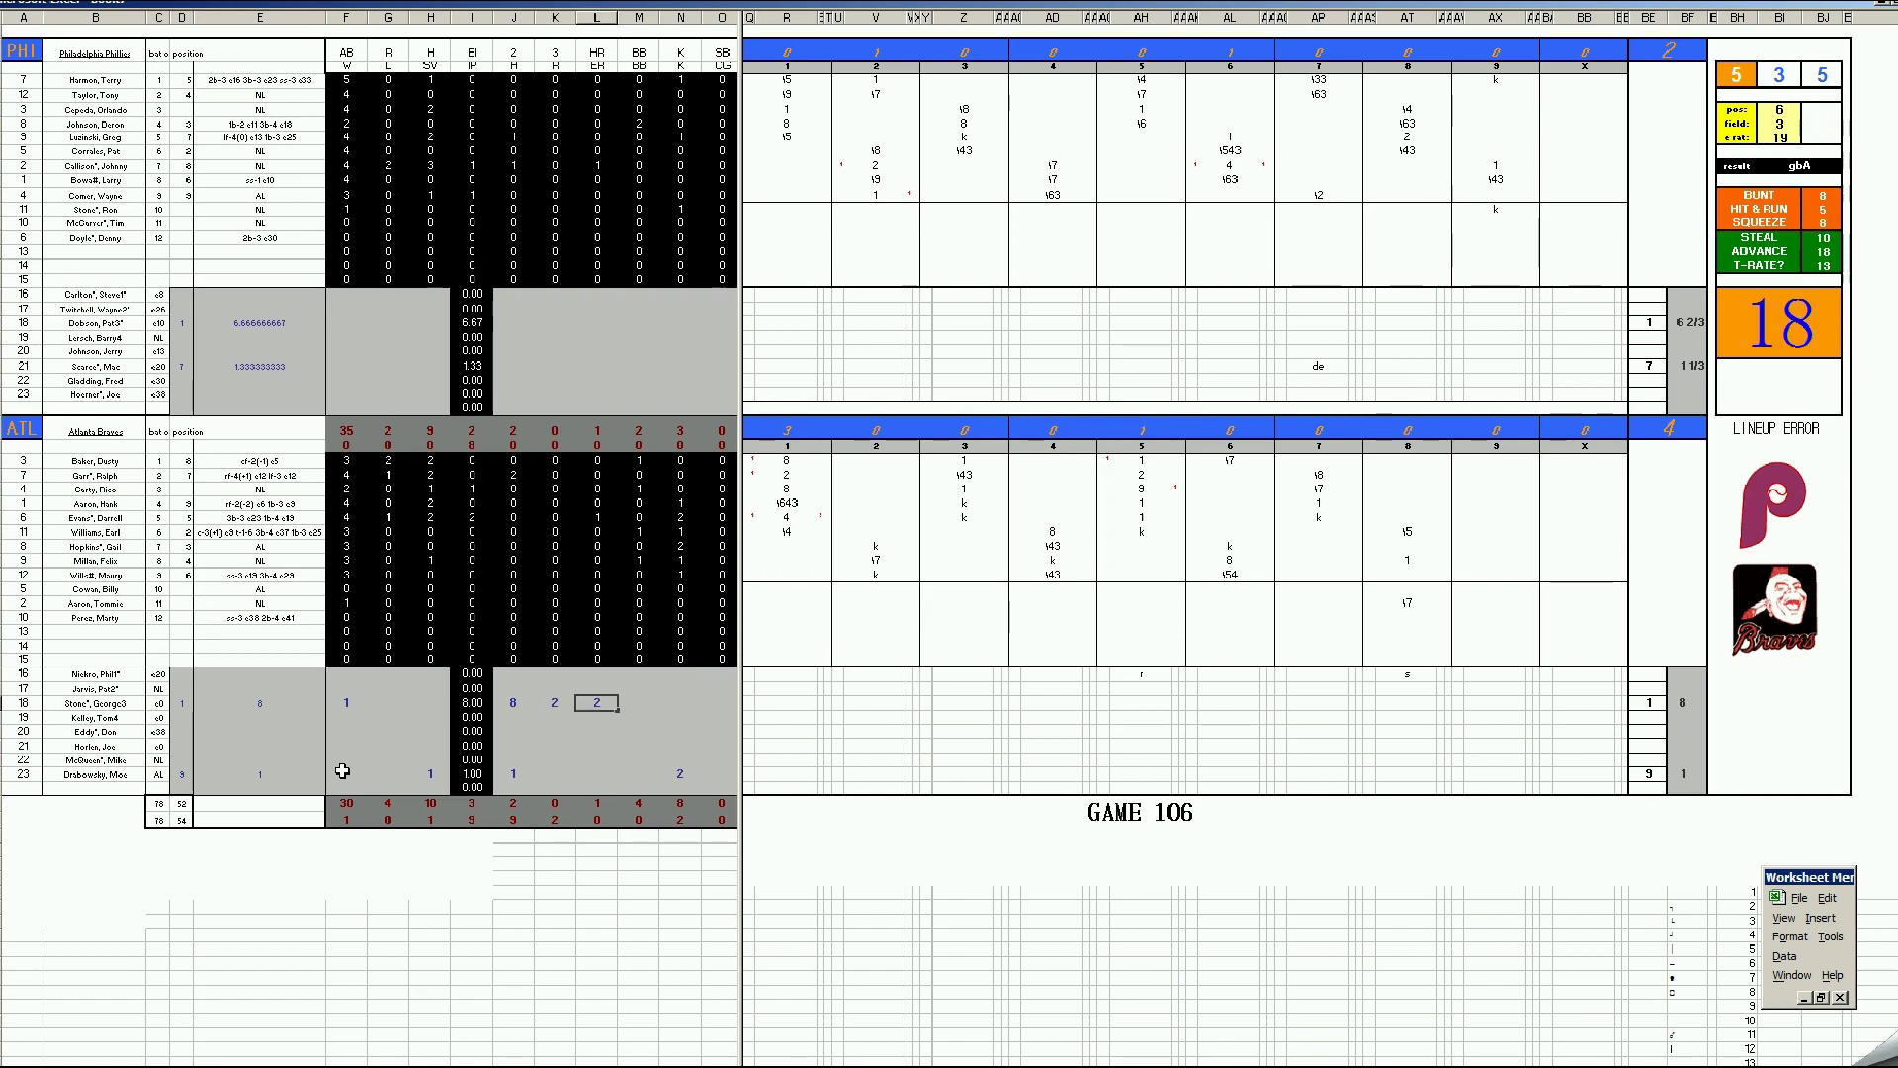
key("Right")
type("2")
key("Right")
type("1")
key("Up")
key("Up")
key("Up")
key("Up")
key("Up")
key("Up")
key("Up")
key("Up")
key("Up")
key("Up")
key("Up")
key("Up")
key("Up")
key("Up")
key("Up")
key("Up")
key("Up")
key("Up")
key("Up")
key("Up")
key("Left")
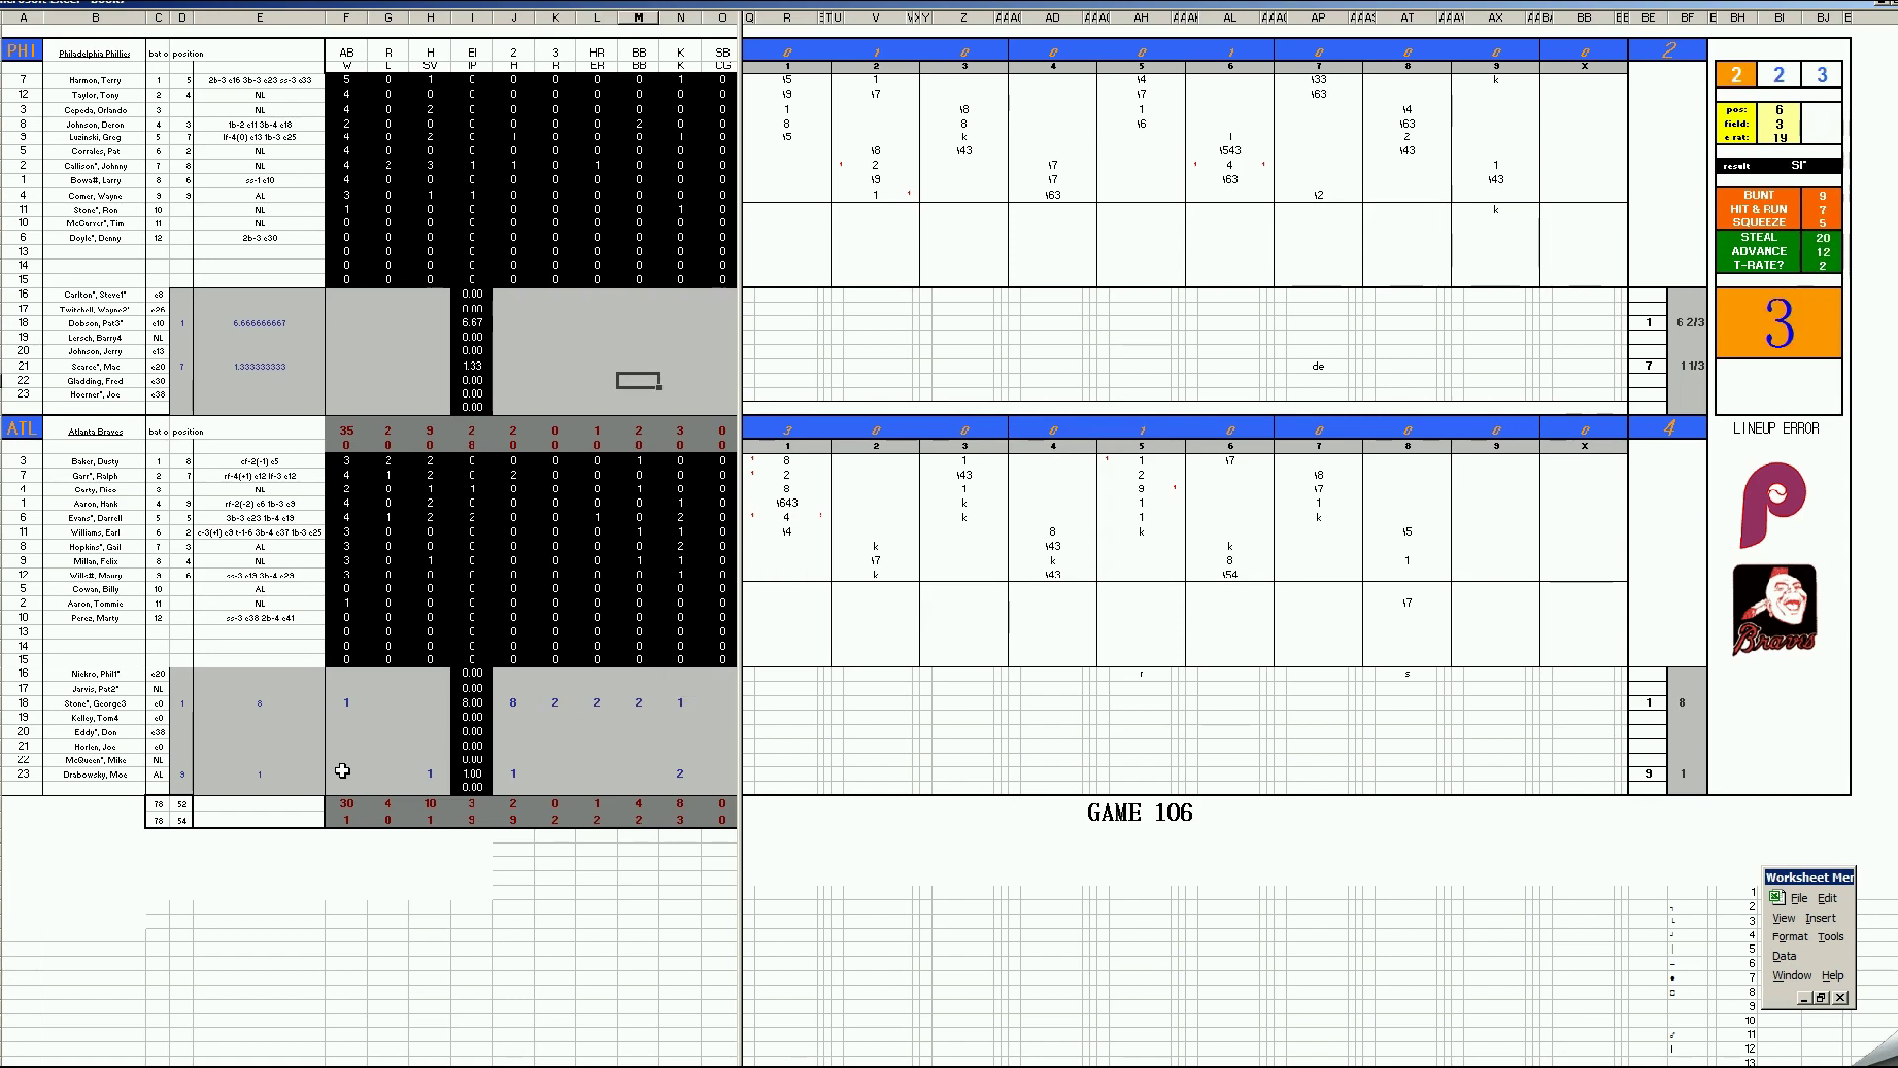
Step: Give the Phillies reliever 1 hit and 1 strikeout
key("Left")
key("Left")
key("Left")
key("Up")
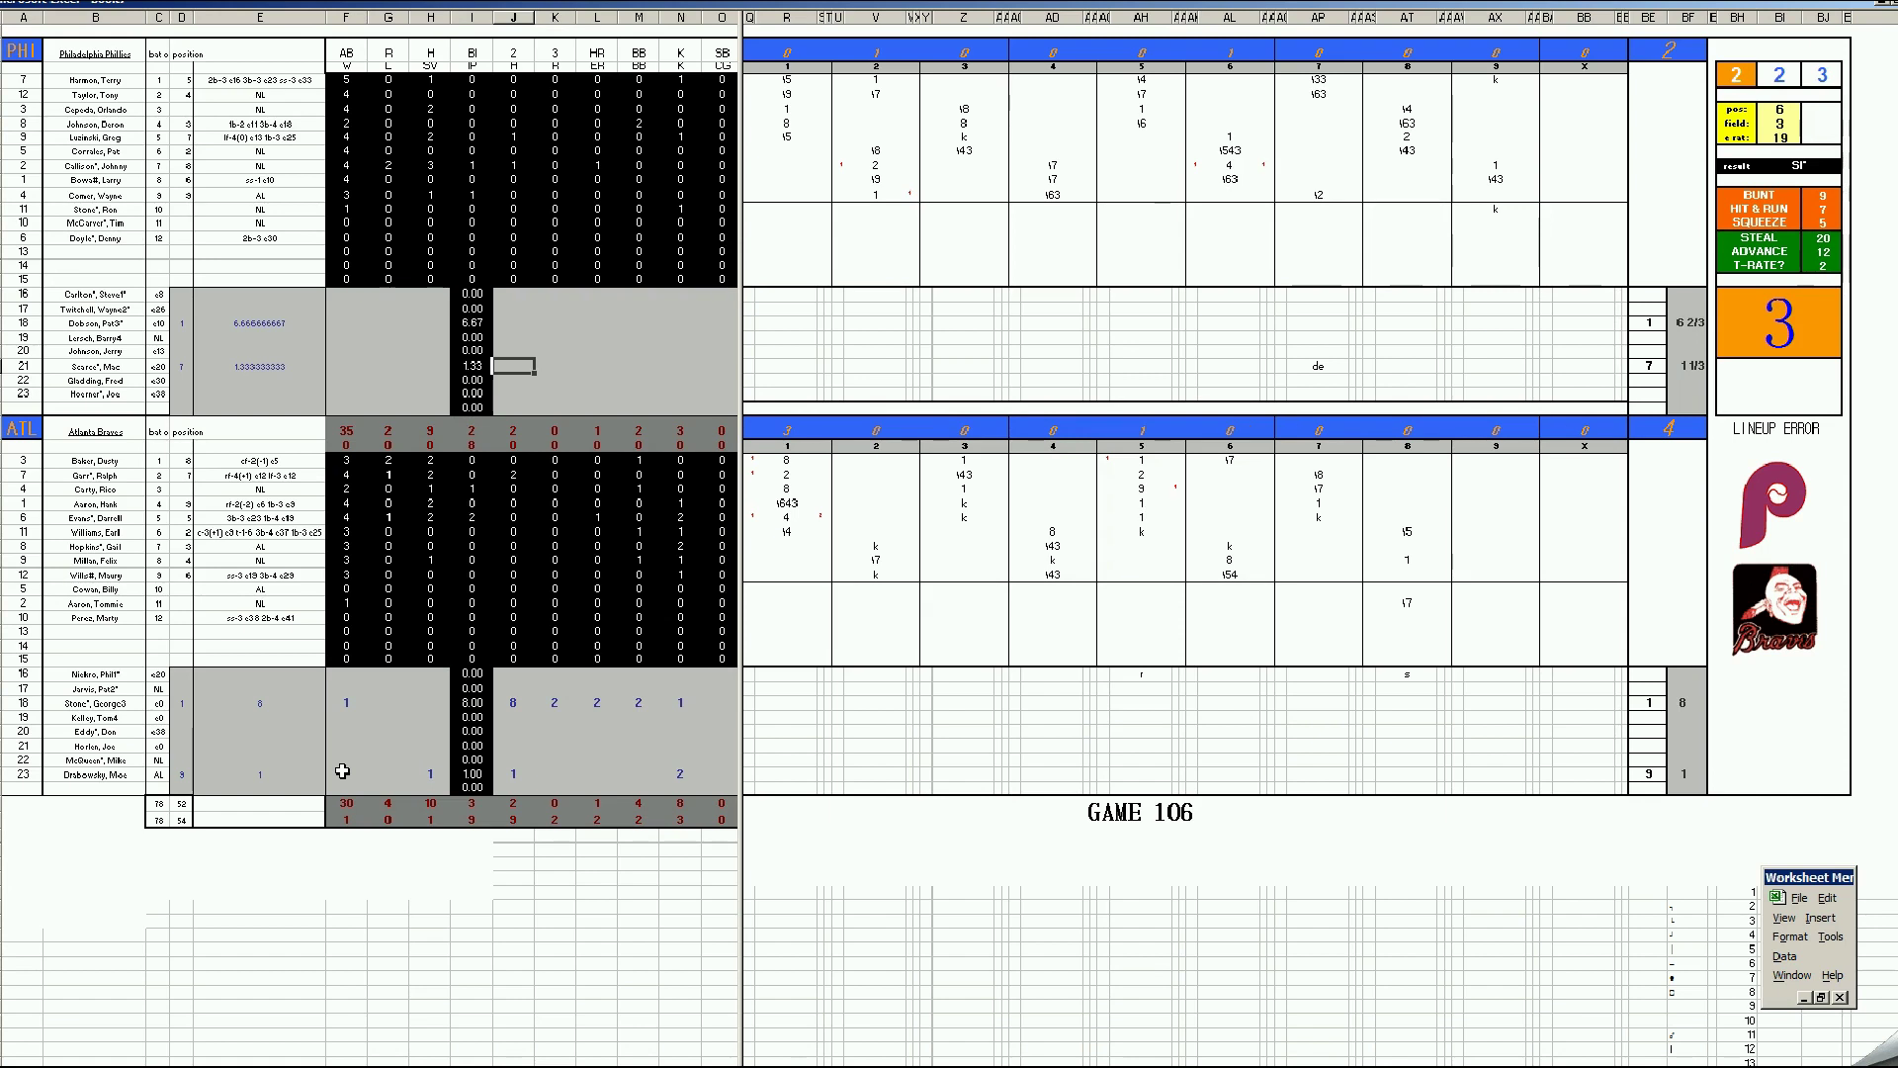
type("1")
key("Right")
key("Right")
key("Right")
key("Right")
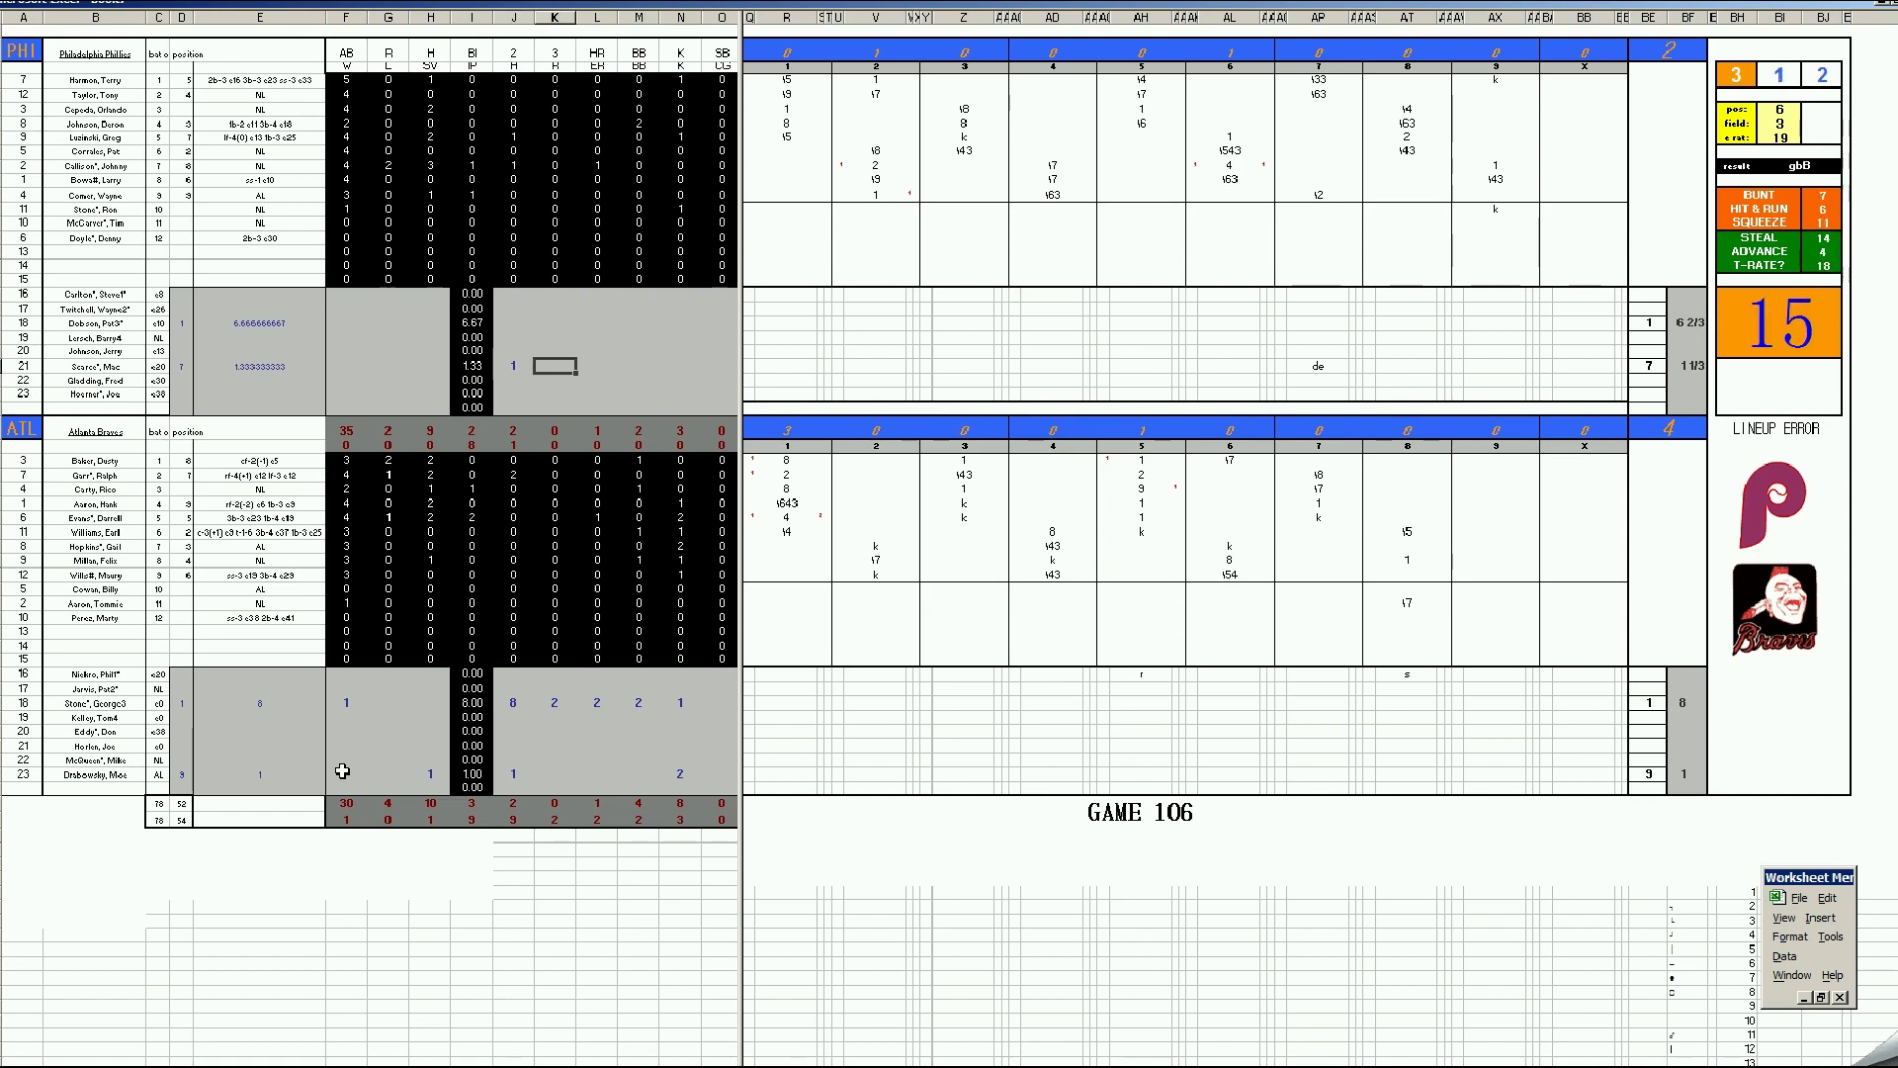
type("1")
key("Left")
key("Left")
key("Up")
key("Up")
key("Up")
Step: Charge the Phillies starter with the loss: 9 H, 4 R, 4 ER, 4 BB, 7 K
key("Left")
key("Left")
key("Left")
key("Left")
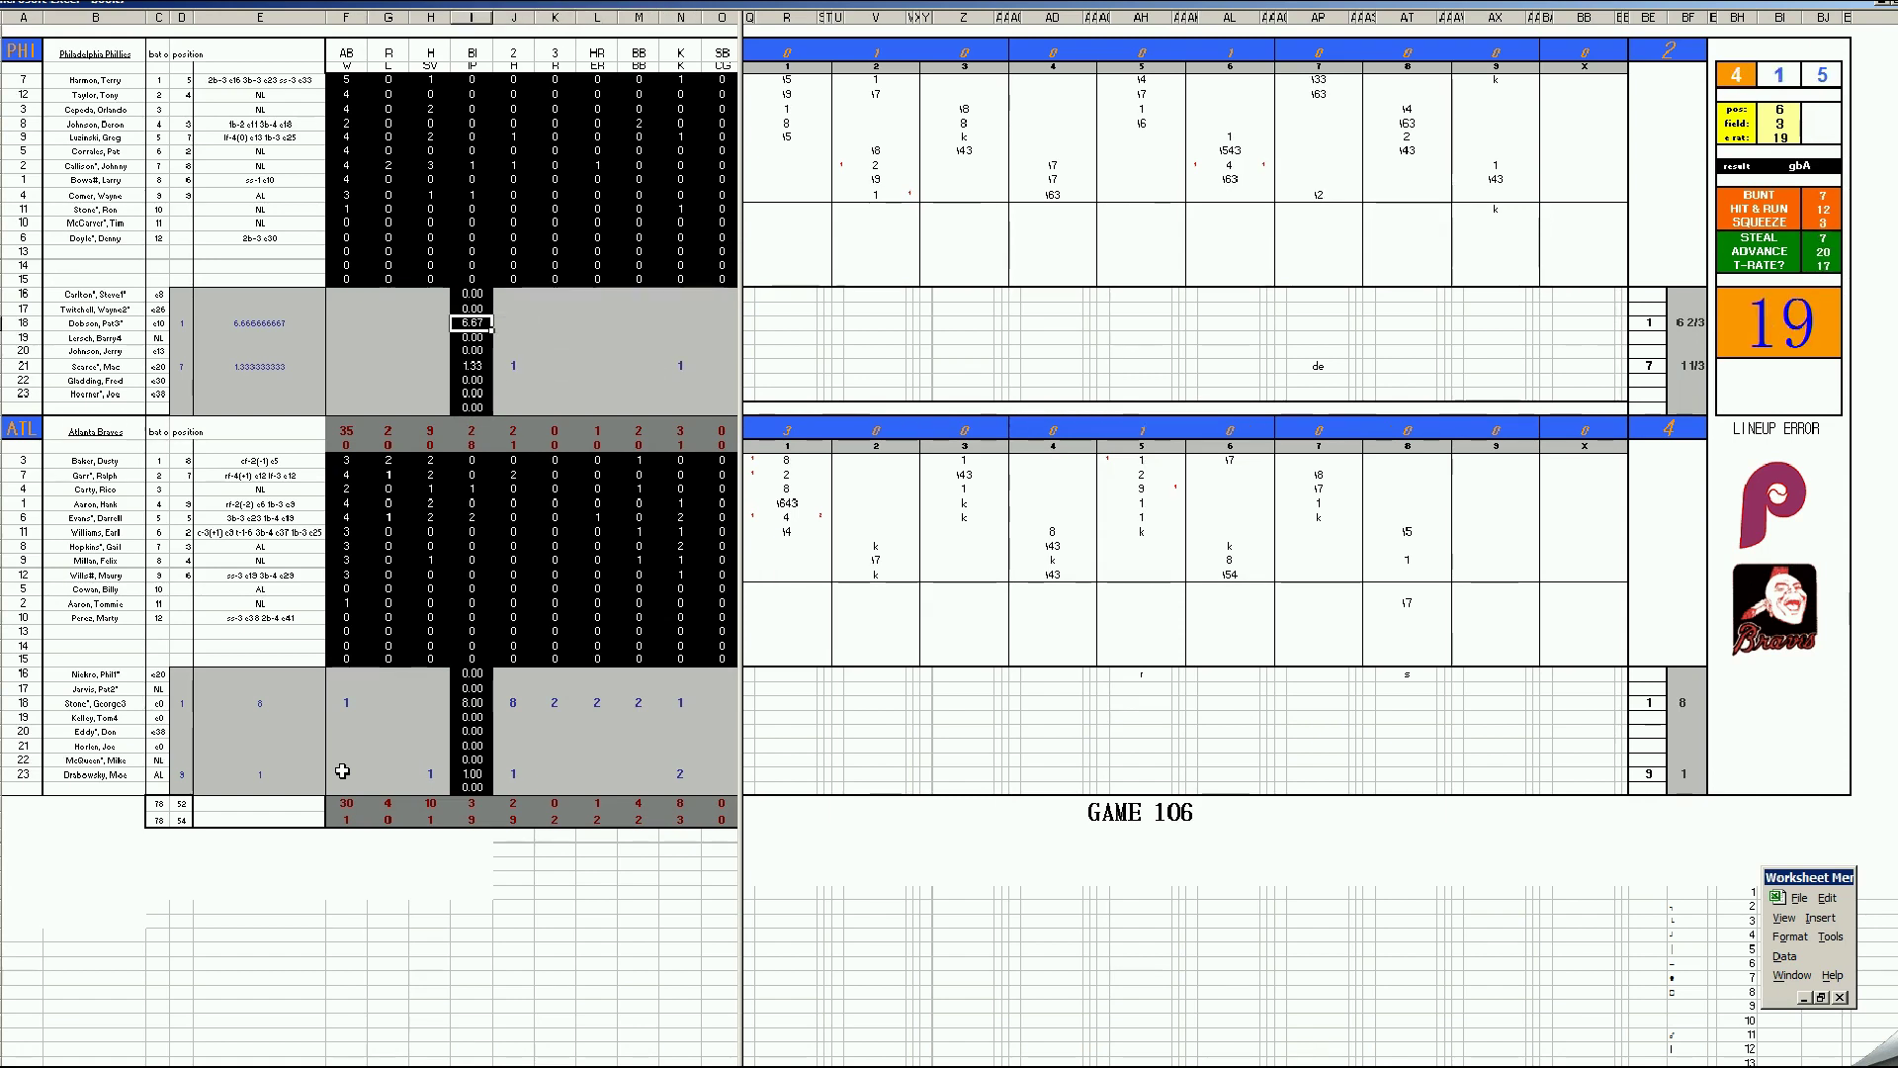
type("1")
key("Right")
key("Right")
key("Right")
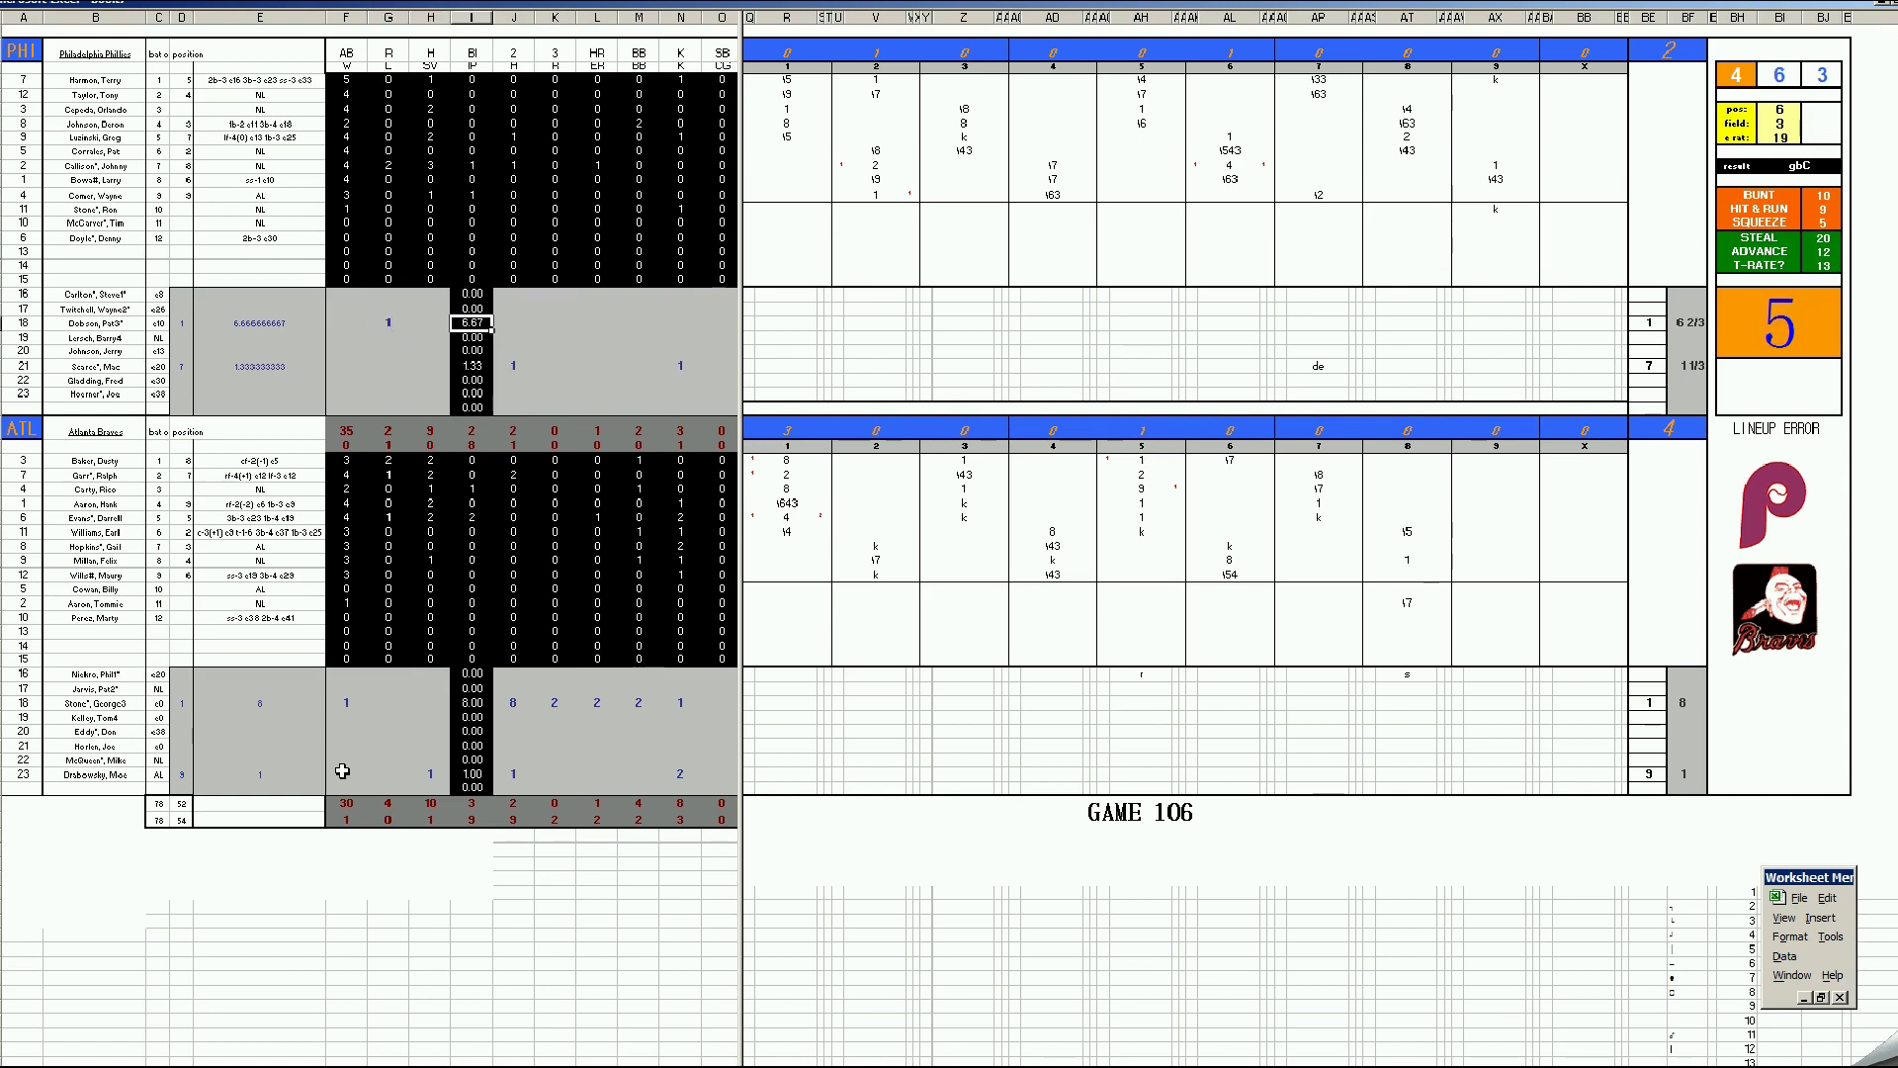
type("9")
key("Right")
type("4")
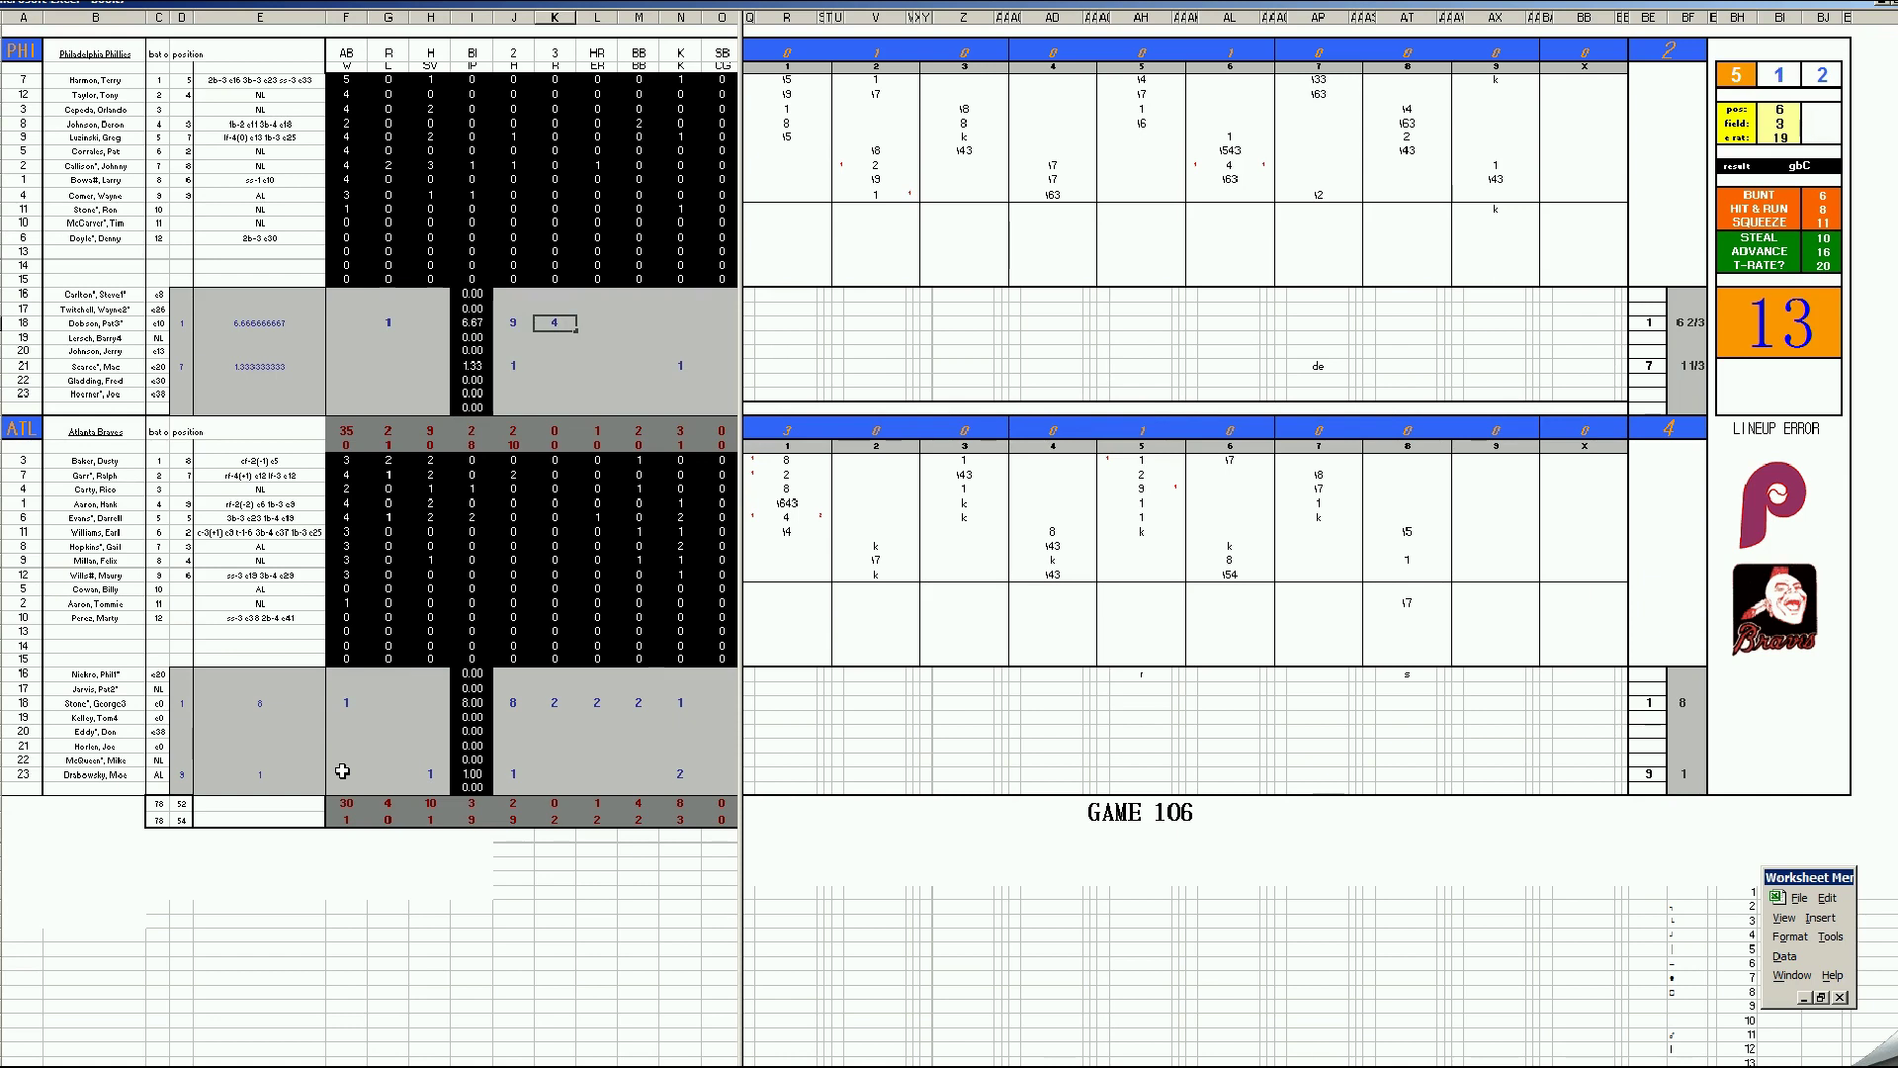
key("Right")
type("4")
key("Right")
type("4")
key("Right")
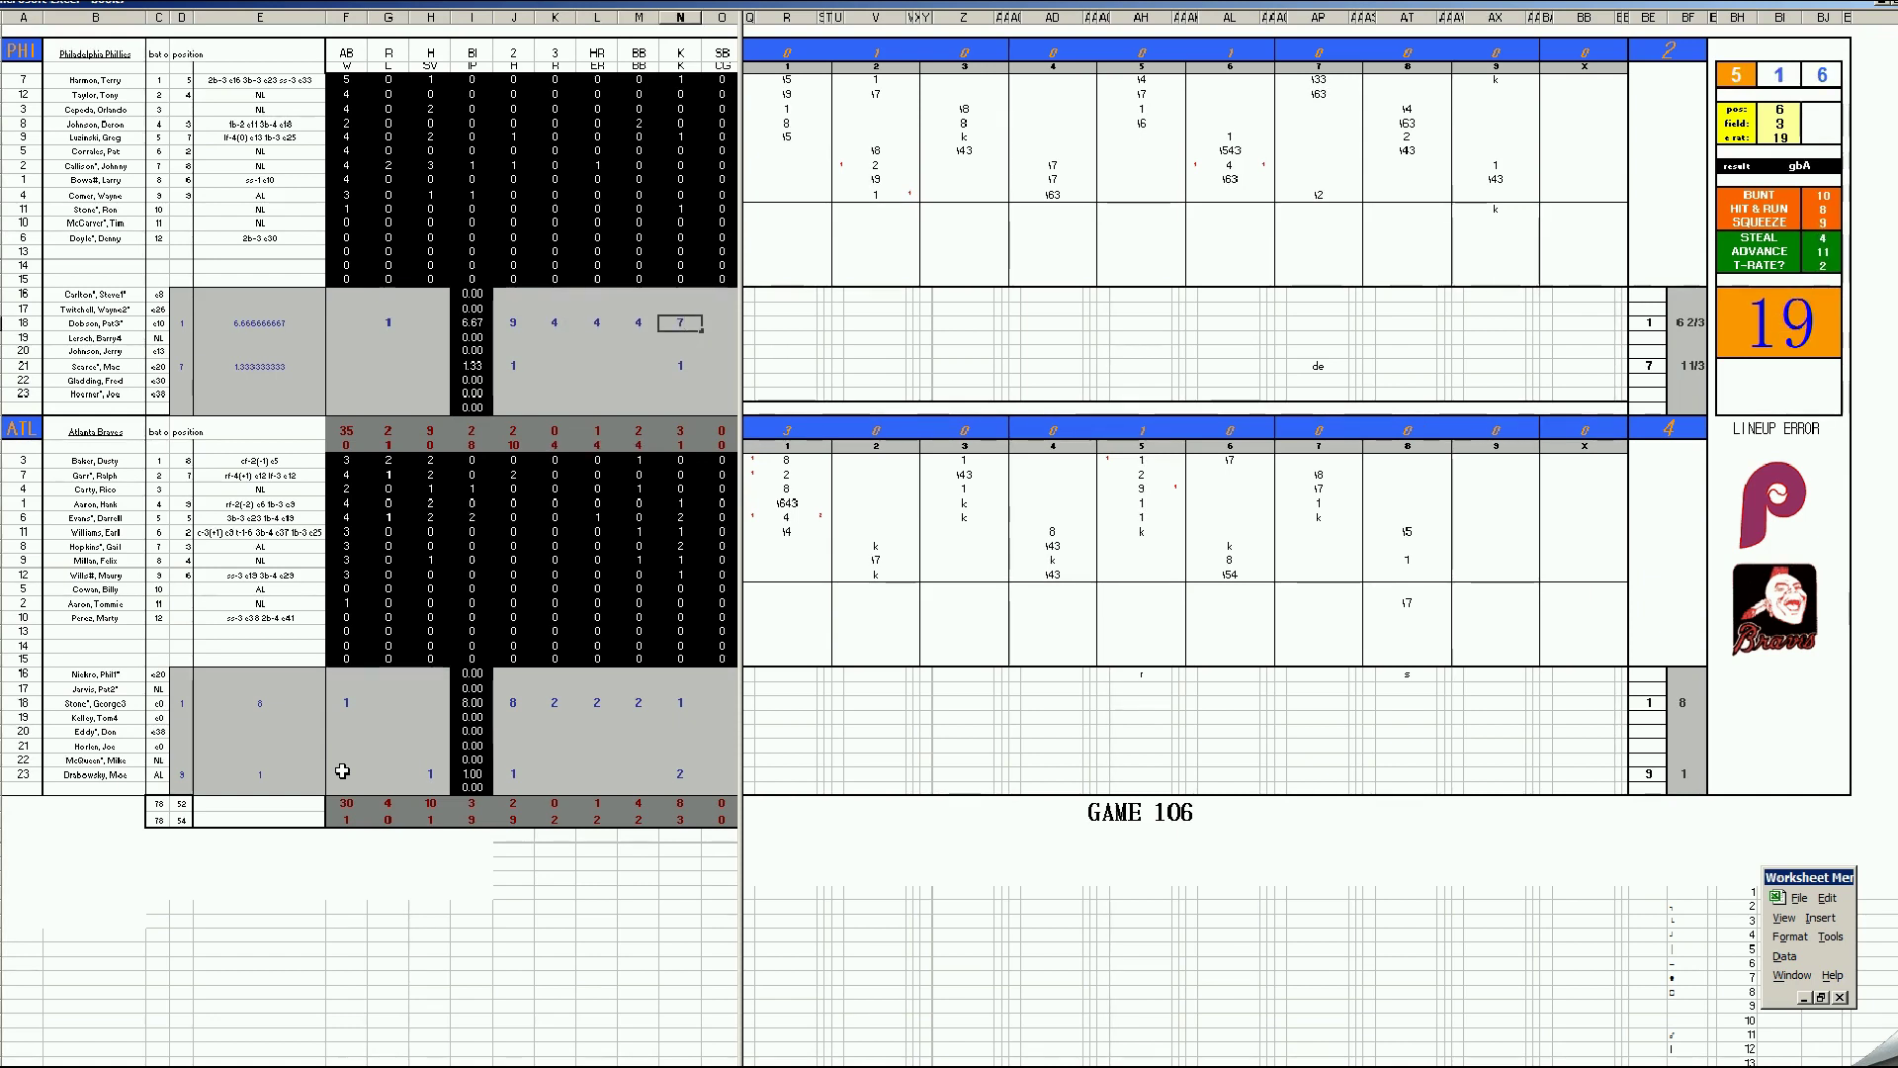
key("Return")
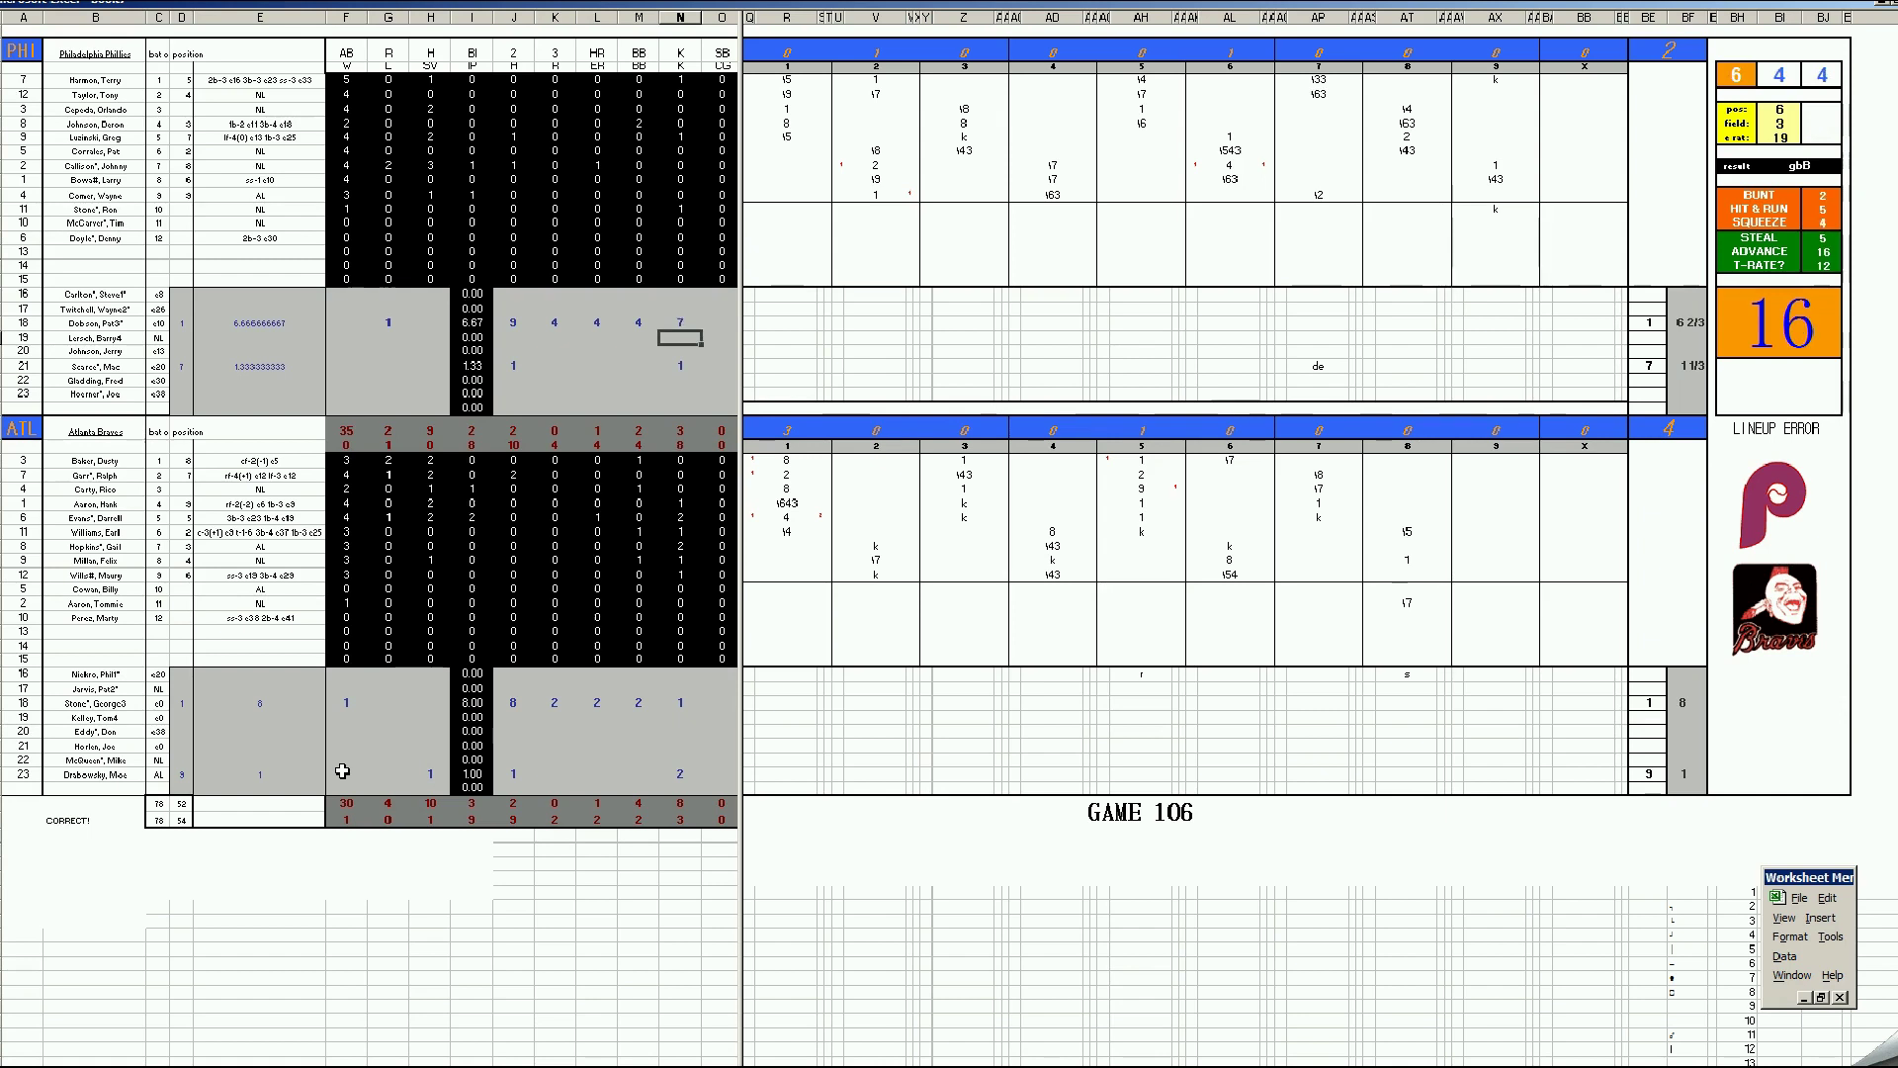
Step: Save the game workbook as 26phiatl.xls
key("Down")
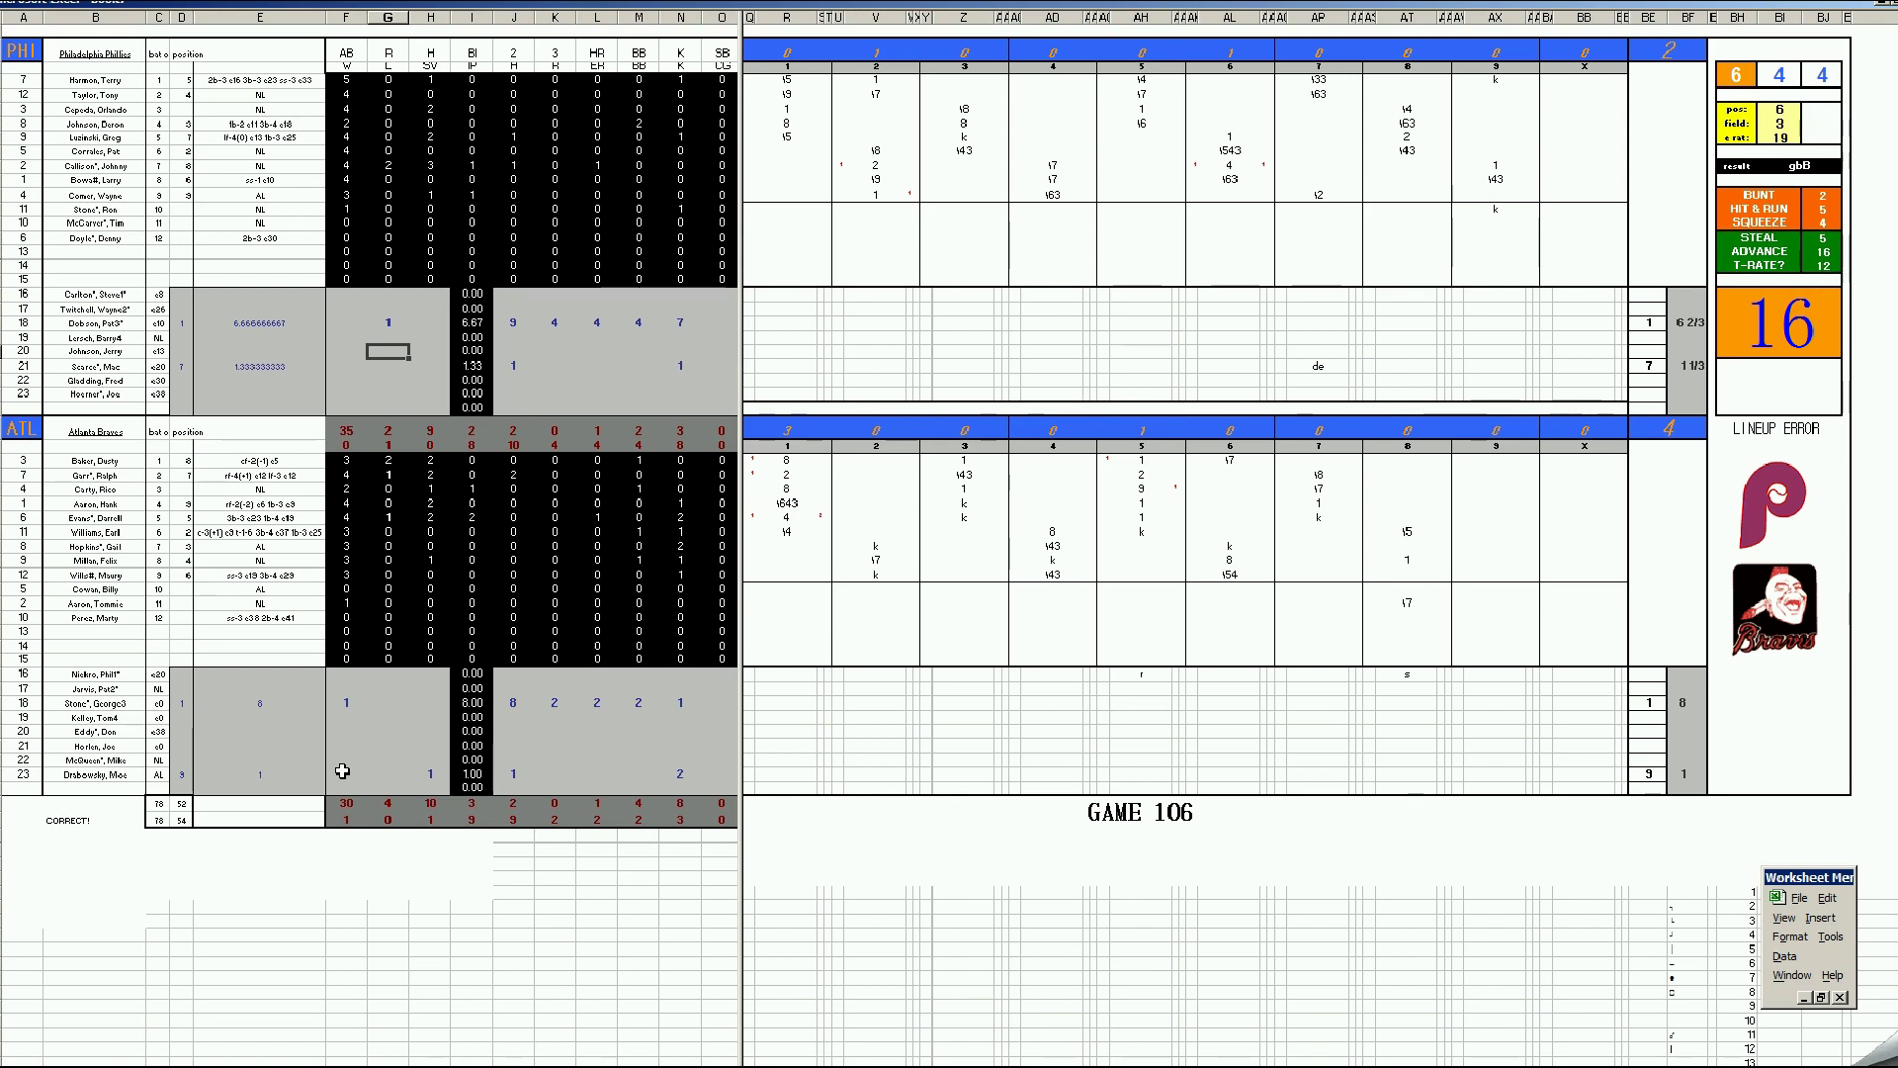
key("ctrl+s")
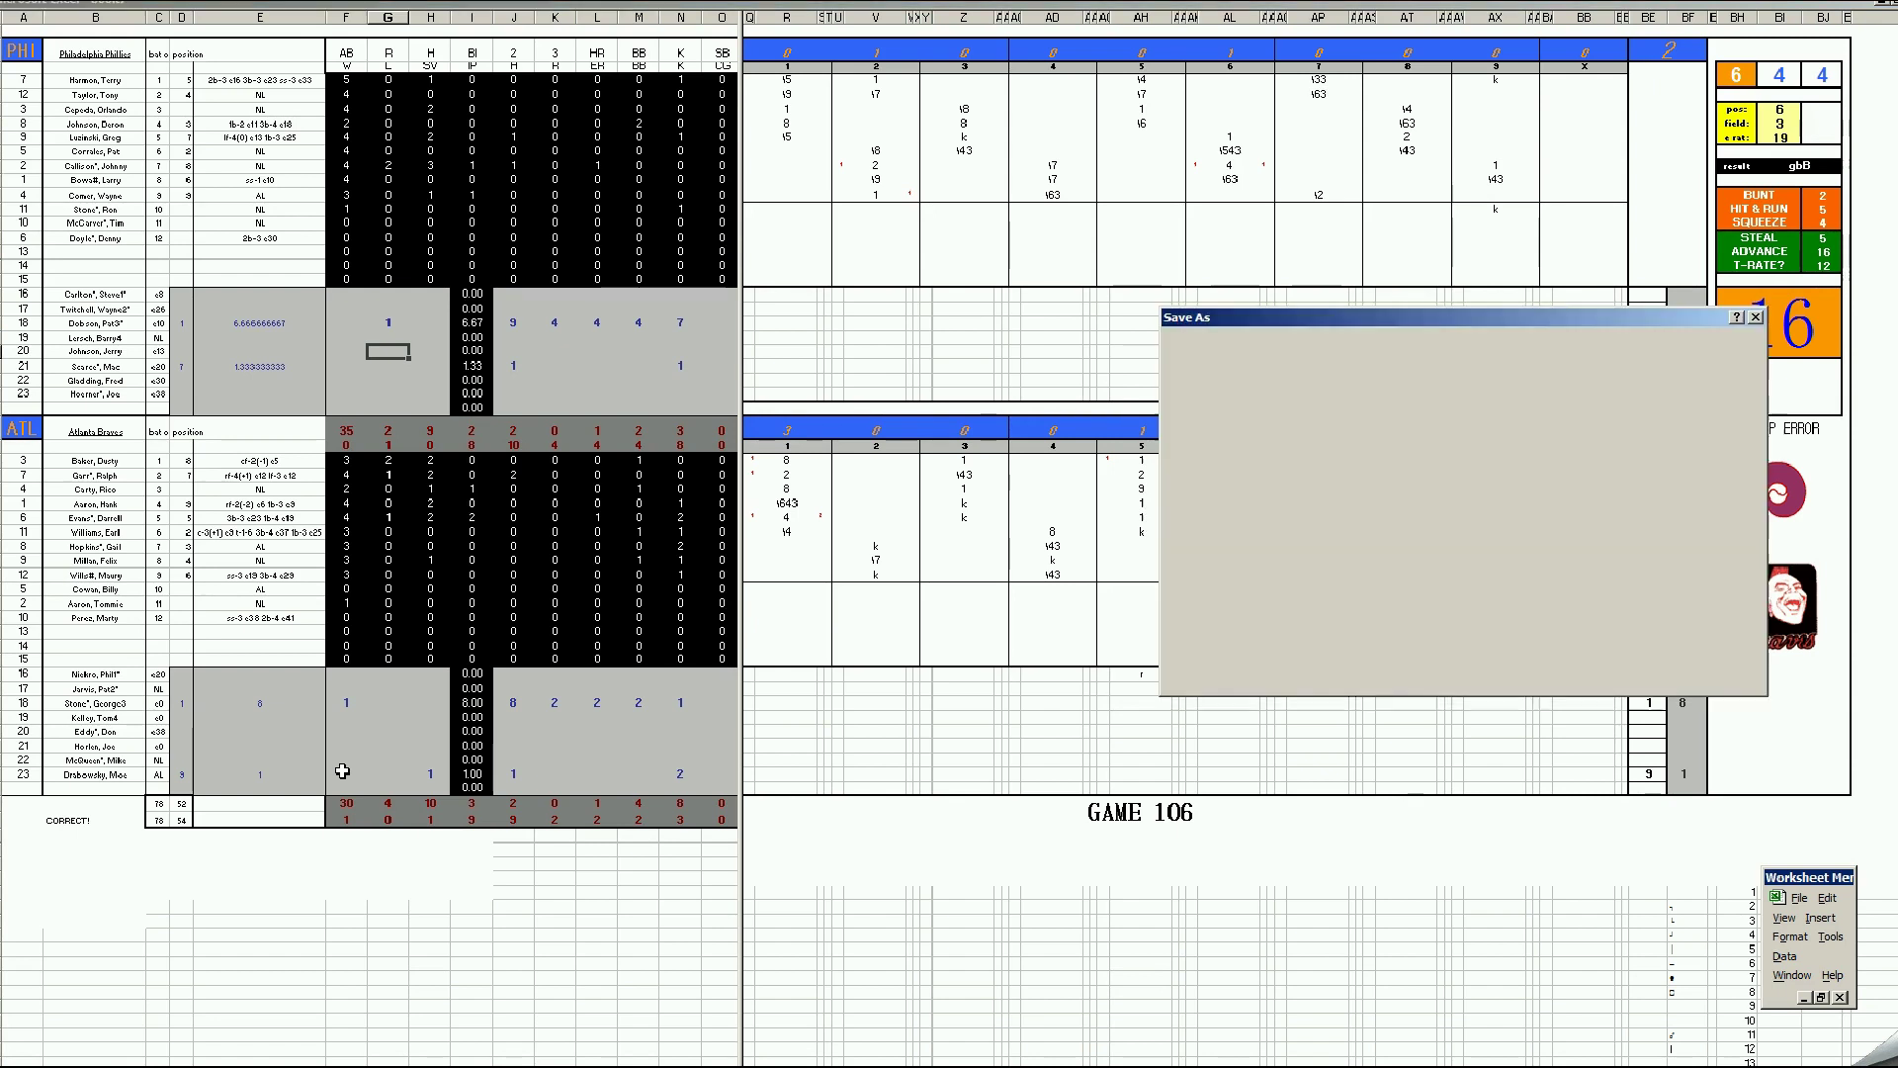
left_click(1308, 402)
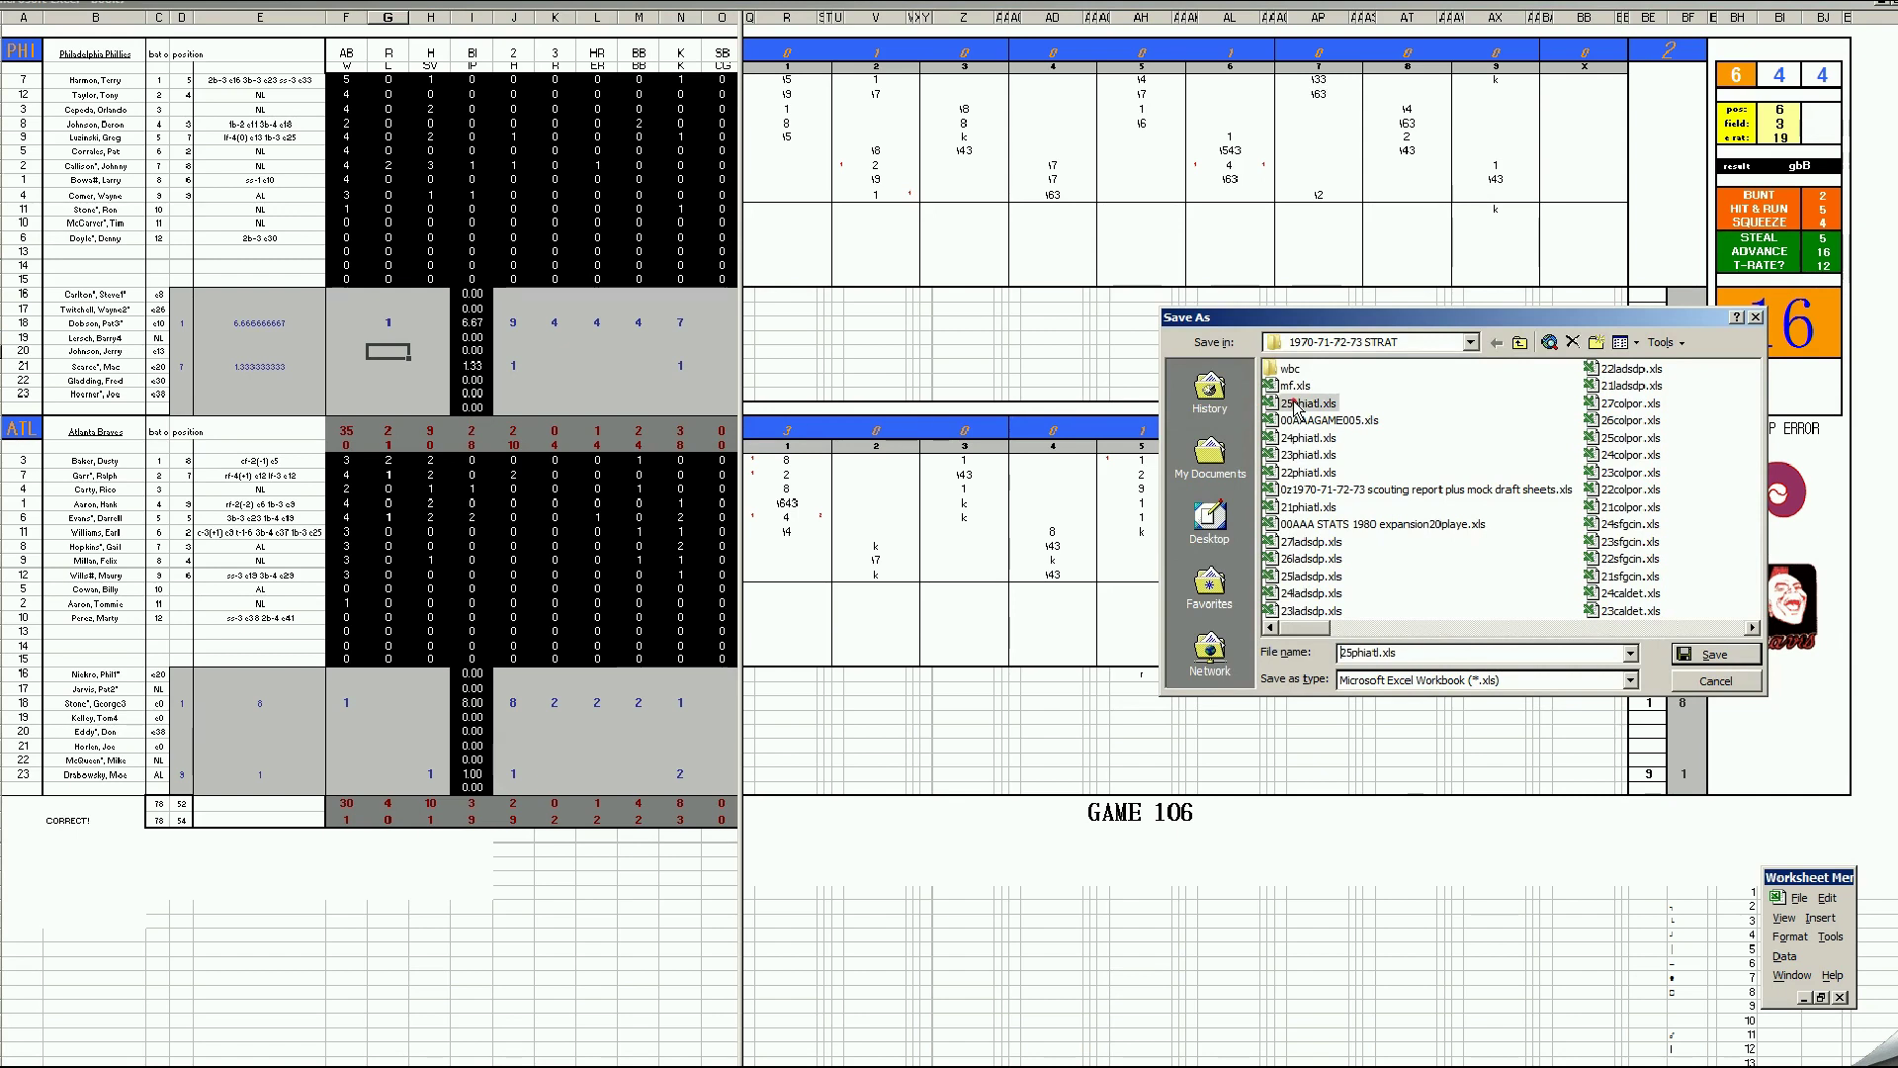
left_click(1351, 655)
key("BackSpace")
type("6")
key("Return")
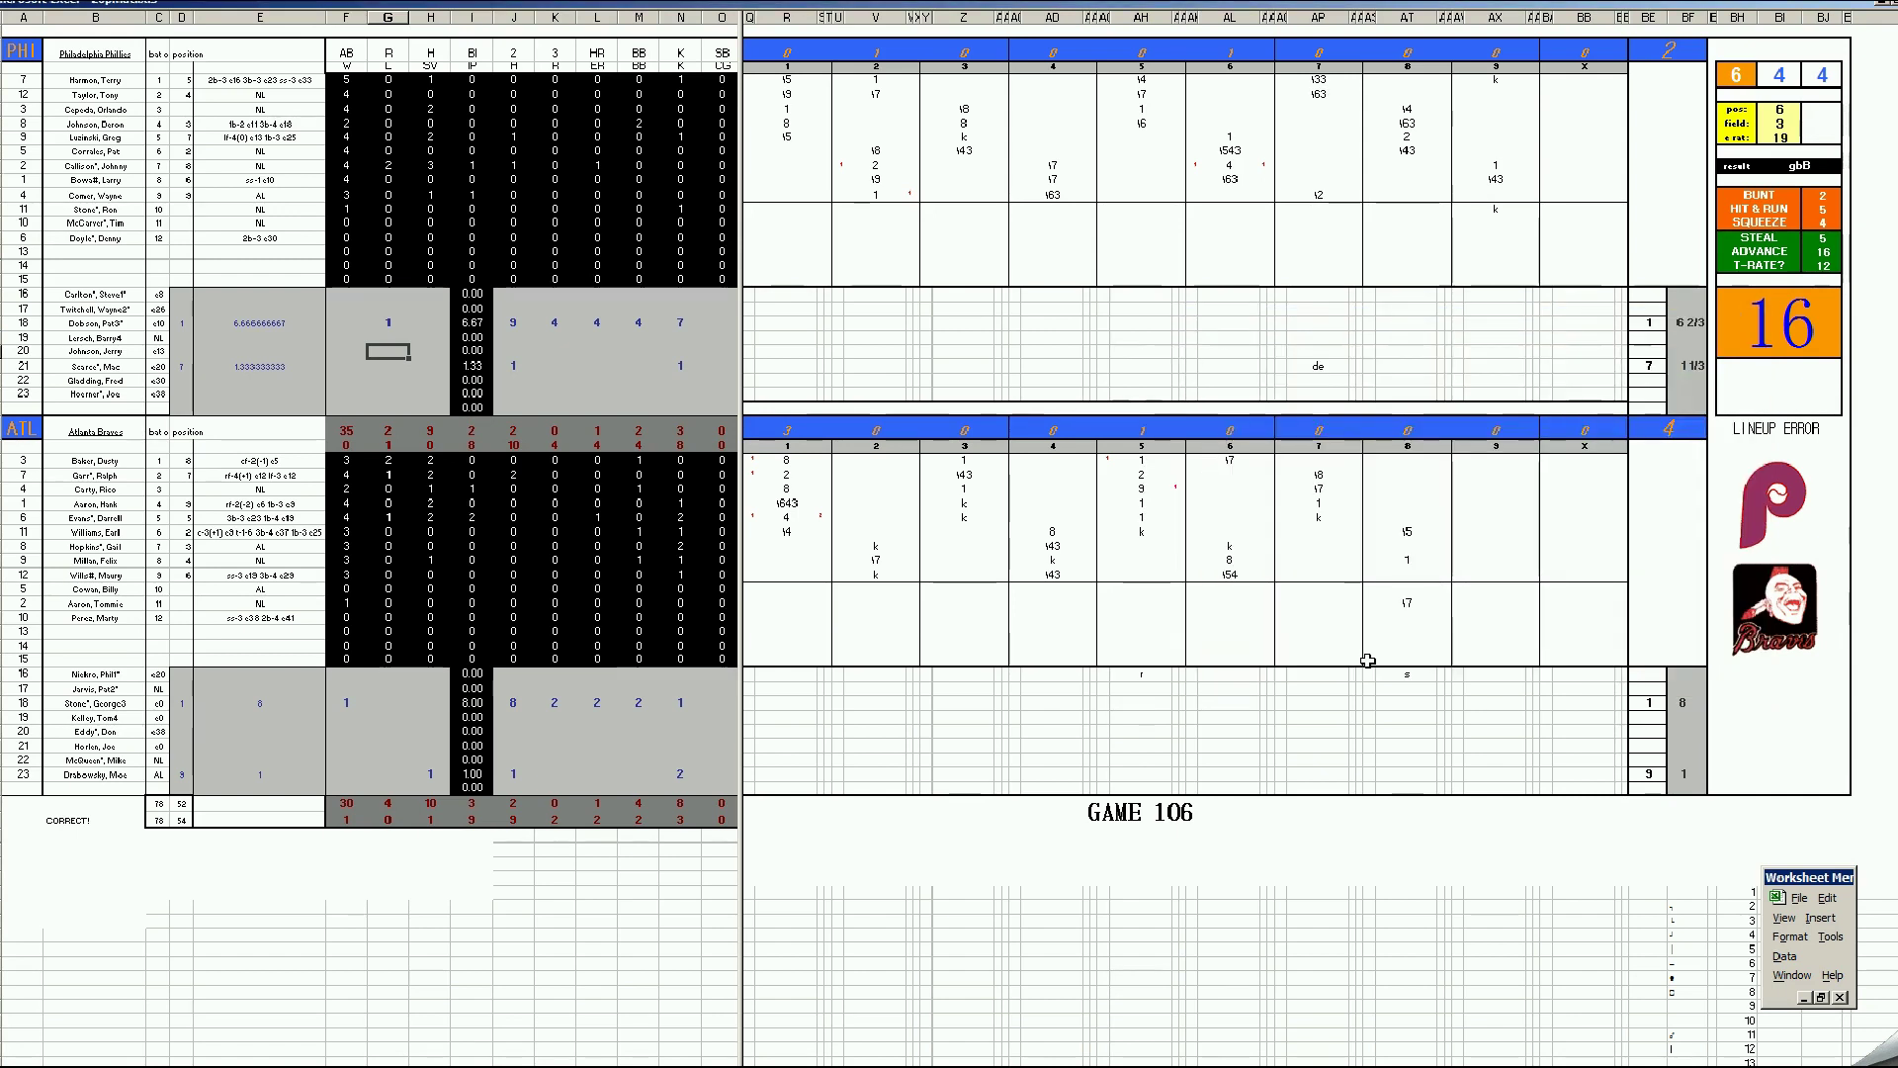
Step: Save over mf, confirm with Yes, and close the scoresheet keeping the copied stats
key("F12")
type("mf")
key("Return")
key("y")
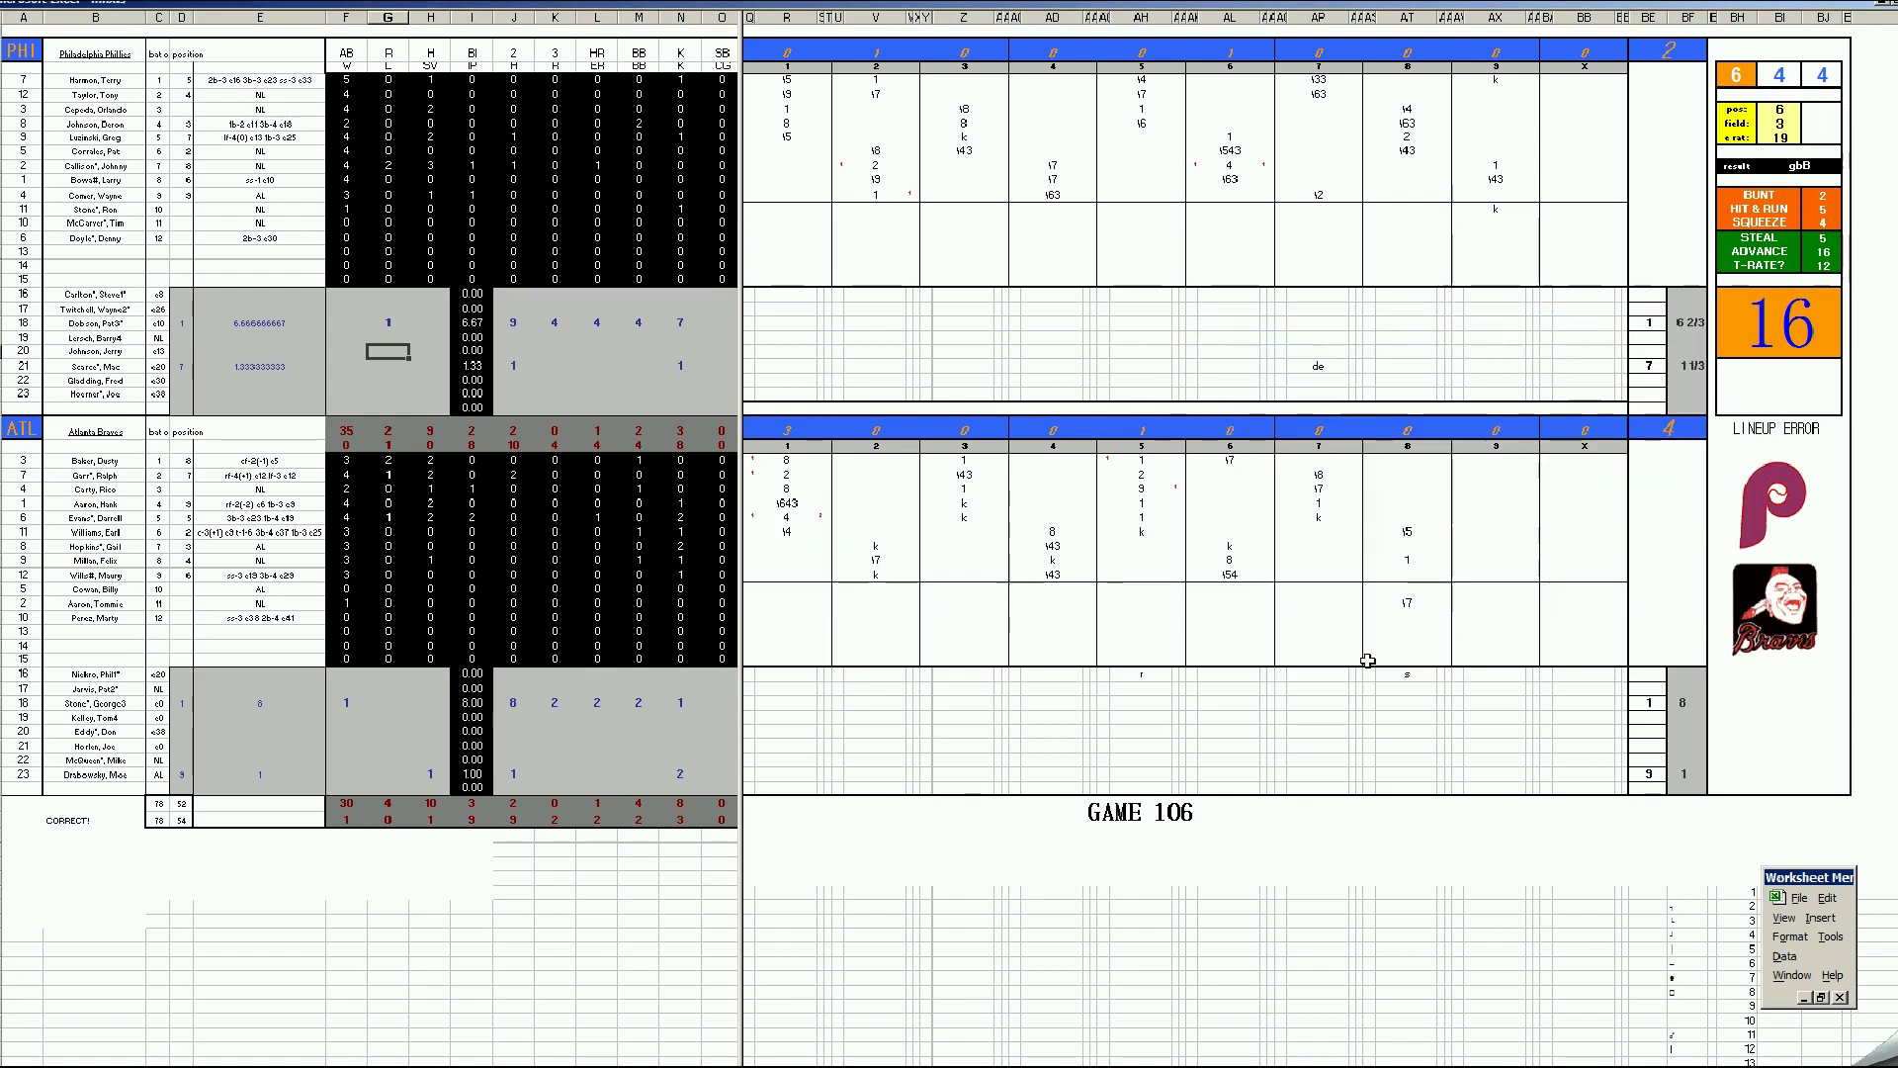
key("Return")
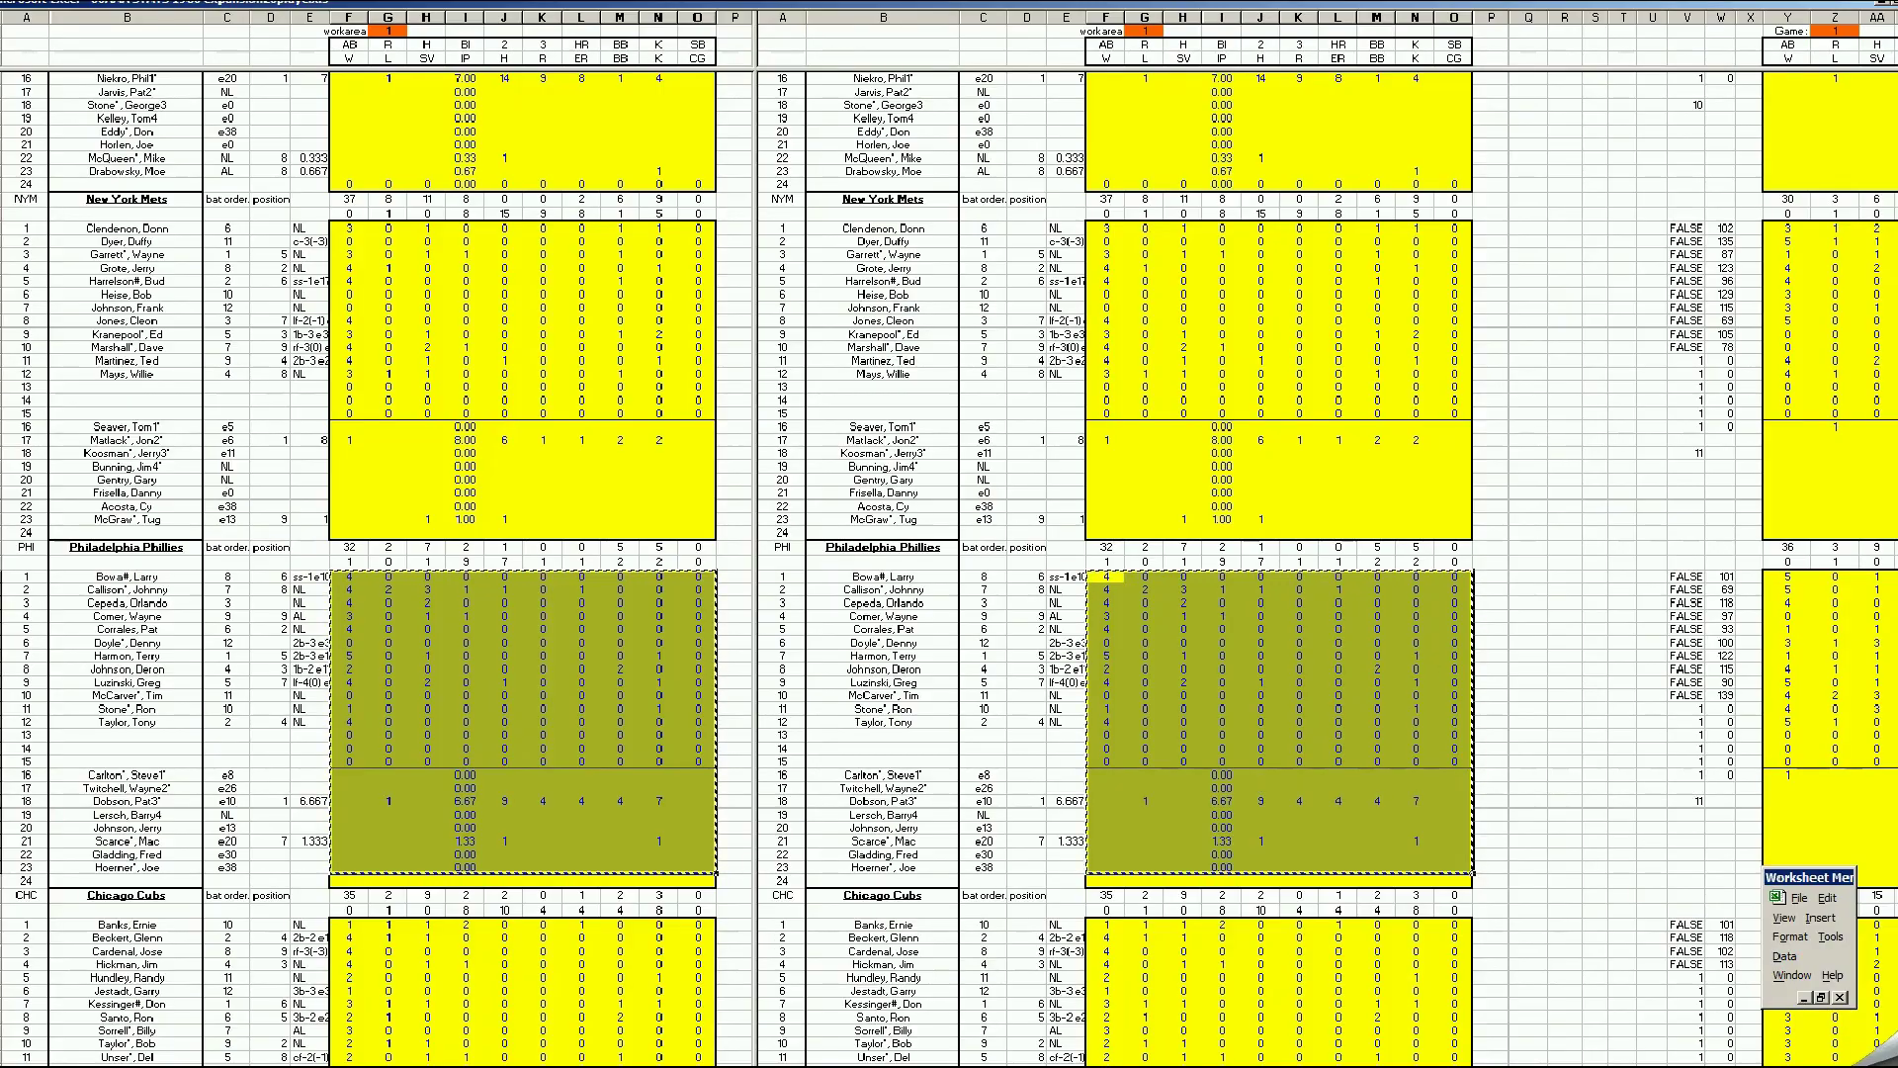
Step: Paste the Phillies game stats into their Game 11 block at DU1
scroll(1325, 569, "right", 14)
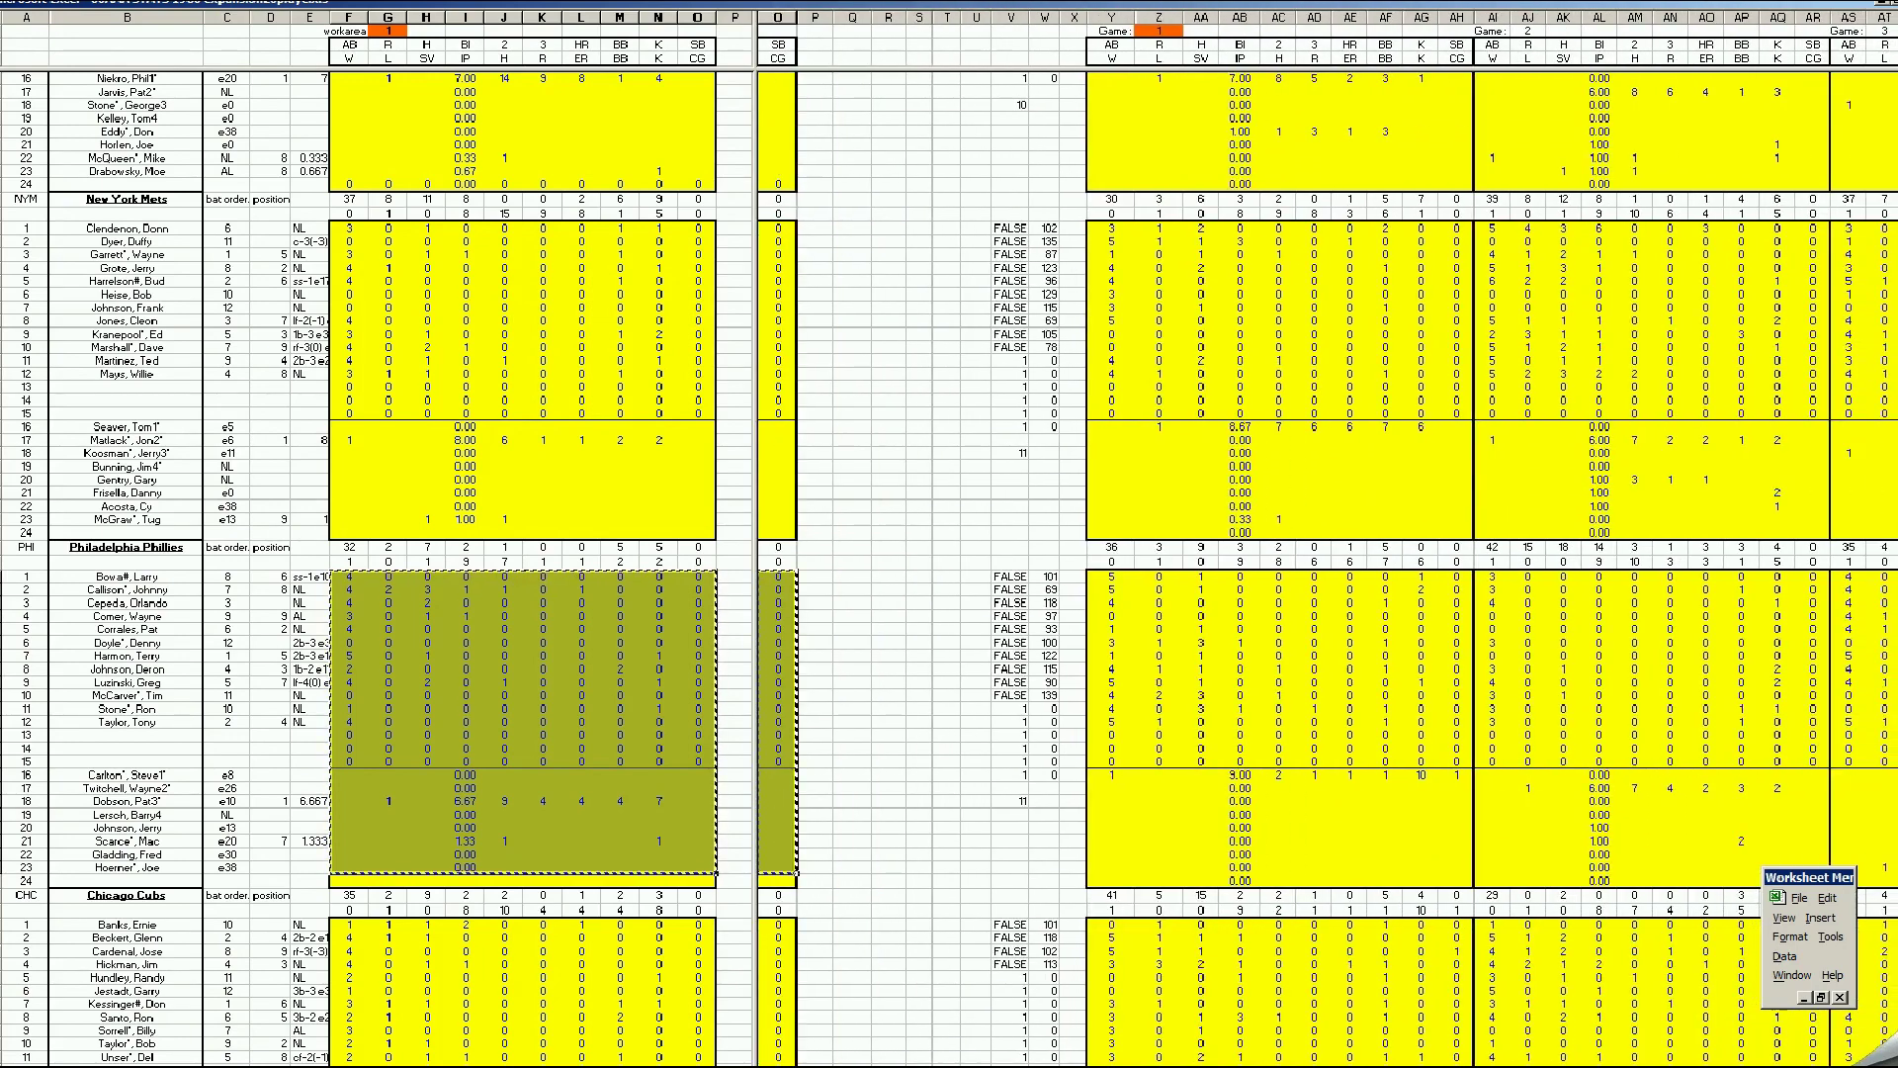
scroll(1325, 568, "right", 20)
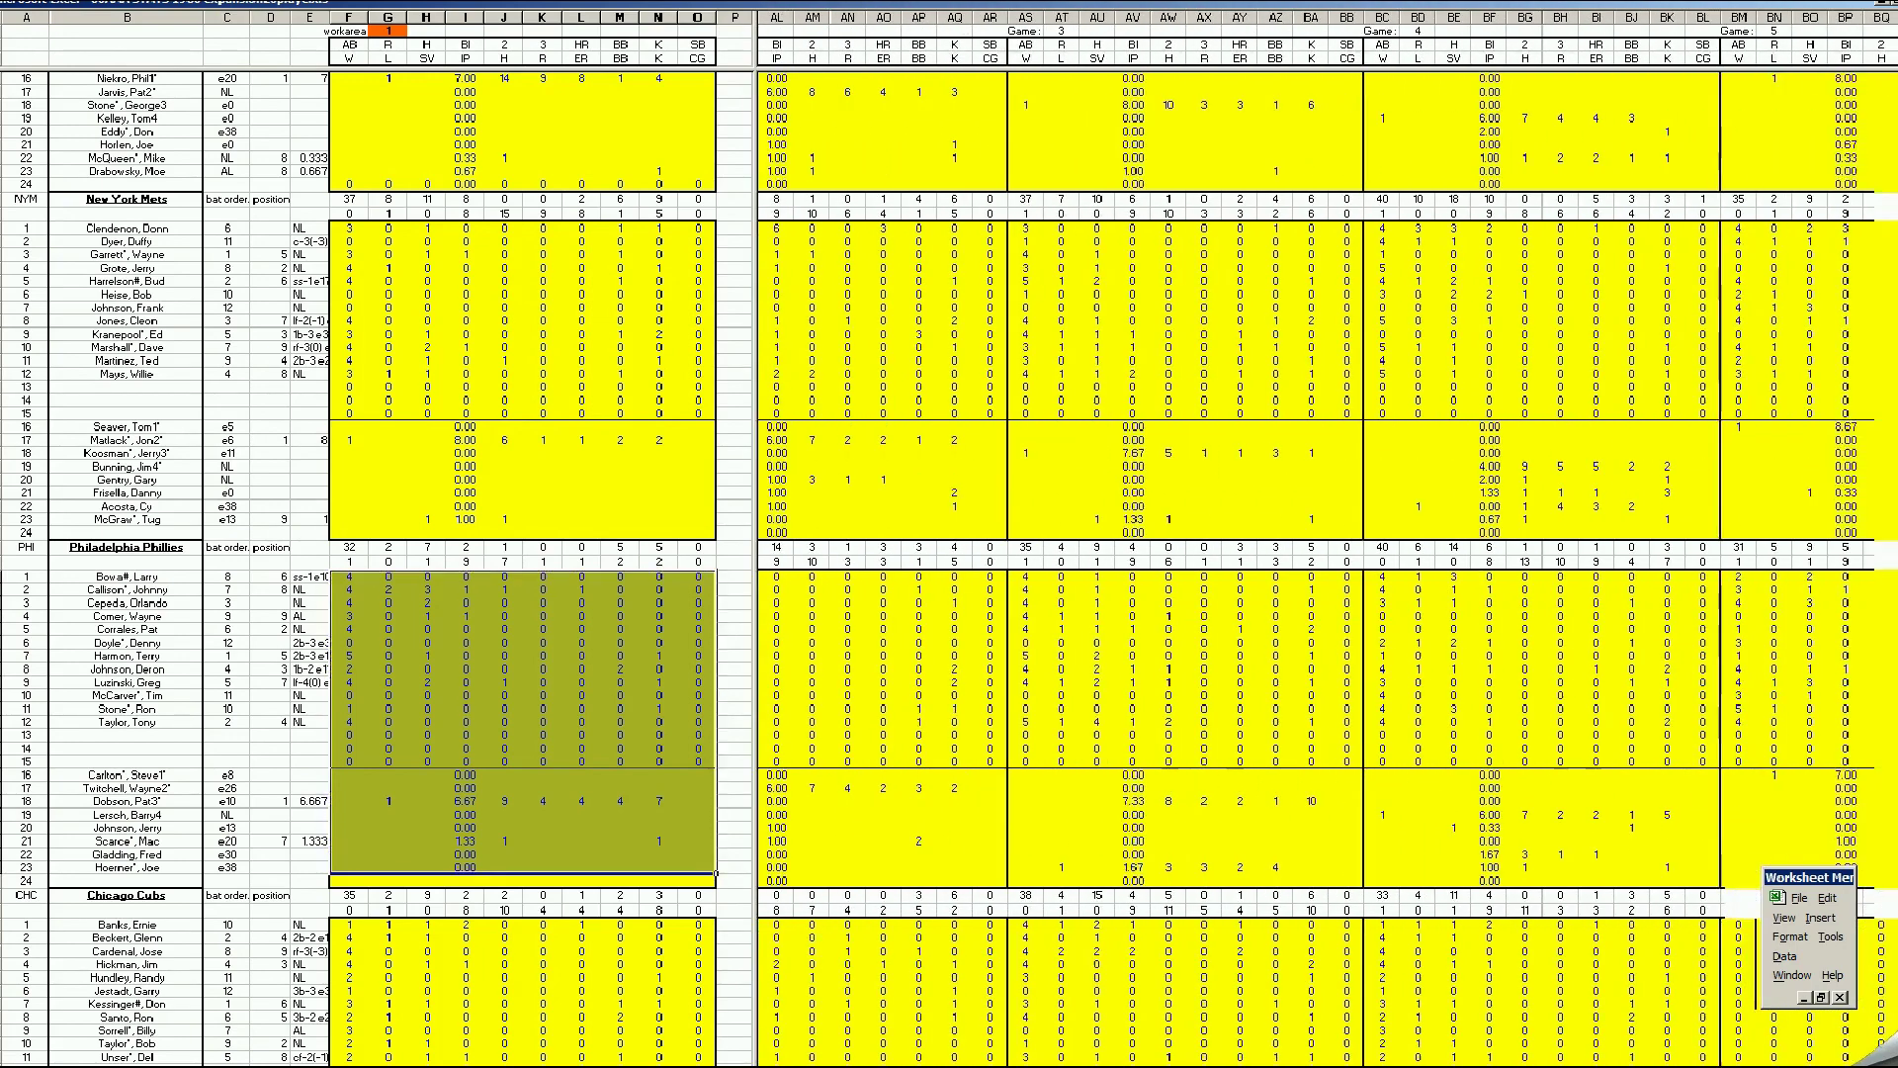
scroll(1325, 568, "right", 20)
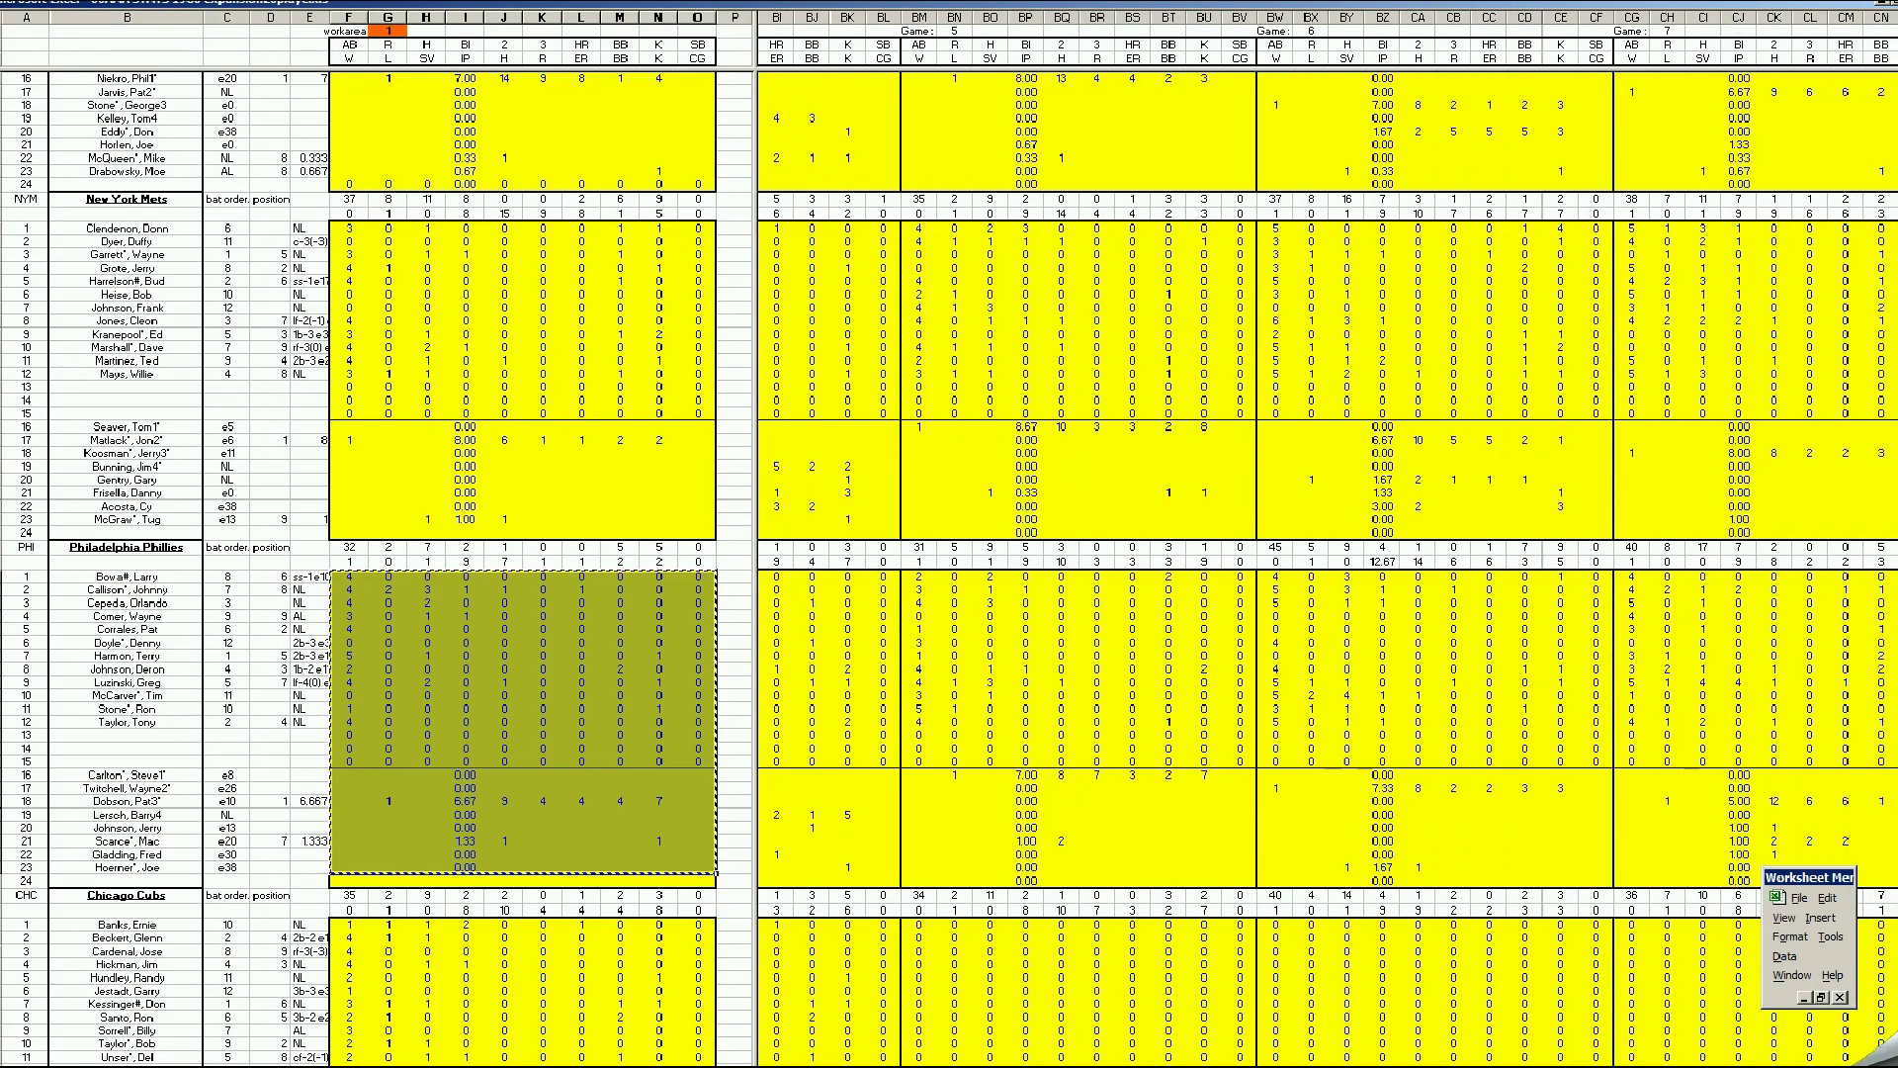
scroll(1325, 568, "right", 20)
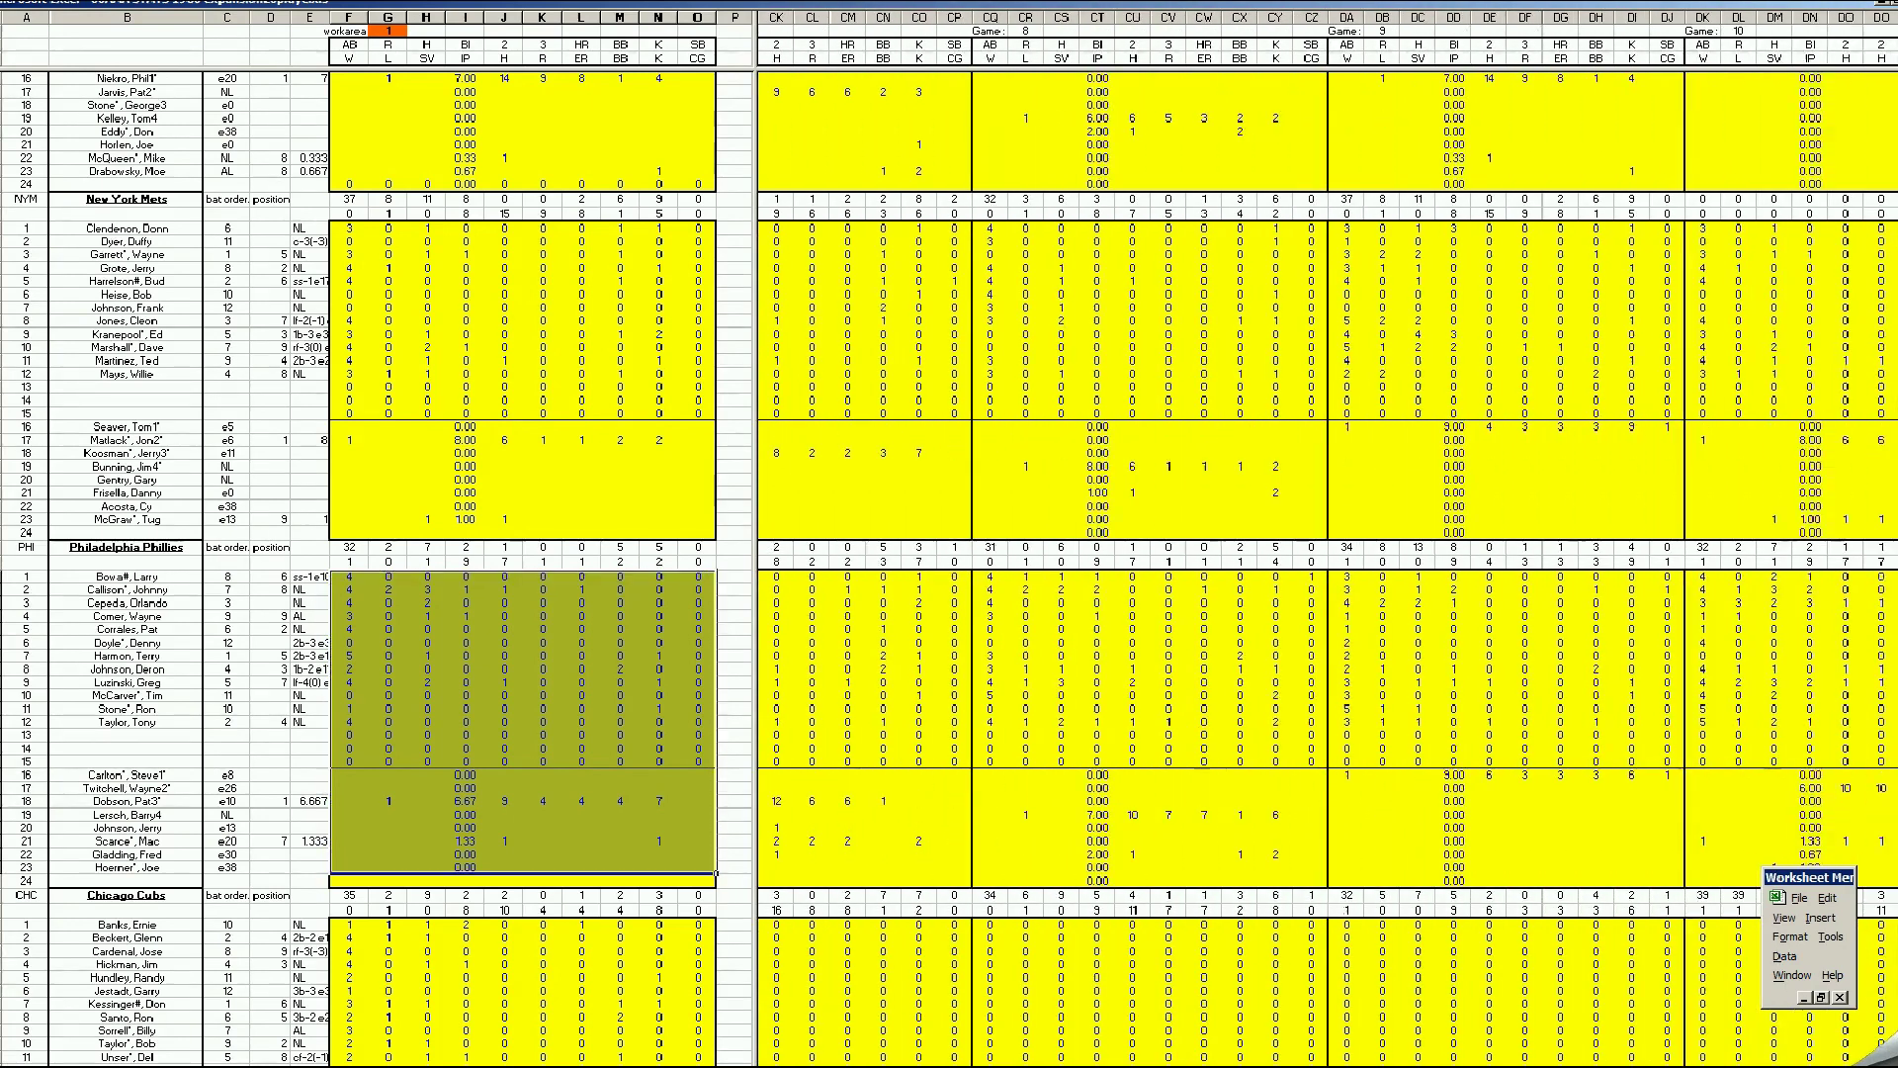
scroll(1325, 568, "right", 17)
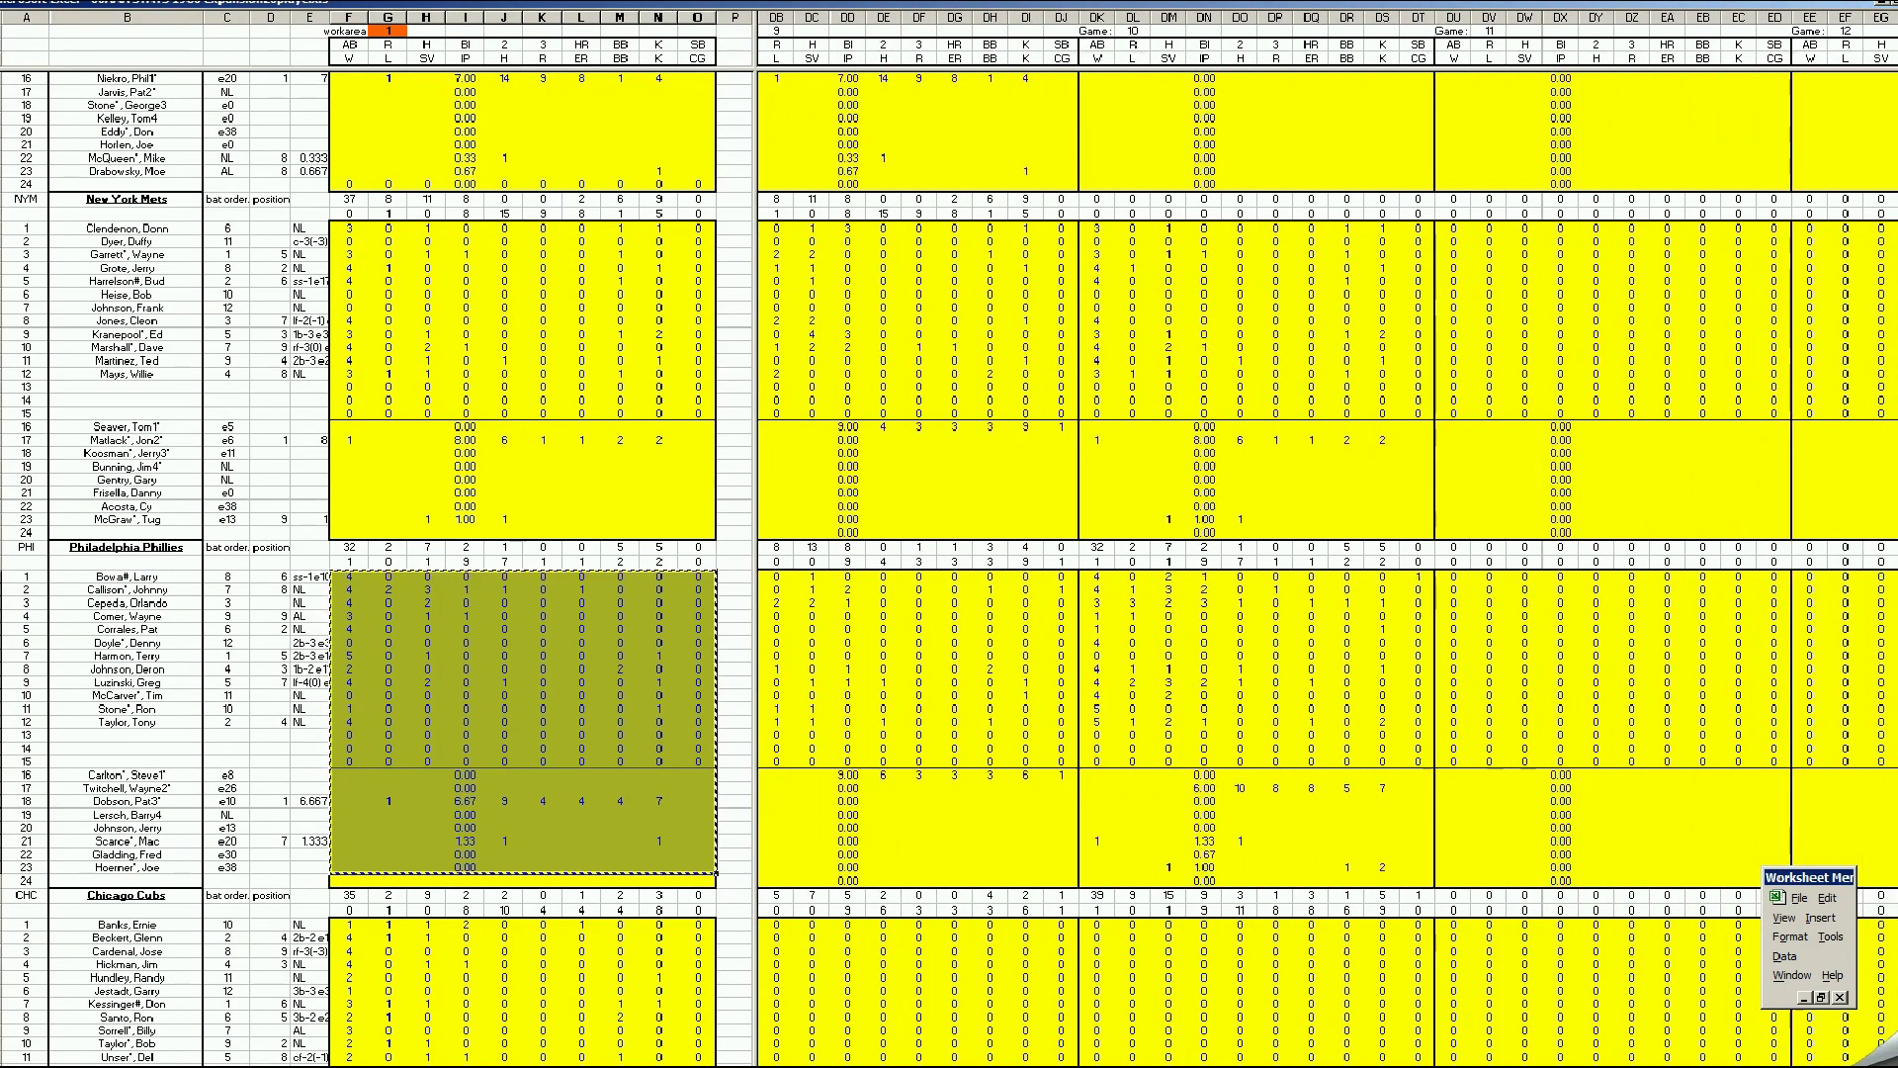
scroll(1325, 569, "right", 12)
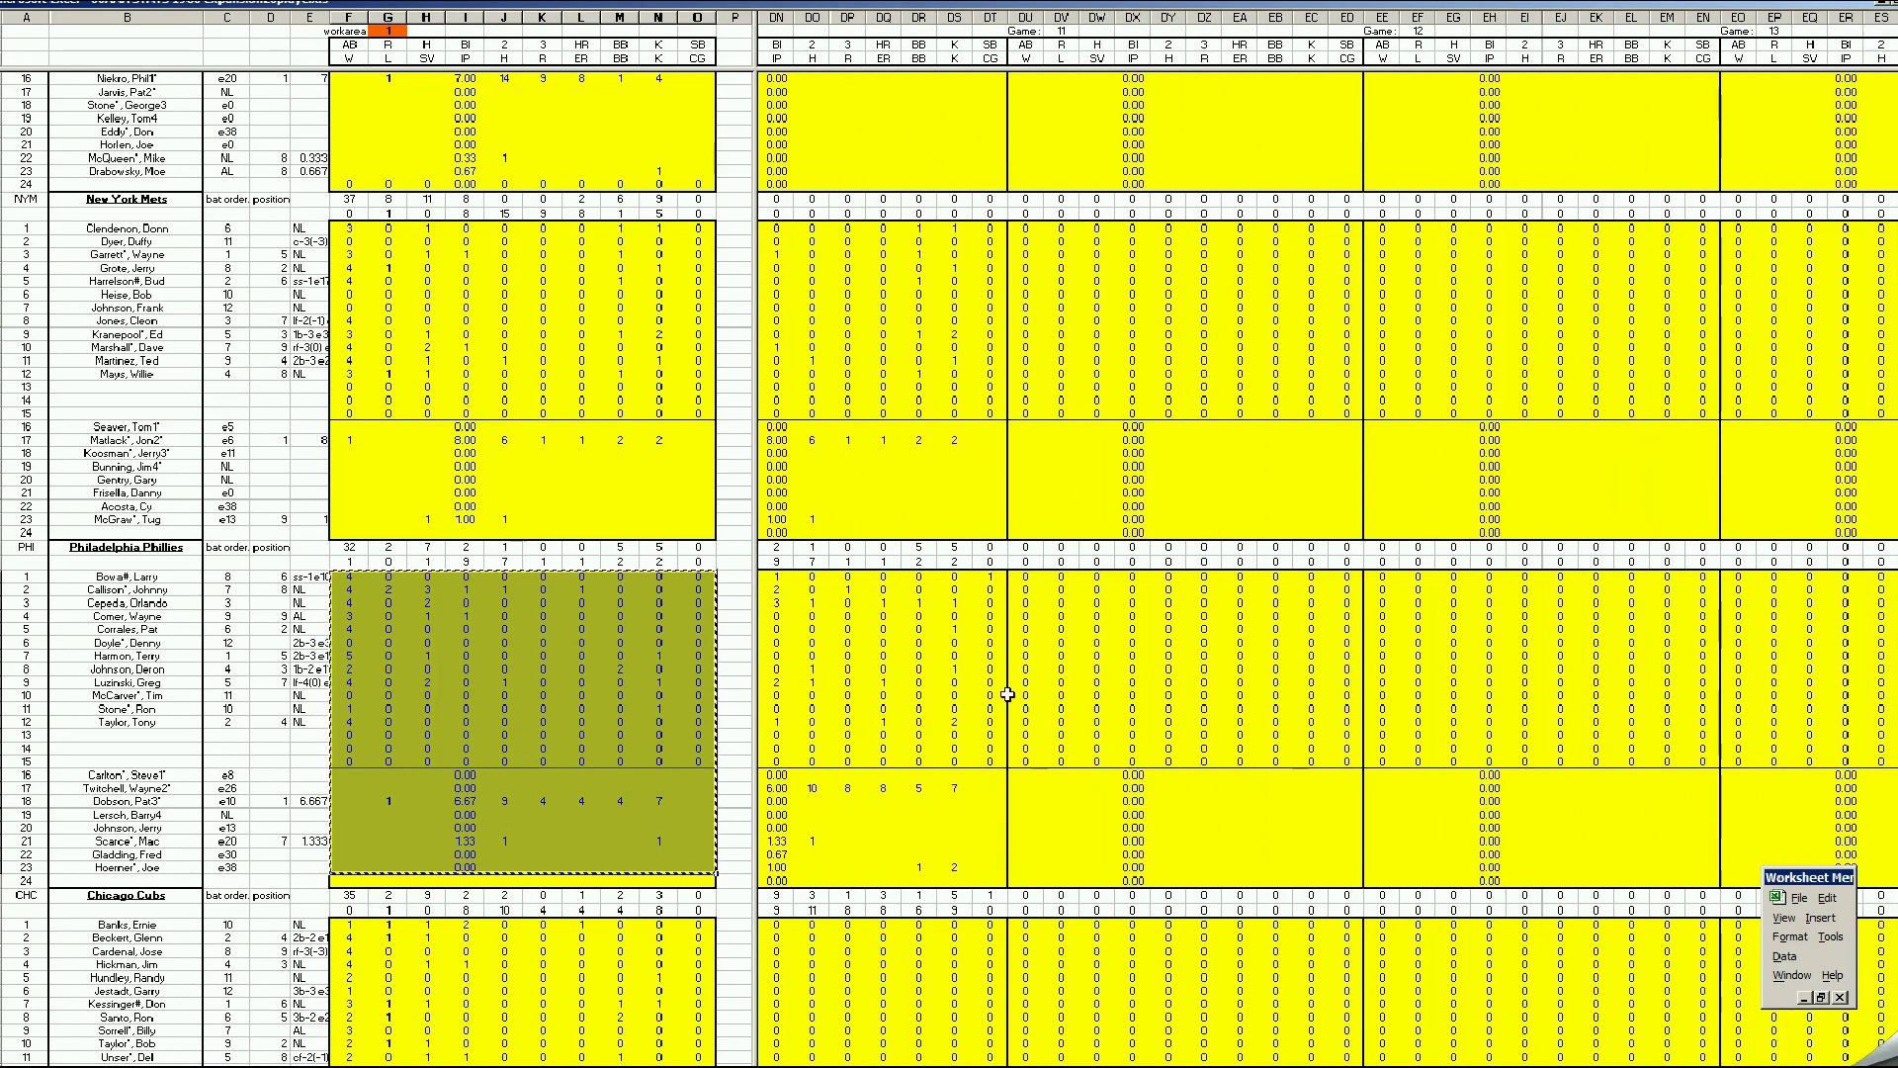
right_click(1025, 583)
left_click(1078, 629)
left_click(581, 707)
Step: Bring over the Braves game stats and paste them into the Game 10 block at DK1
key("ctrl+Page_Down")
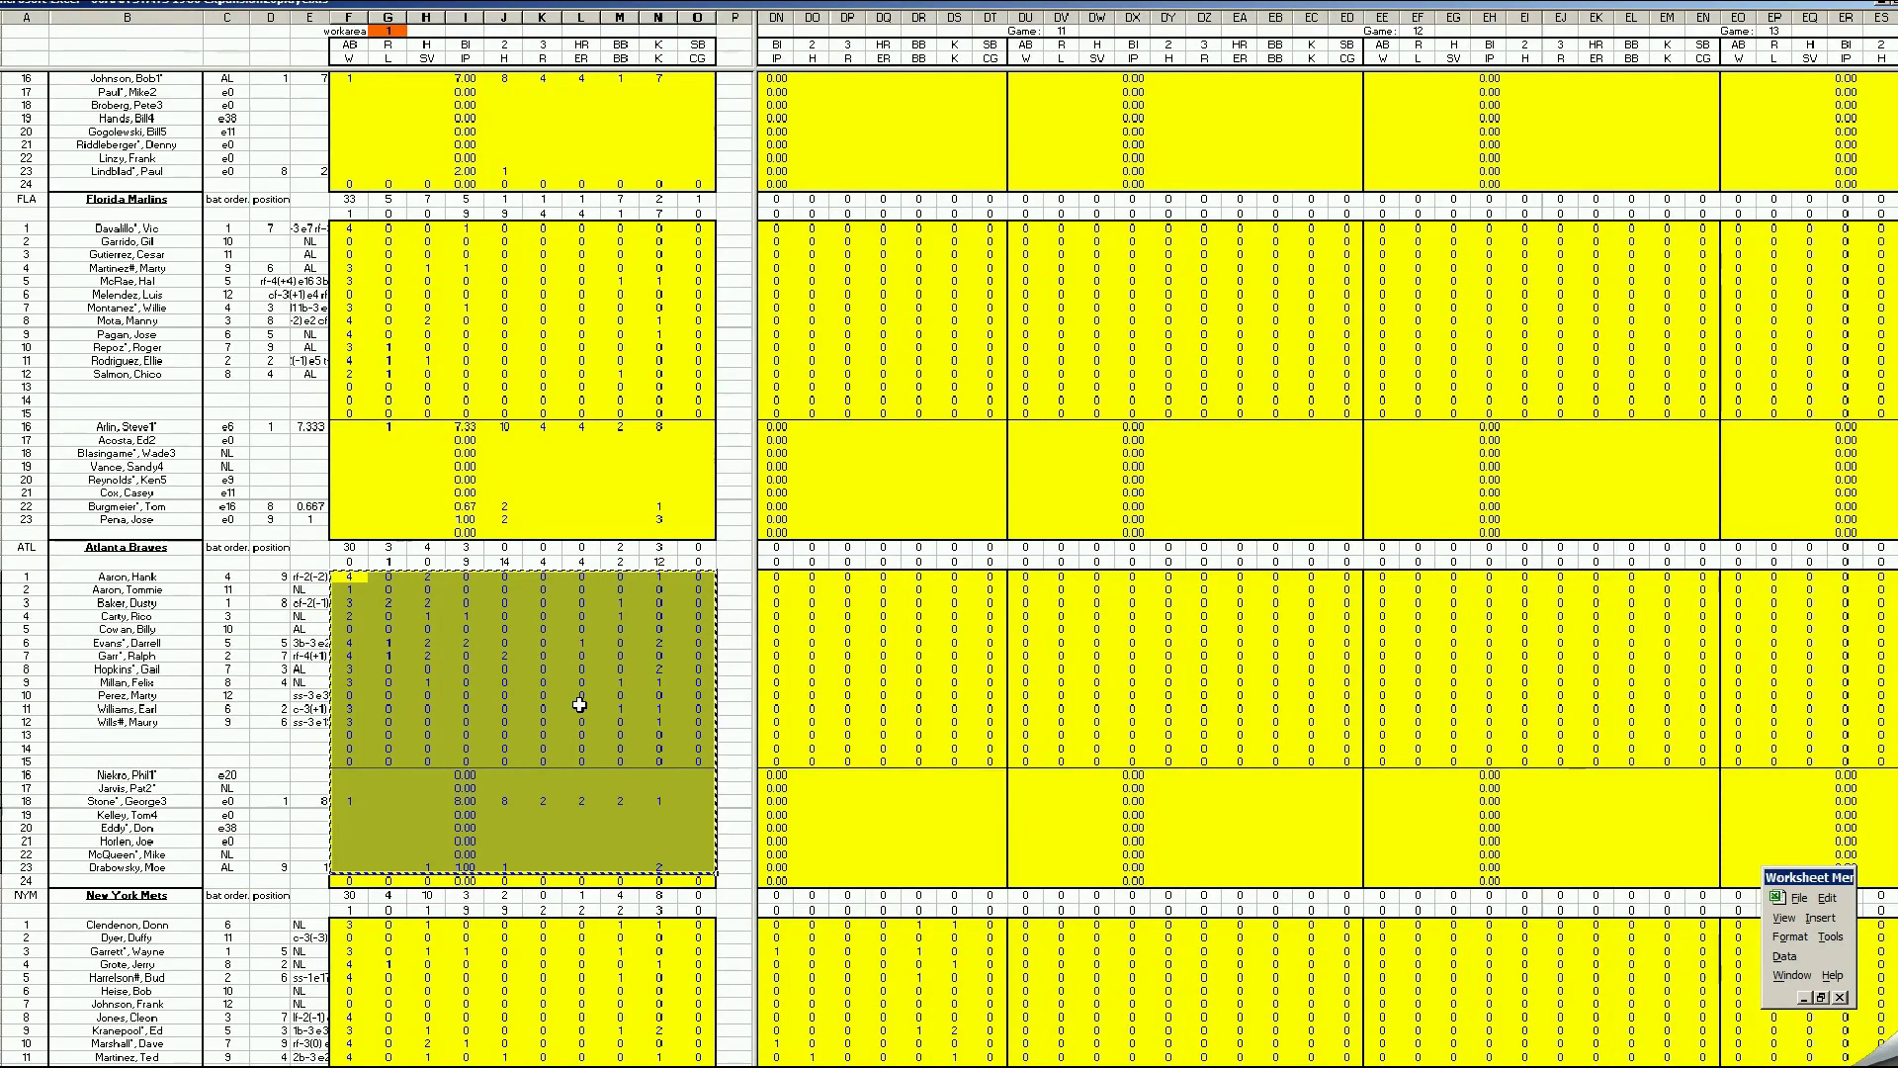
scroll(771, 1063, "left", 6)
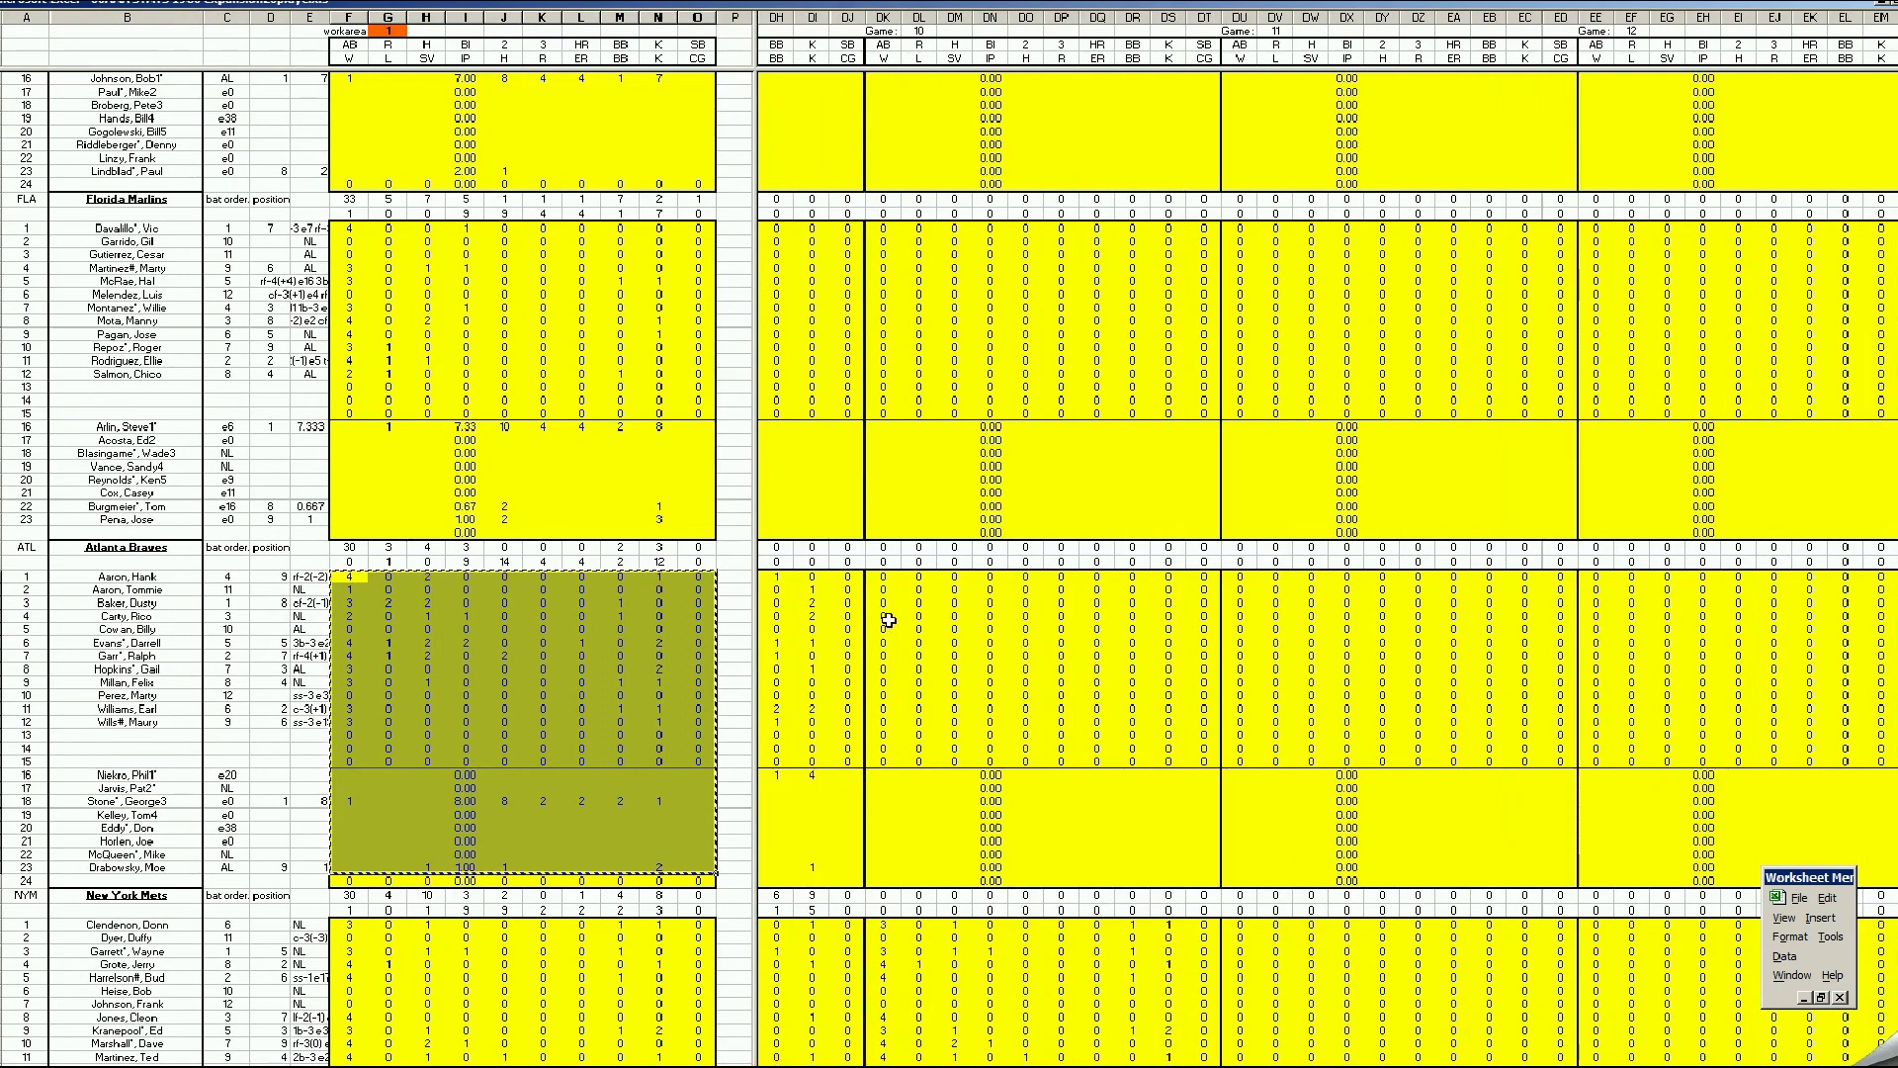
right_click(886, 584)
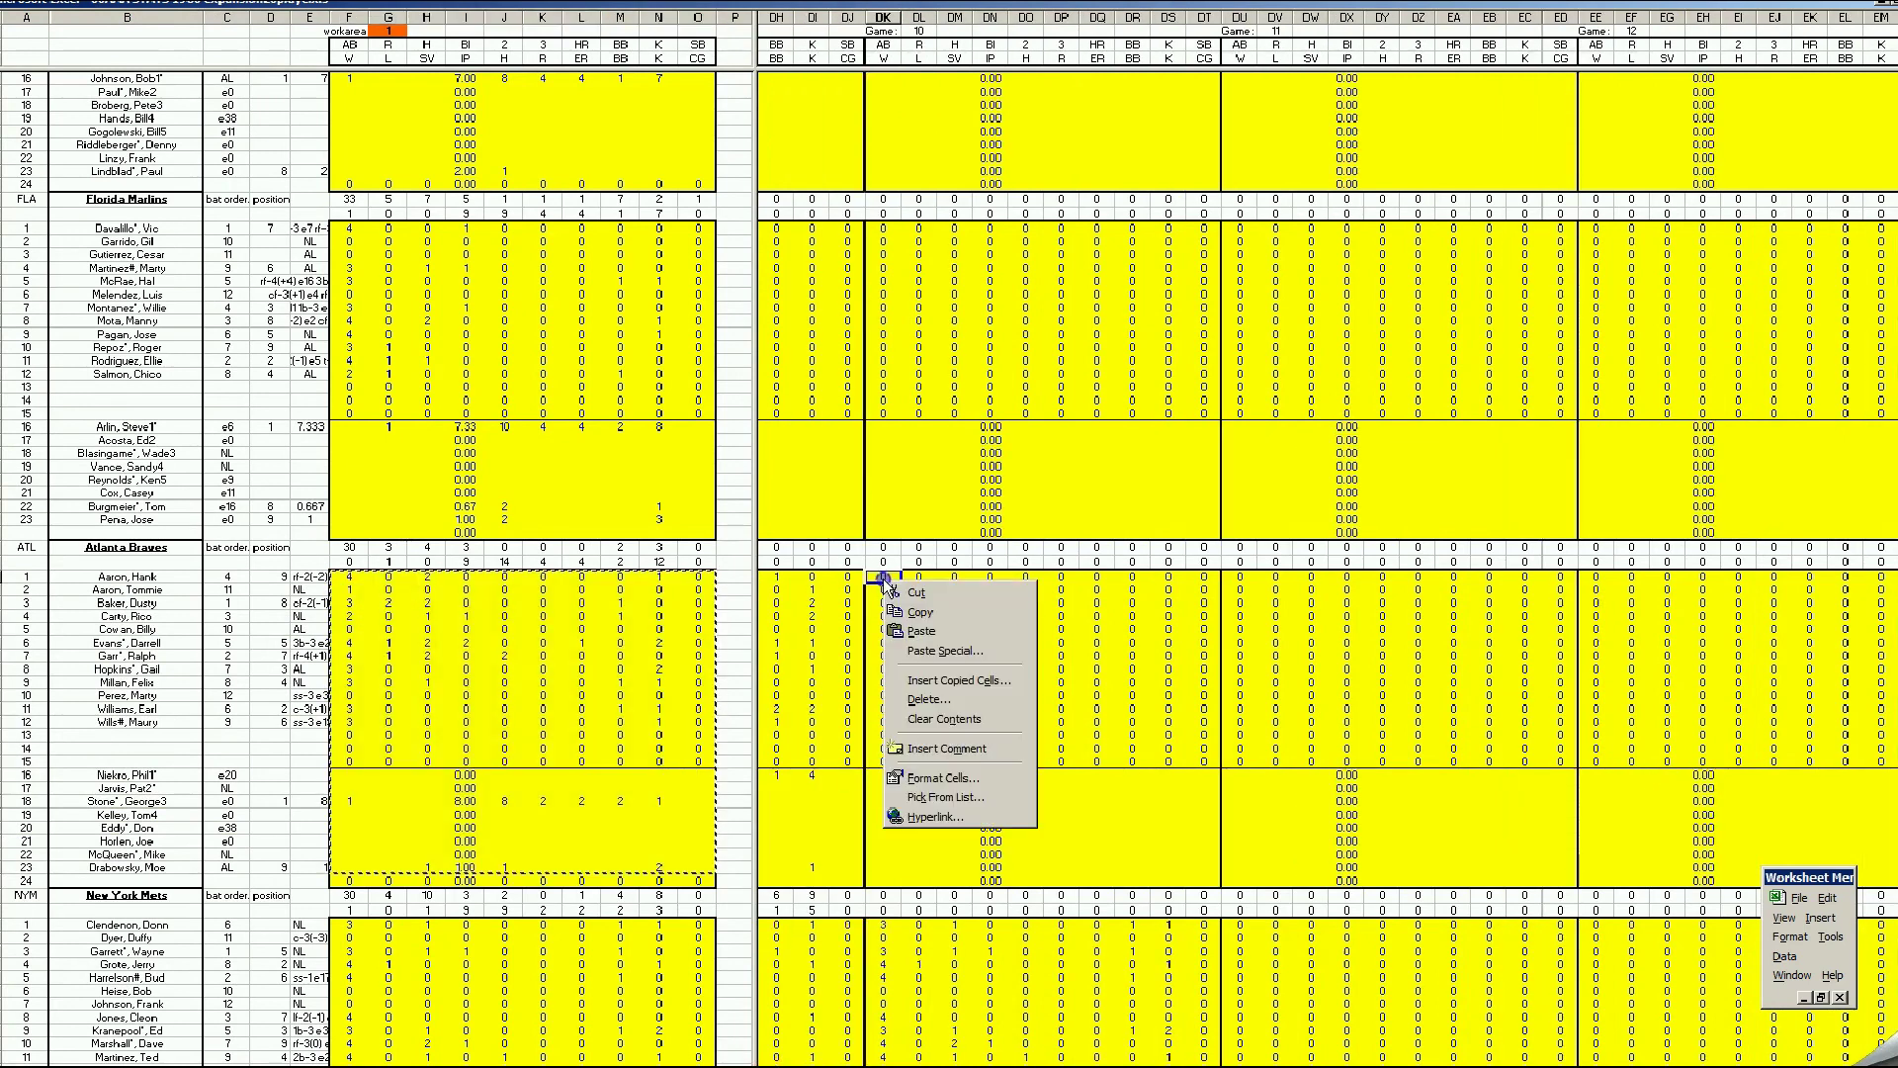
left_click(919, 630)
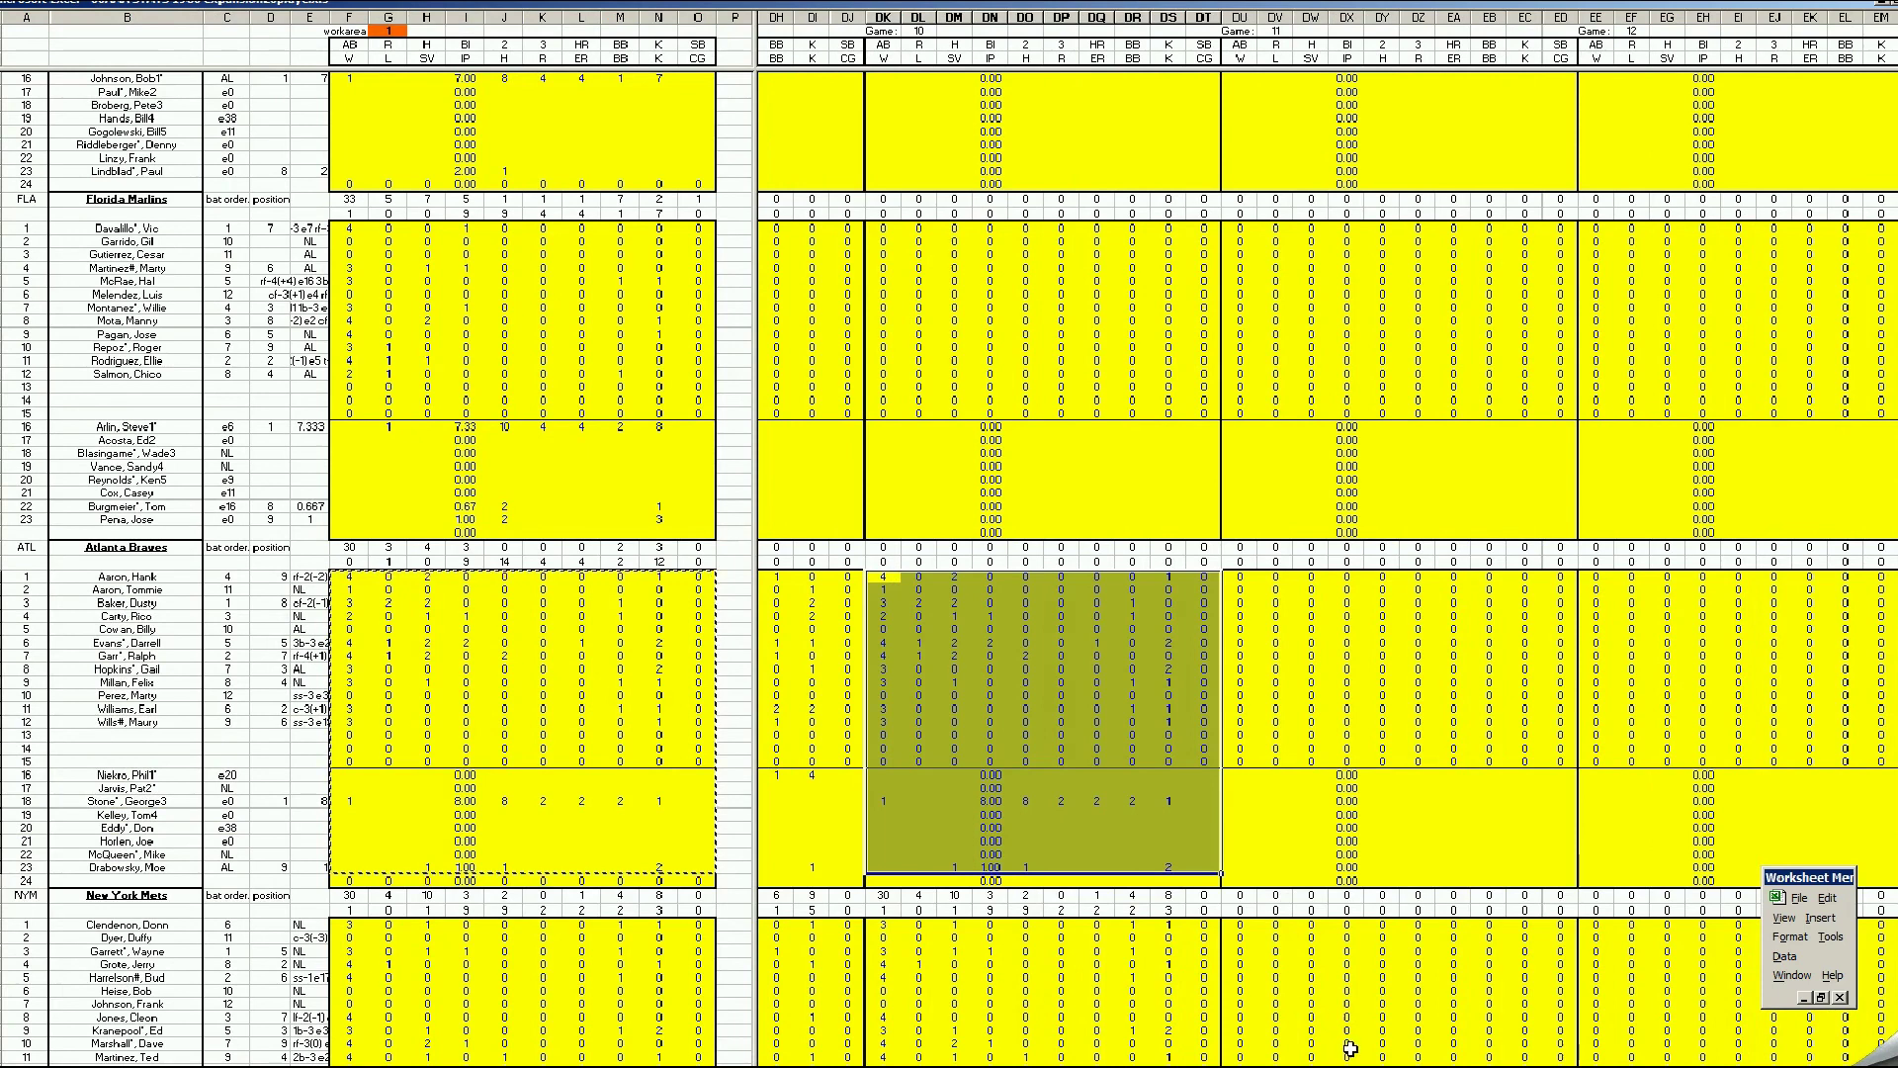
left_click_drag(1357, 1065, 1414, 1065)
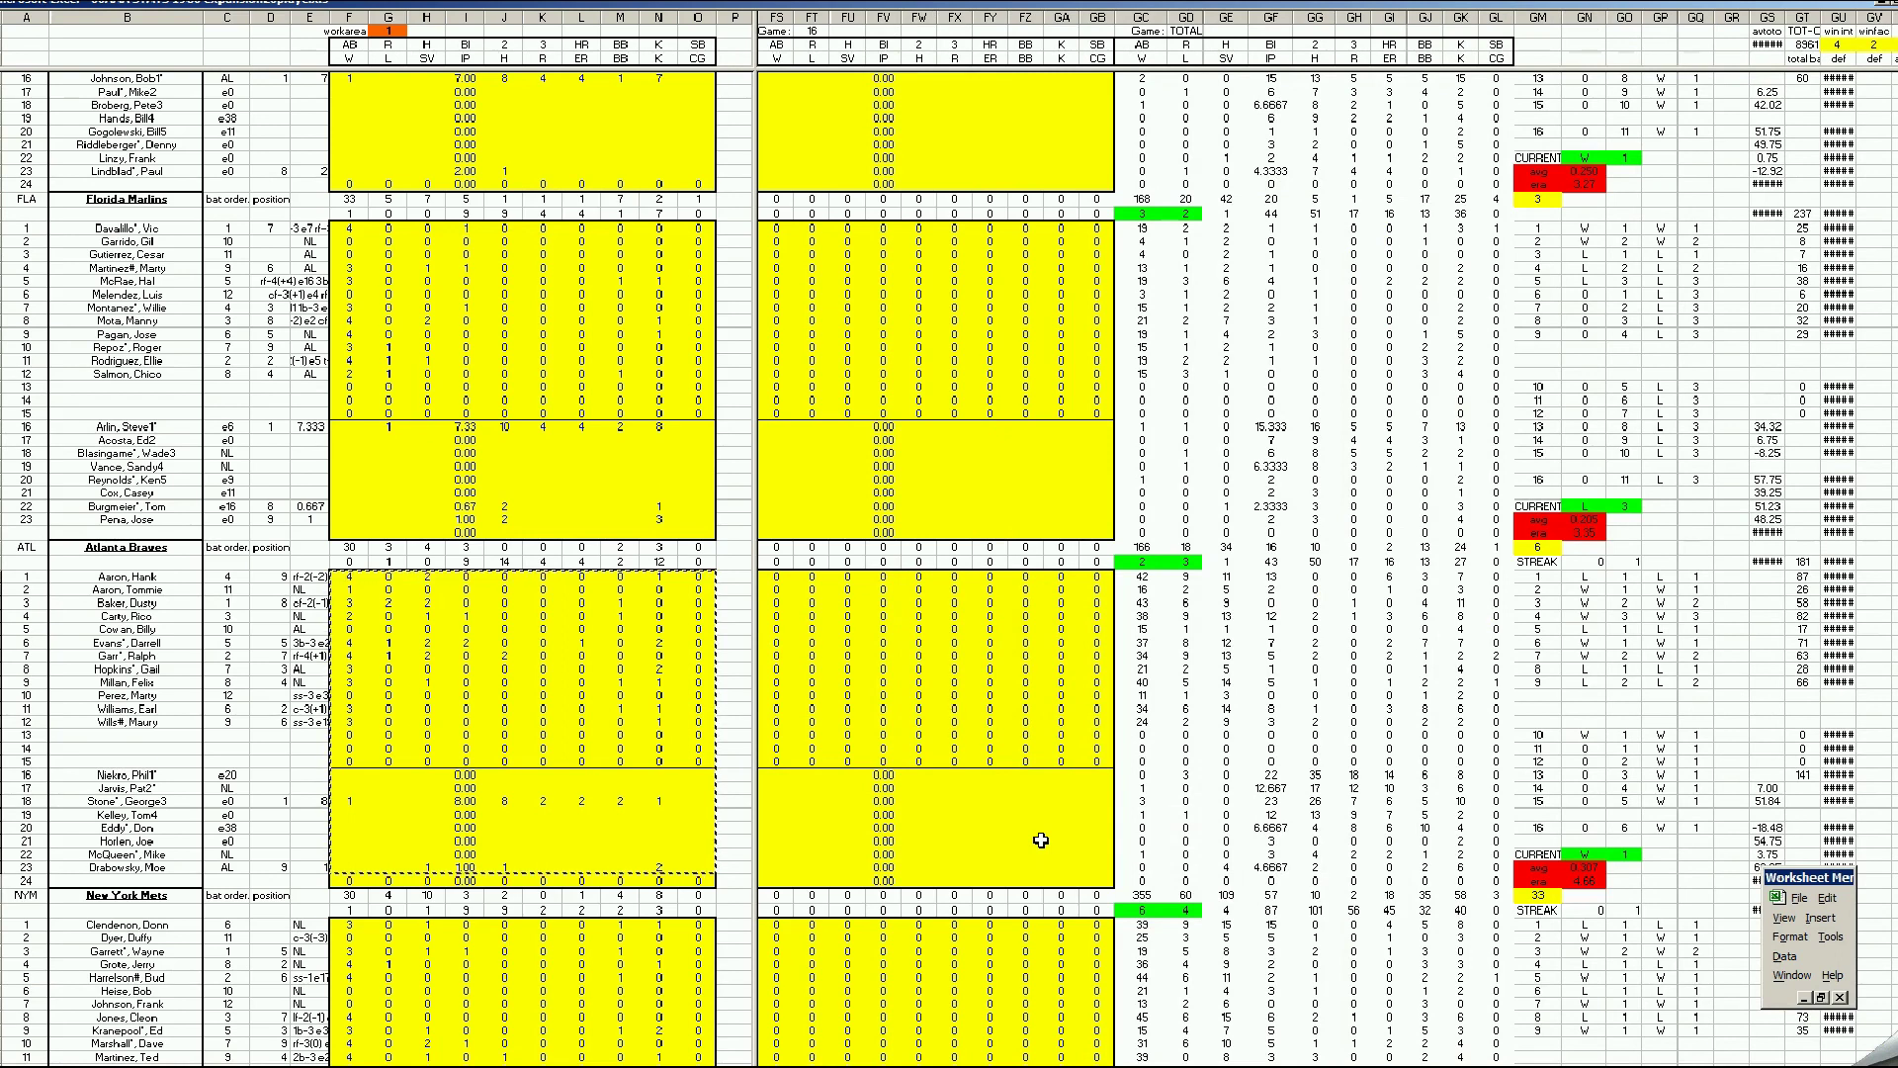
Step: Check the updated team batting average and ERA cells in the season stats
left_click(987, 815)
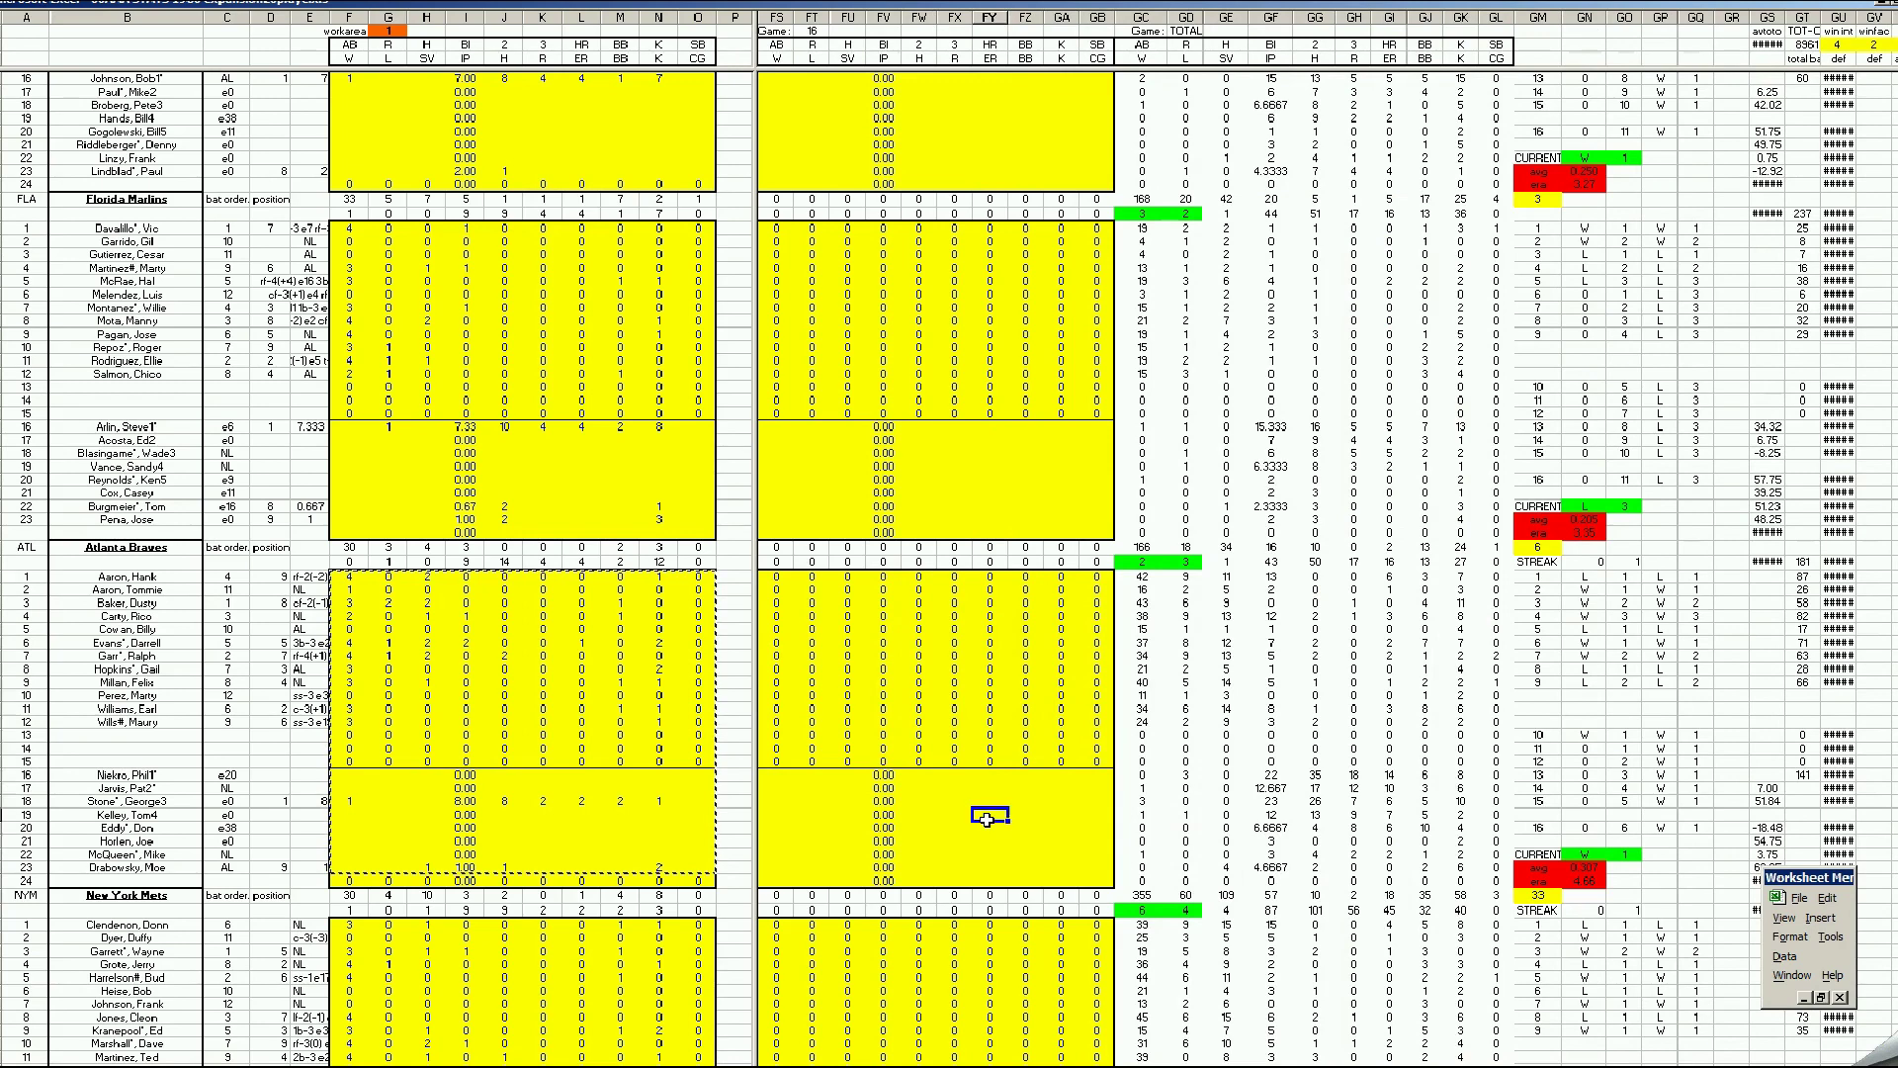
scroll(987, 820, "down", 9)
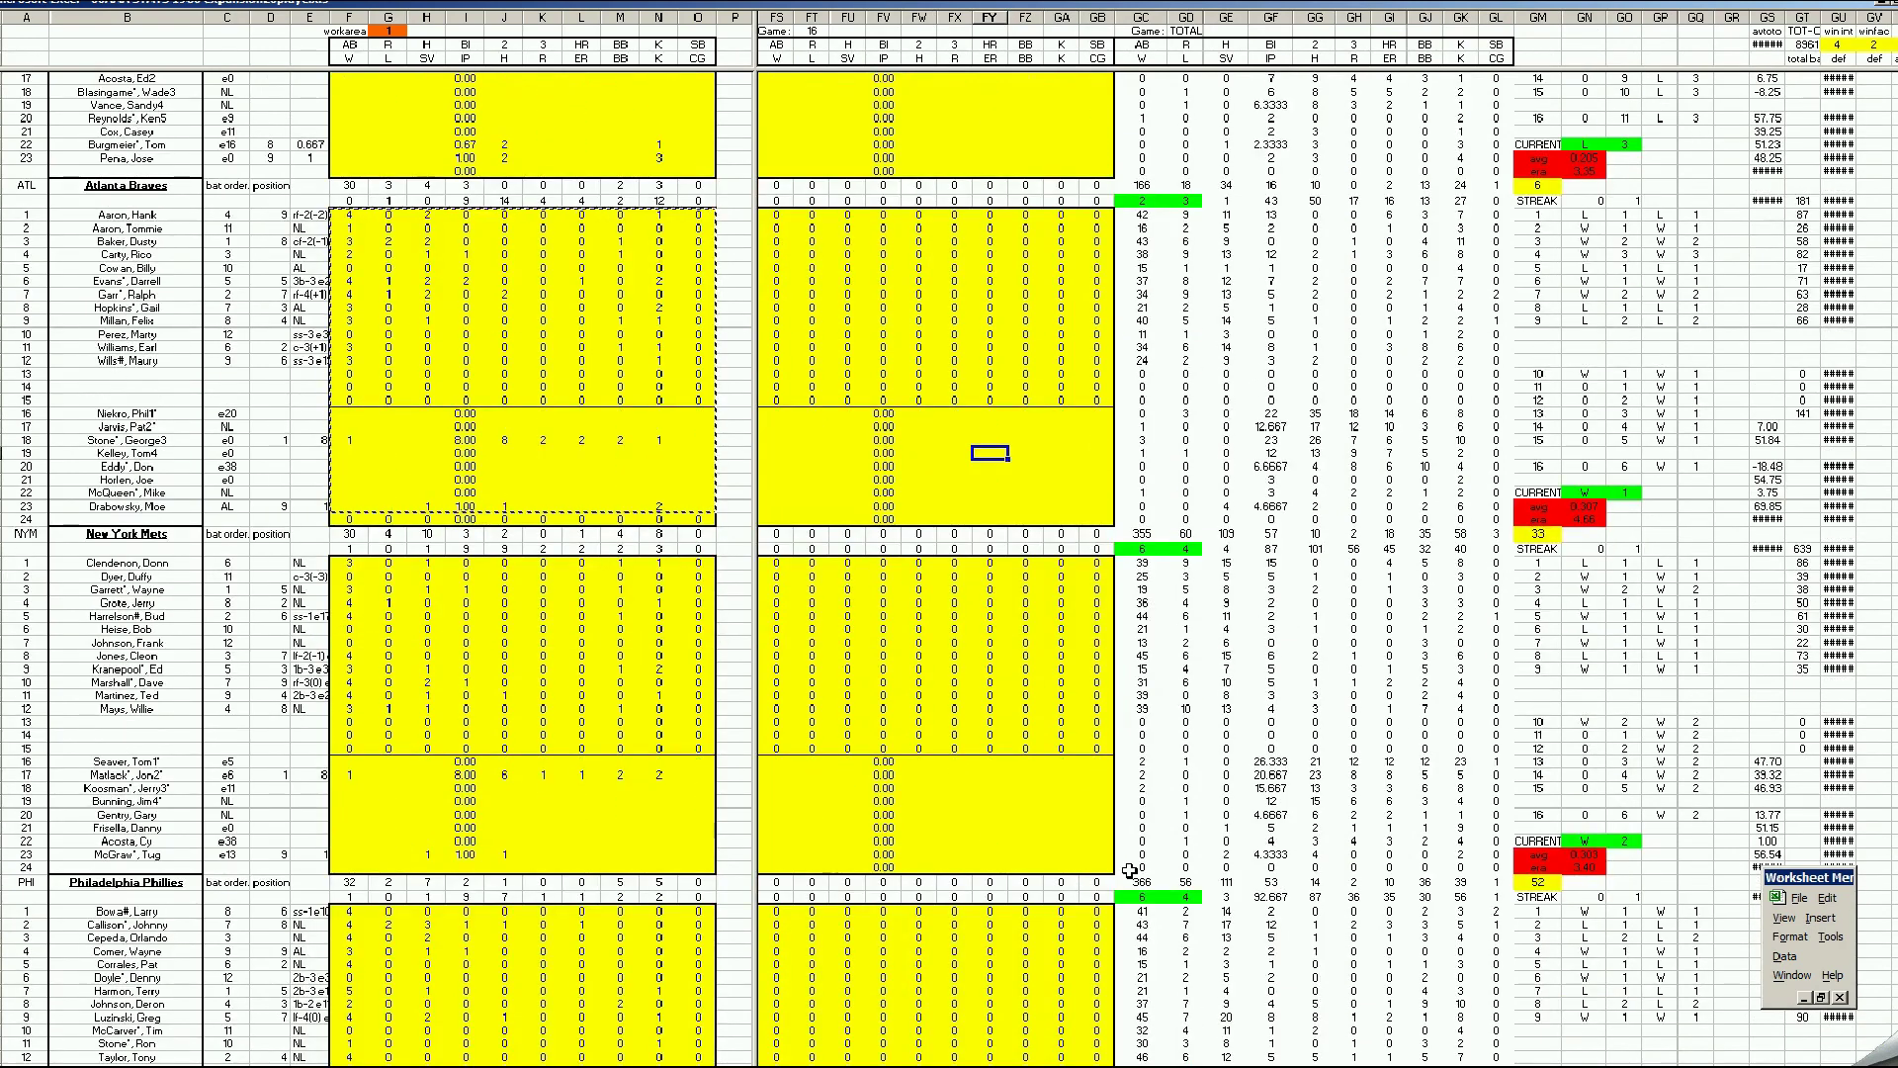
scroll(1025, 808, "up", 8)
scroll(1024, 808, "up", 3)
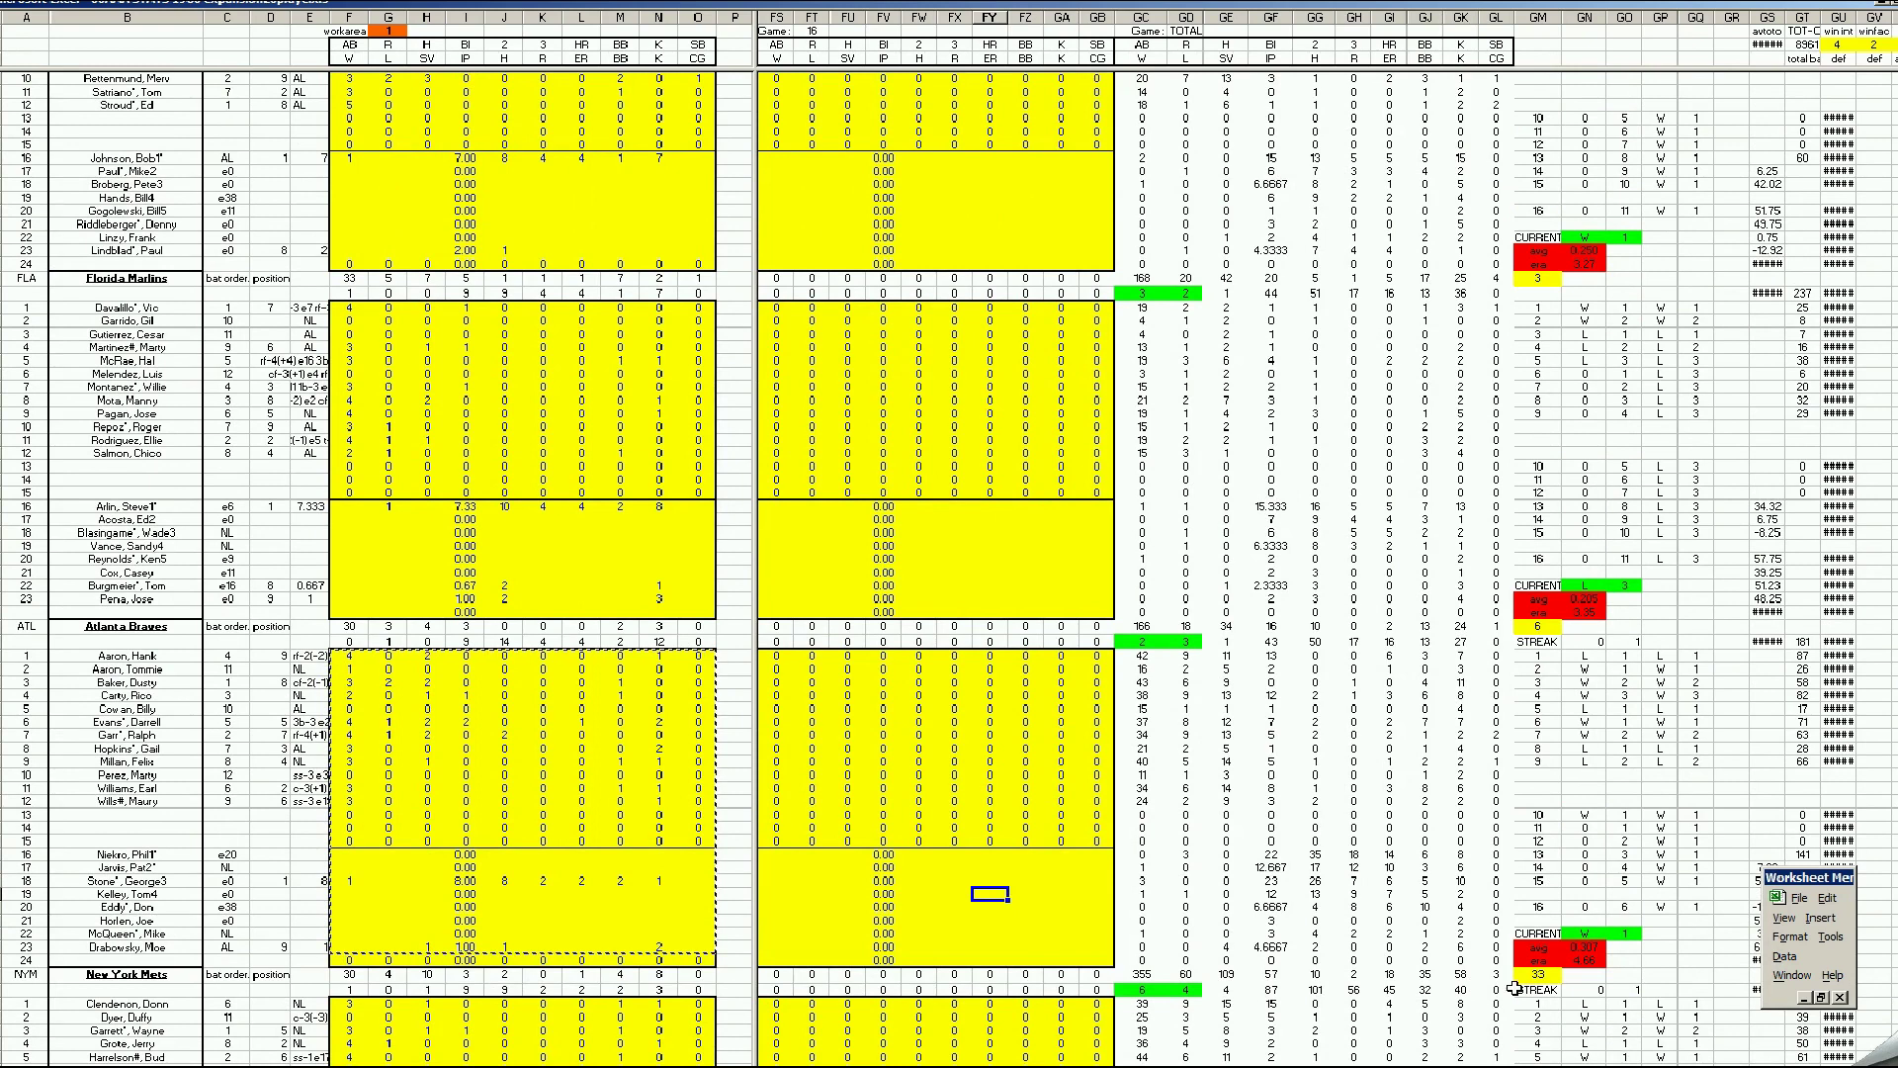
left_click(1584, 946)
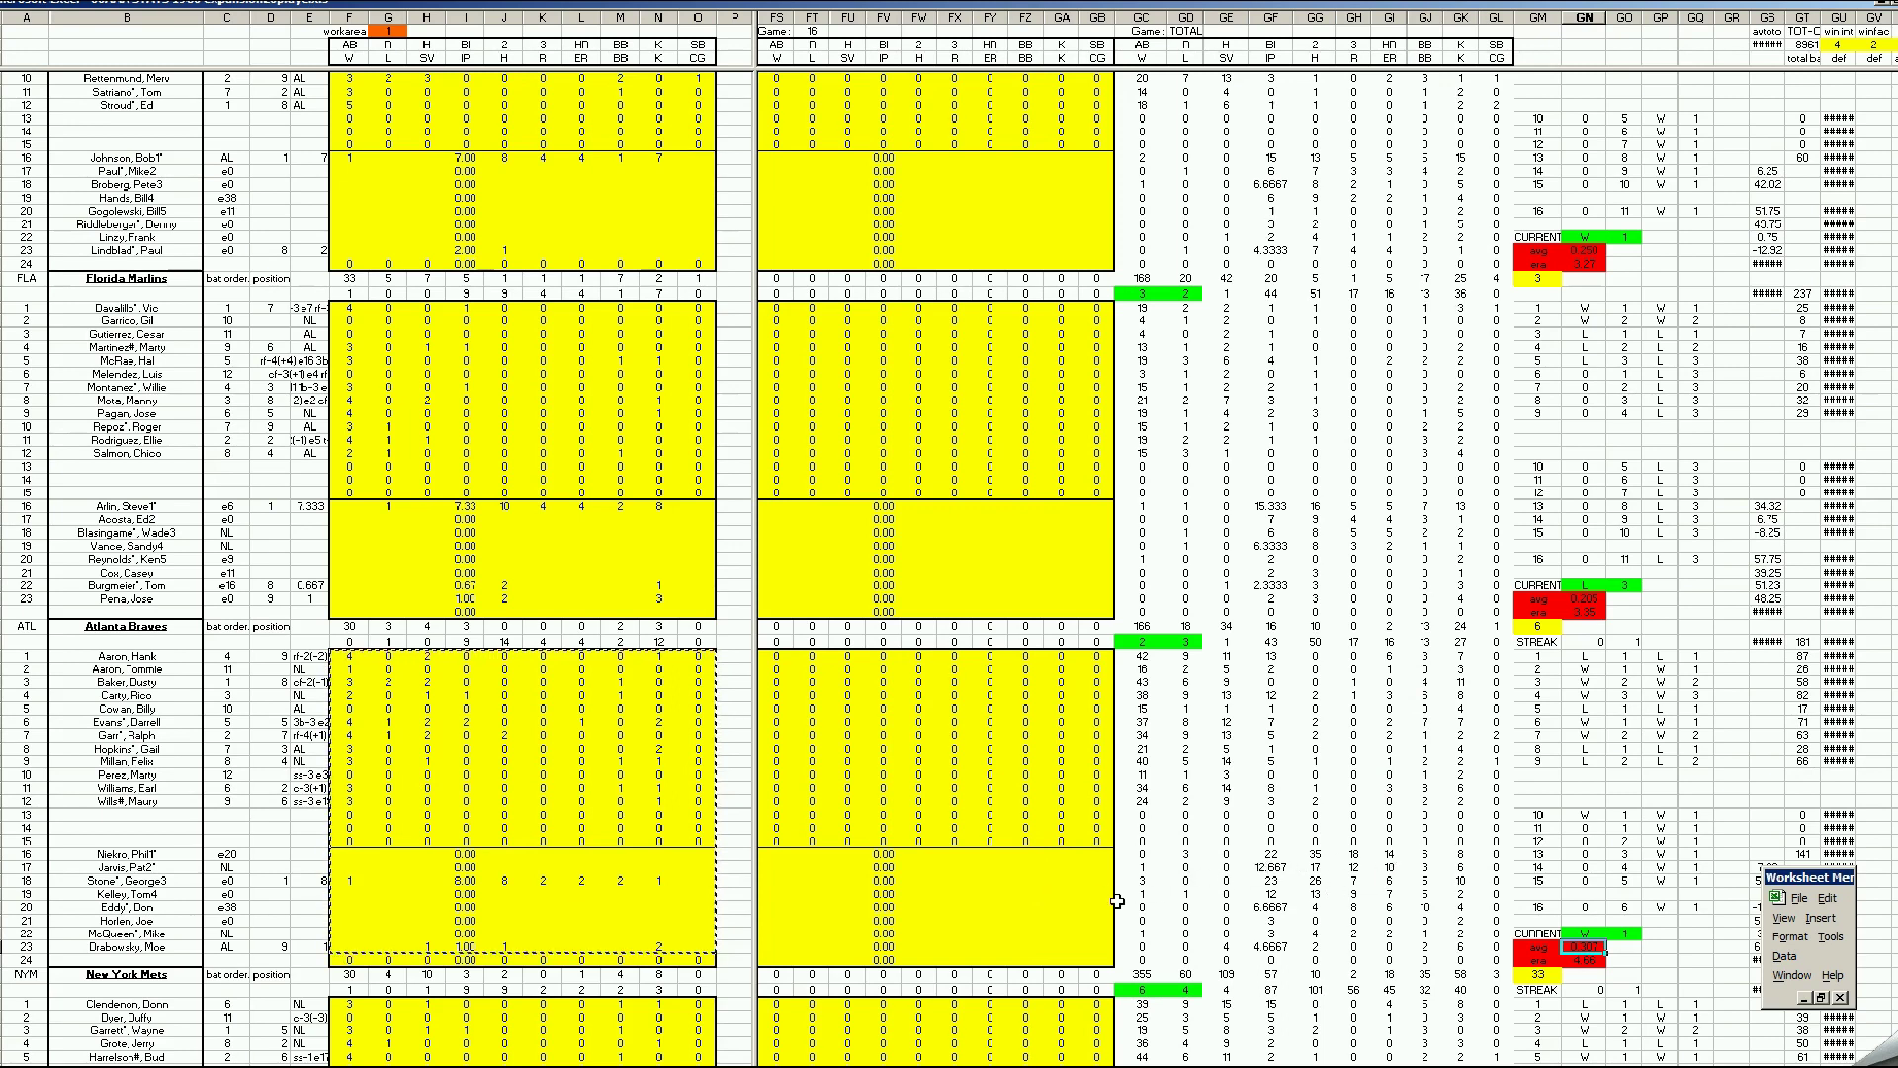
left_click(1026, 868)
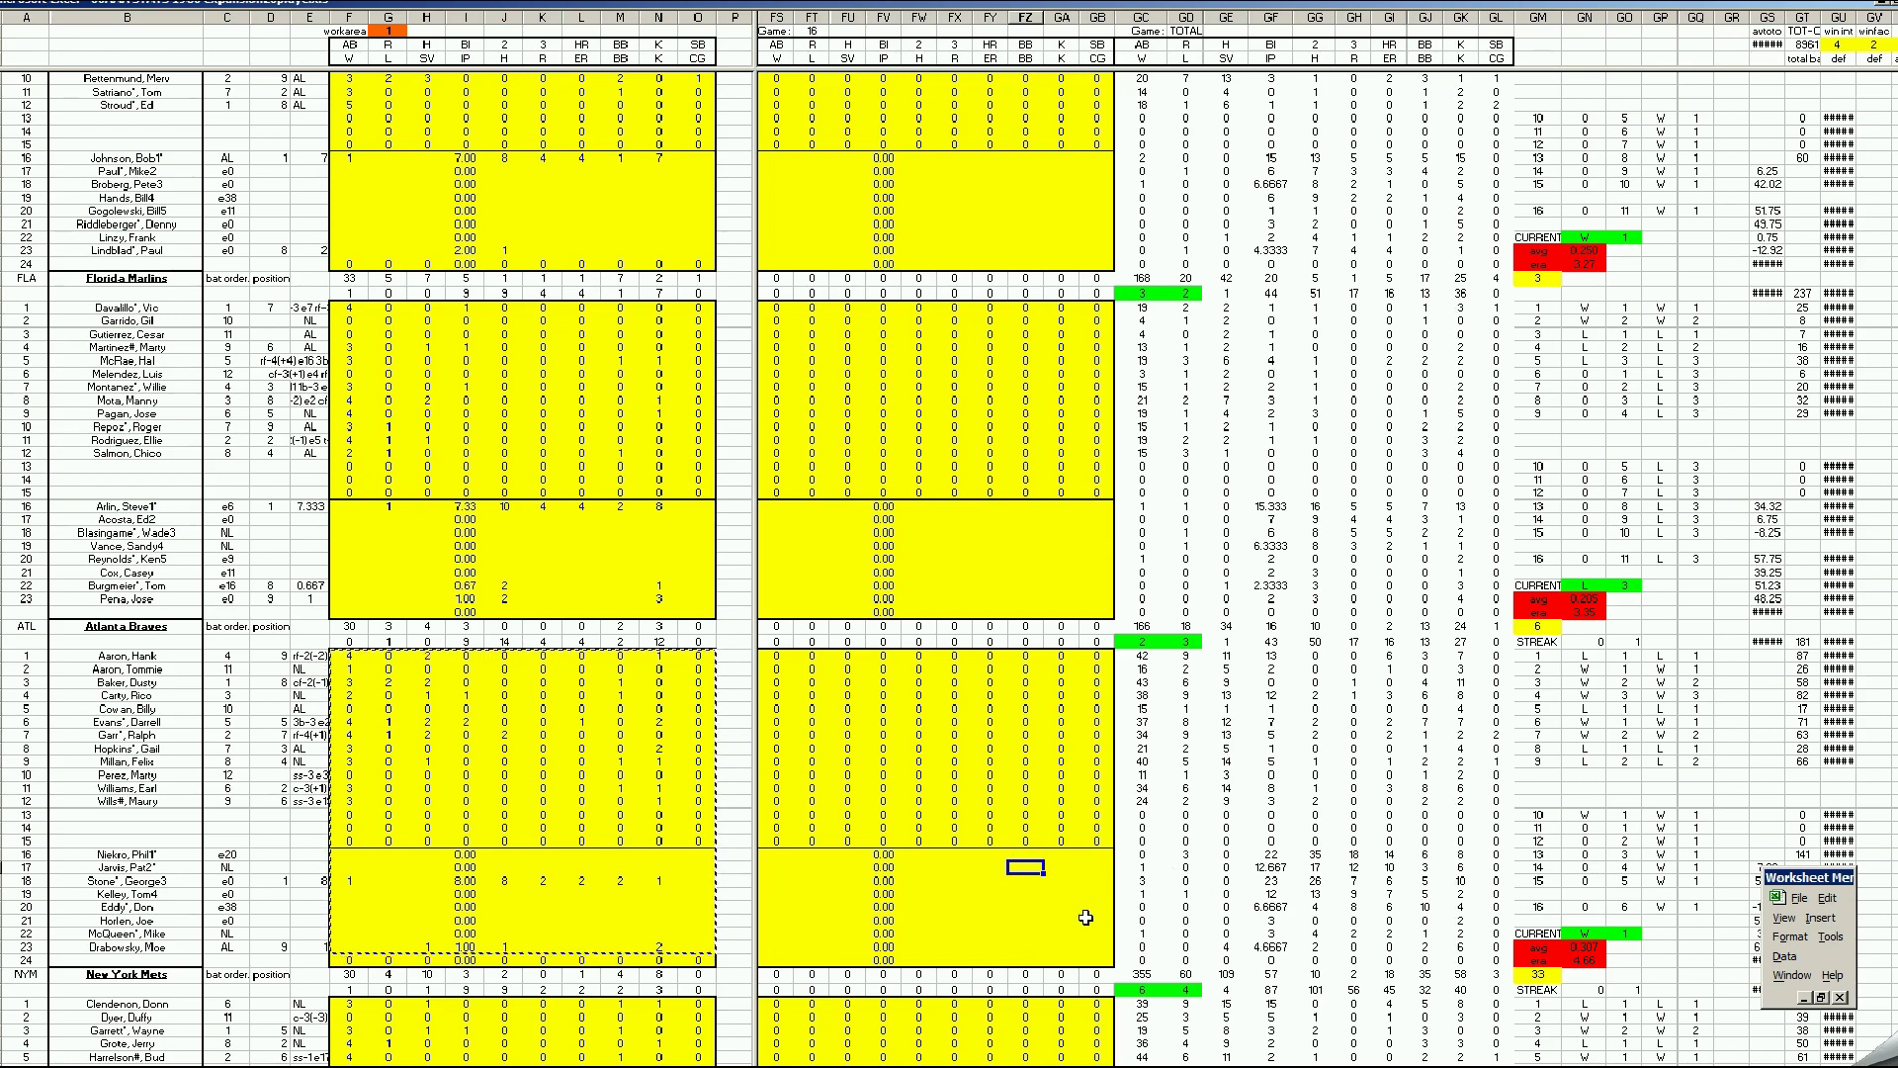
scroll(1086, 918, "down", 4)
scroll(1086, 917, "down", 15)
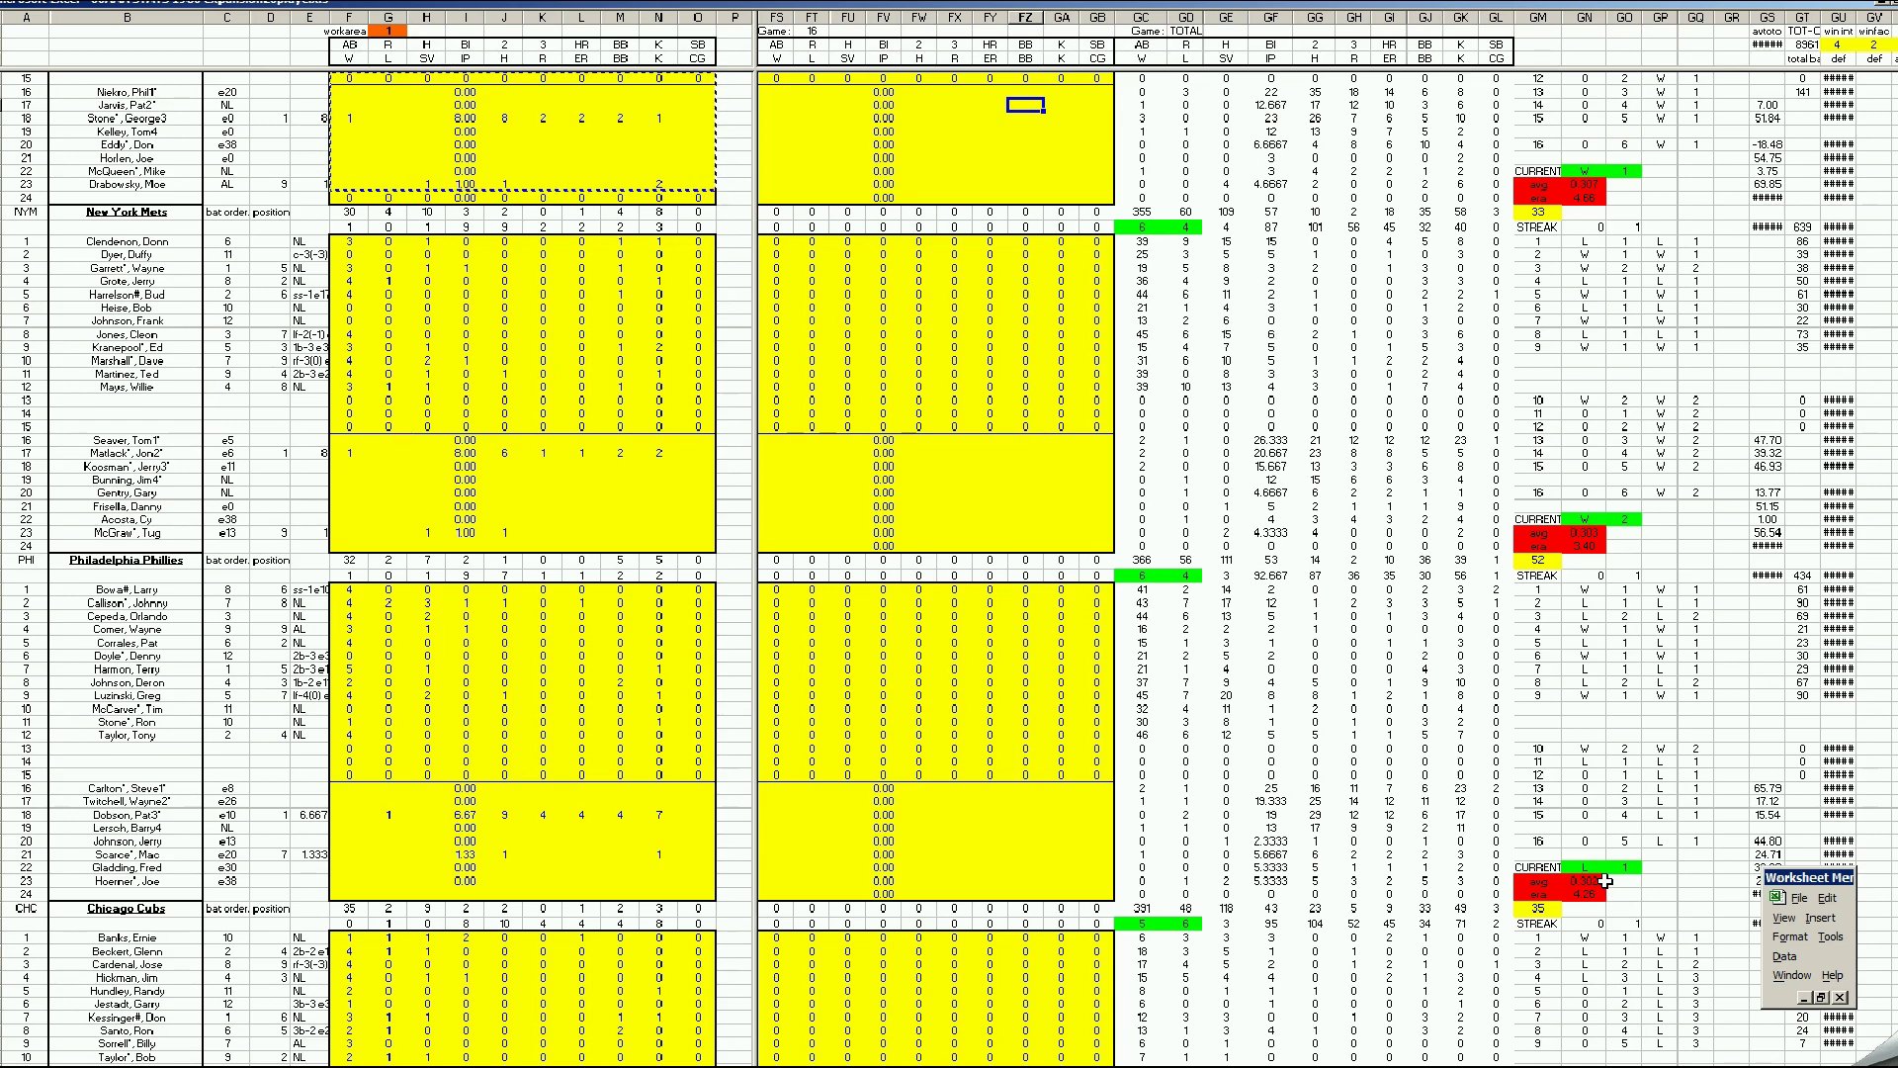
left_click(1590, 893)
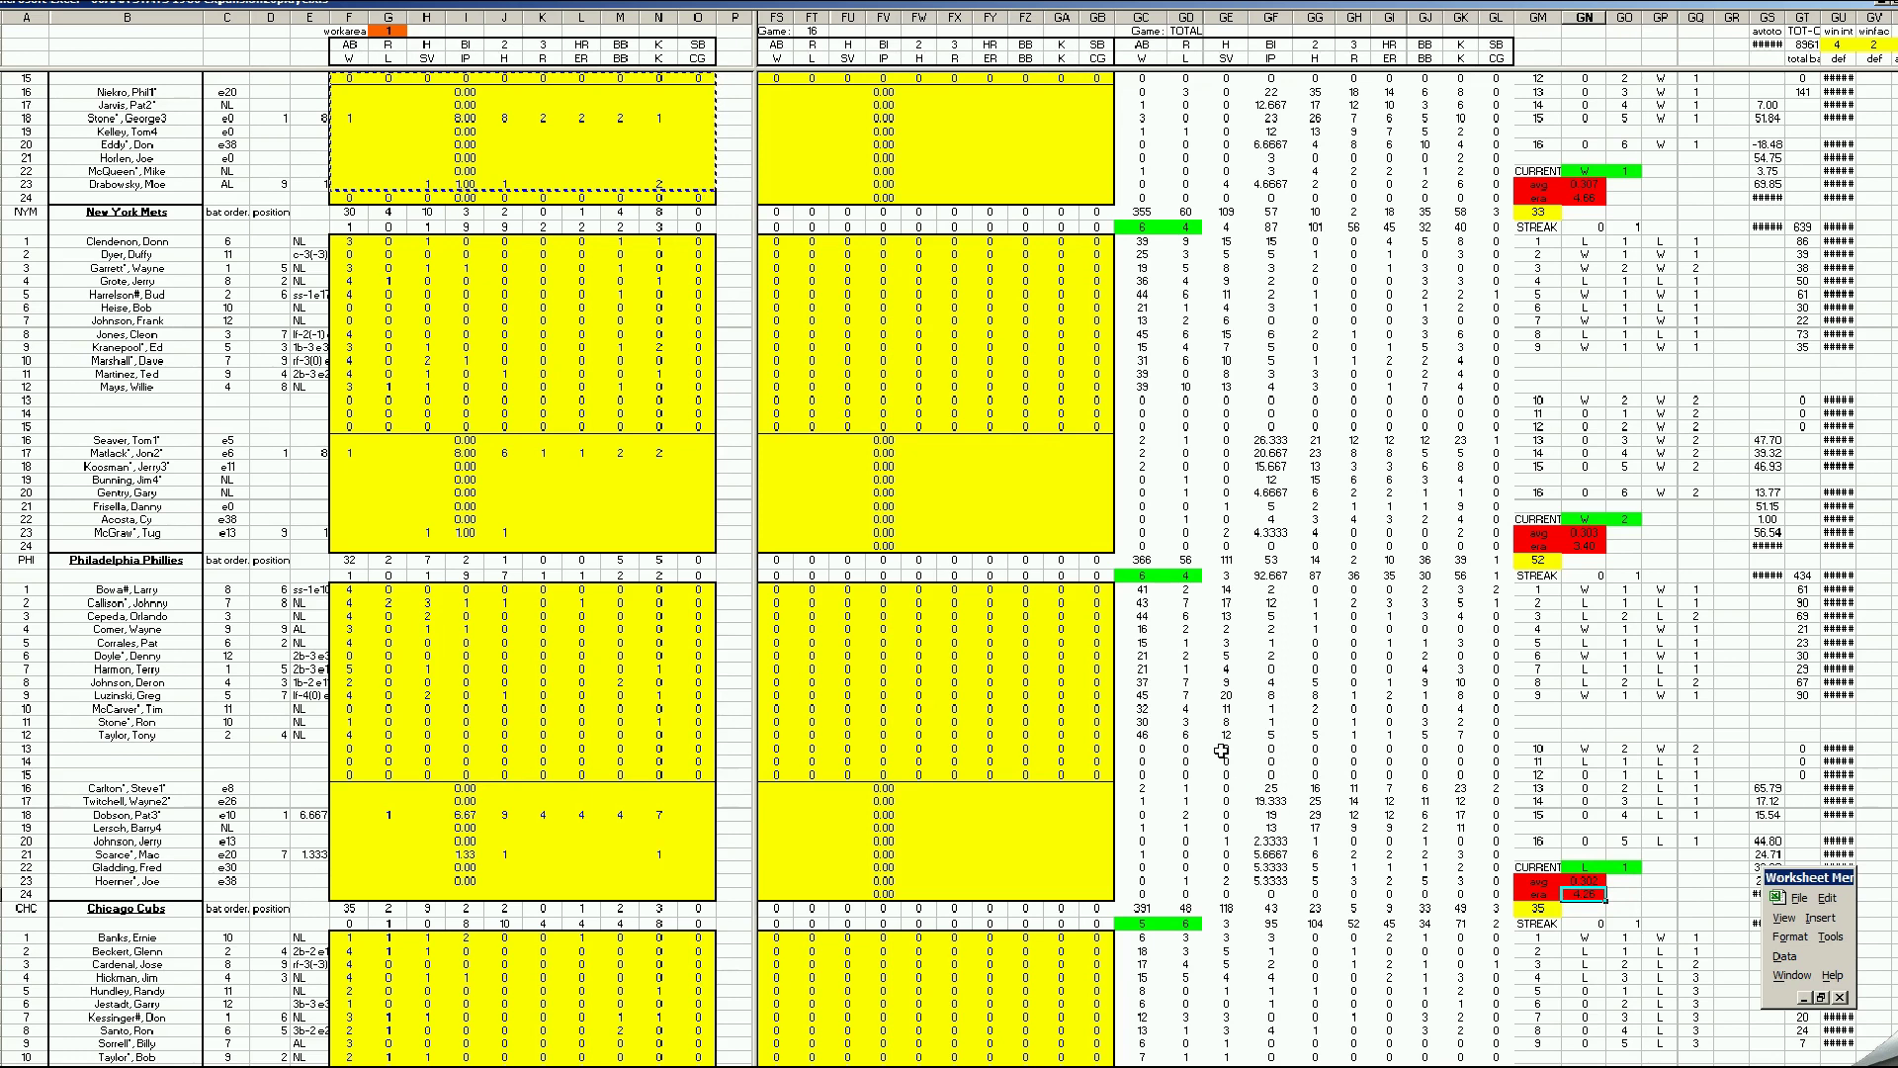
Step: Verify Luzinski's season total of 20 and Twitchell's entry, then view the division standings
left_click(1231, 695)
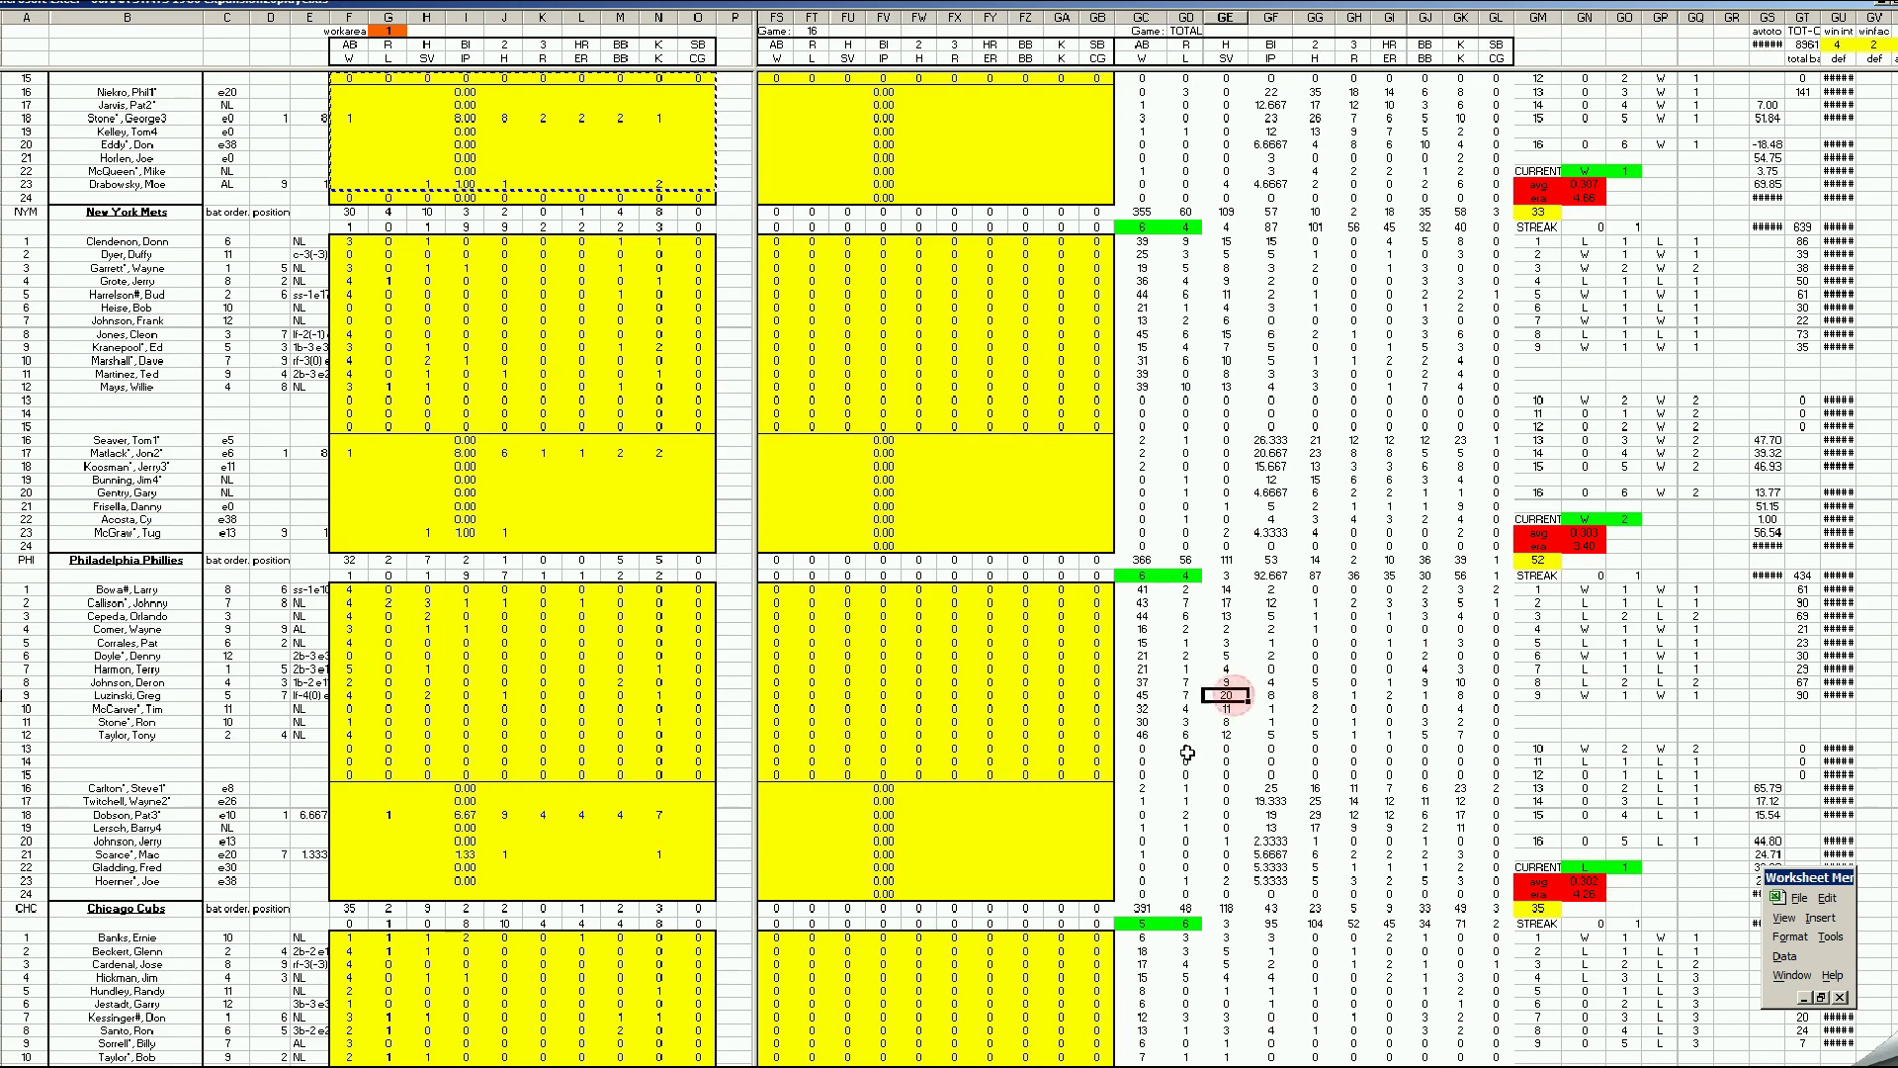
left_click(1076, 800)
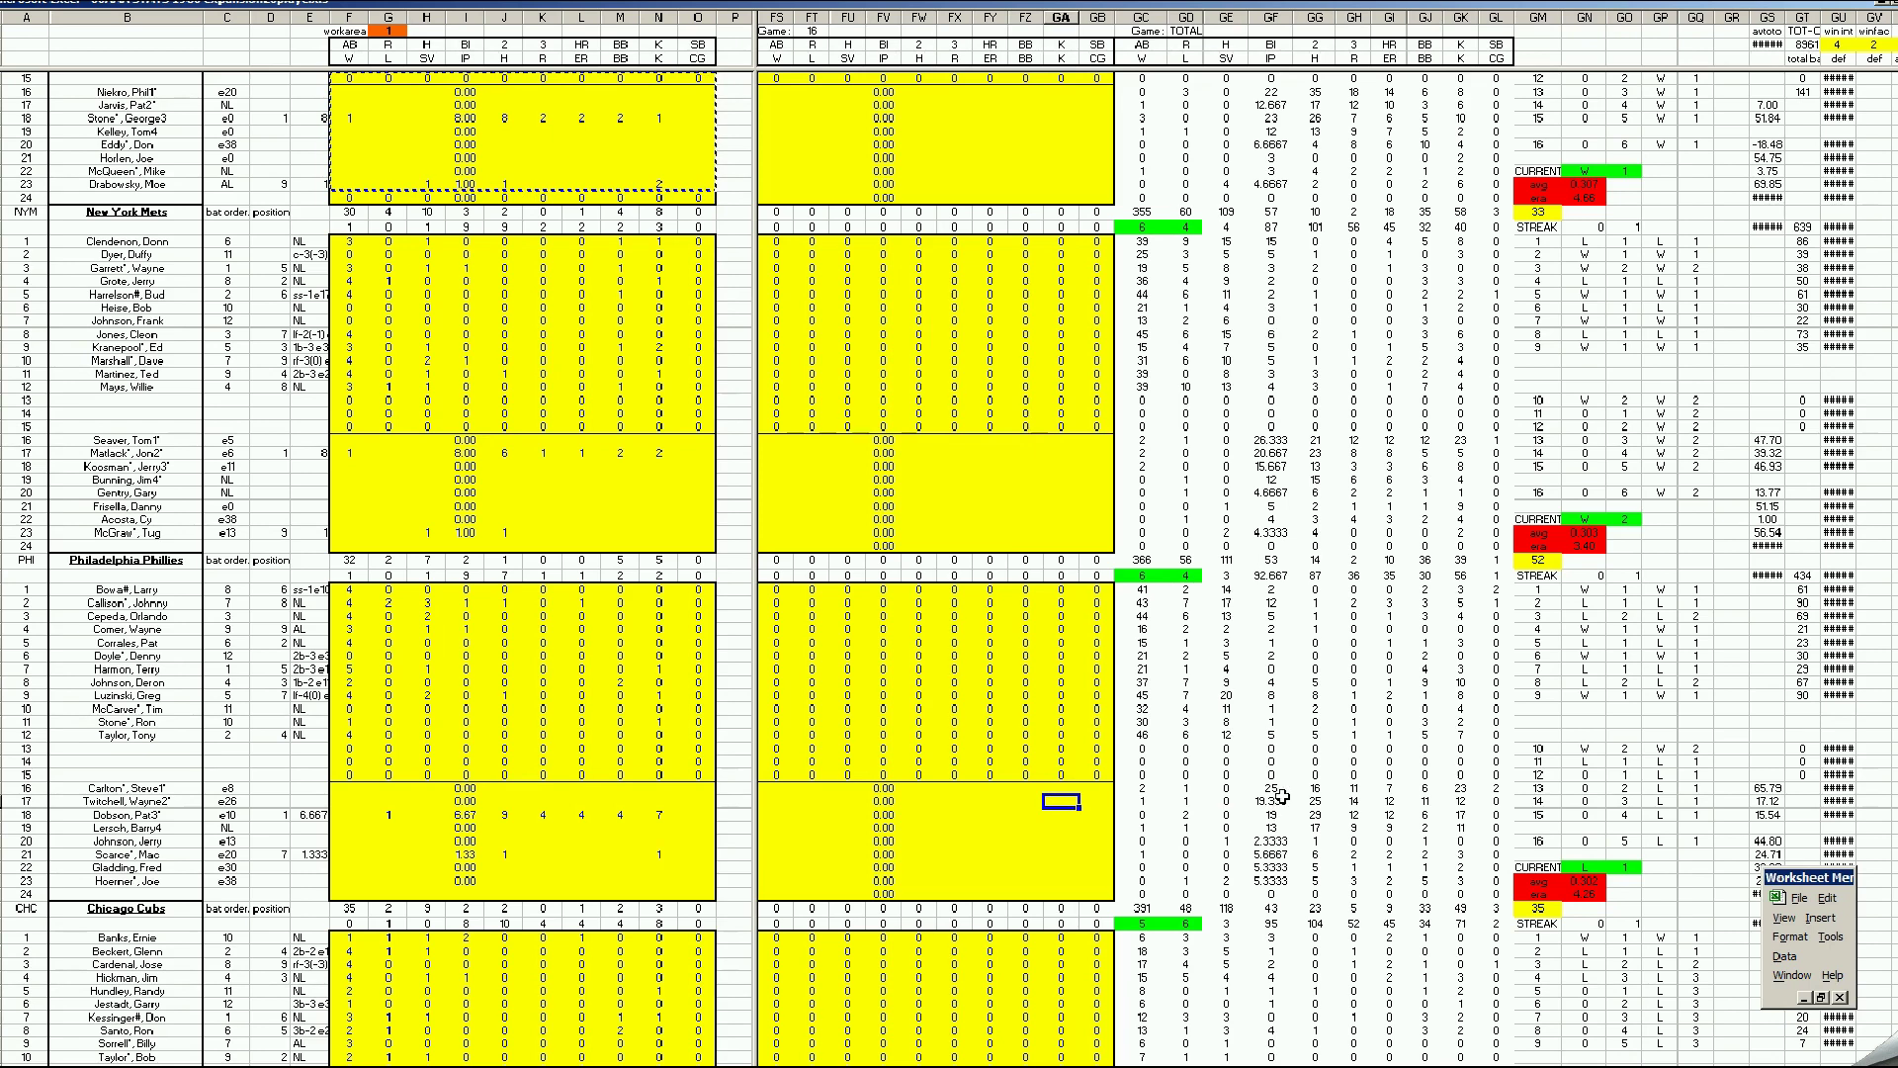
left_click(1046, 832)
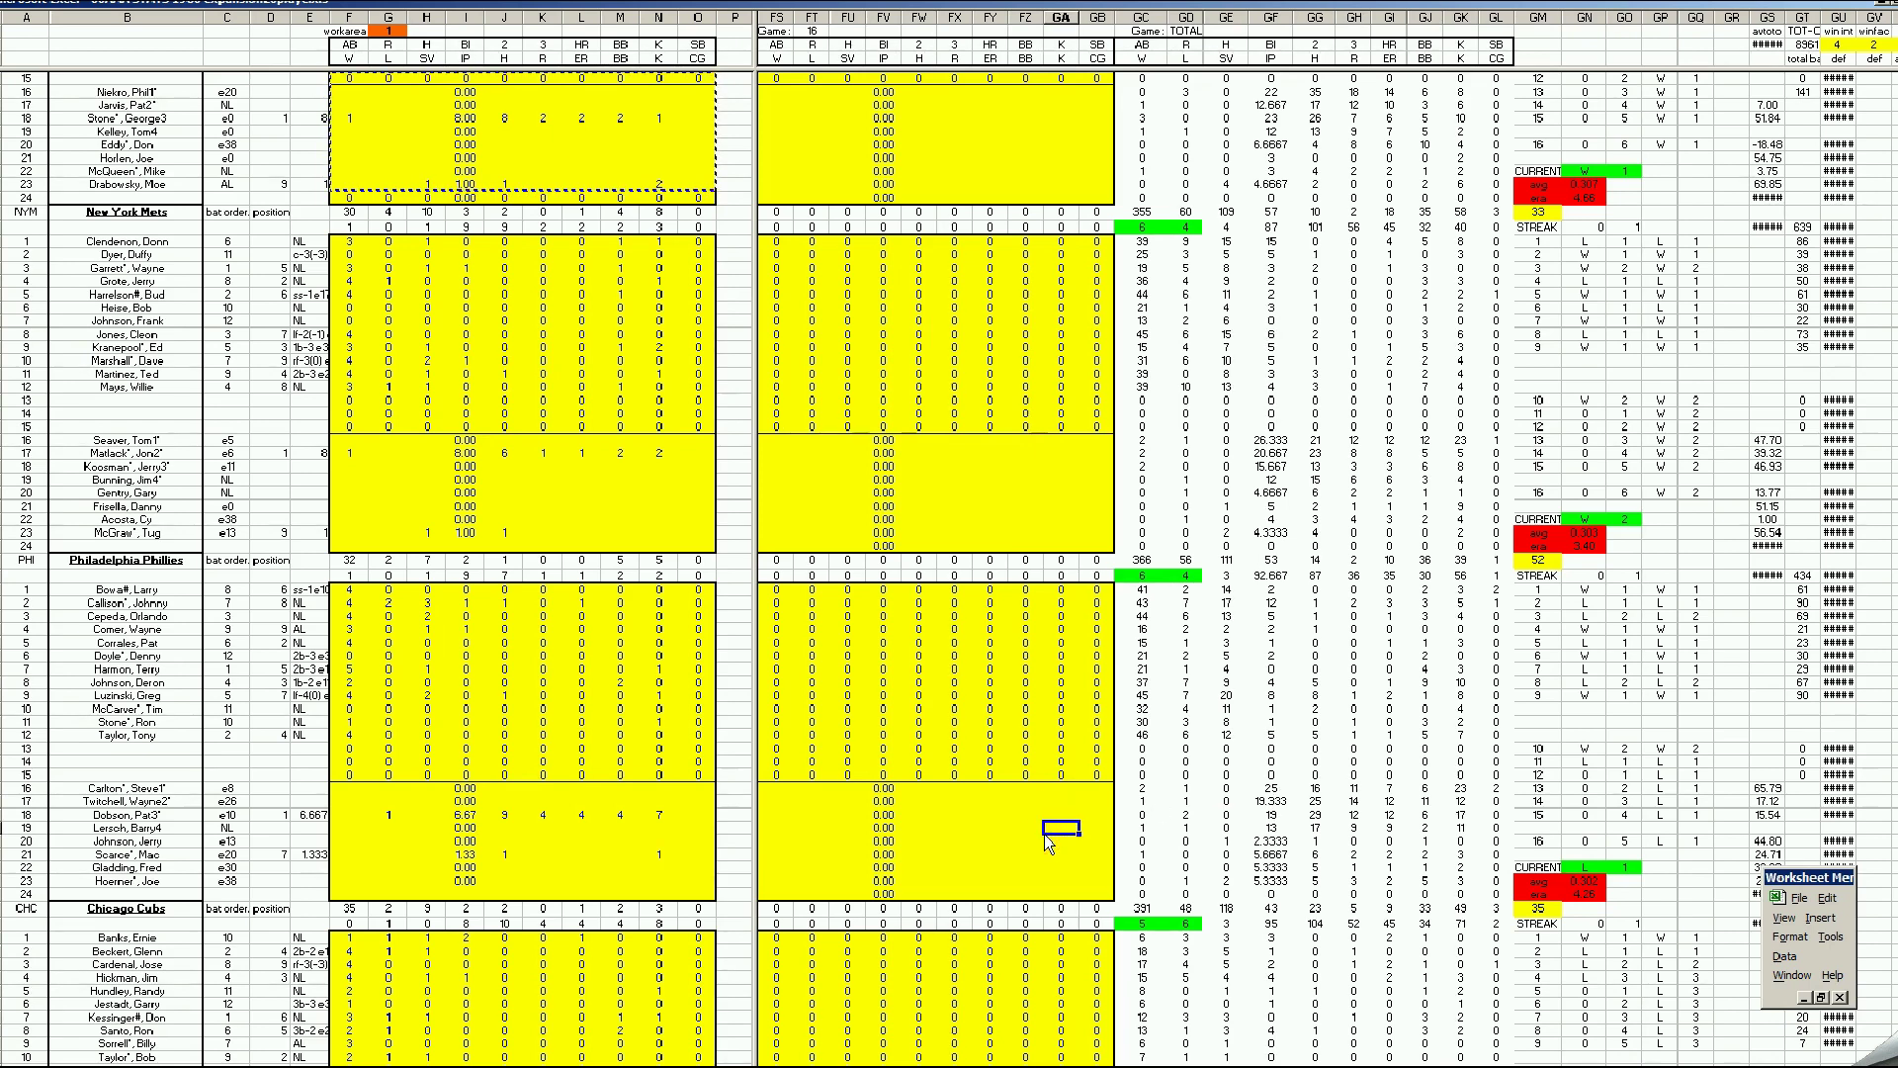
key("Page_Down")
key("Page_Down")
key("Page_Down")
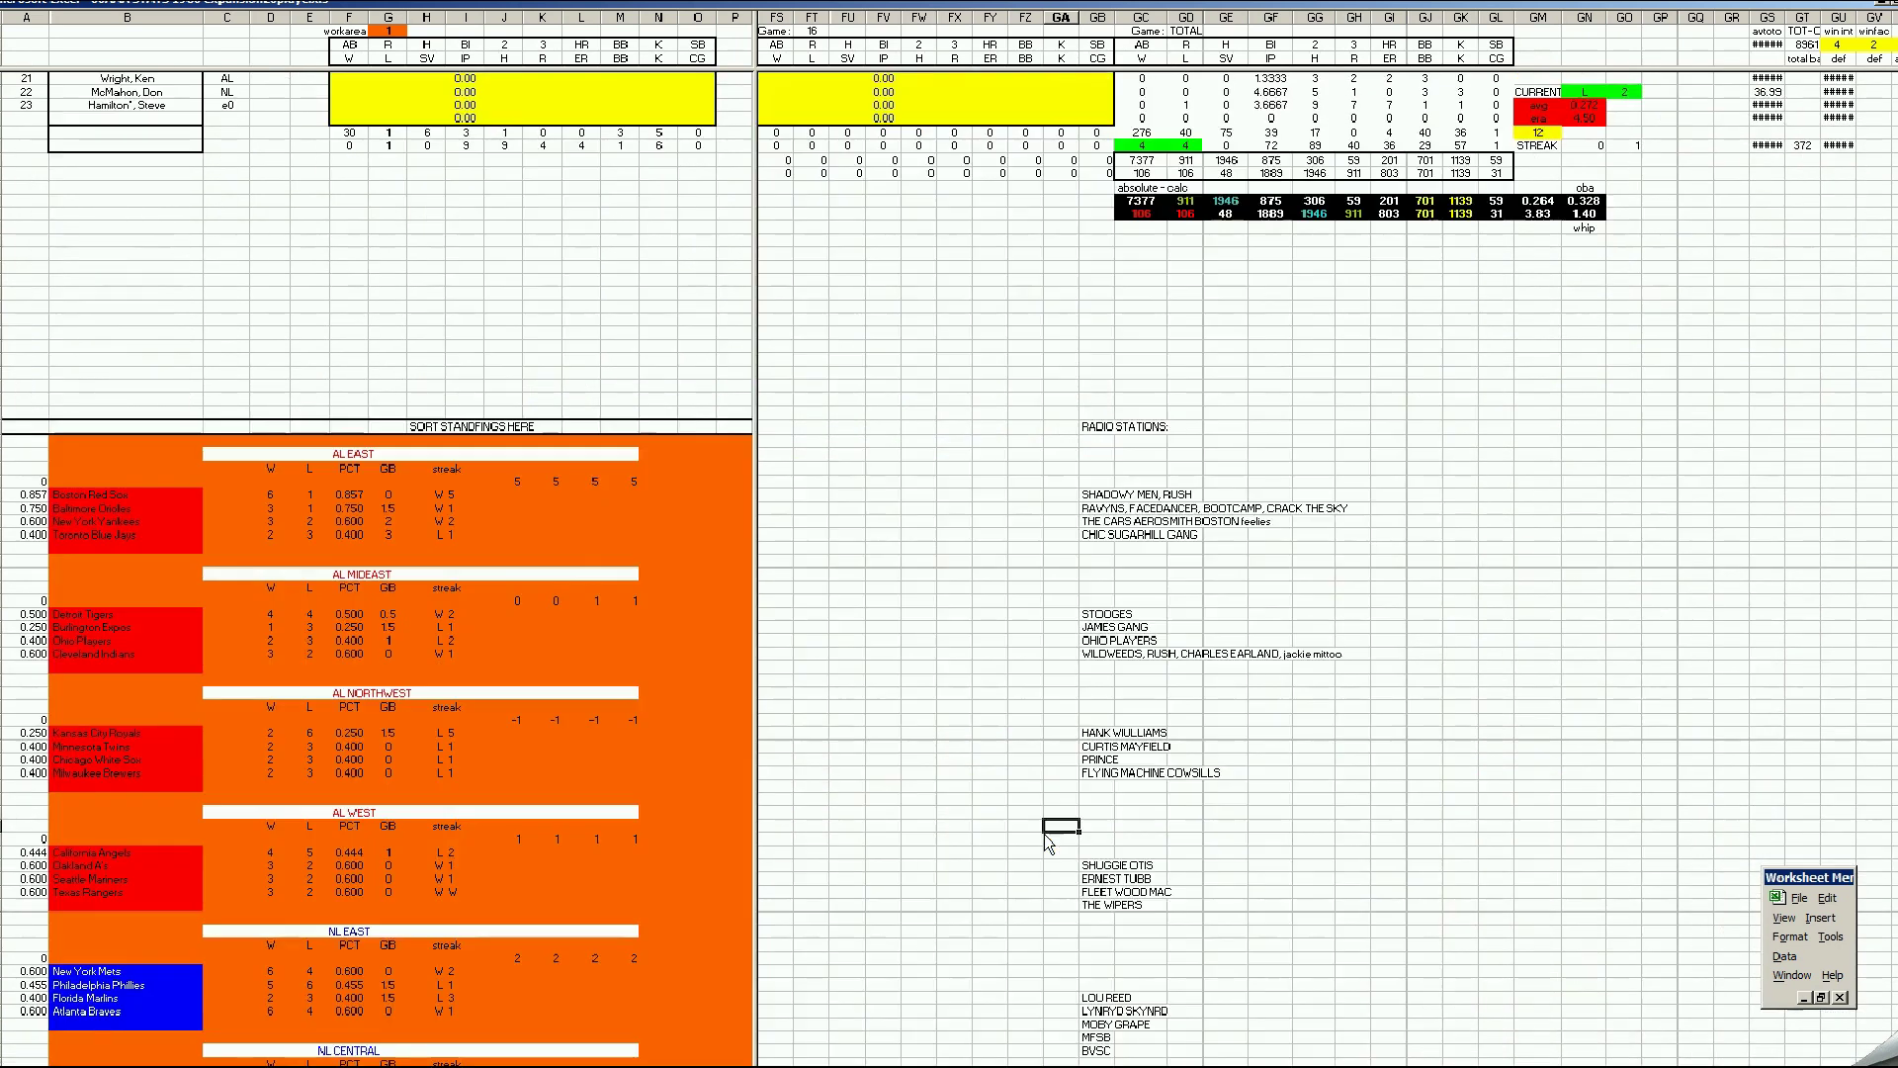
Step: Scroll up to the top of the Game 107 Phillies vs Braves scoresheet
scroll(1198, 732, "up", 8)
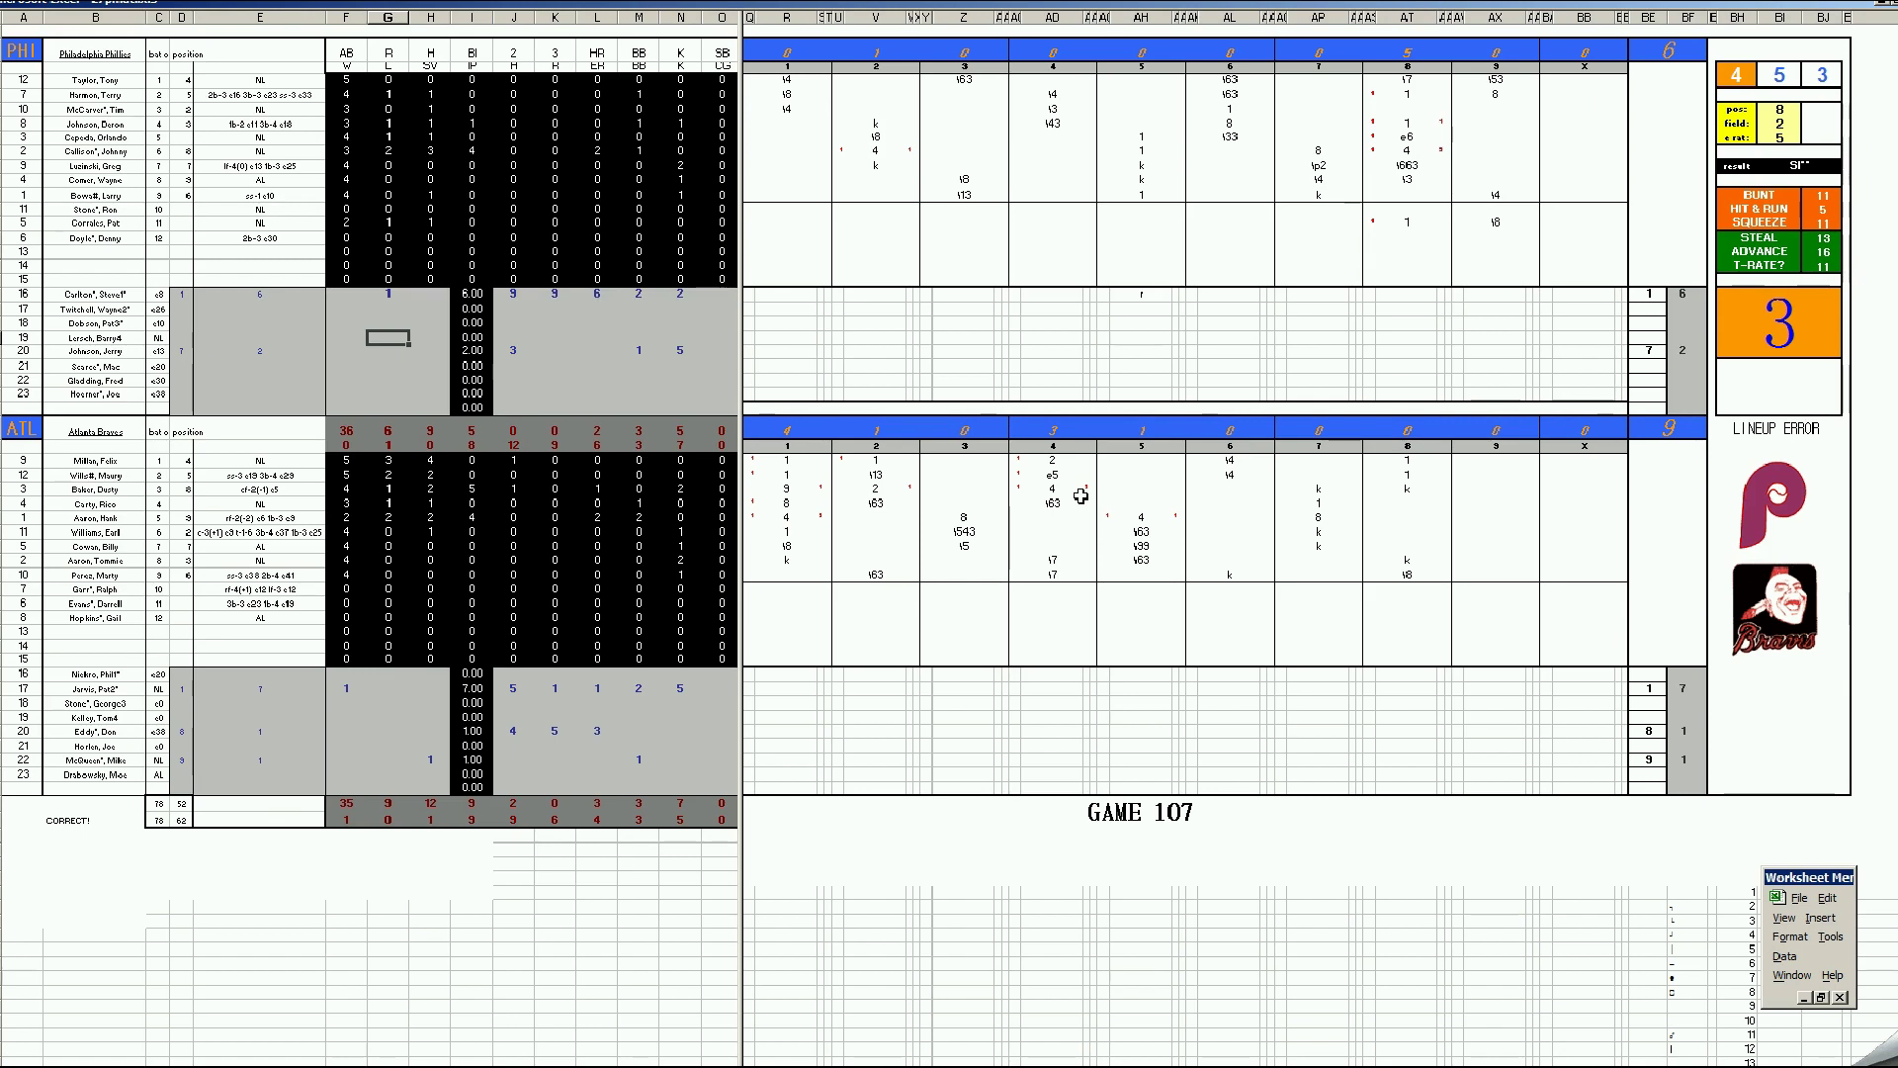
left_click(1141, 517)
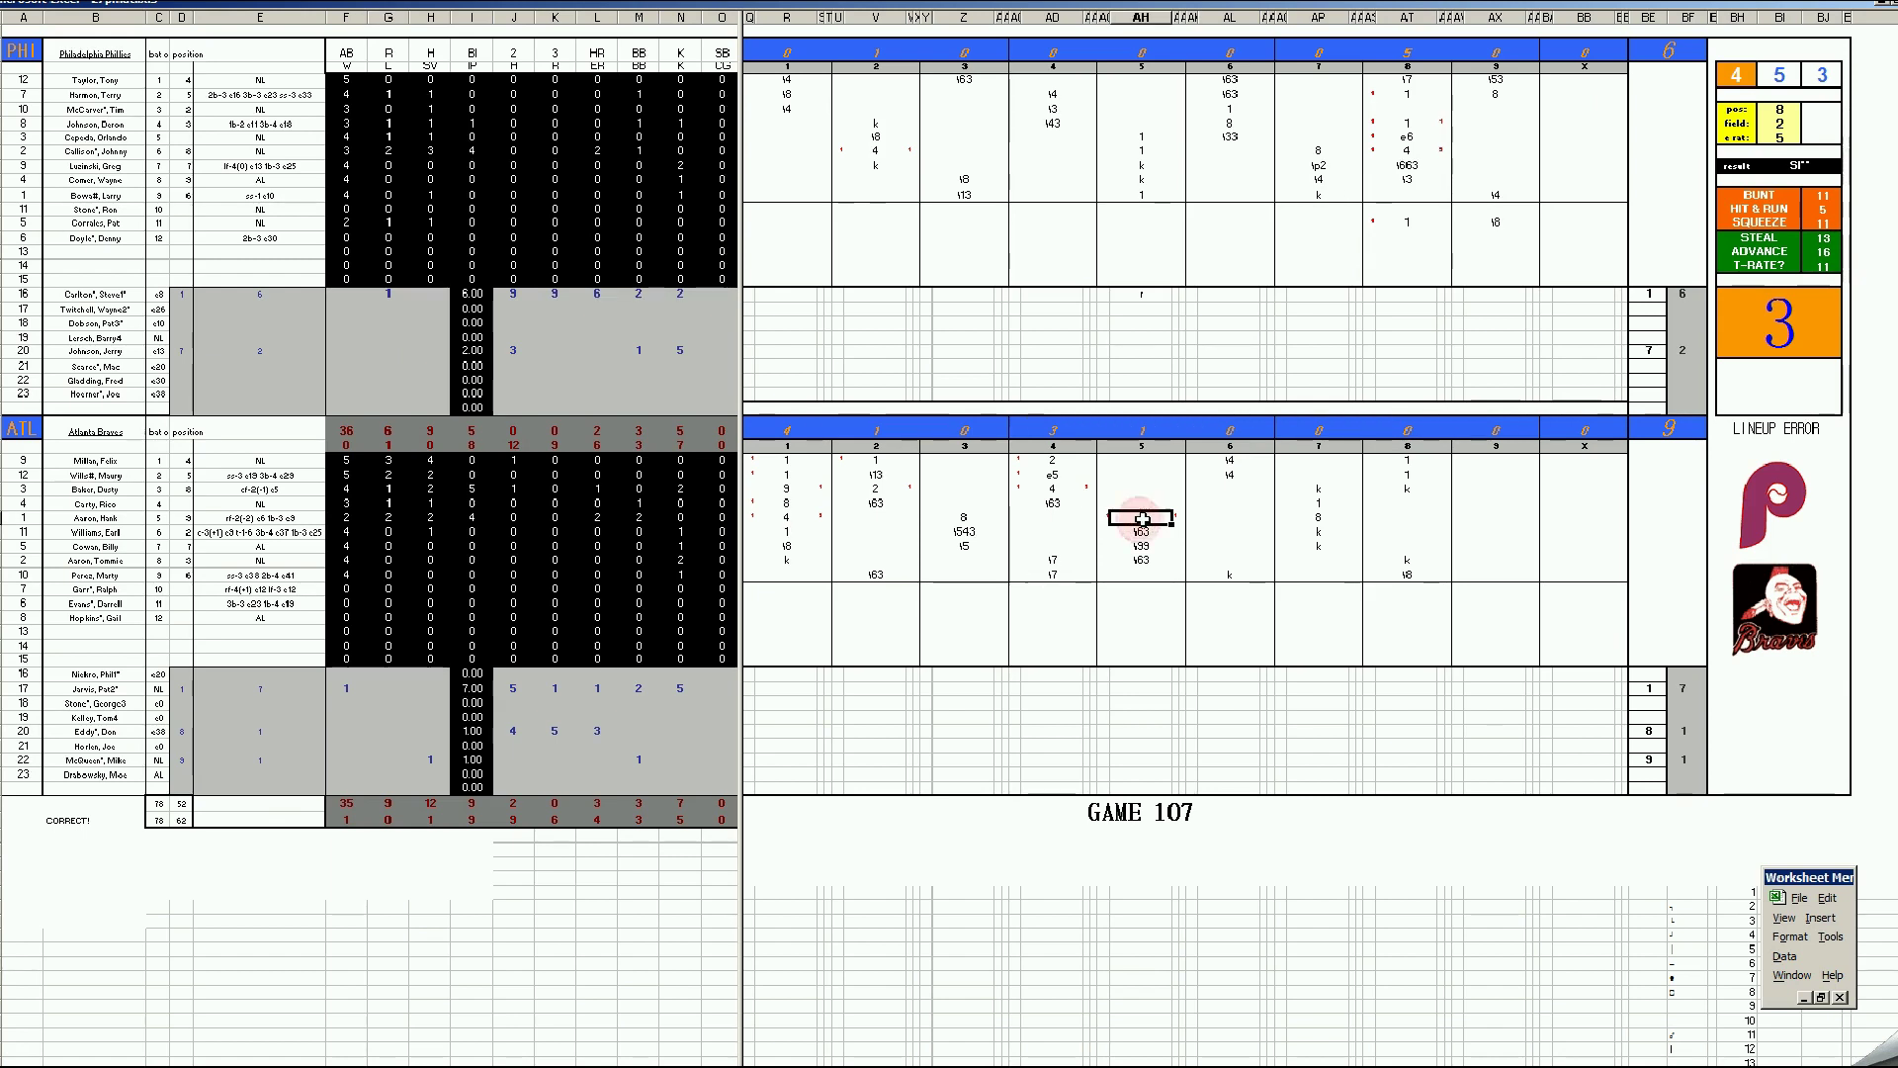